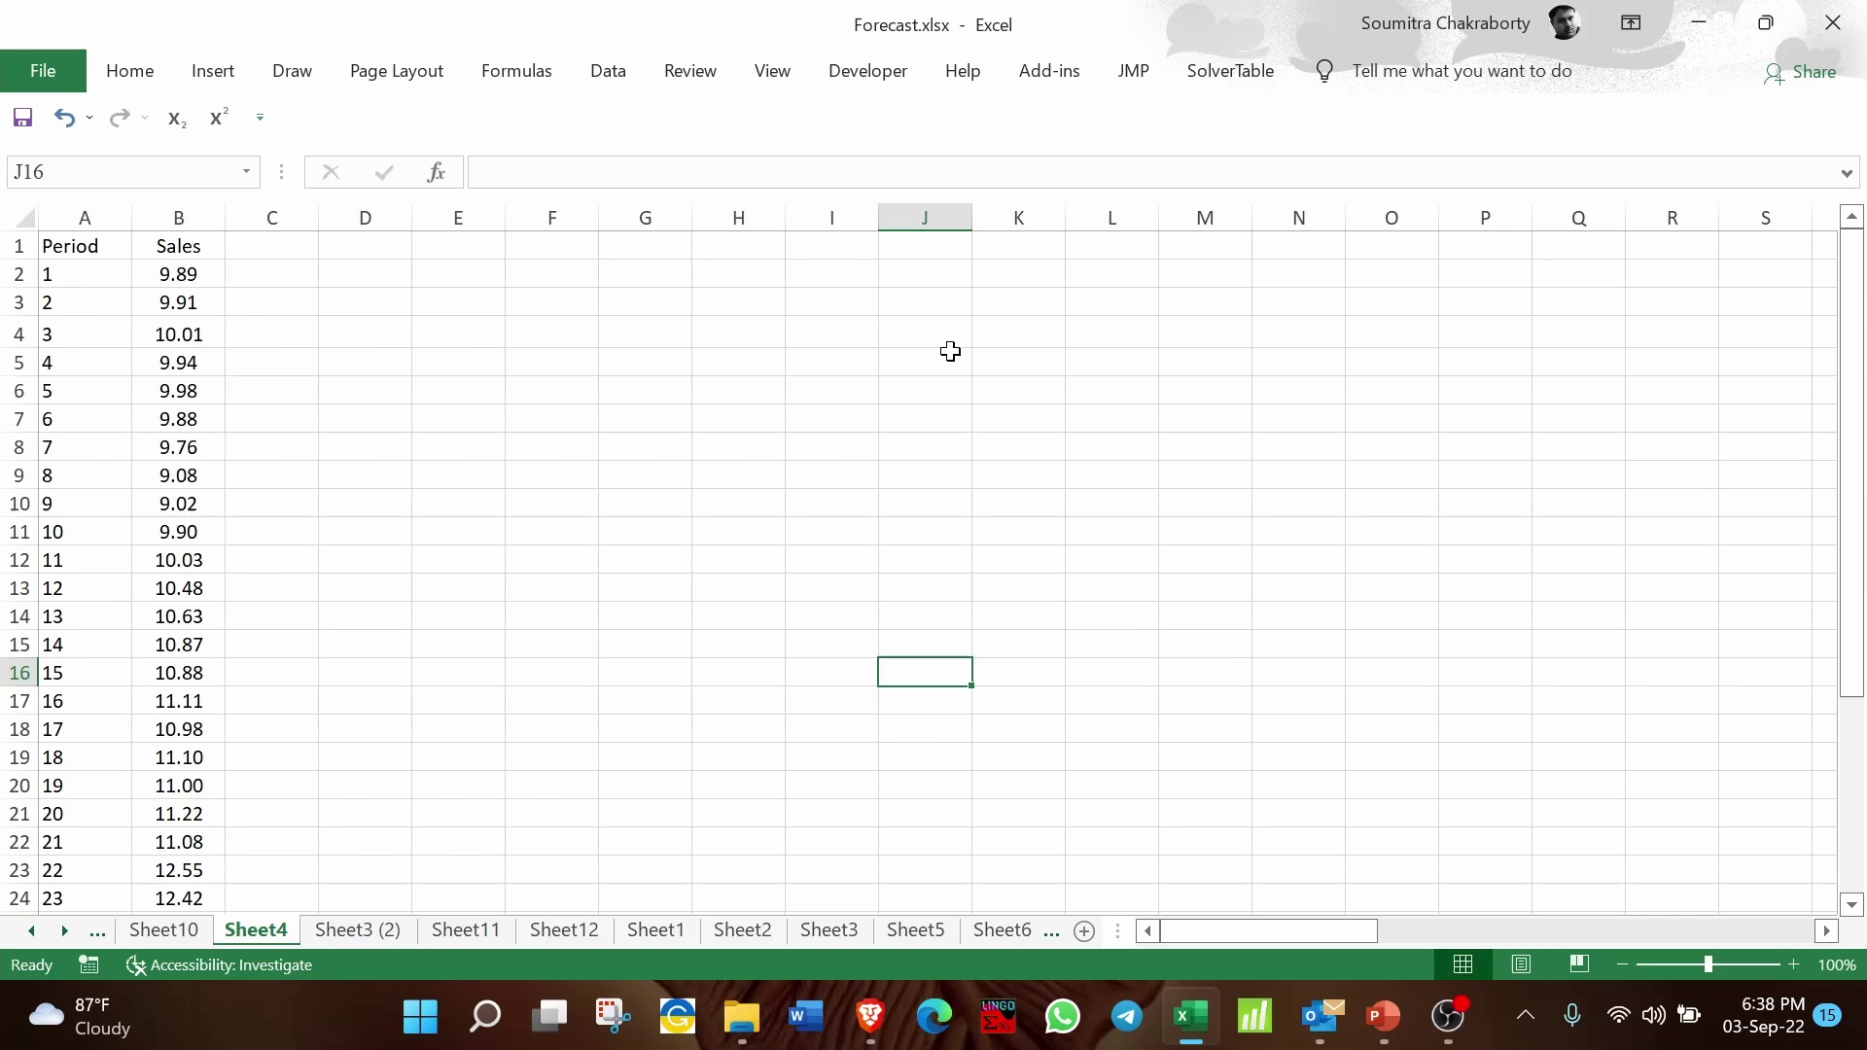
Step: Review the Period and Sales columns on Sheet4 down to the last data row
left_click_drag(85, 214, 146, 204)
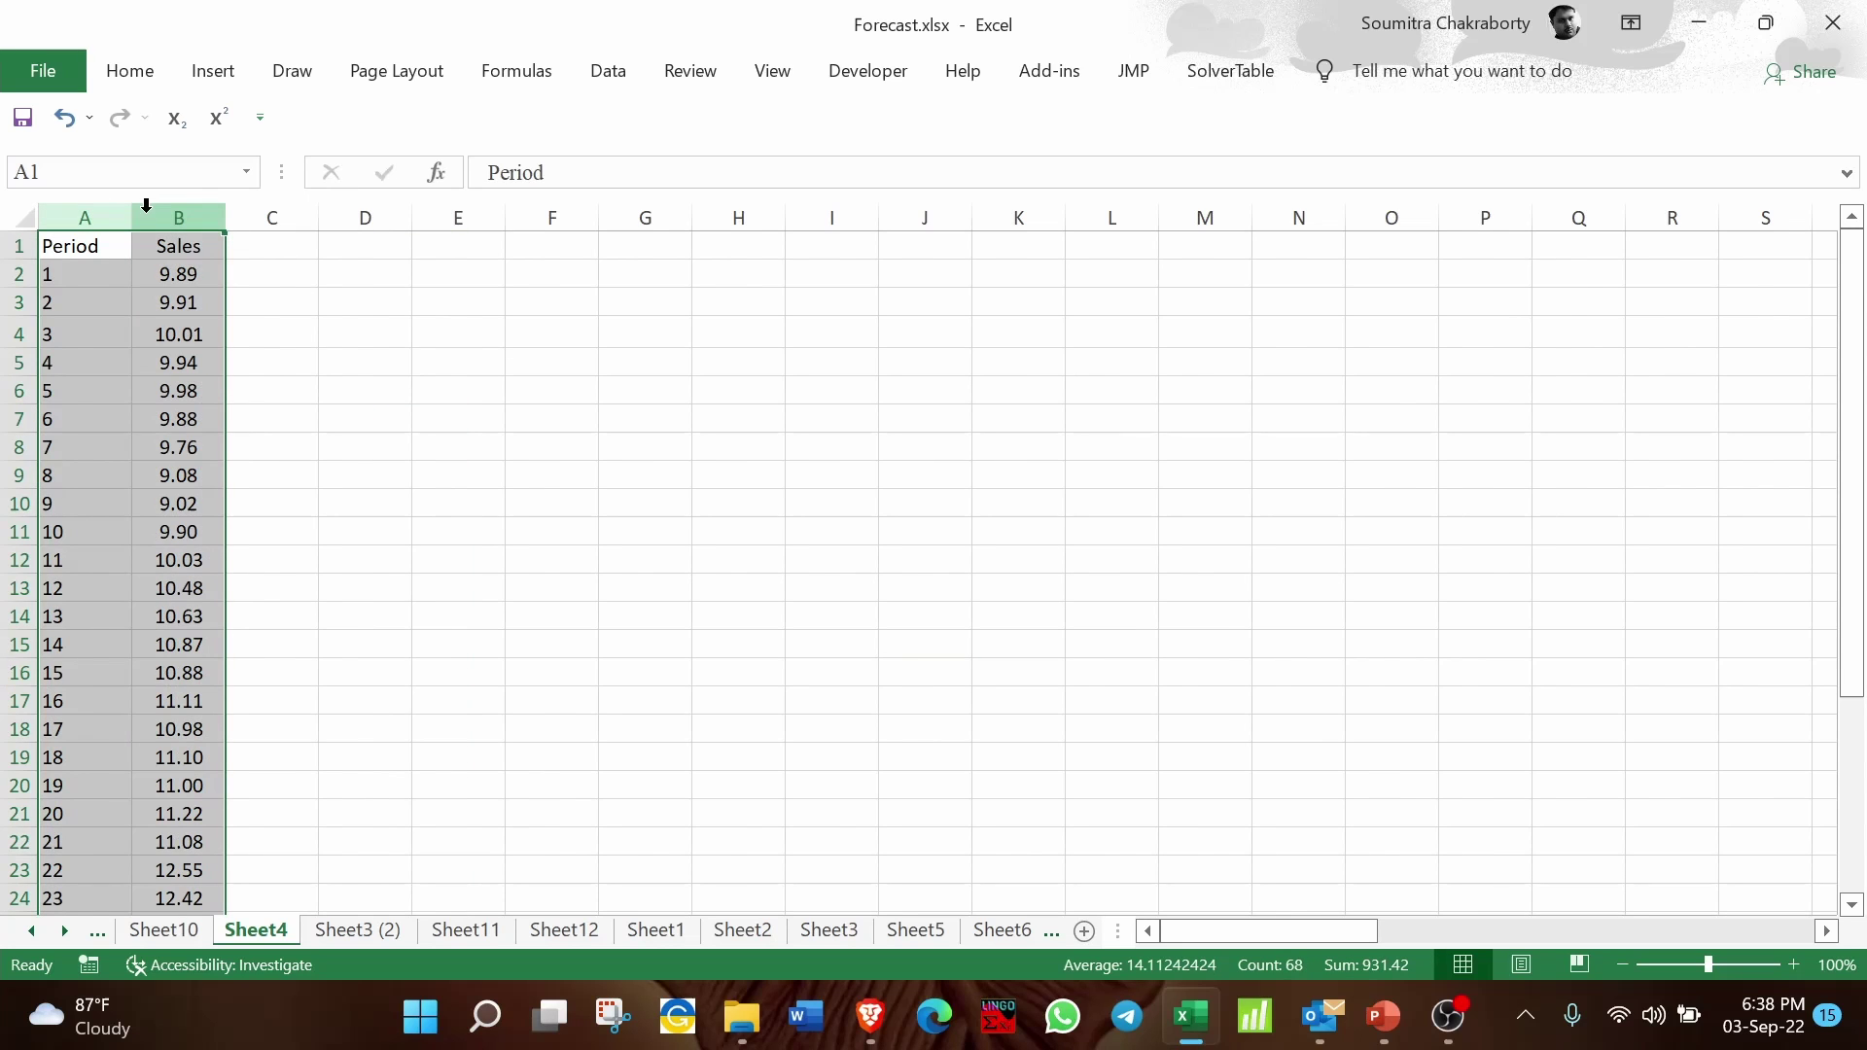
left_click(110, 245)
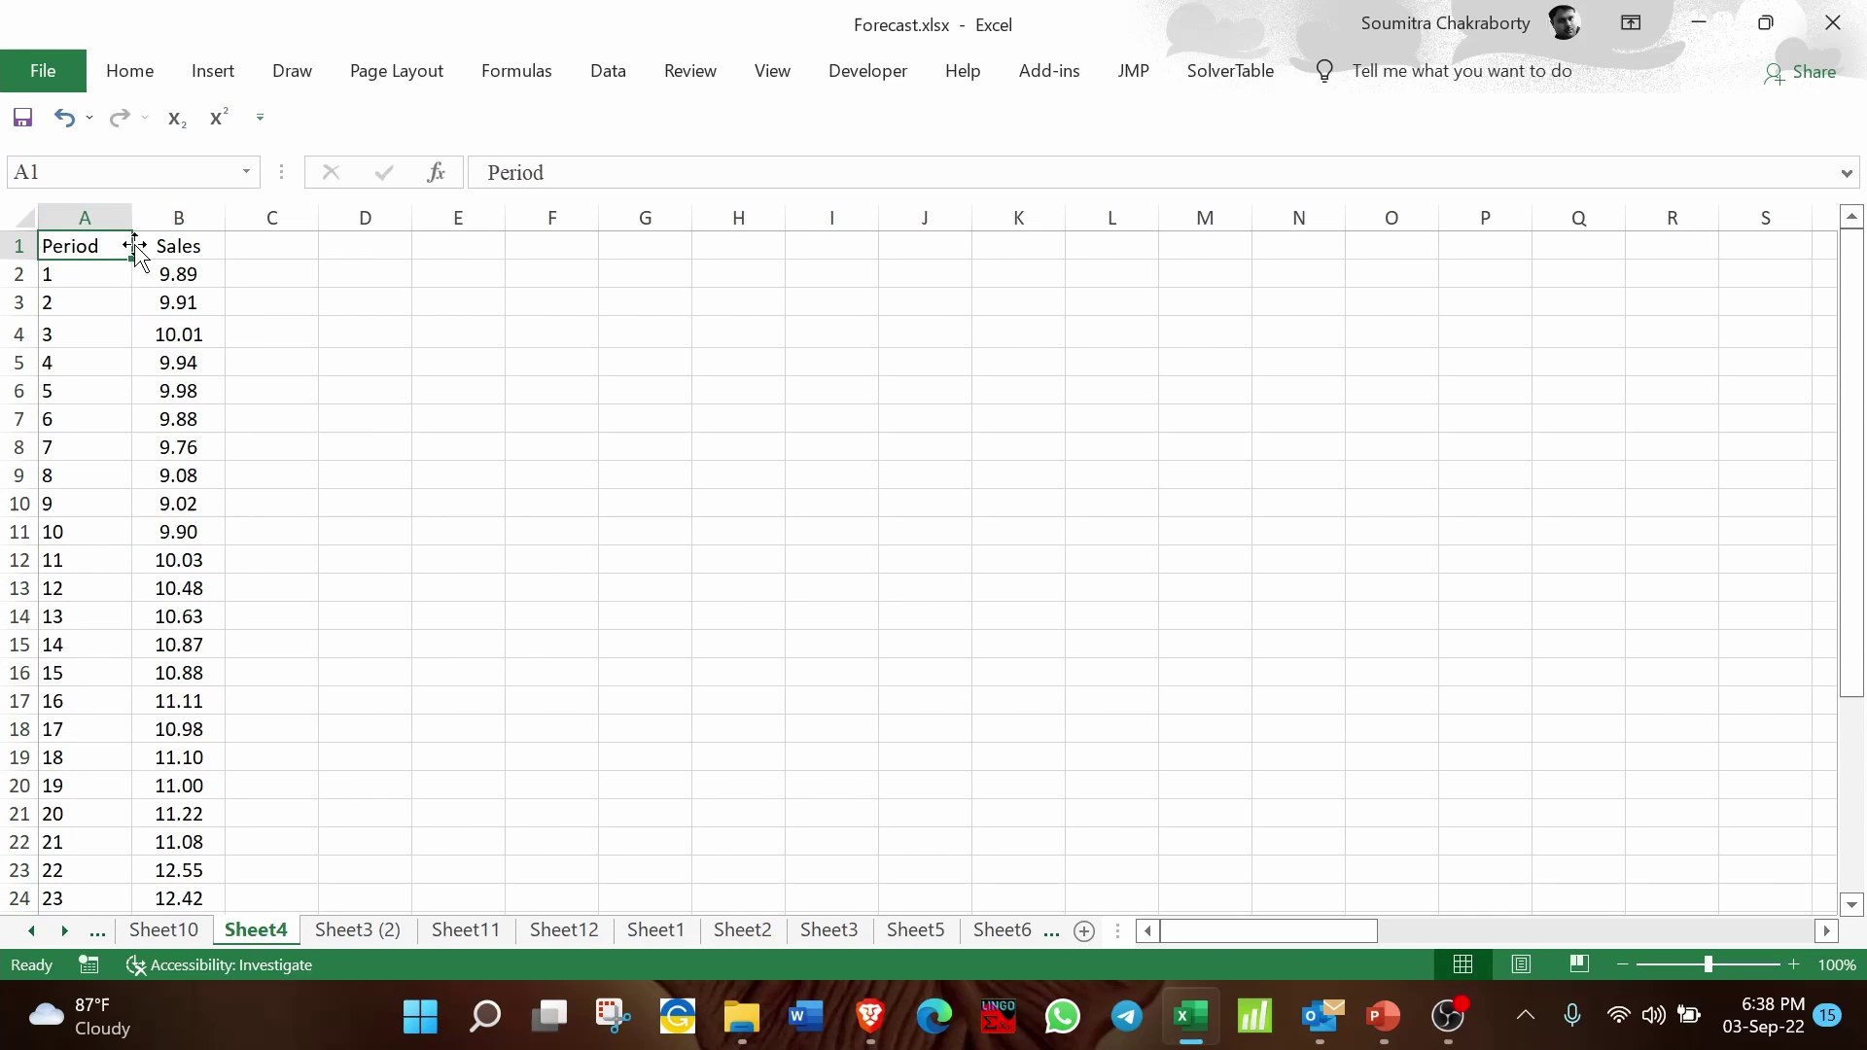
left_click(179, 245)
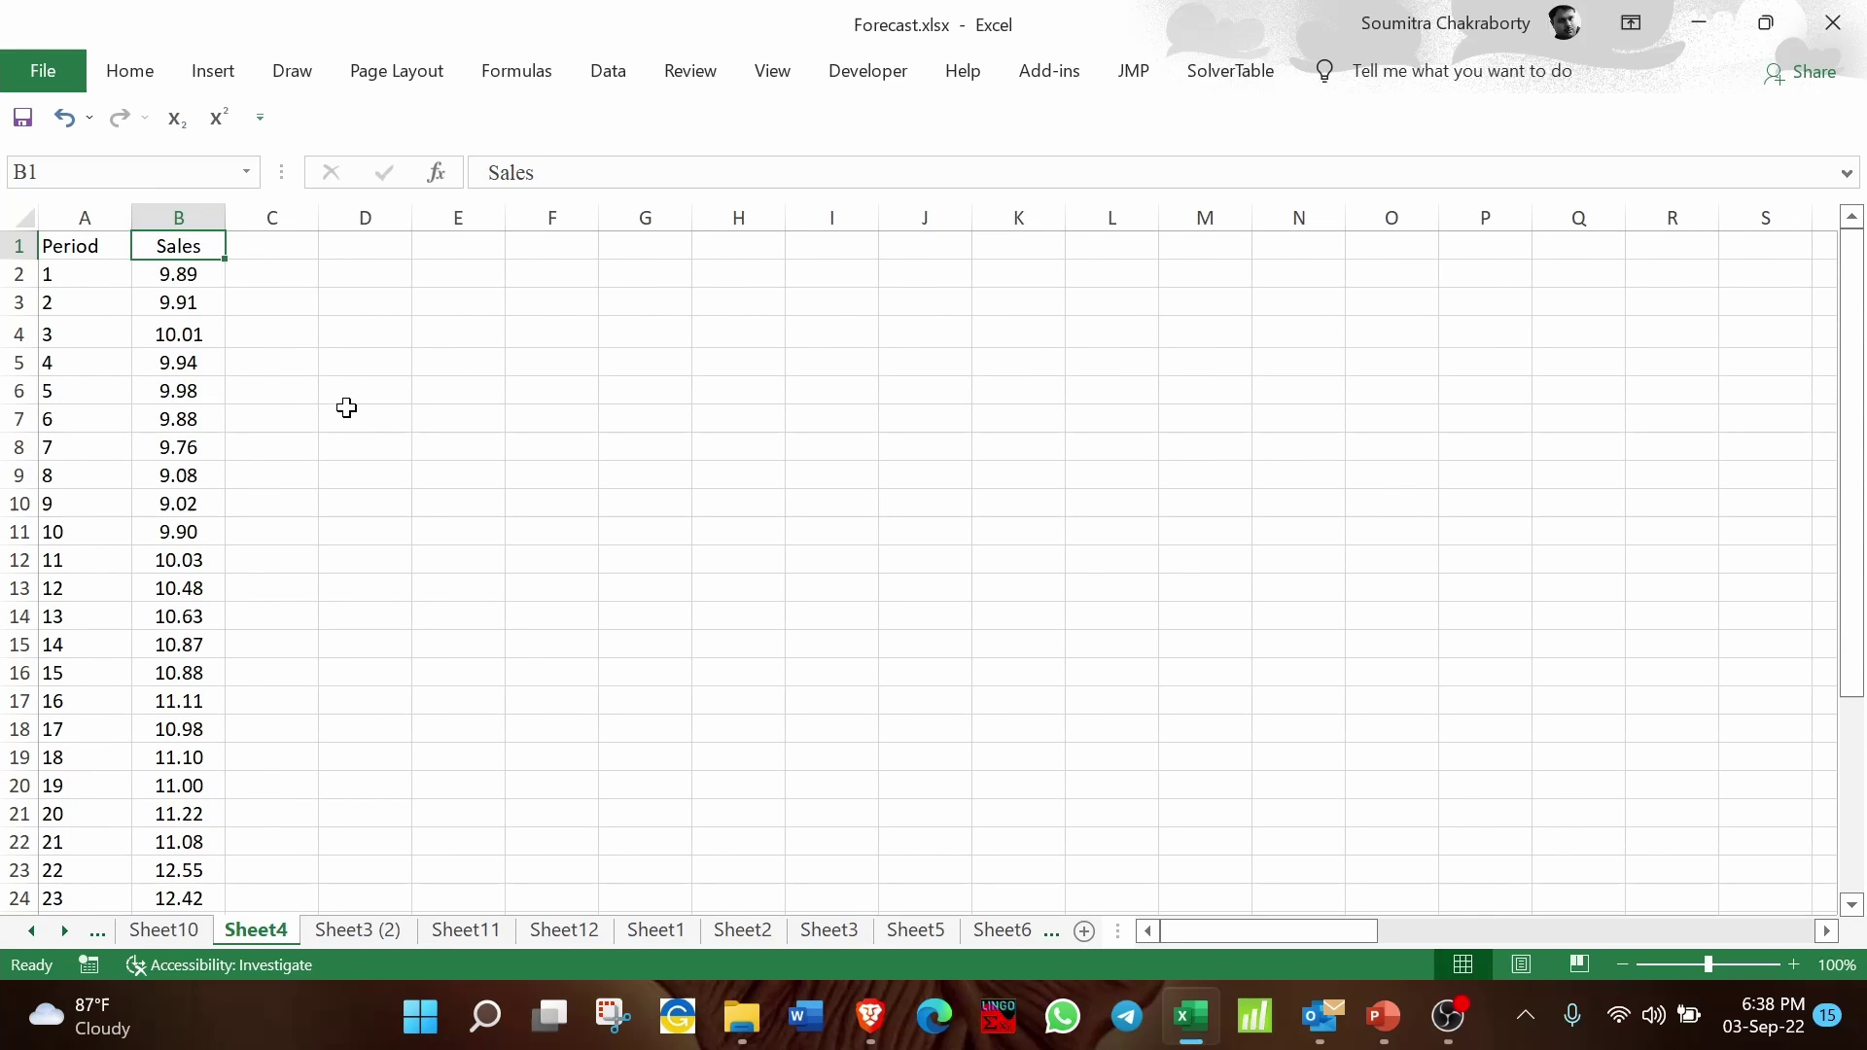
scroll(347, 408, "down", 5)
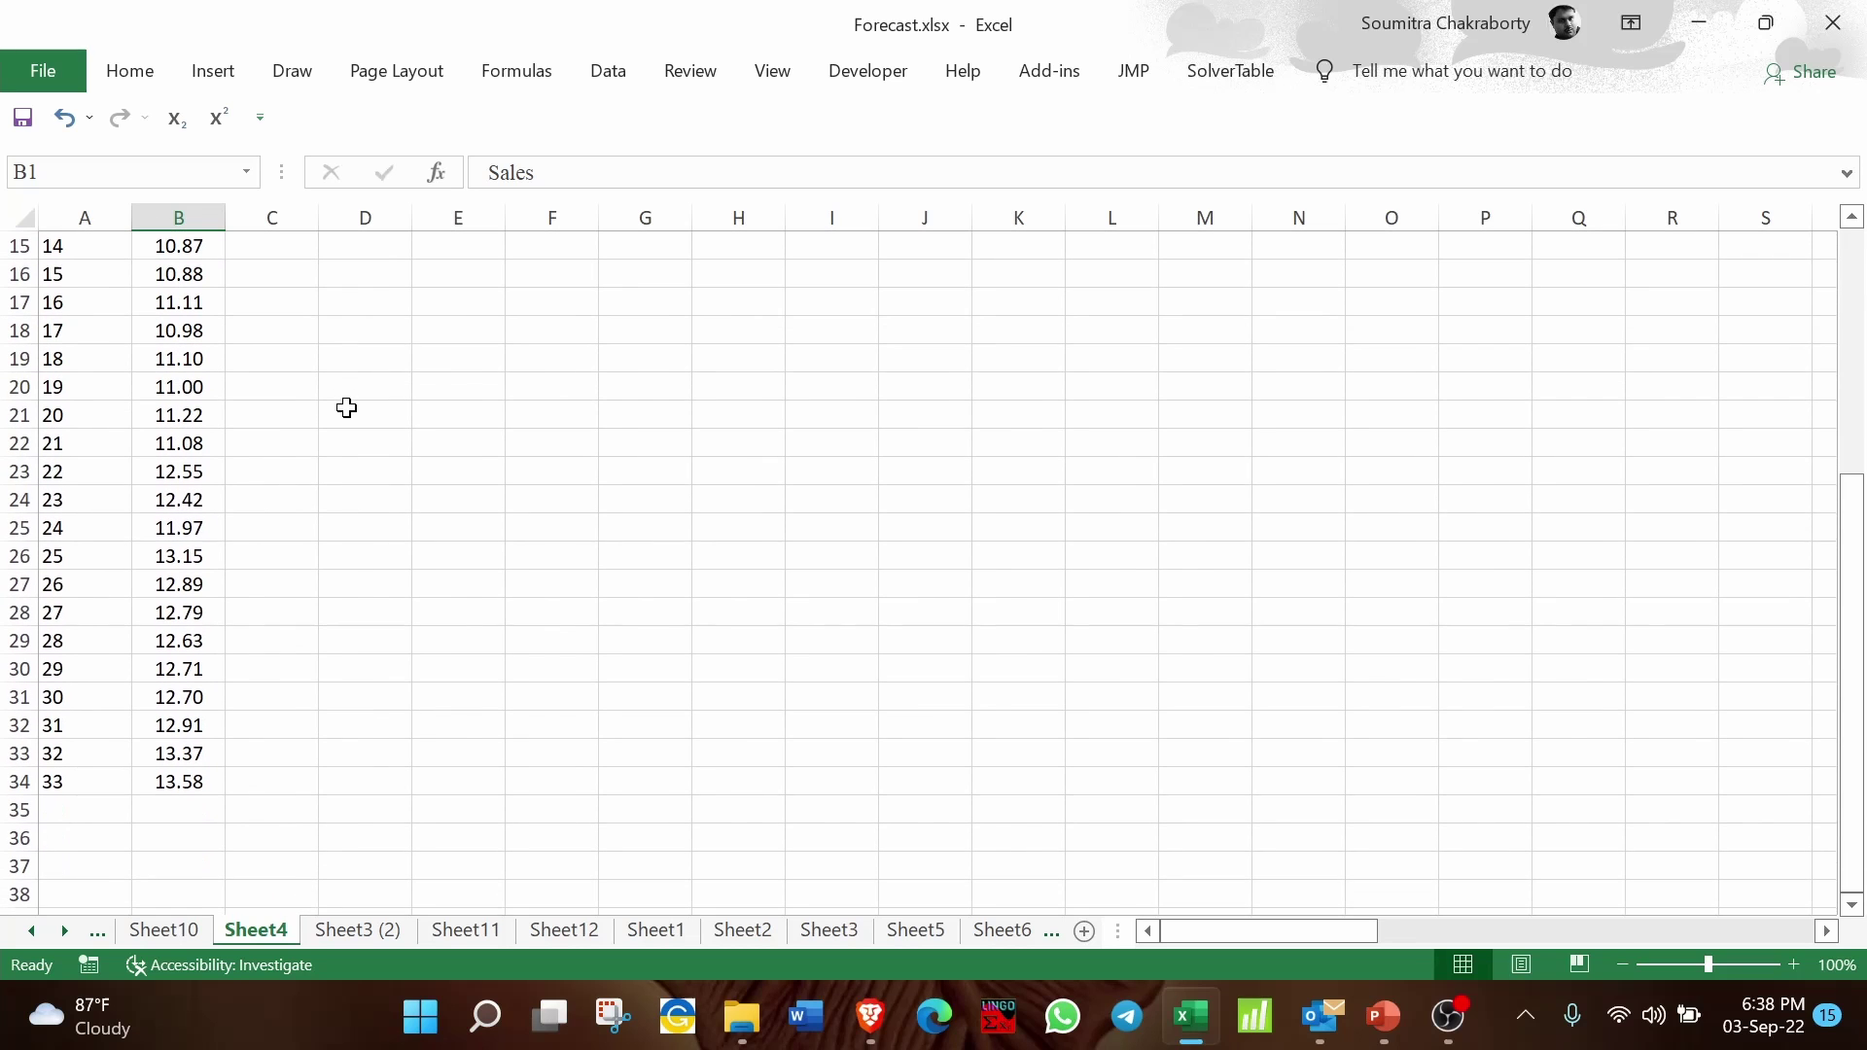
left_click(19, 781)
scroll(534, 725, "up", 5)
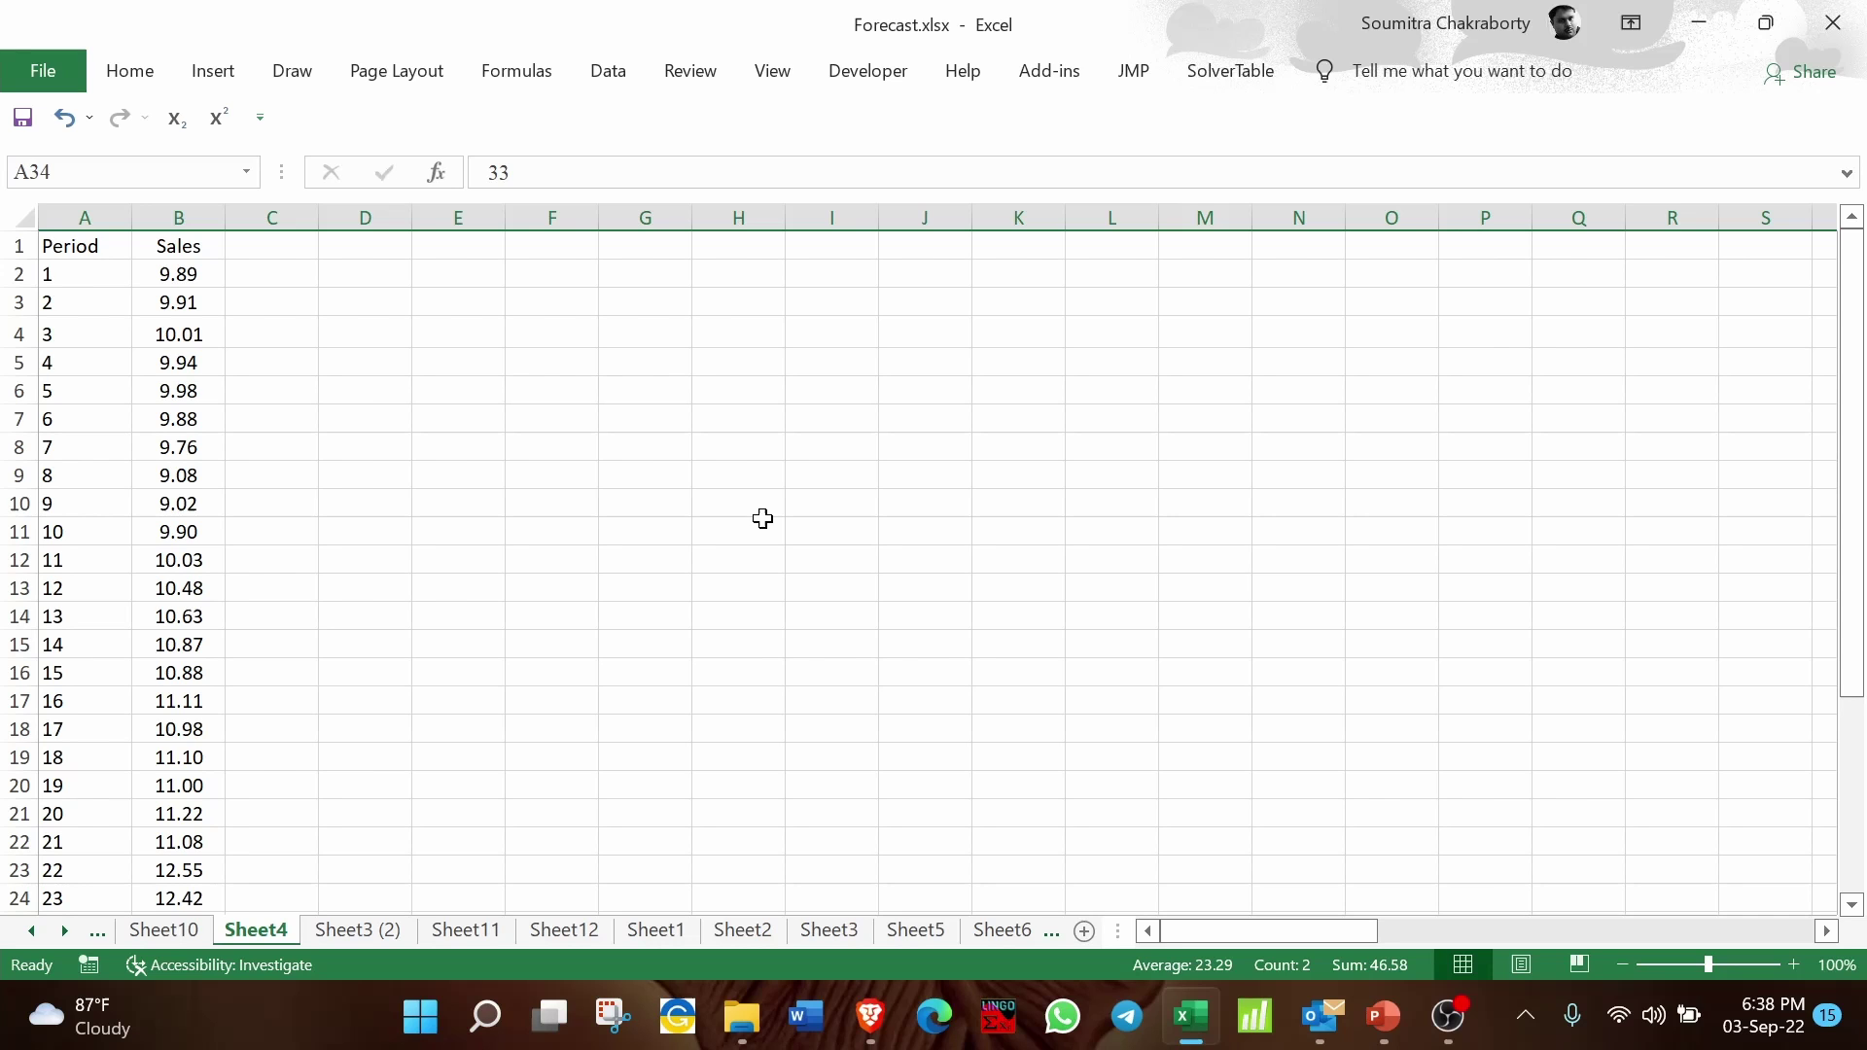
left_click(608, 70)
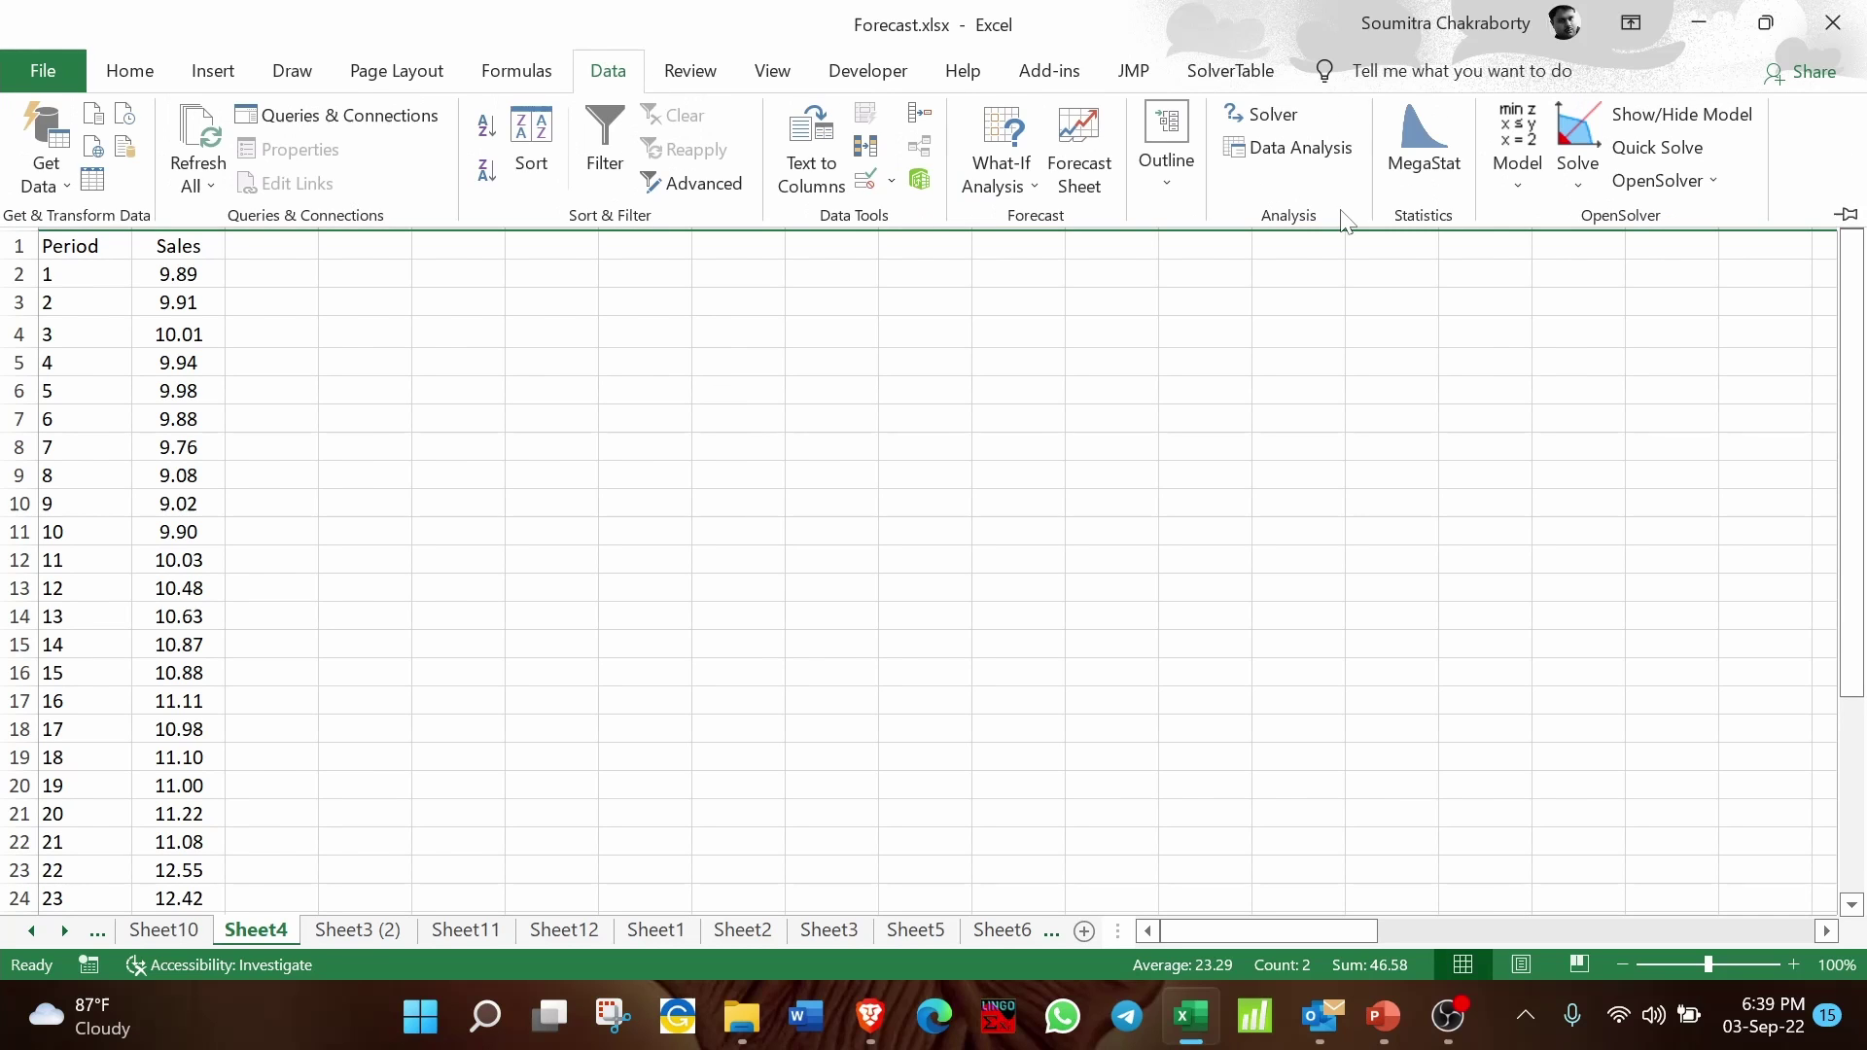
left_click(1303, 153)
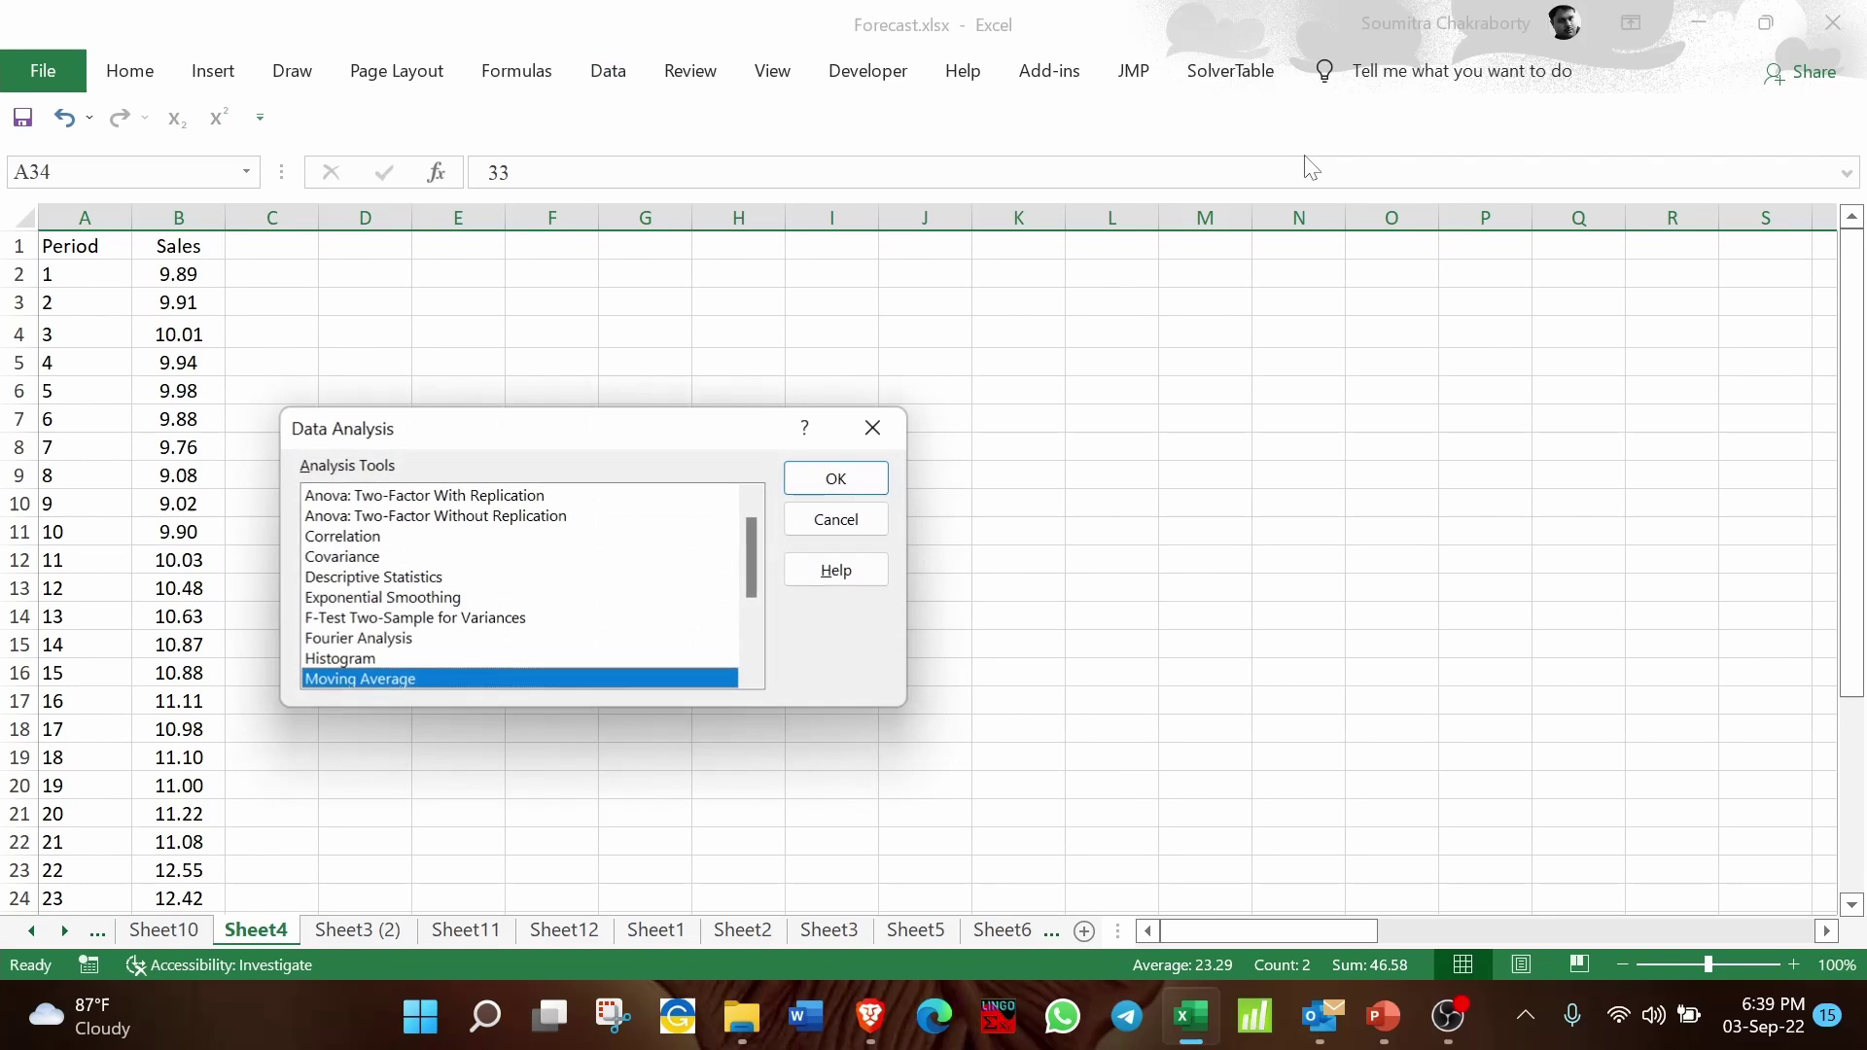
left_click(885, 443)
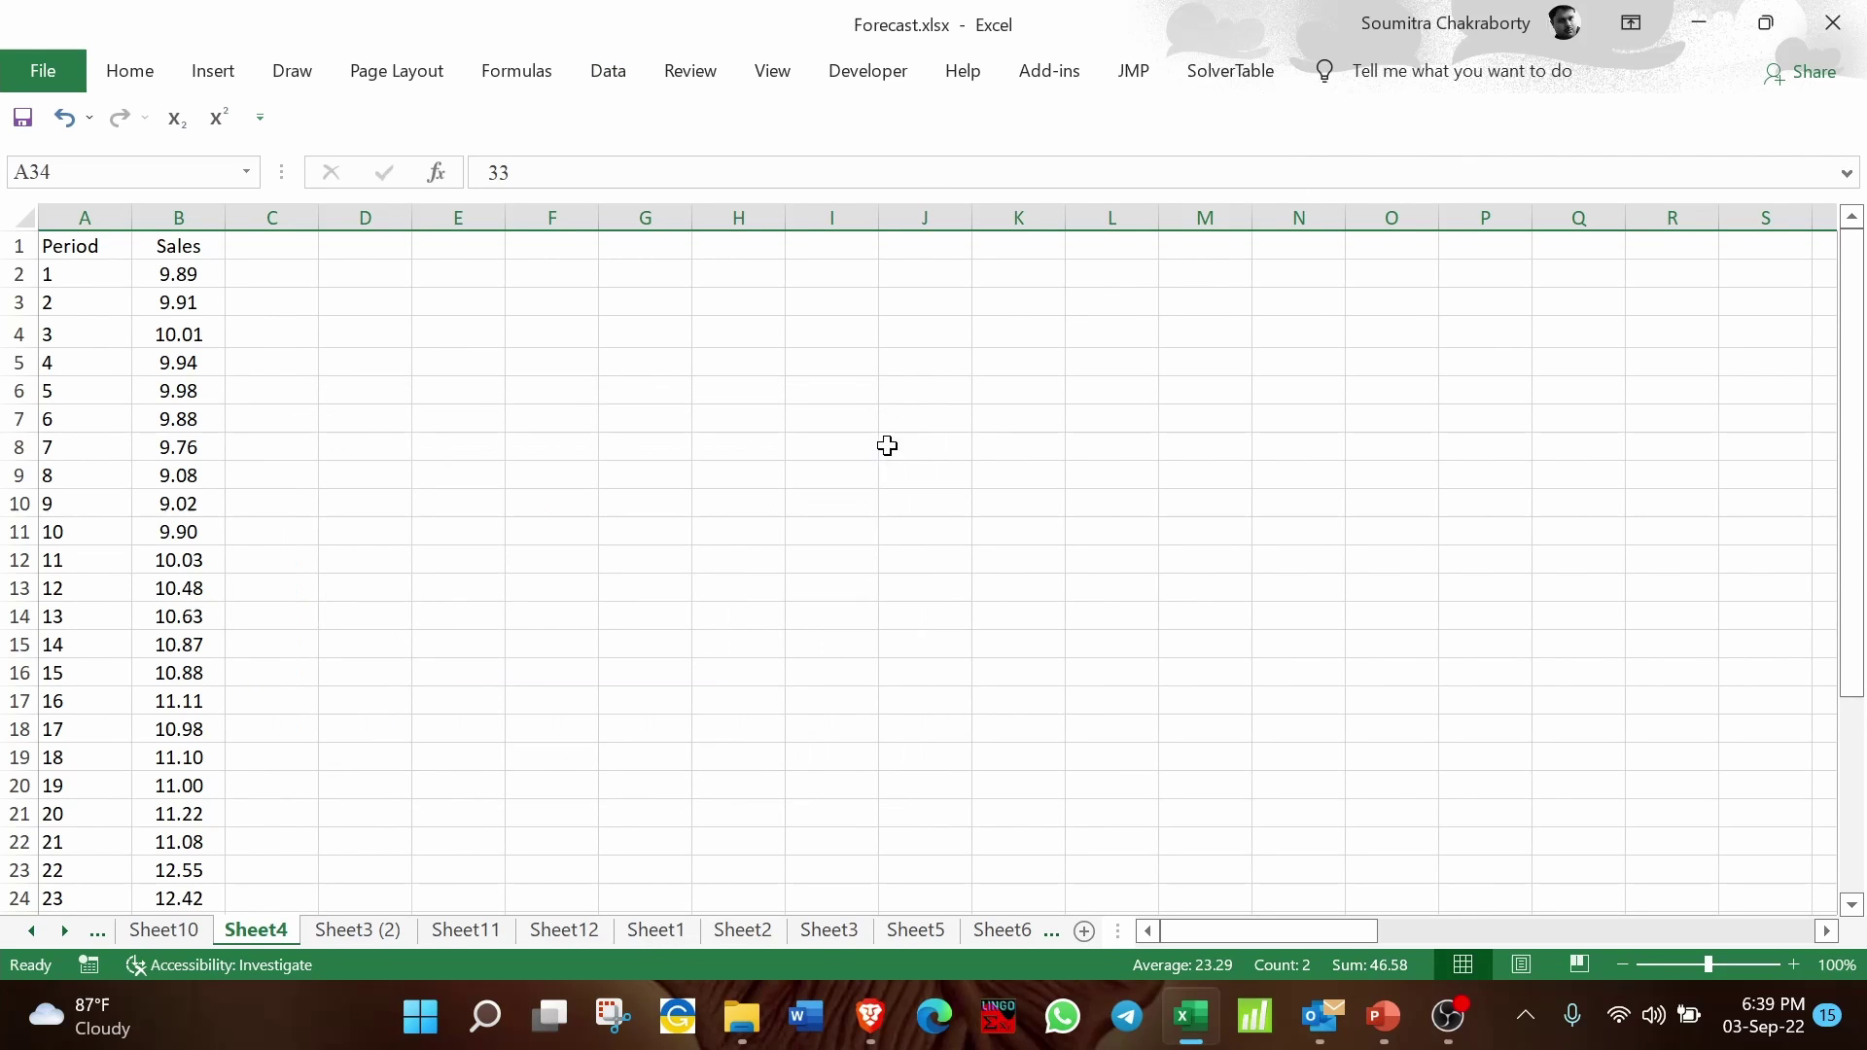
left_click(609, 76)
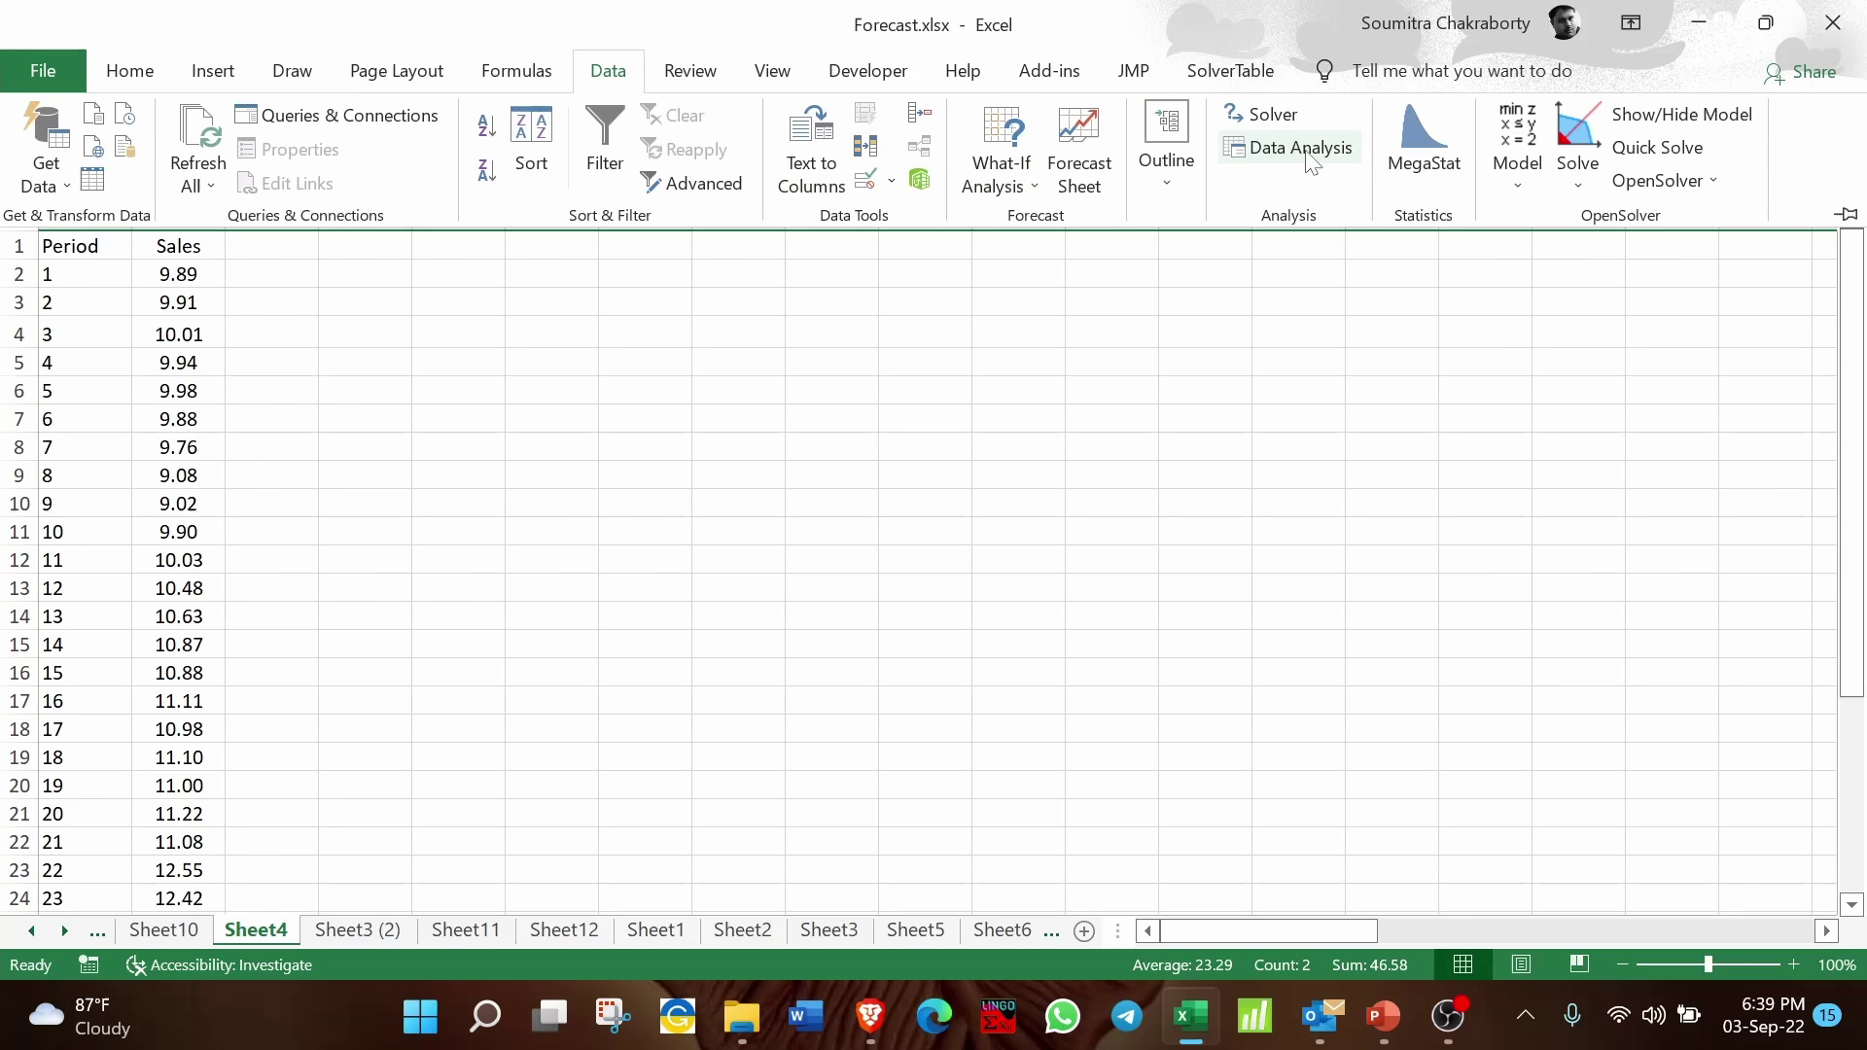
left_click(970, 432)
left_click(792, 356)
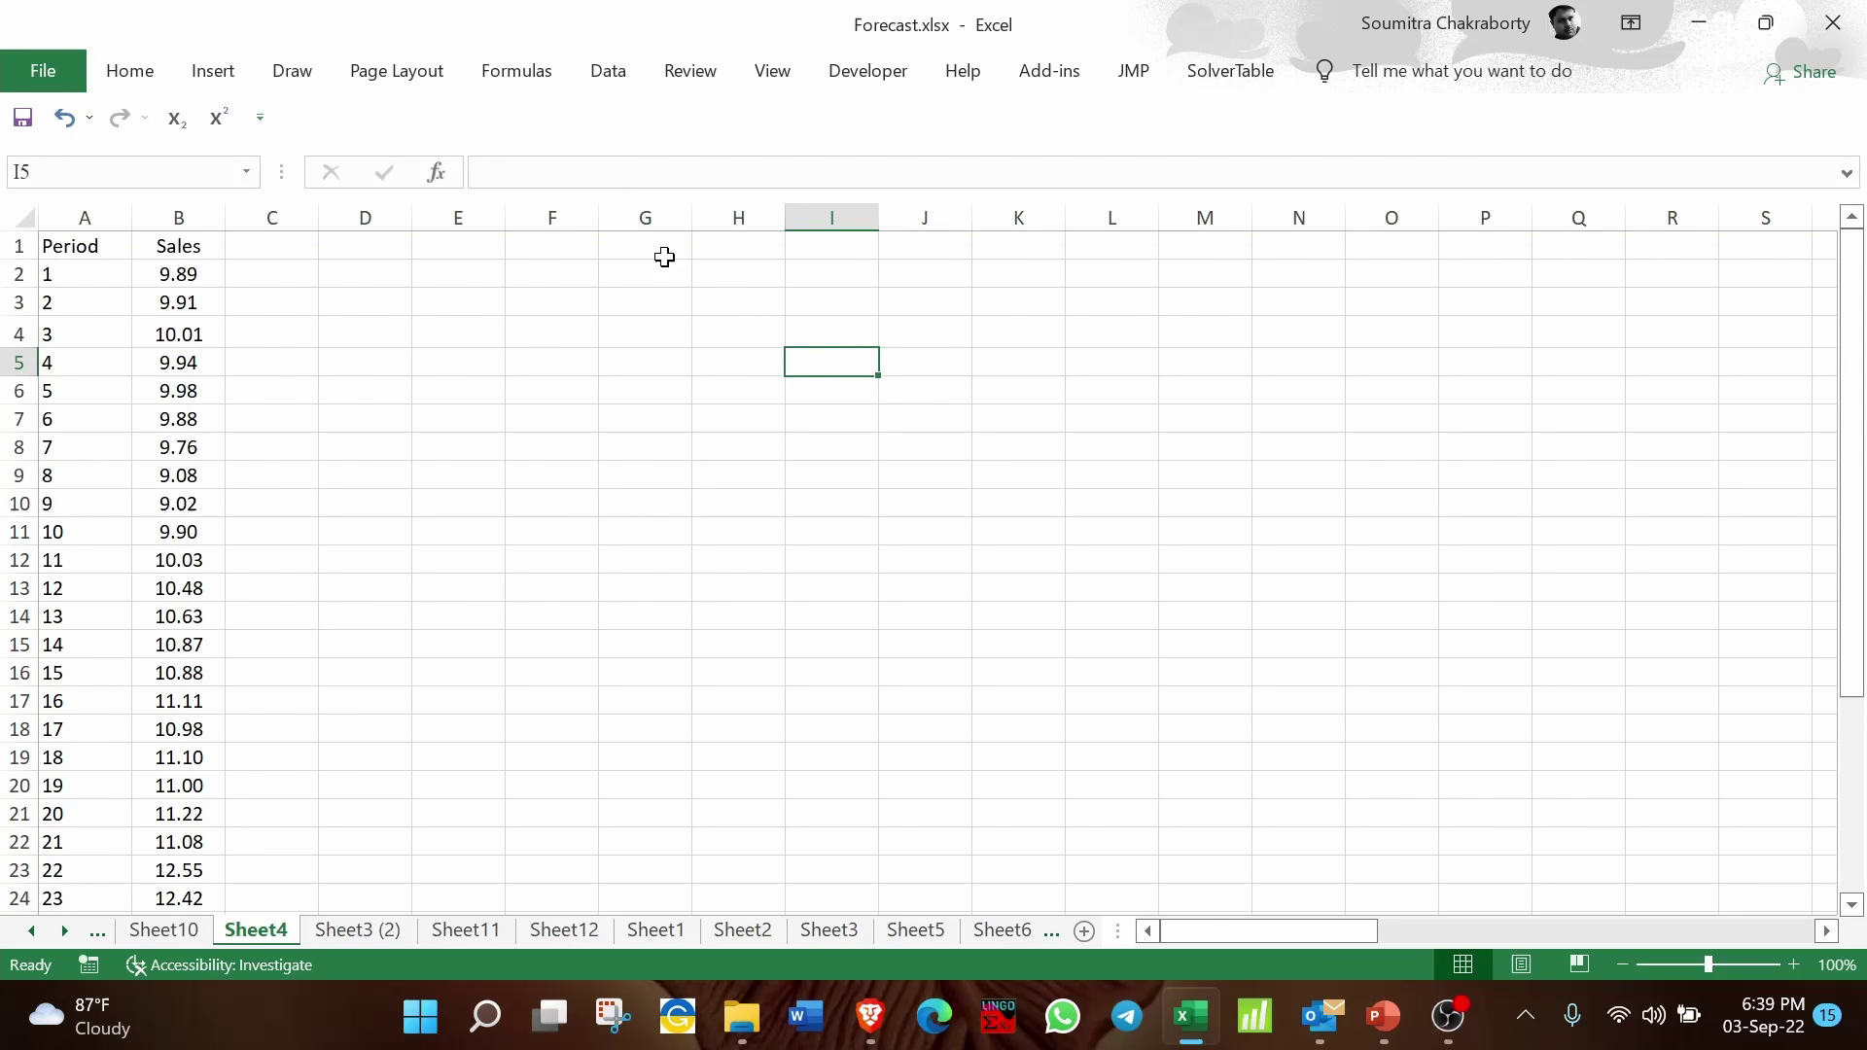
Step: Check in the Excel add-ins list that Analysis ToolPak and Analysis ToolPak - VBA are enabled
left_click(845, 78)
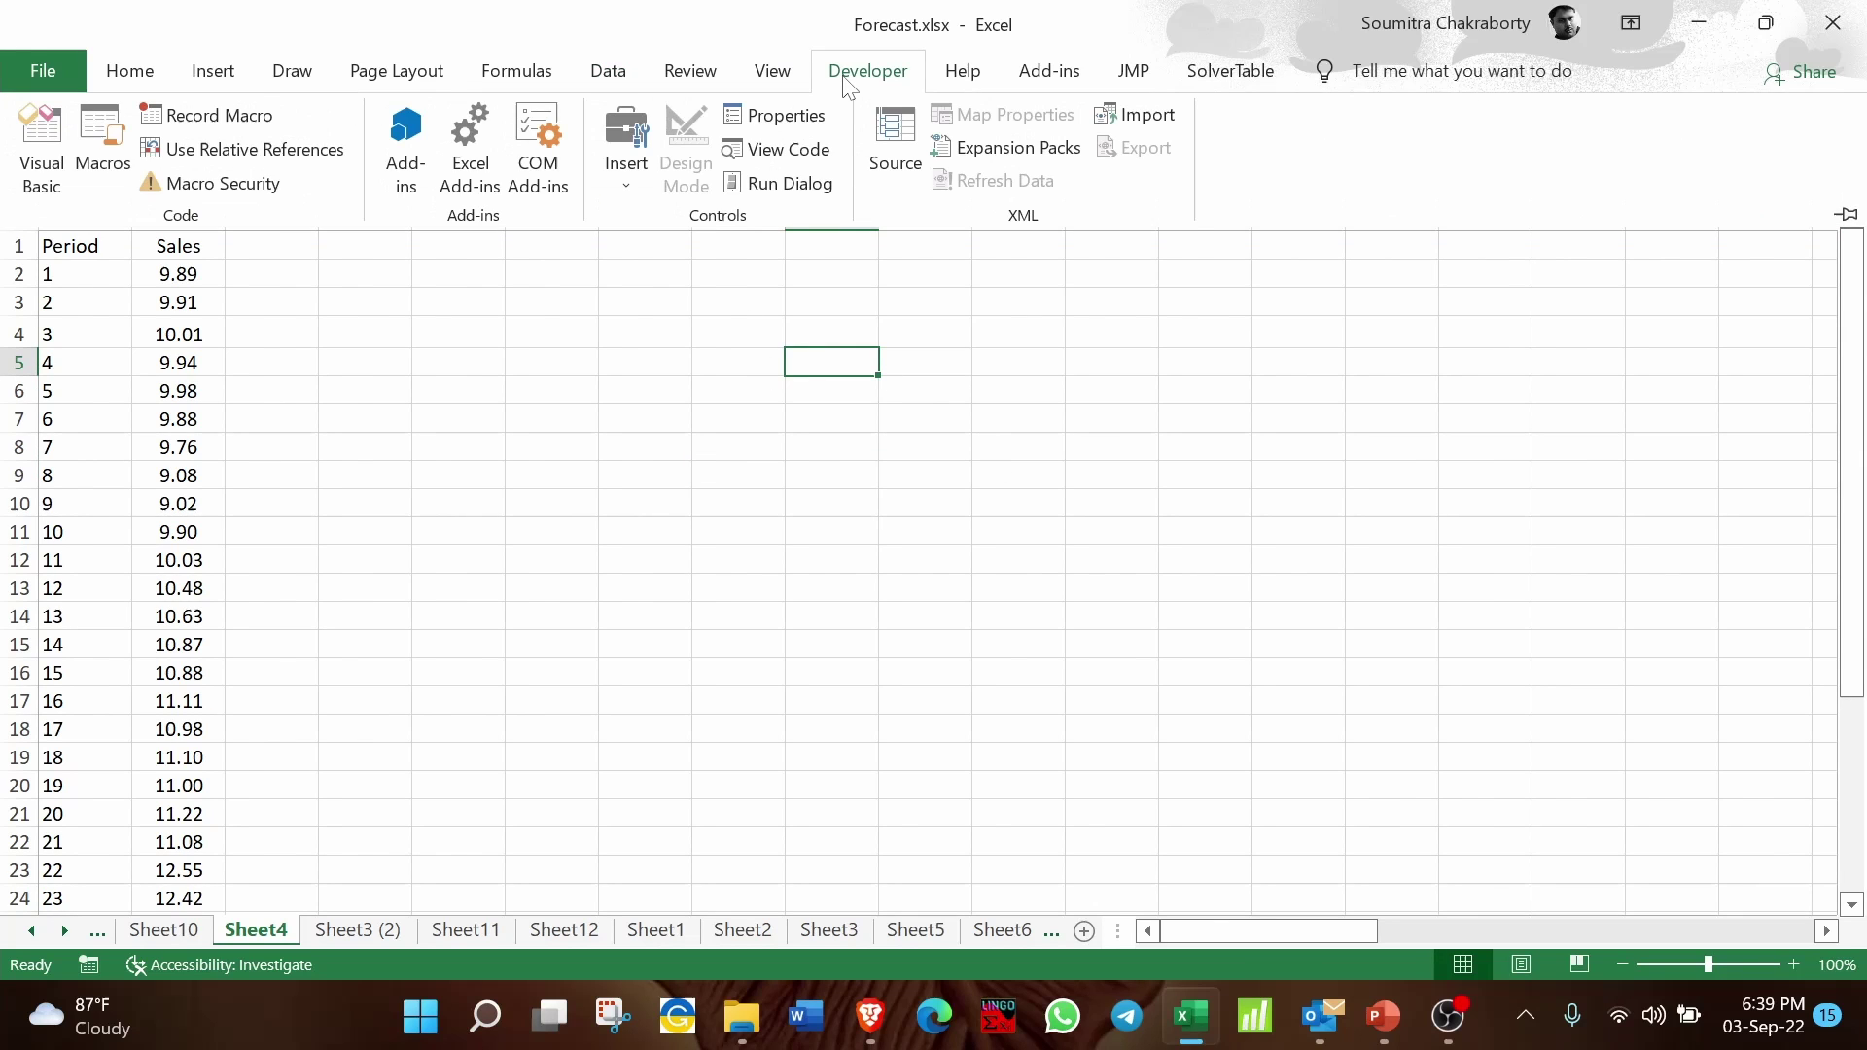
left_click(471, 166)
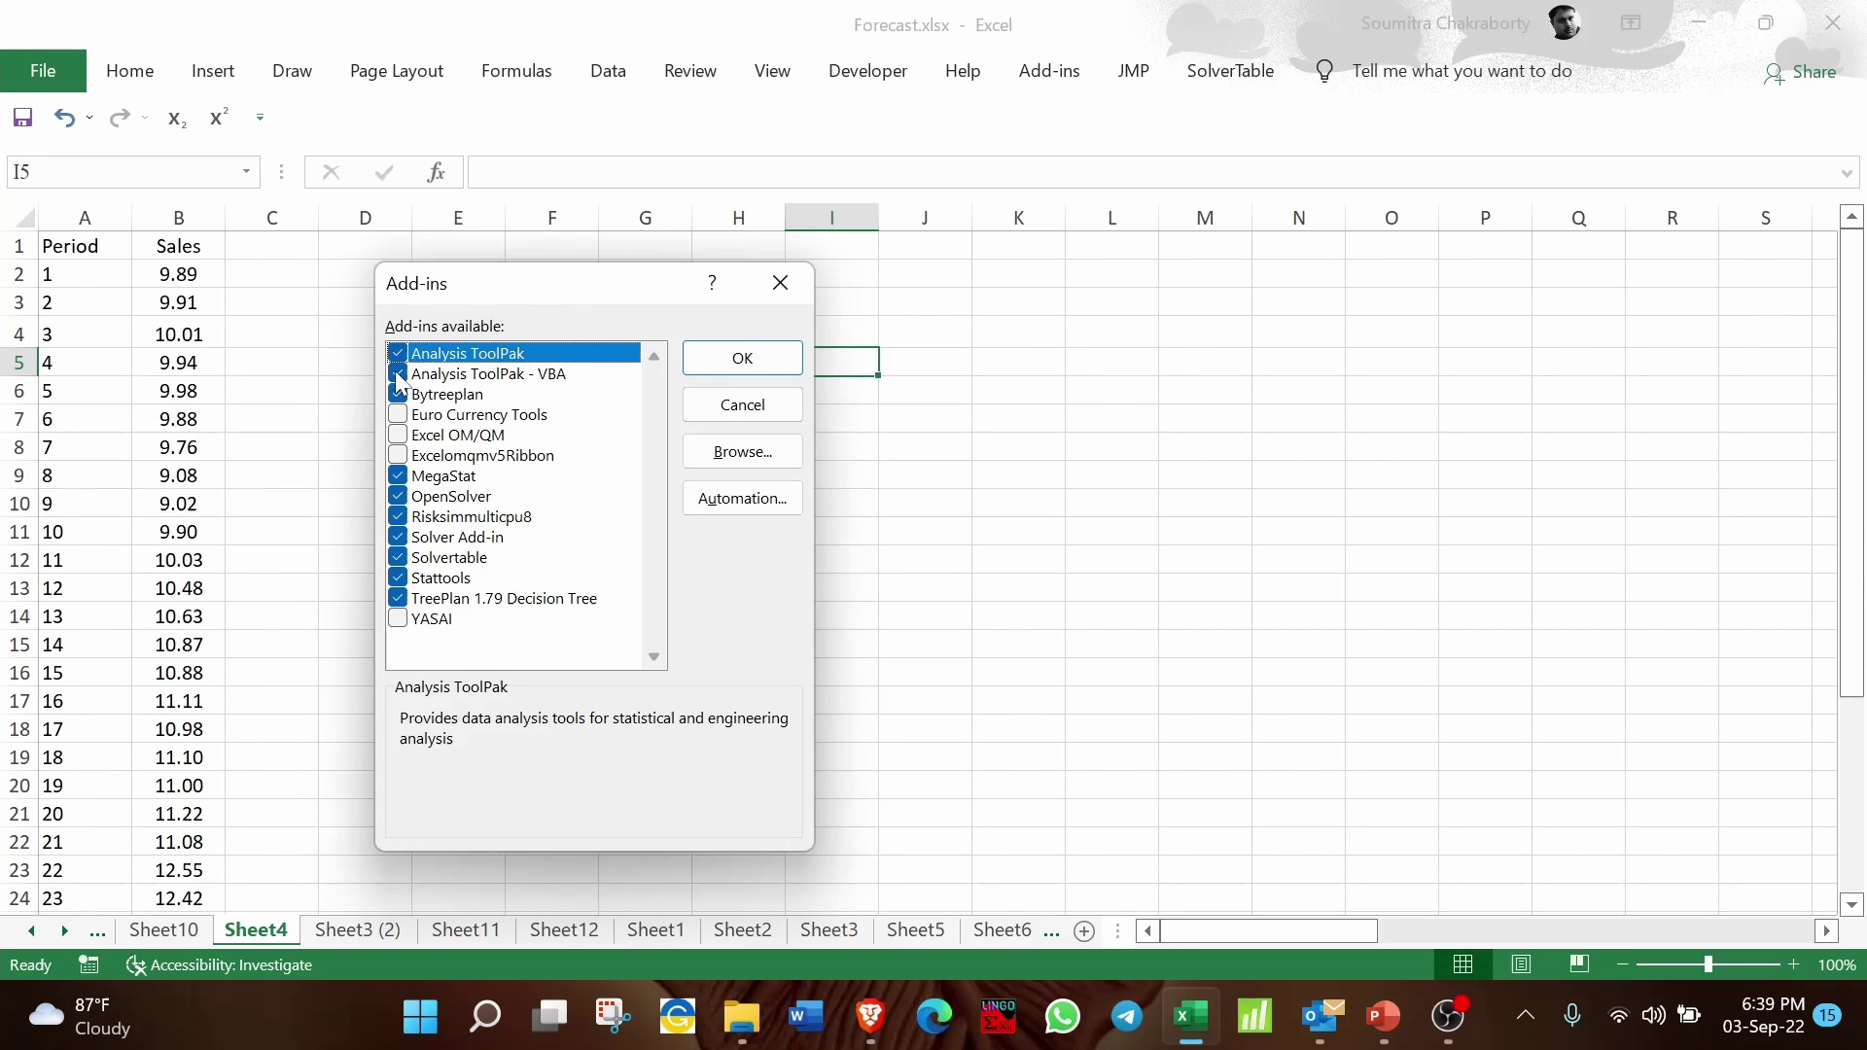
left_click(706, 359)
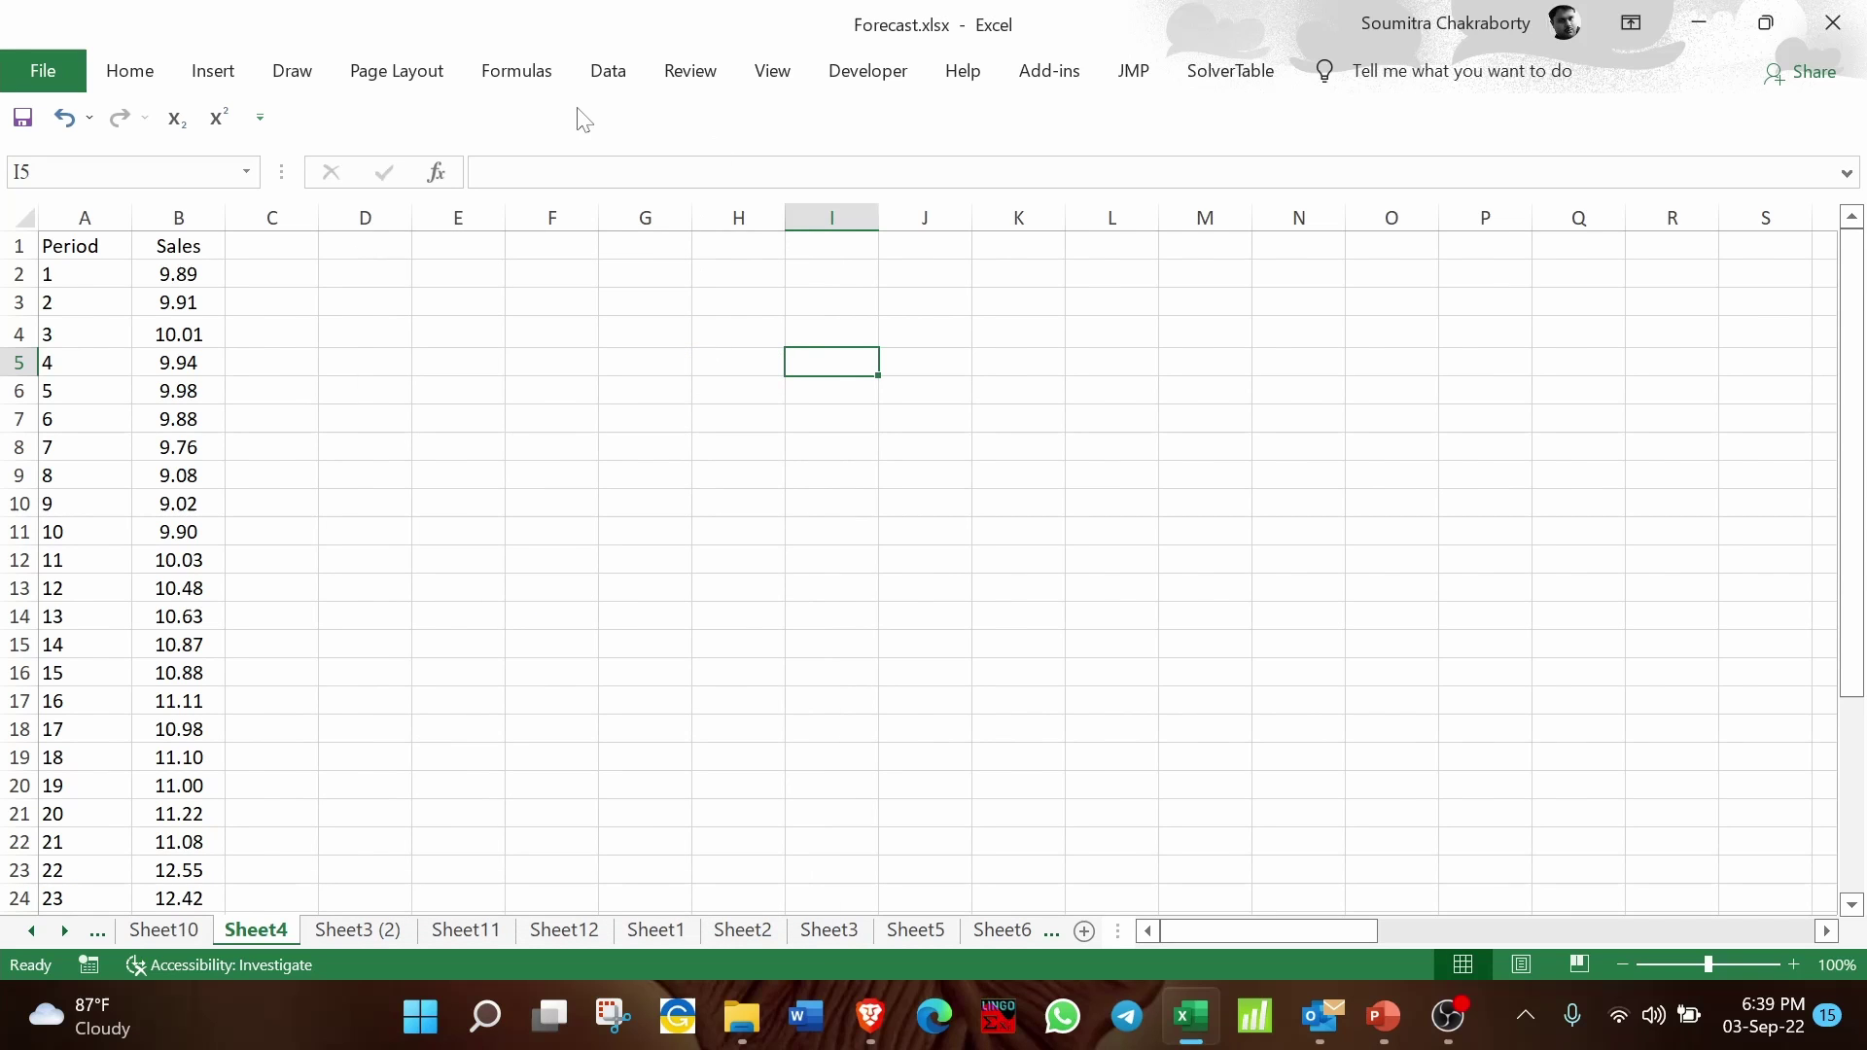
Step: Start the Regression tool from the Data Analysis tools
left_click(605, 74)
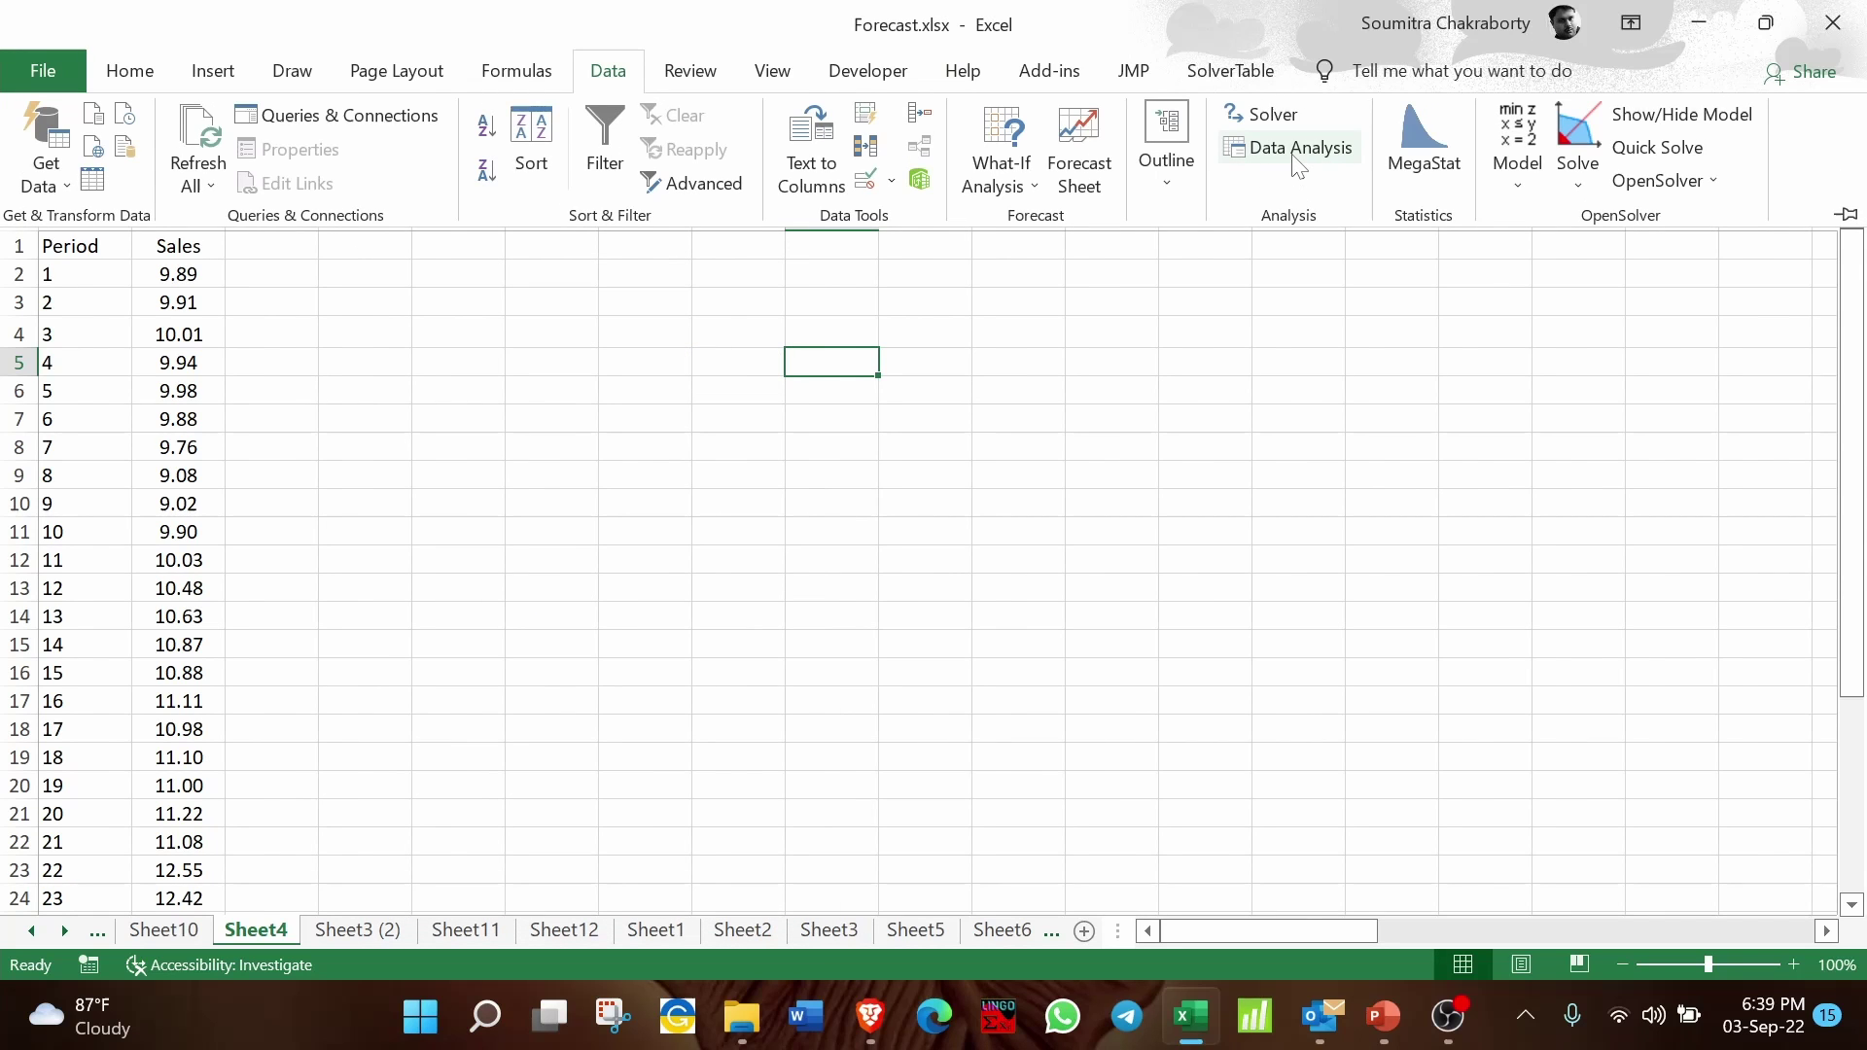
left_click(1296, 156)
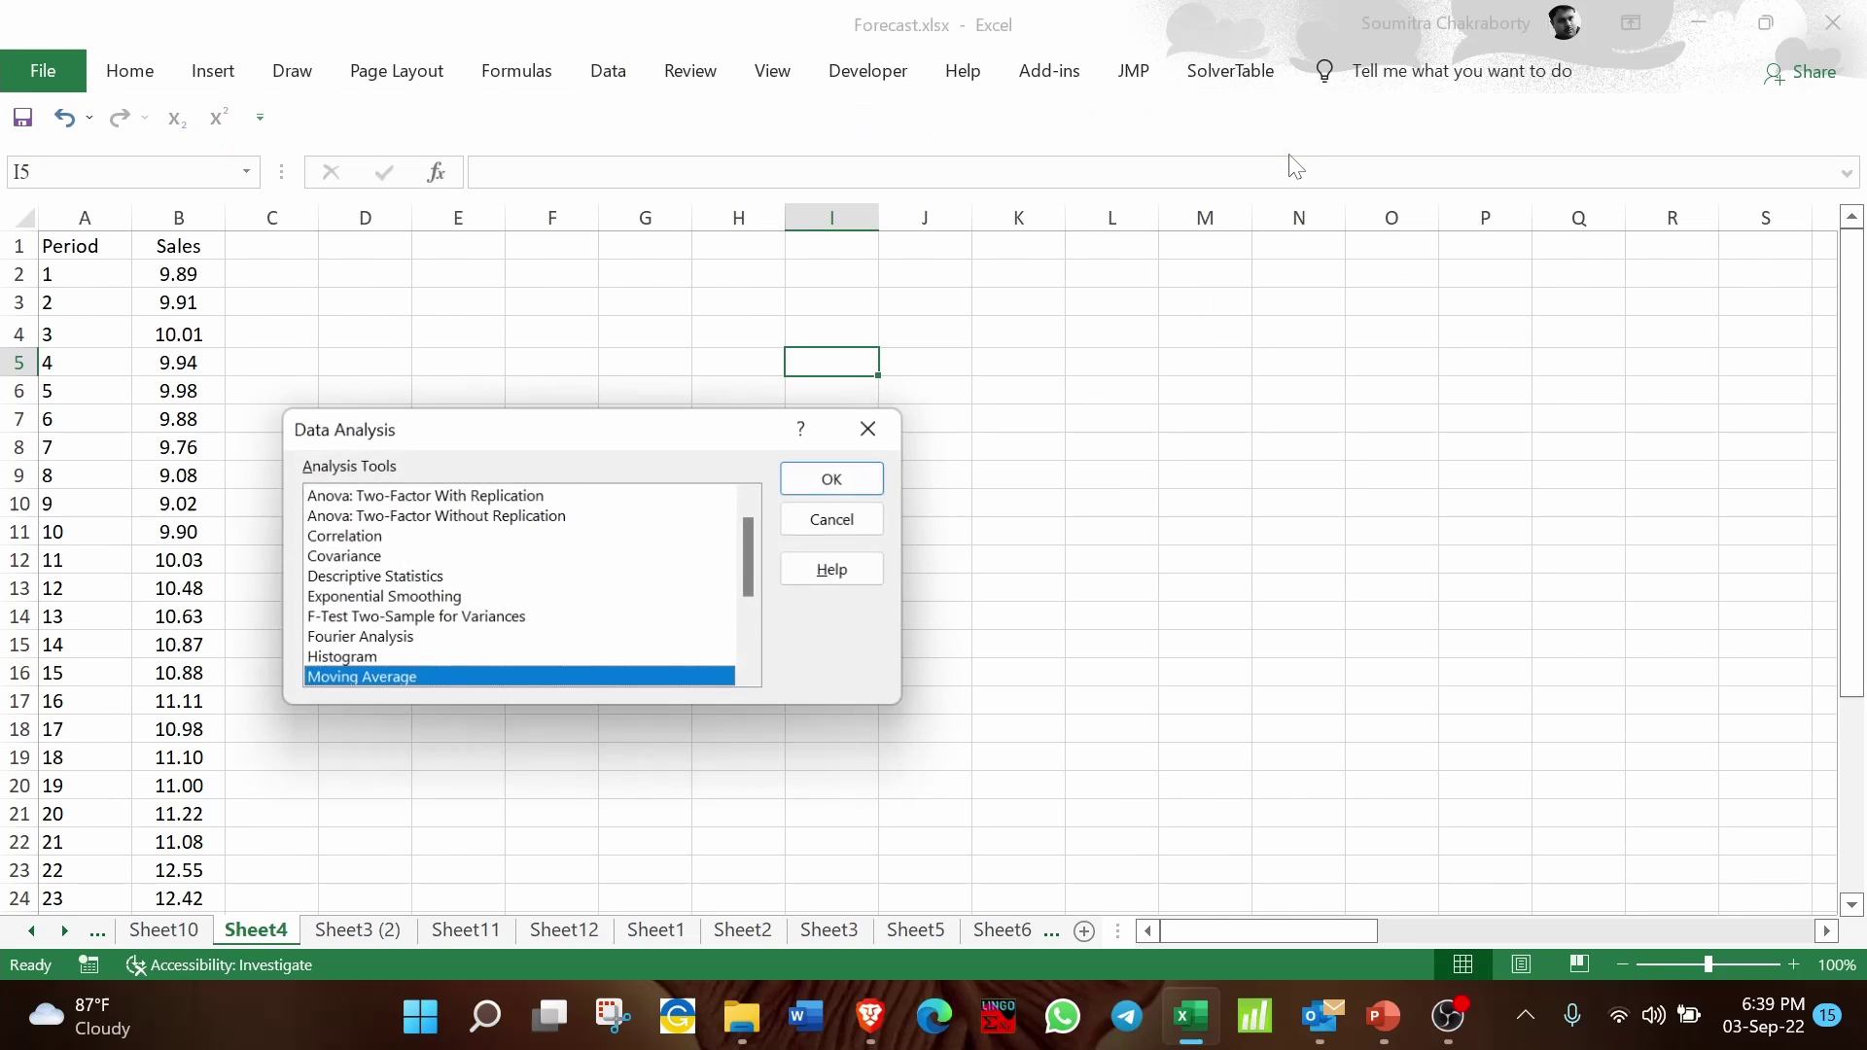
key("Down")
key("Down")
key("Down")
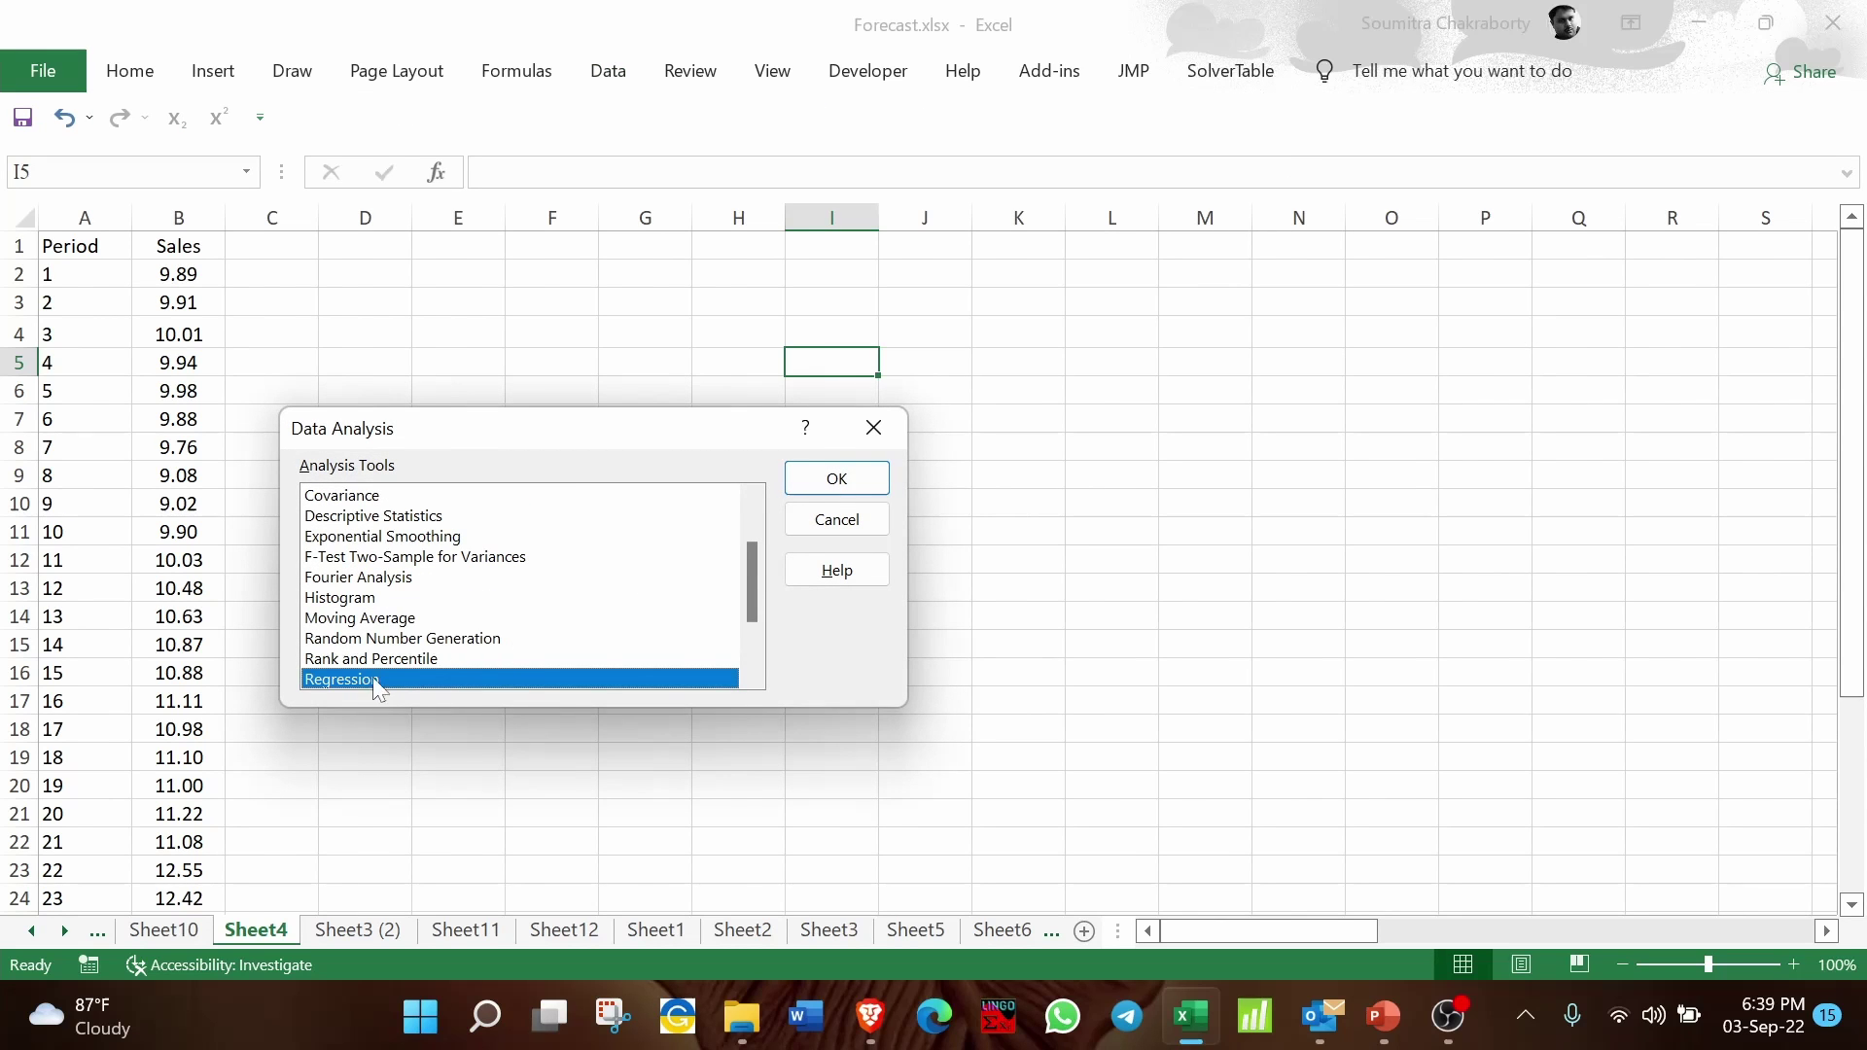
left_click(828, 484)
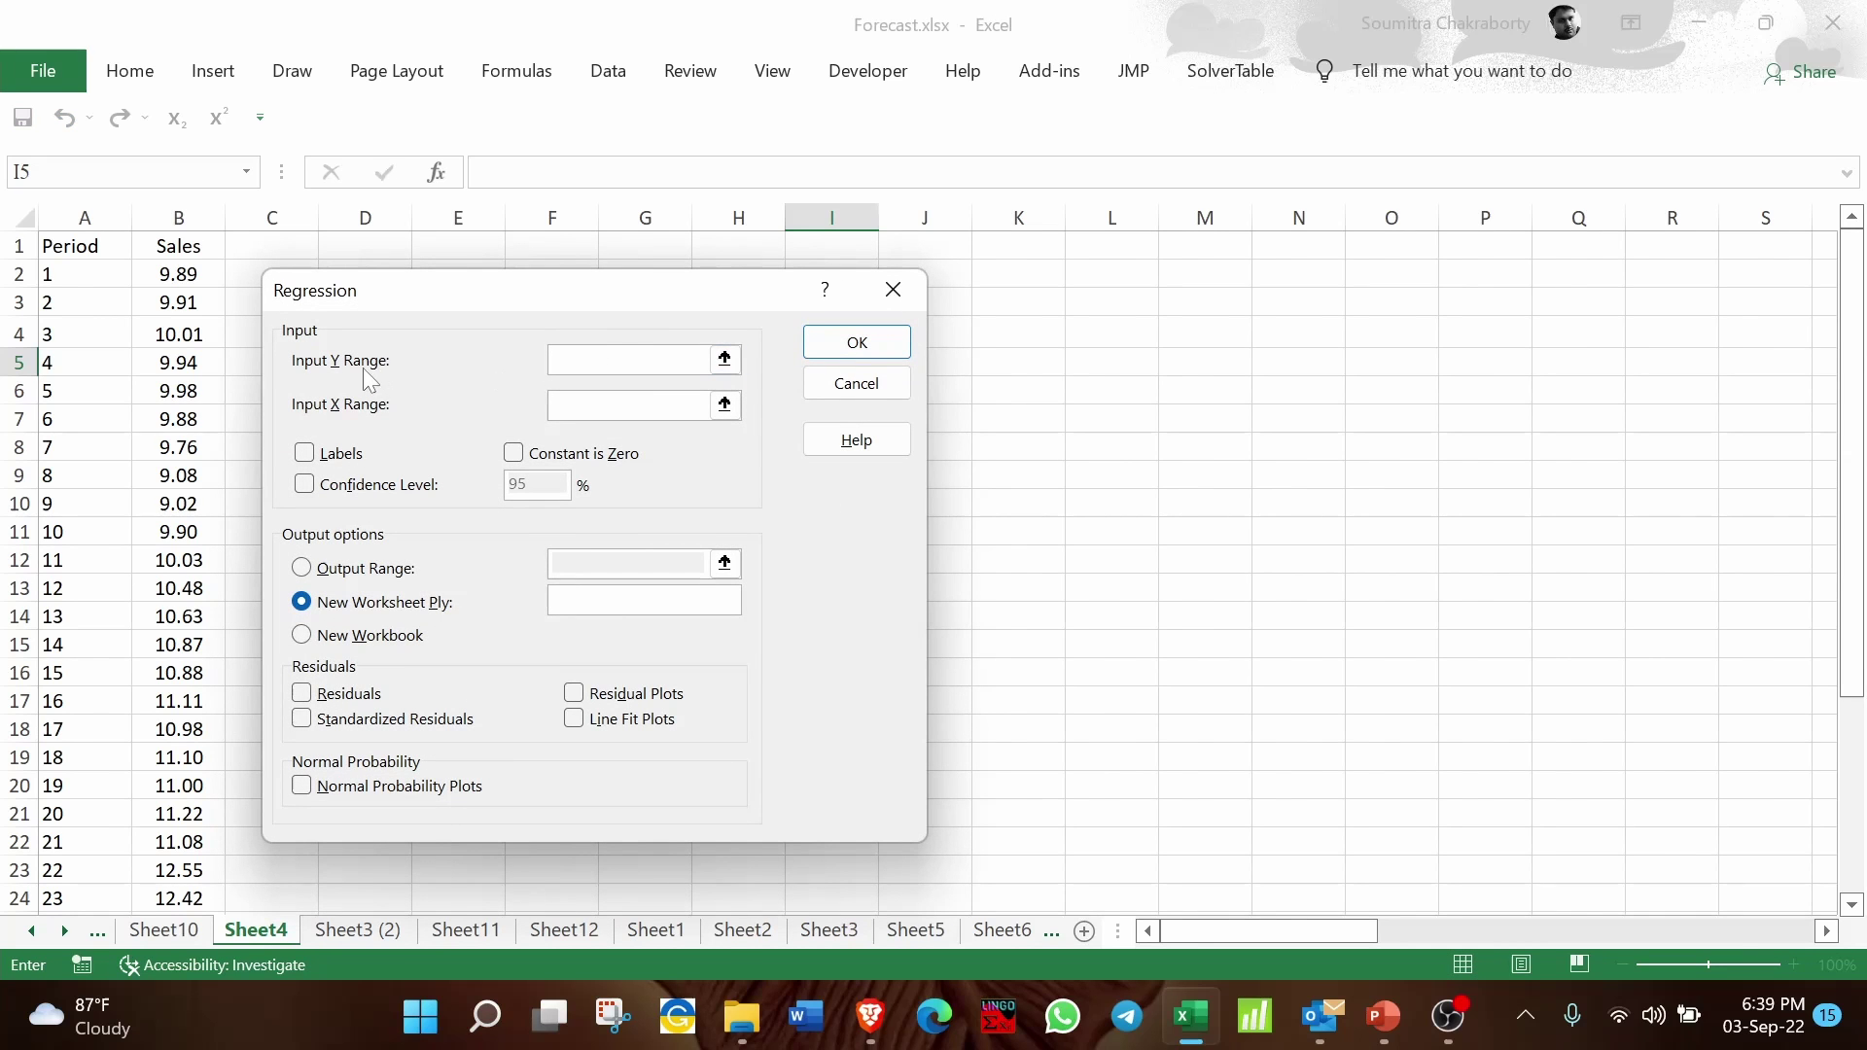
Step: Set the regression's Y range to B1:B34 and X range to A1:A34, with the first row treated as labels
left_click_drag(185, 247, 195, 888)
left_click(671, 405)
scroll(195, 364, "up", 4)
left_click_drag(60, 251, 78, 898)
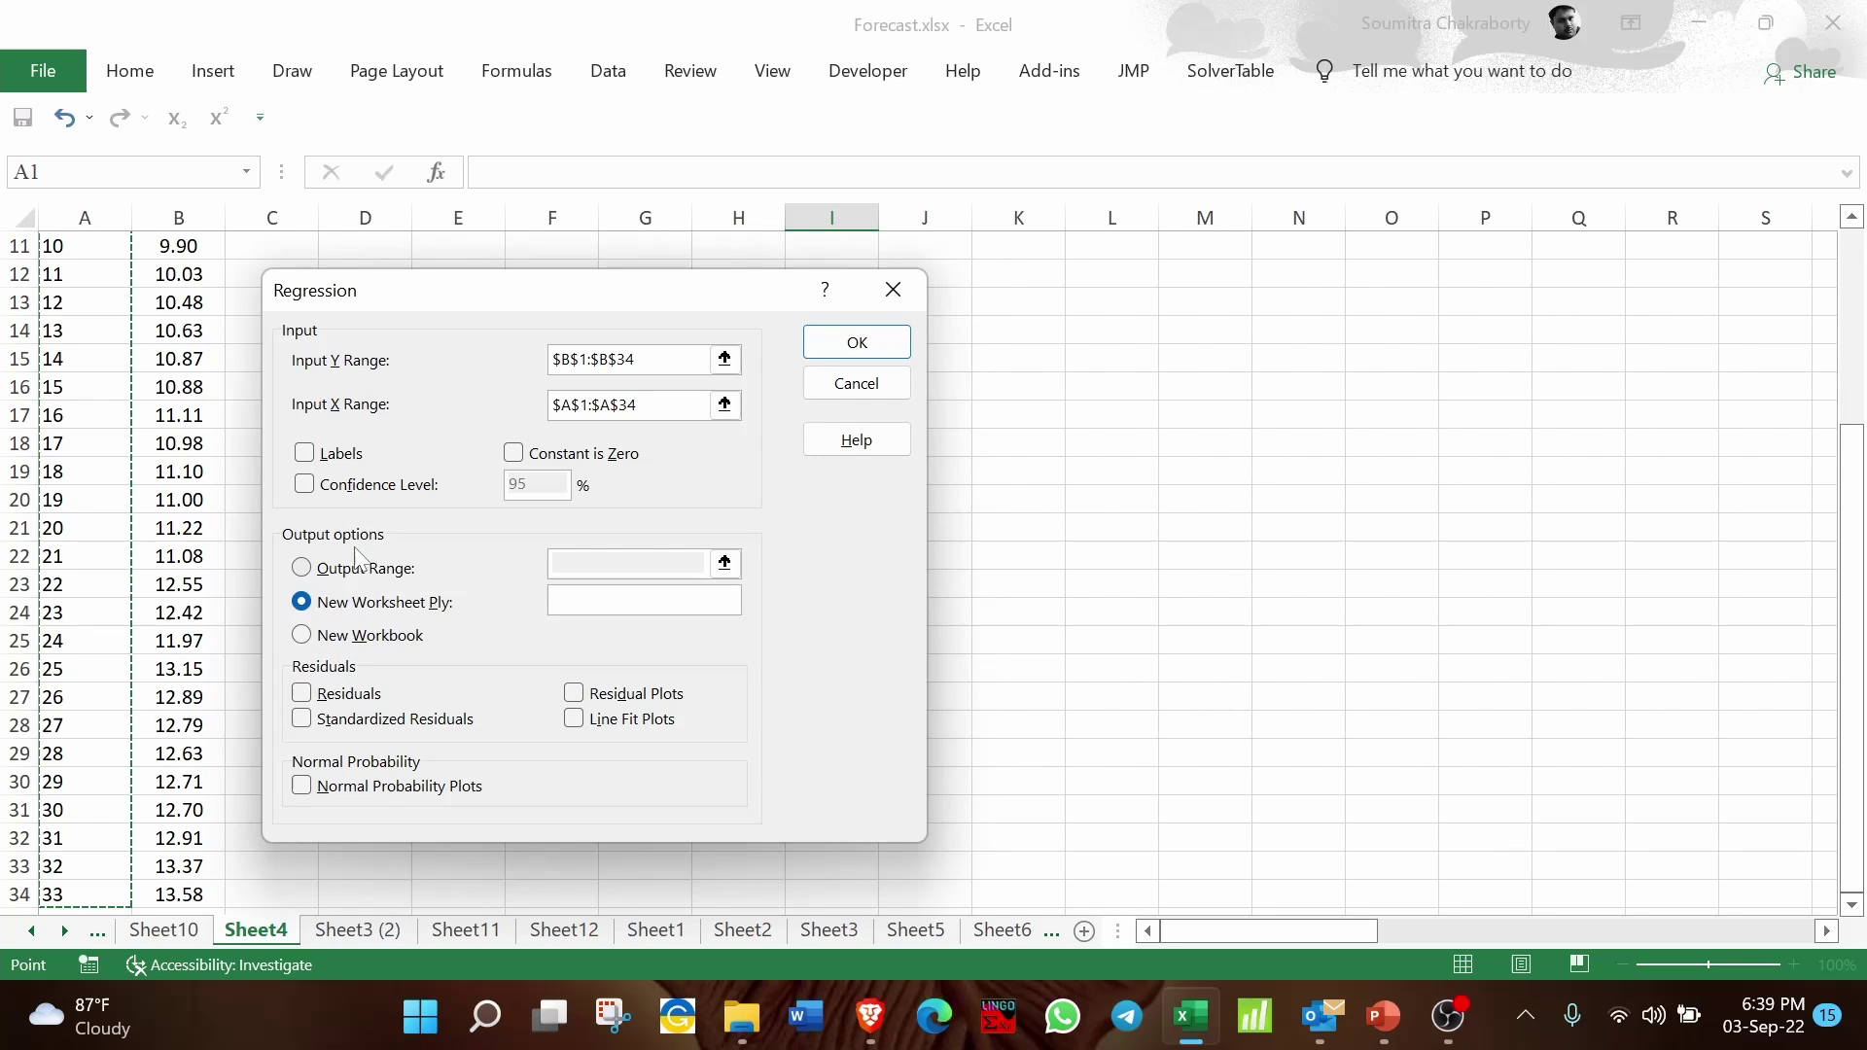
left_click(305, 459)
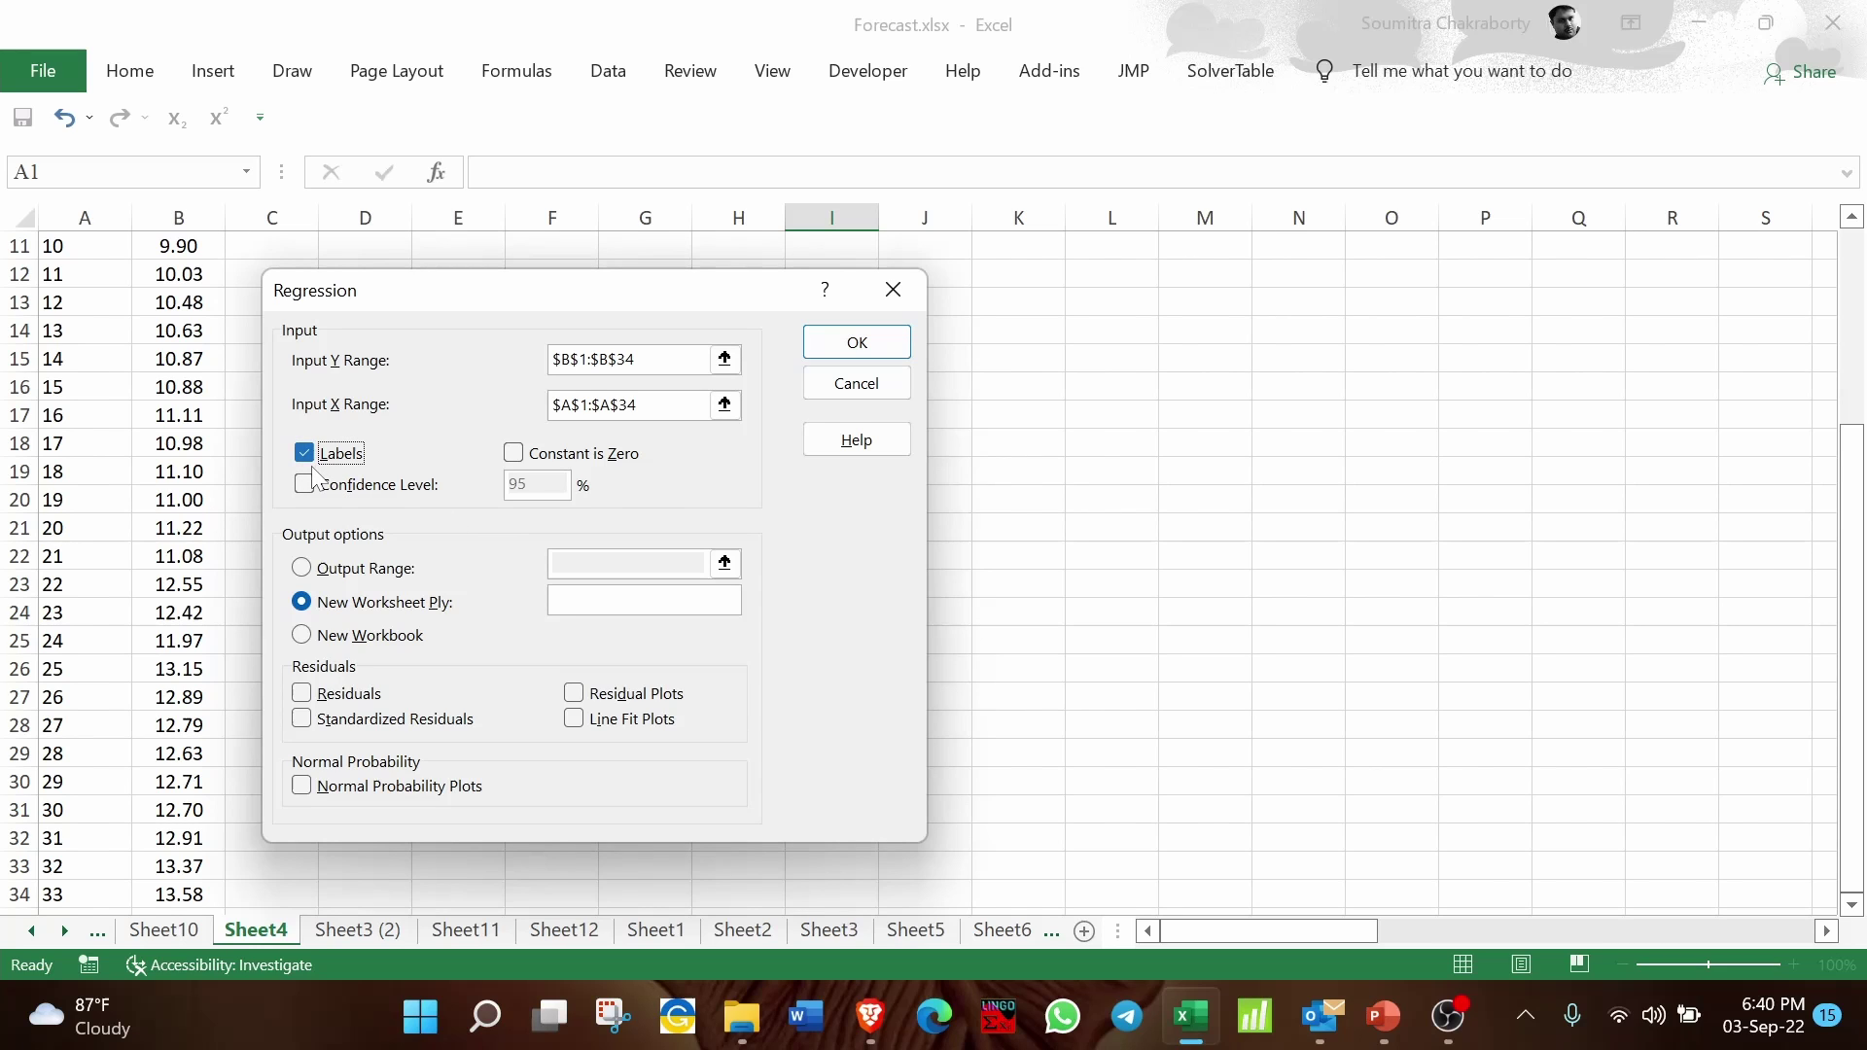
Step: Include residuals, standardized residuals, residual plots, line fit plots and normal probability plots in the regression output
left_click(302, 720)
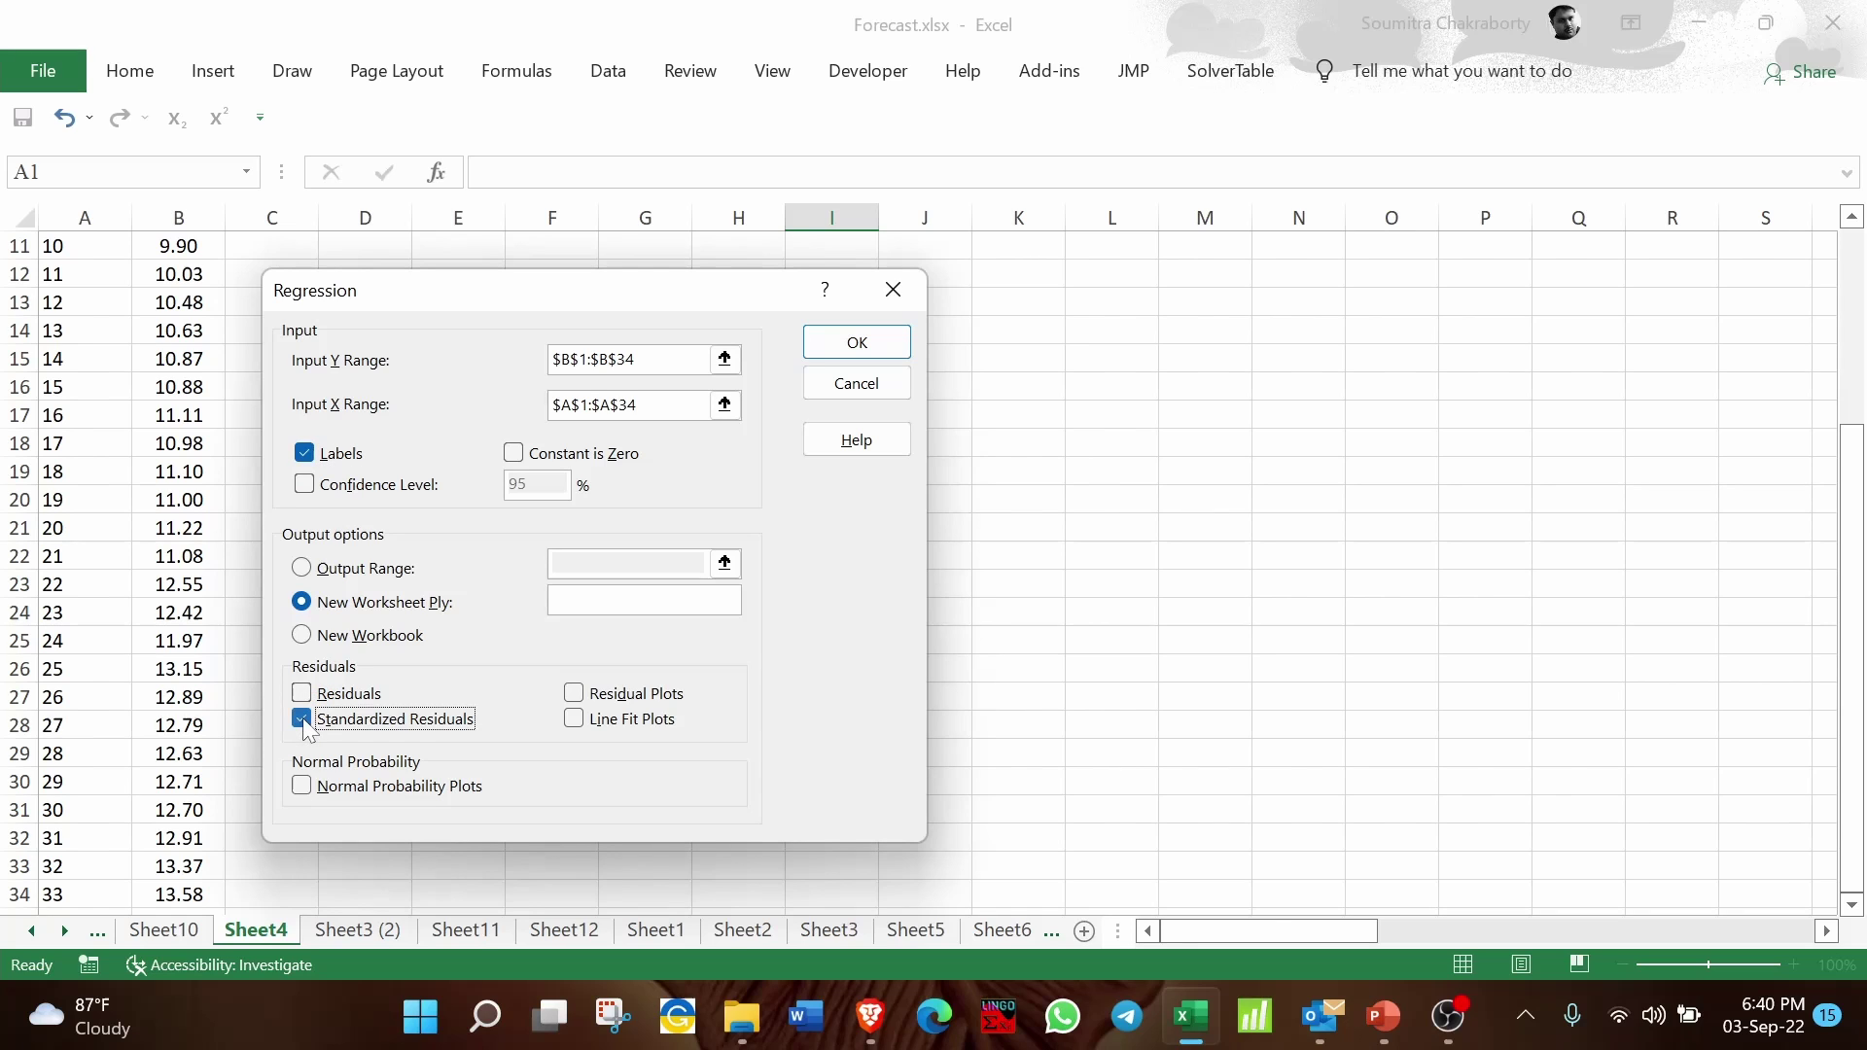
left_click(303, 696)
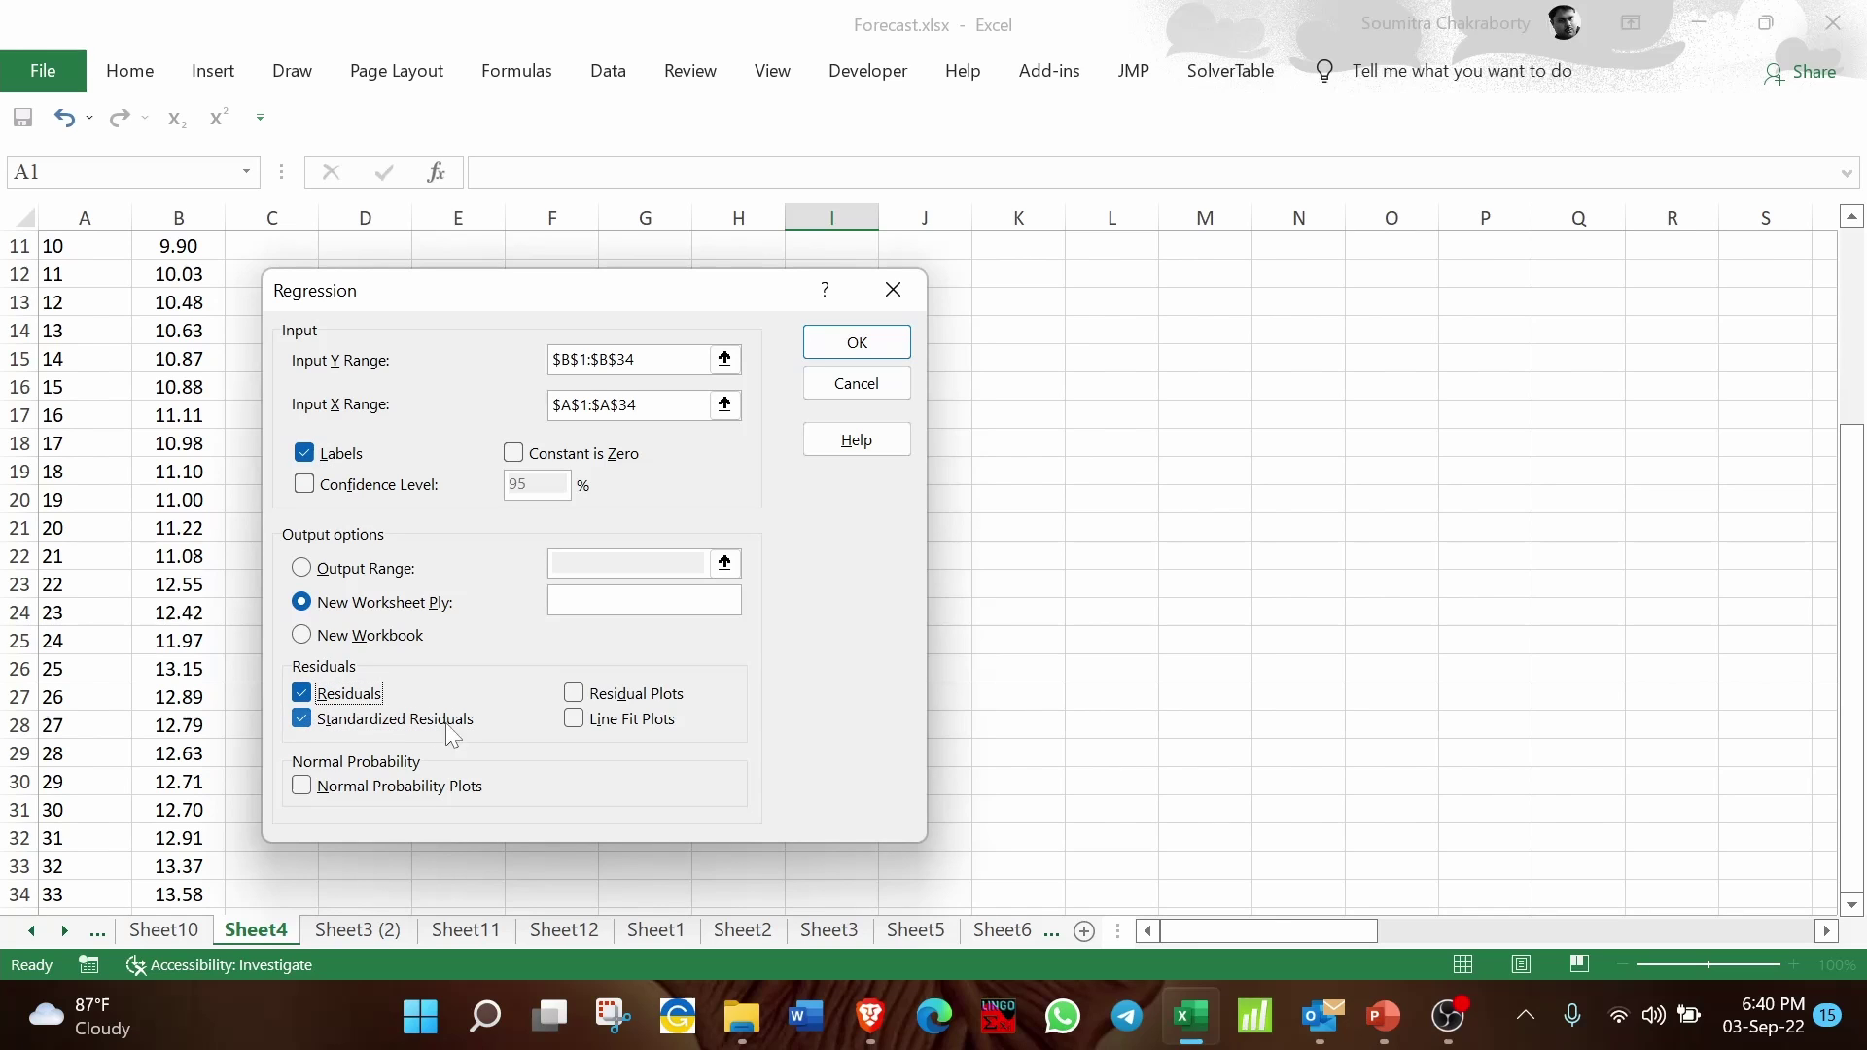
left_click(572, 722)
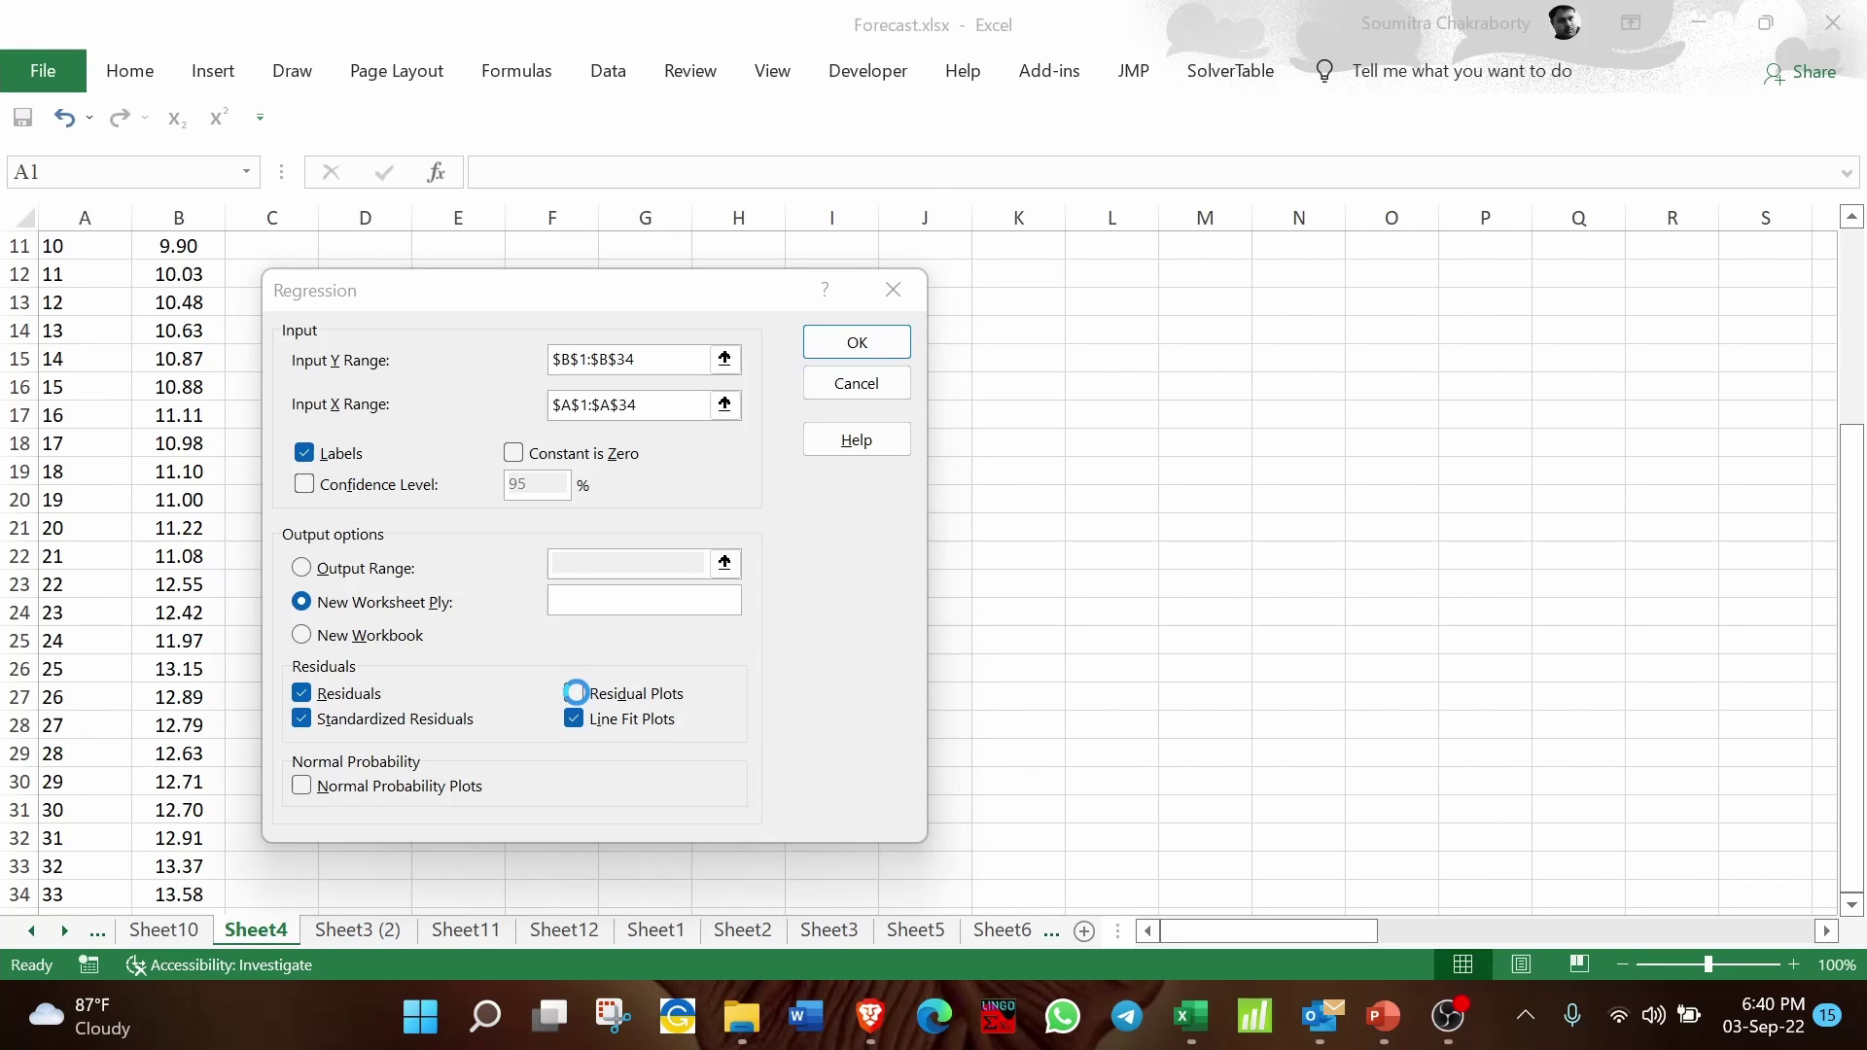
left_click(573, 692)
left_click(304, 787)
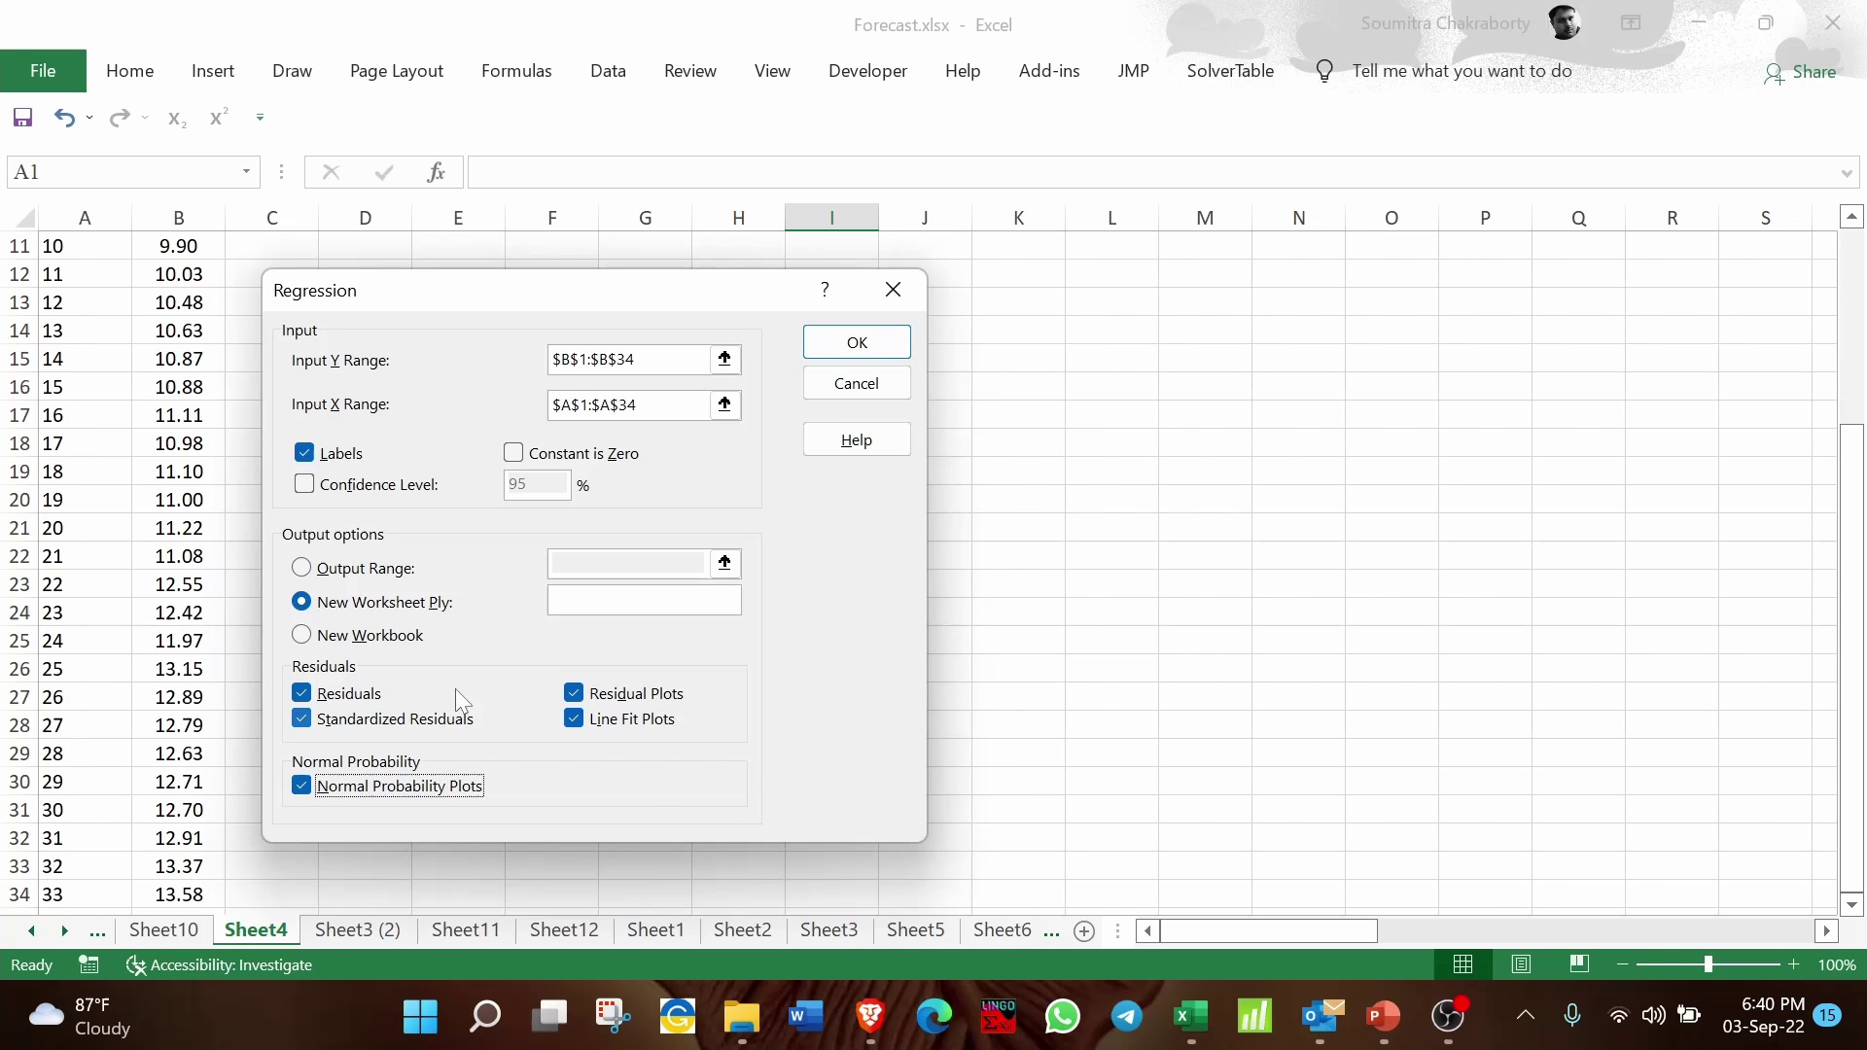
Step: Set the regression's output range to cell D1 of the current sheet and run the analysis
left_click(303, 568)
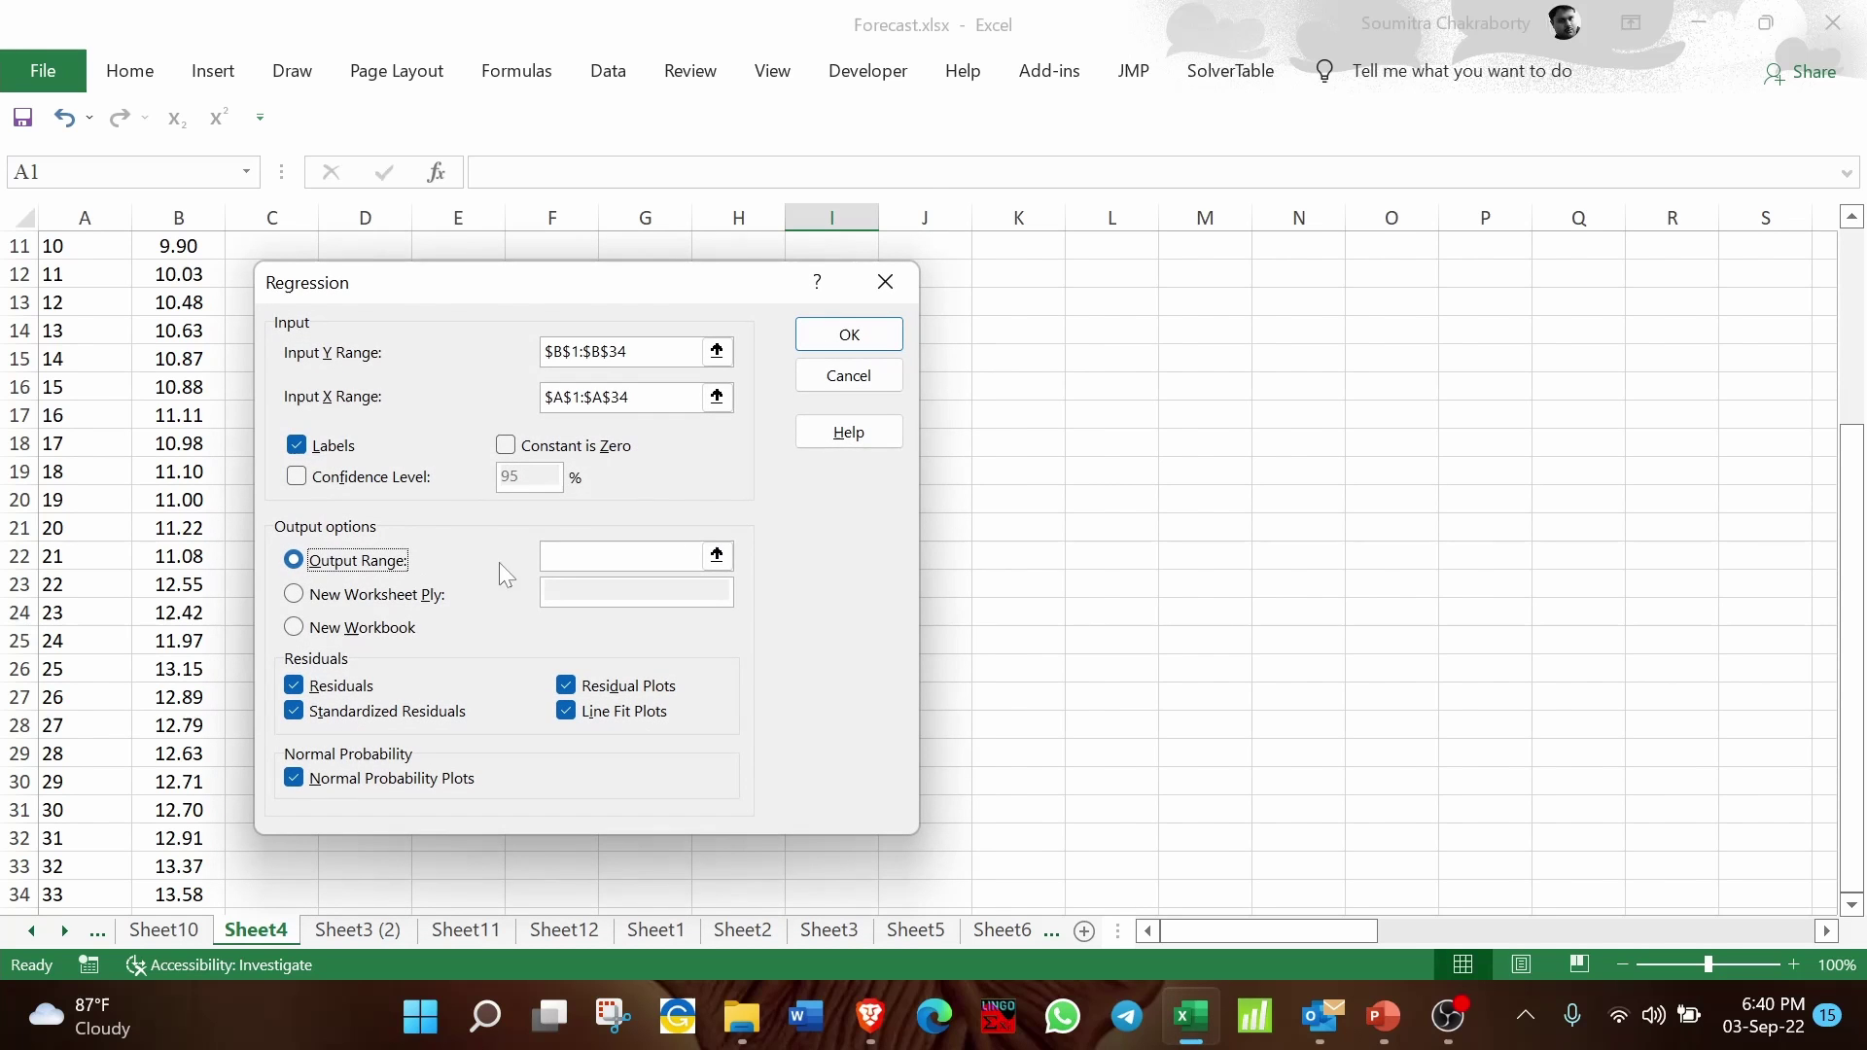
left_click(545, 555)
left_click_drag(458, 283, 948, 314)
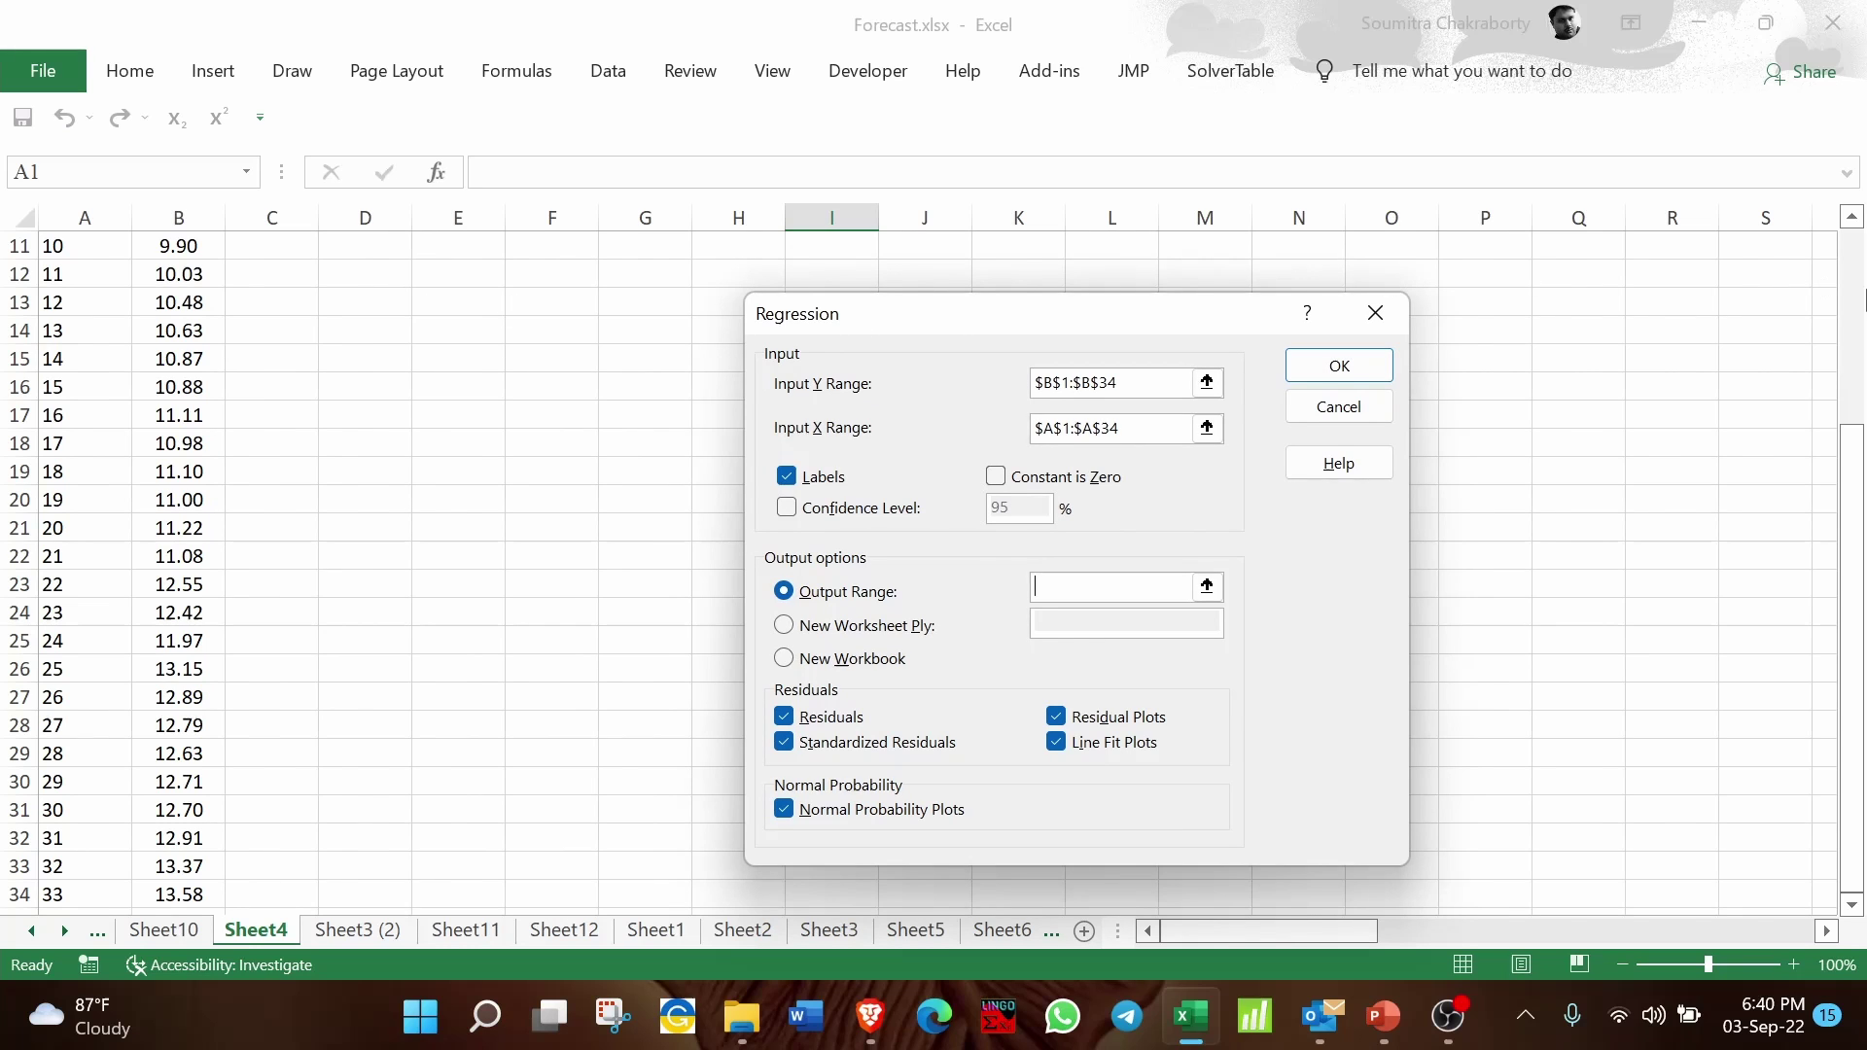
left_click(1855, 292)
left_click(337, 254)
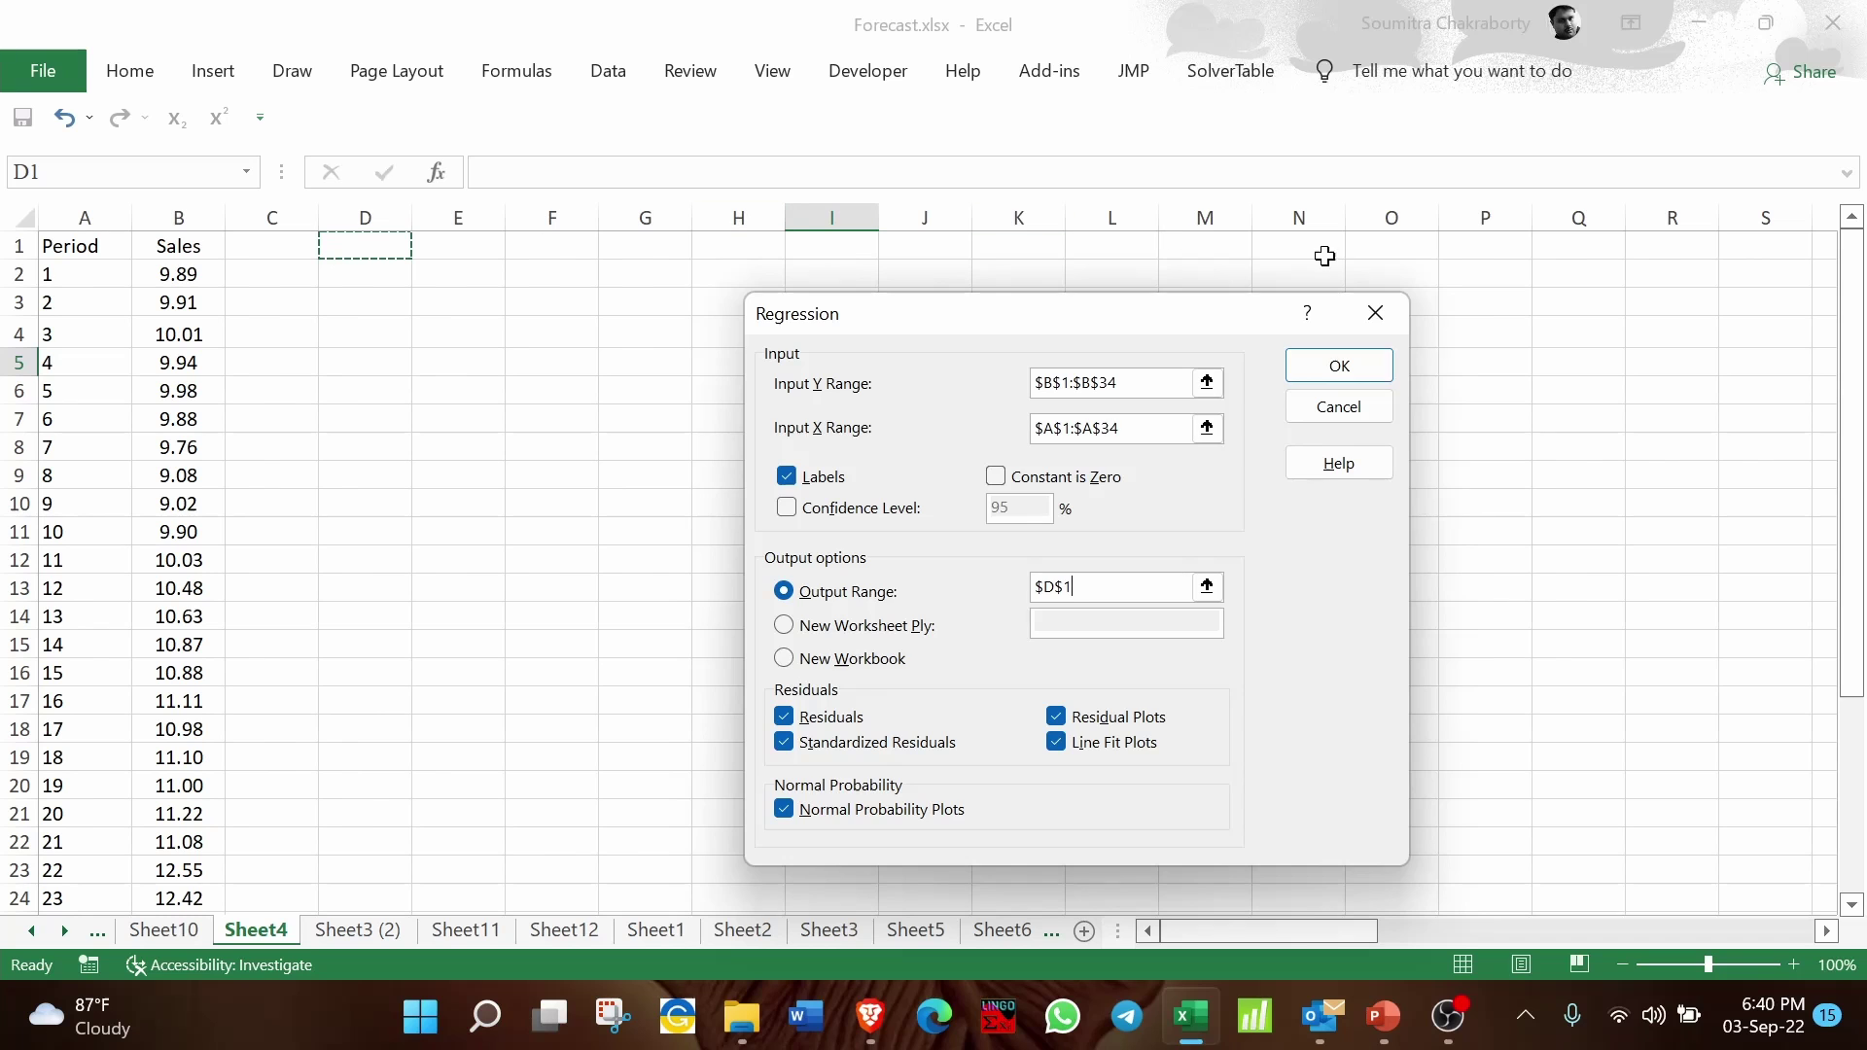
left_click(1368, 360)
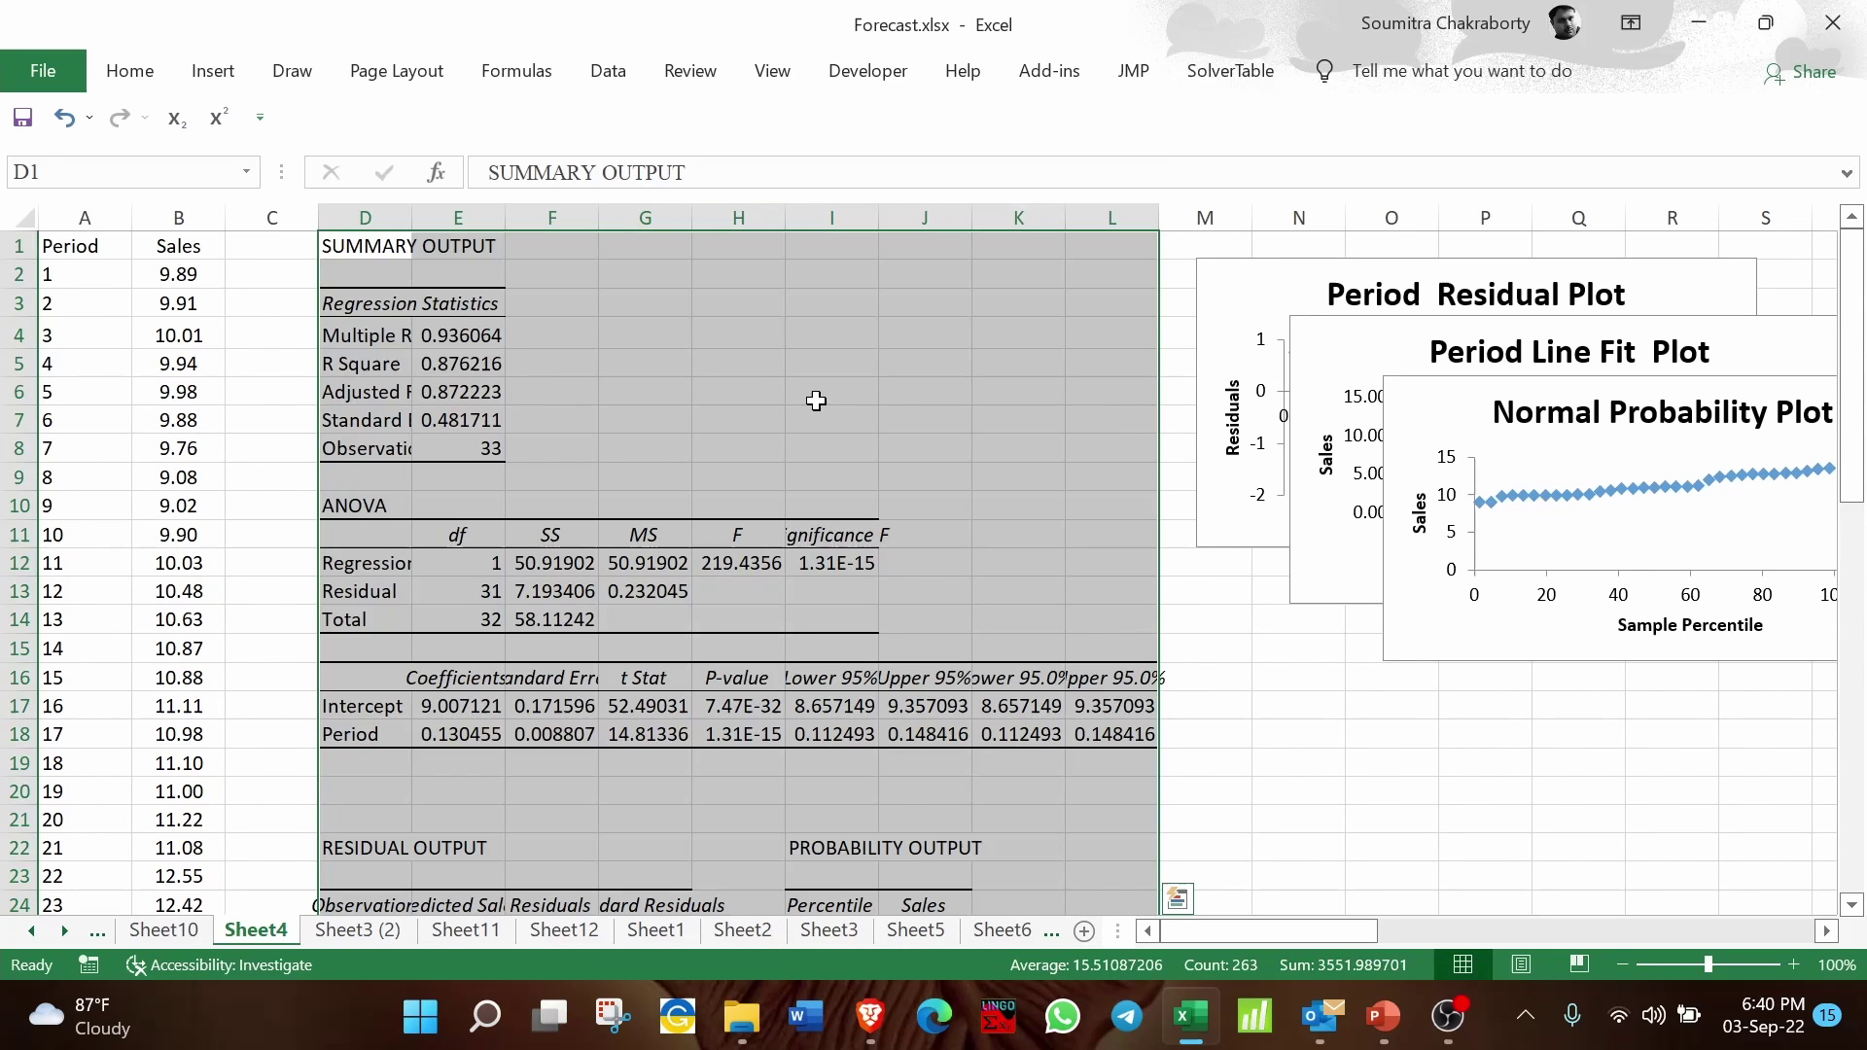
Step: Autofit the widths of columns D through L to the regression output
left_click(816, 400)
left_click_drag(368, 218, 1141, 270)
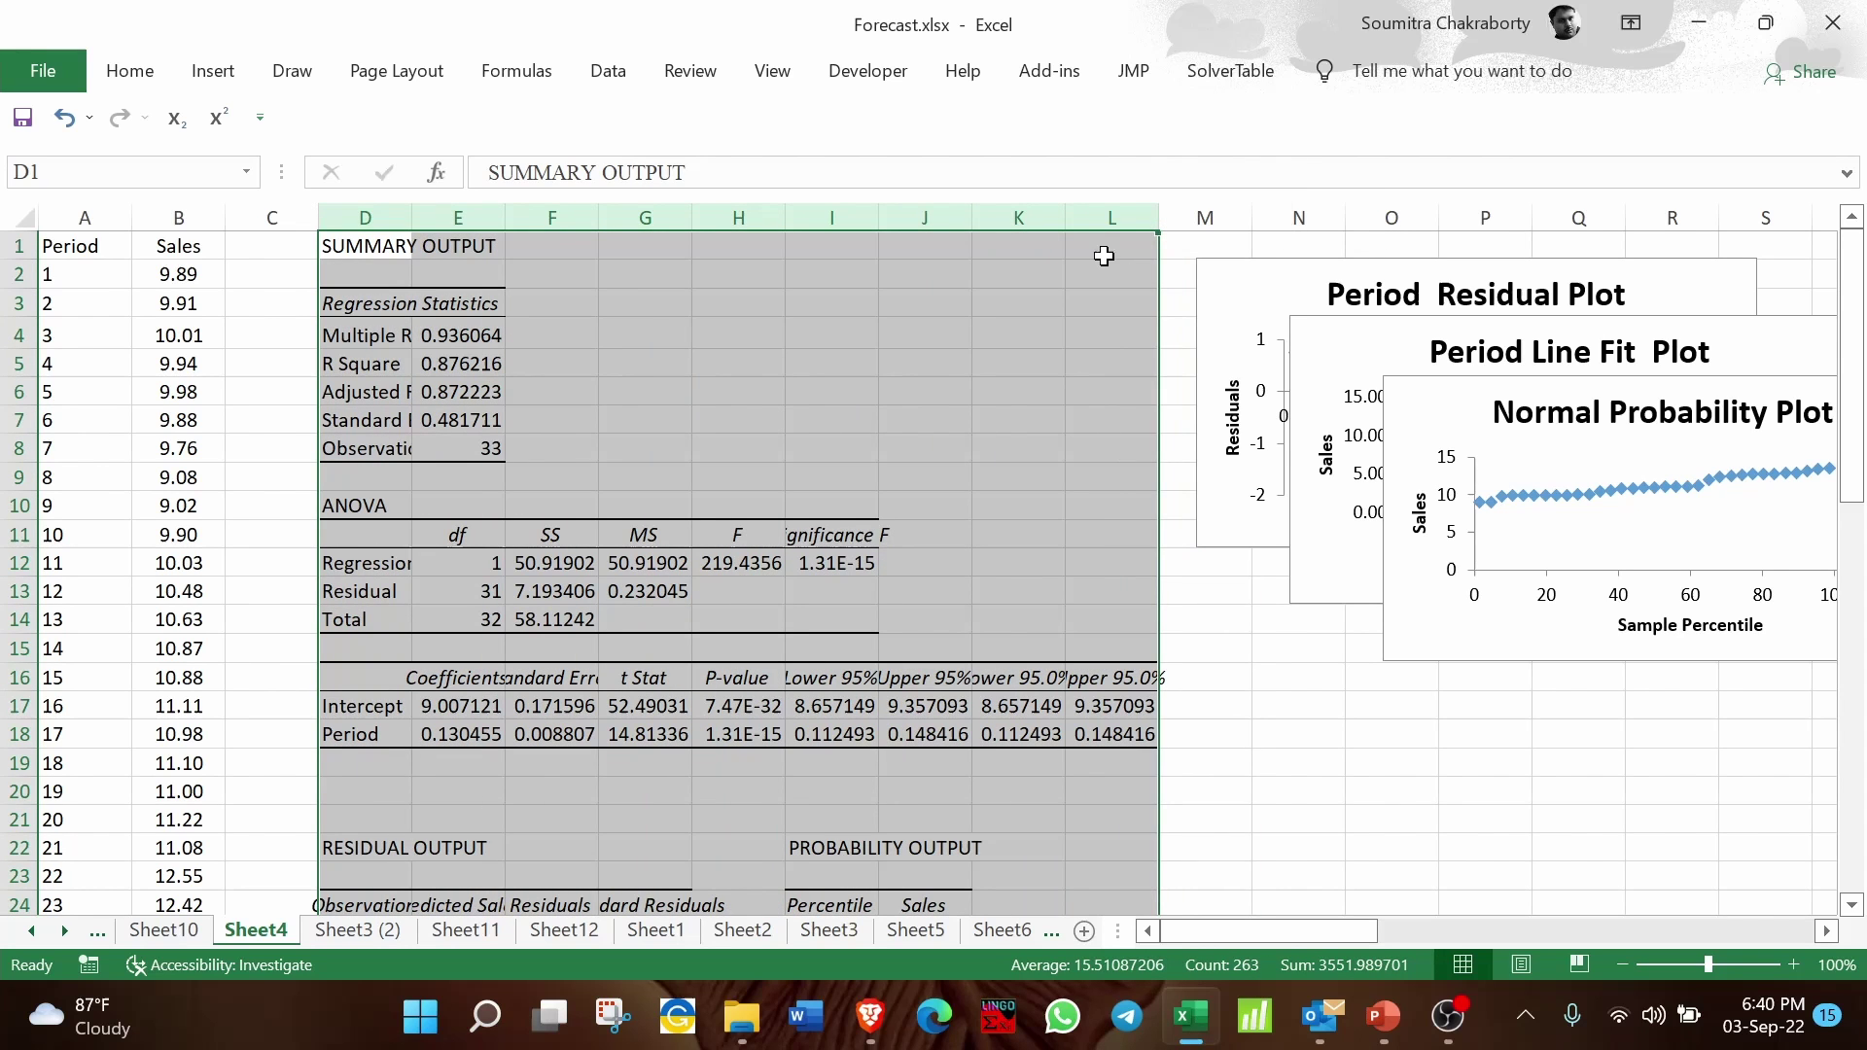
double_click(1065, 217)
left_click(592, 682)
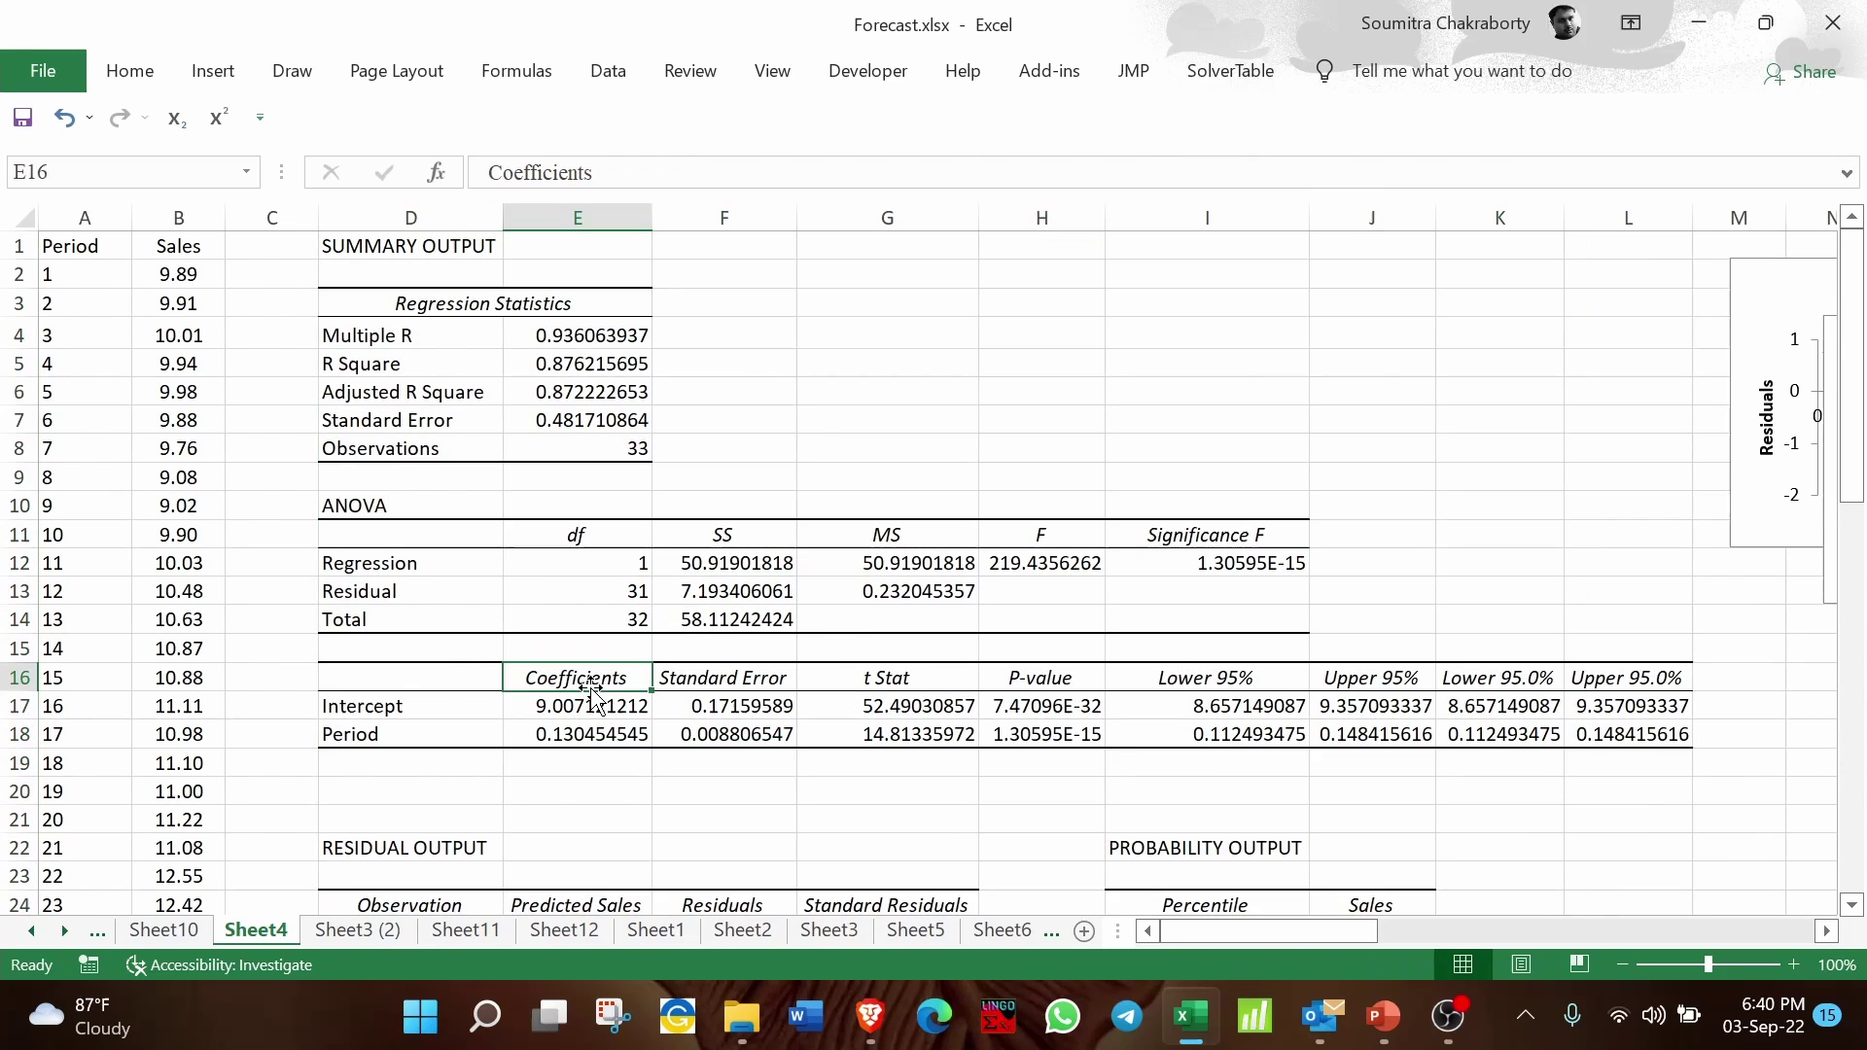
Step: Highlight the Intercept and Period coefficients in E17:E18 with a light blue fill
left_click_drag(549, 703, 551, 732)
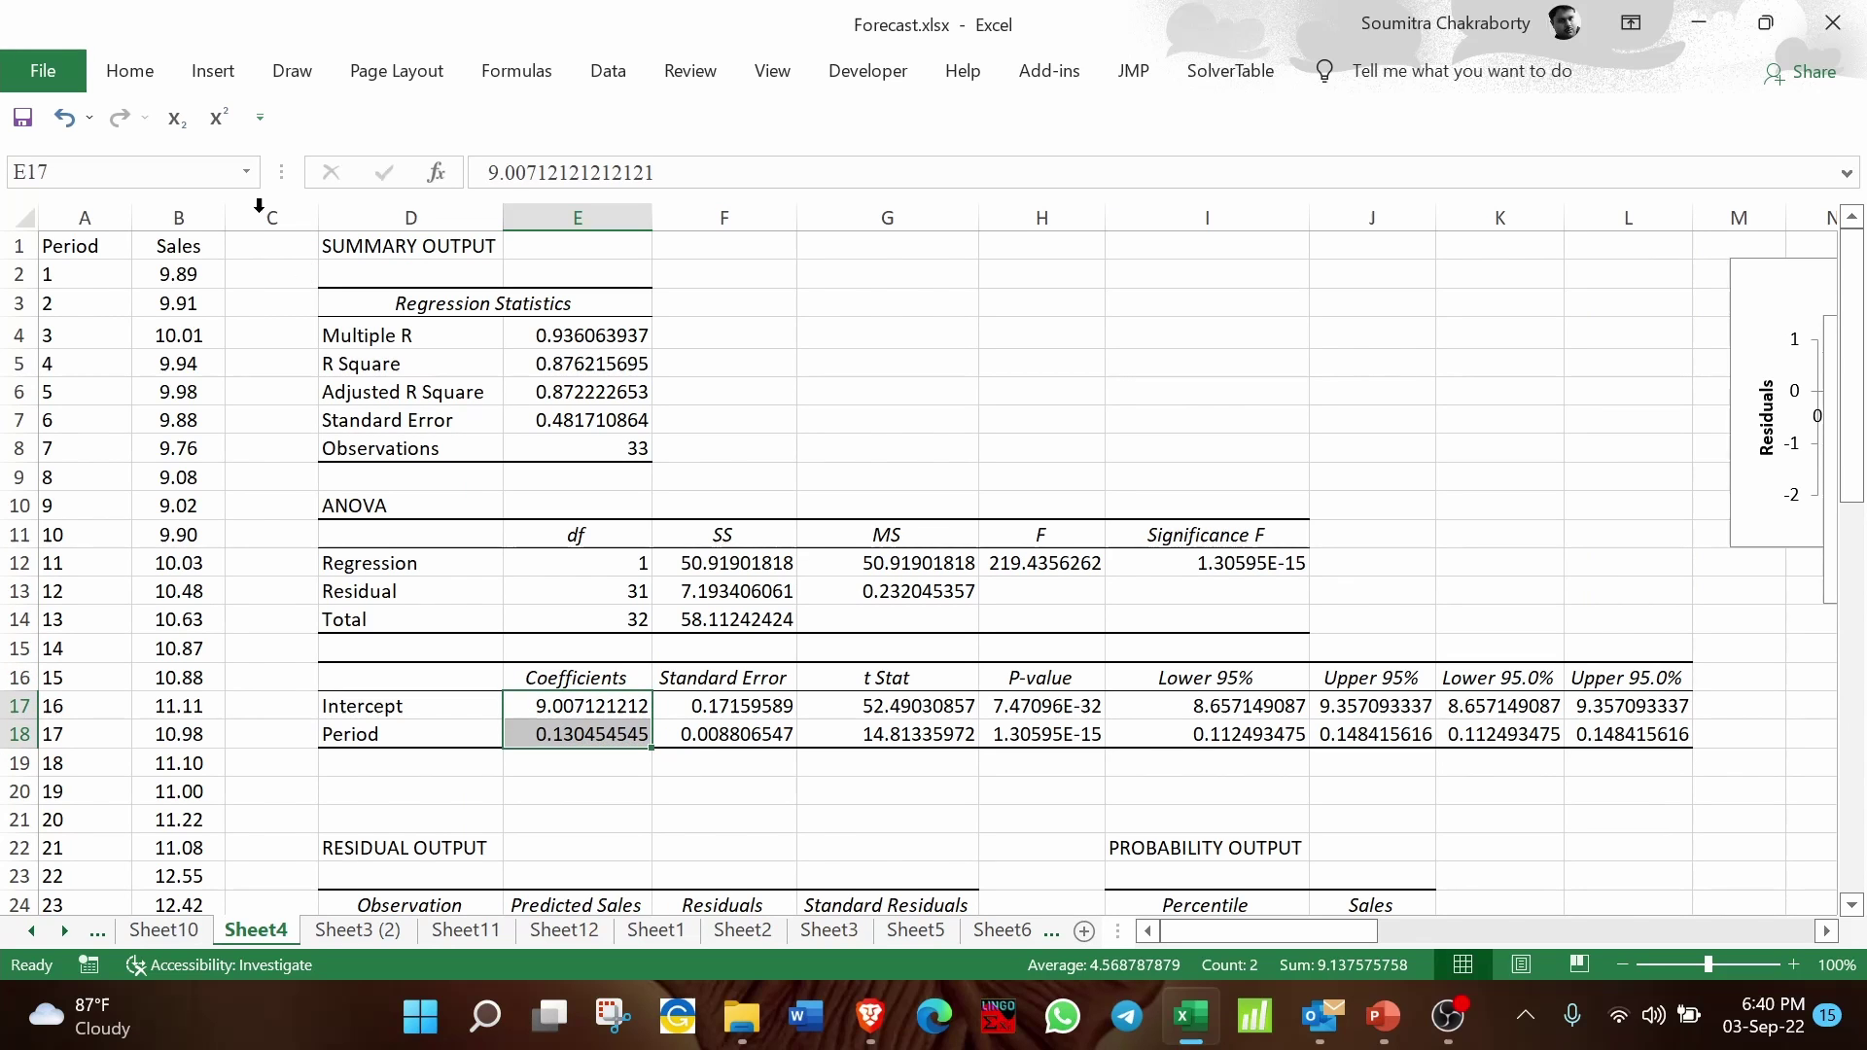
left_click(134, 77)
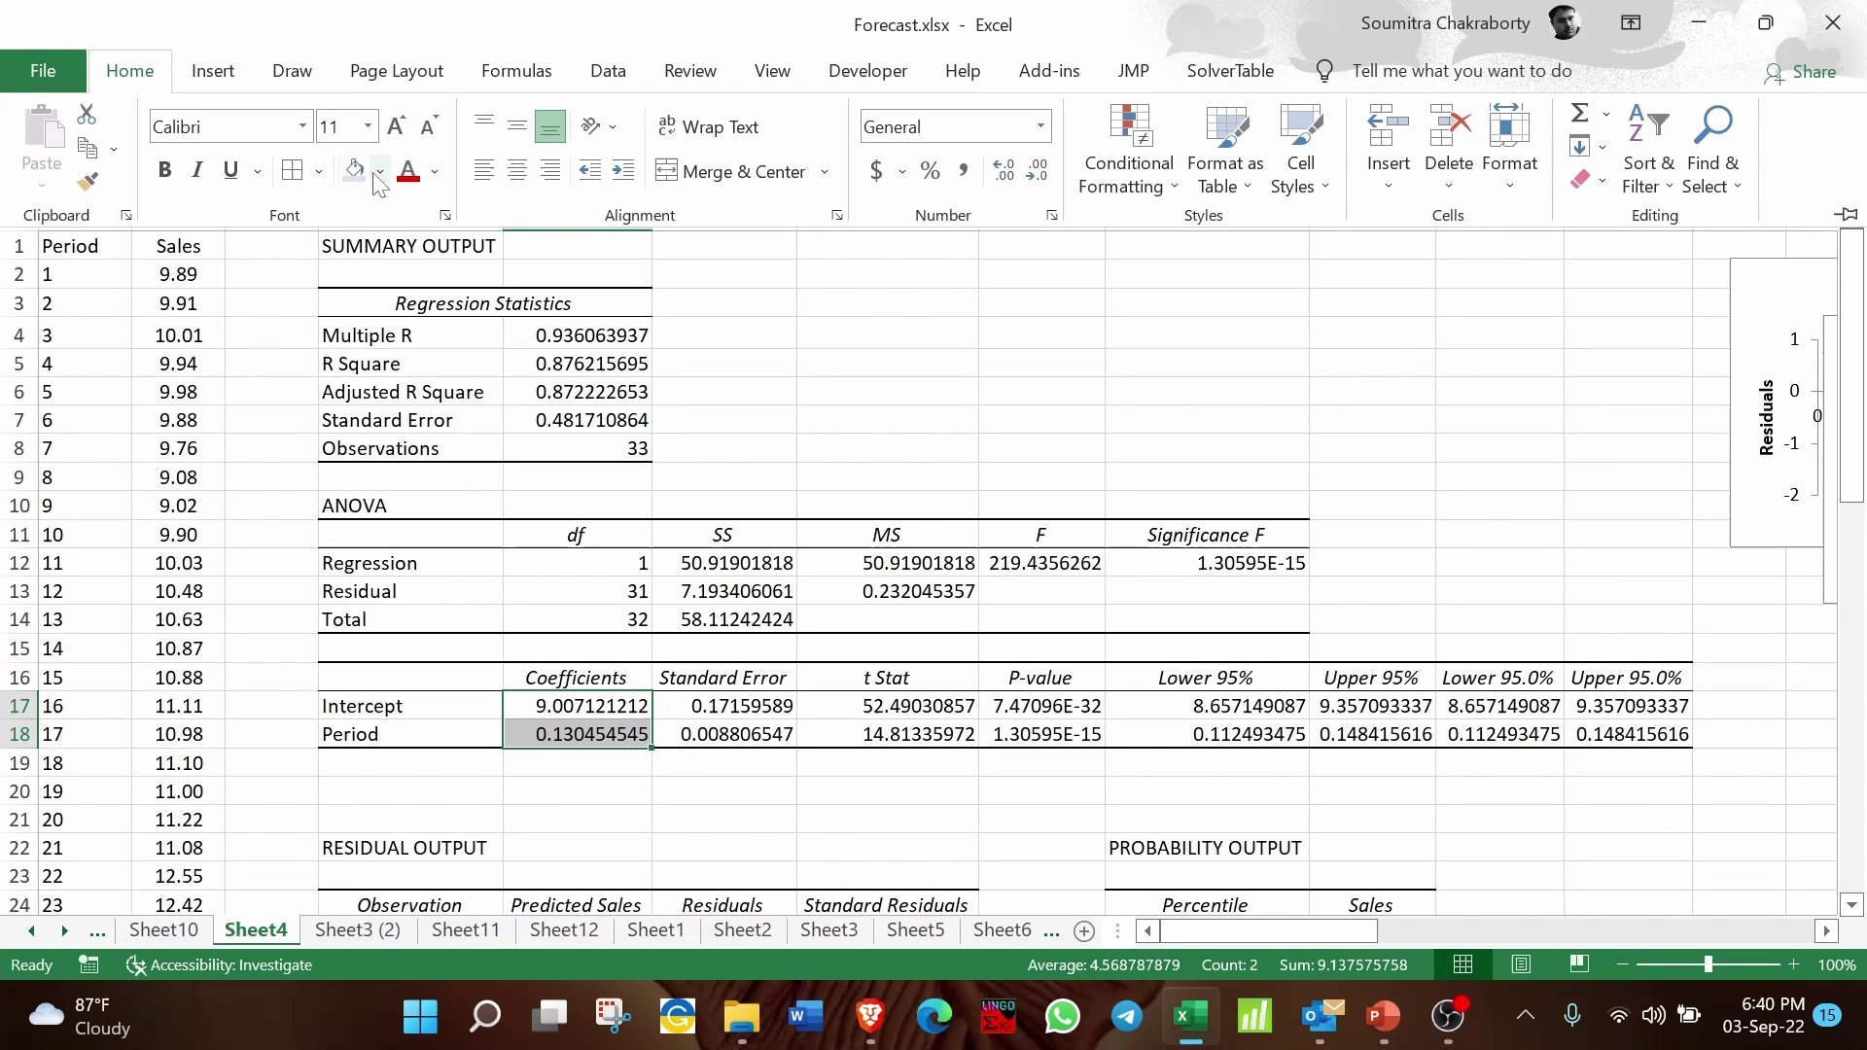
left_click(708, 333)
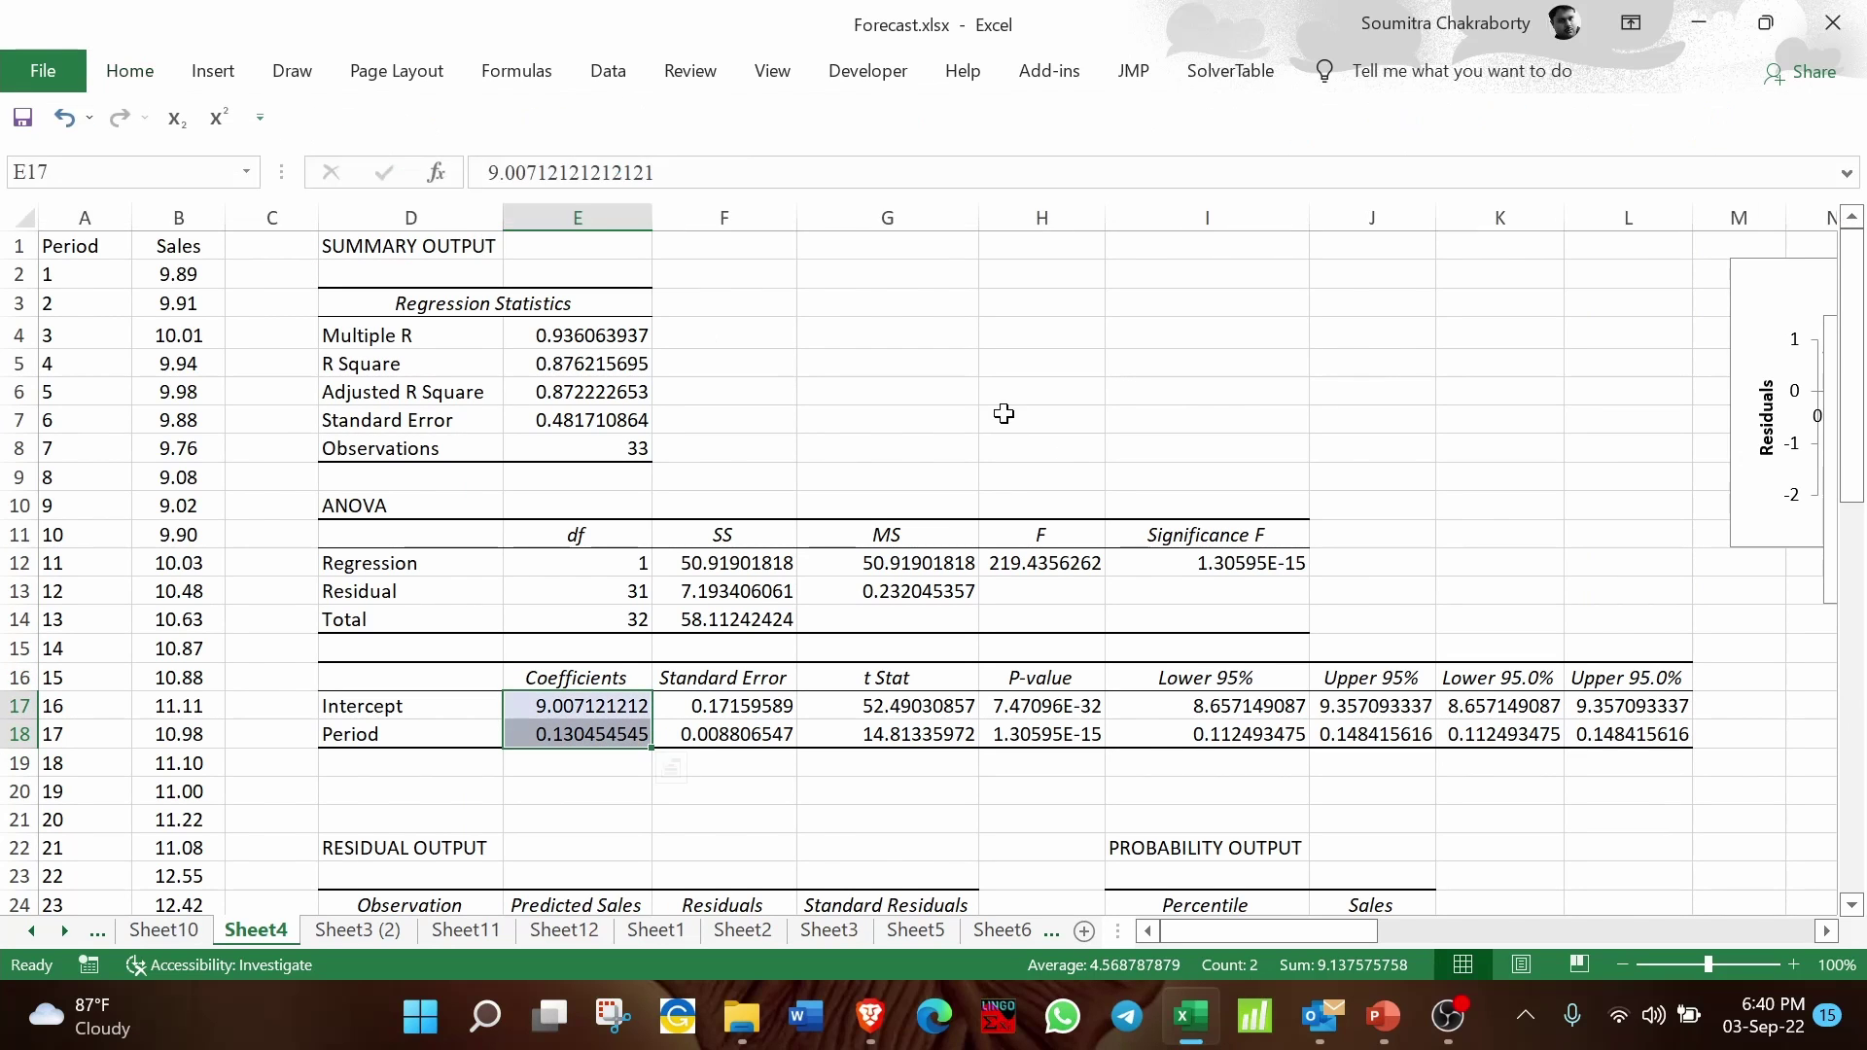
Step: Apply the same light blue fill to the Significance F value in cell I12
left_click(1264, 552)
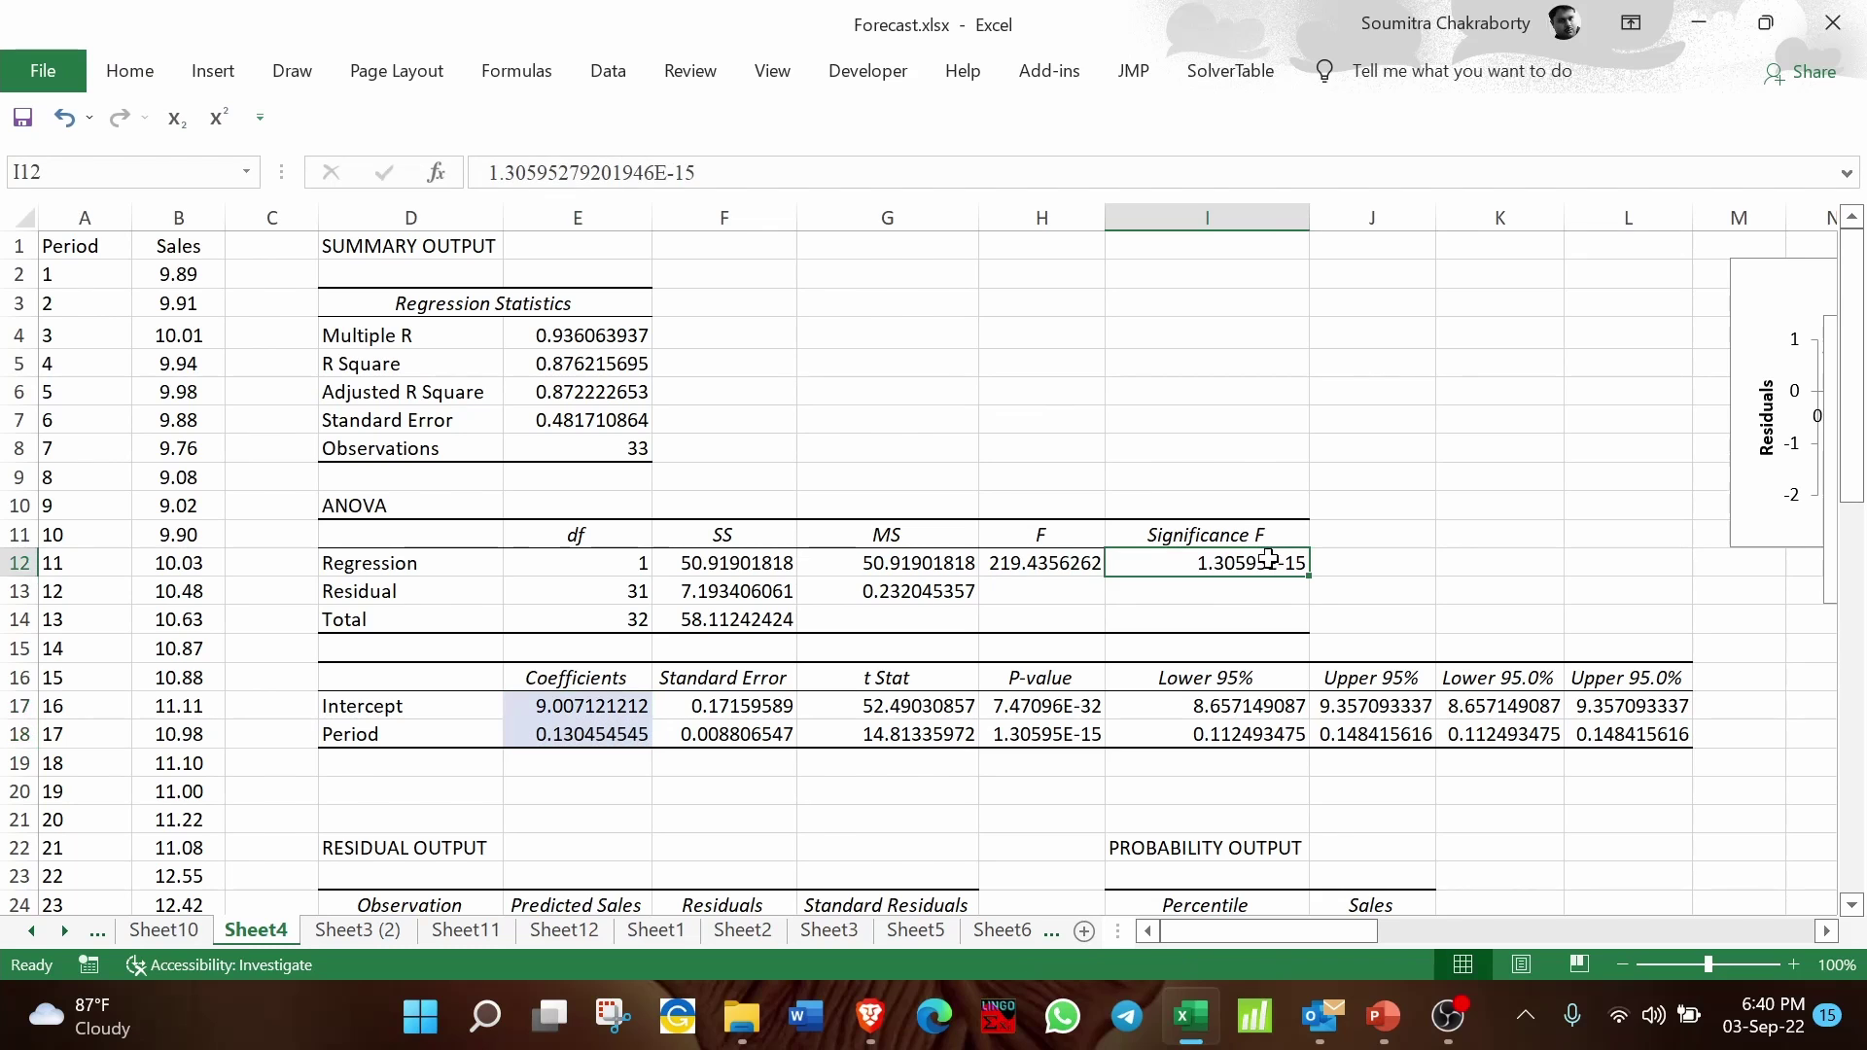
left_click(155, 73)
left_click(338, 167)
left_click(1398, 567)
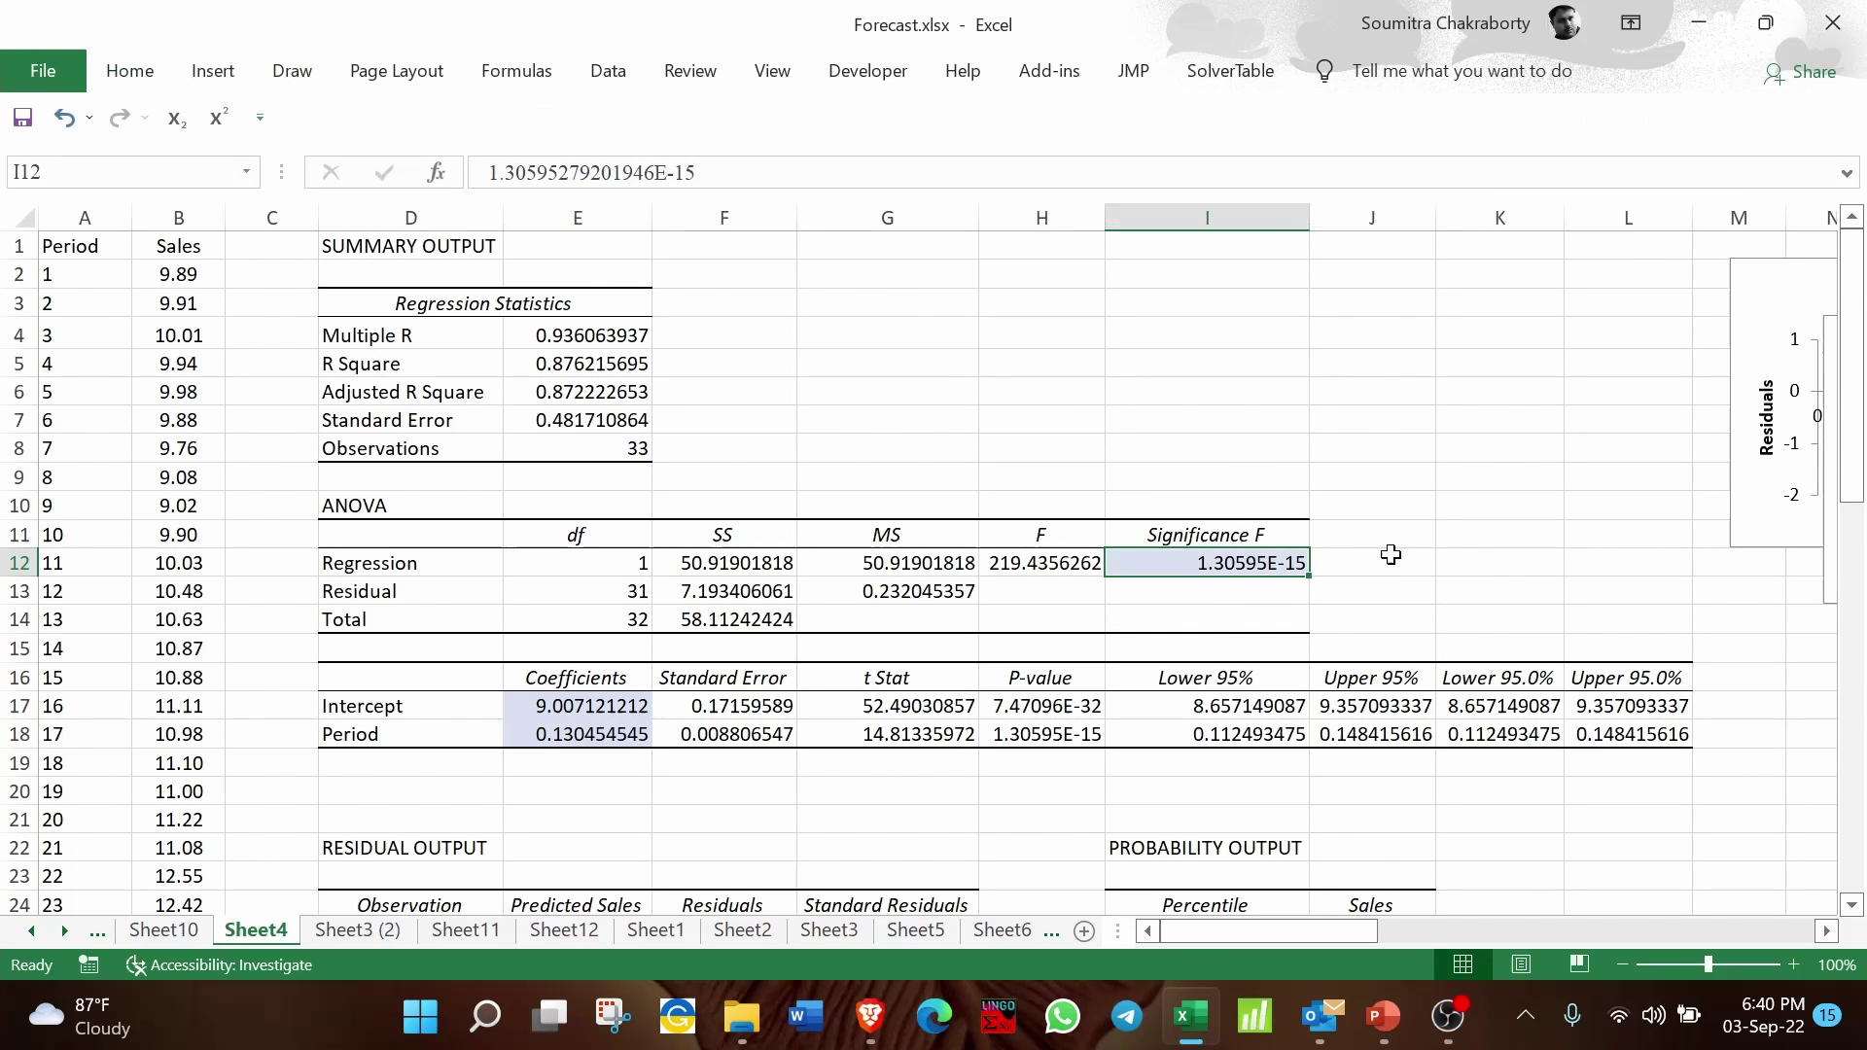
left_click(1390, 554)
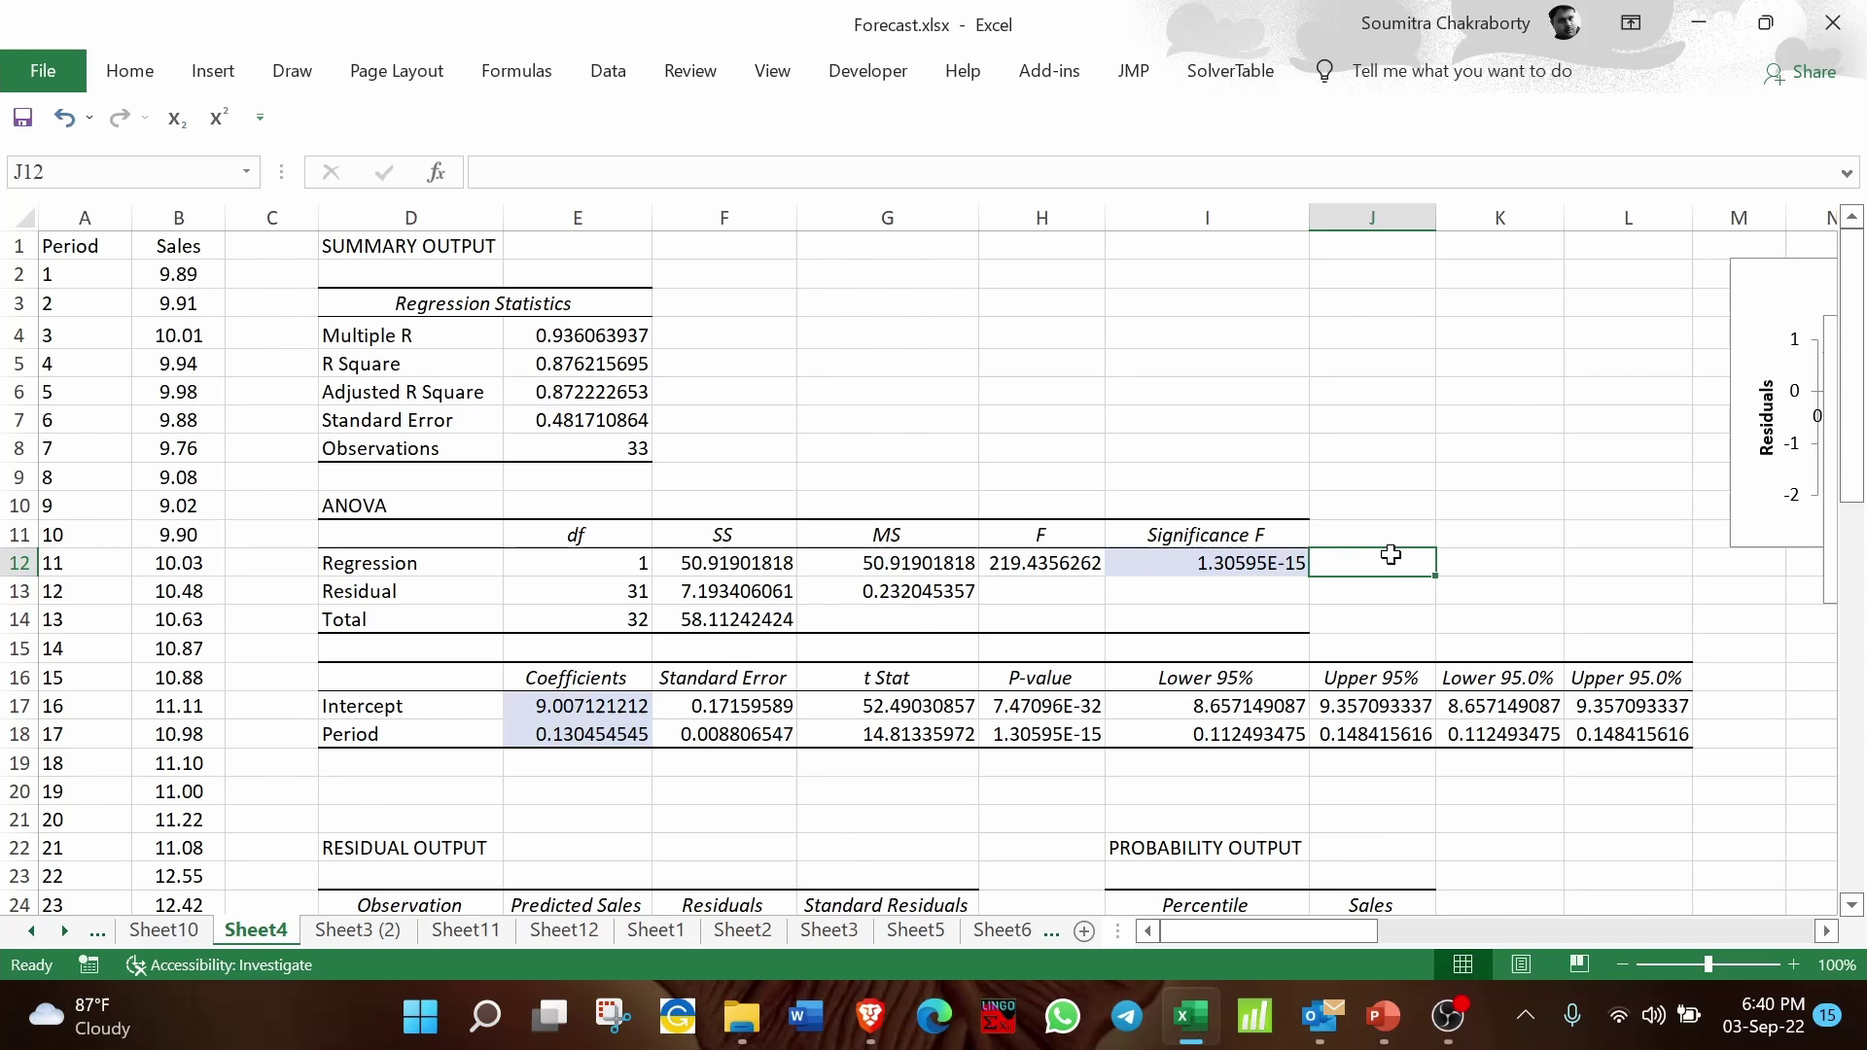
Step: Enter < 0.05 beside the Significance F value in J12 and apply the light blue fill to Period's P-value in H18
type("< 0.05")
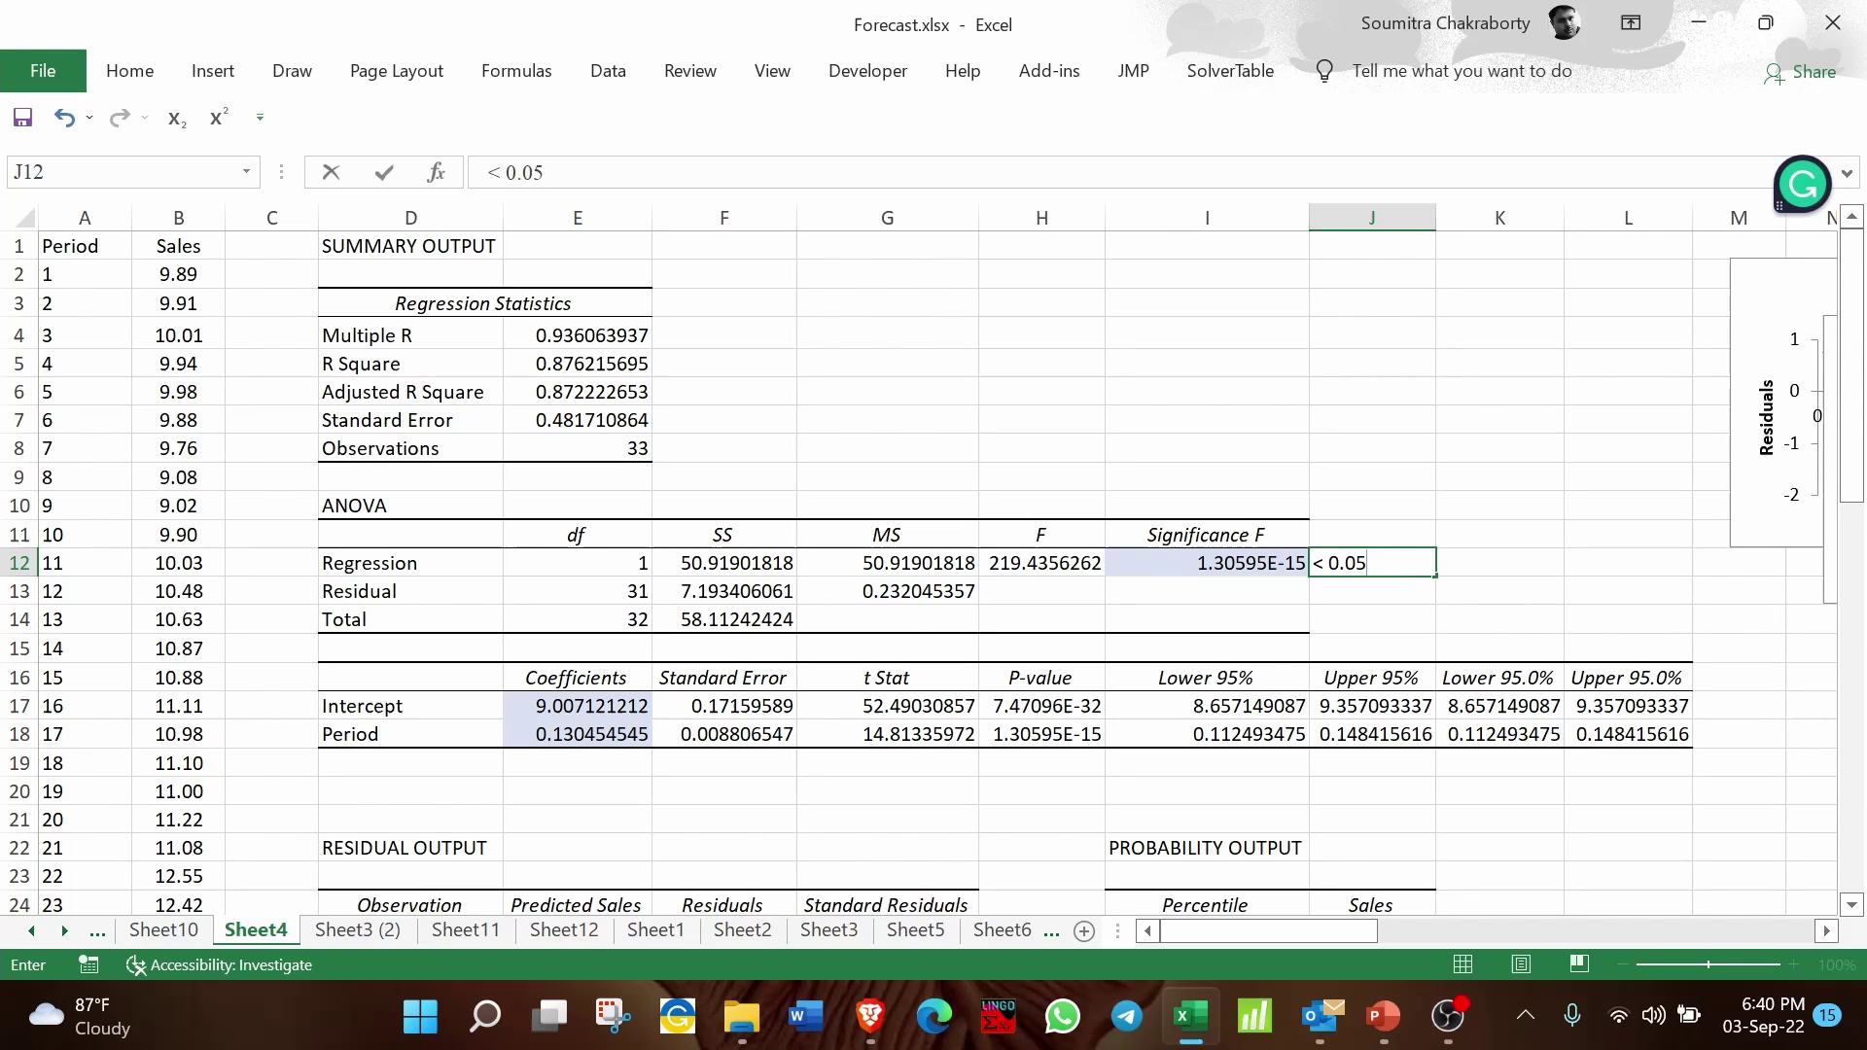
key("Return")
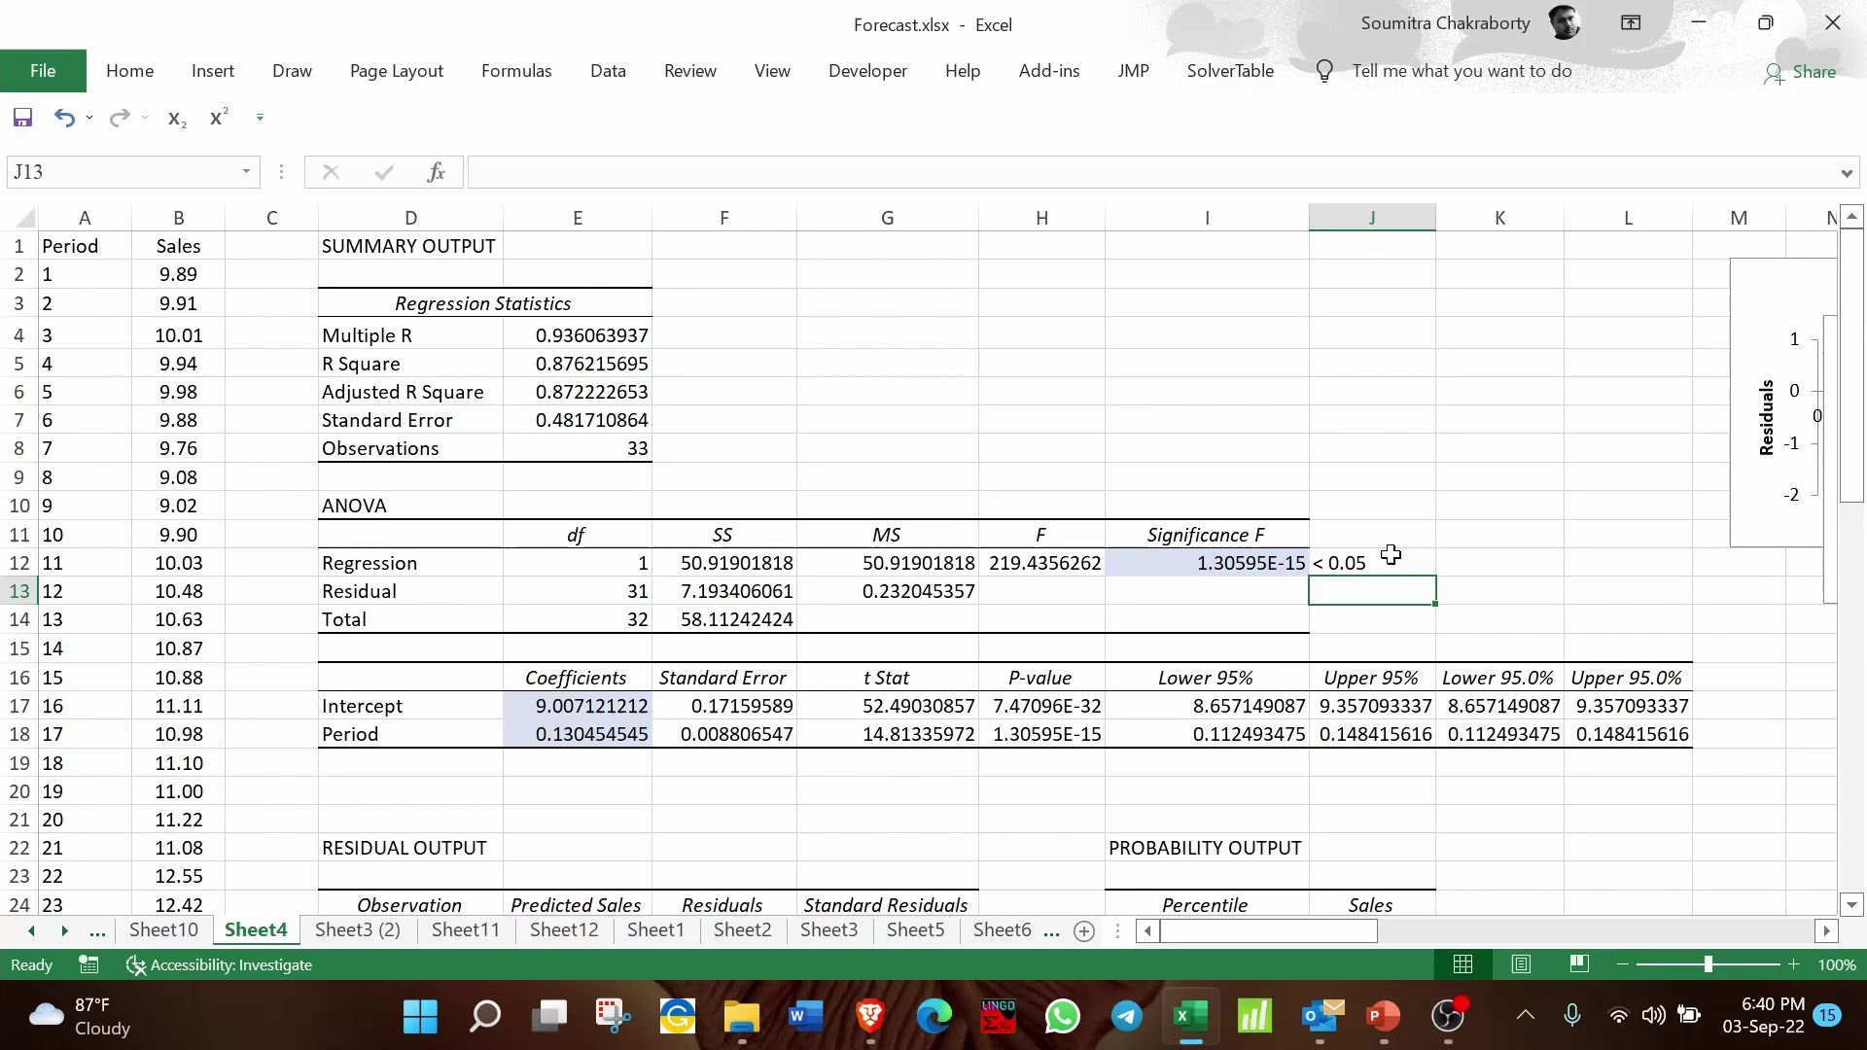
left_click(1040, 739)
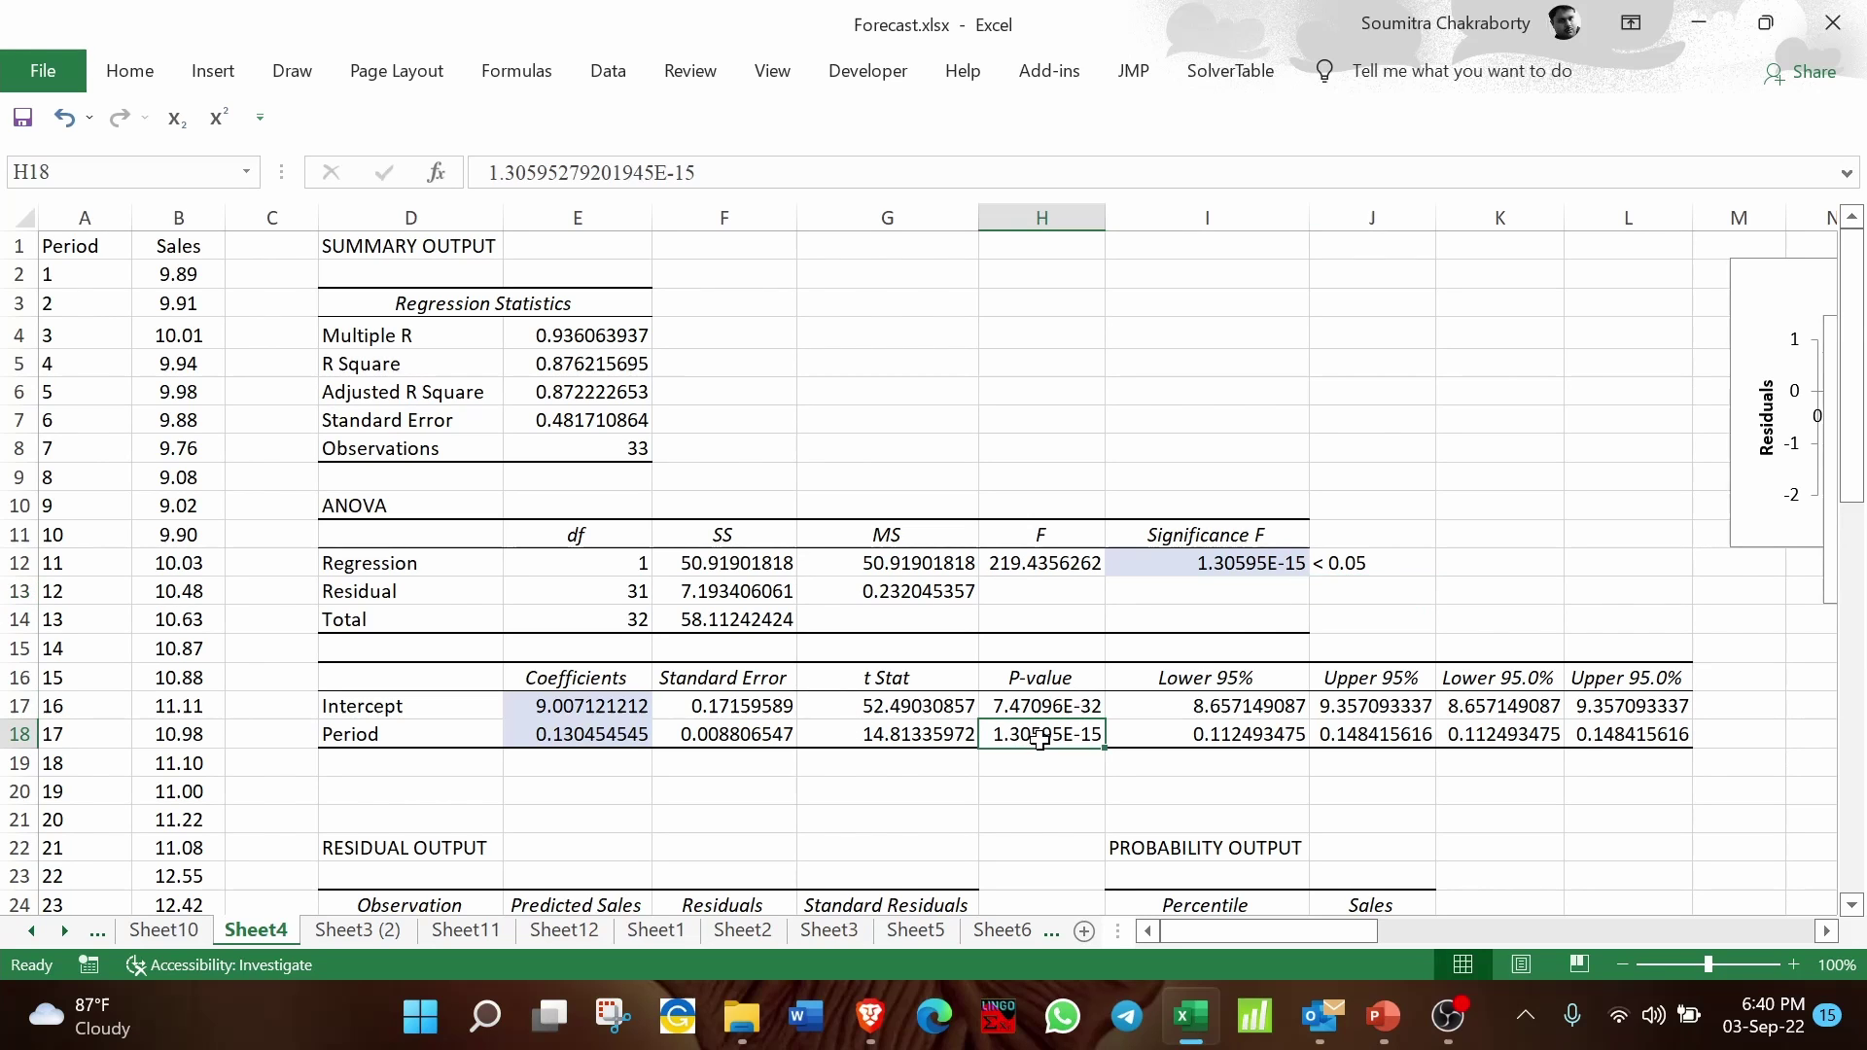
left_click(156, 78)
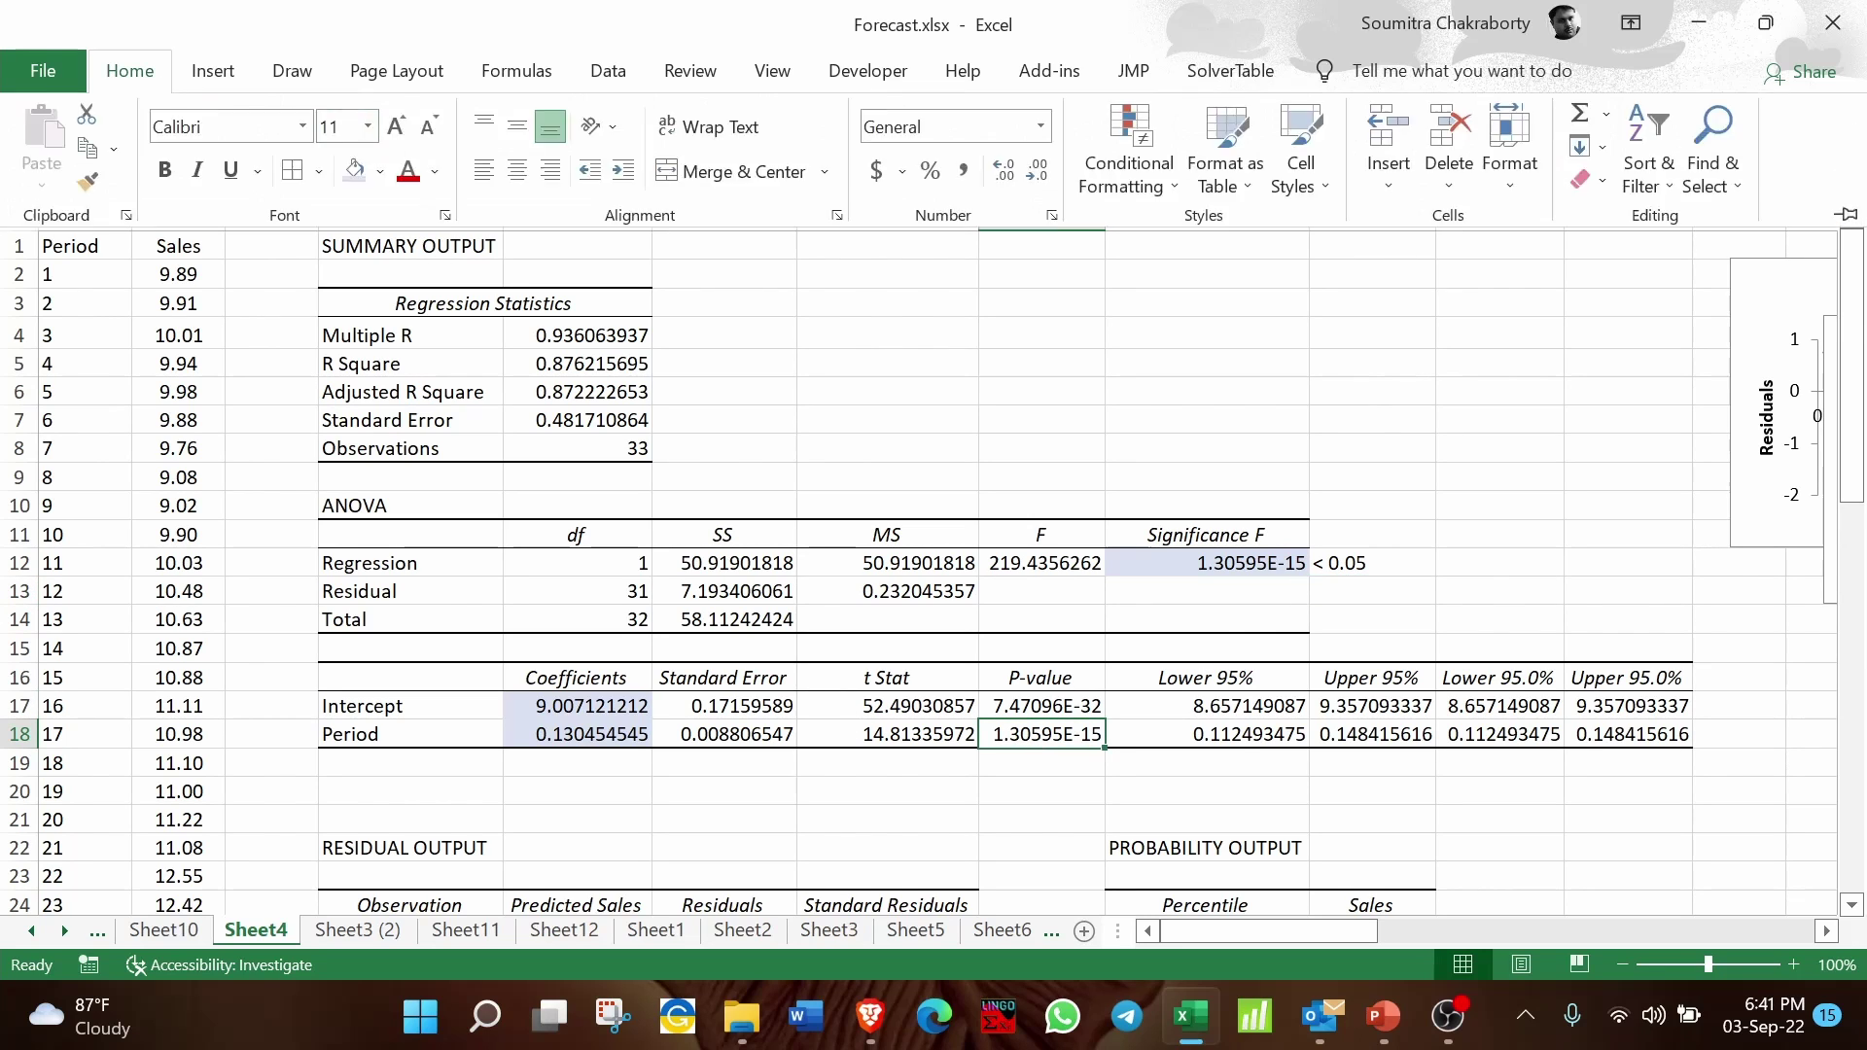
left_click(360, 175)
left_click(1408, 612)
left_click(1409, 613)
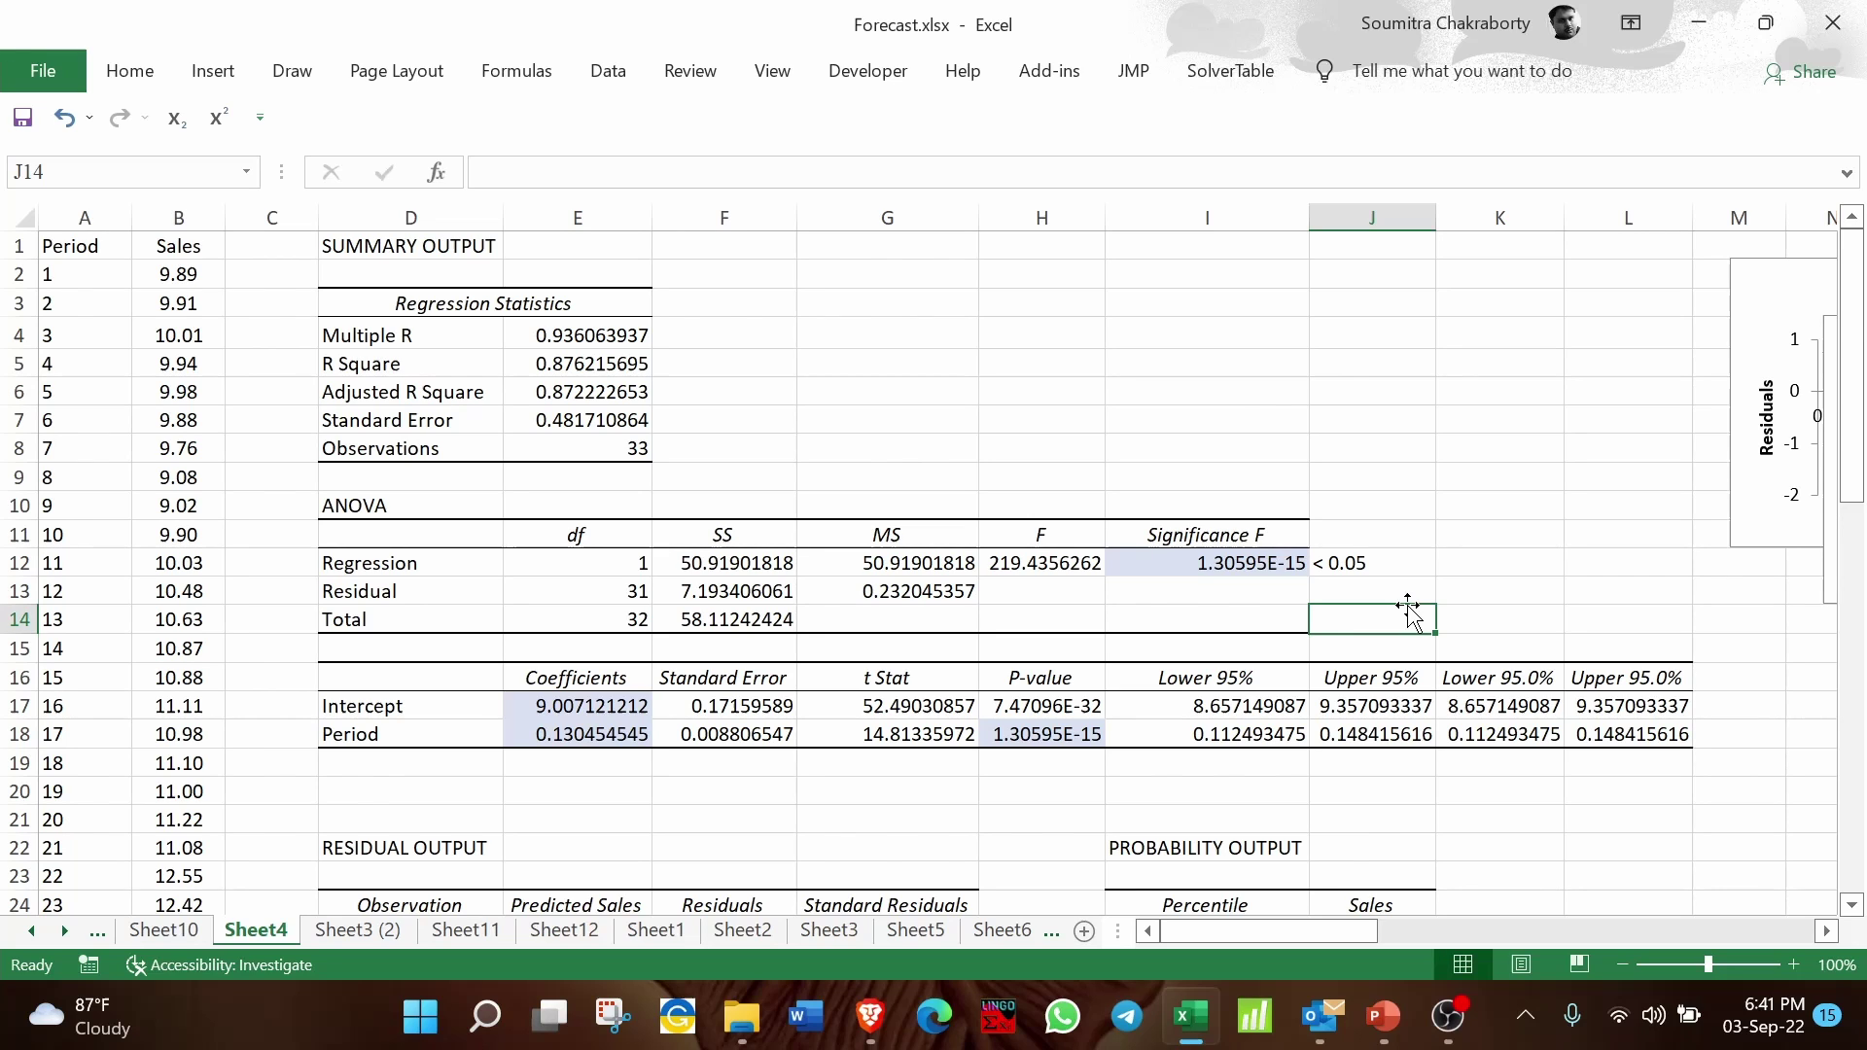
Step: Compare the Significance F value with Period's P-value, the 0.05 threshold and the Period coefficient
left_click(1192, 554)
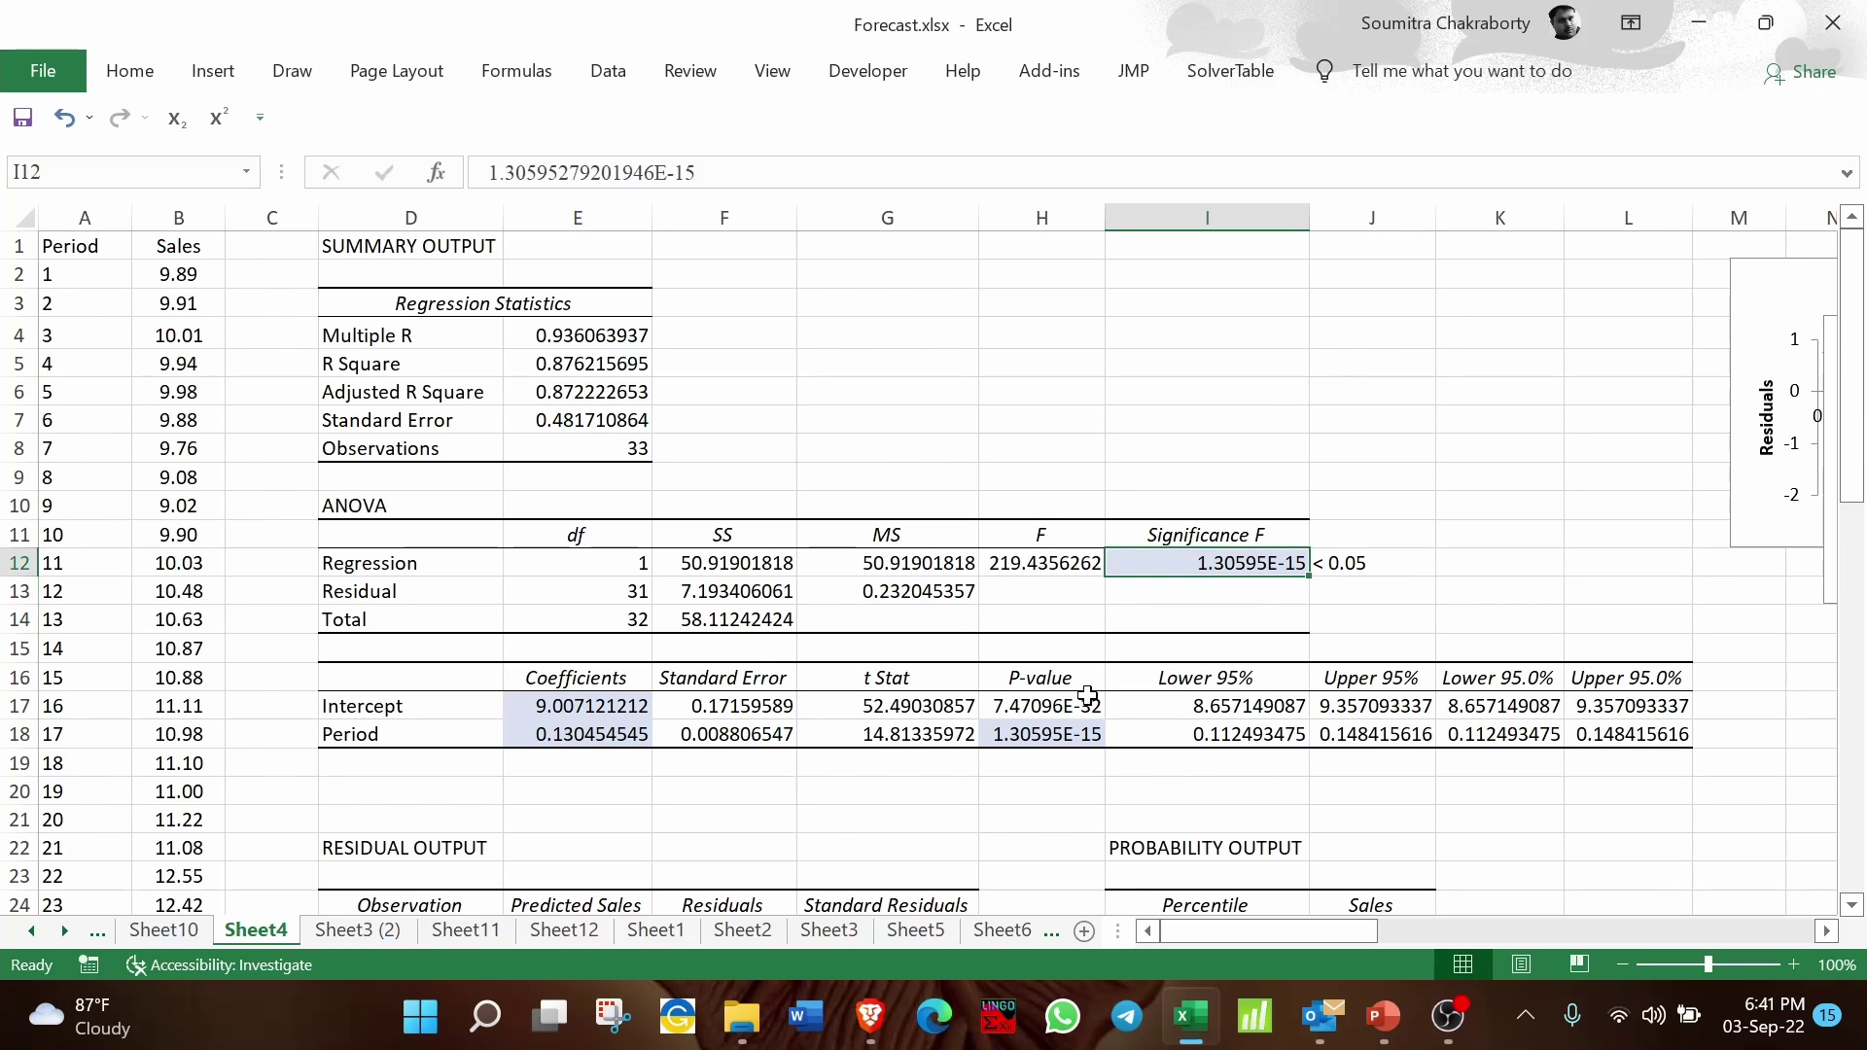
left_click(1043, 737, "ctrl")
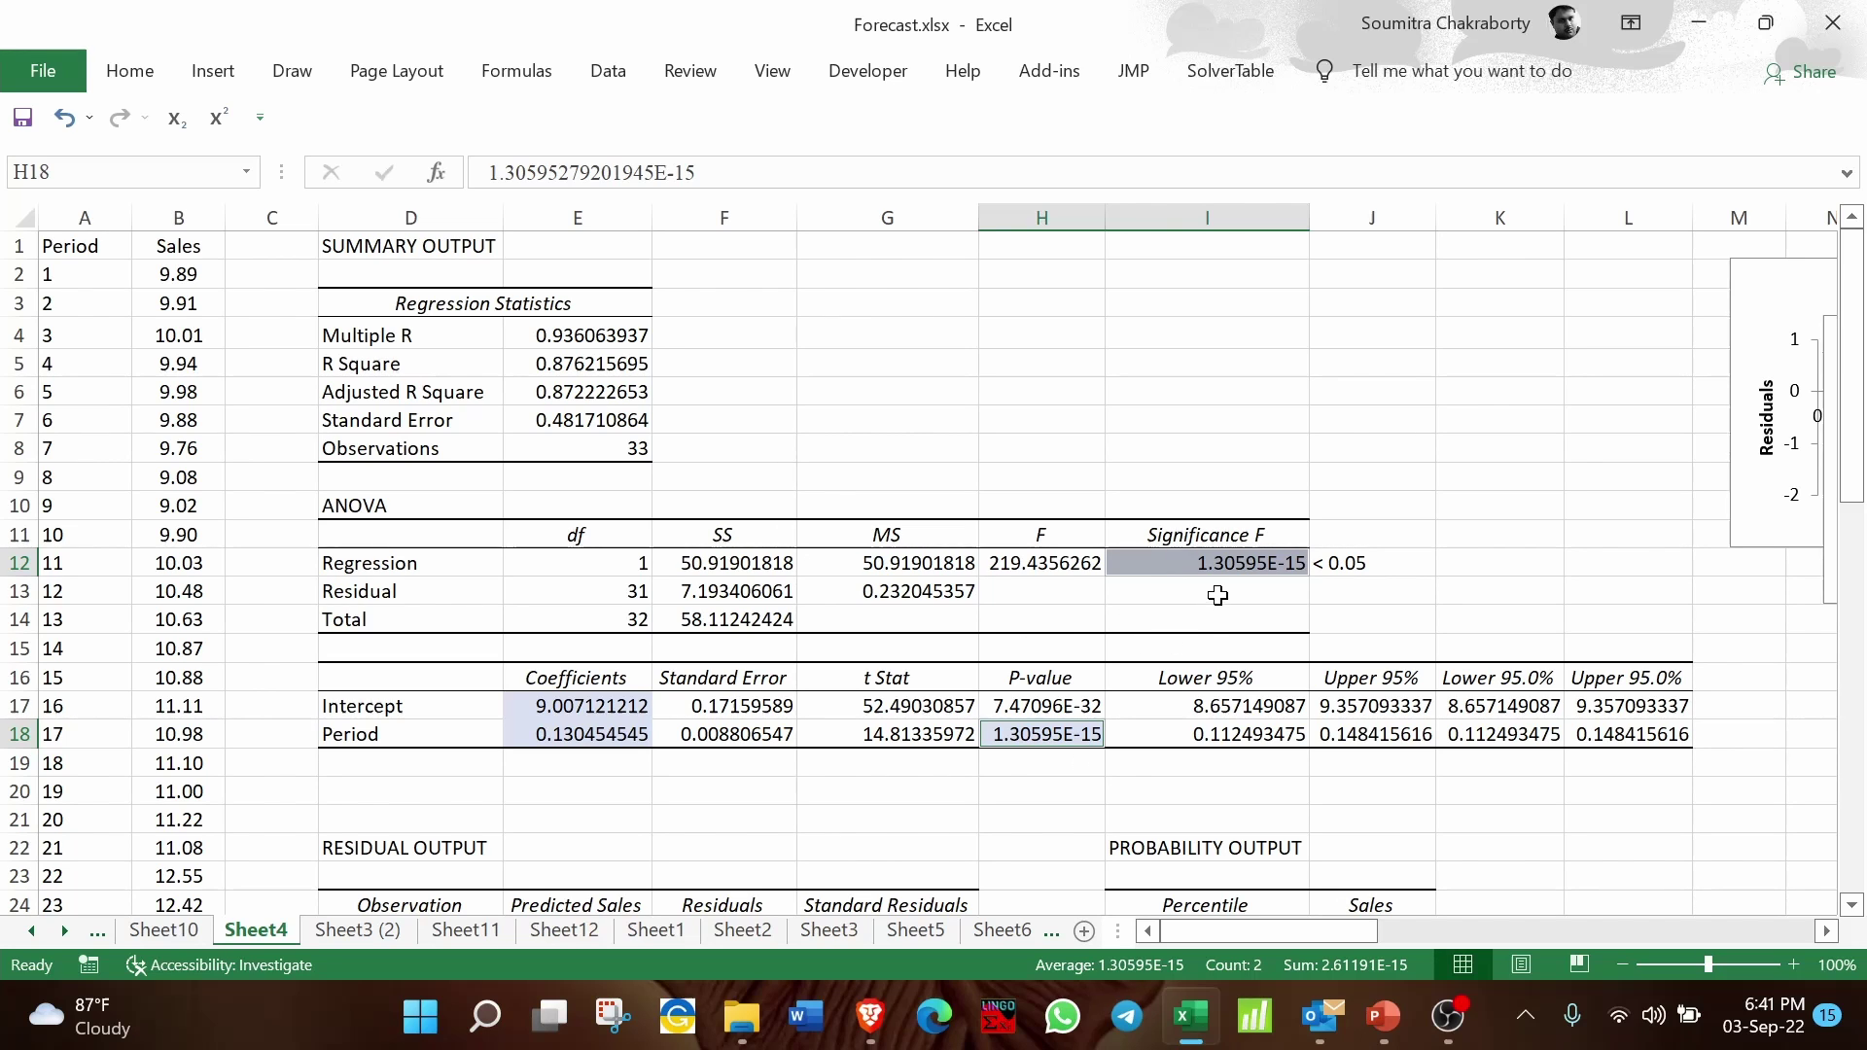
left_click(1041, 791)
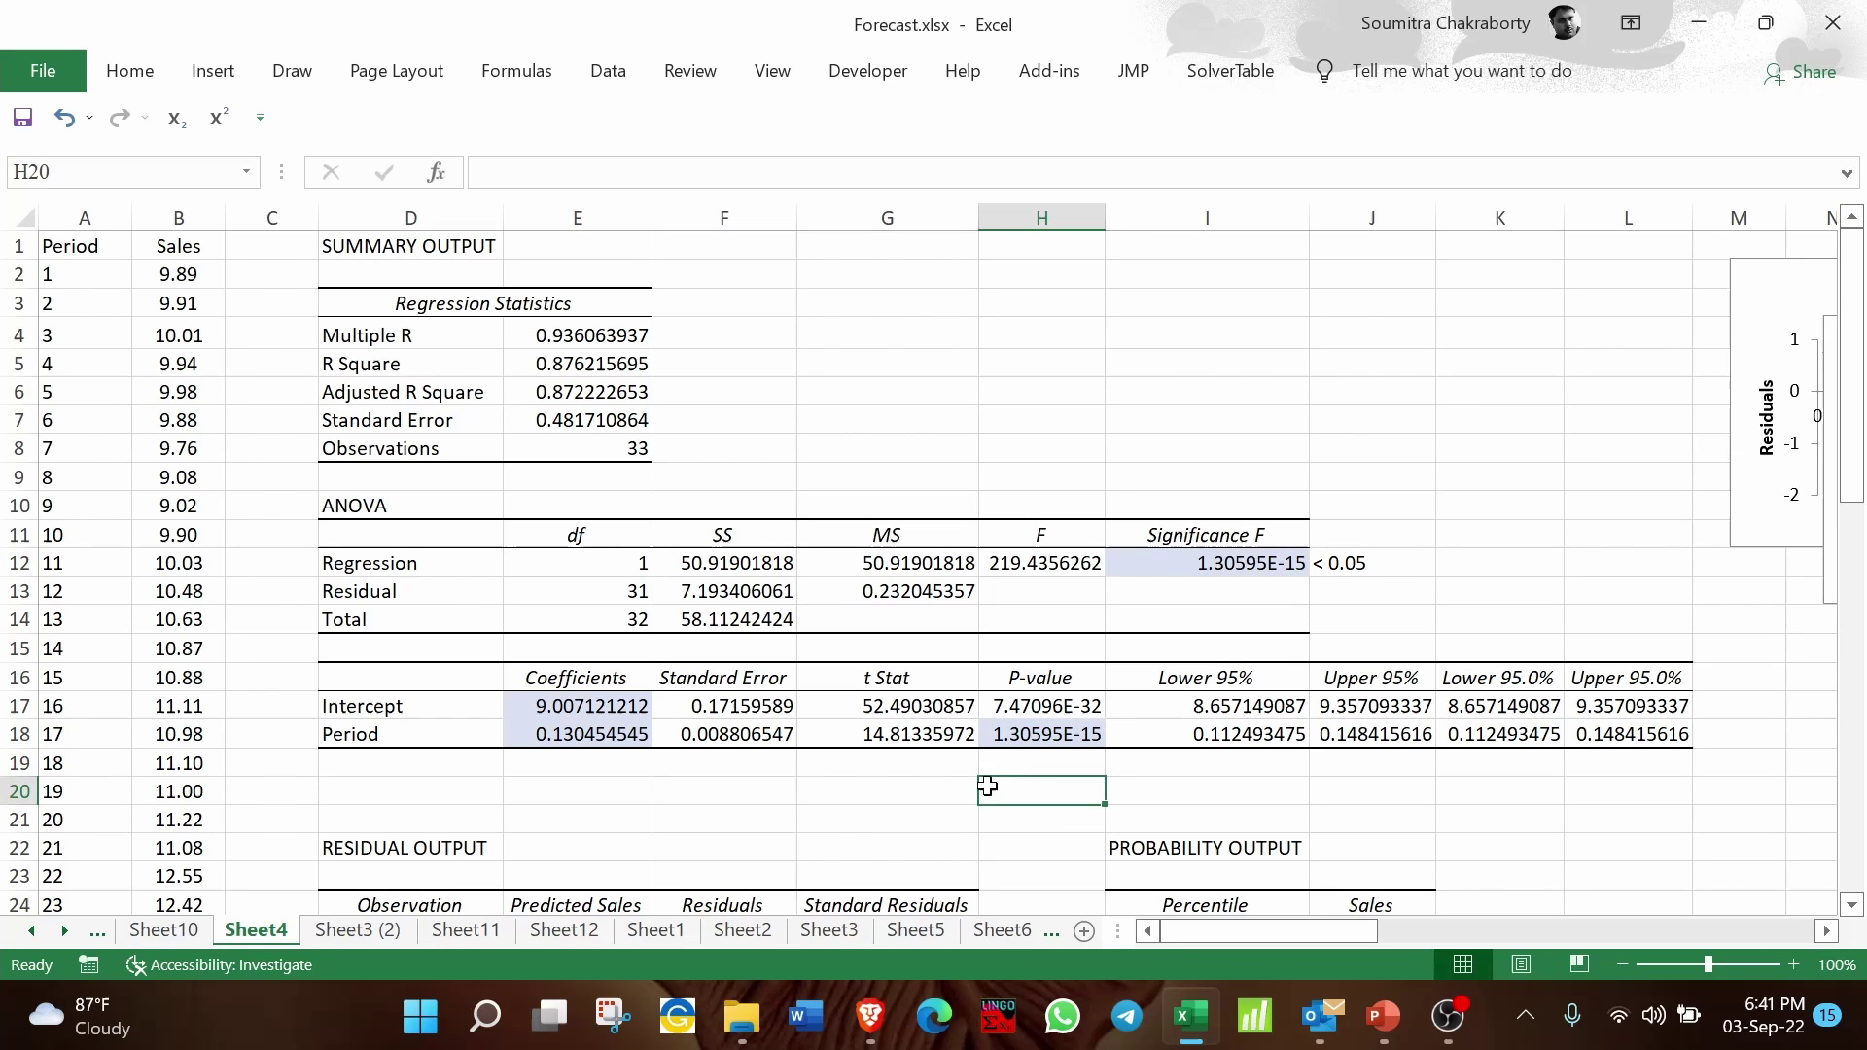
left_click(1365, 562)
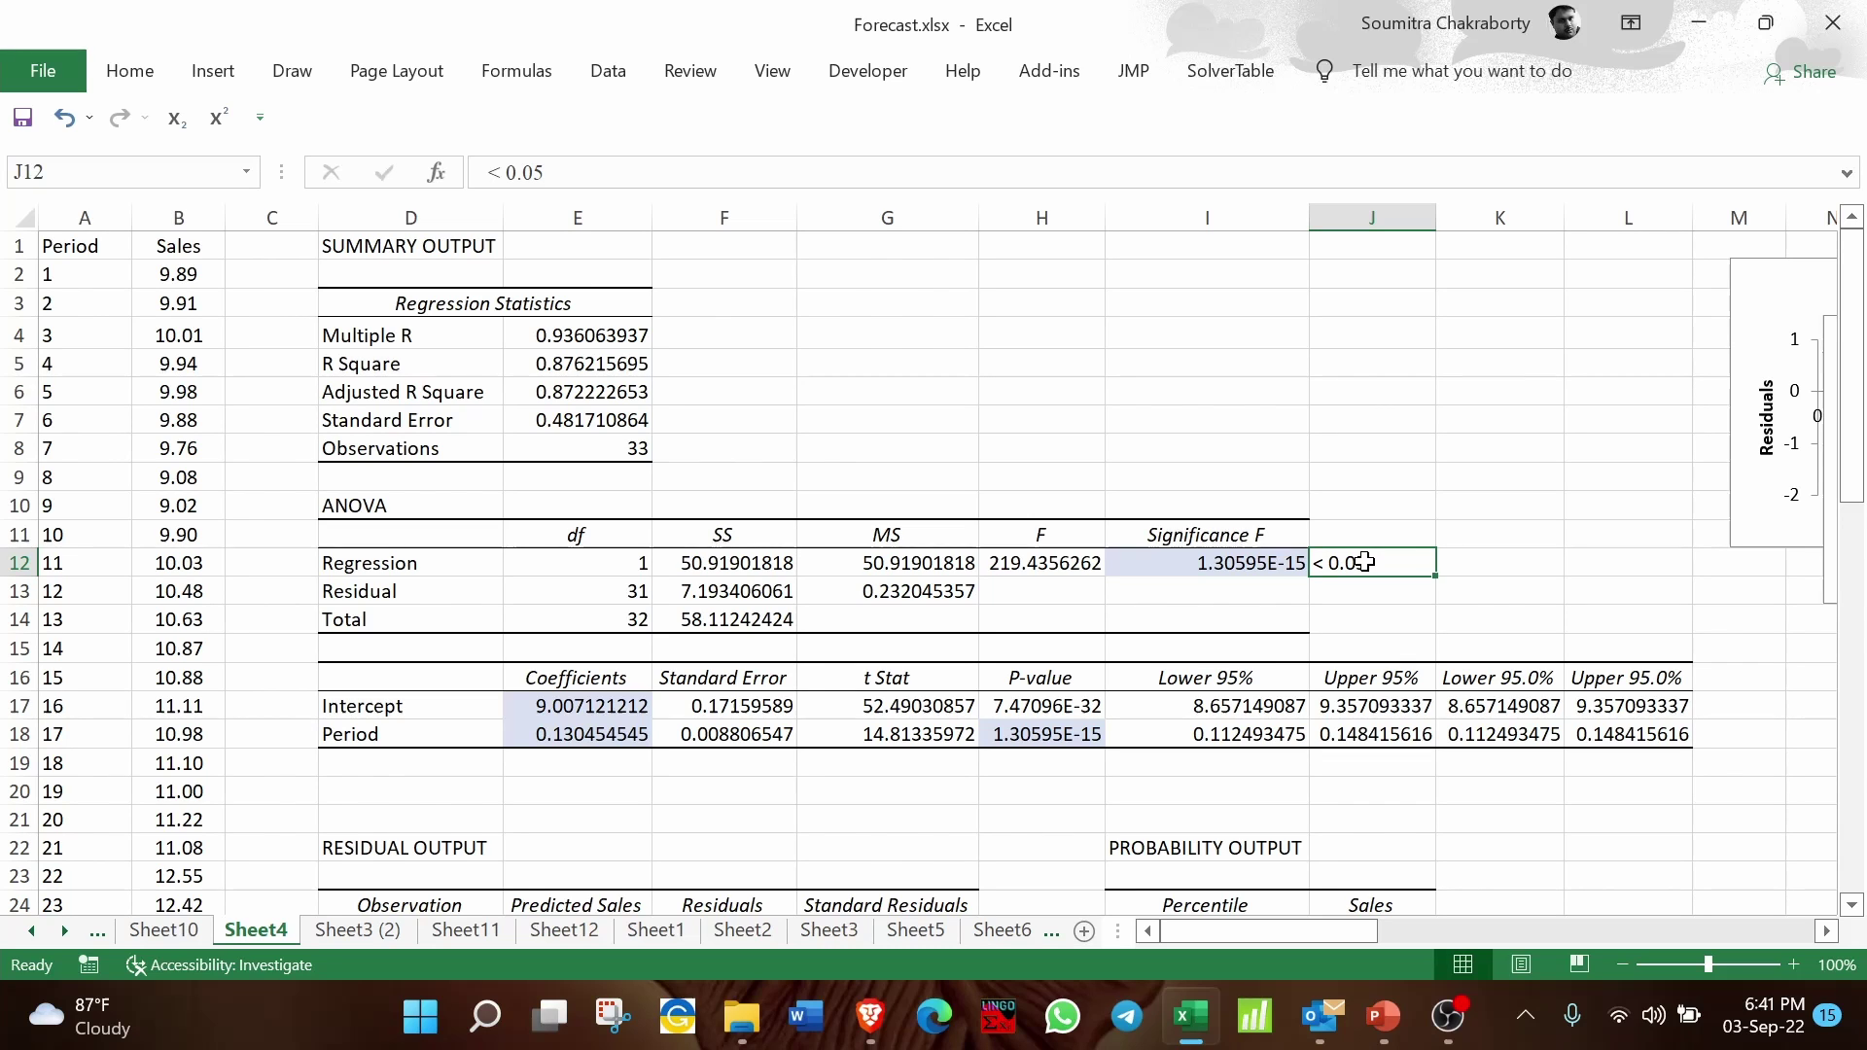
left_click(561, 737)
left_click(1044, 737, "ctrl")
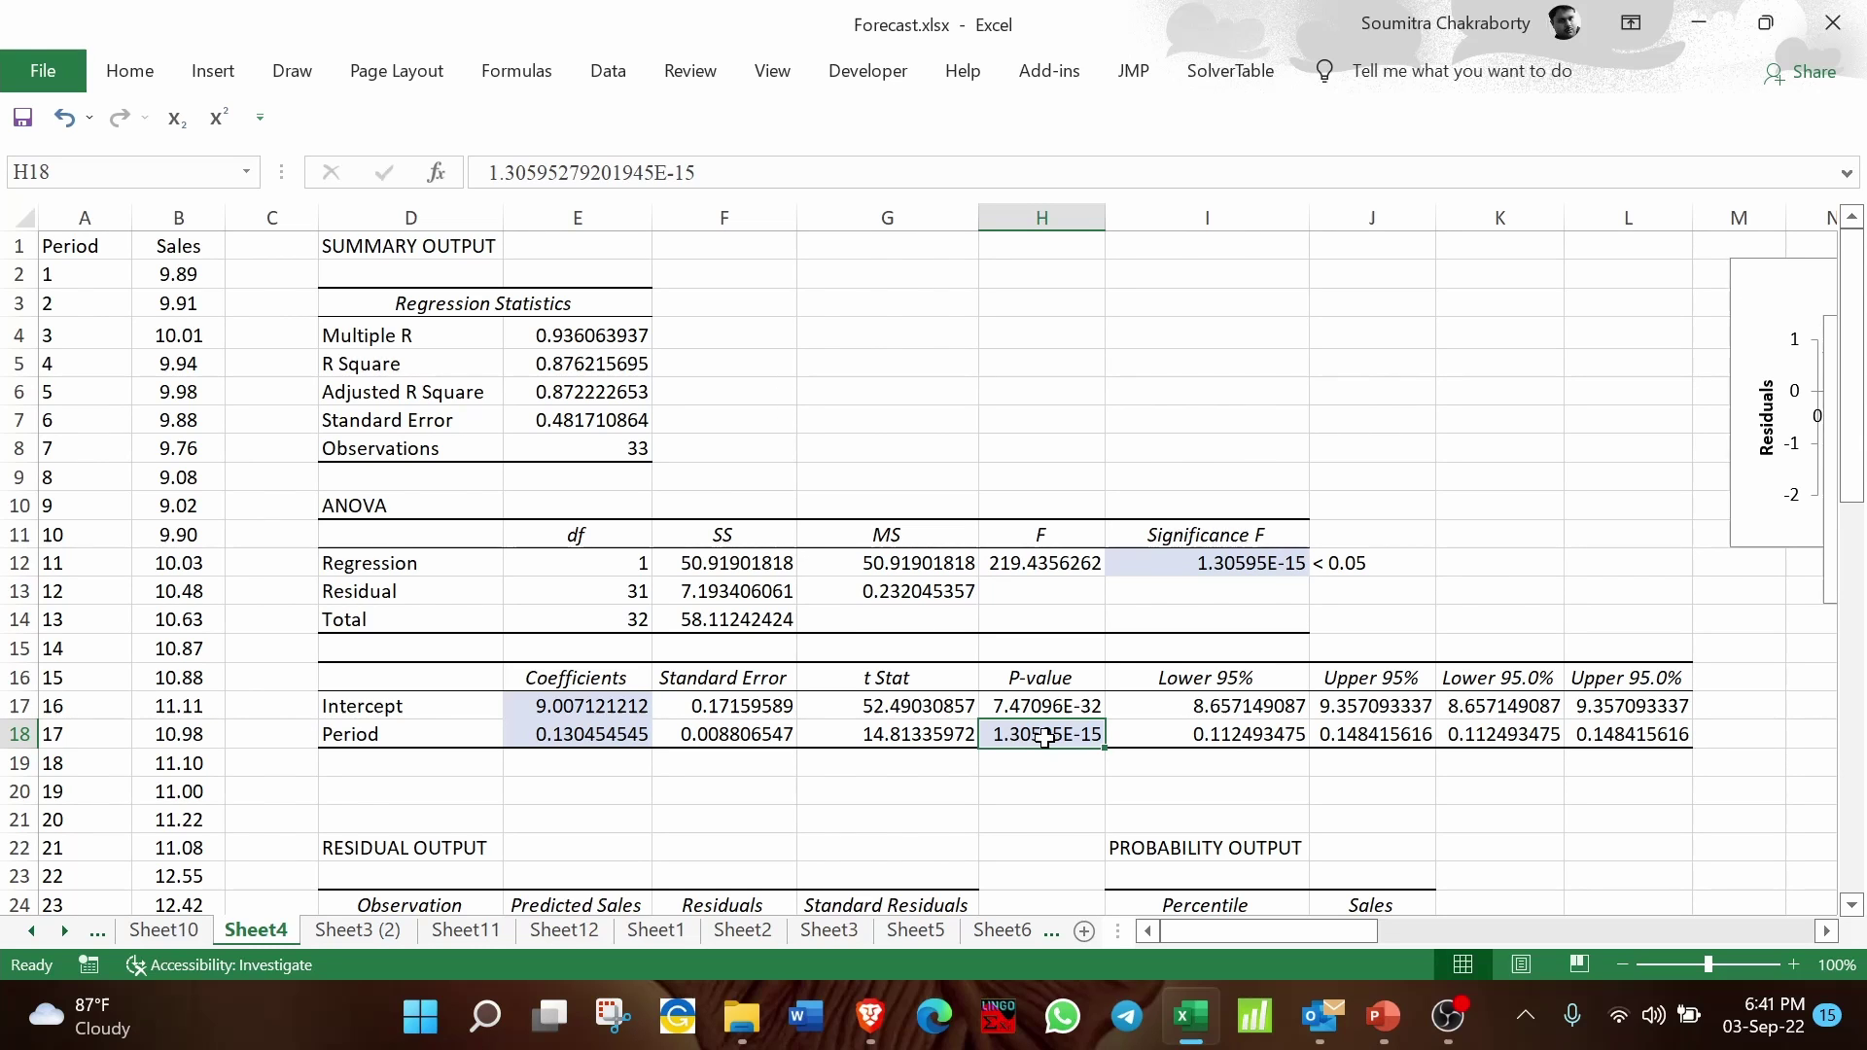
Step: Apply the light blue fill to the R Square value in cell E5
left_click(786, 270, "ctrl")
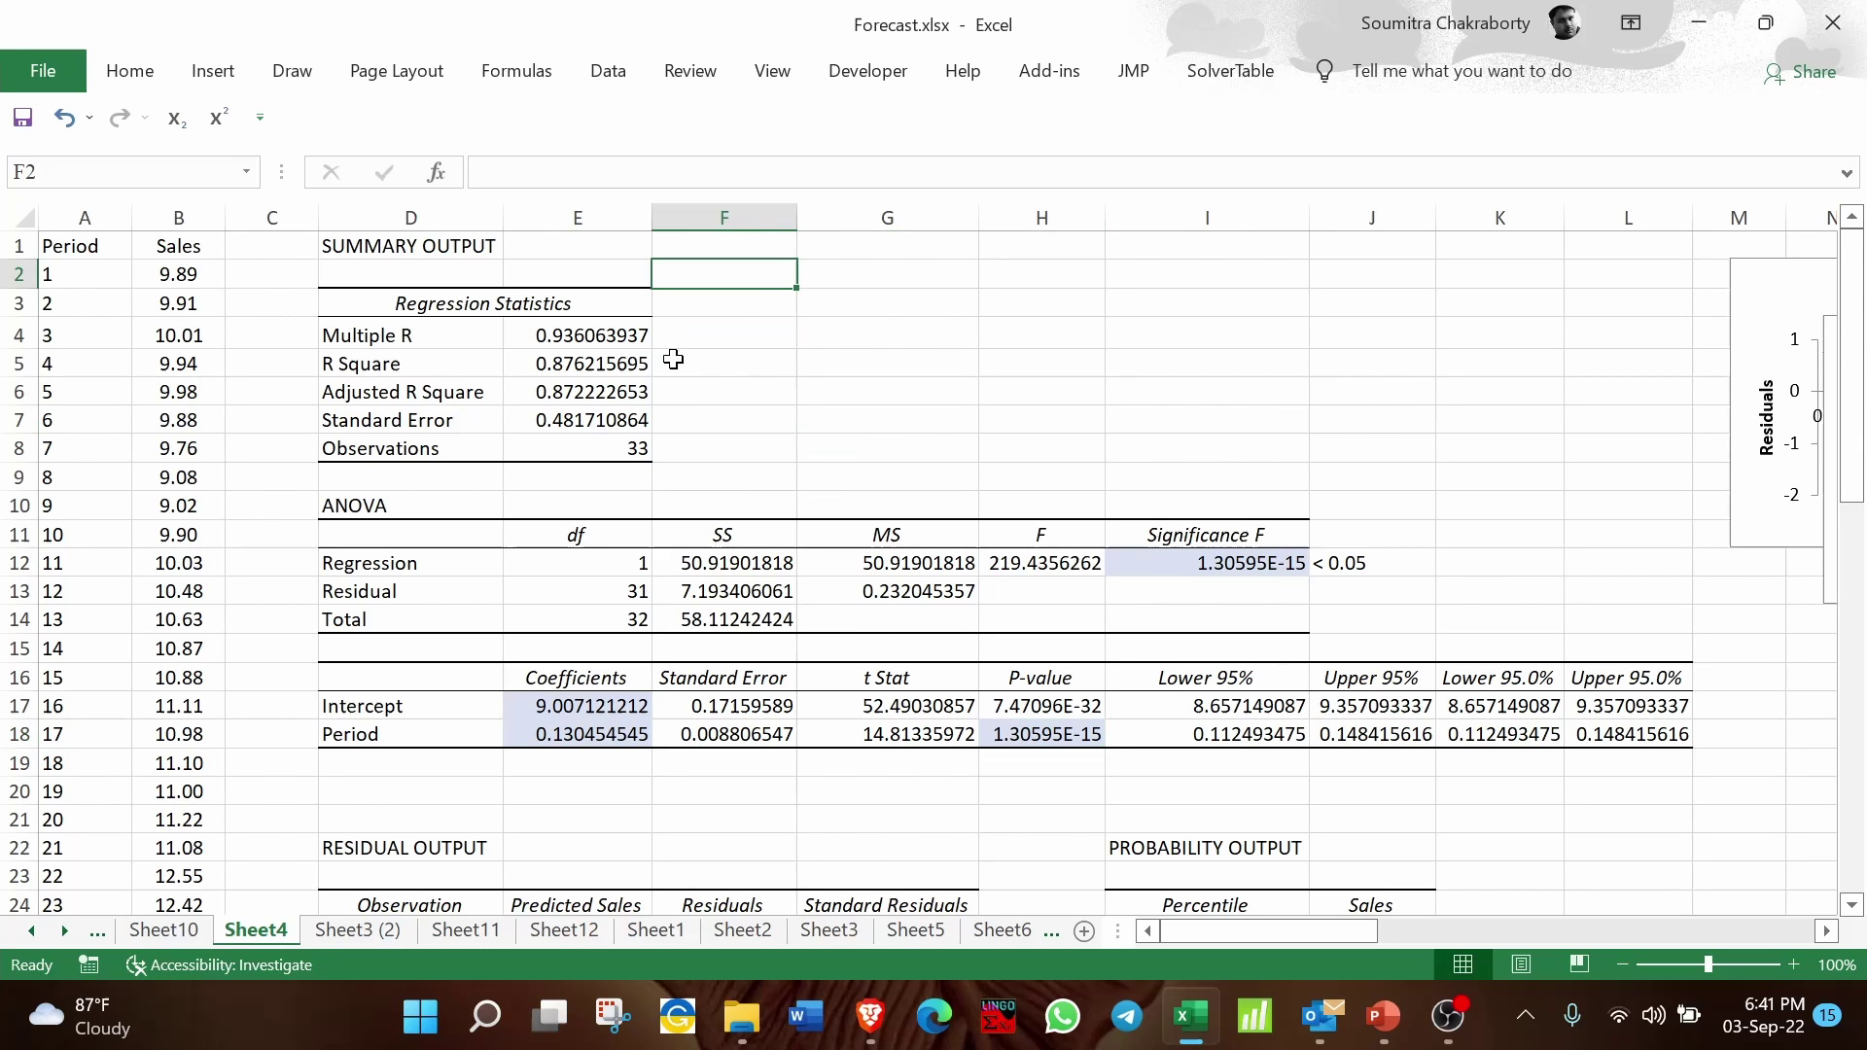
left_click(632, 365, "ctrl")
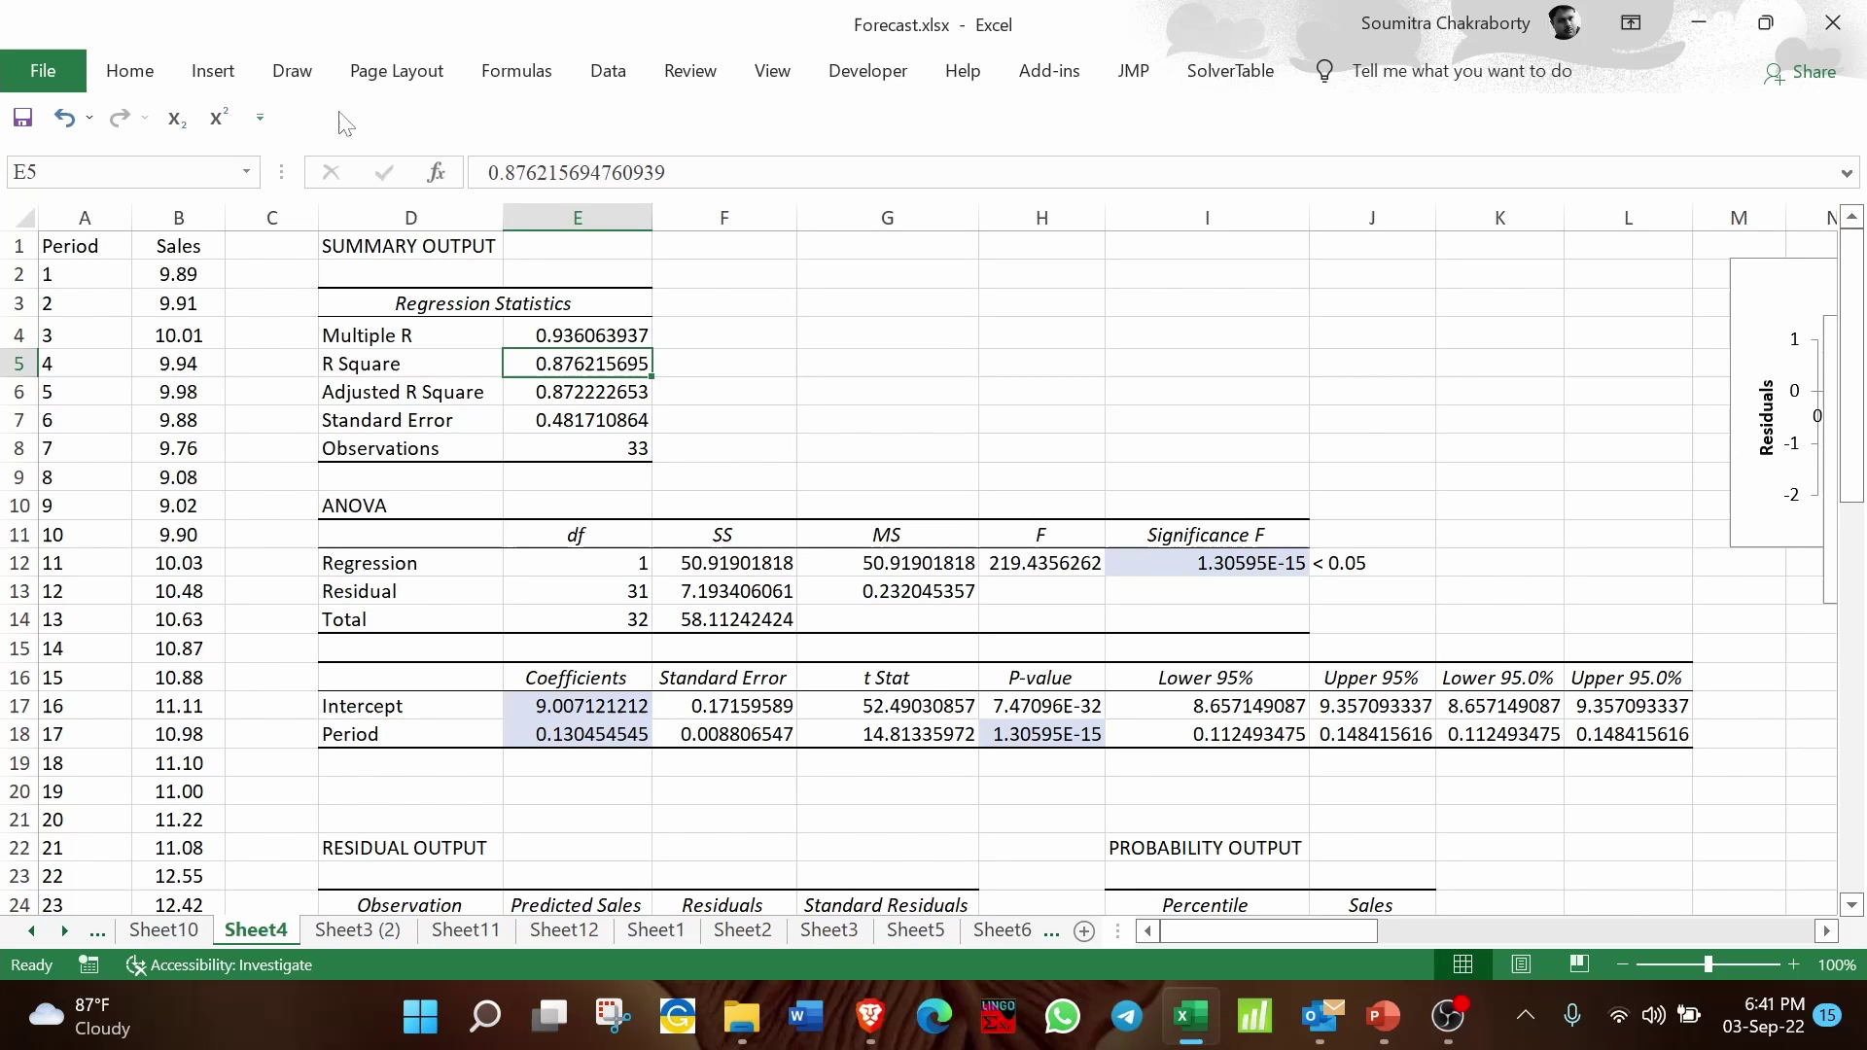
left_click(136, 72)
left_click(623, 365, "ctrl")
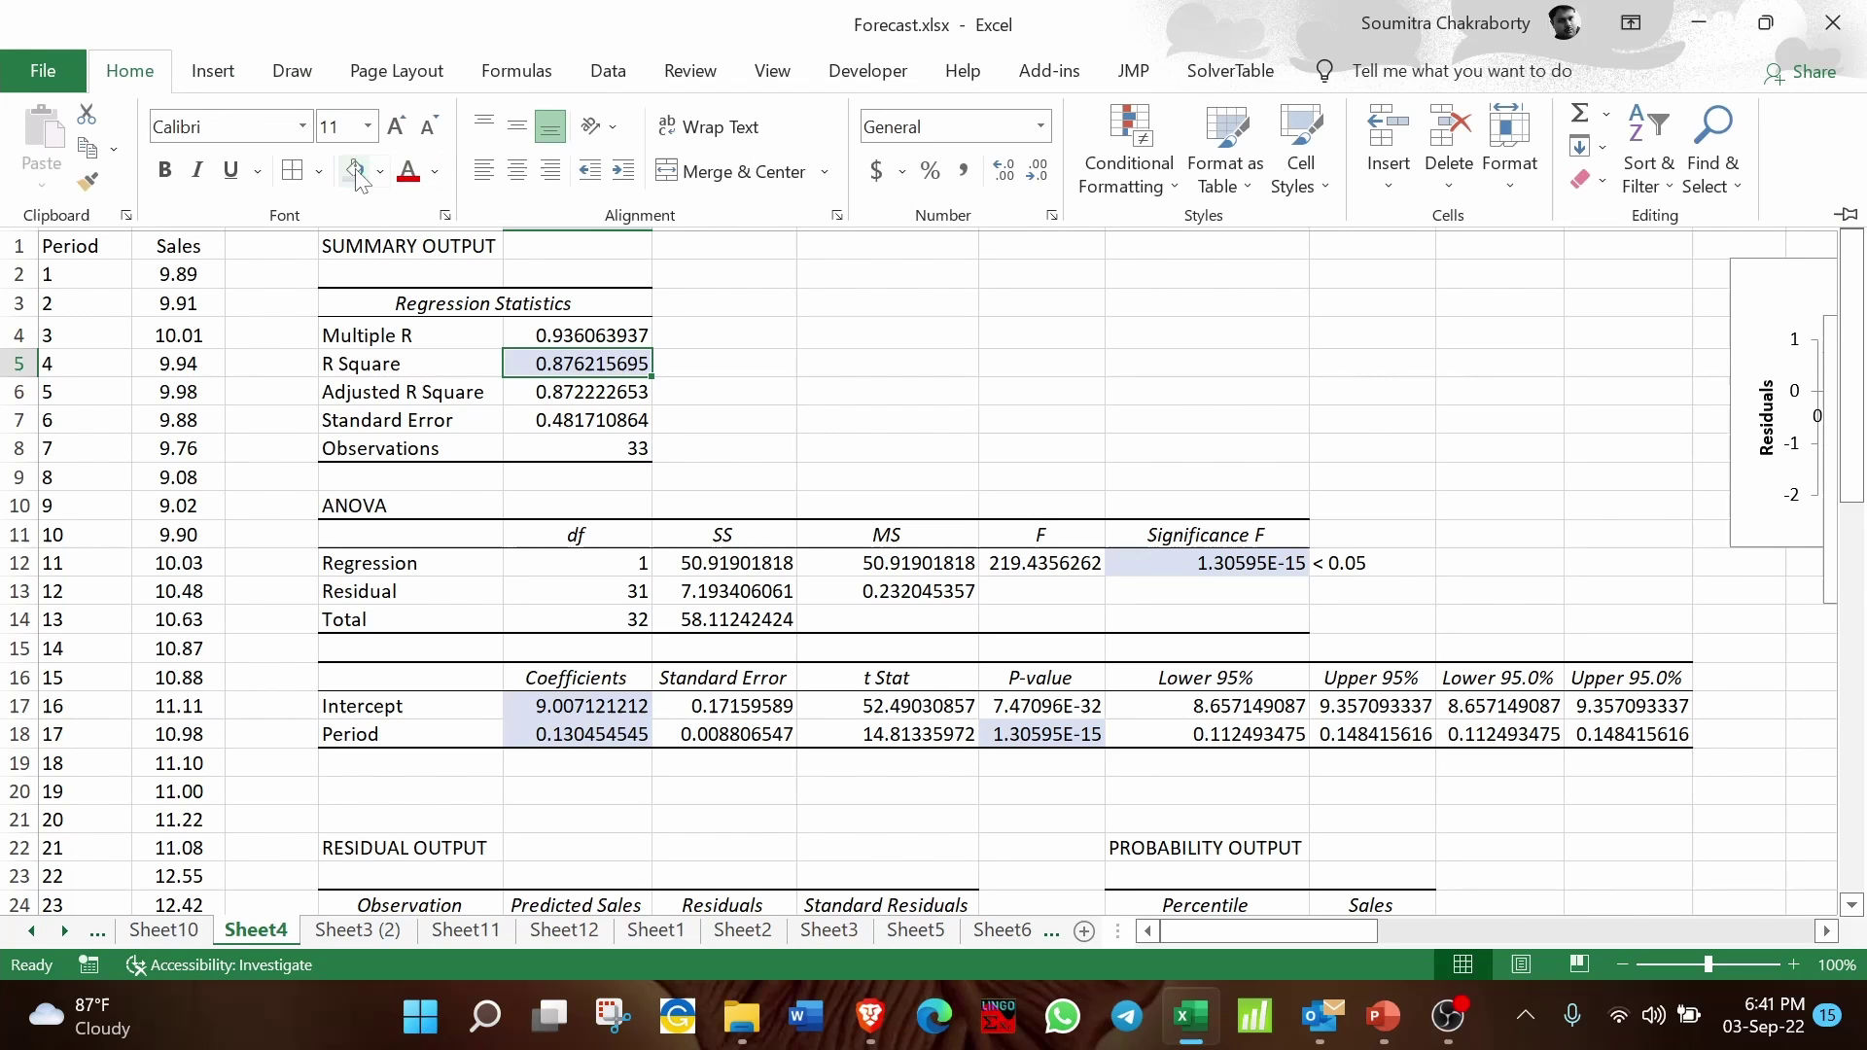
left_click(803, 374, "ctrl")
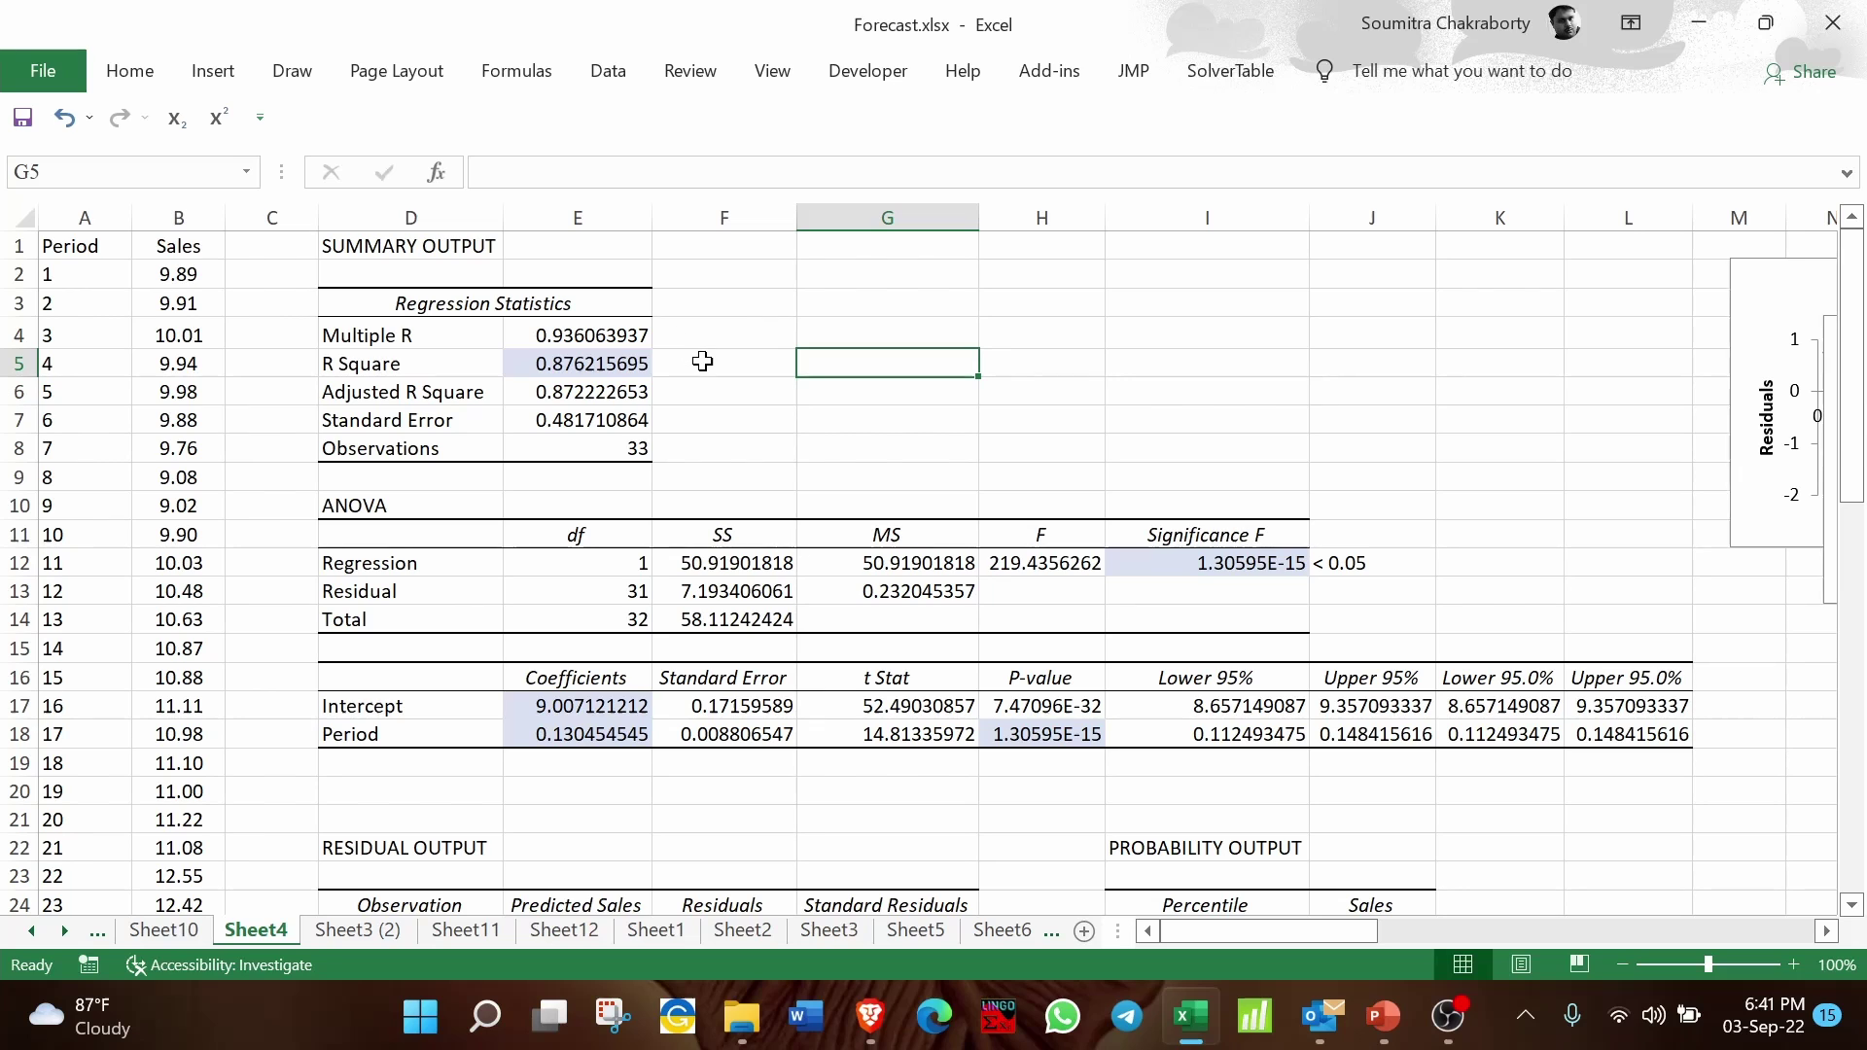
Step: Check the ANOVA MS and F values, and fill the regression's Standard Error value in E7 with light blue
left_click(929, 569)
left_click_drag(929, 569, 930, 596)
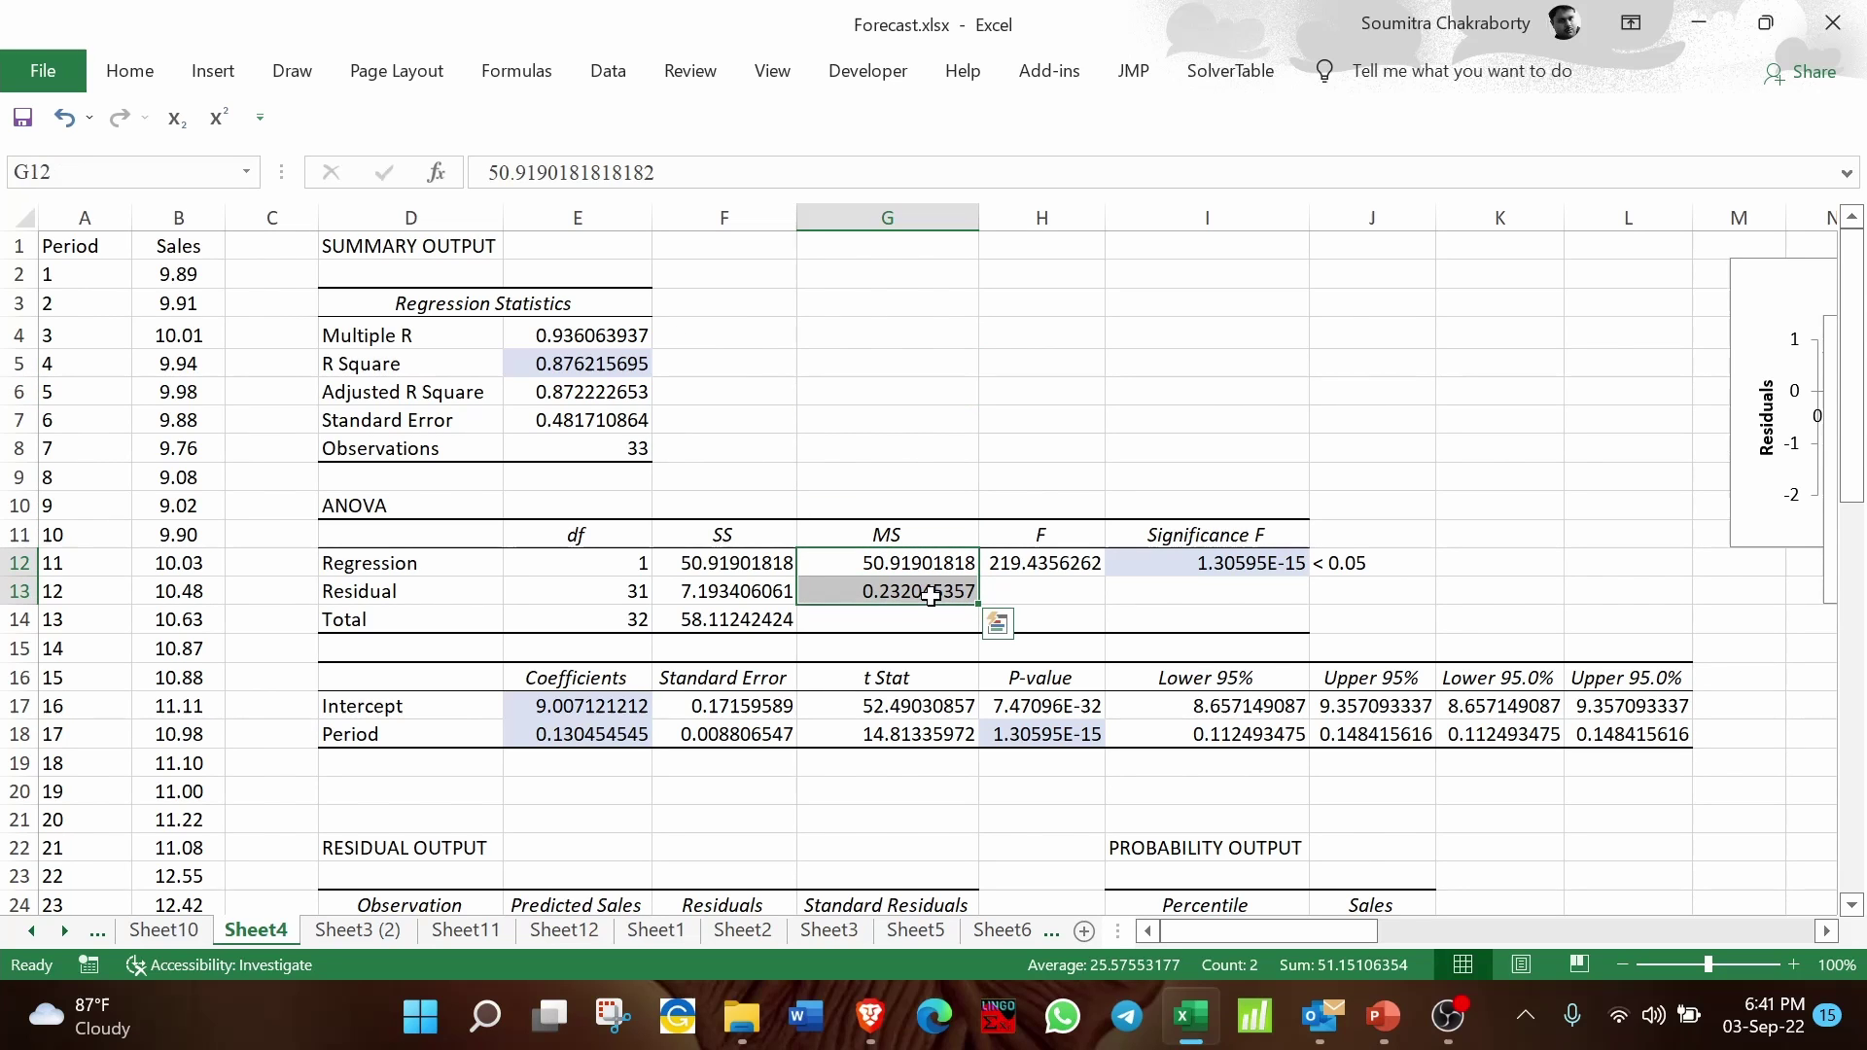
left_click(1045, 557)
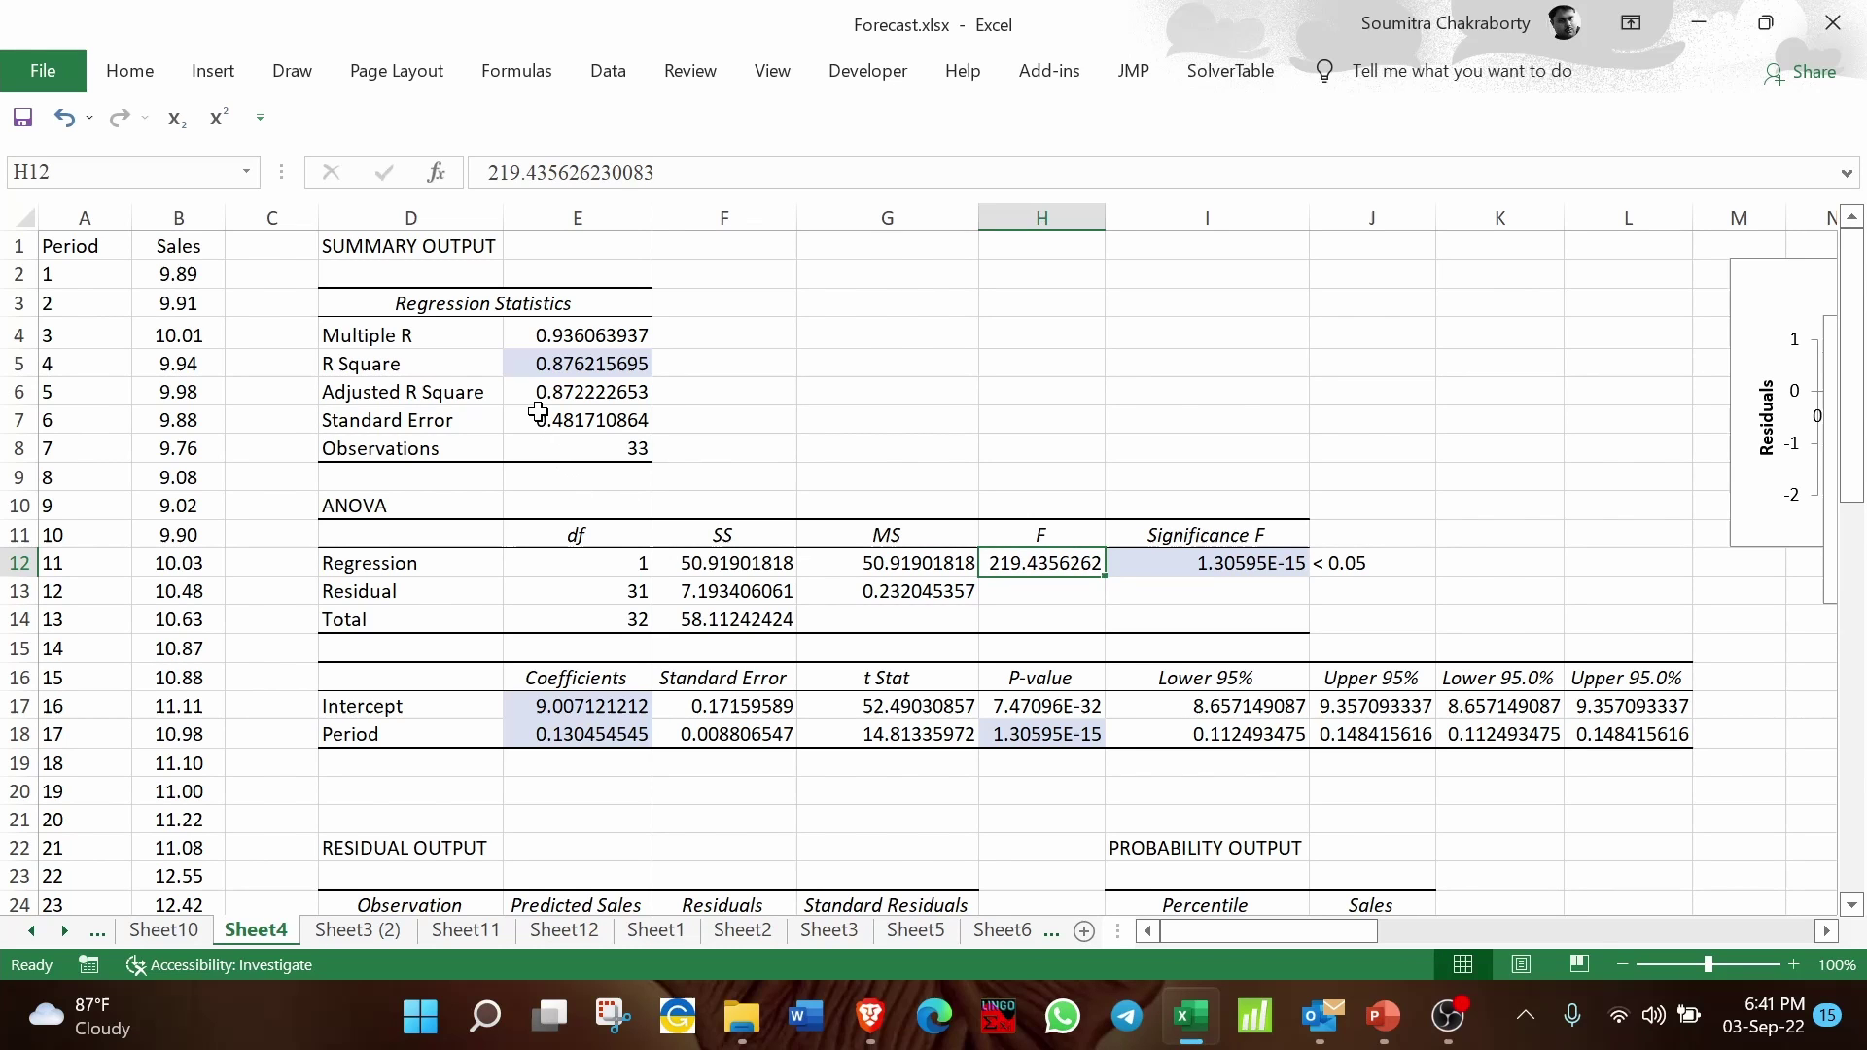
left_click(540, 417)
left_click(136, 73)
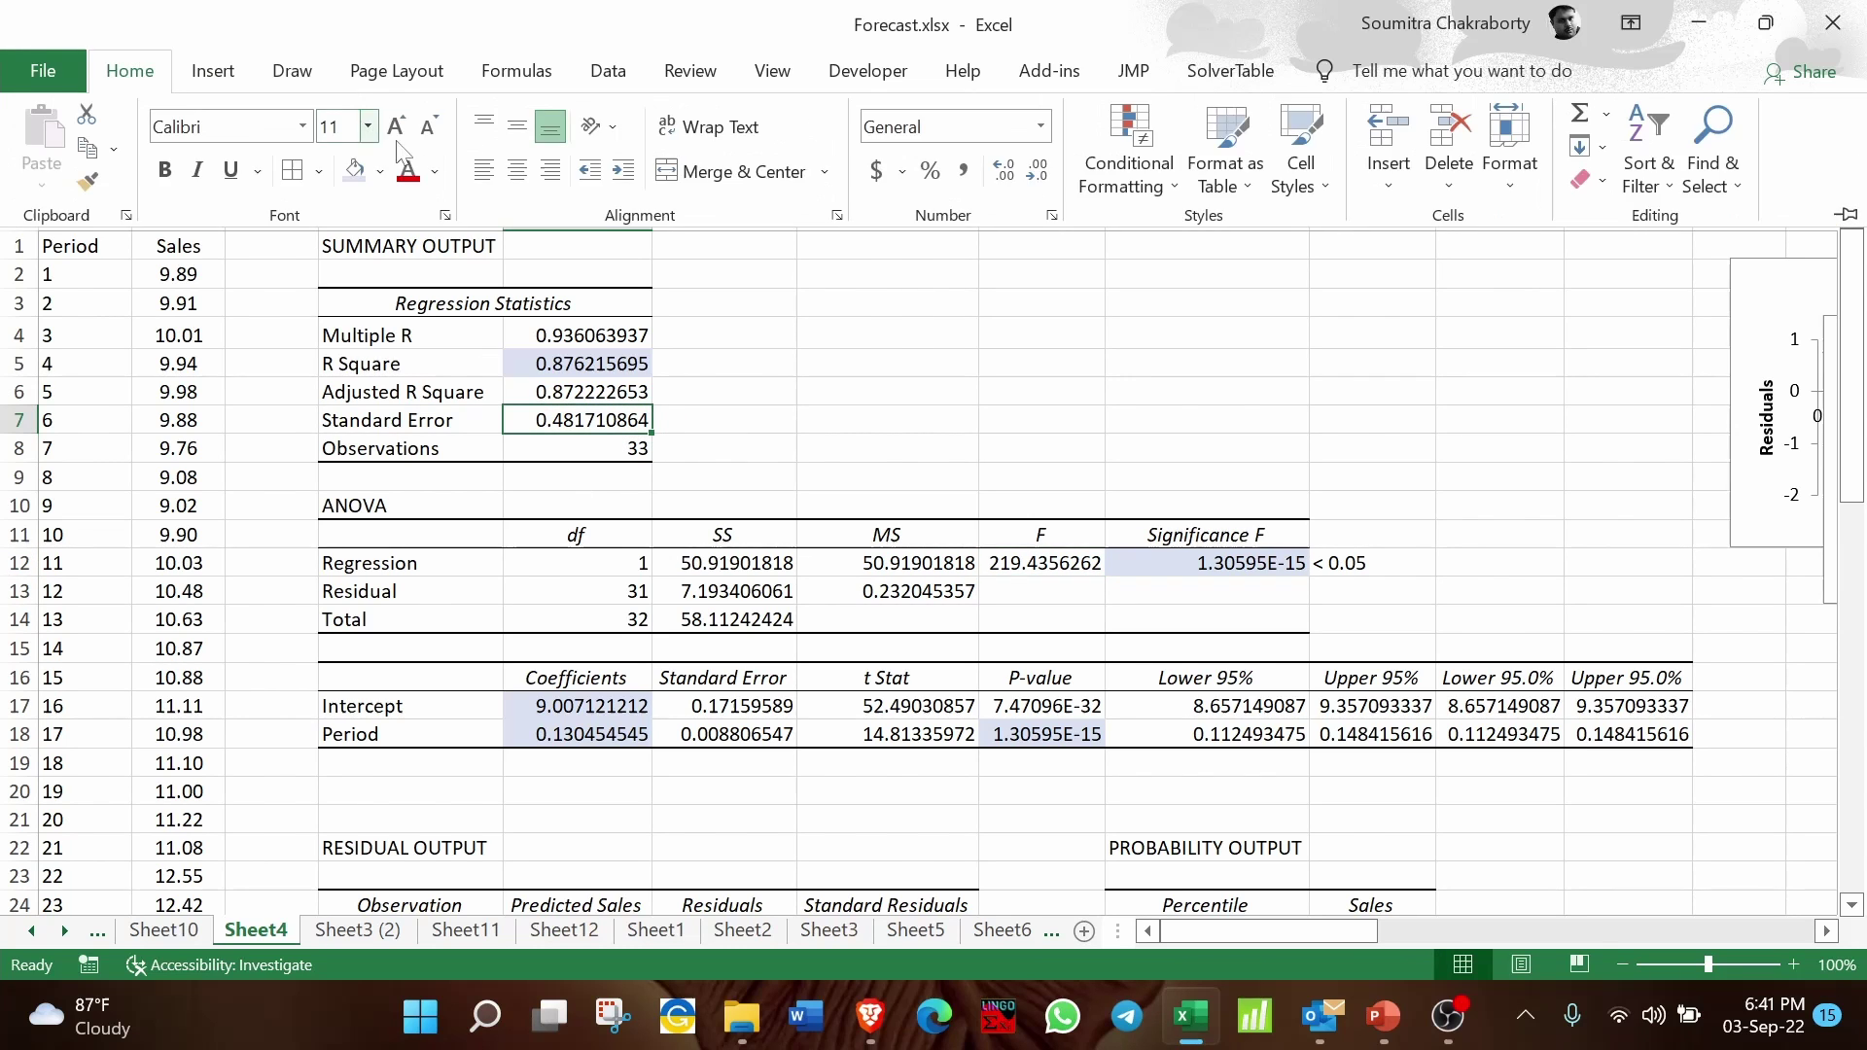
left_click(908, 317)
left_click(912, 326)
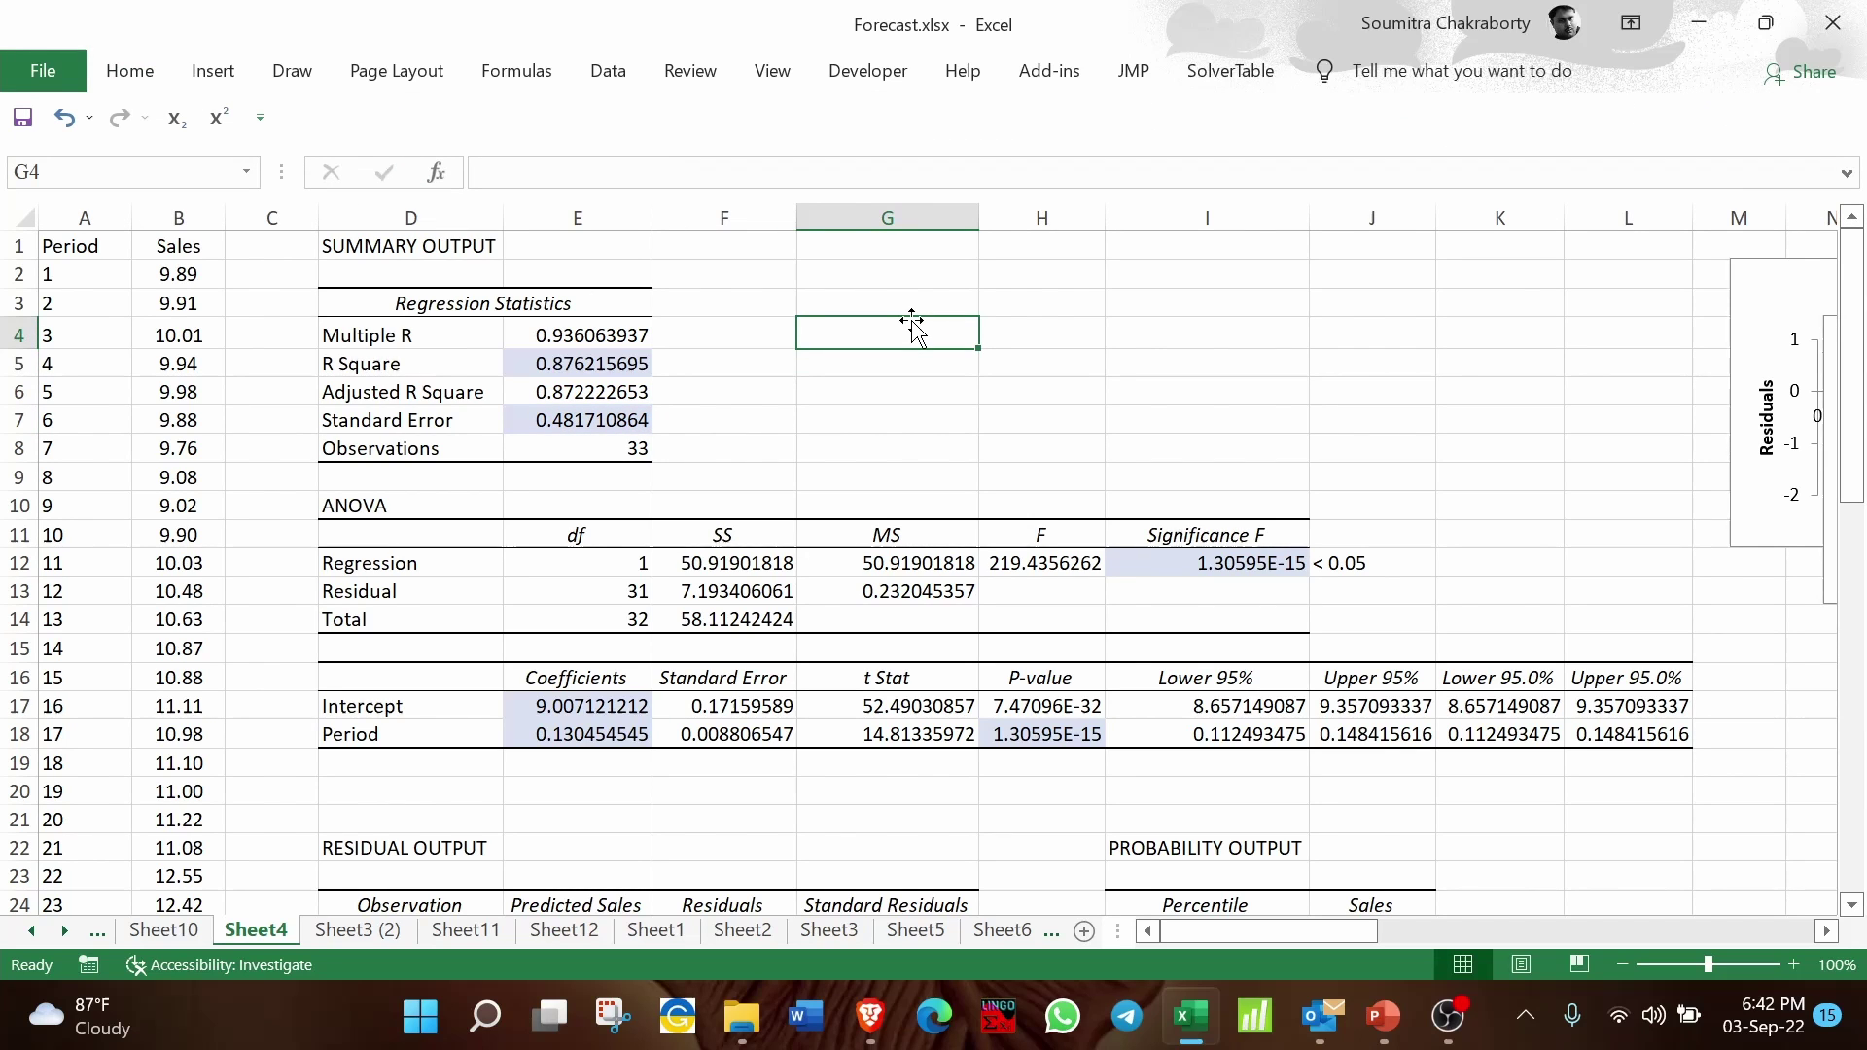
Step: Examine the Residual Output table, including its predicted sales and residuals, against the Intercept and Period coefficients
scroll(984, 420, "down", 5)
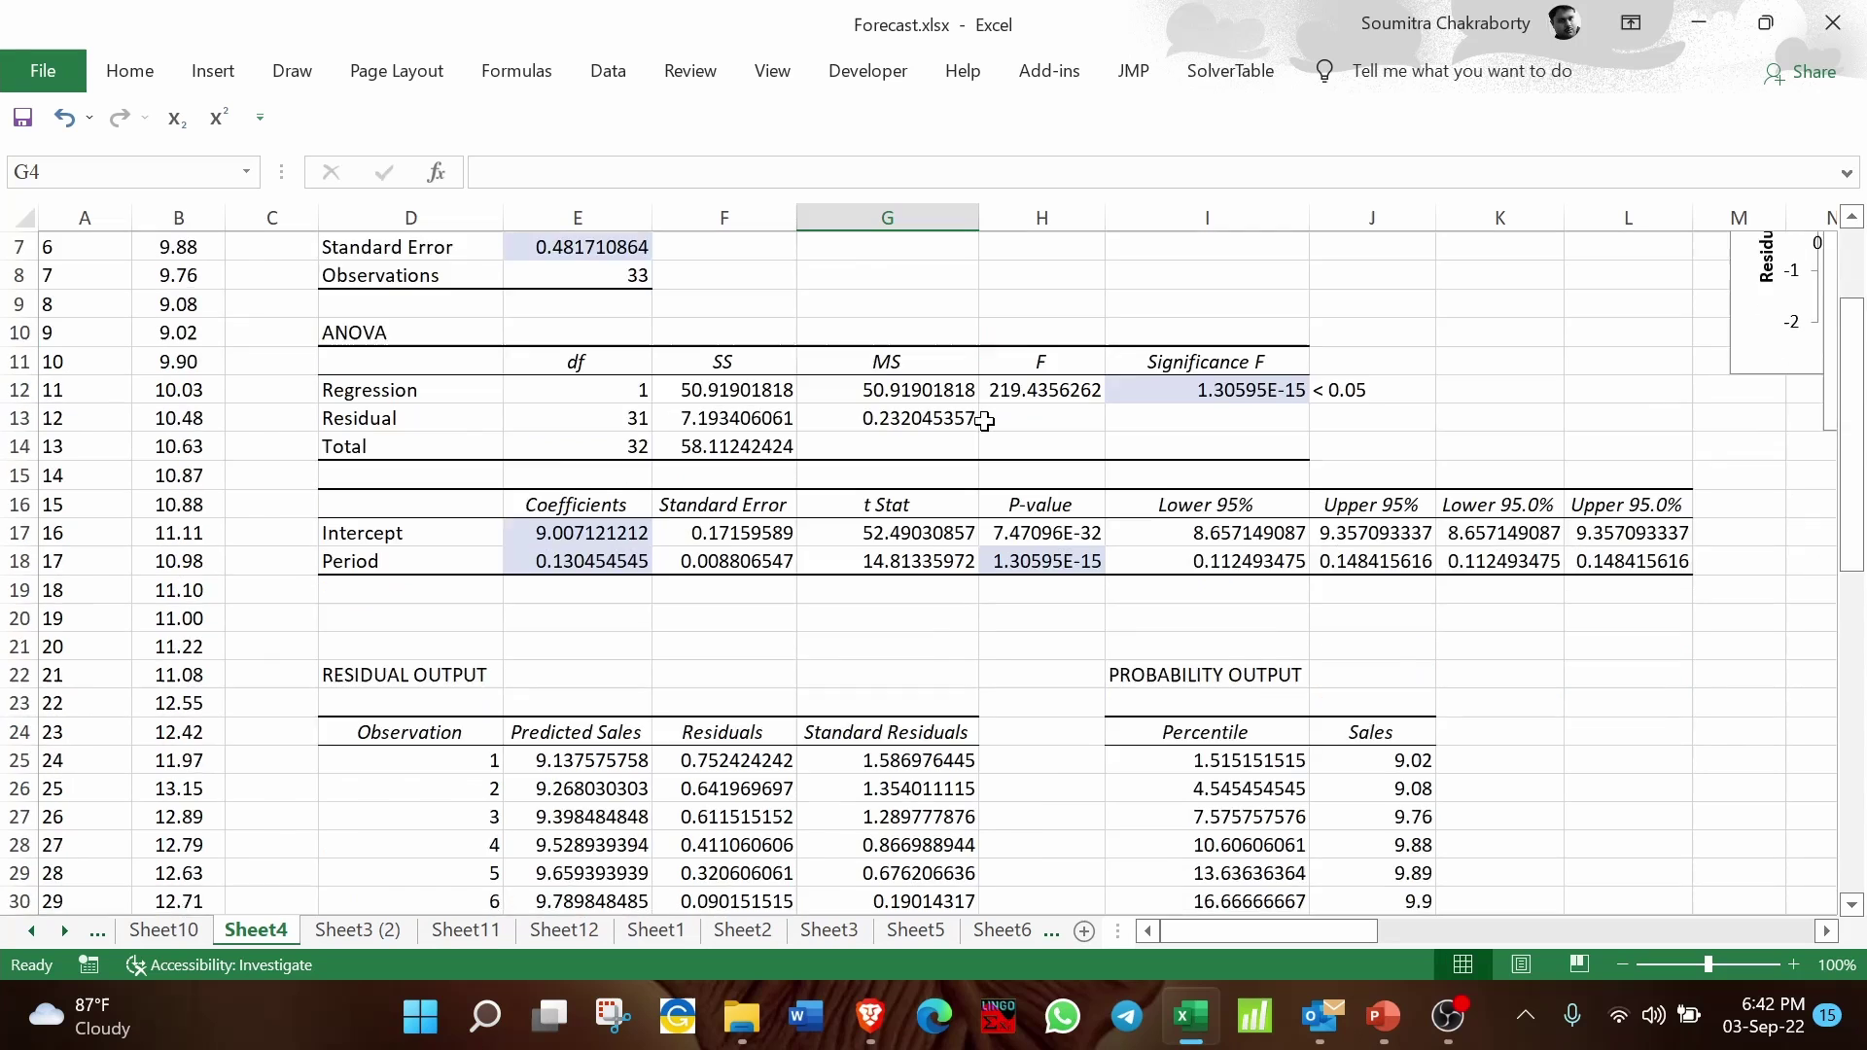
left_click_drag(394, 450, 918, 877)
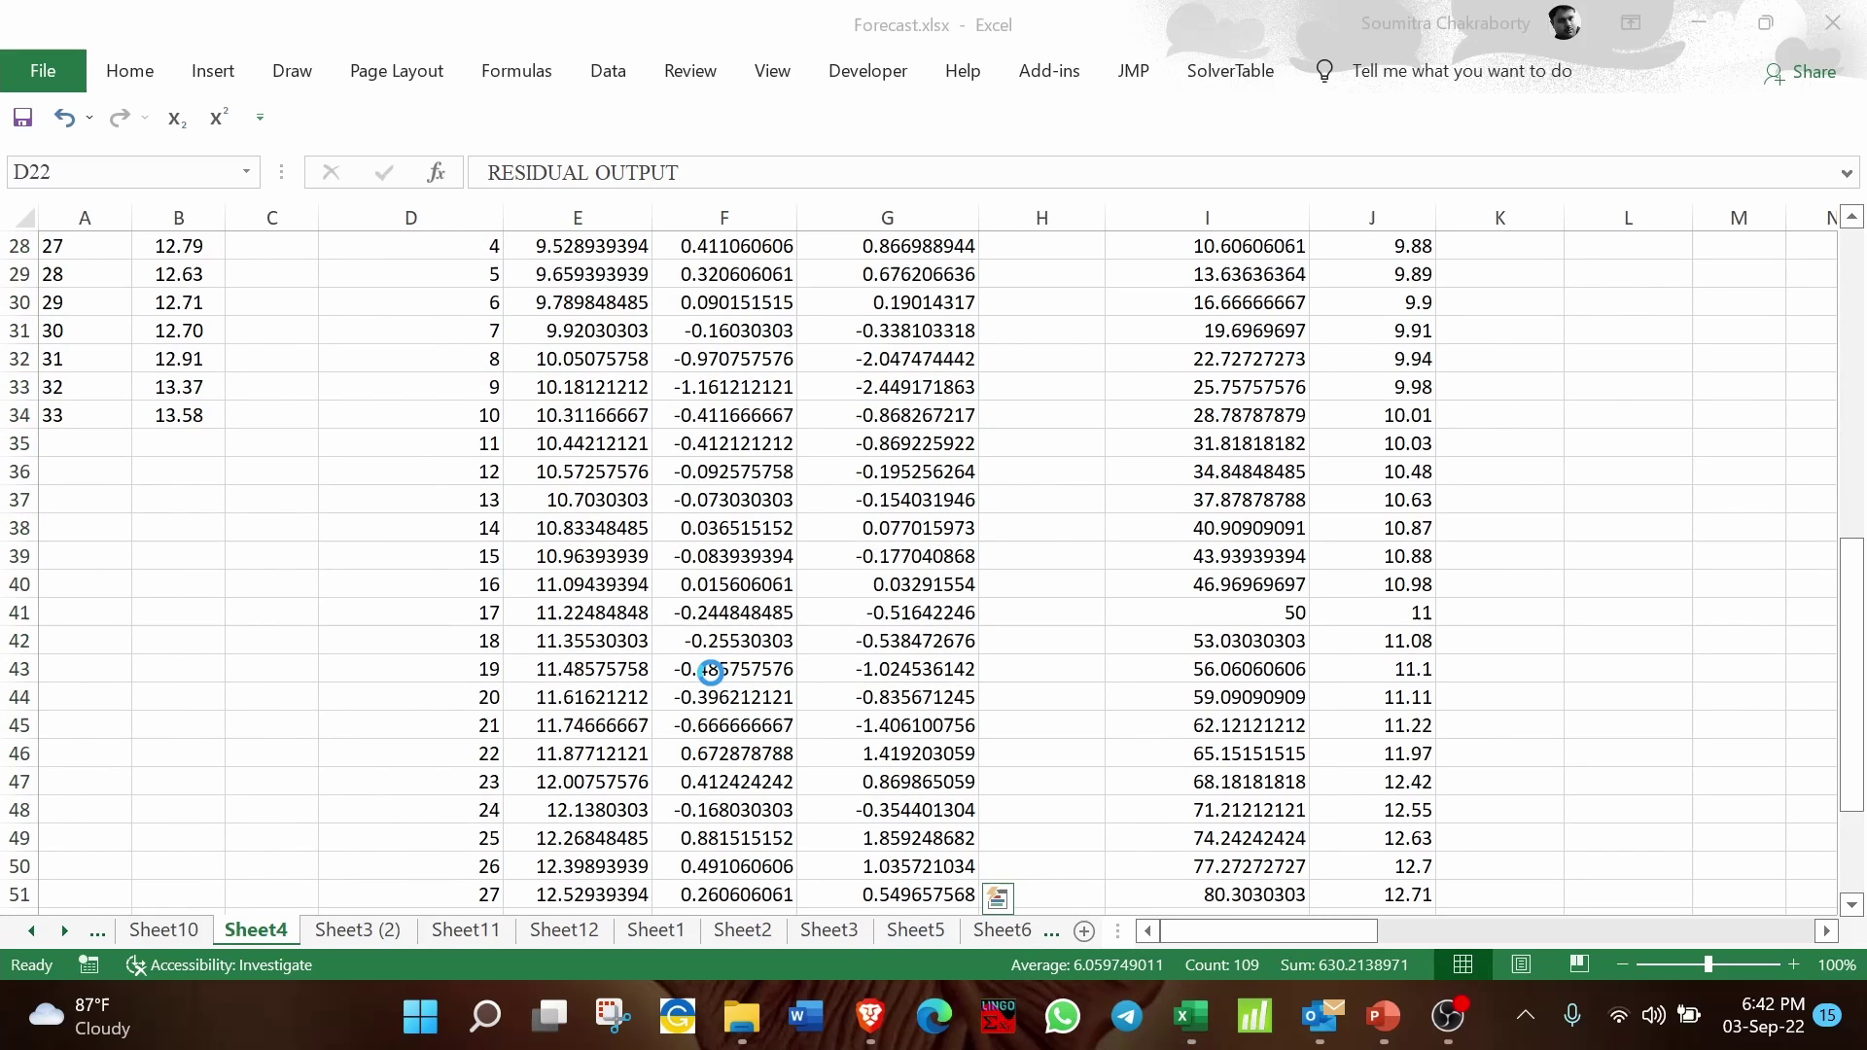
scroll(711, 672, "up", 9)
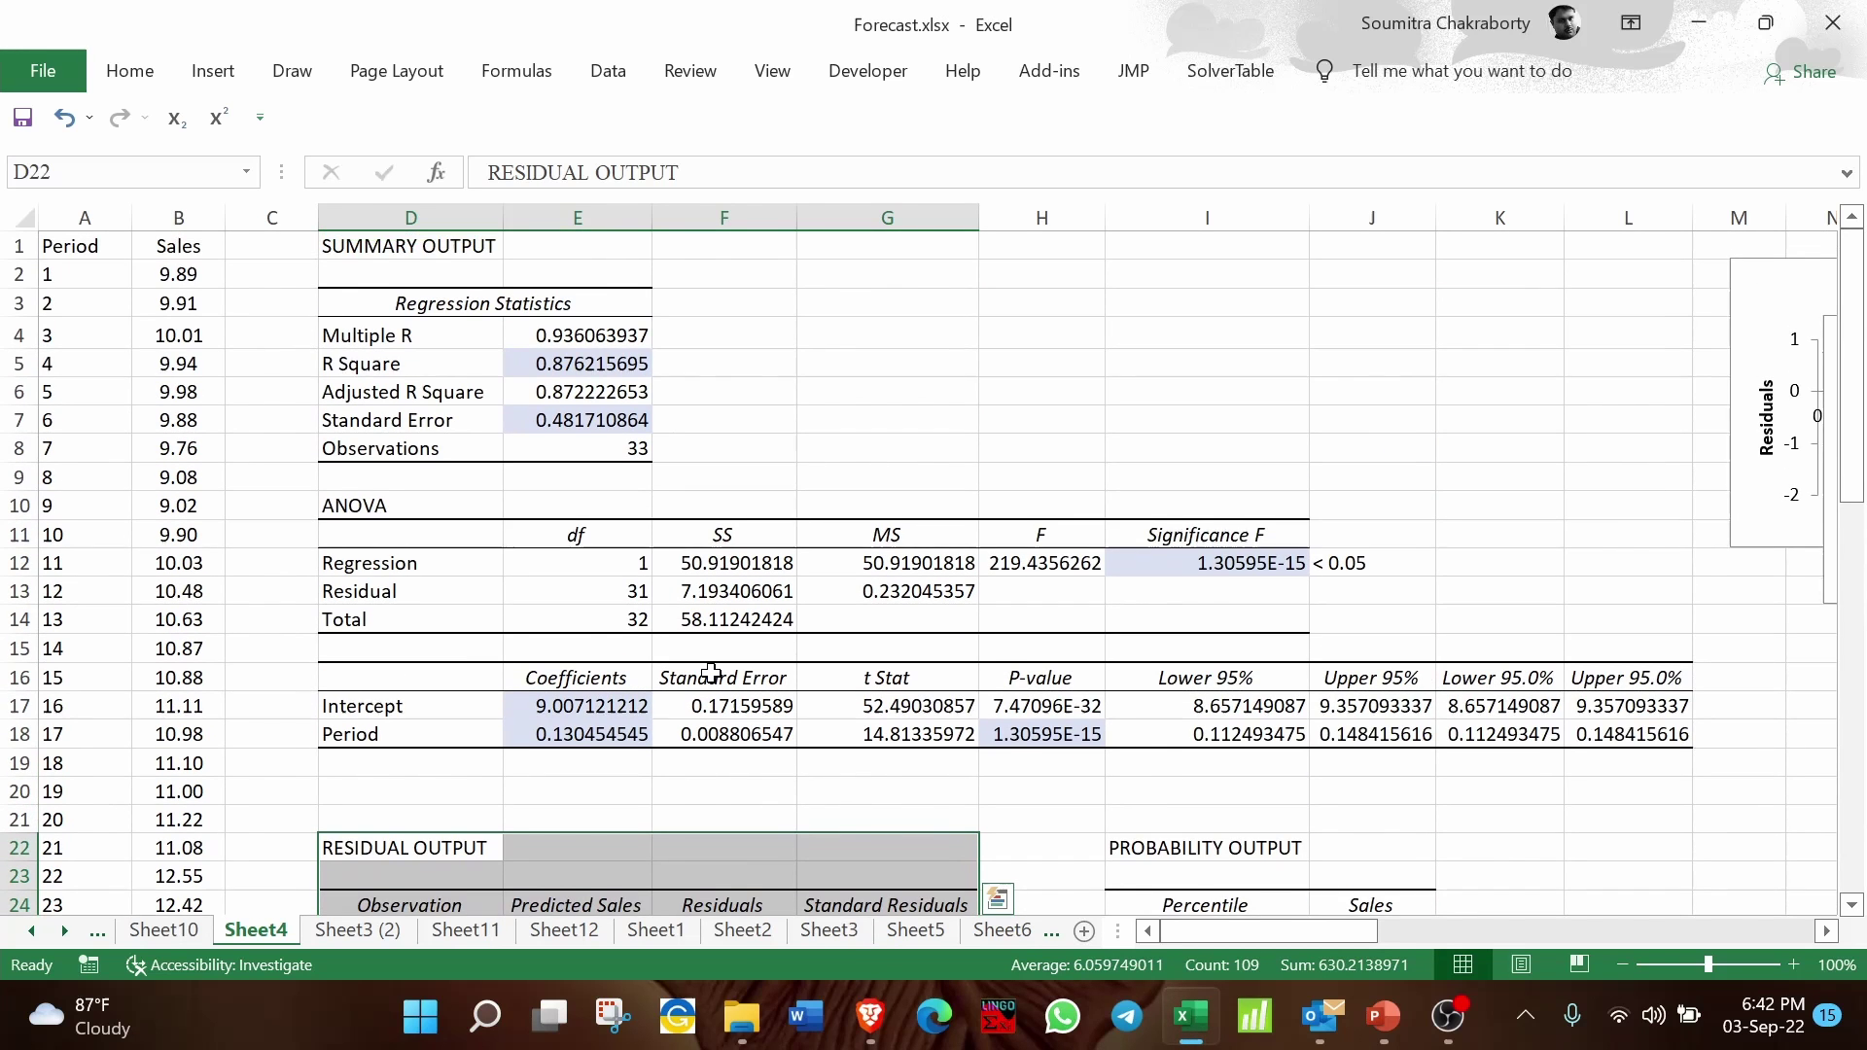
scroll(715, 671, "down", 3)
left_click_drag(726, 697, 894, 697)
left_click(588, 680)
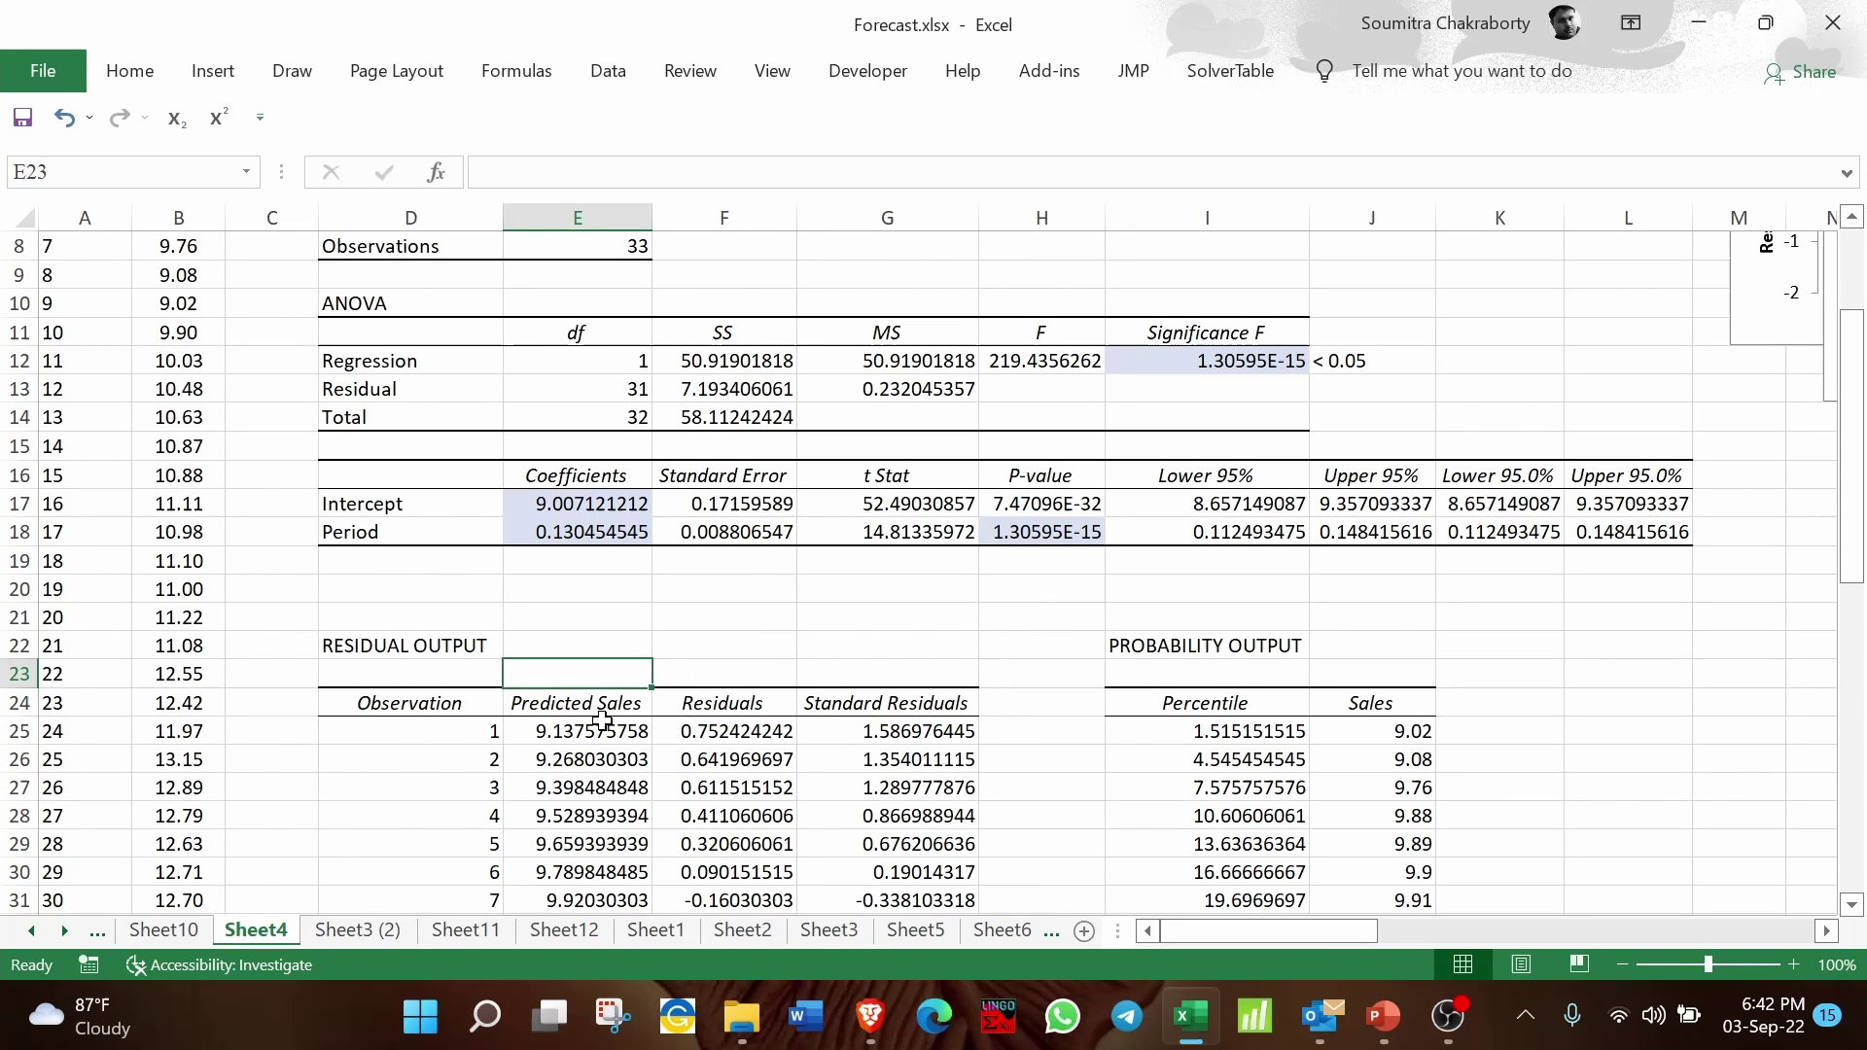
left_click(604, 732)
left_click_drag(527, 515, 529, 526)
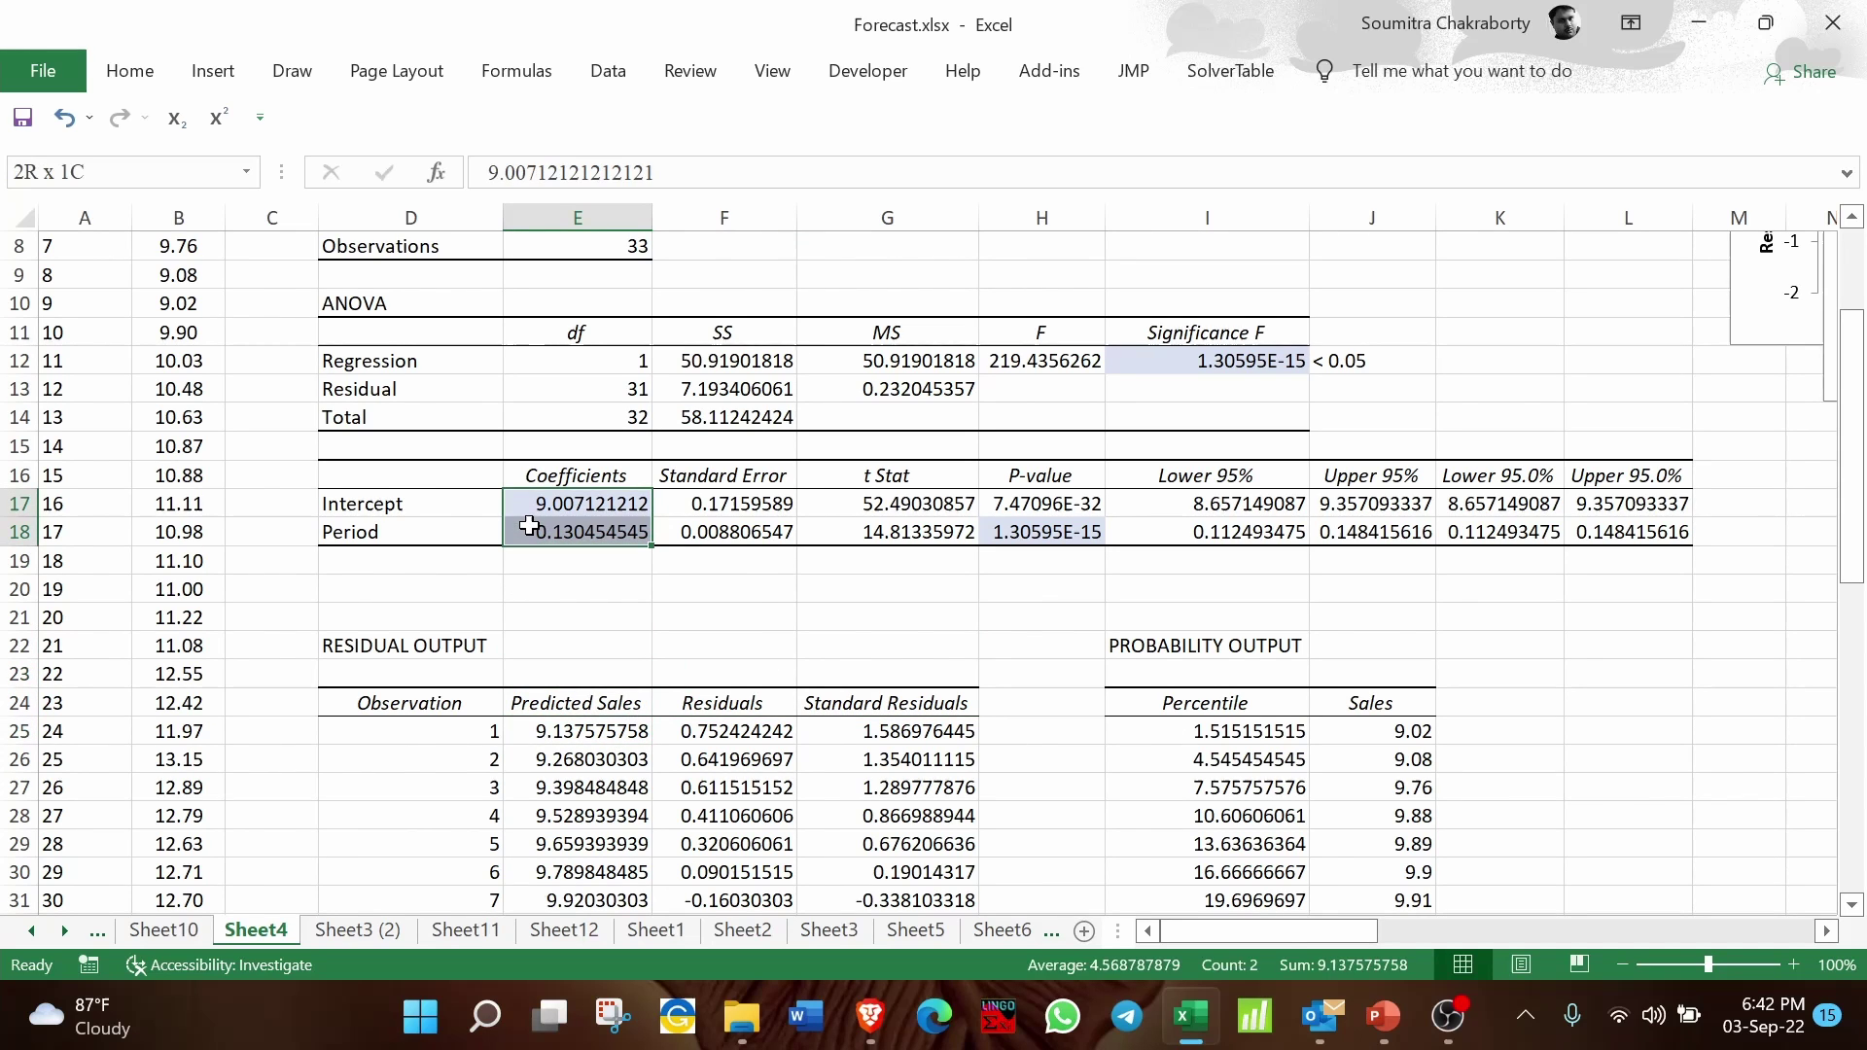
left_click(846, 620)
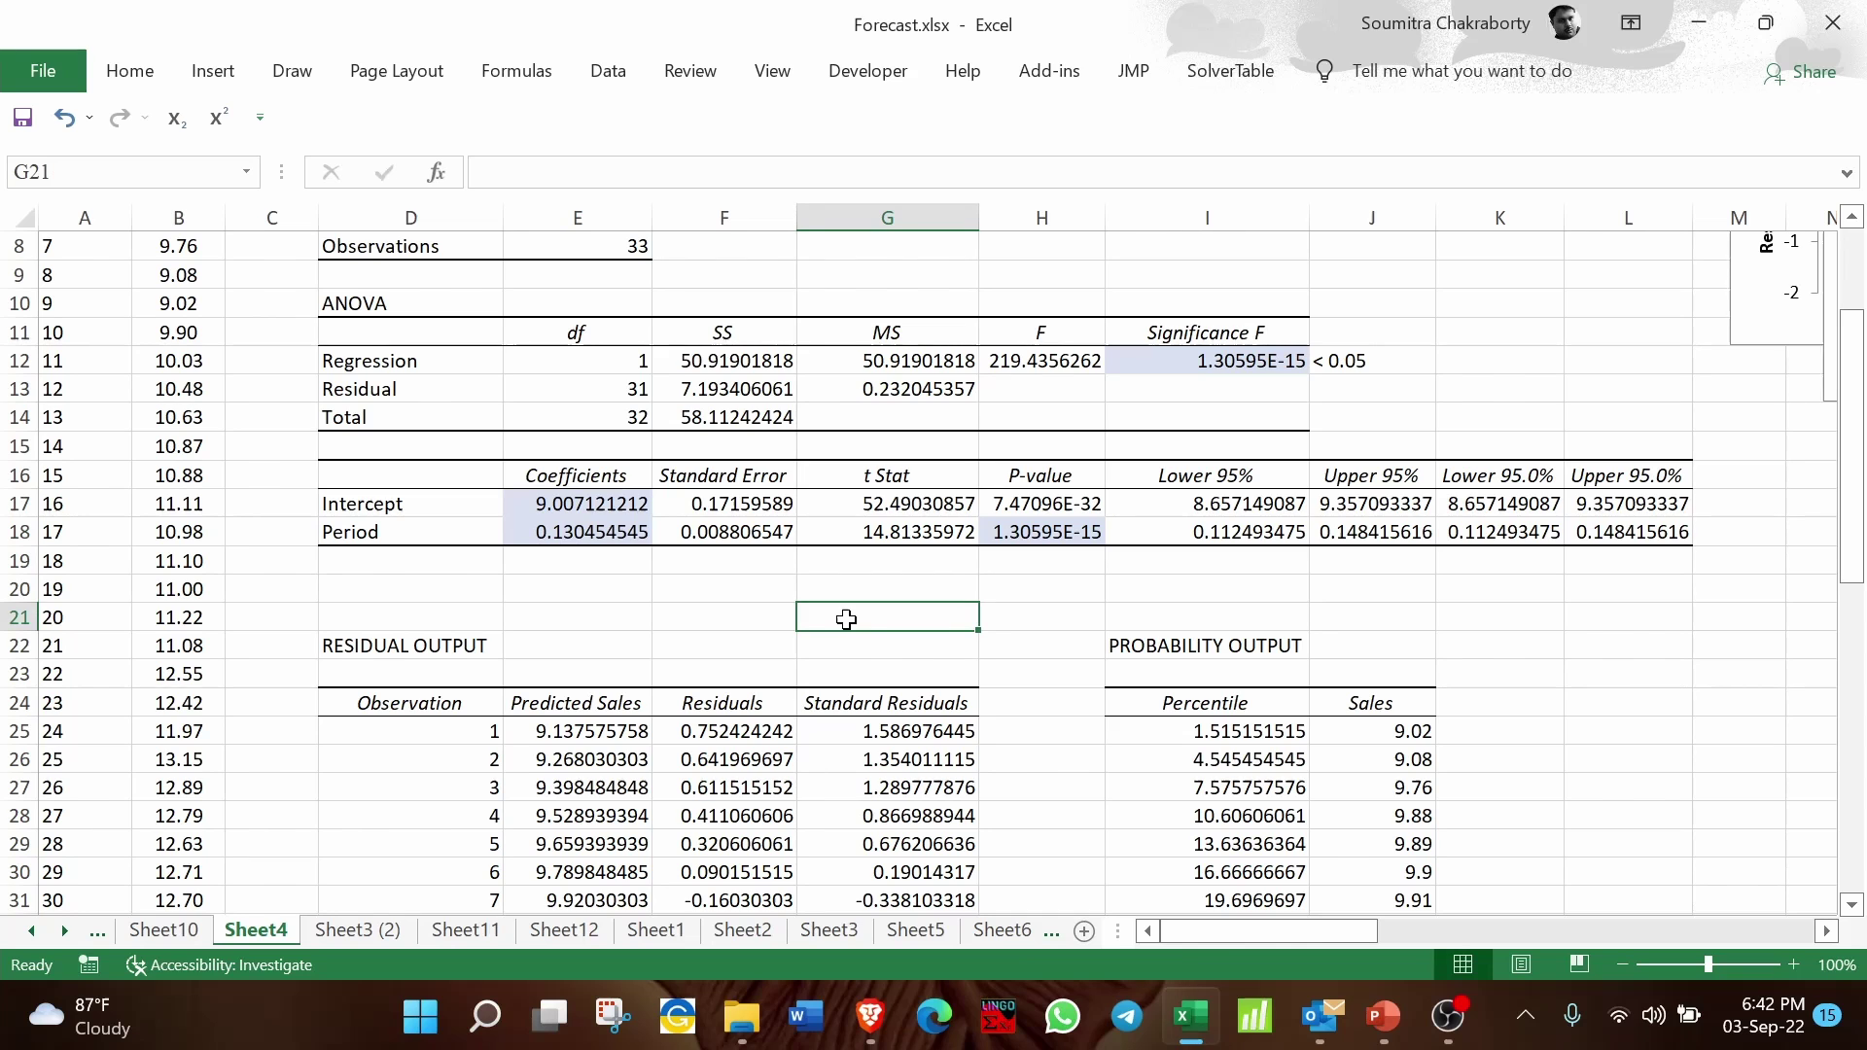
Step: Spread out the overlapping charts: Normal Probability Plot below, Period Line Fit Plot to the right, Period Residual Plot slightly down
scroll(1469, 748, "right", 5)
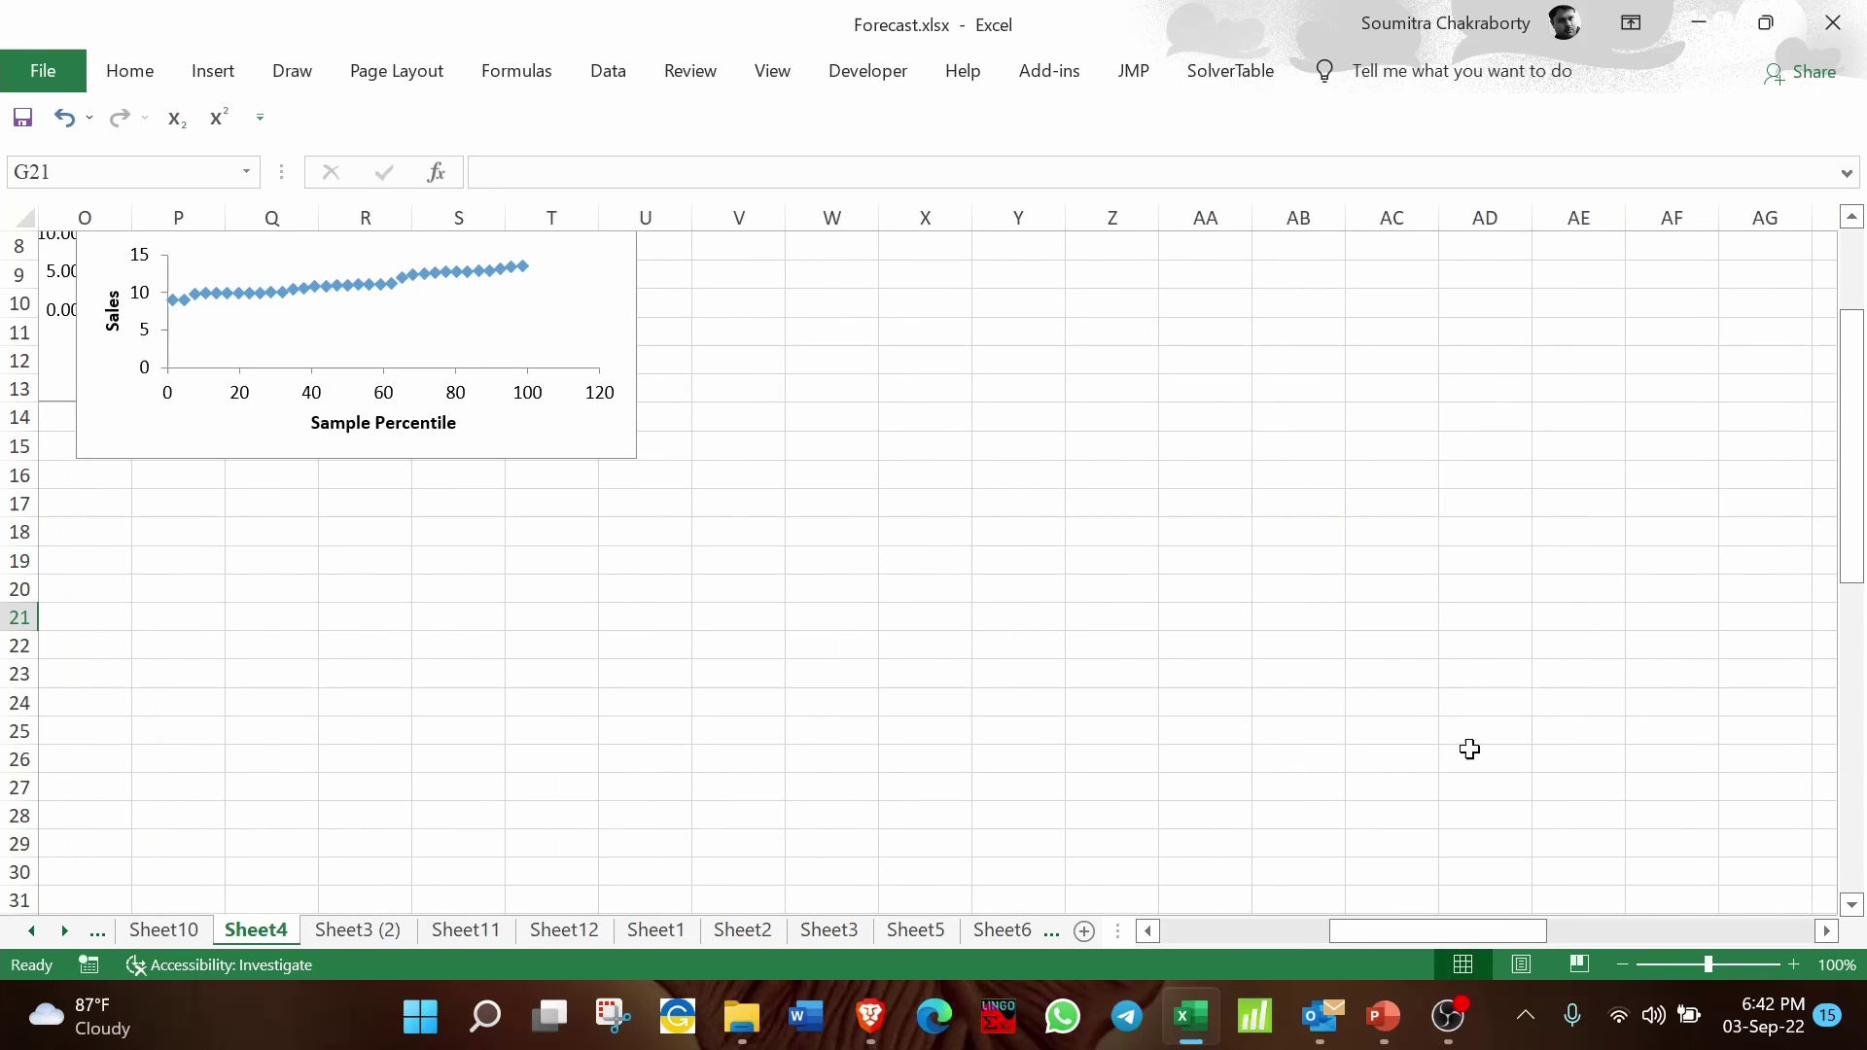
left_click_drag(476, 457, 496, 867)
left_click(1202, 929)
left_click_drag(1389, 931, 1488, 943)
left_click_drag(881, 402, 1451, 556)
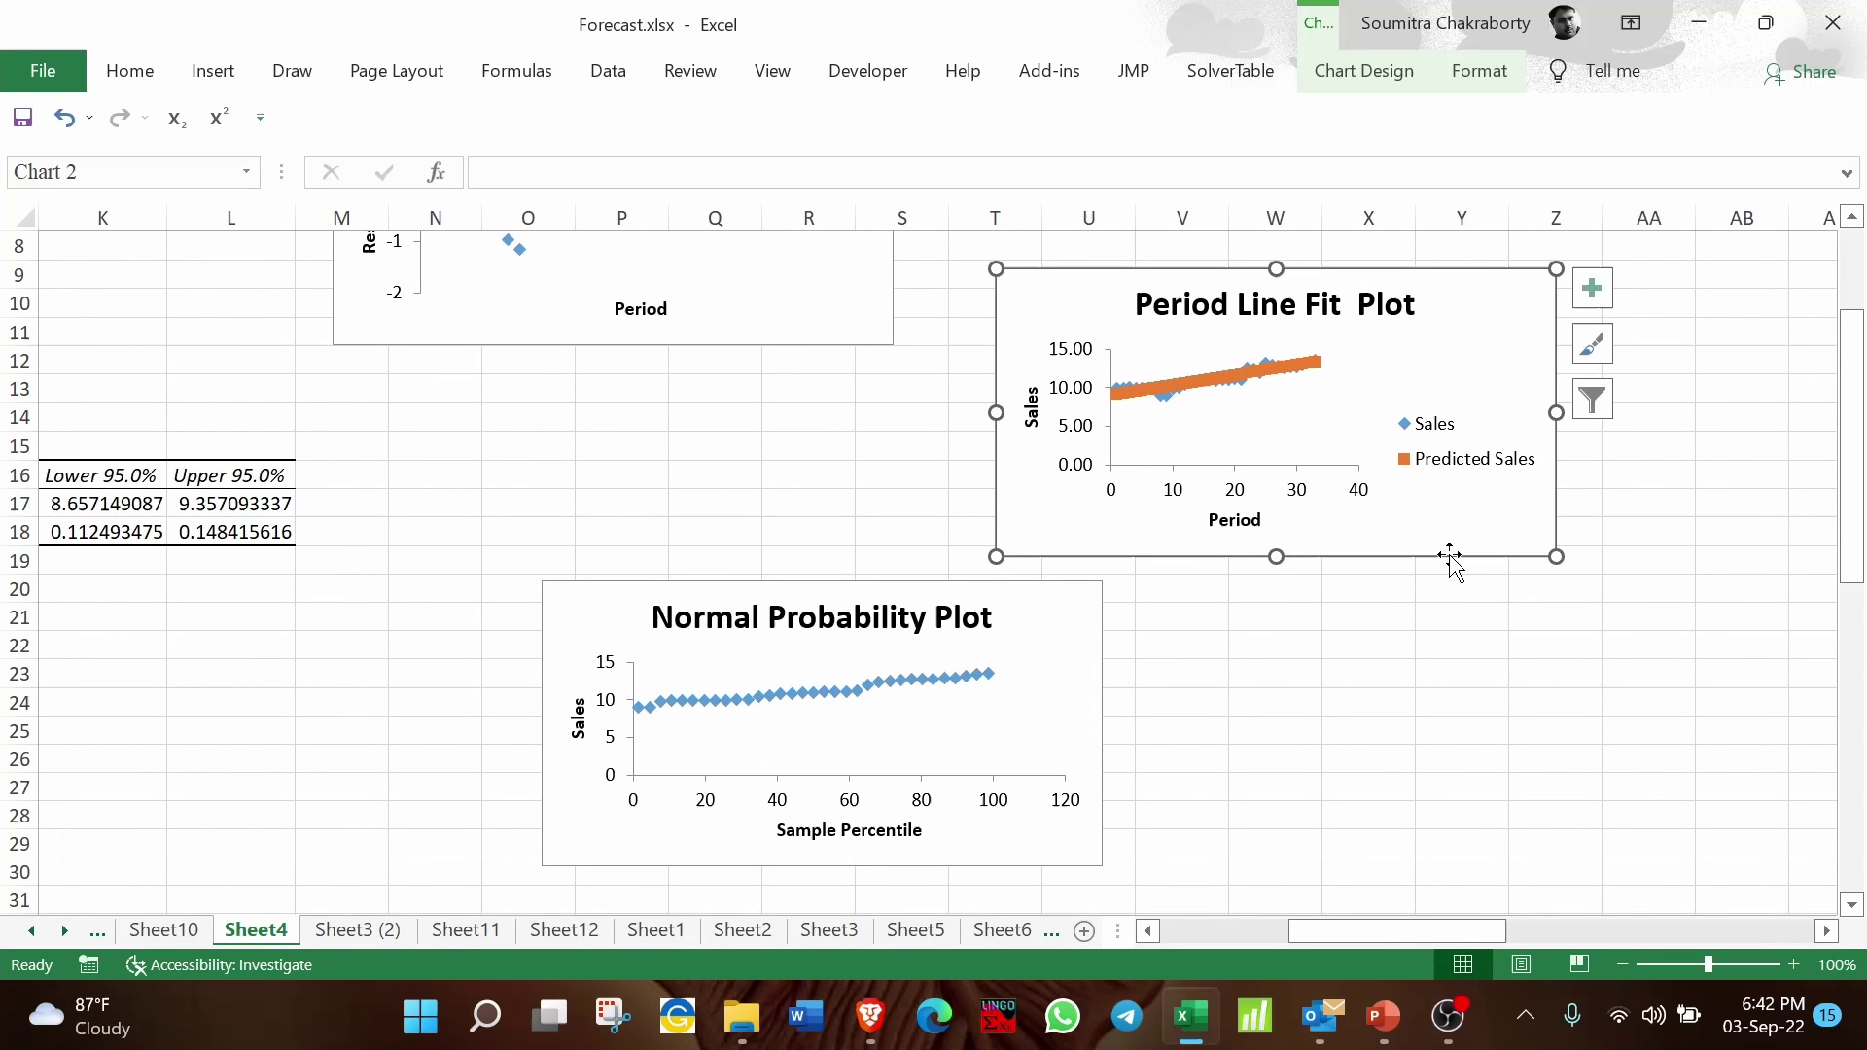
left_click_drag(732, 345, 722, 500)
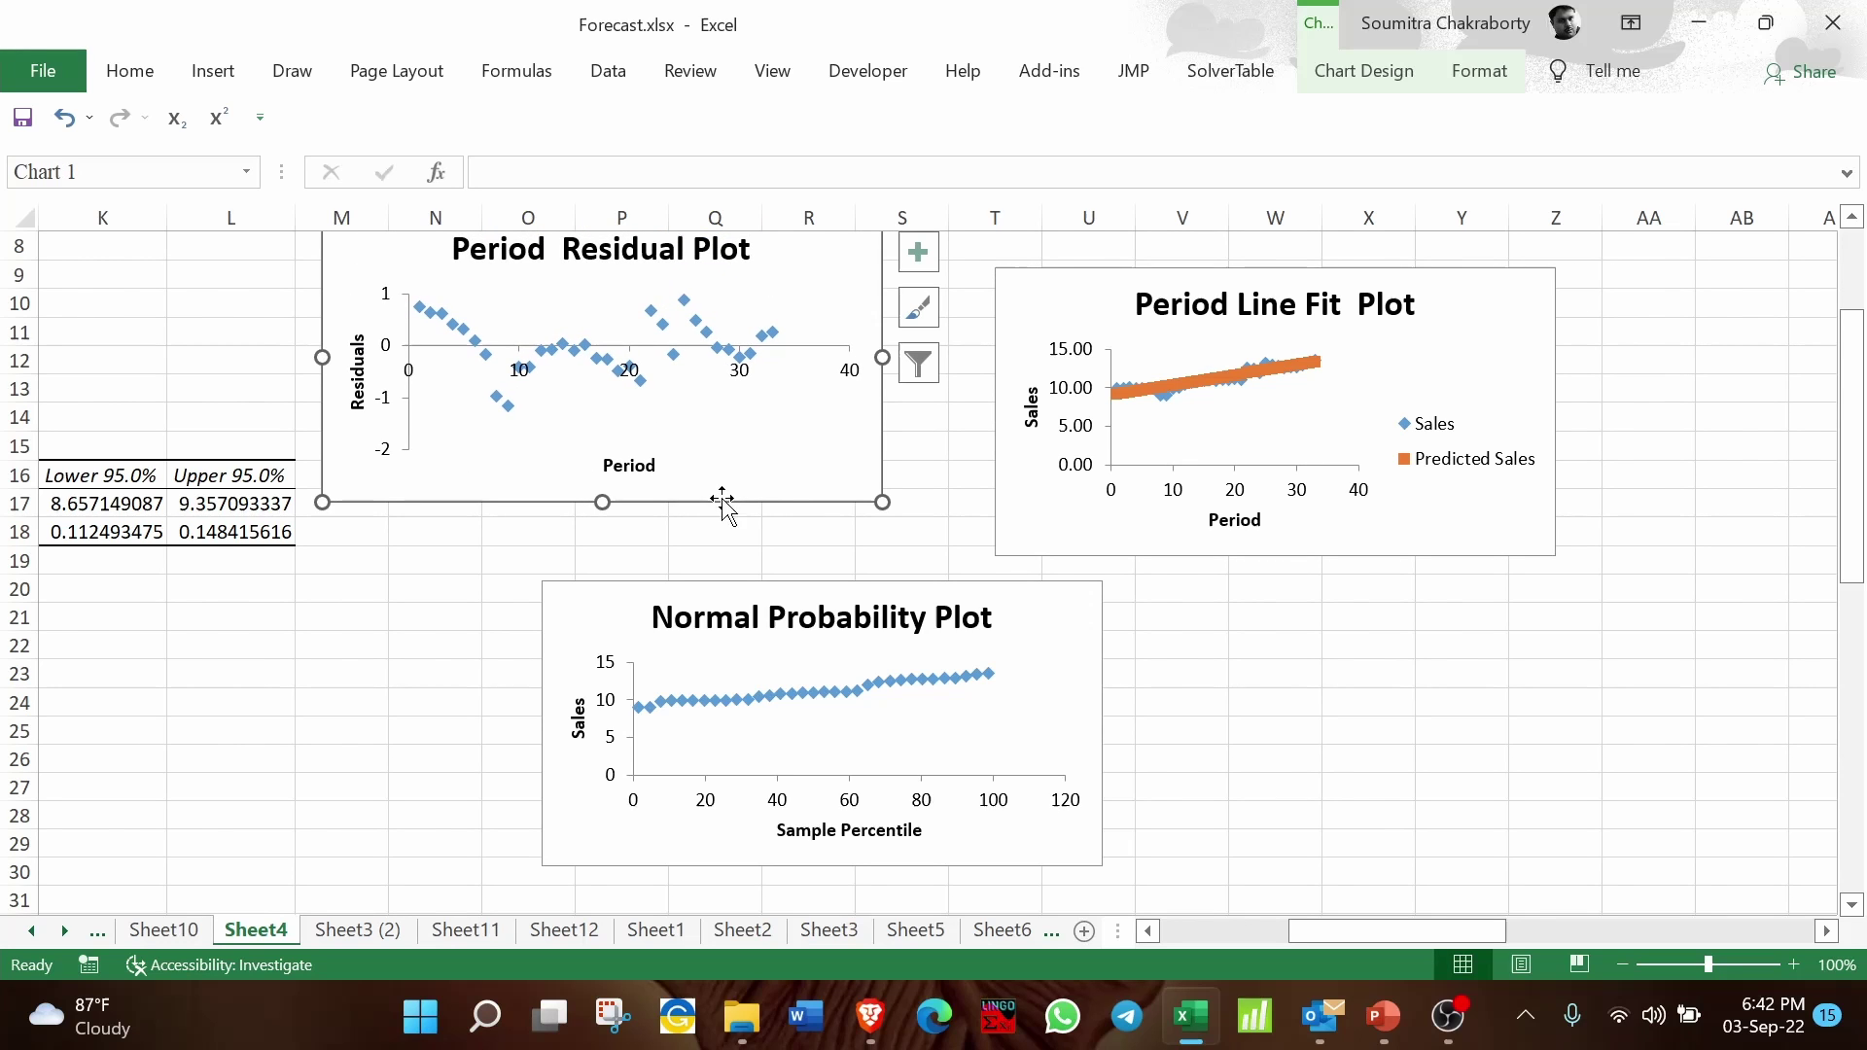
Step: Enlarge the Period Line Fit Plot and the Period Residual Plot from their lower-right corners
left_click(1546, 550)
left_click_drag(1554, 555, 1695, 642)
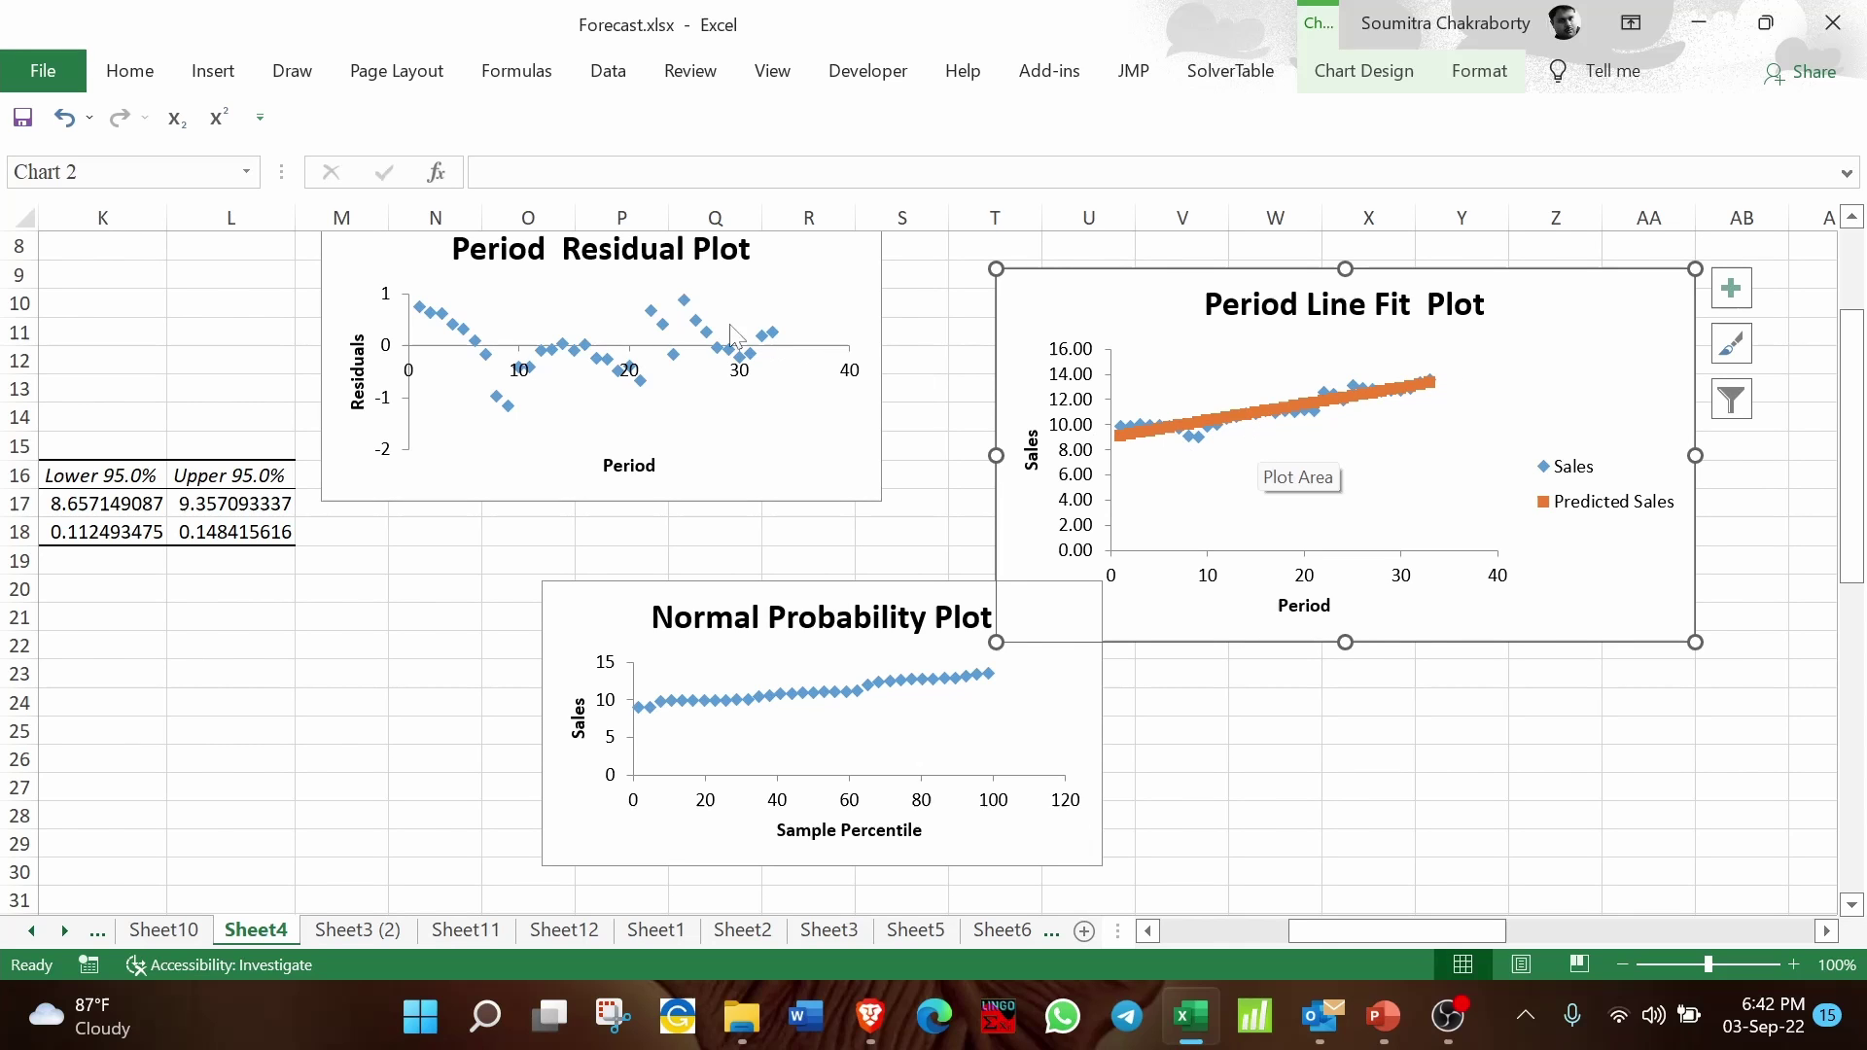
left_click(869, 461)
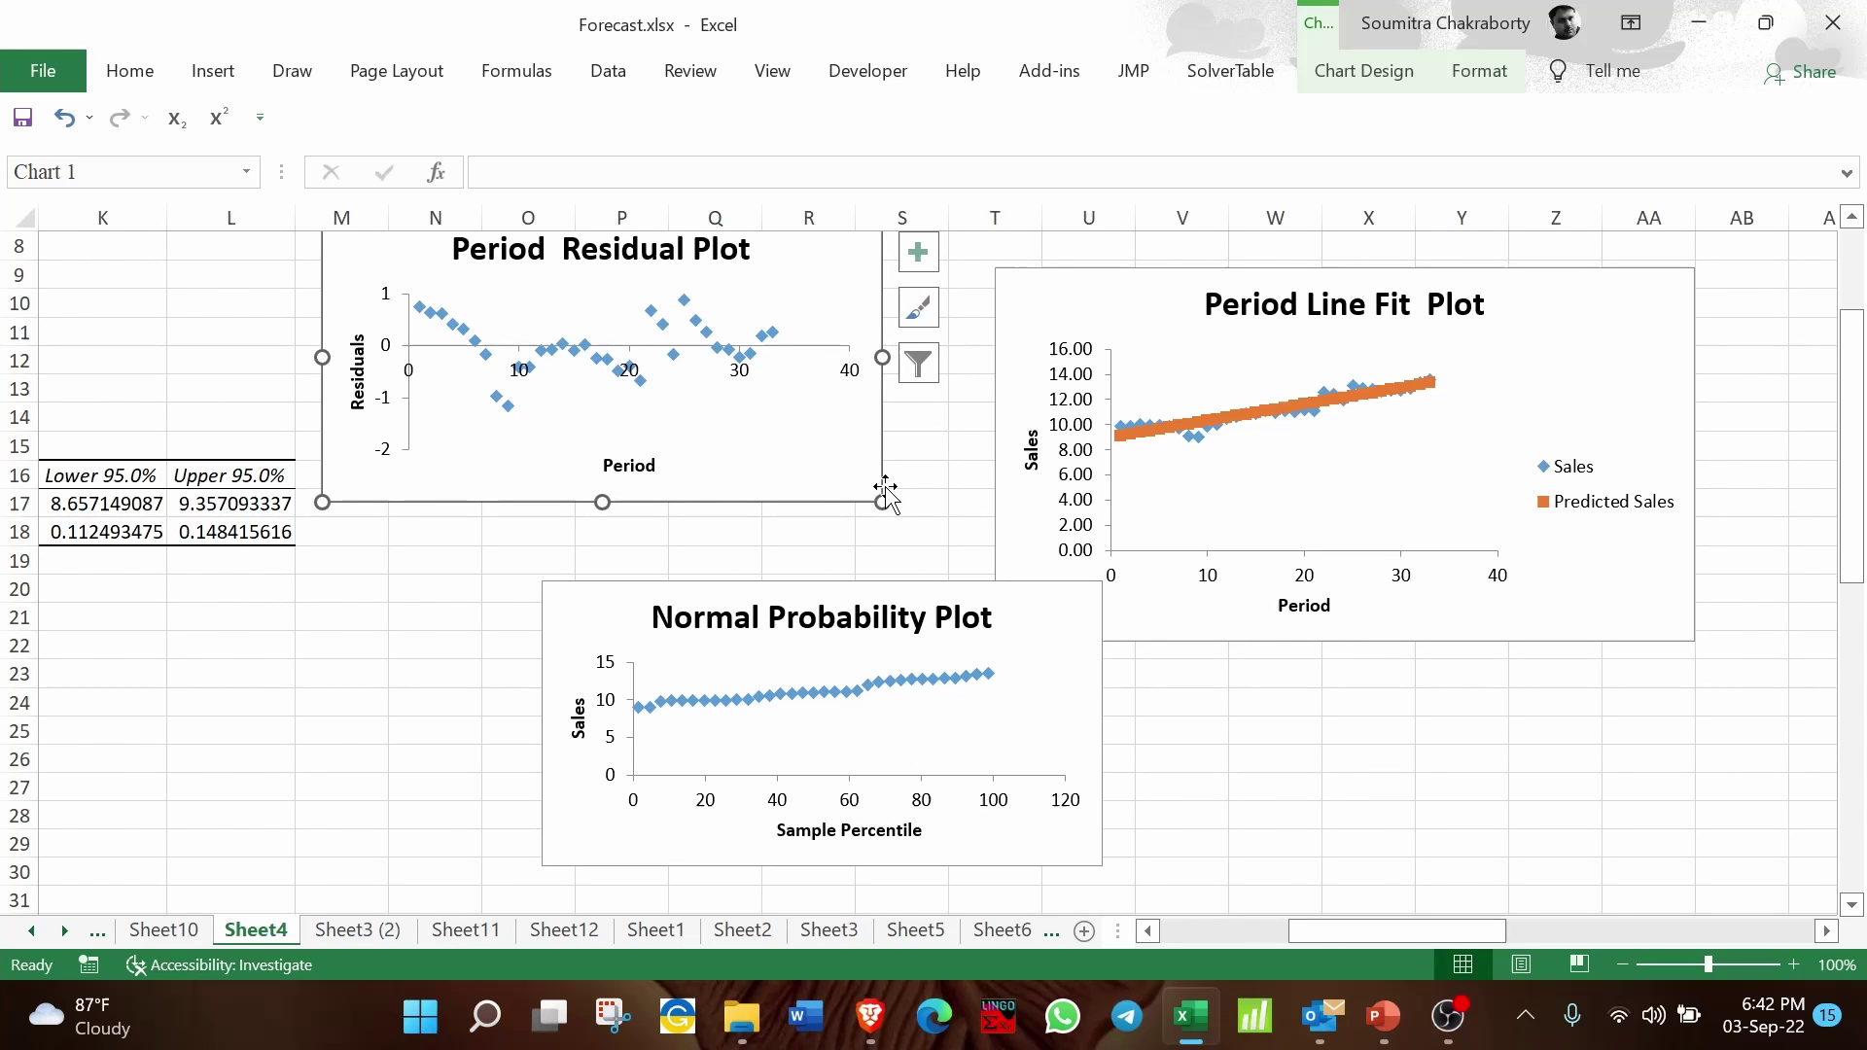
left_click_drag(883, 502, 960, 557)
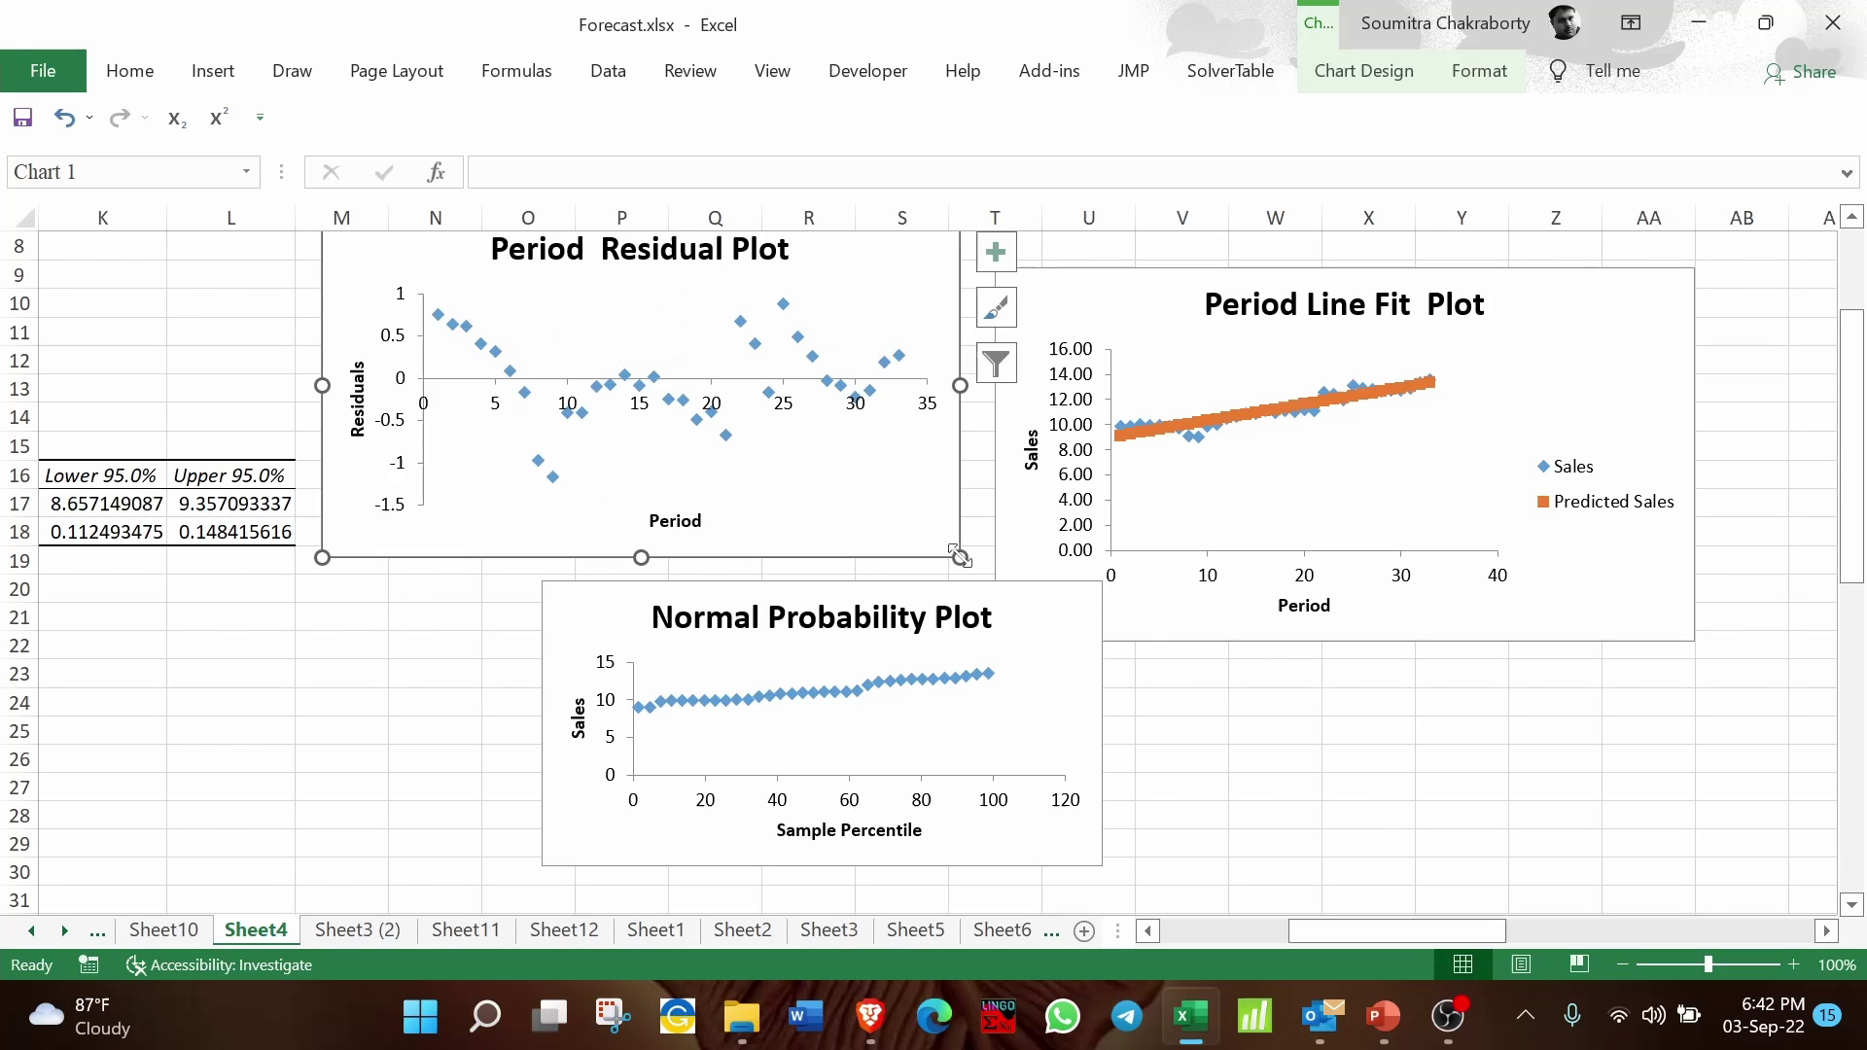
left_click(449, 757)
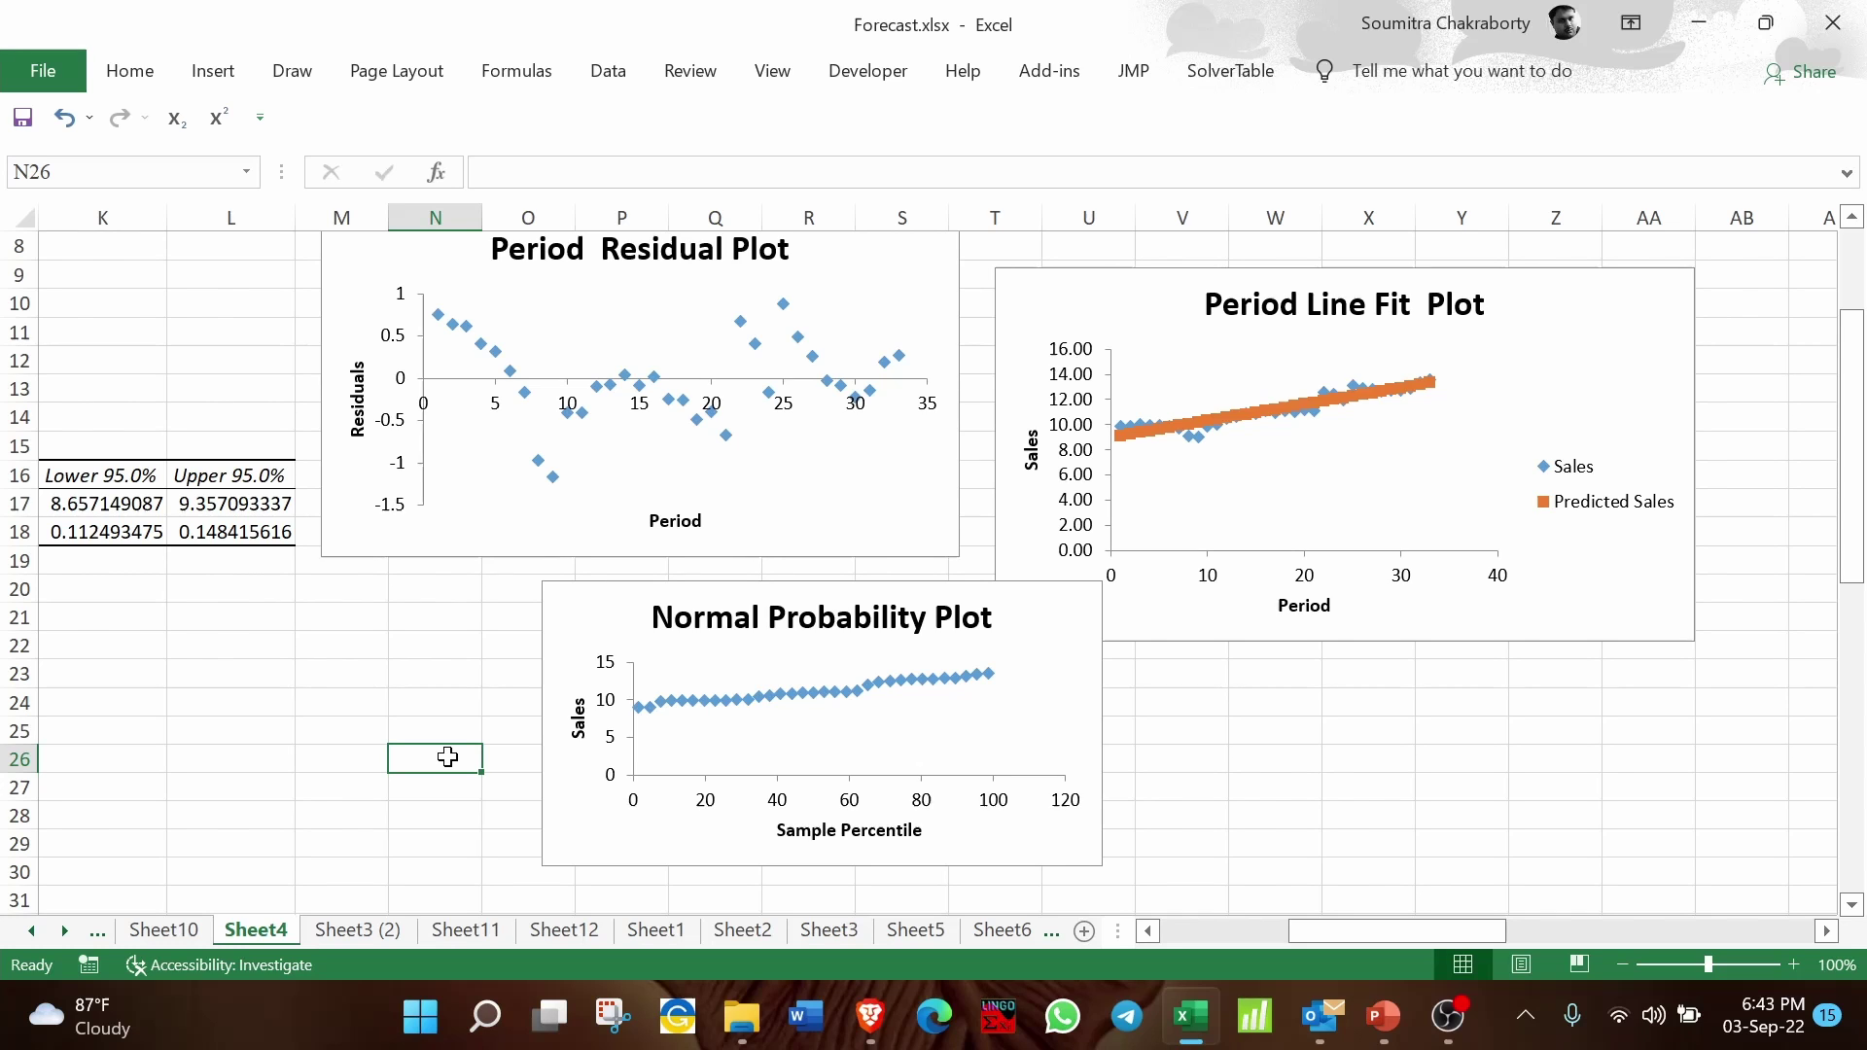
Step: Review the Period Residual Plot and the highlighted results in the regression summary
left_click(581, 417)
left_click(397, 694)
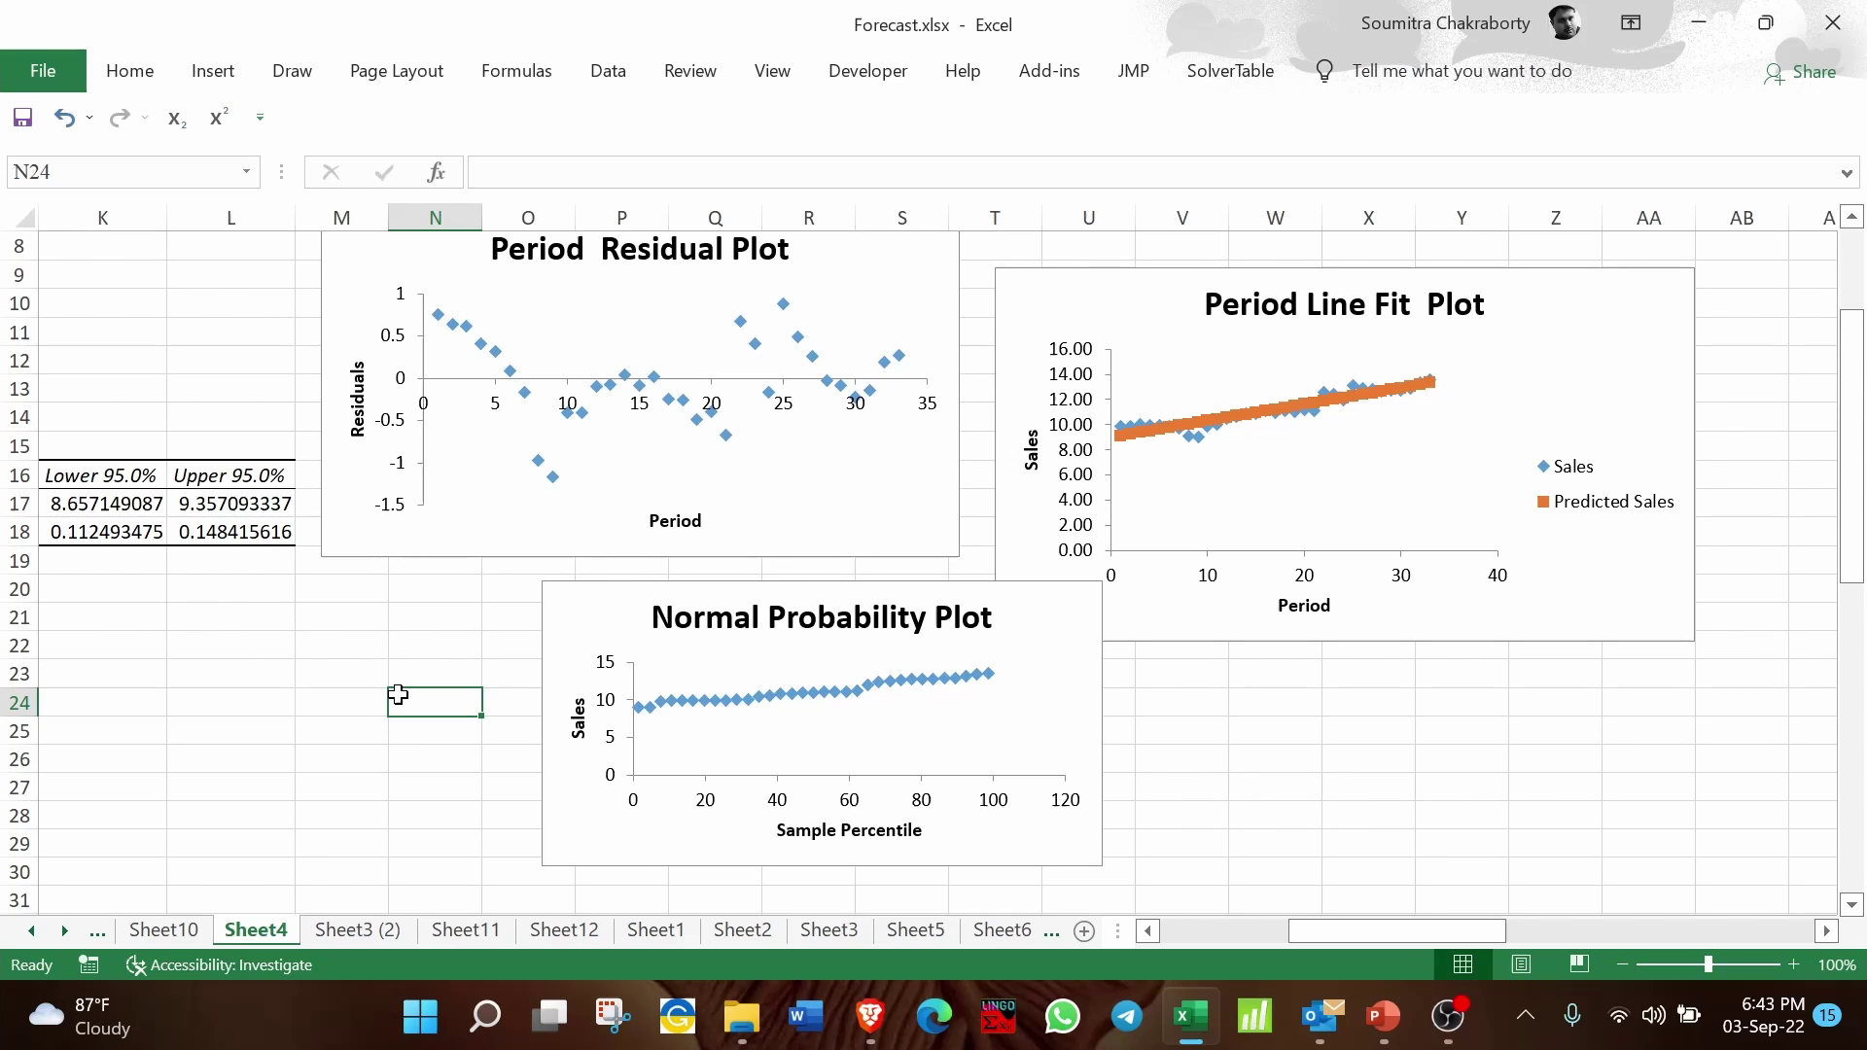
scroll(398, 694, "left", 5)
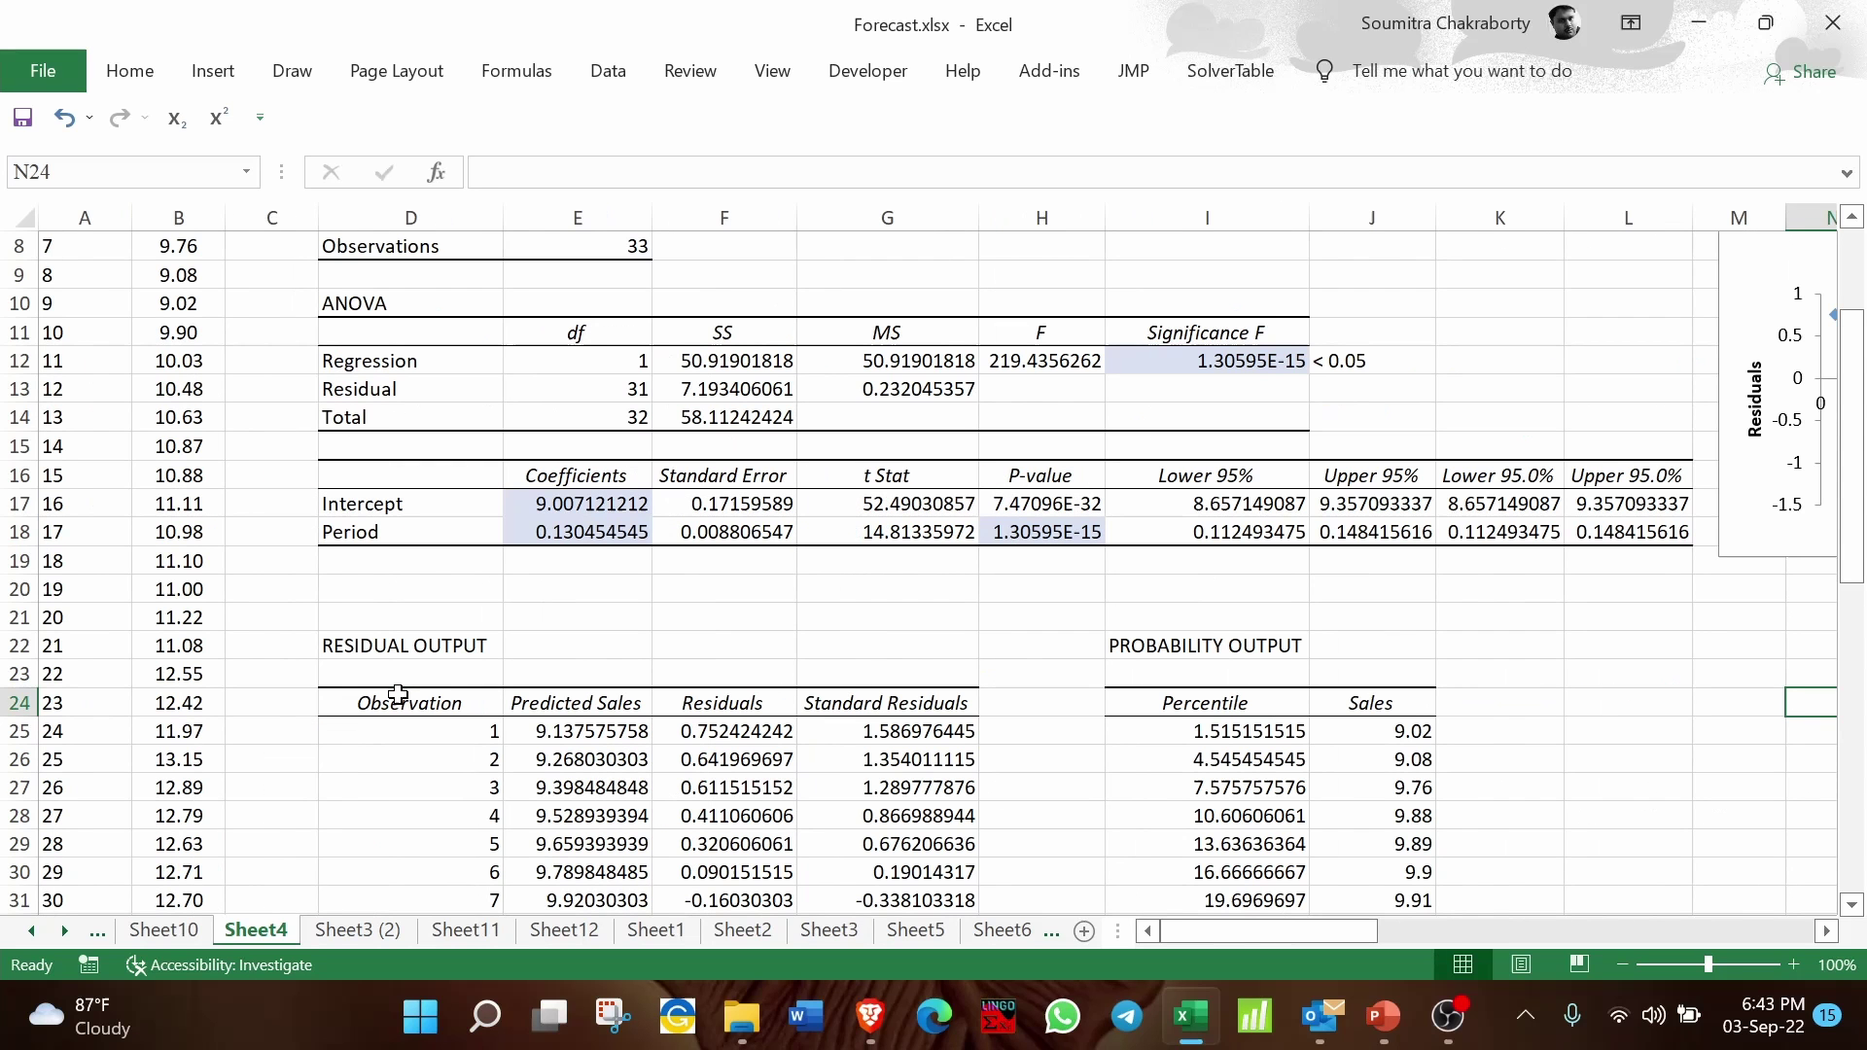
scroll(575, 460, "right", 3)
scroll(575, 460, "up", 3)
scroll(576, 460, "left", 3)
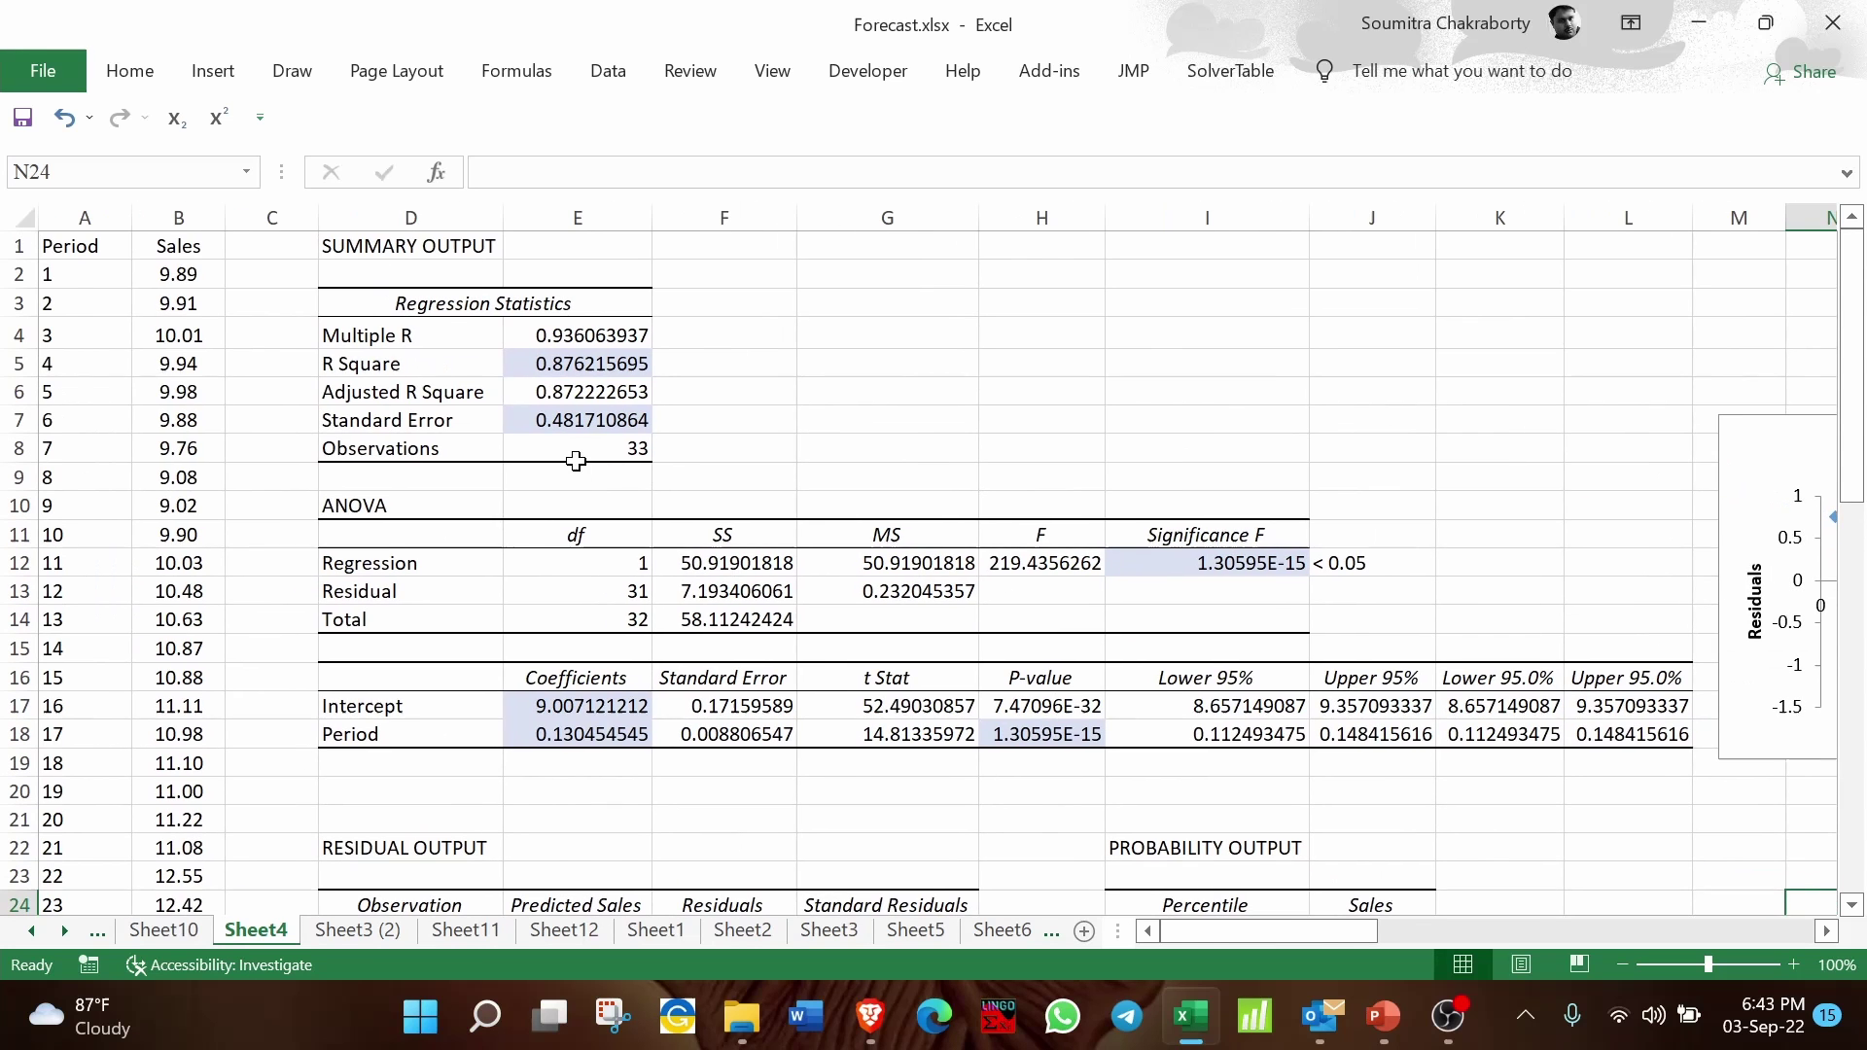
left_click(823, 409)
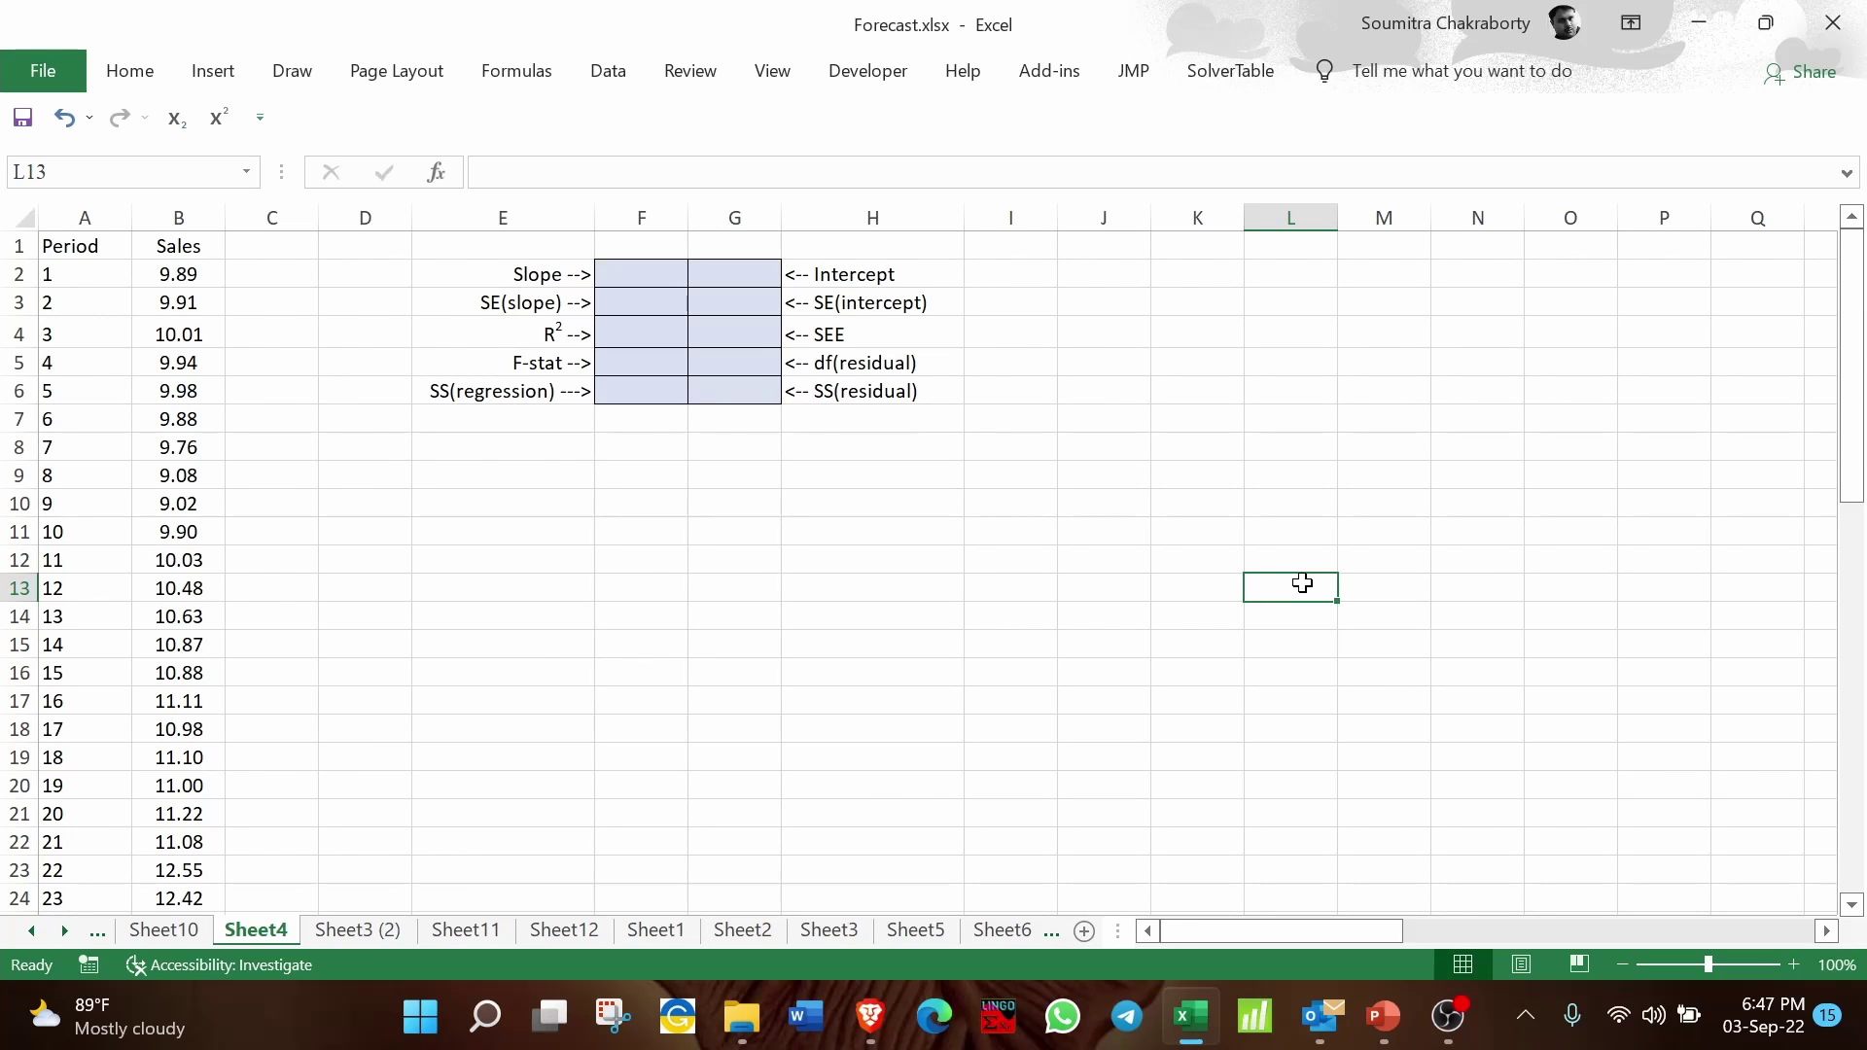
Step: Examine the empty results block F2:G6 and its labels in columns E and H, from Slope and Intercept to SS(regression) and SS(residual)
left_click_drag(639, 274, 763, 386)
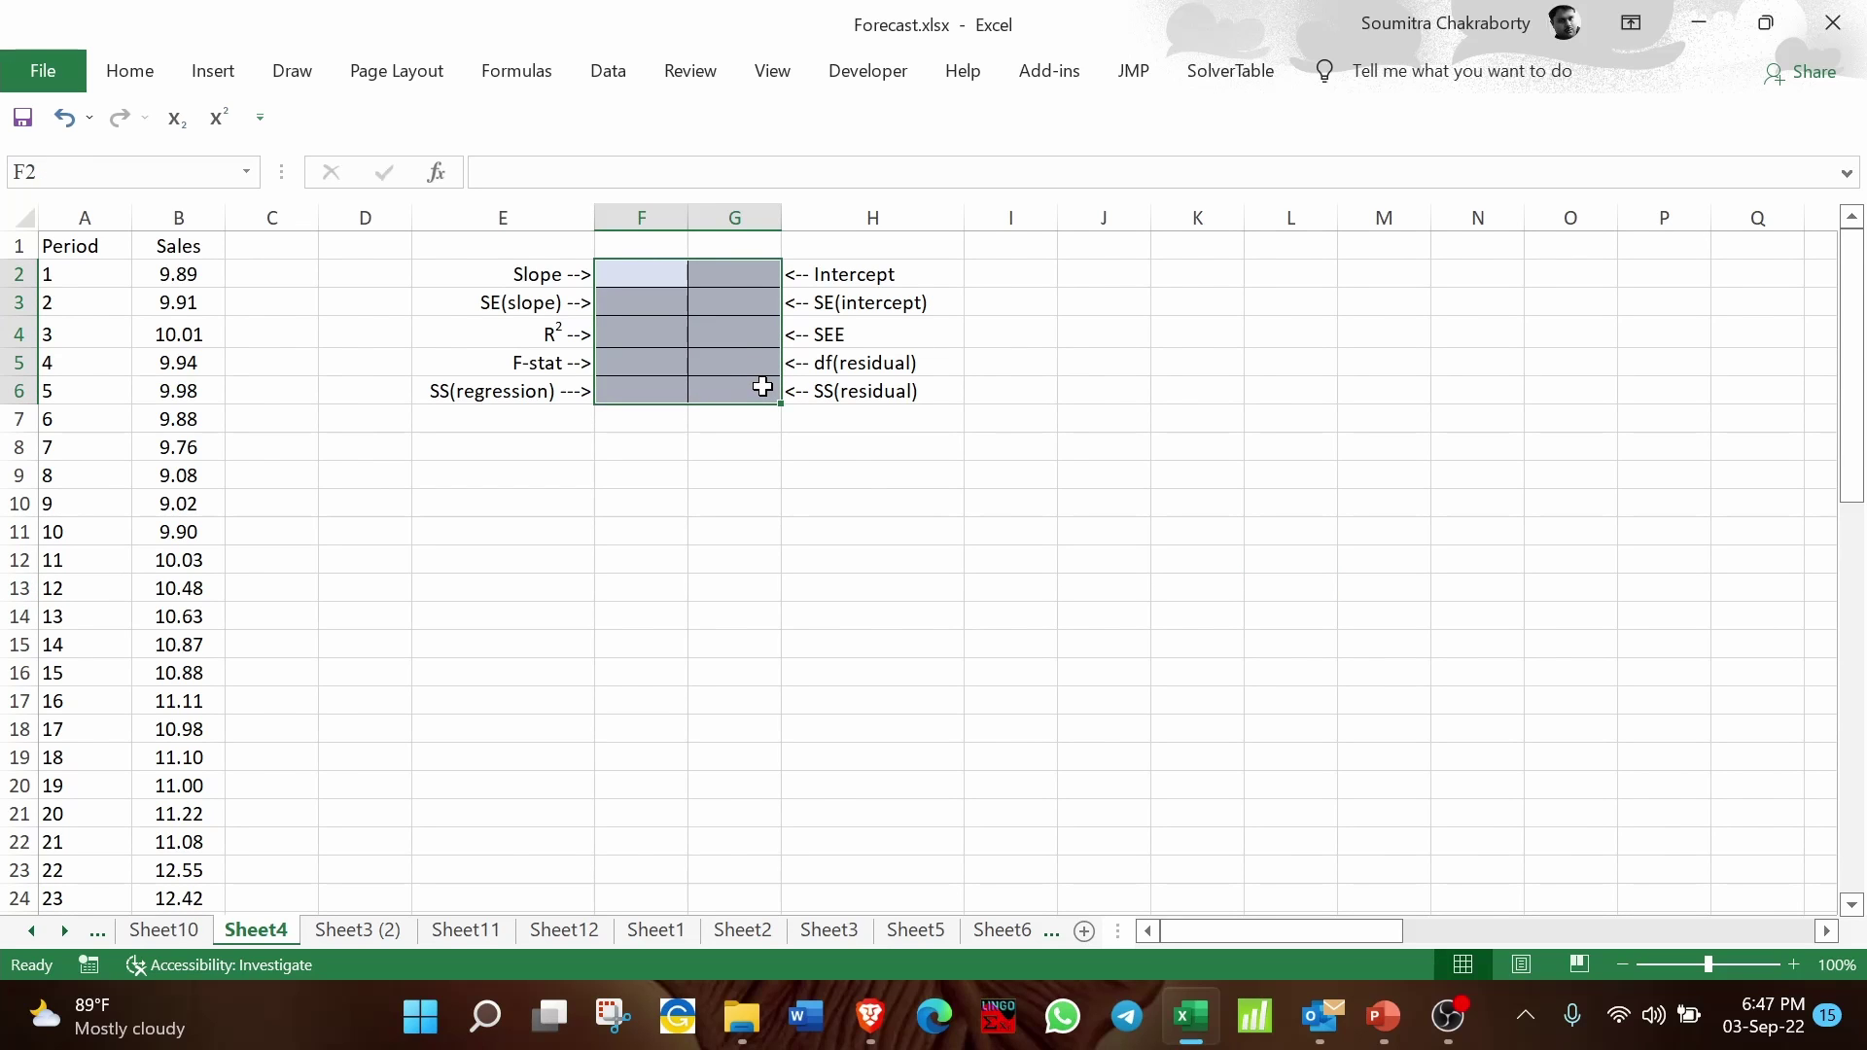
left_click_drag(543, 280, 559, 409)
left_click_drag(862, 275, 869, 387)
left_click(1339, 474)
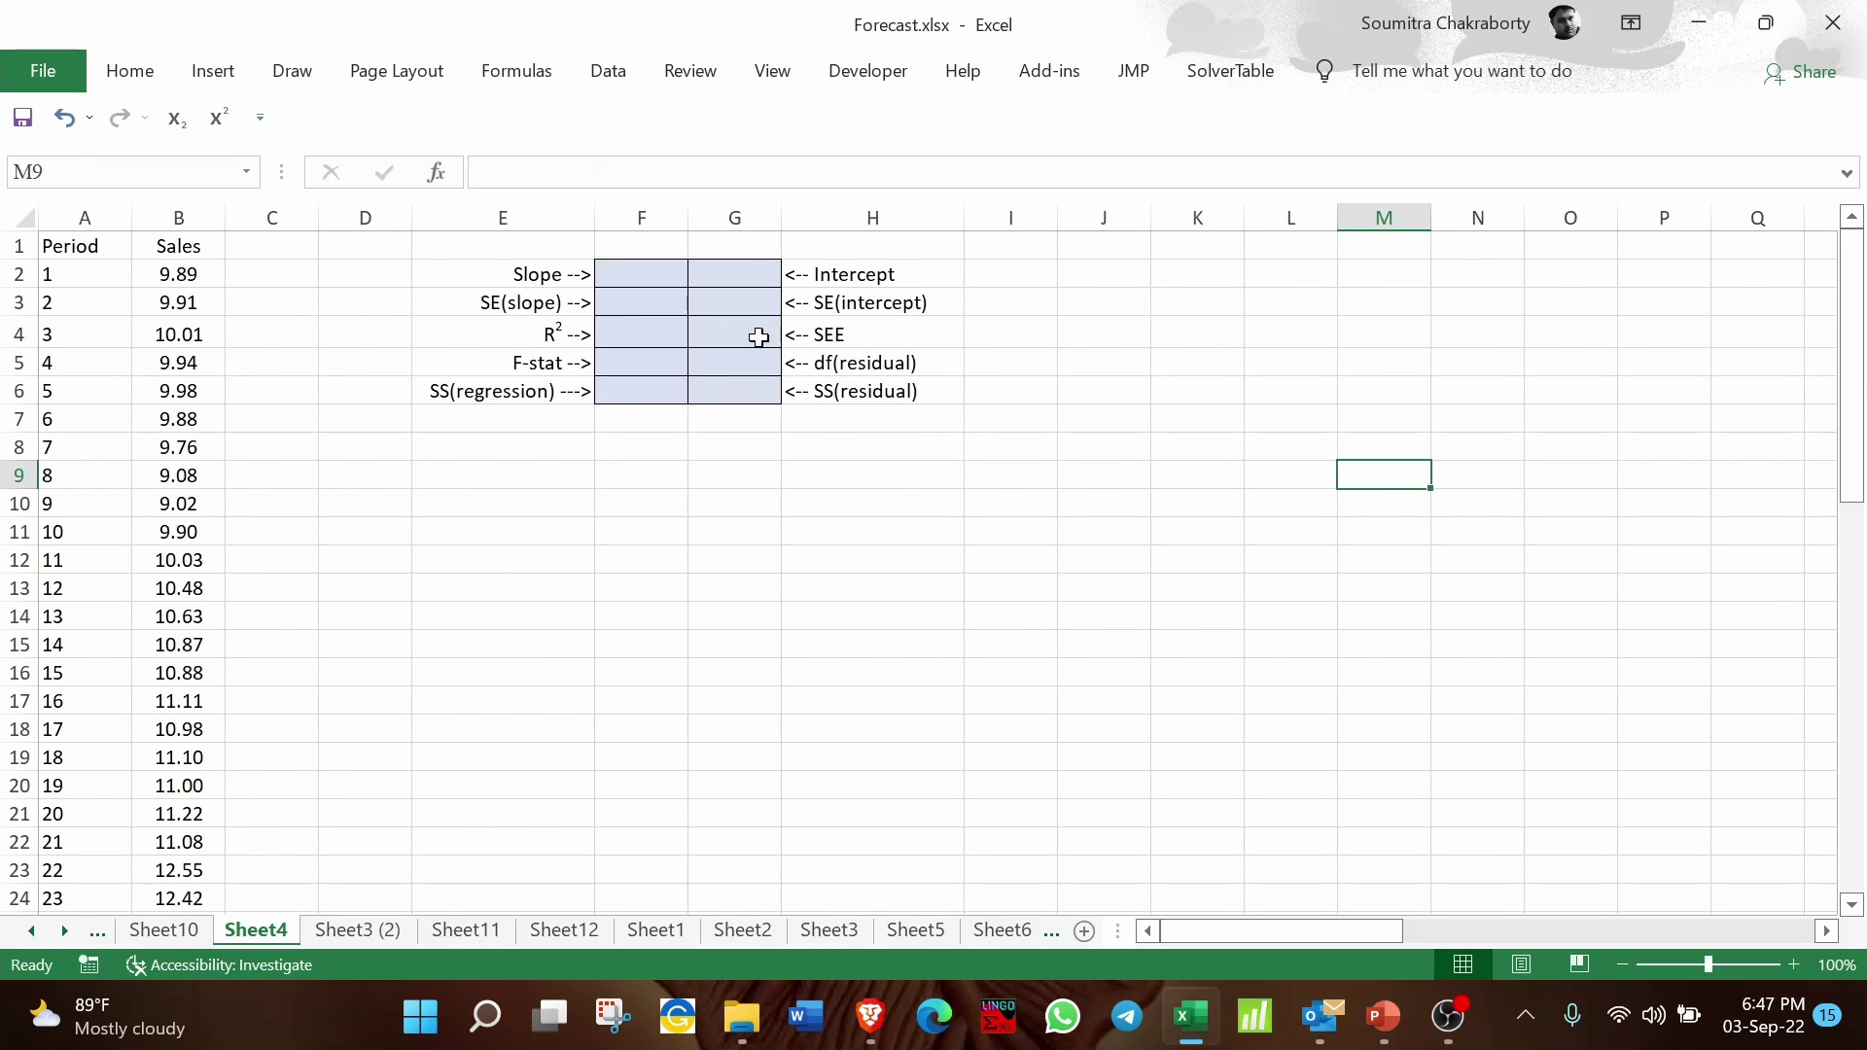
left_click_drag(525, 279, 895, 386)
left_click(1163, 362)
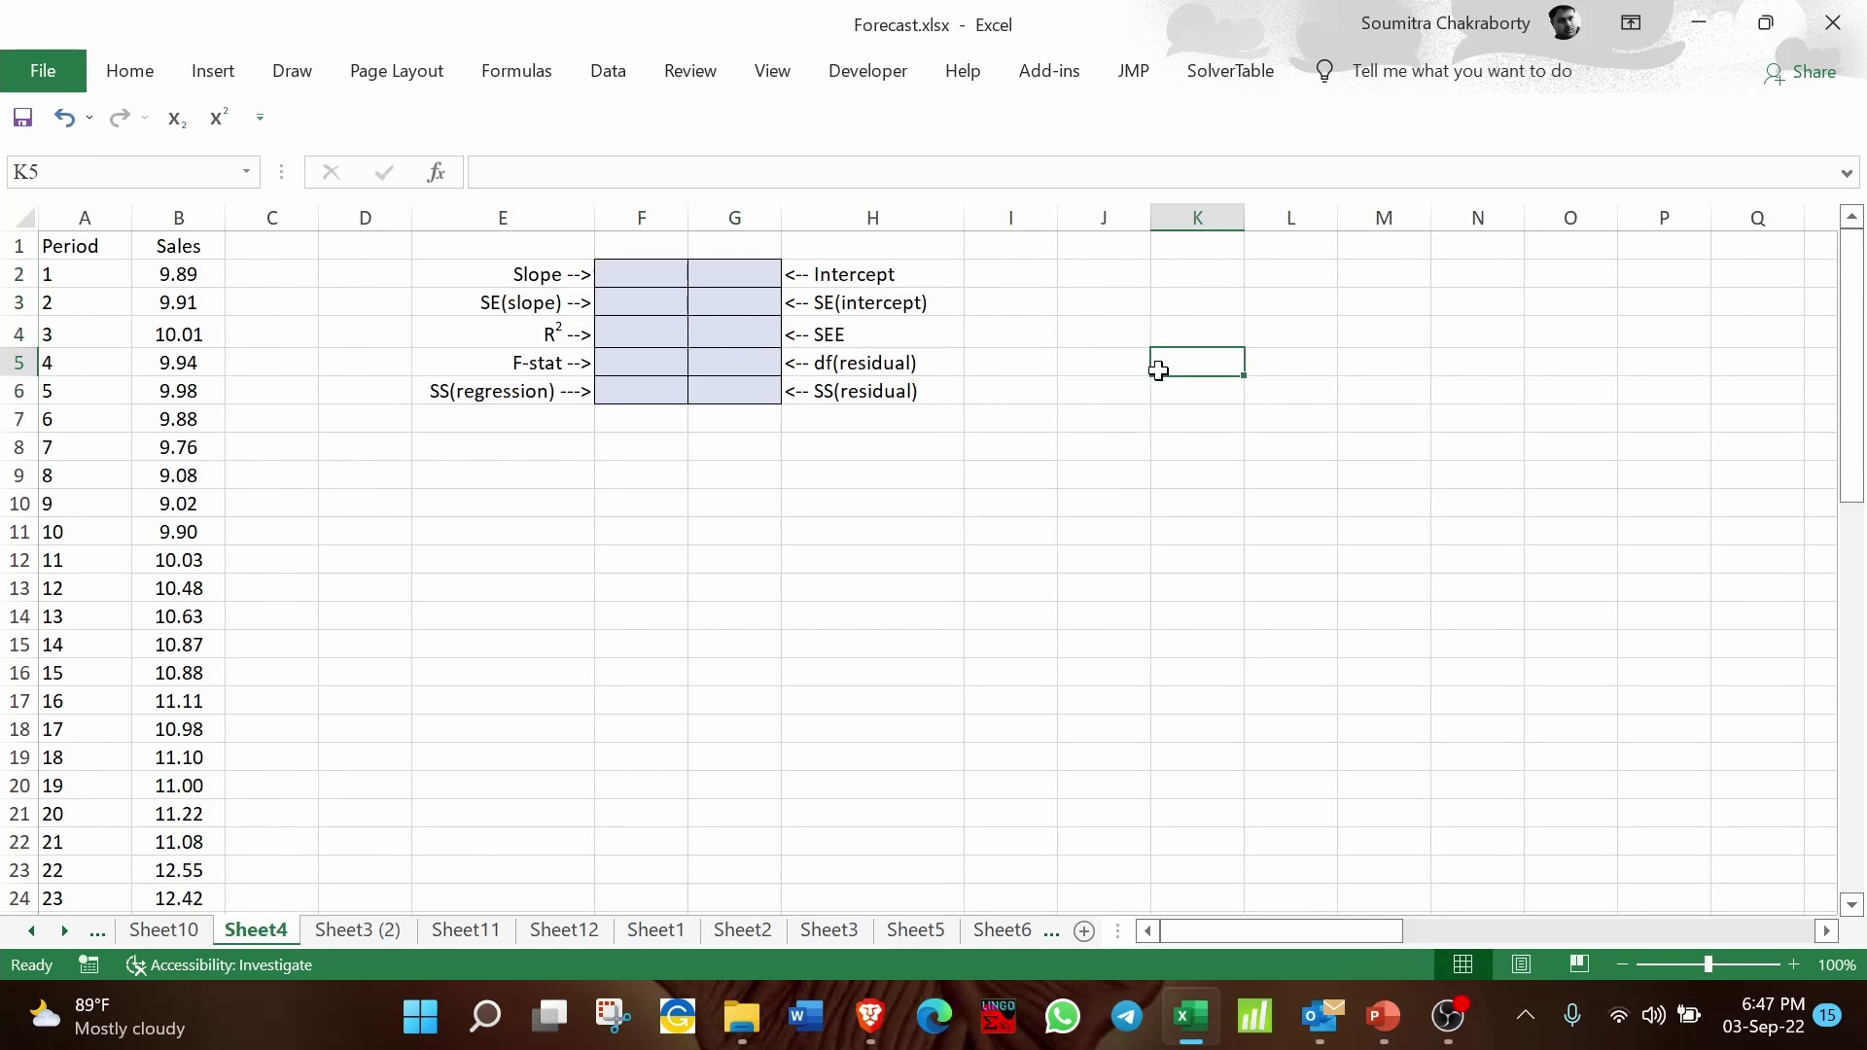
left_click(646, 276)
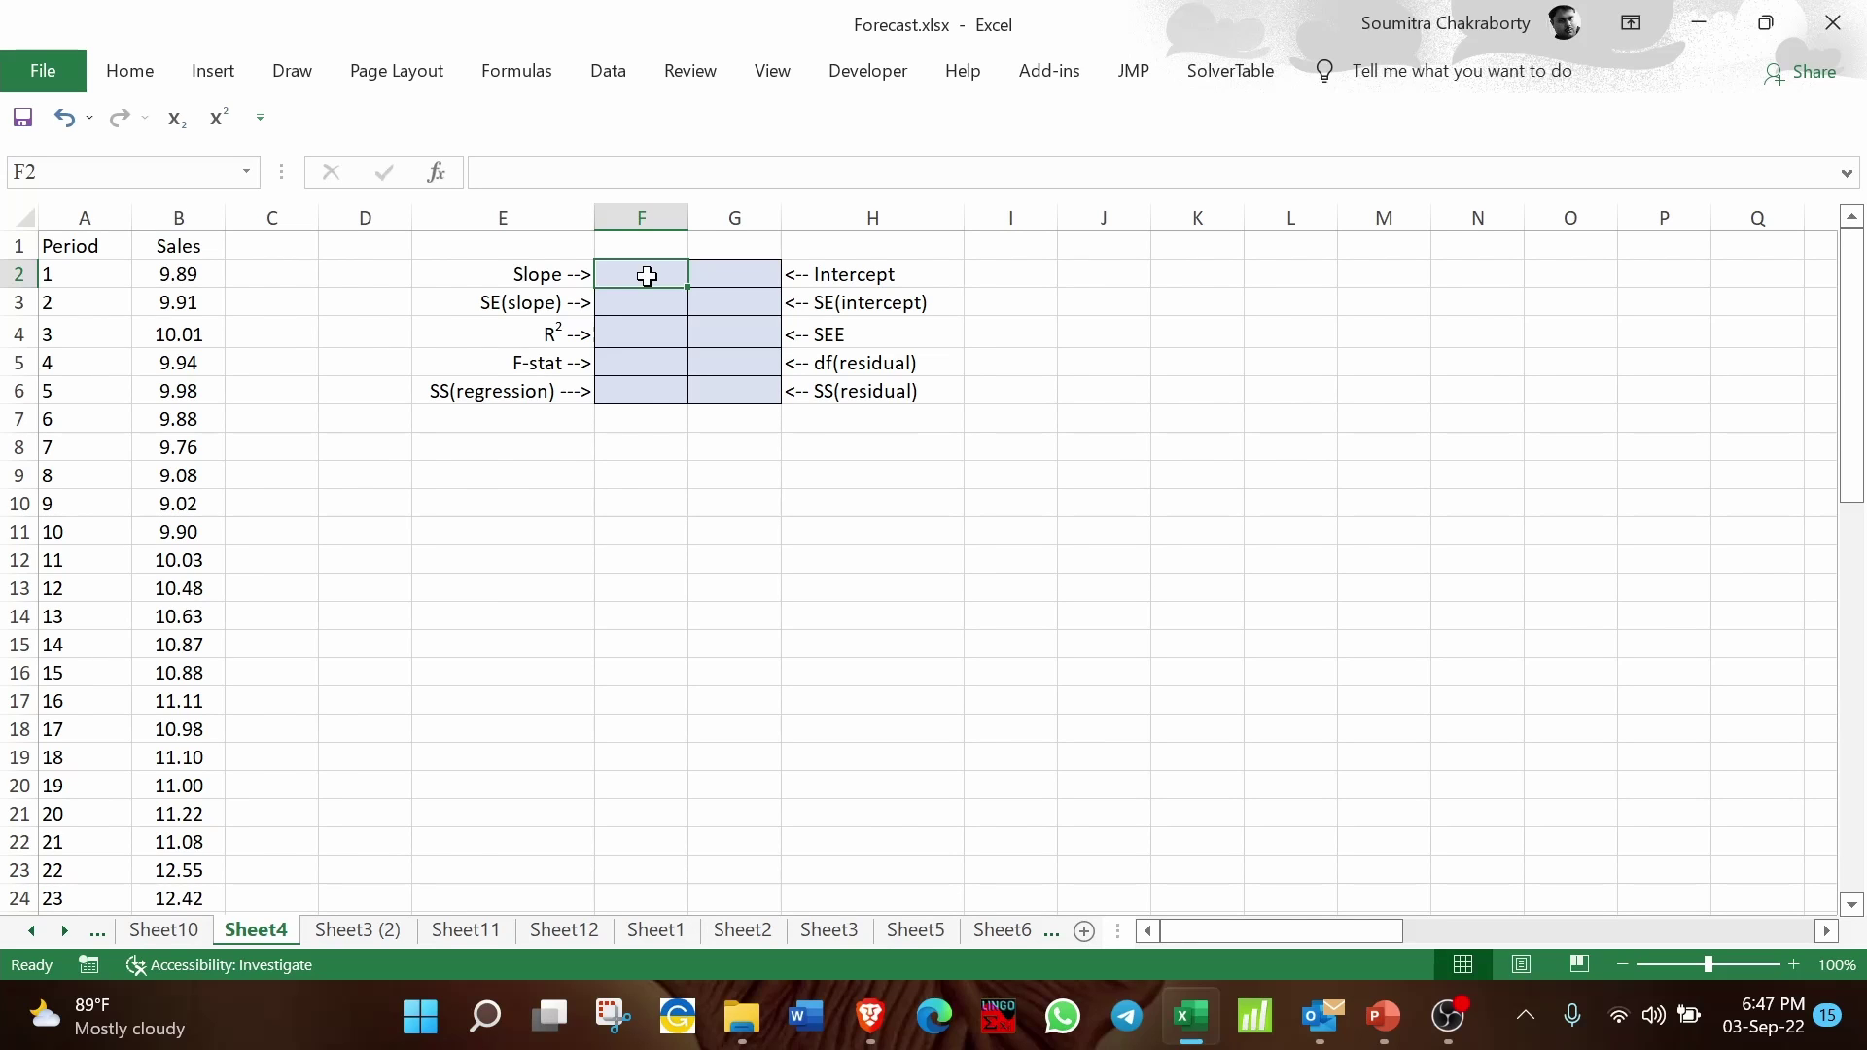
left_click(1173, 374)
left_click(1175, 386)
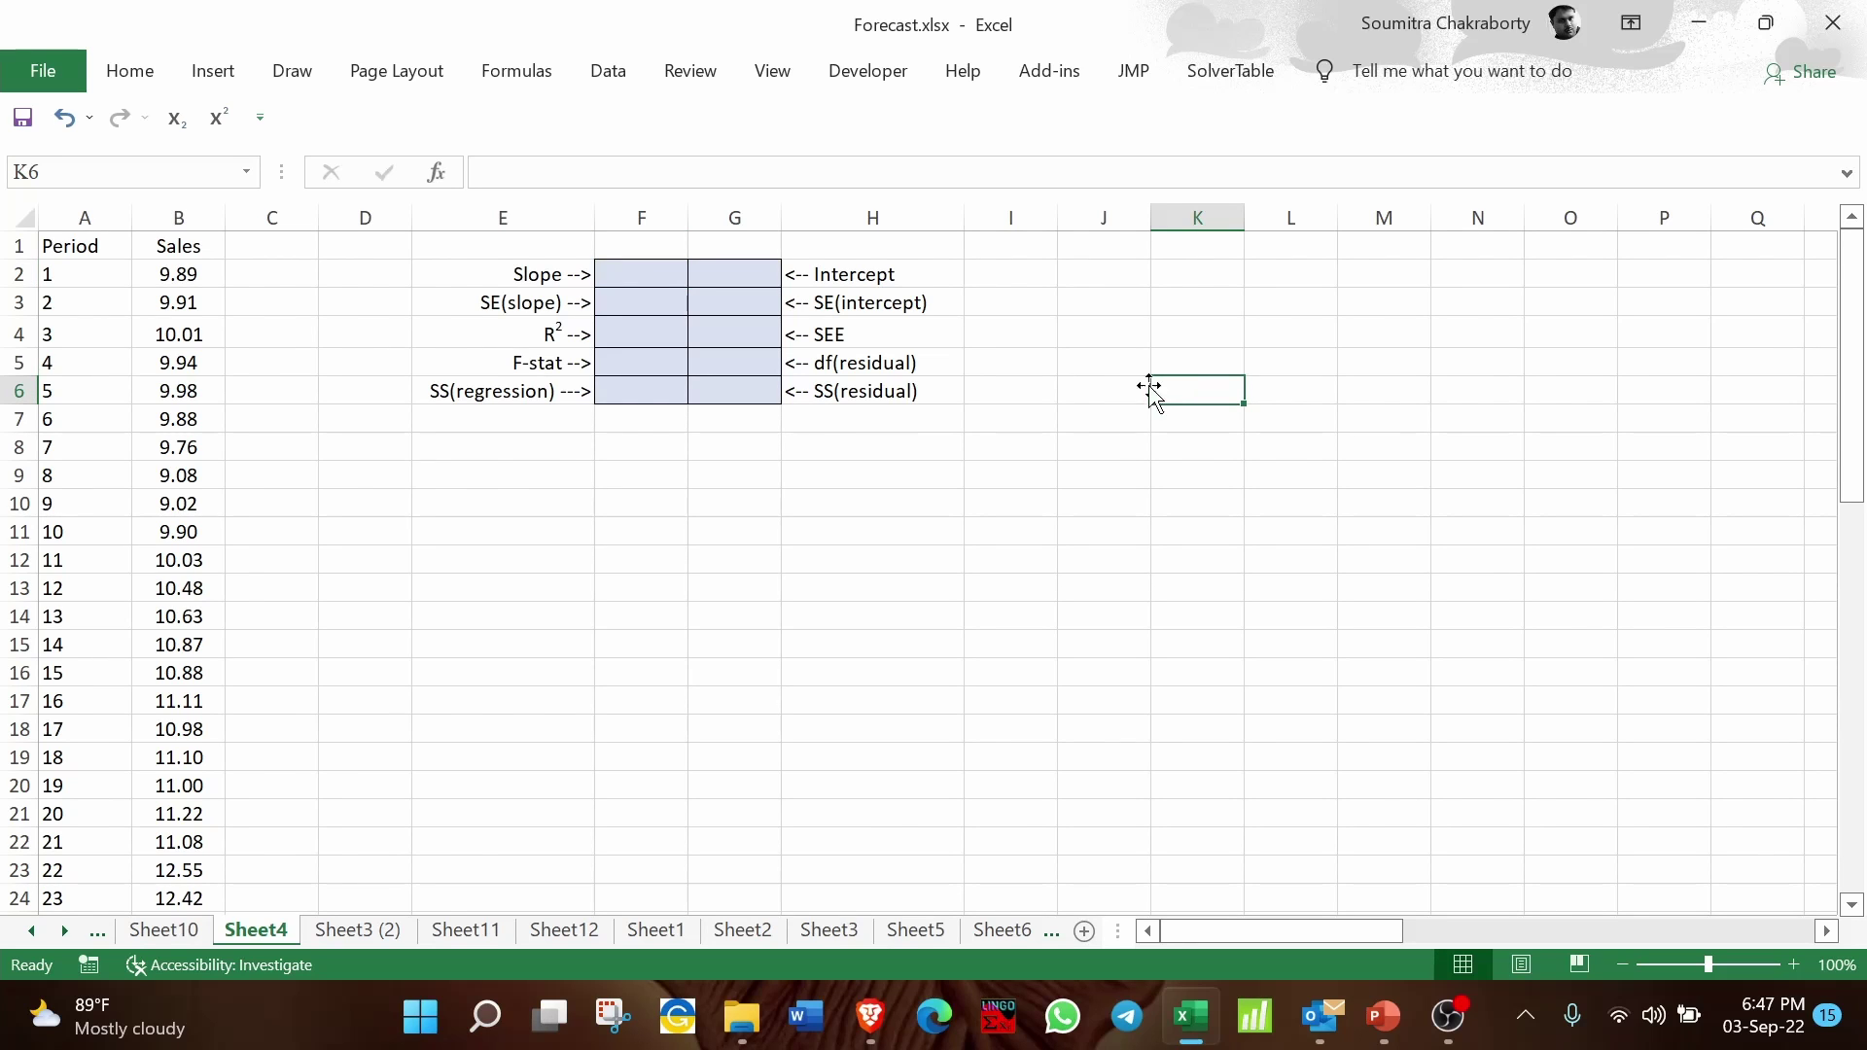
Step: Begin a LINEST formula across F2:G6 with Sales B2:B34 as the known y's and Period A2:A34 as the known x's
left_click(659, 283)
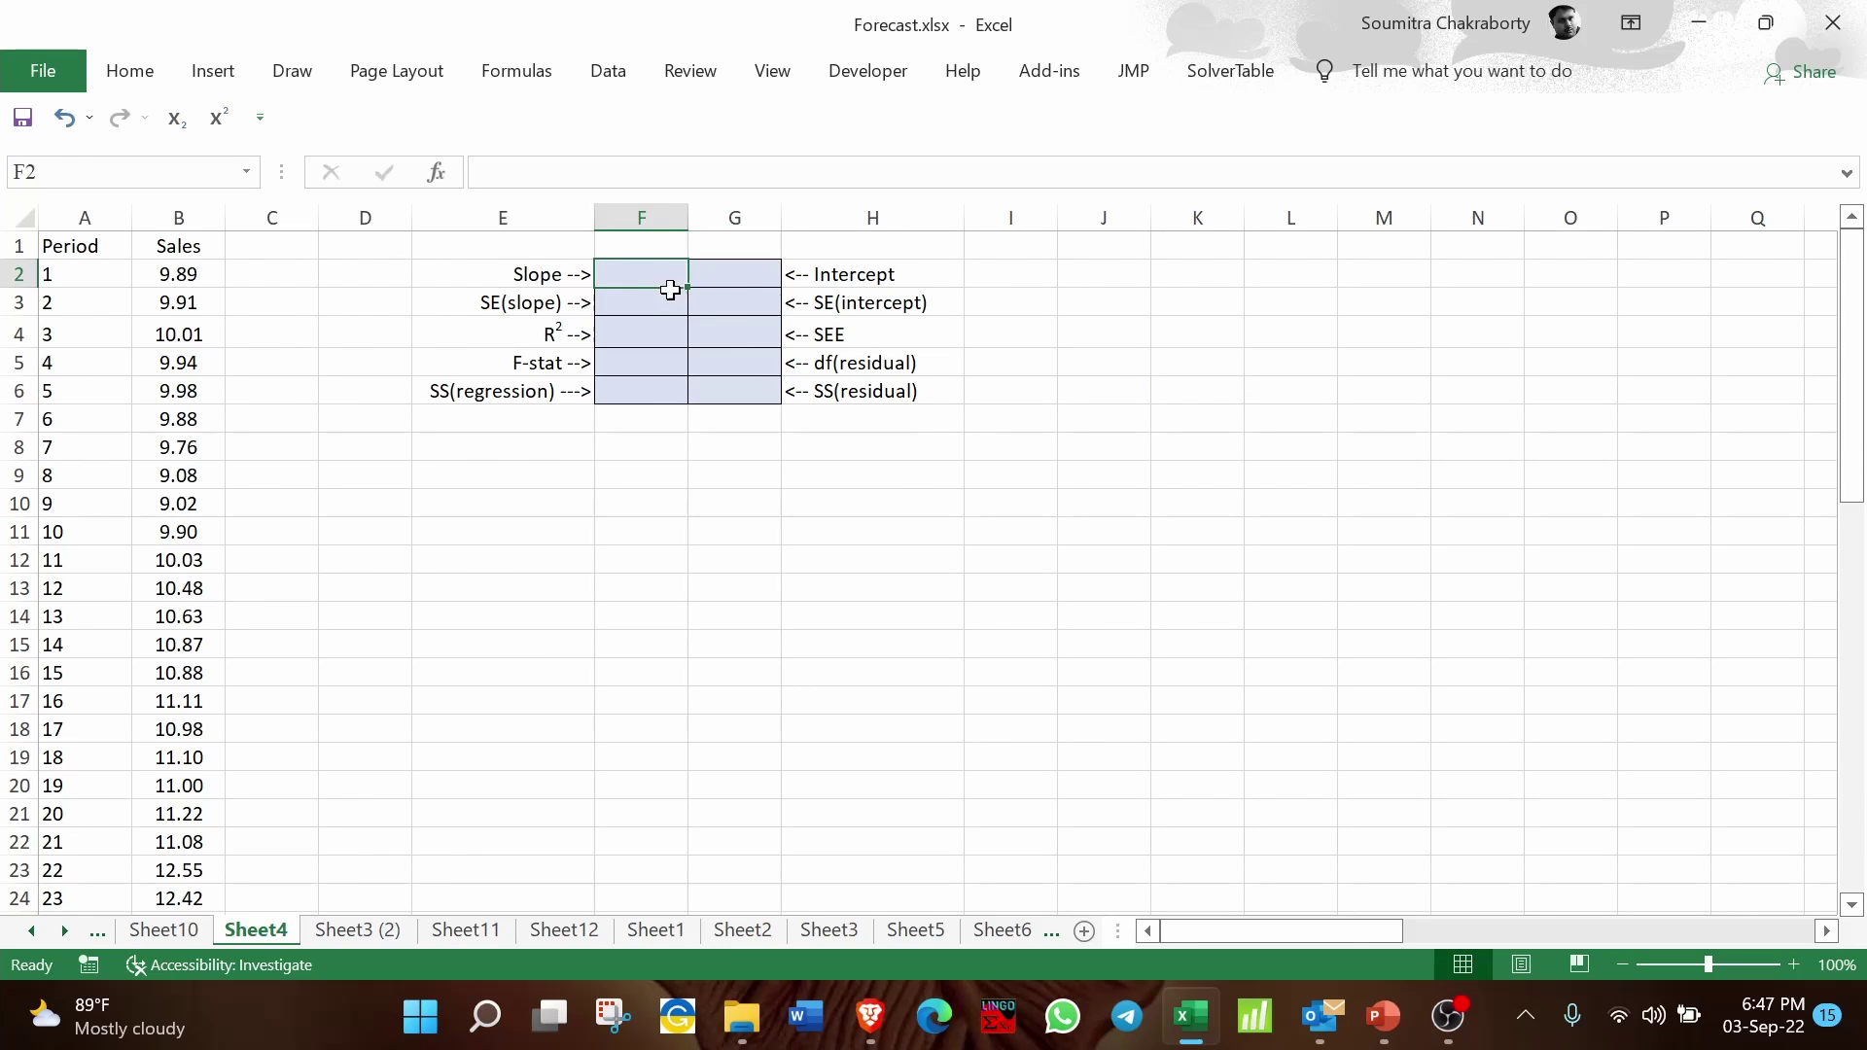
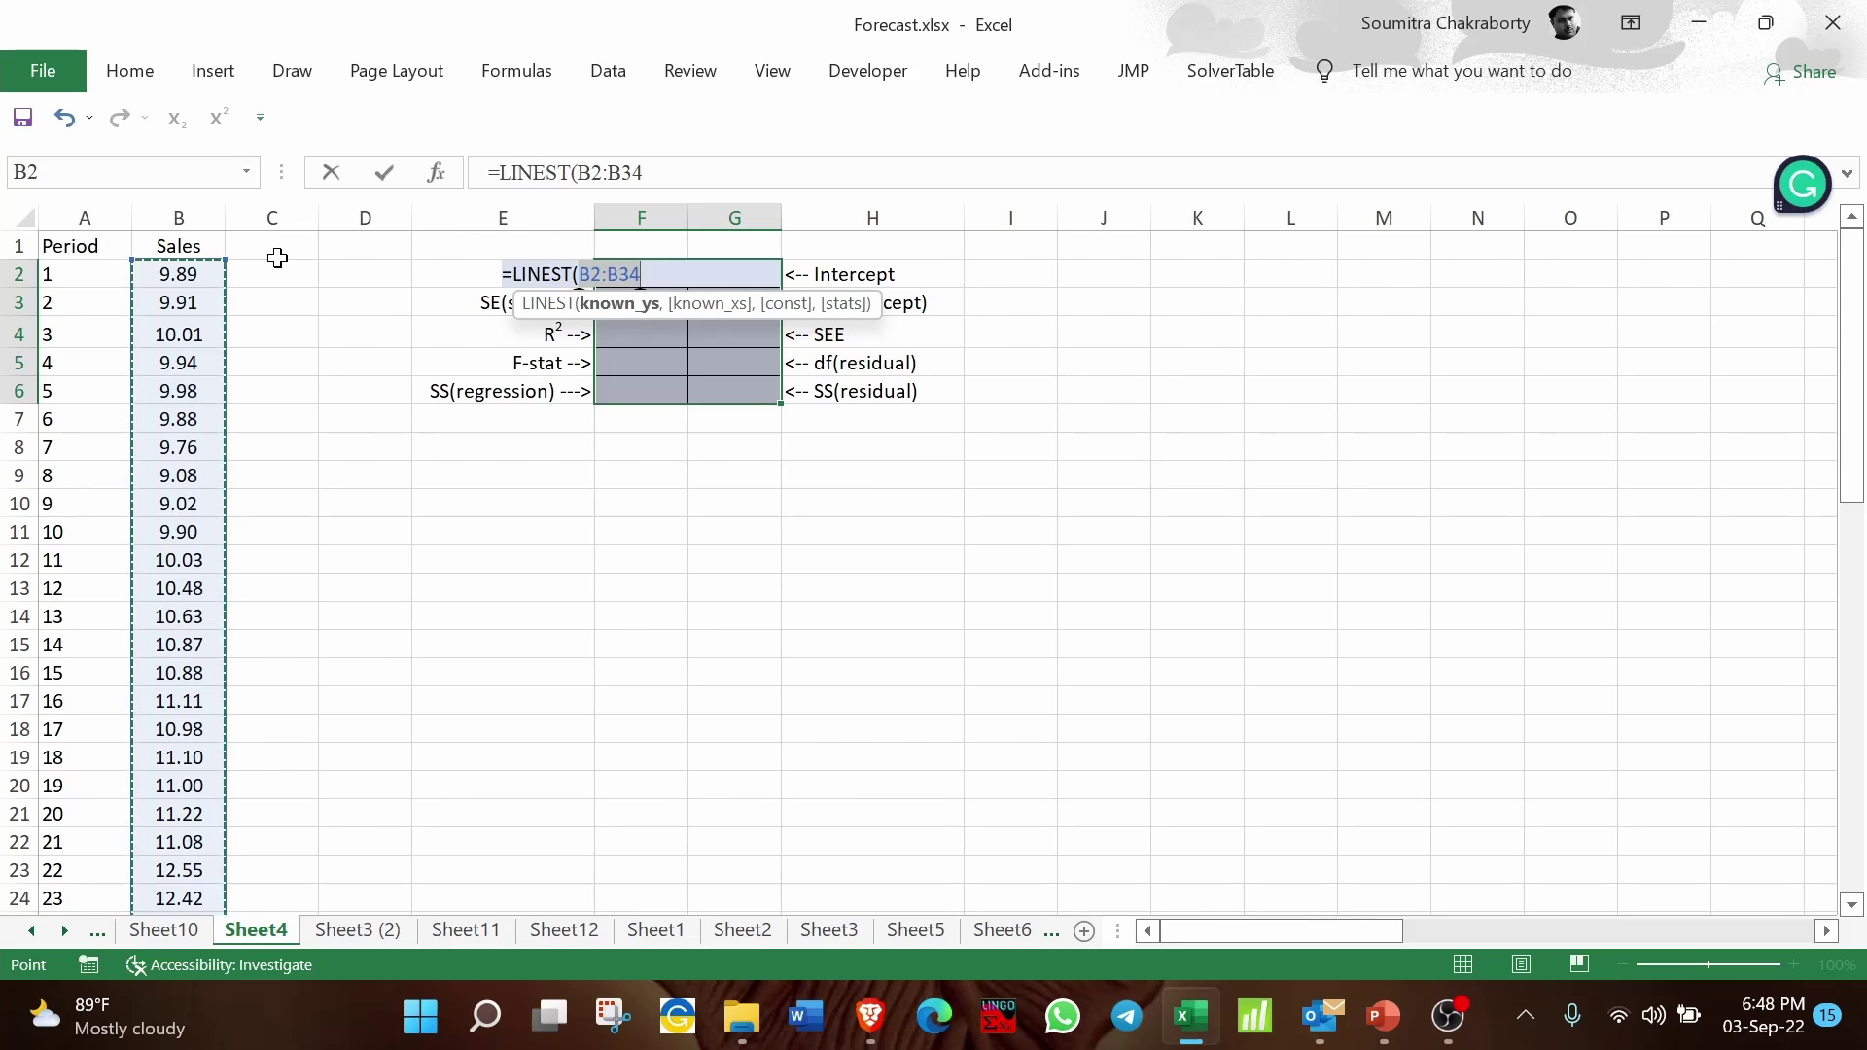
type(",")
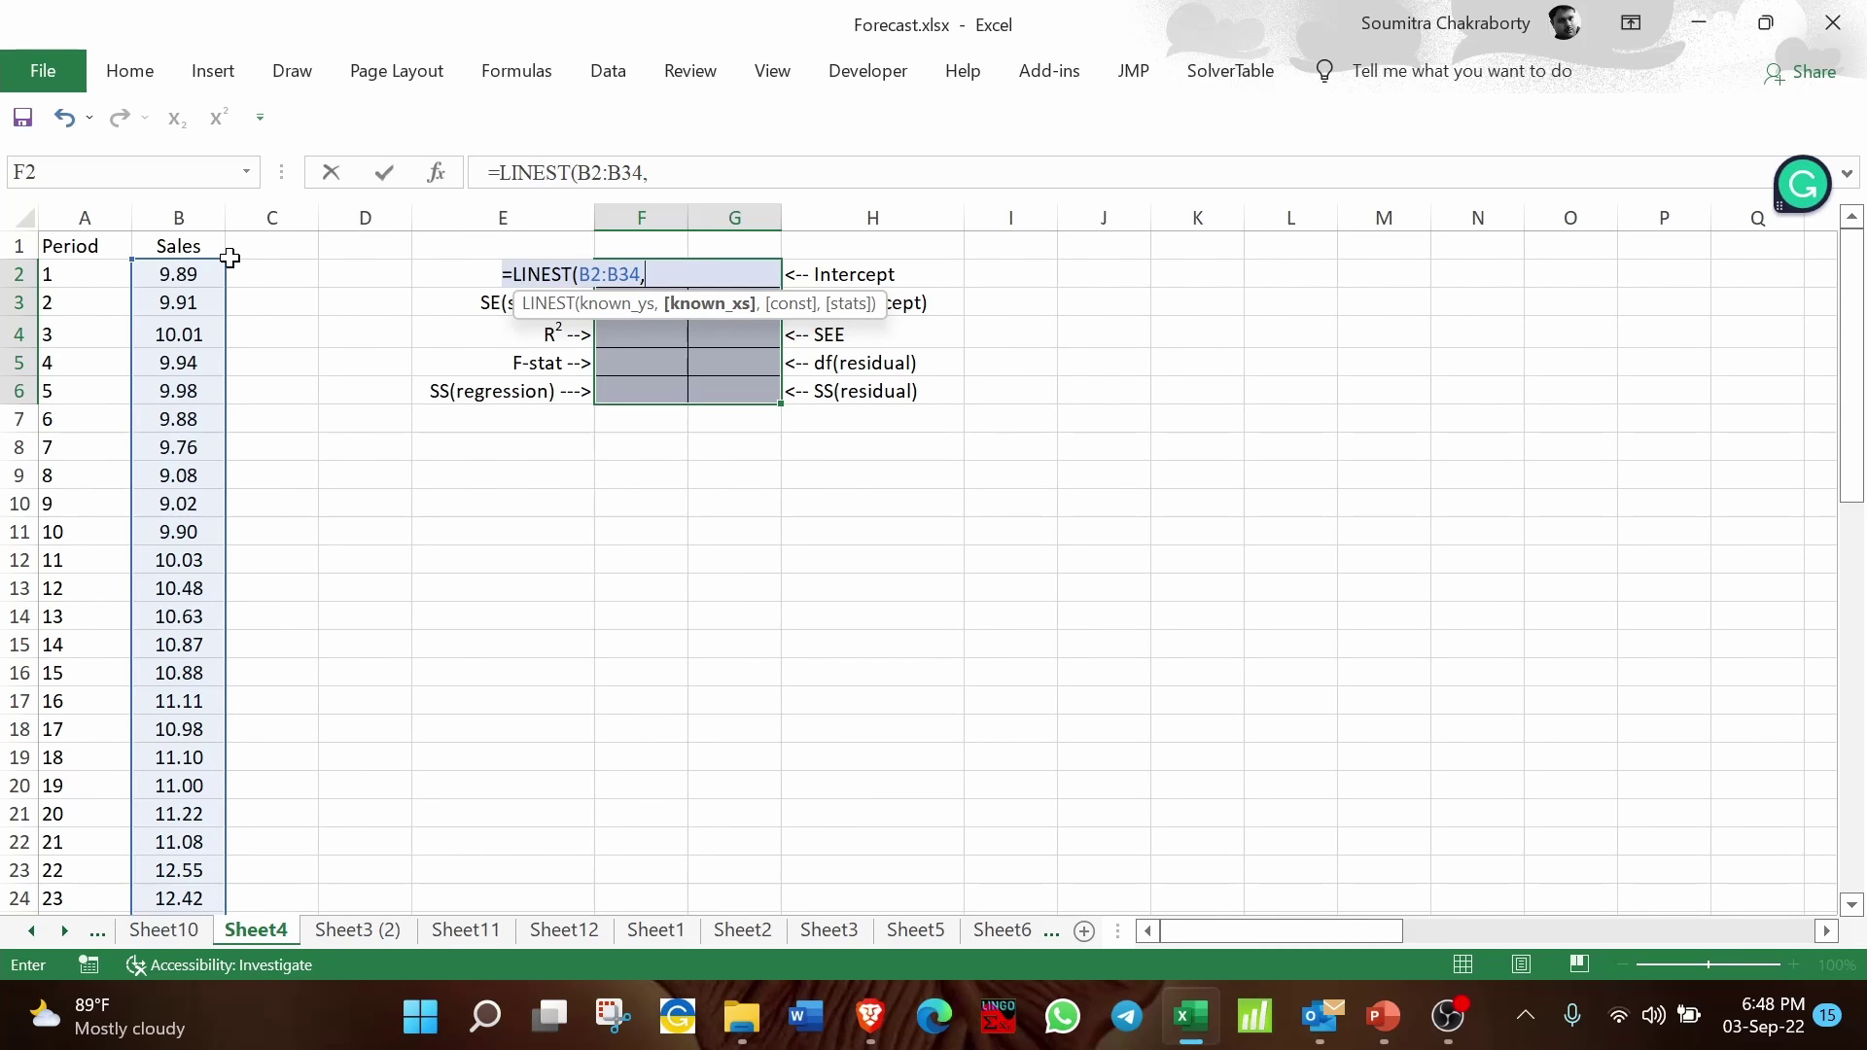
left_click(100, 276)
left_click_drag(100, 276, 97, 855)
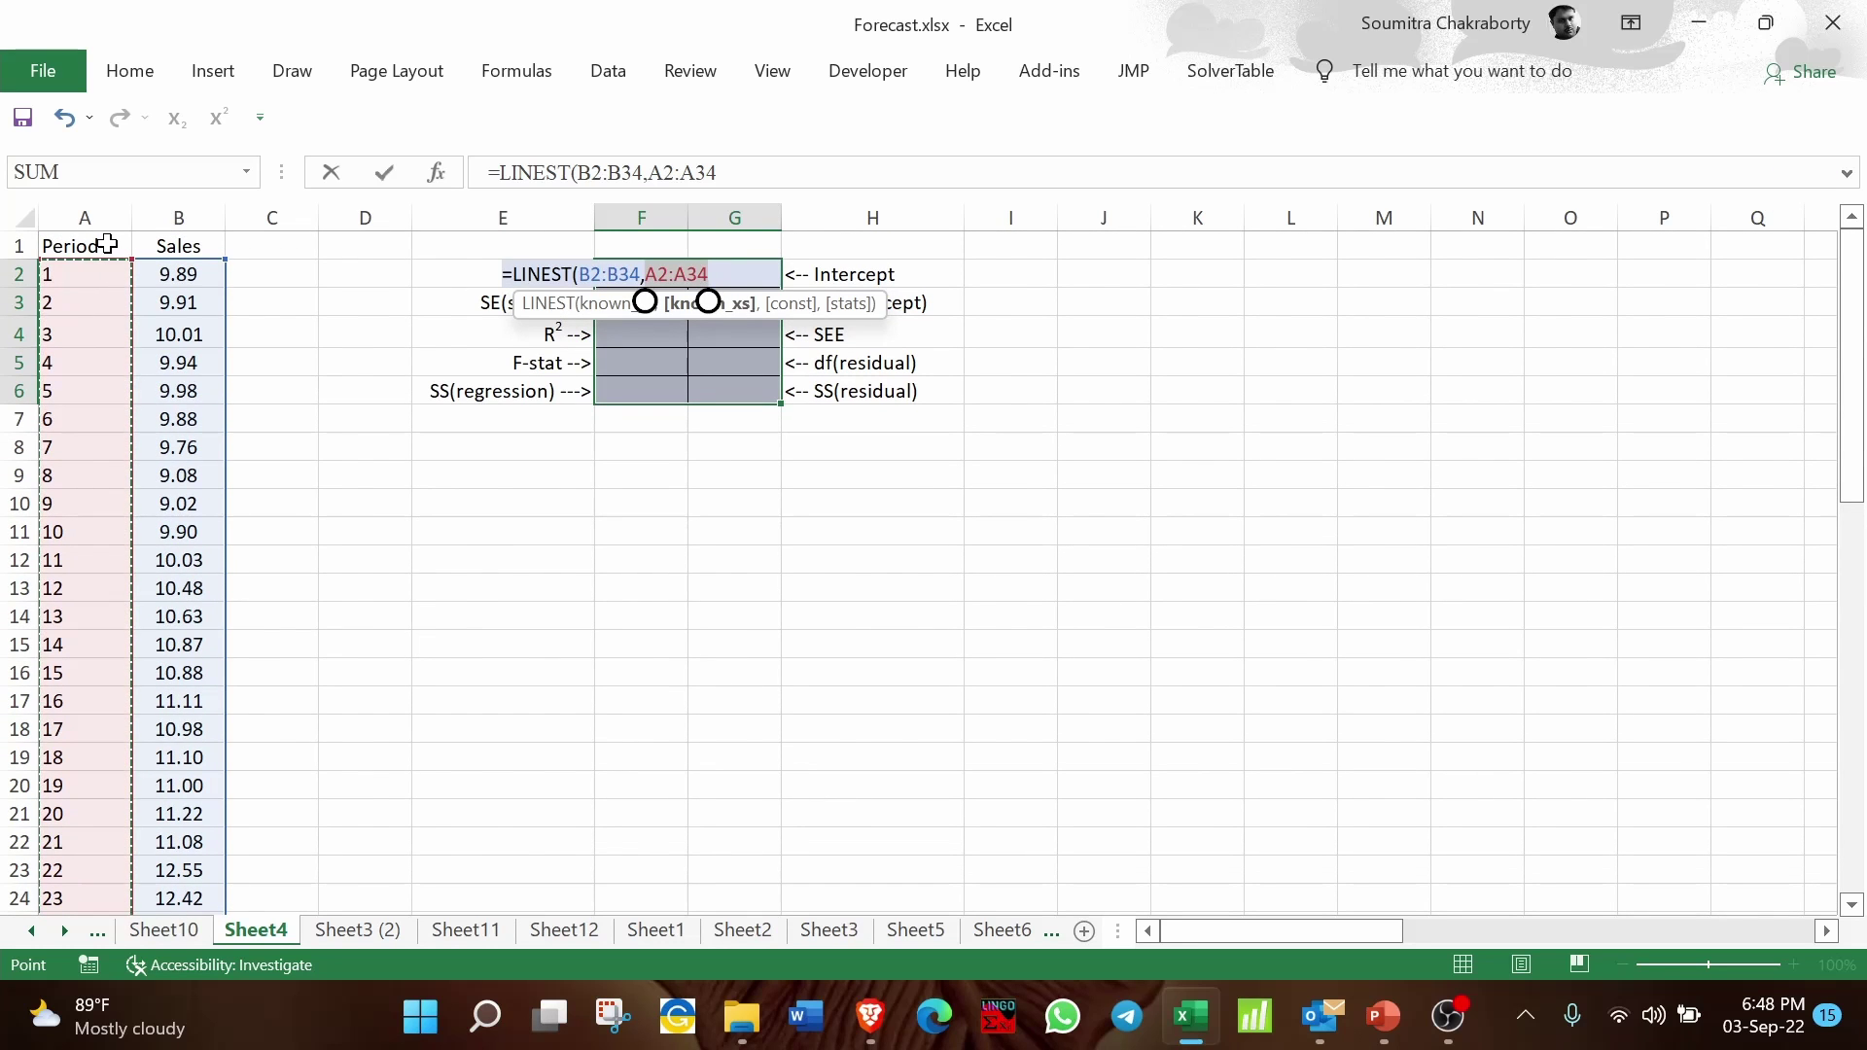
key("F2")
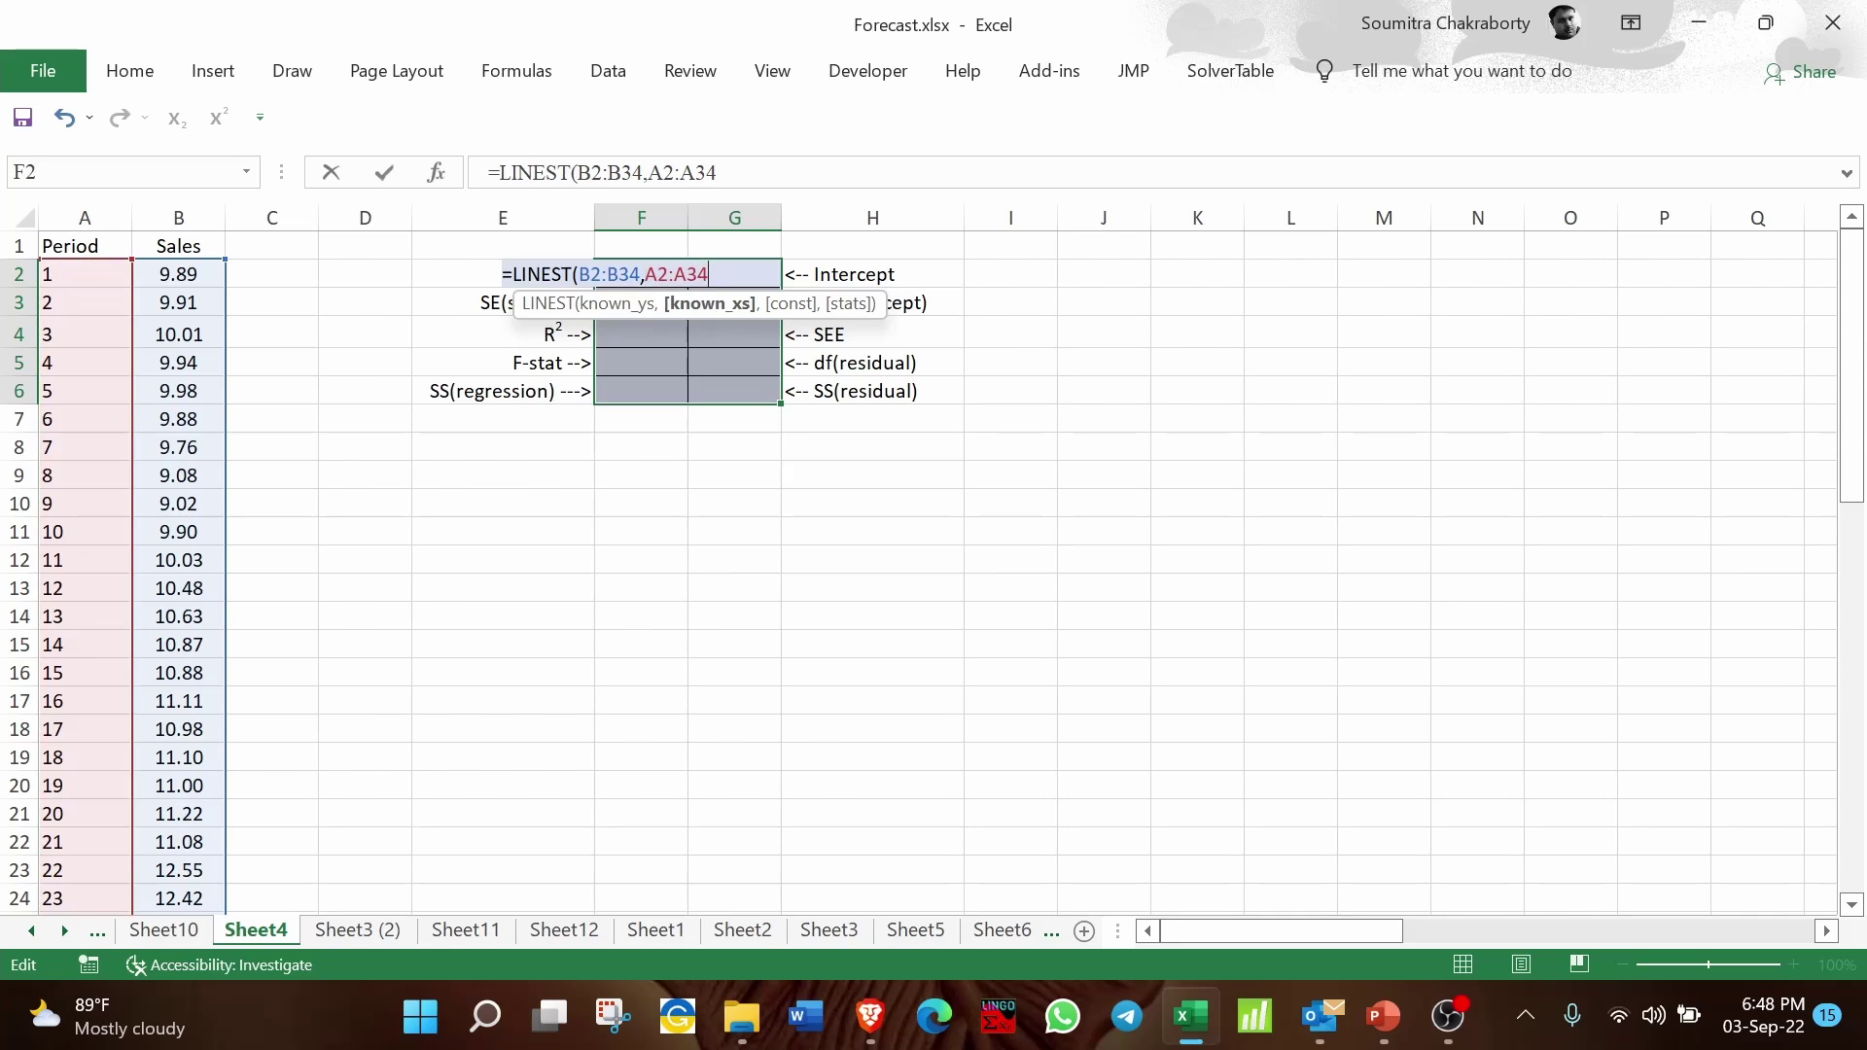
type(",")
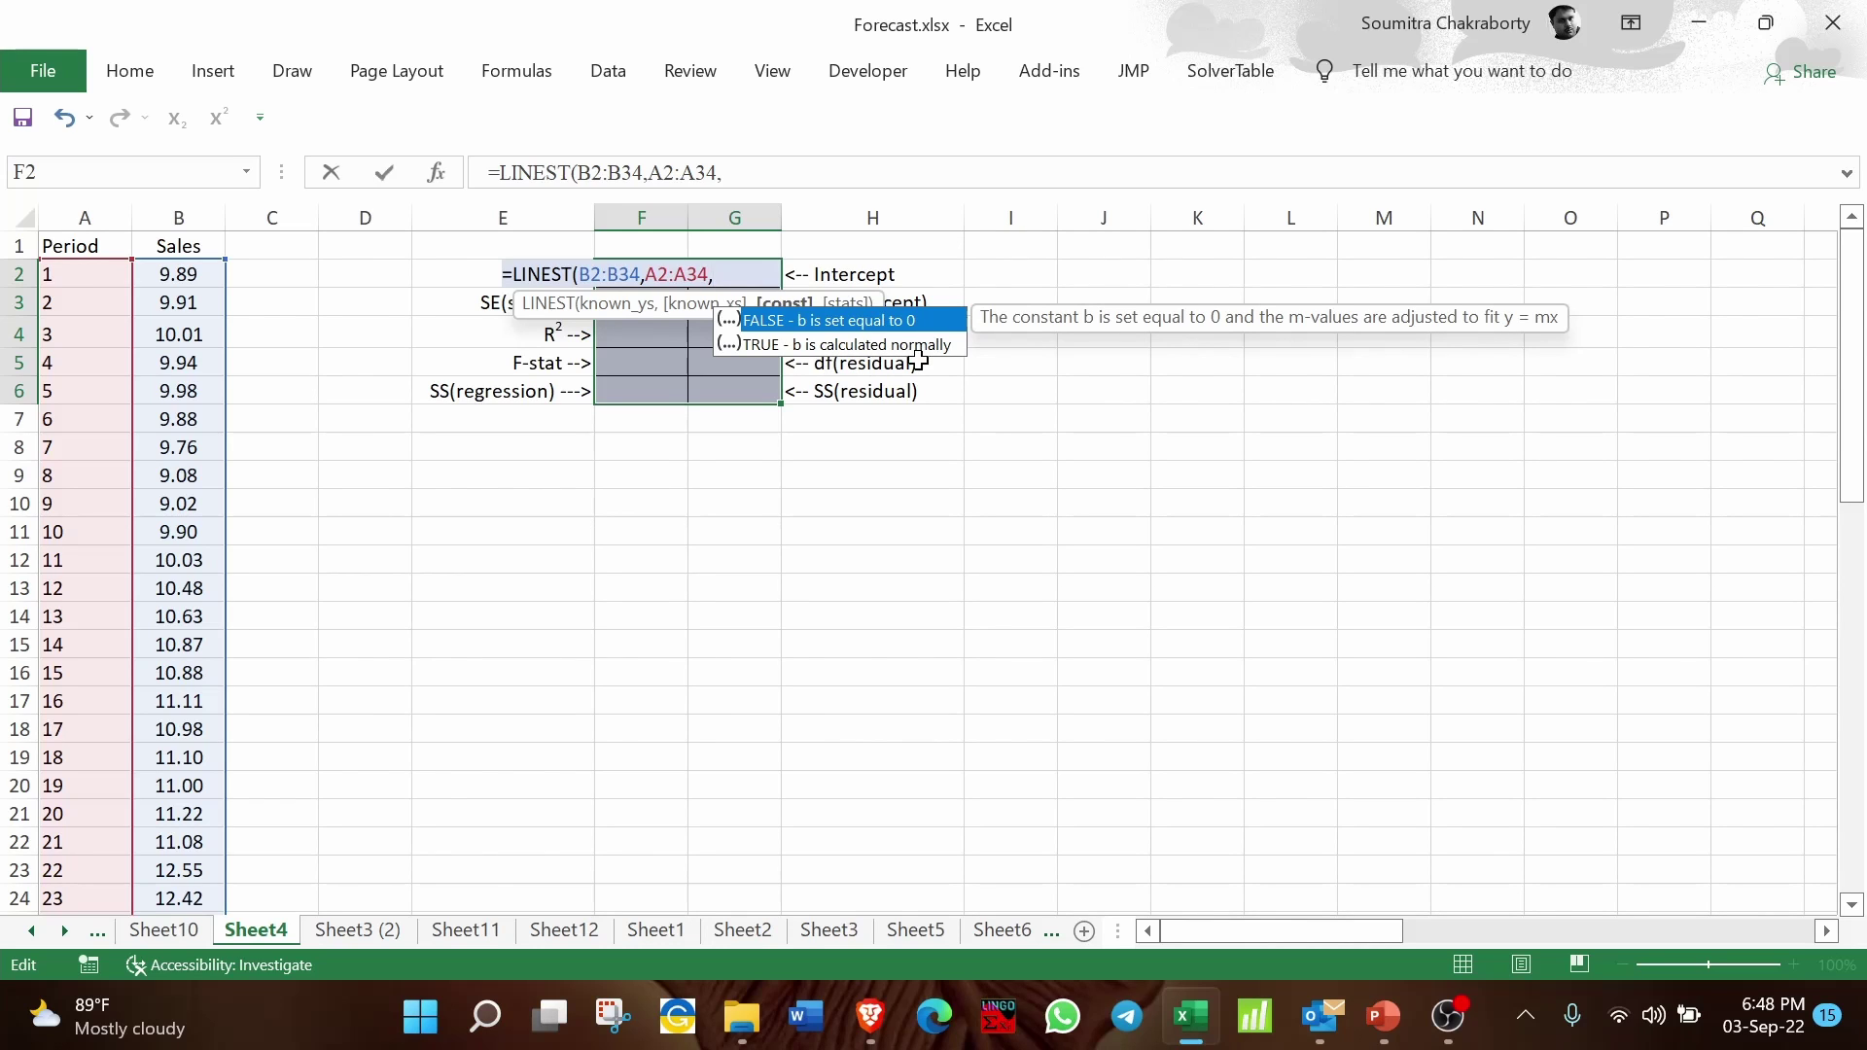
Step: Complete the LINEST formula with const TRUE and stats TRUE, and enter it as an array formula across F2:G6
left_click(860, 350)
double_click(860, 345)
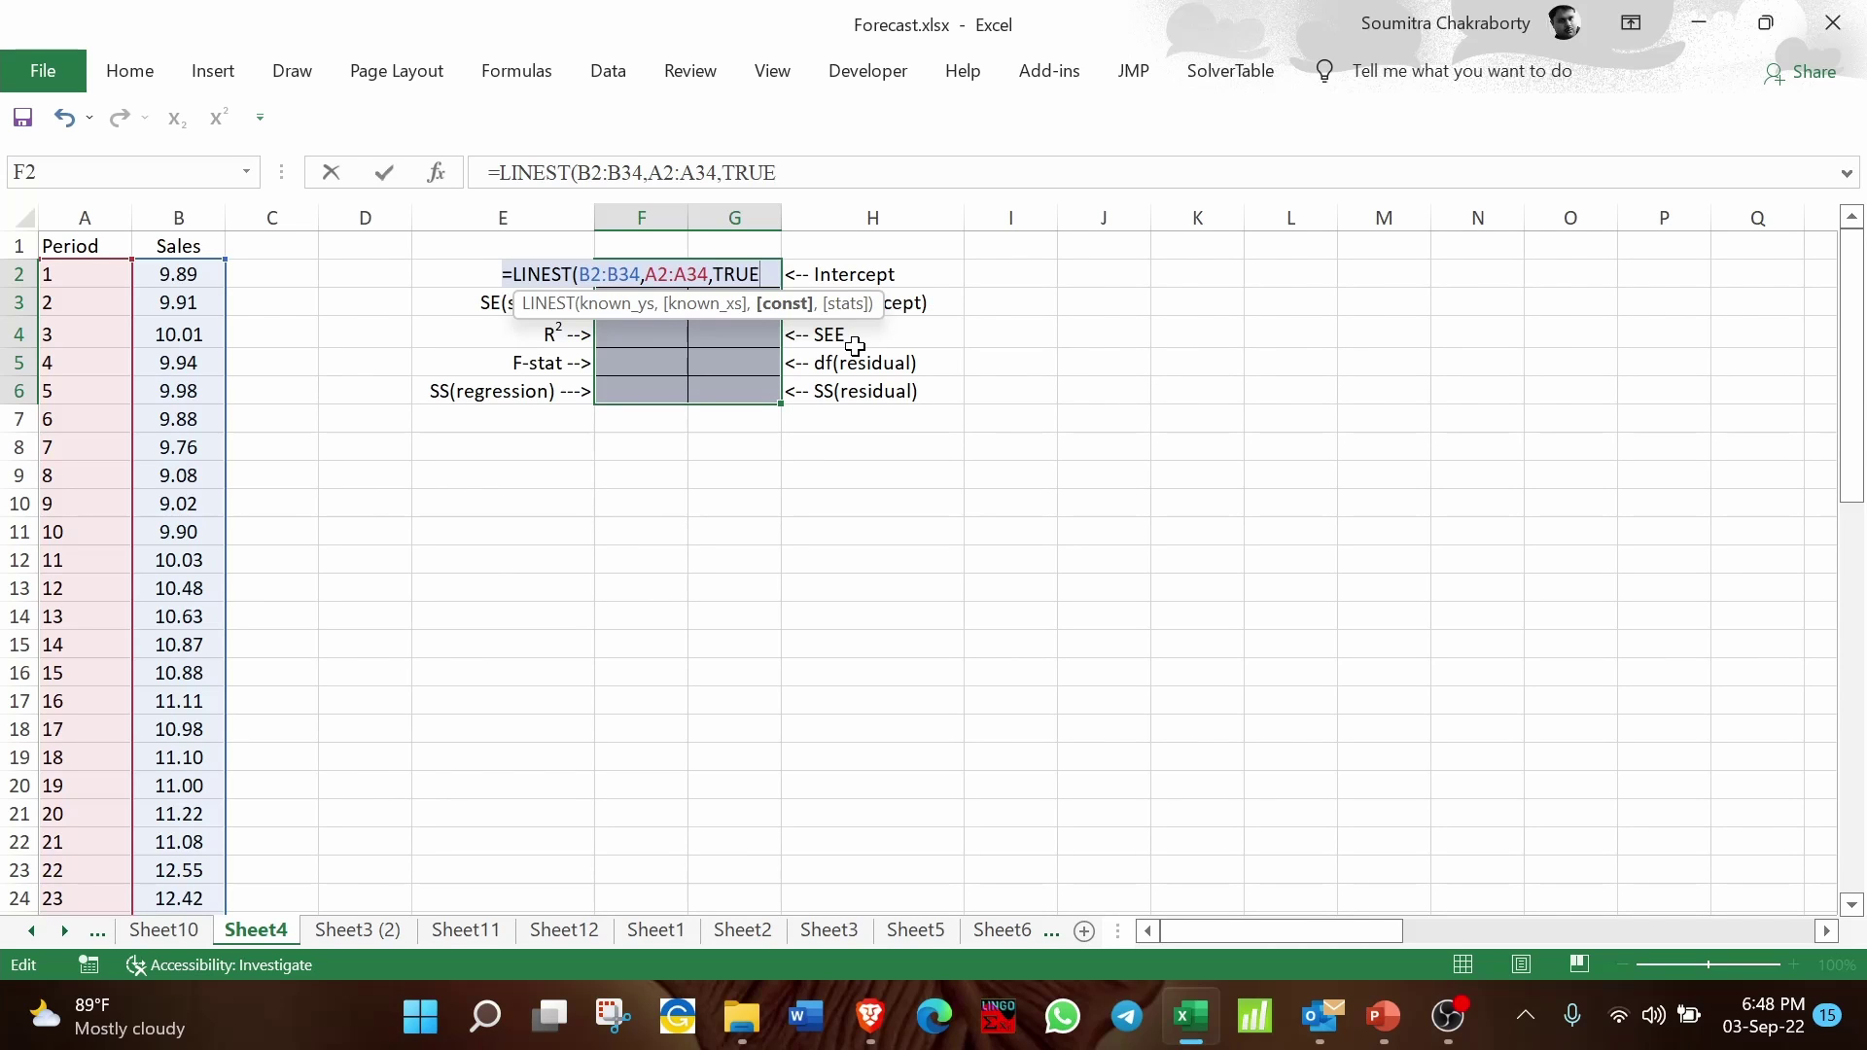
type(",")
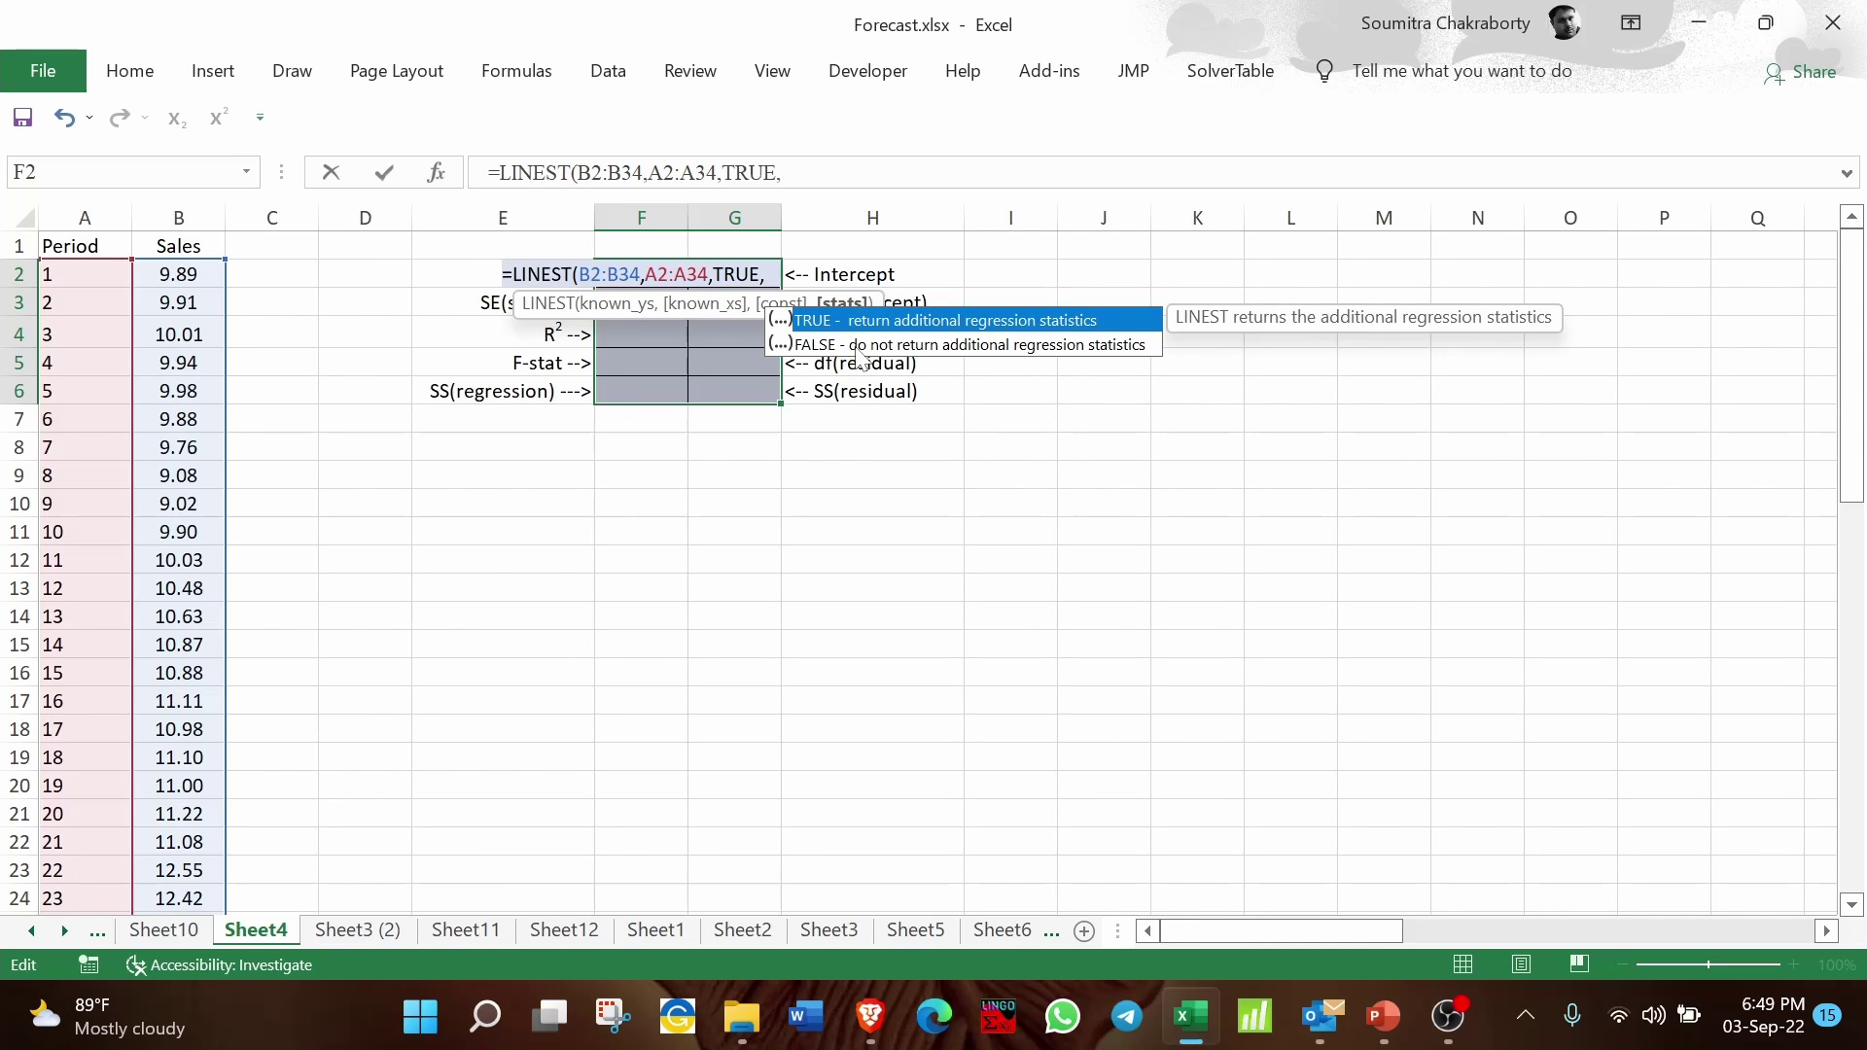
key("Tab")
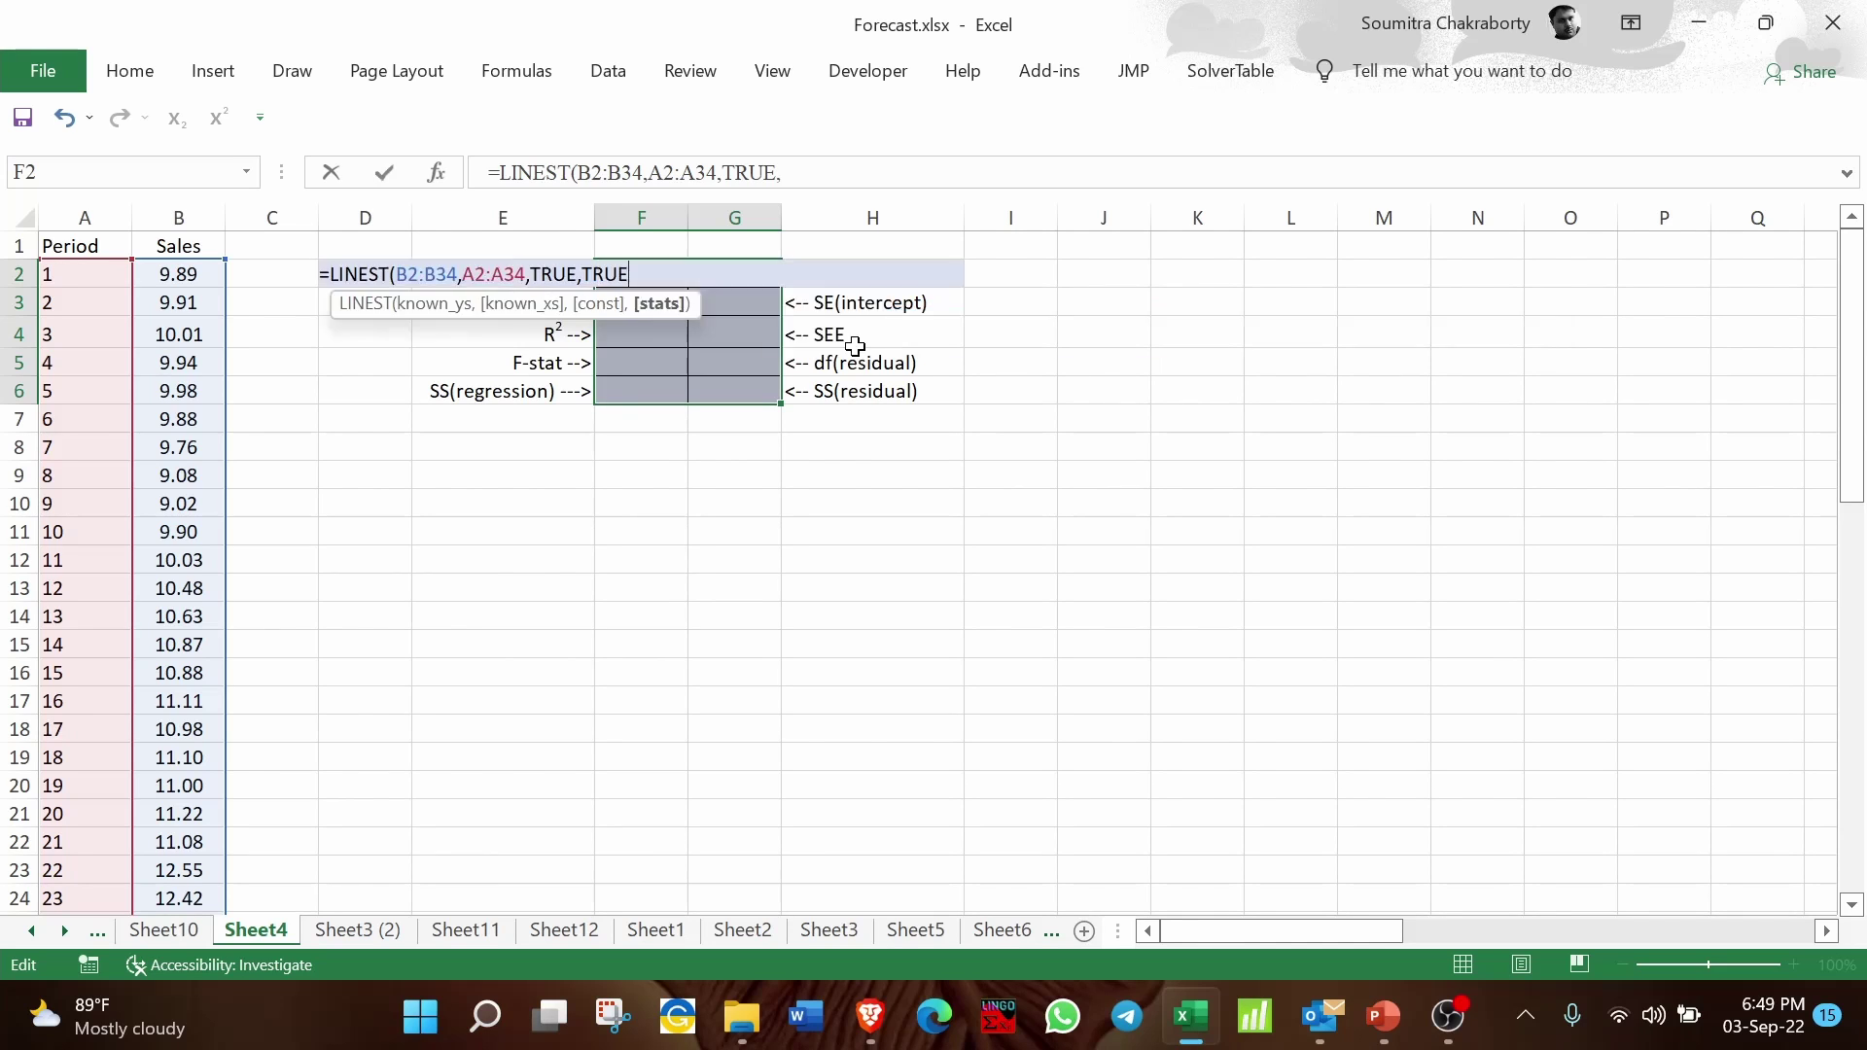
type(")")
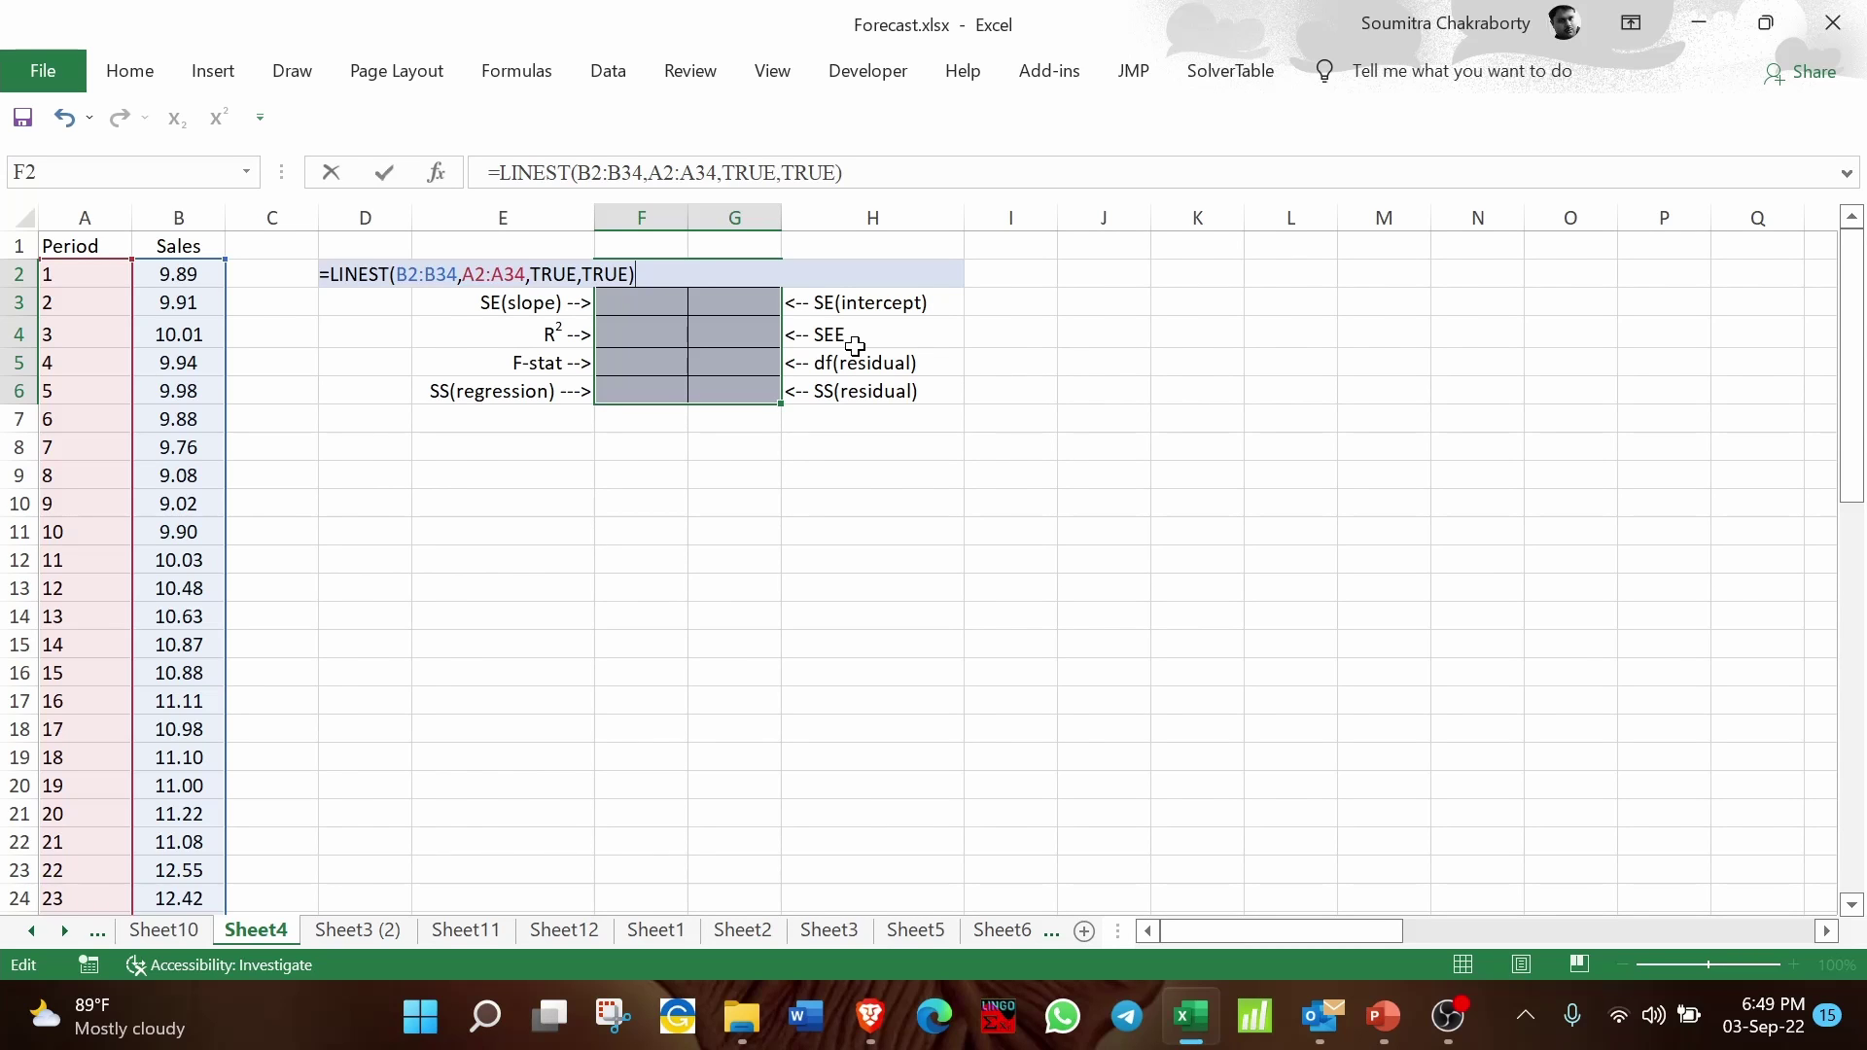
key("ctrl+shift+Return")
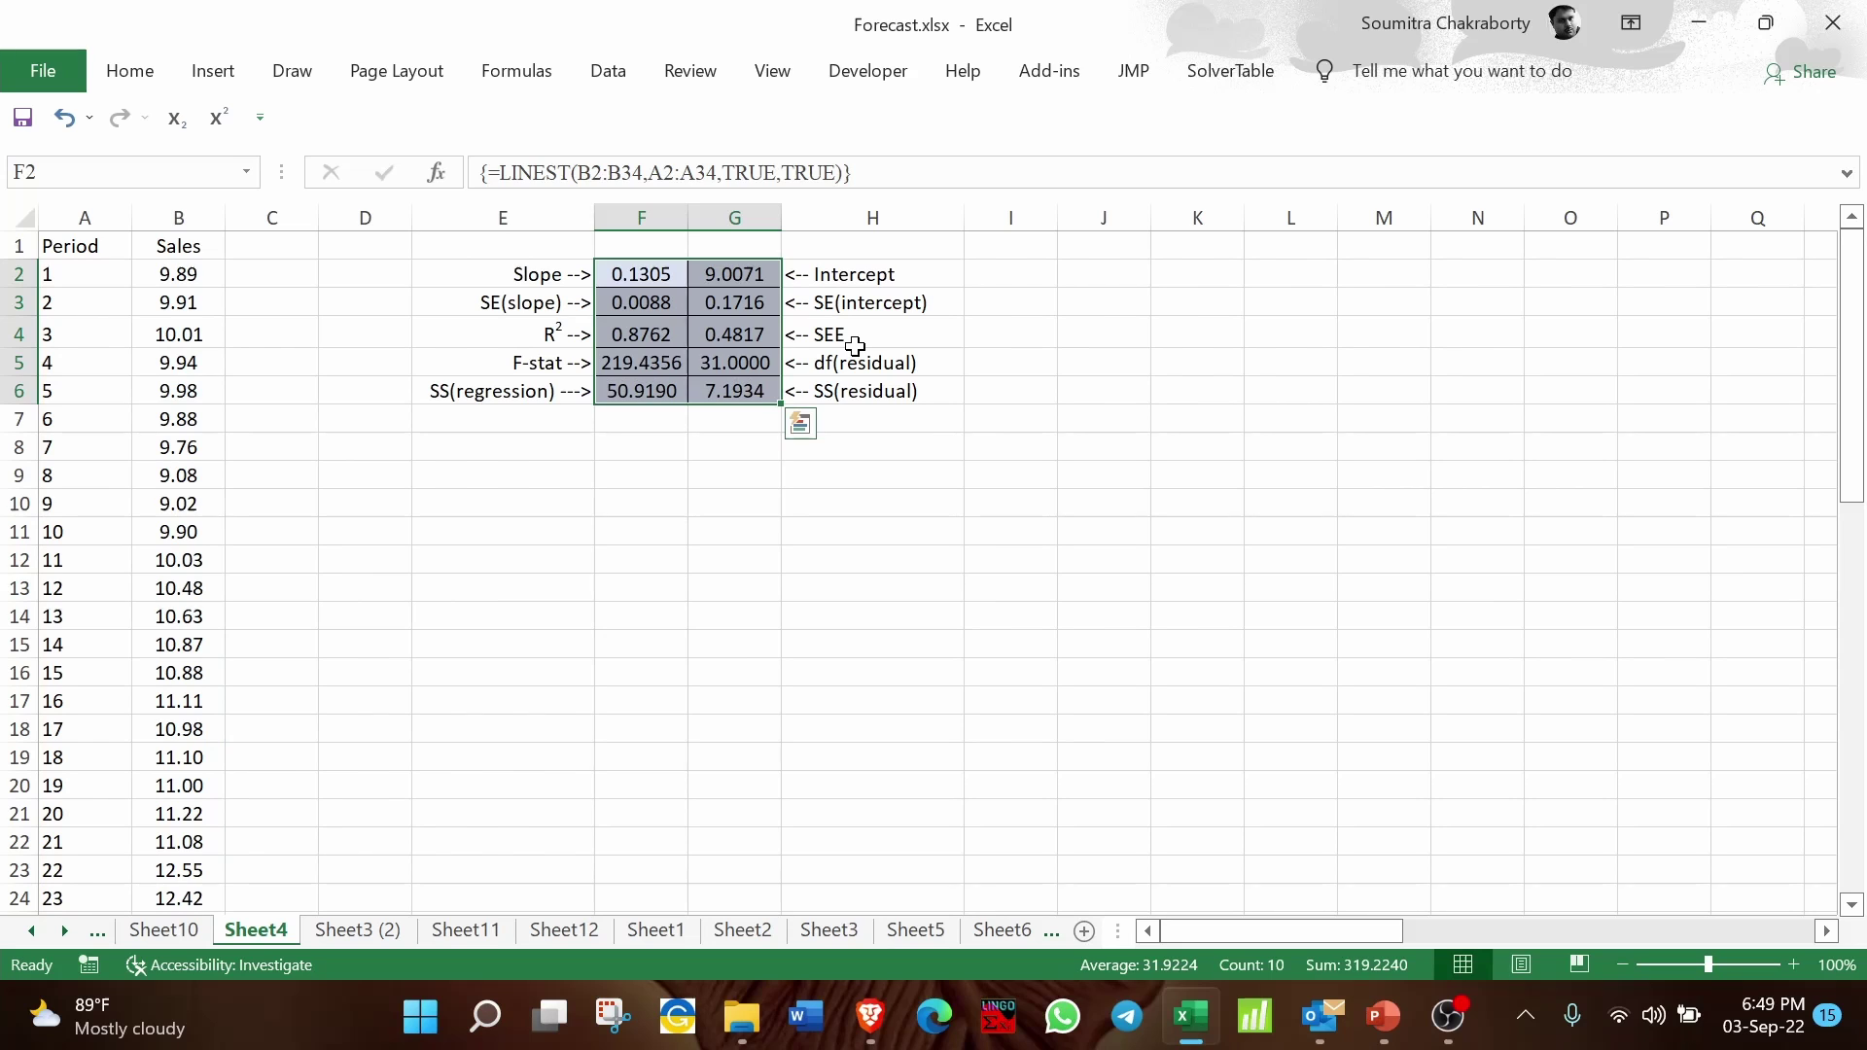
Step: Examine each LINEST statistic in F2:G6 against its label, from slope and intercept through R², SEE and F-stat to the sums of squares
left_click(1070, 336)
left_click(647, 268)
left_click_drag(647, 268, 749, 394)
left_click(1128, 390)
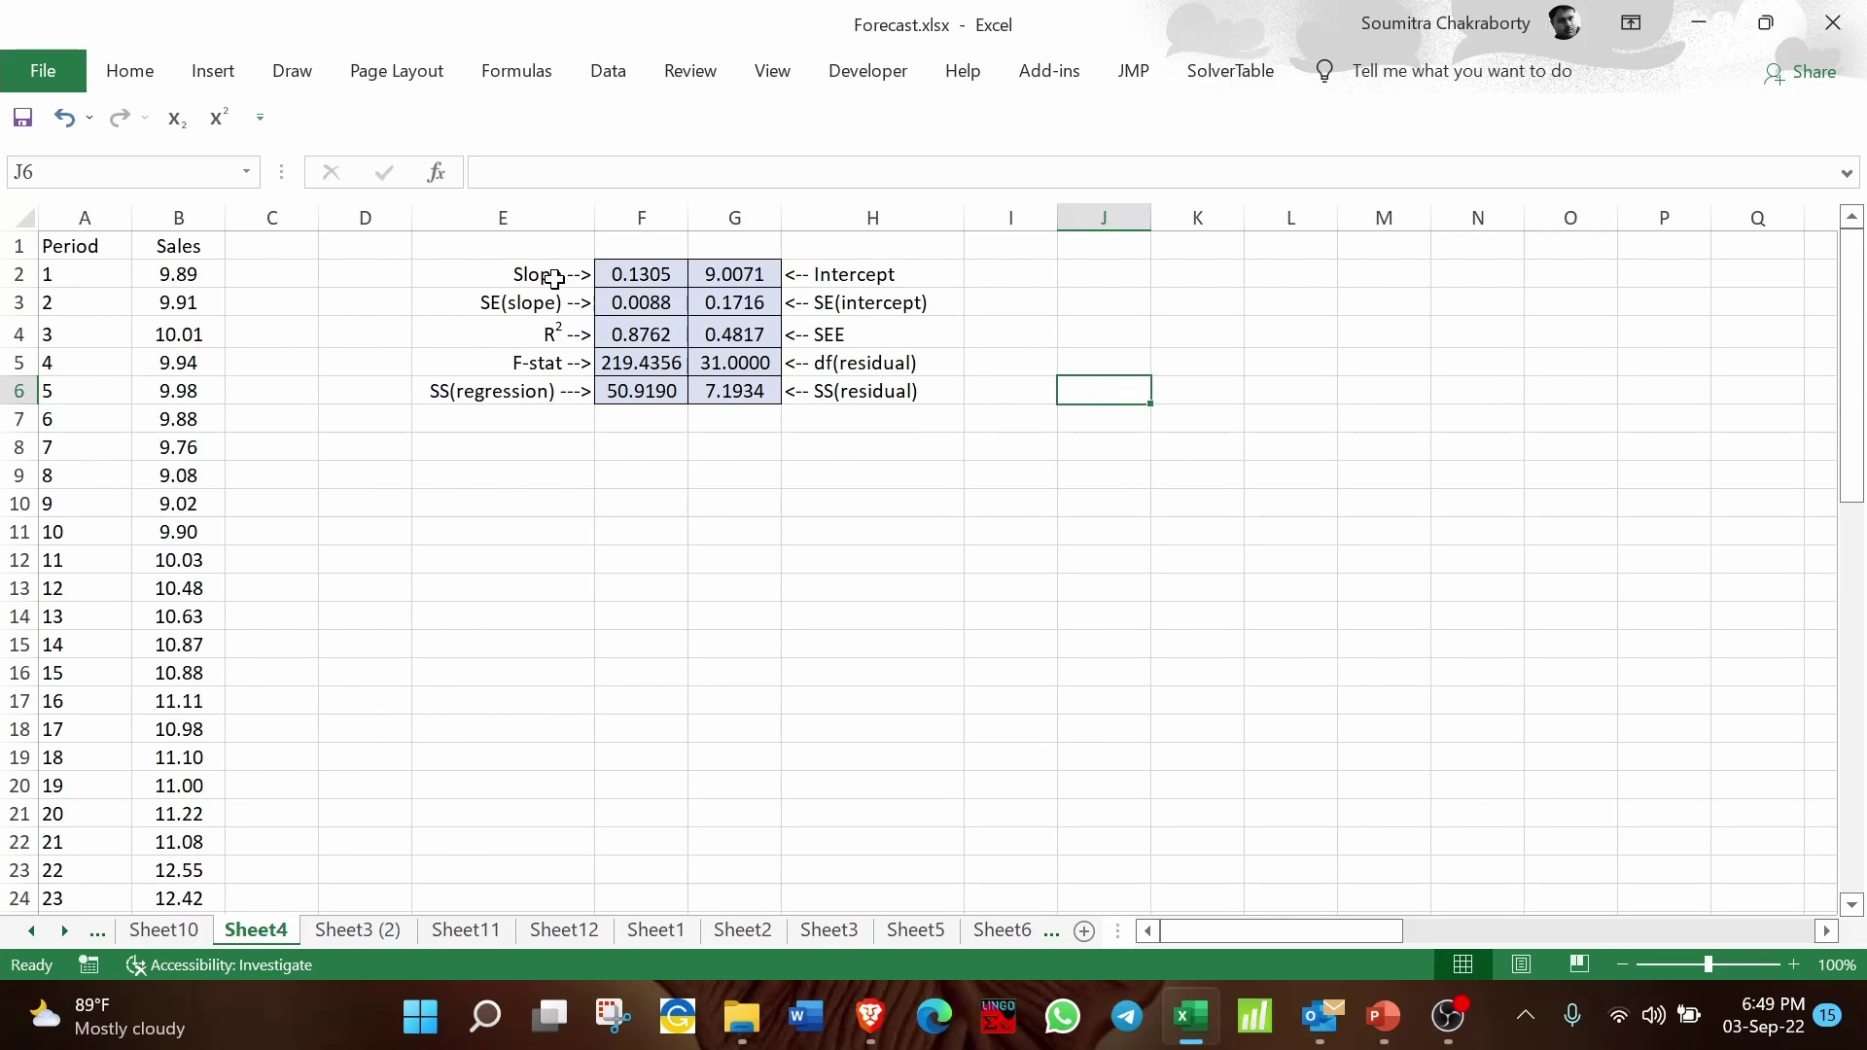
left_click(633, 277)
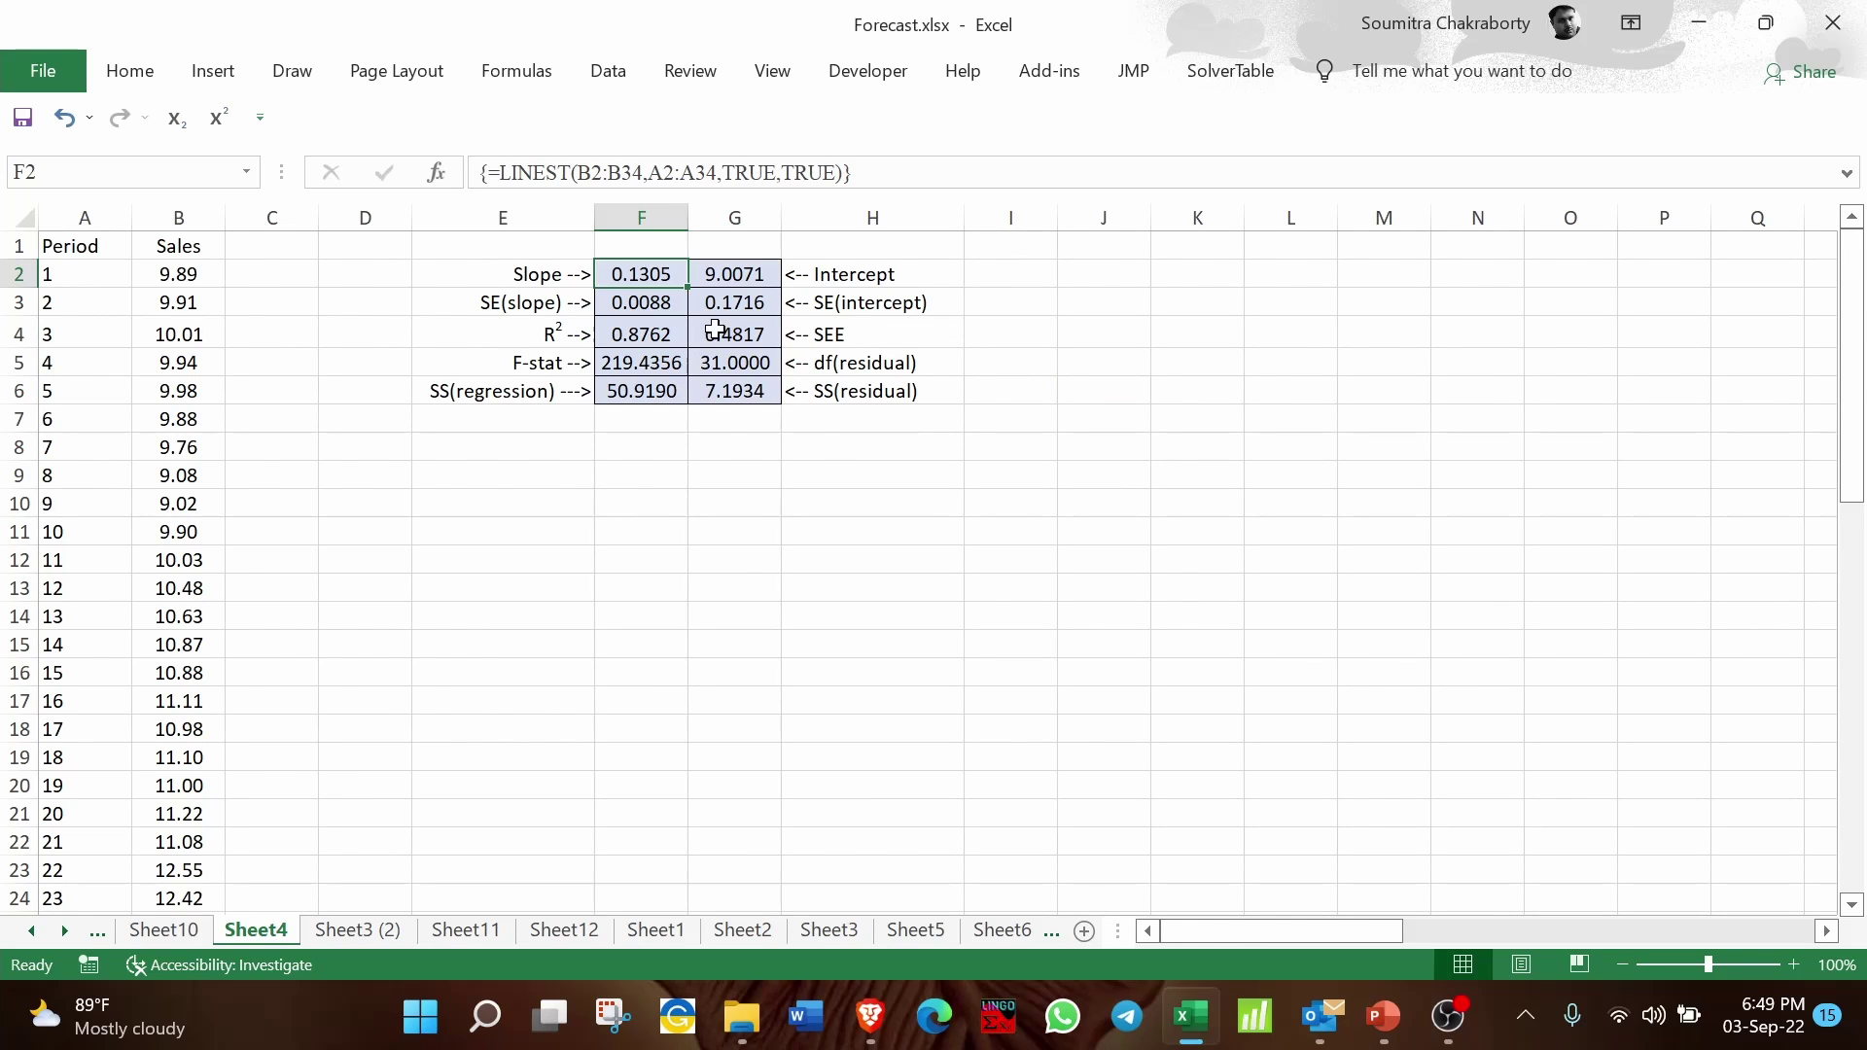
left_click(761, 273)
left_click(645, 302)
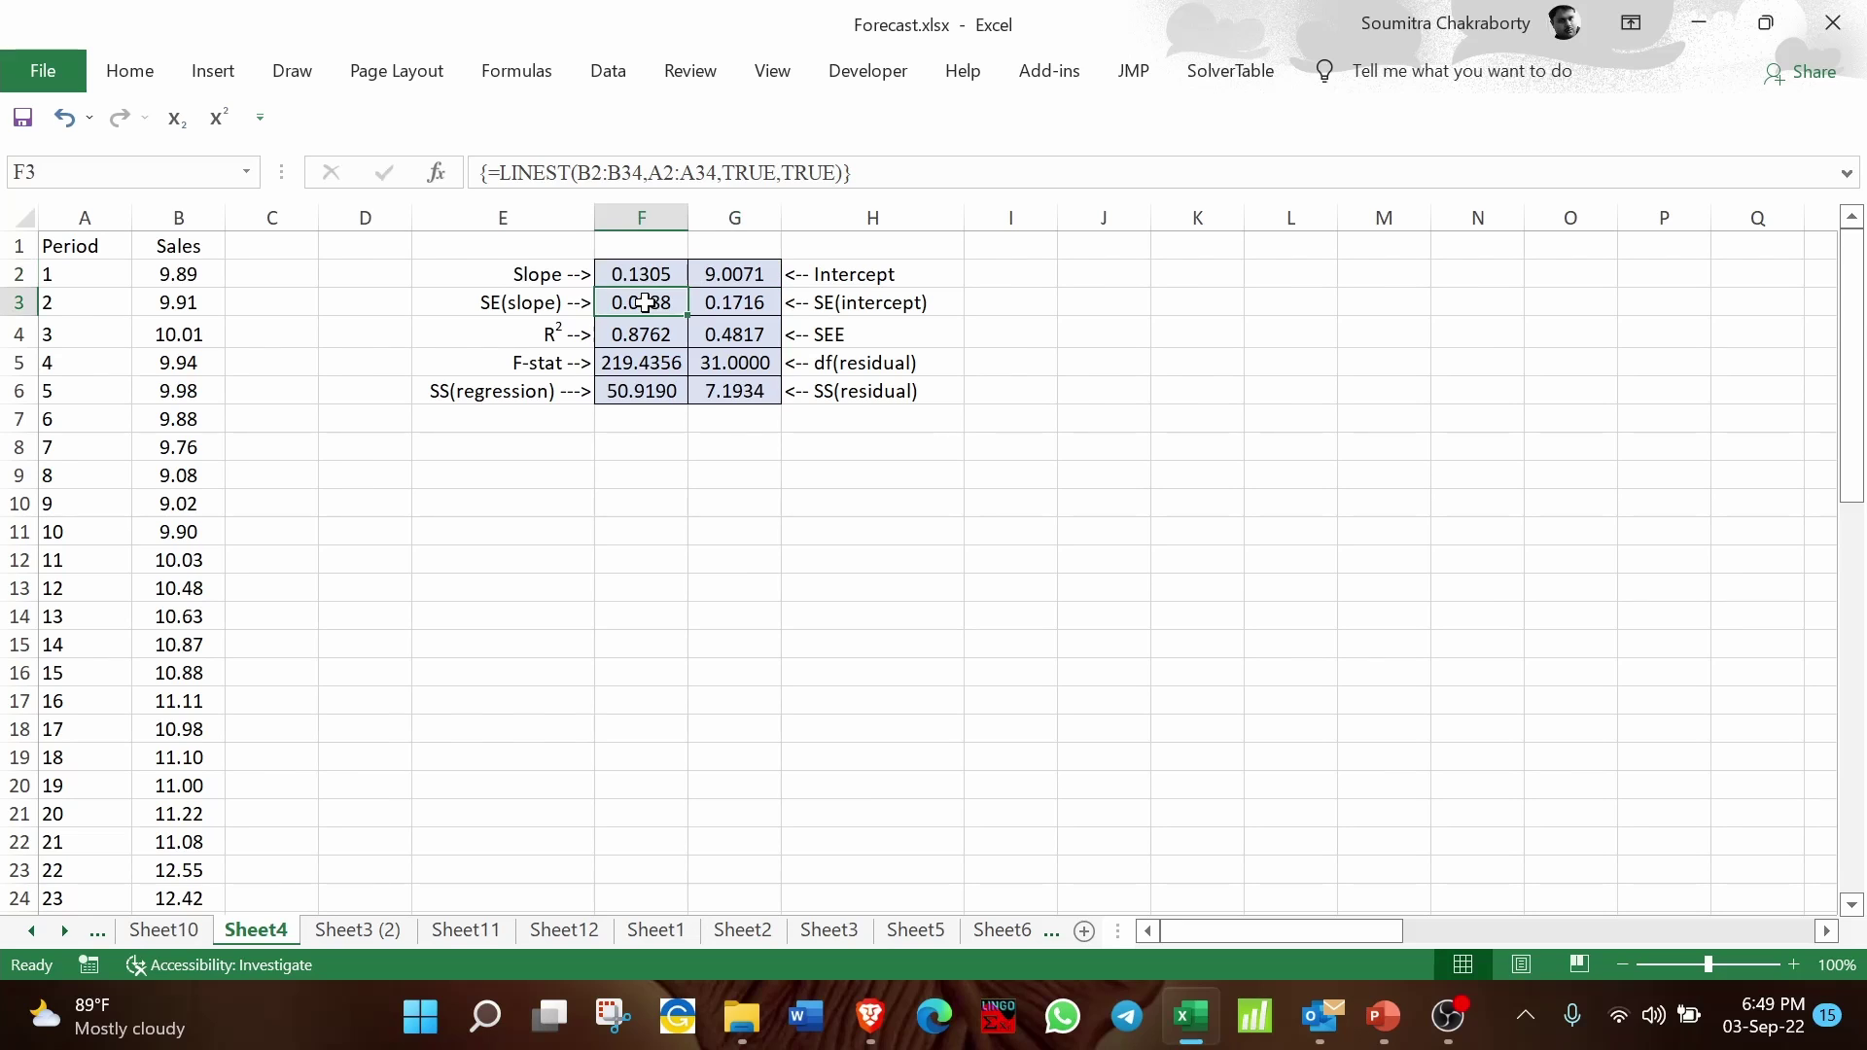
left_click(706, 307)
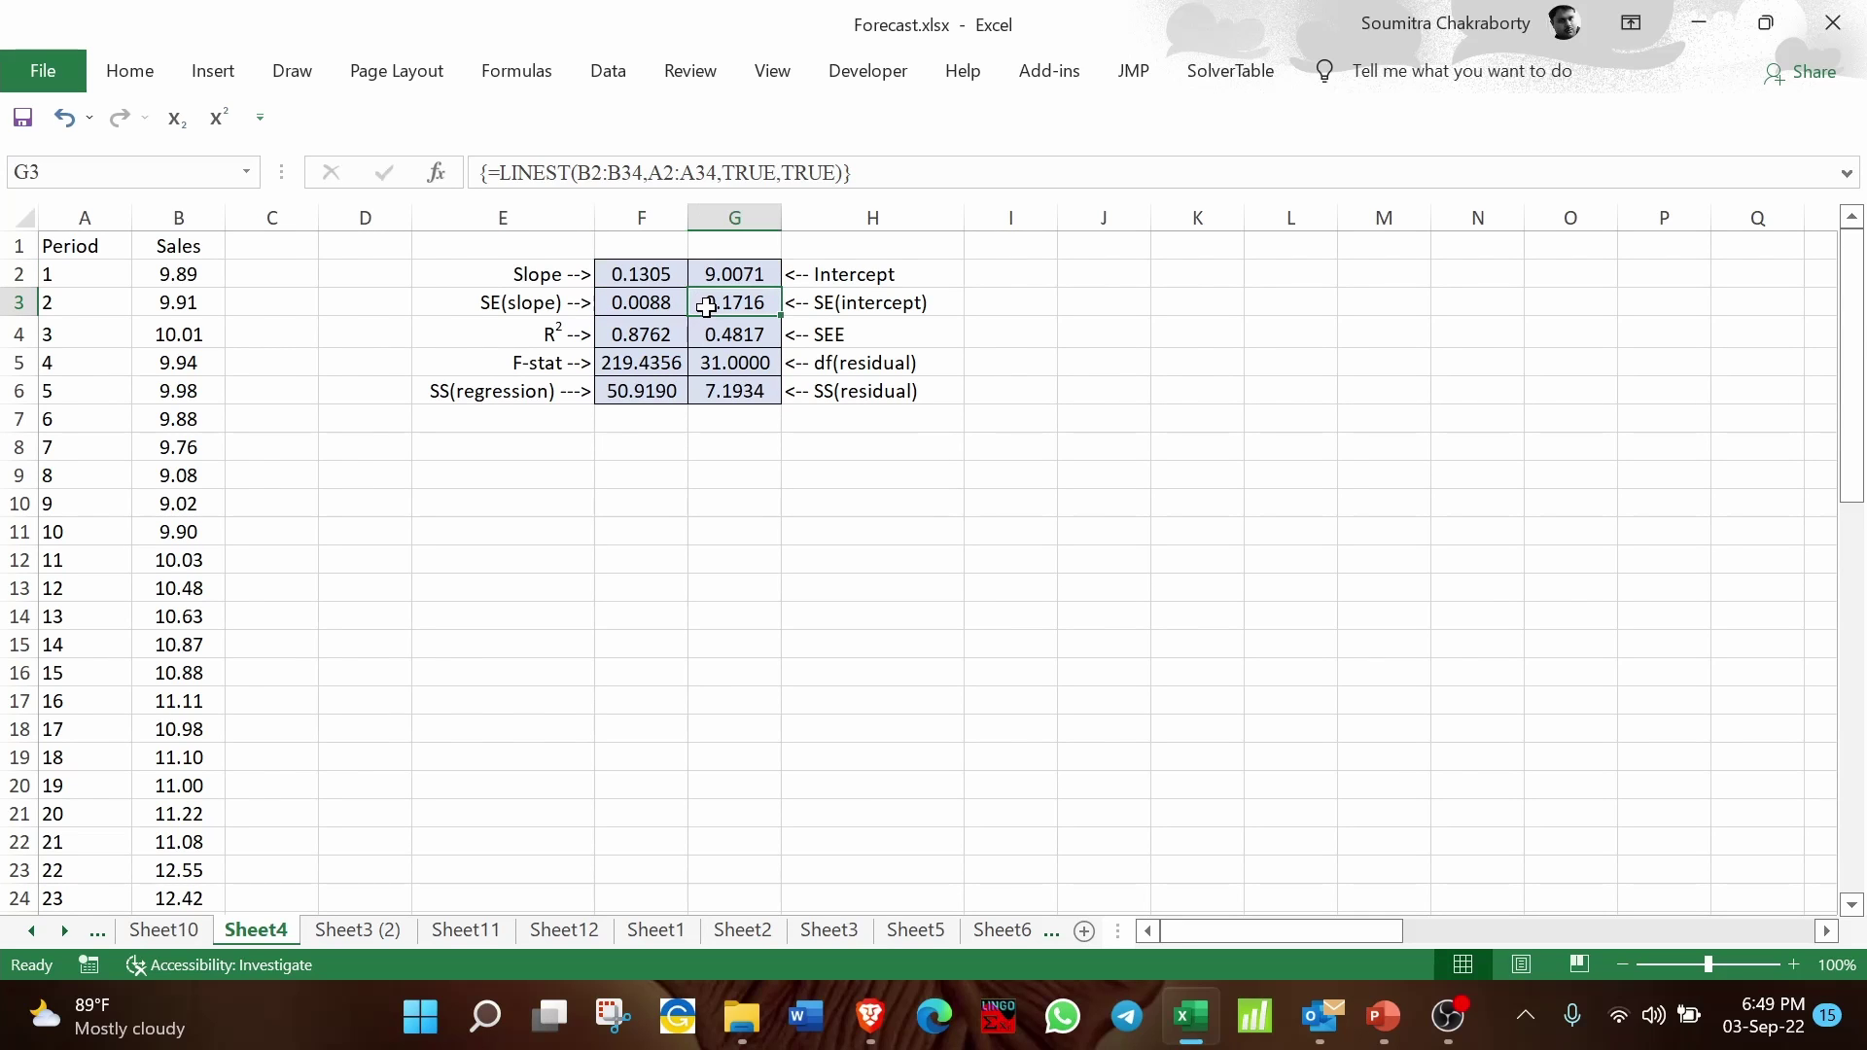
left_click(642, 328)
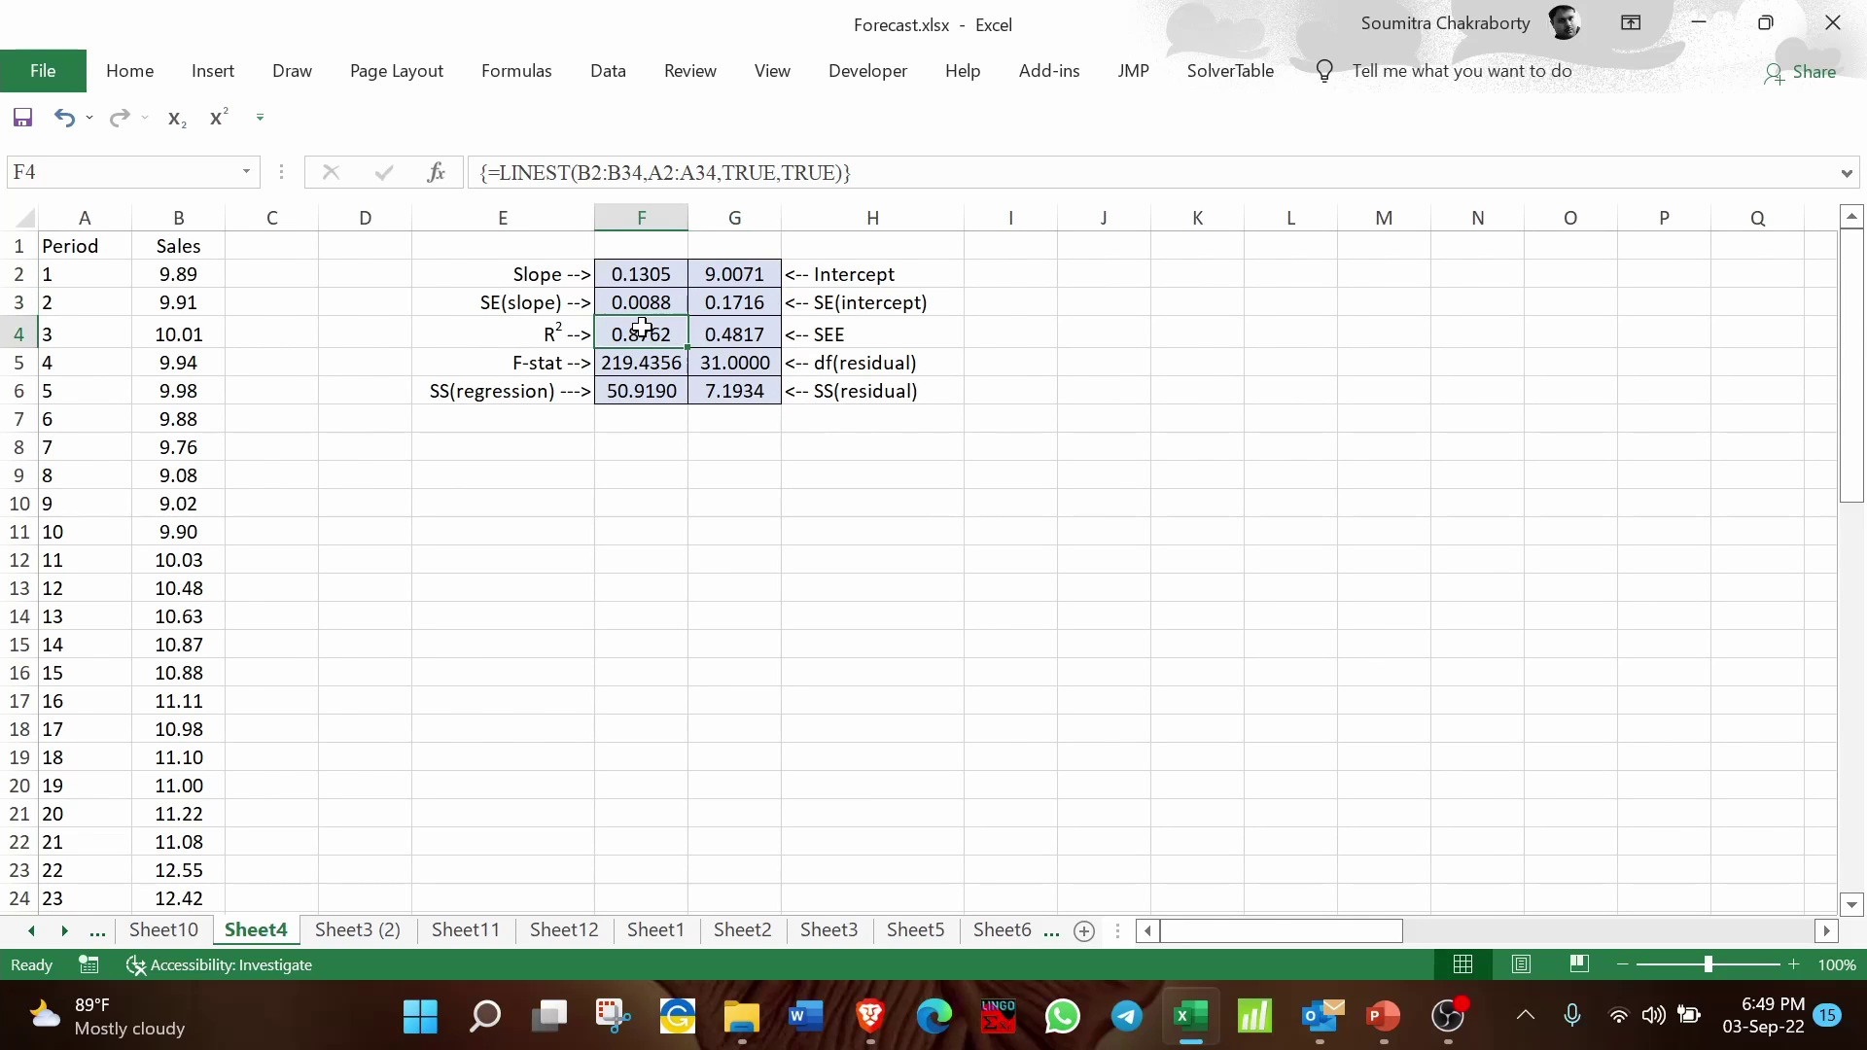
left_click(734, 337)
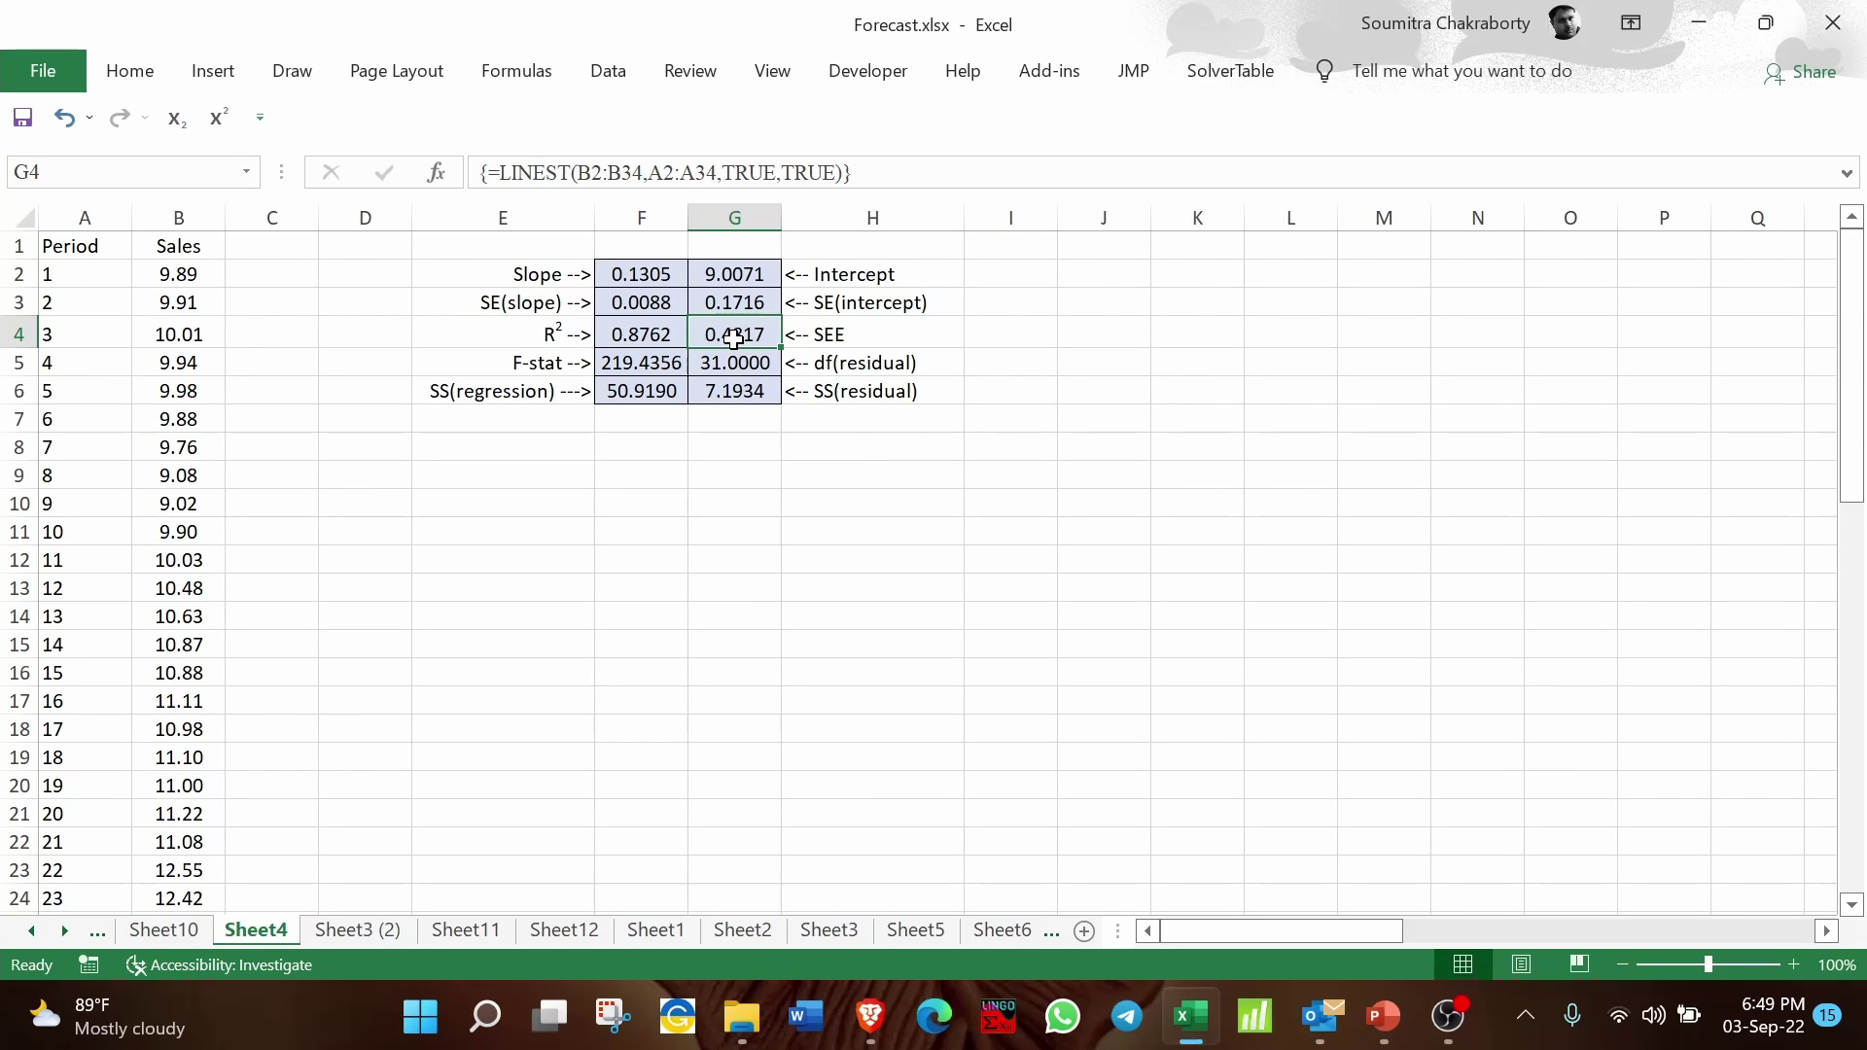
left_click(627, 362)
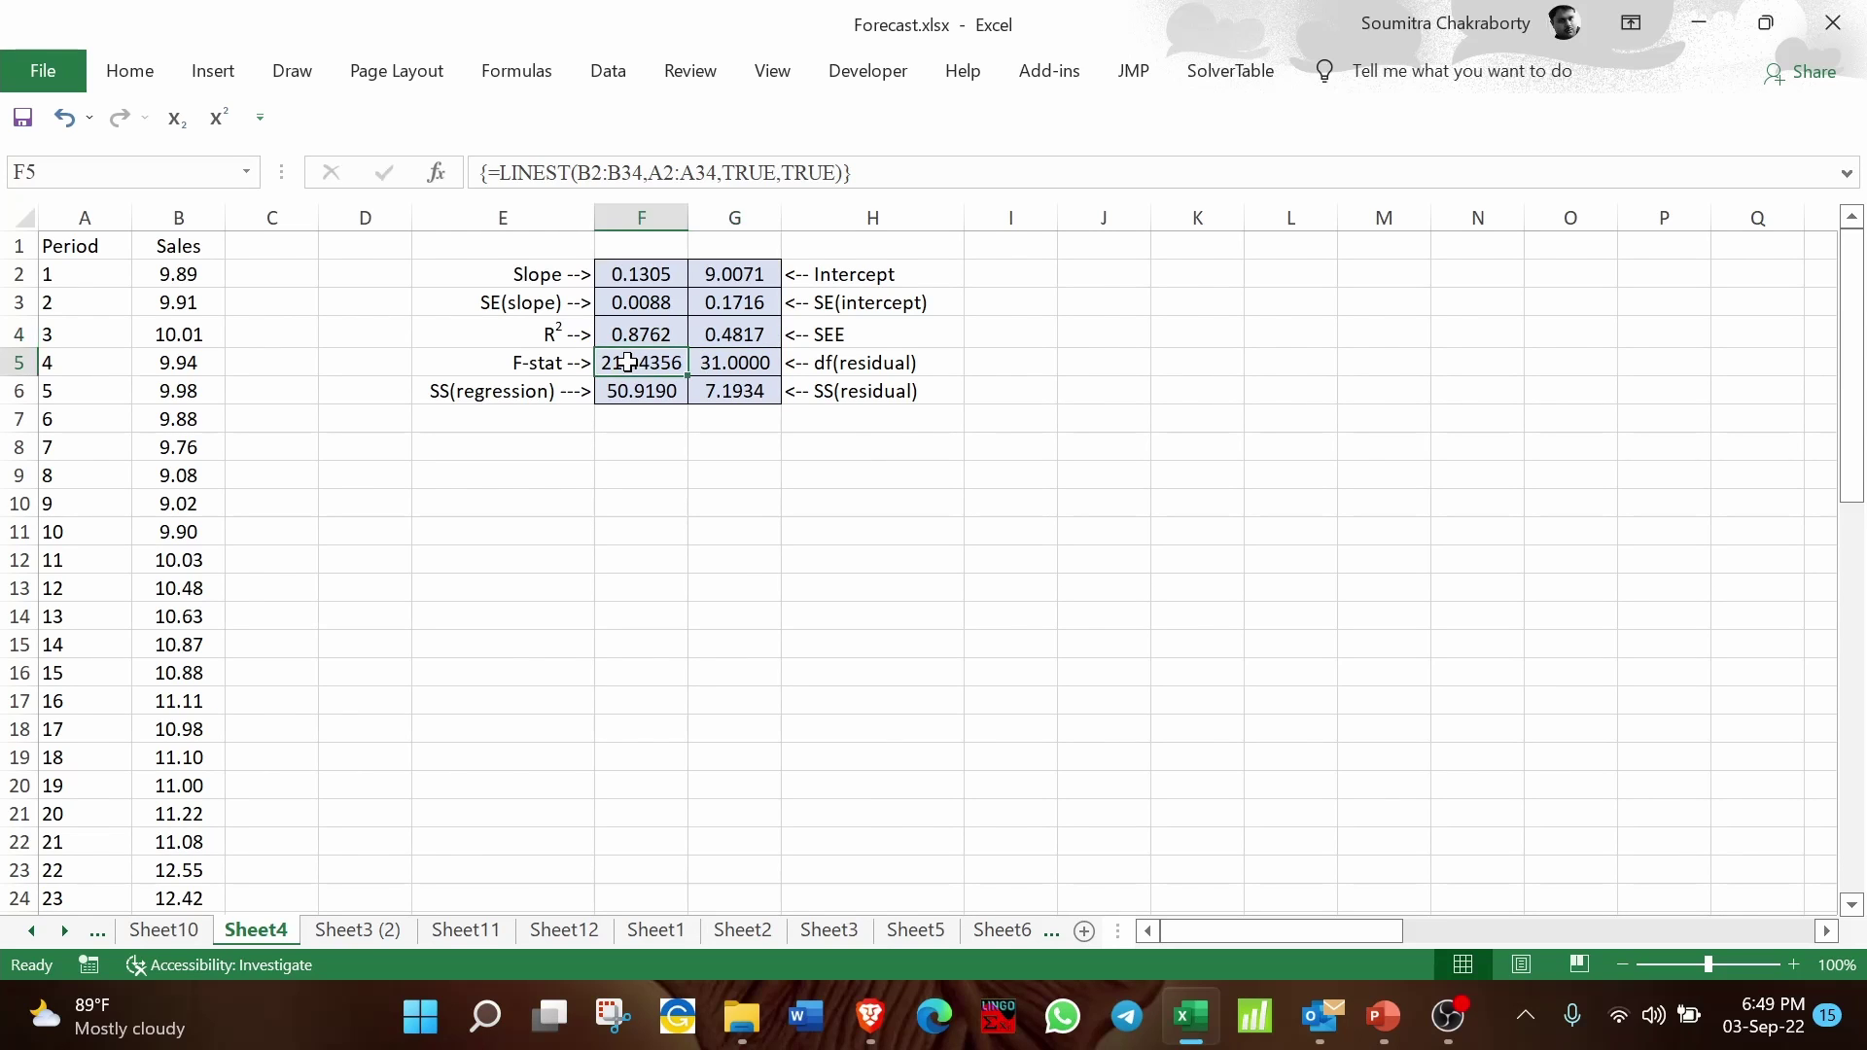
left_click(748, 364)
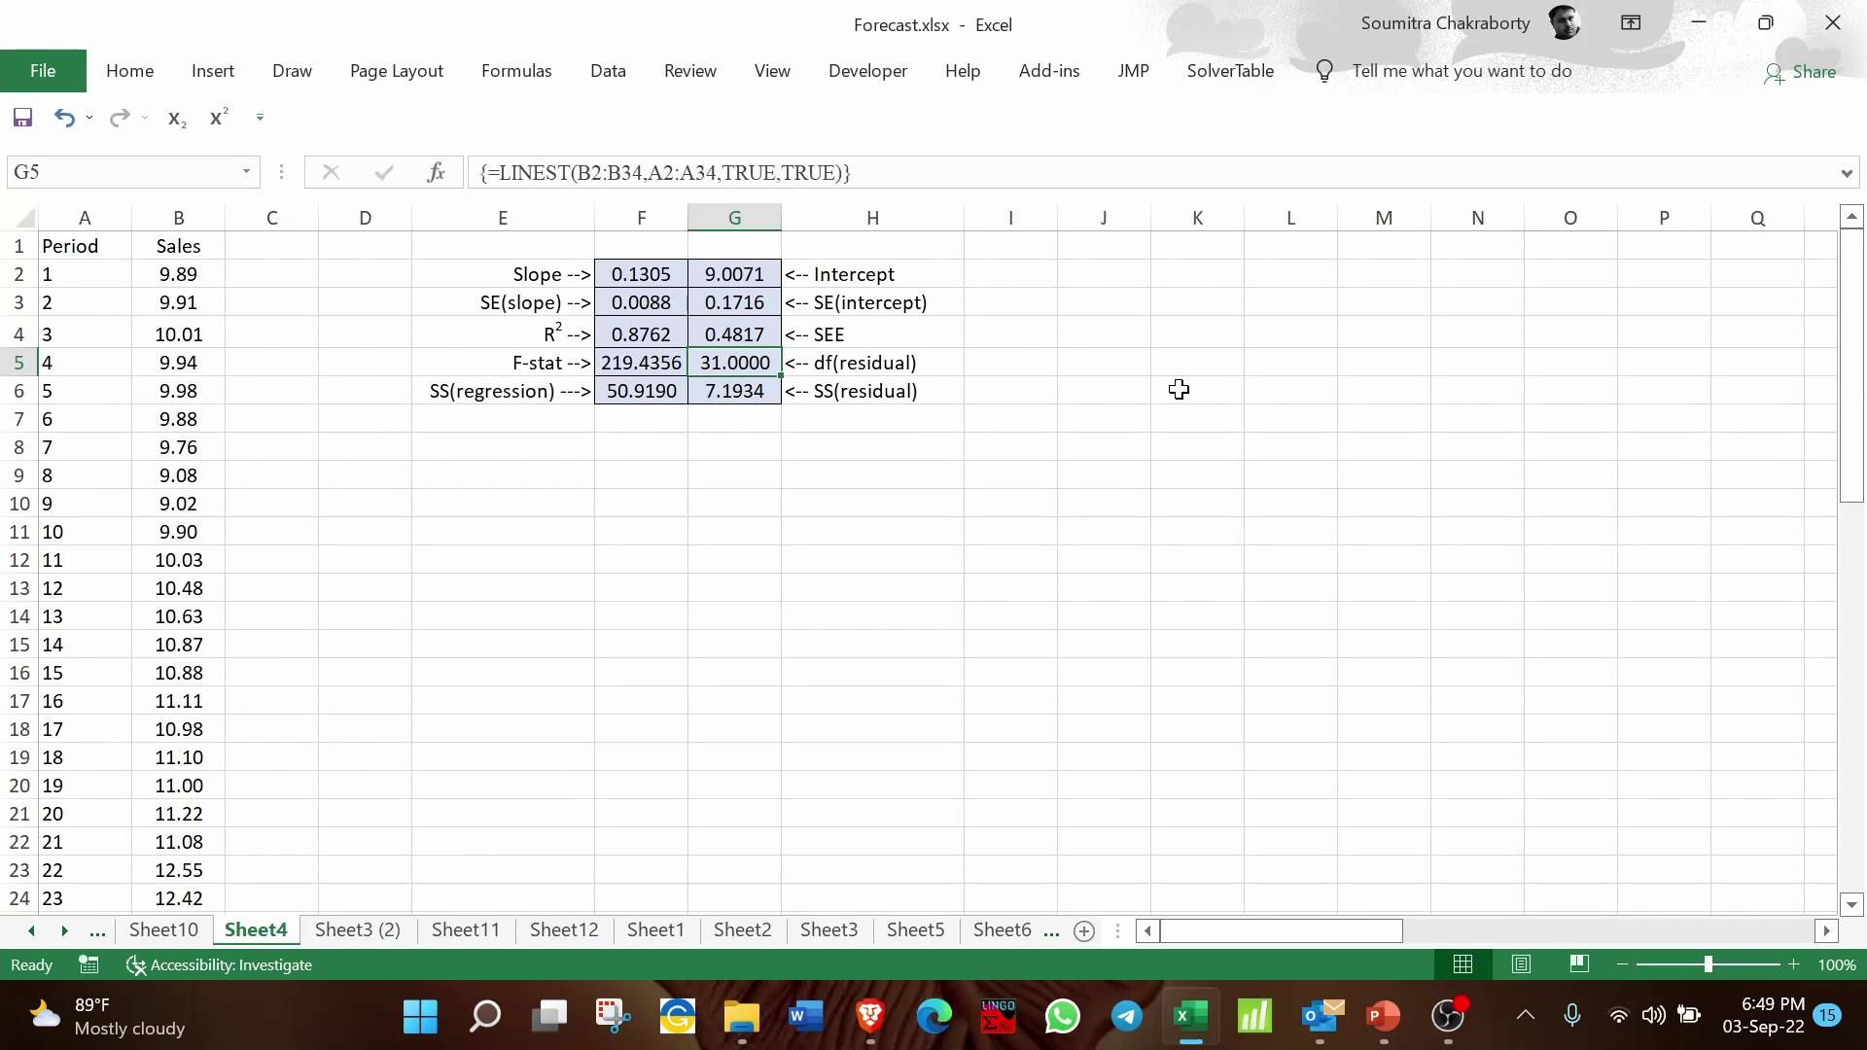
left_click(649, 389)
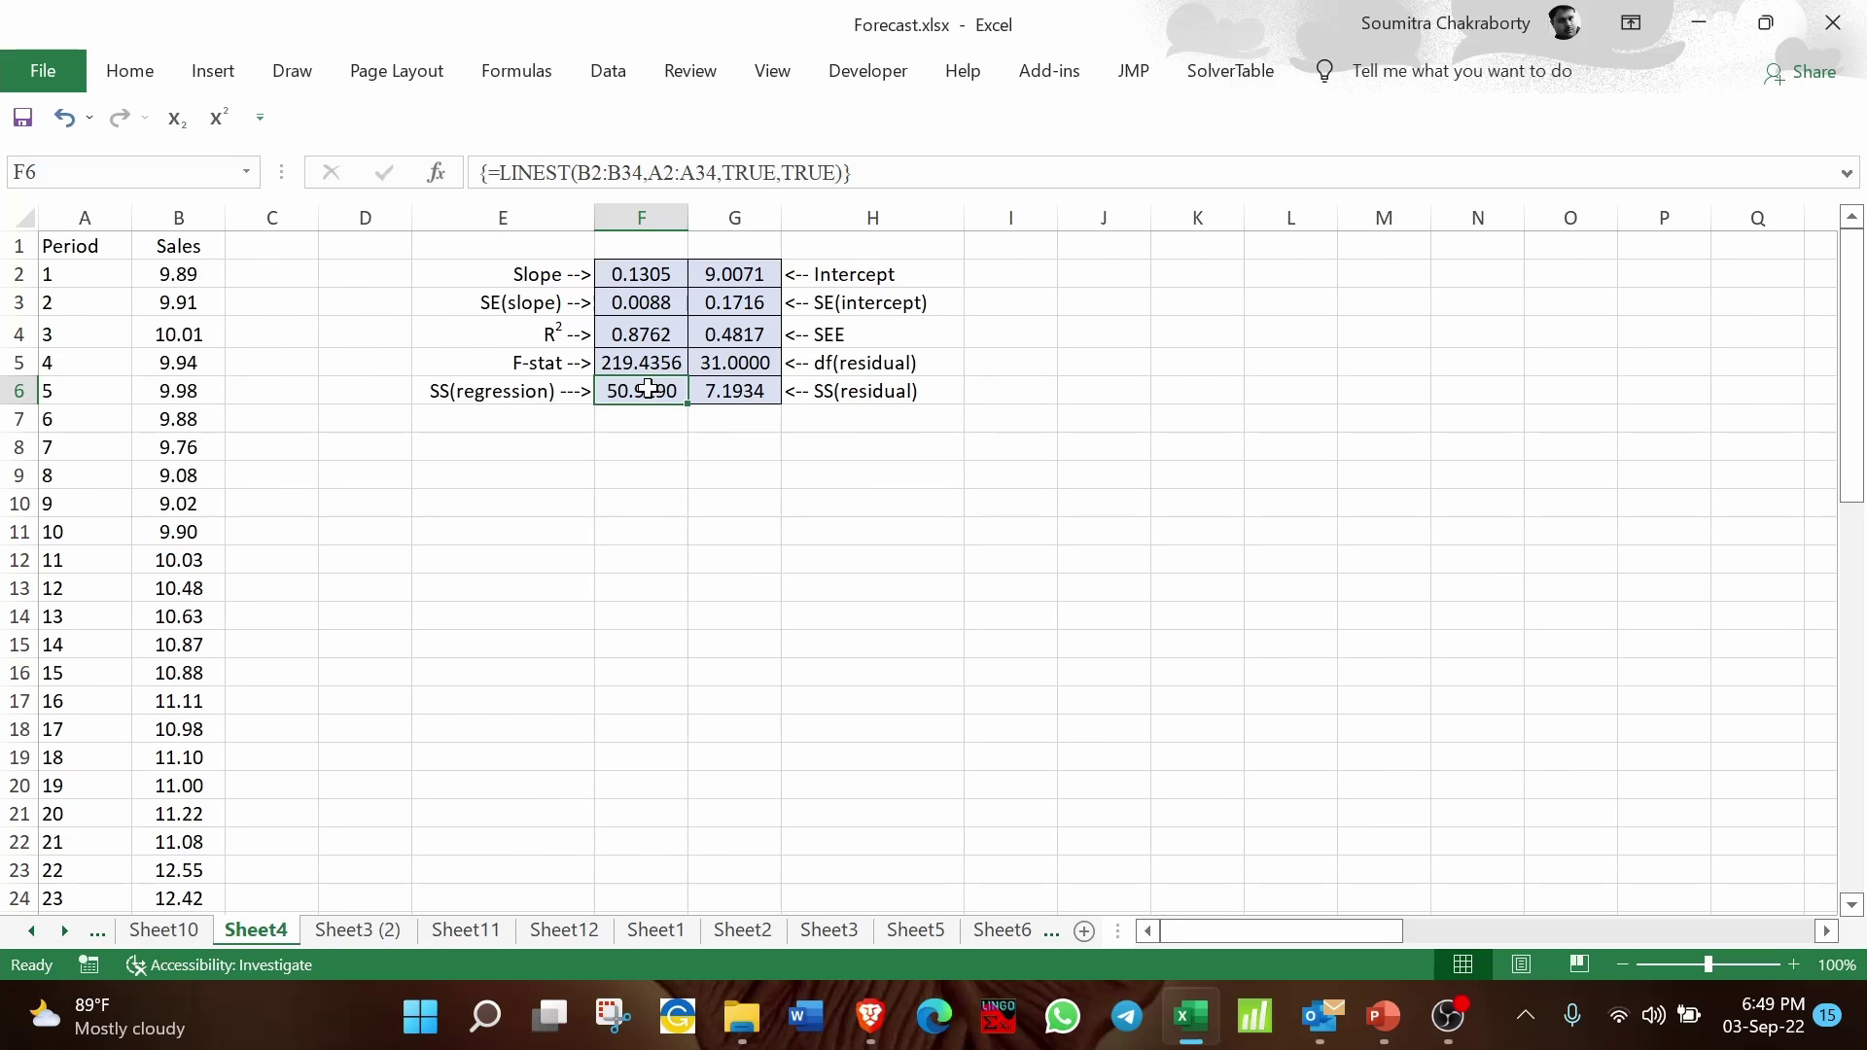
left_click(767, 390)
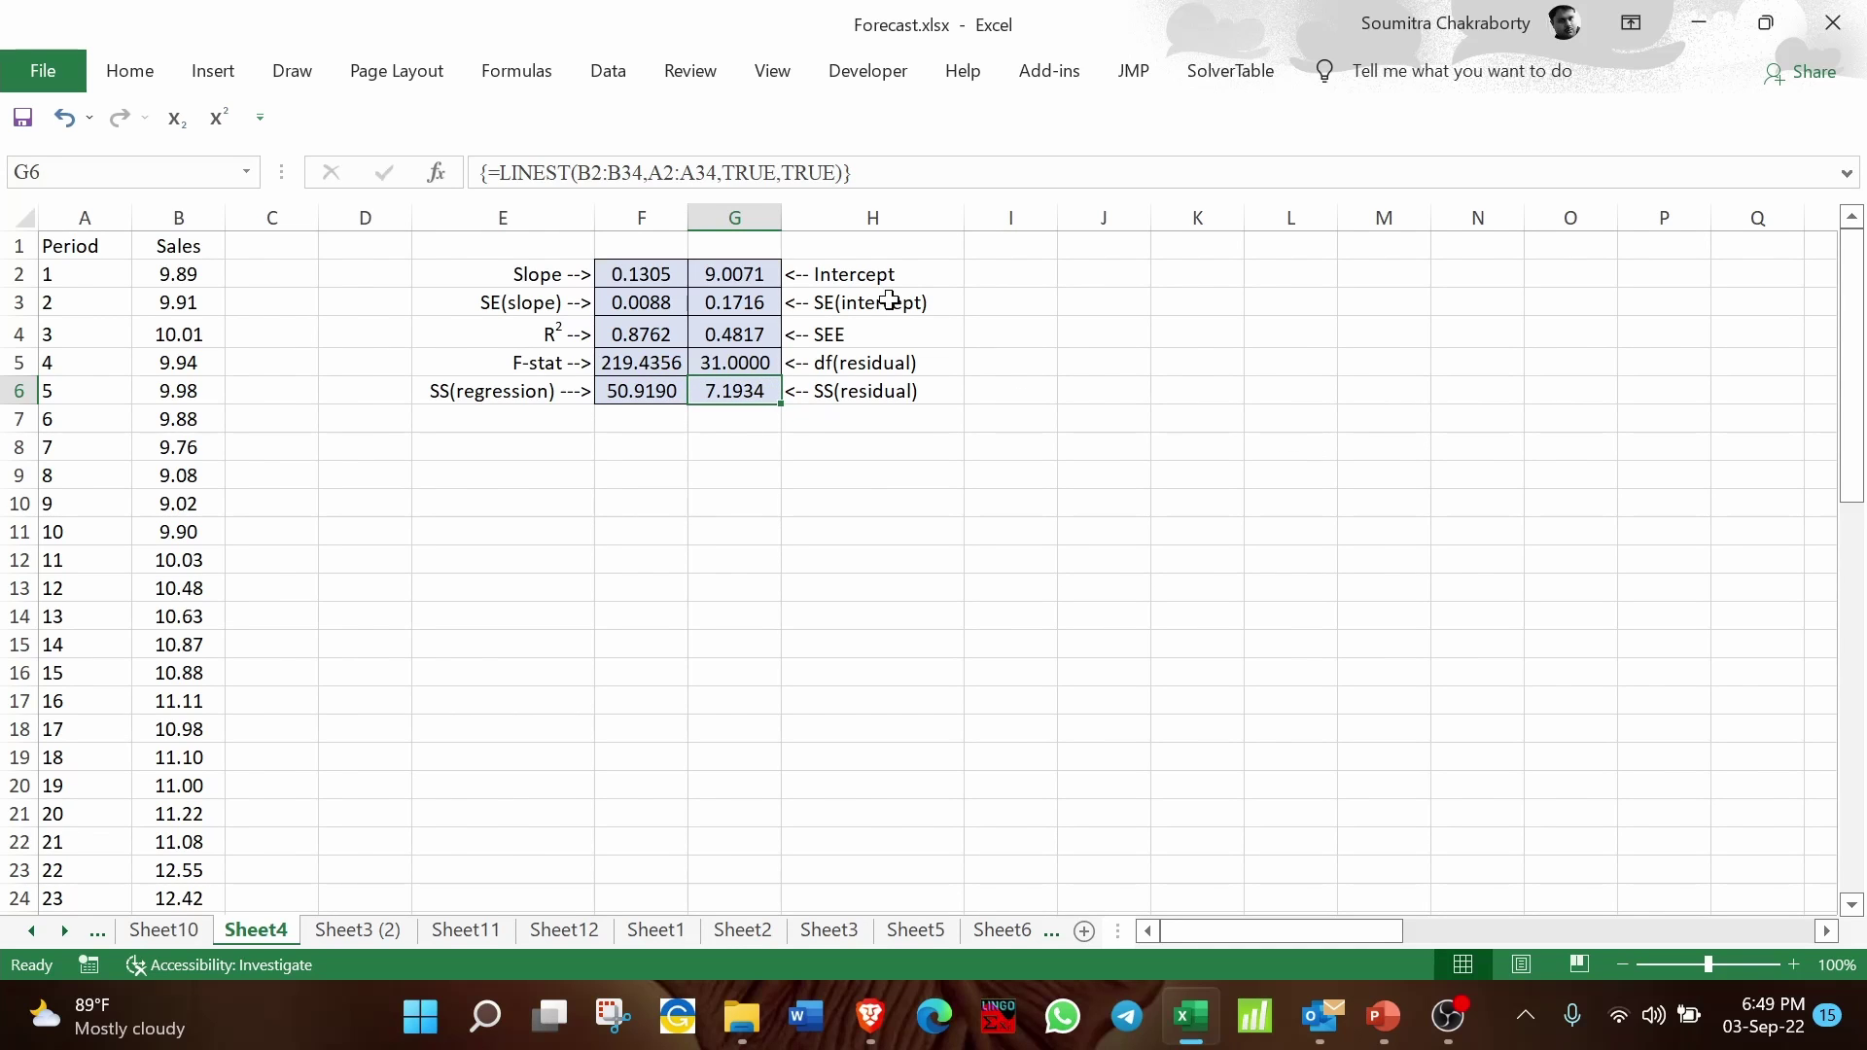
left_click_drag(855, 275, 854, 389)
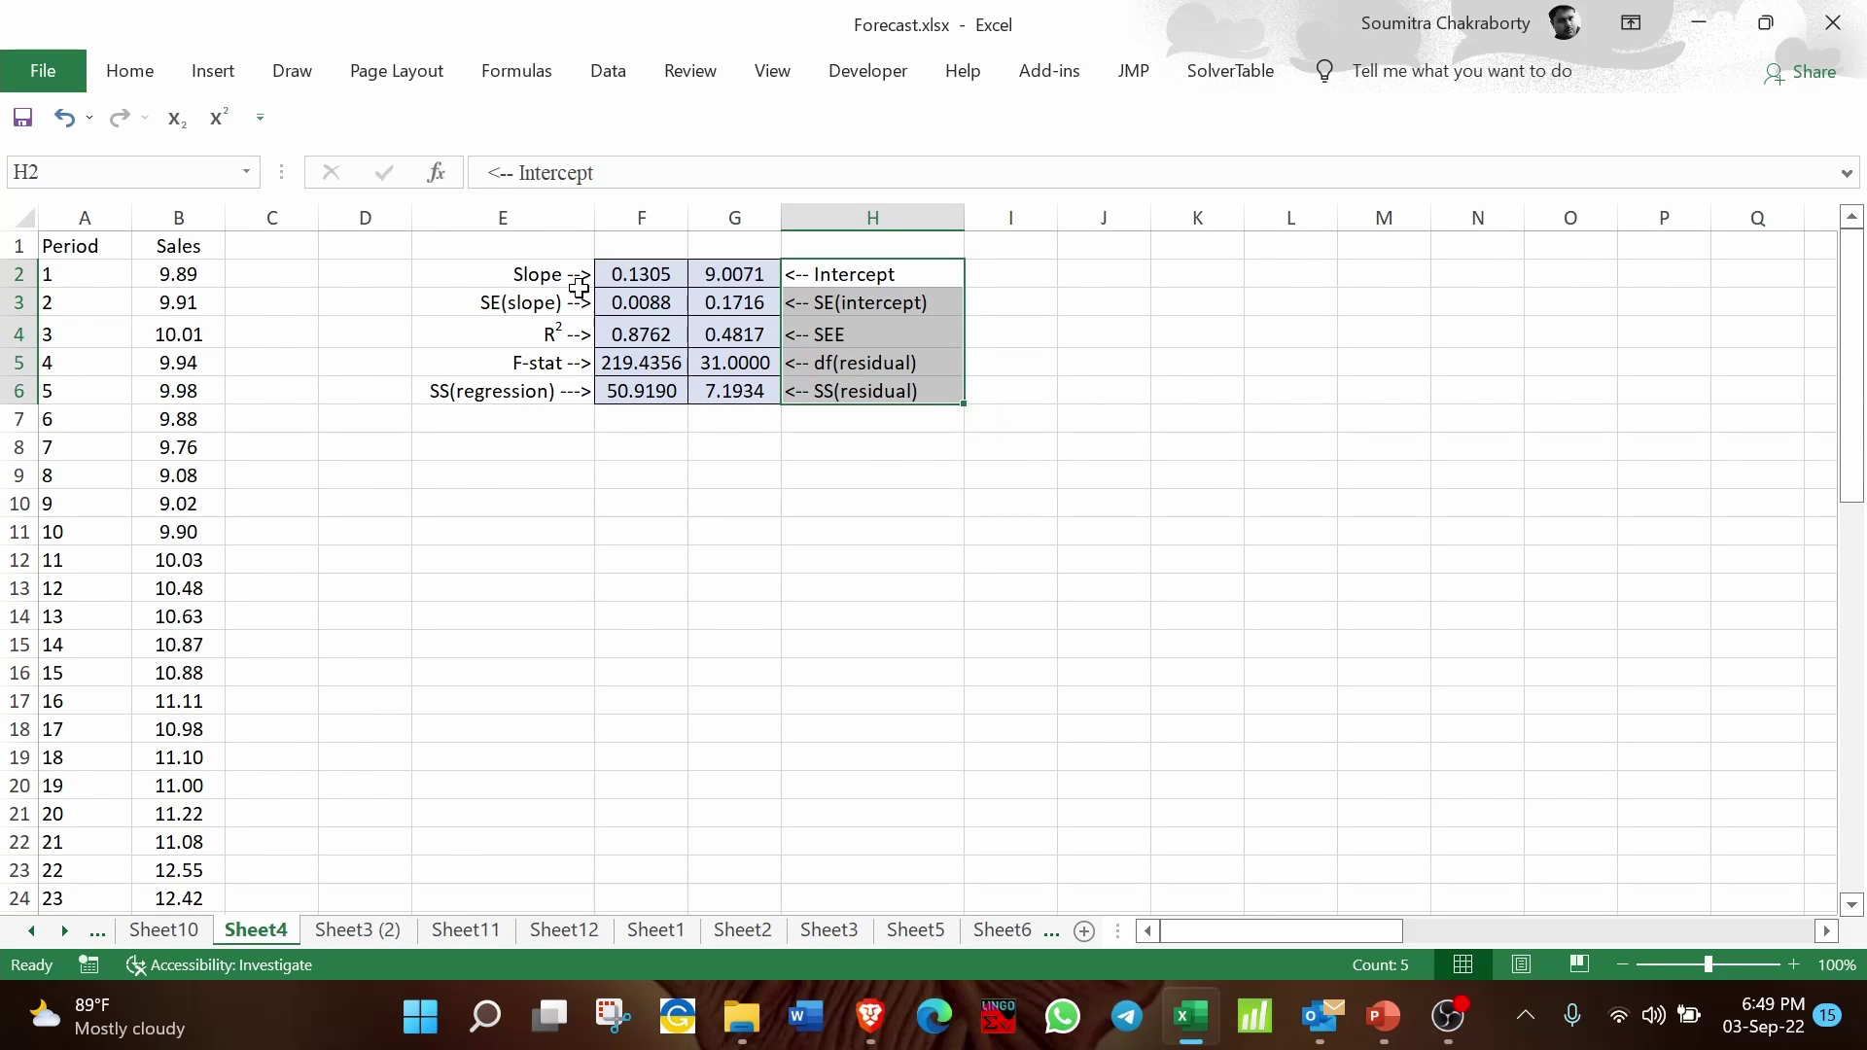
left_click_drag(579, 275, 575, 377)
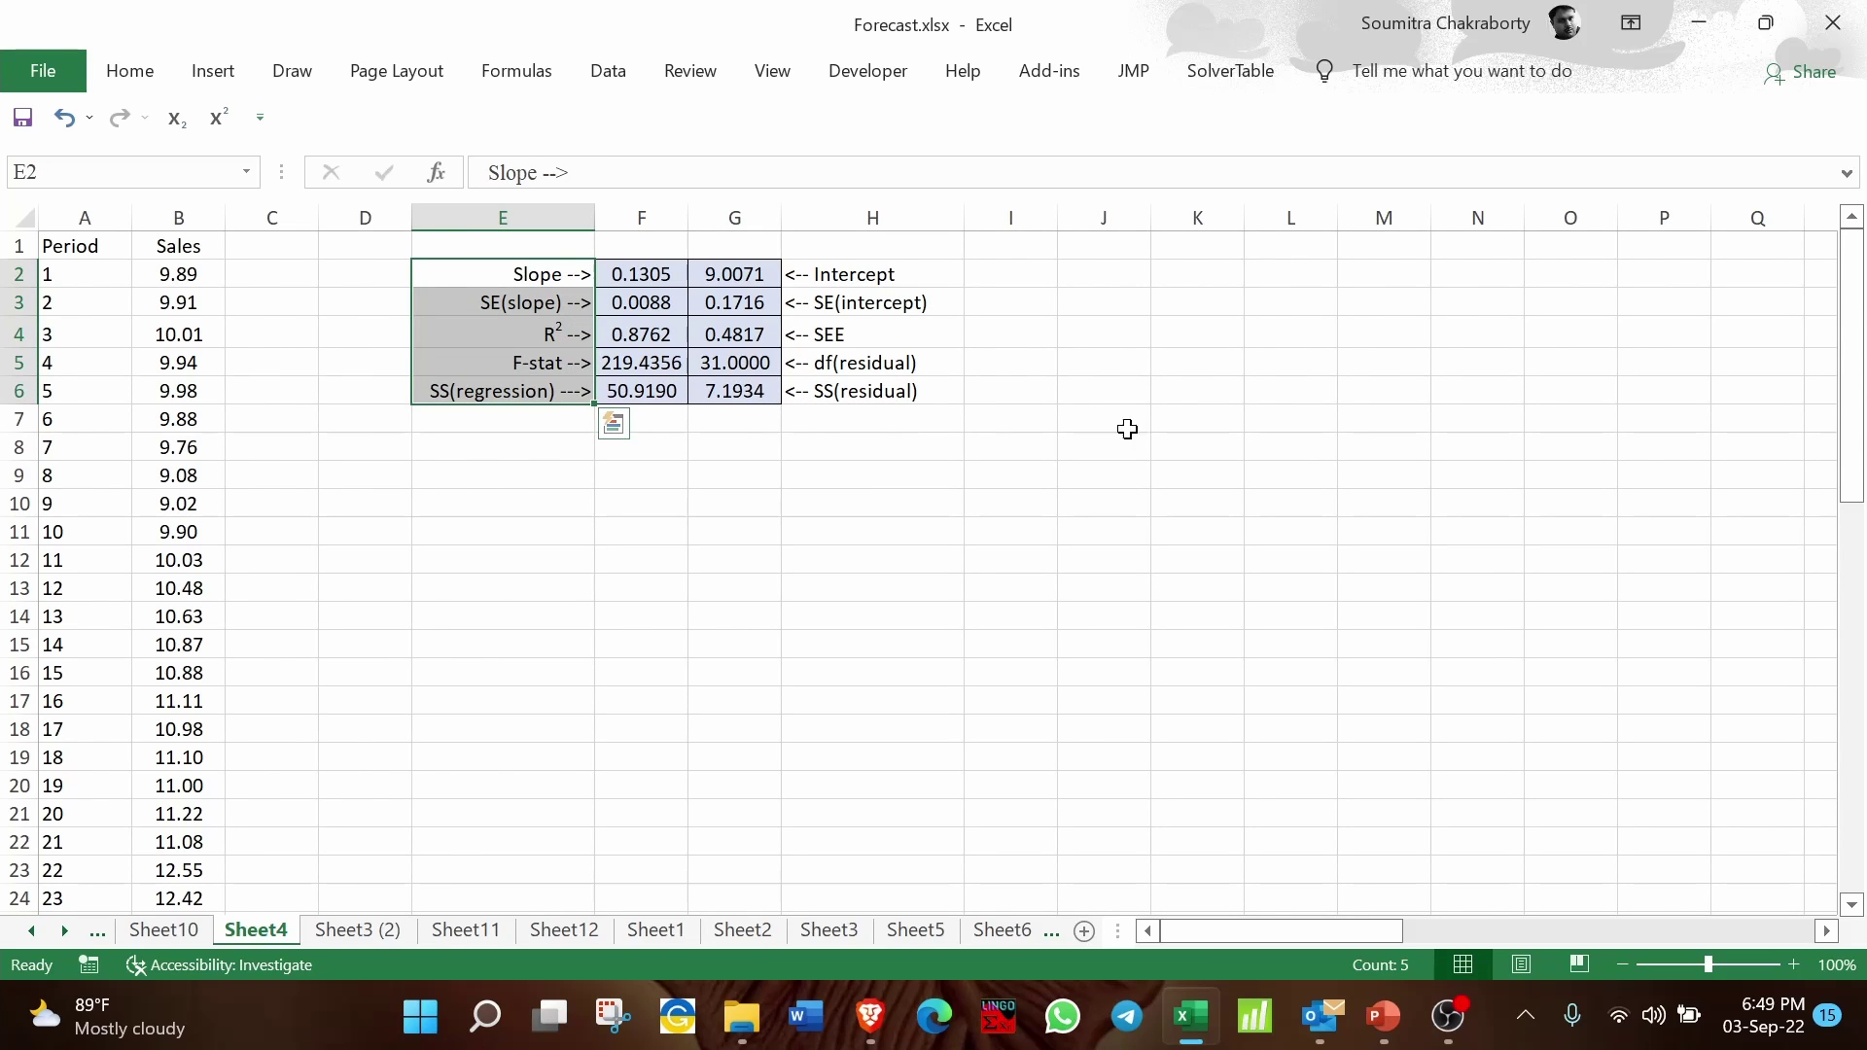
left_click(1280, 455)
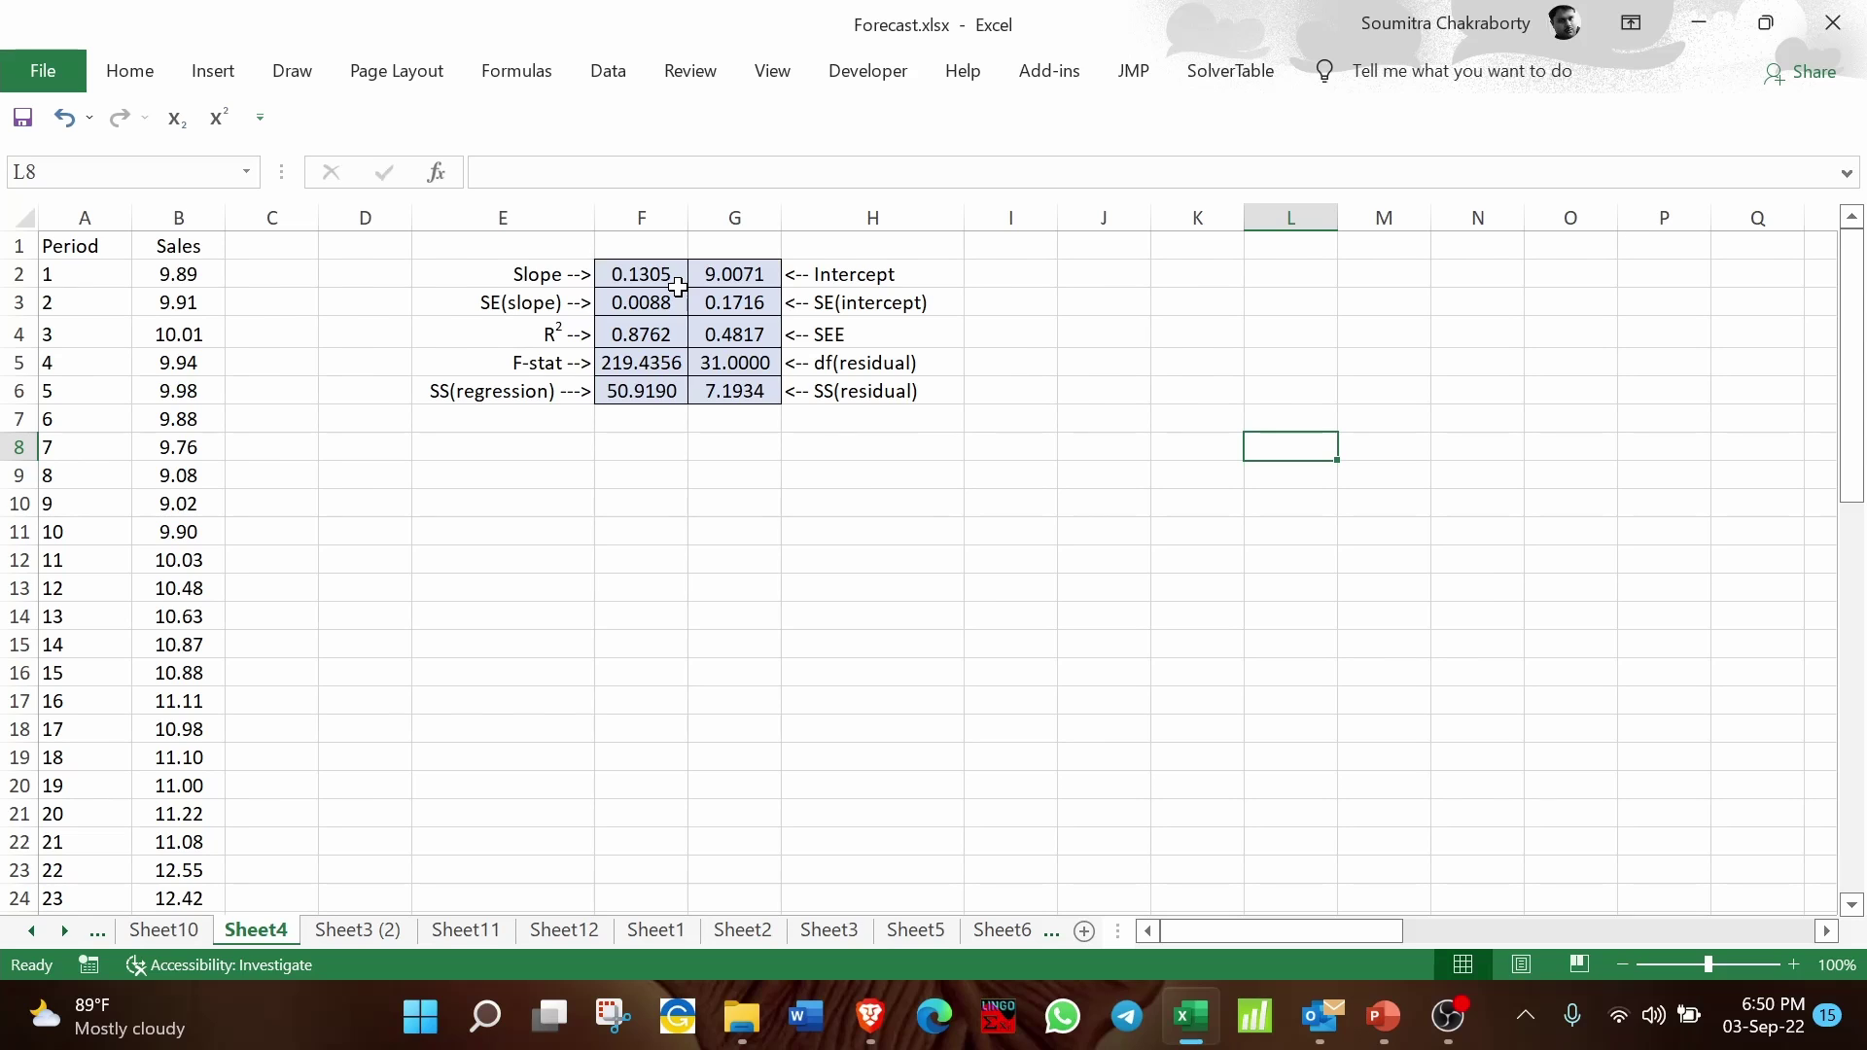
Step: Fill the blank range I2:N14 with the light blue colour as a notes area
left_click_drag(1011, 273, 1454, 609)
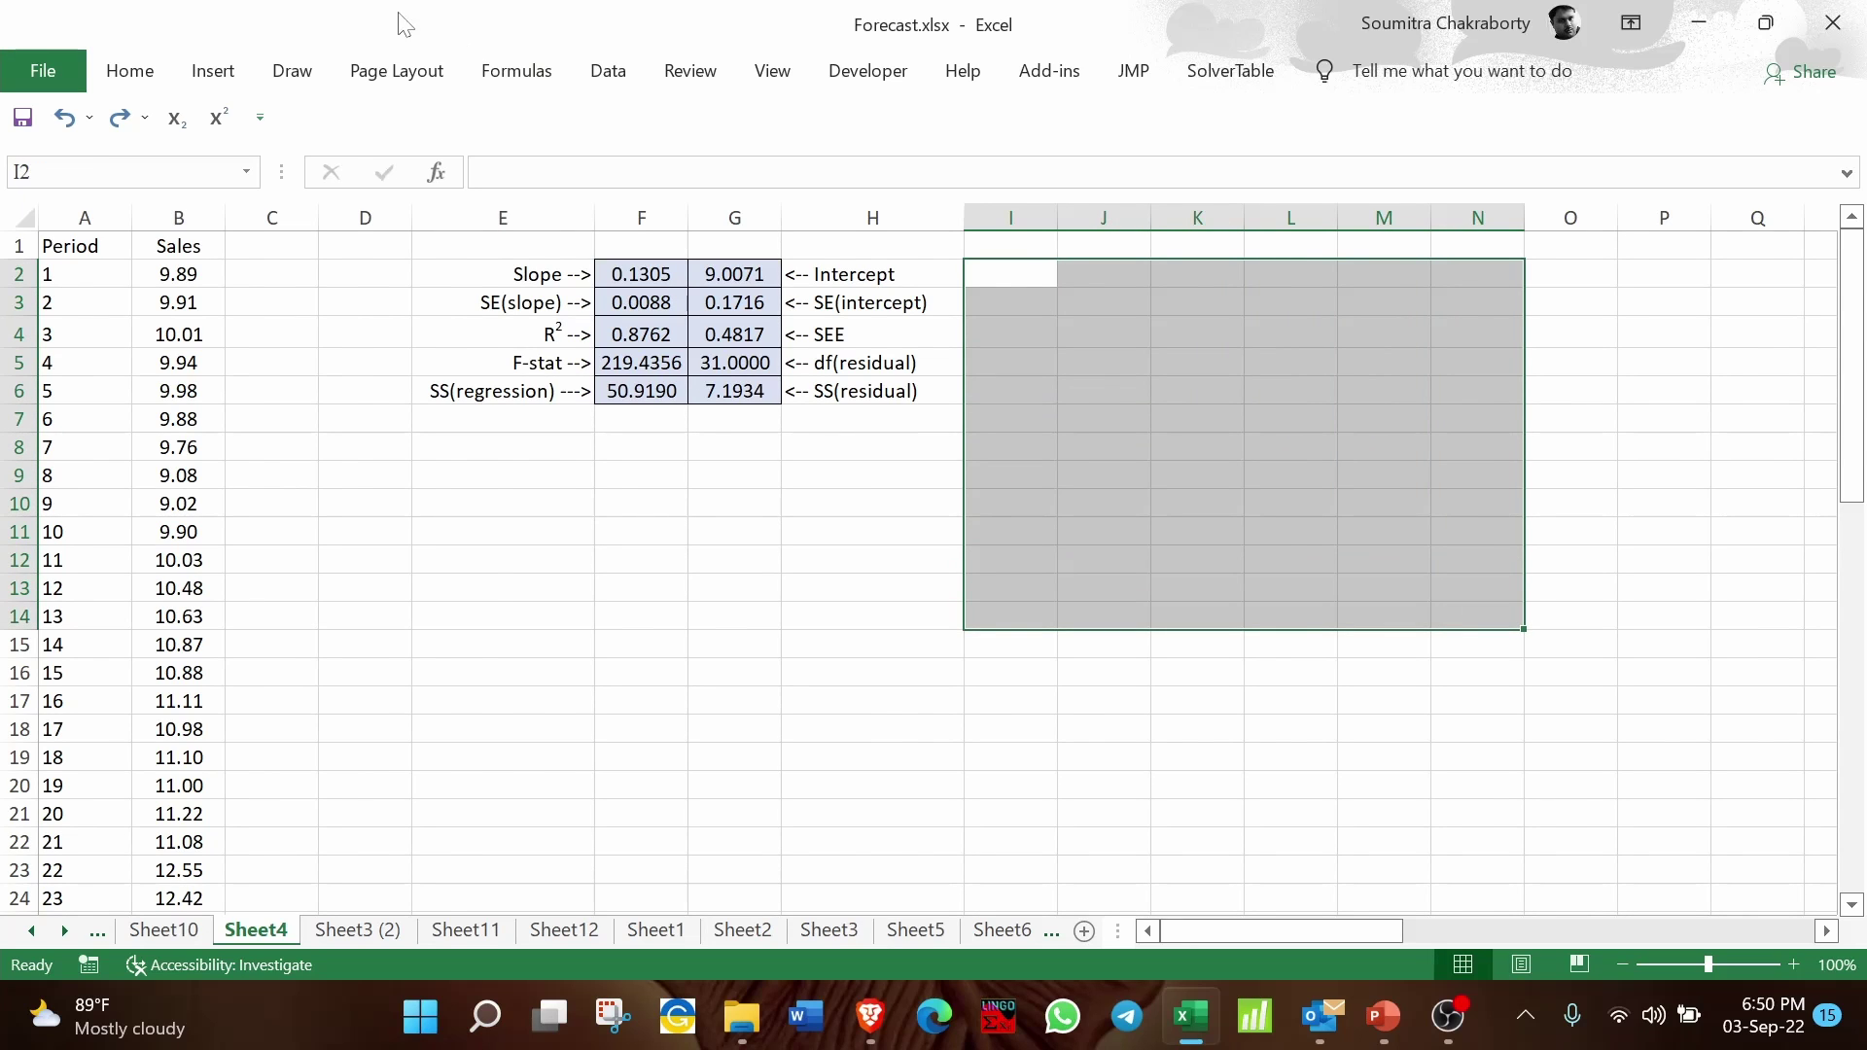
left_click(130, 71)
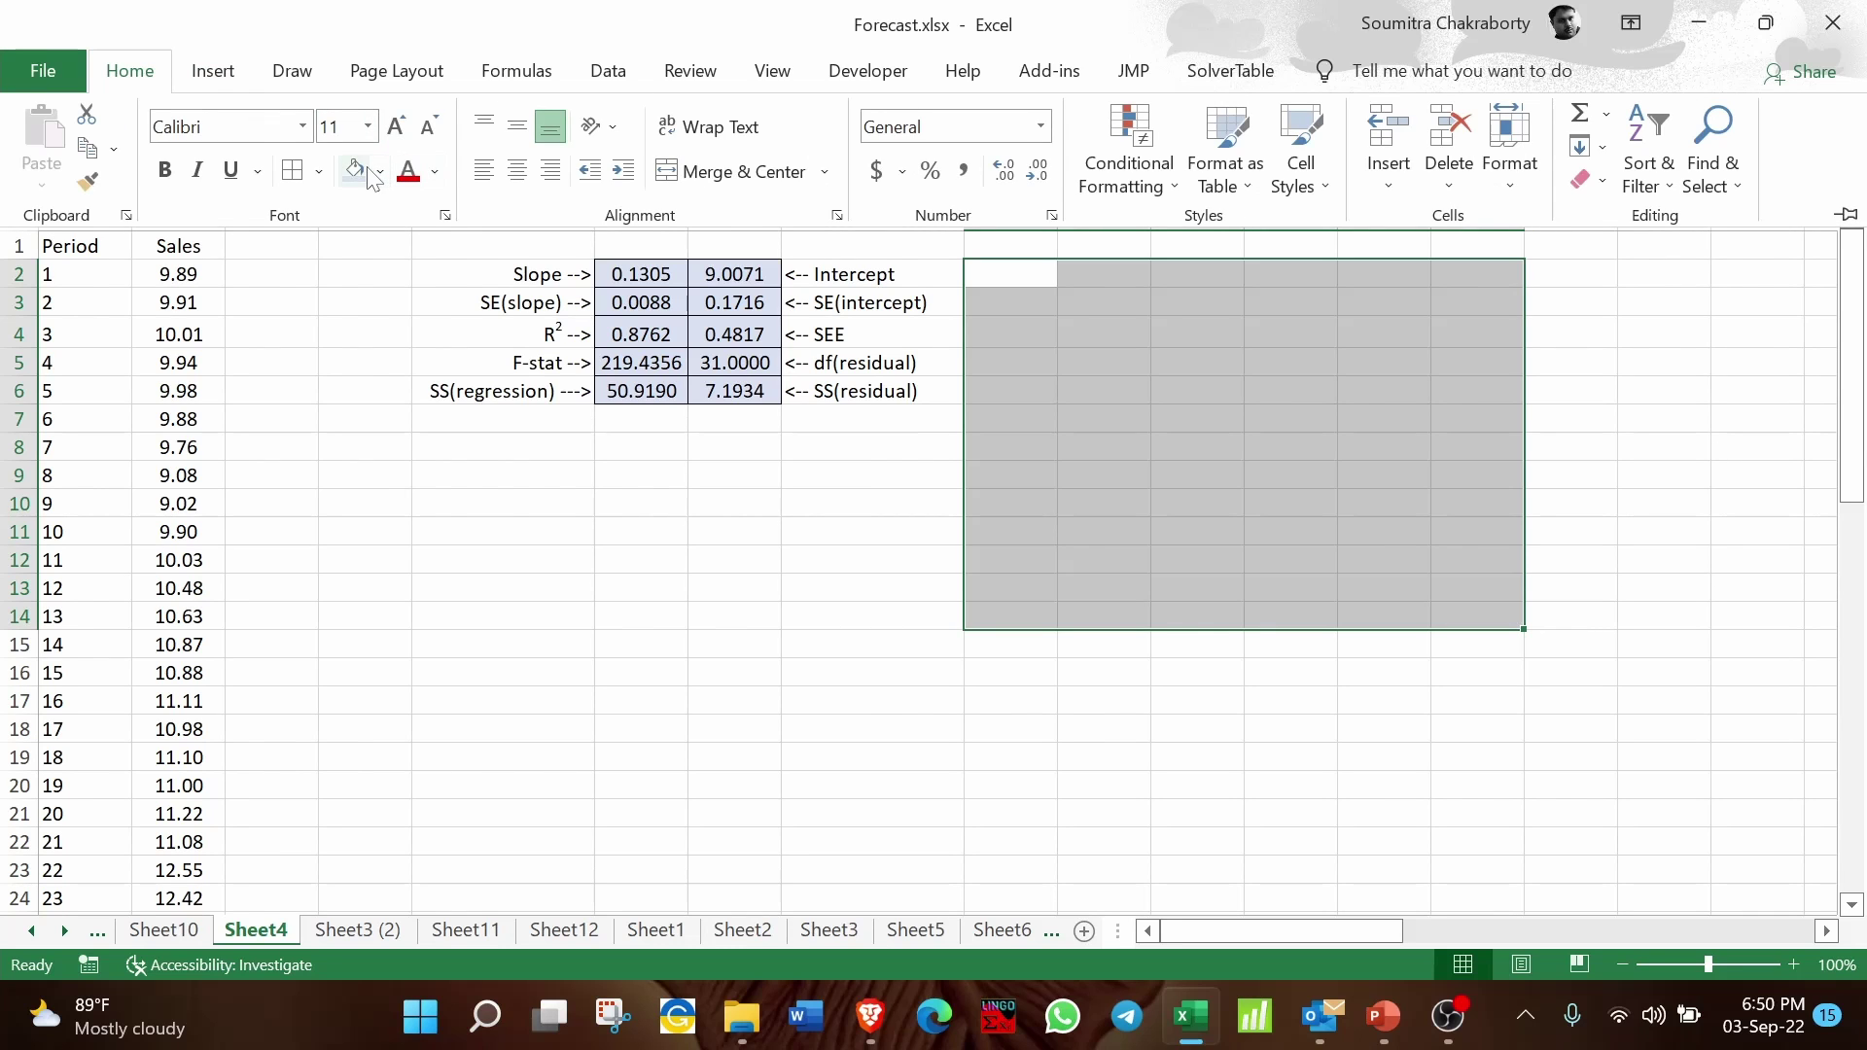
left_click(357, 173)
Step: Enter the note "1. Select 2 x 5 range (F2:G6)" in cell I2 of the shaded notes area
left_click(1052, 278)
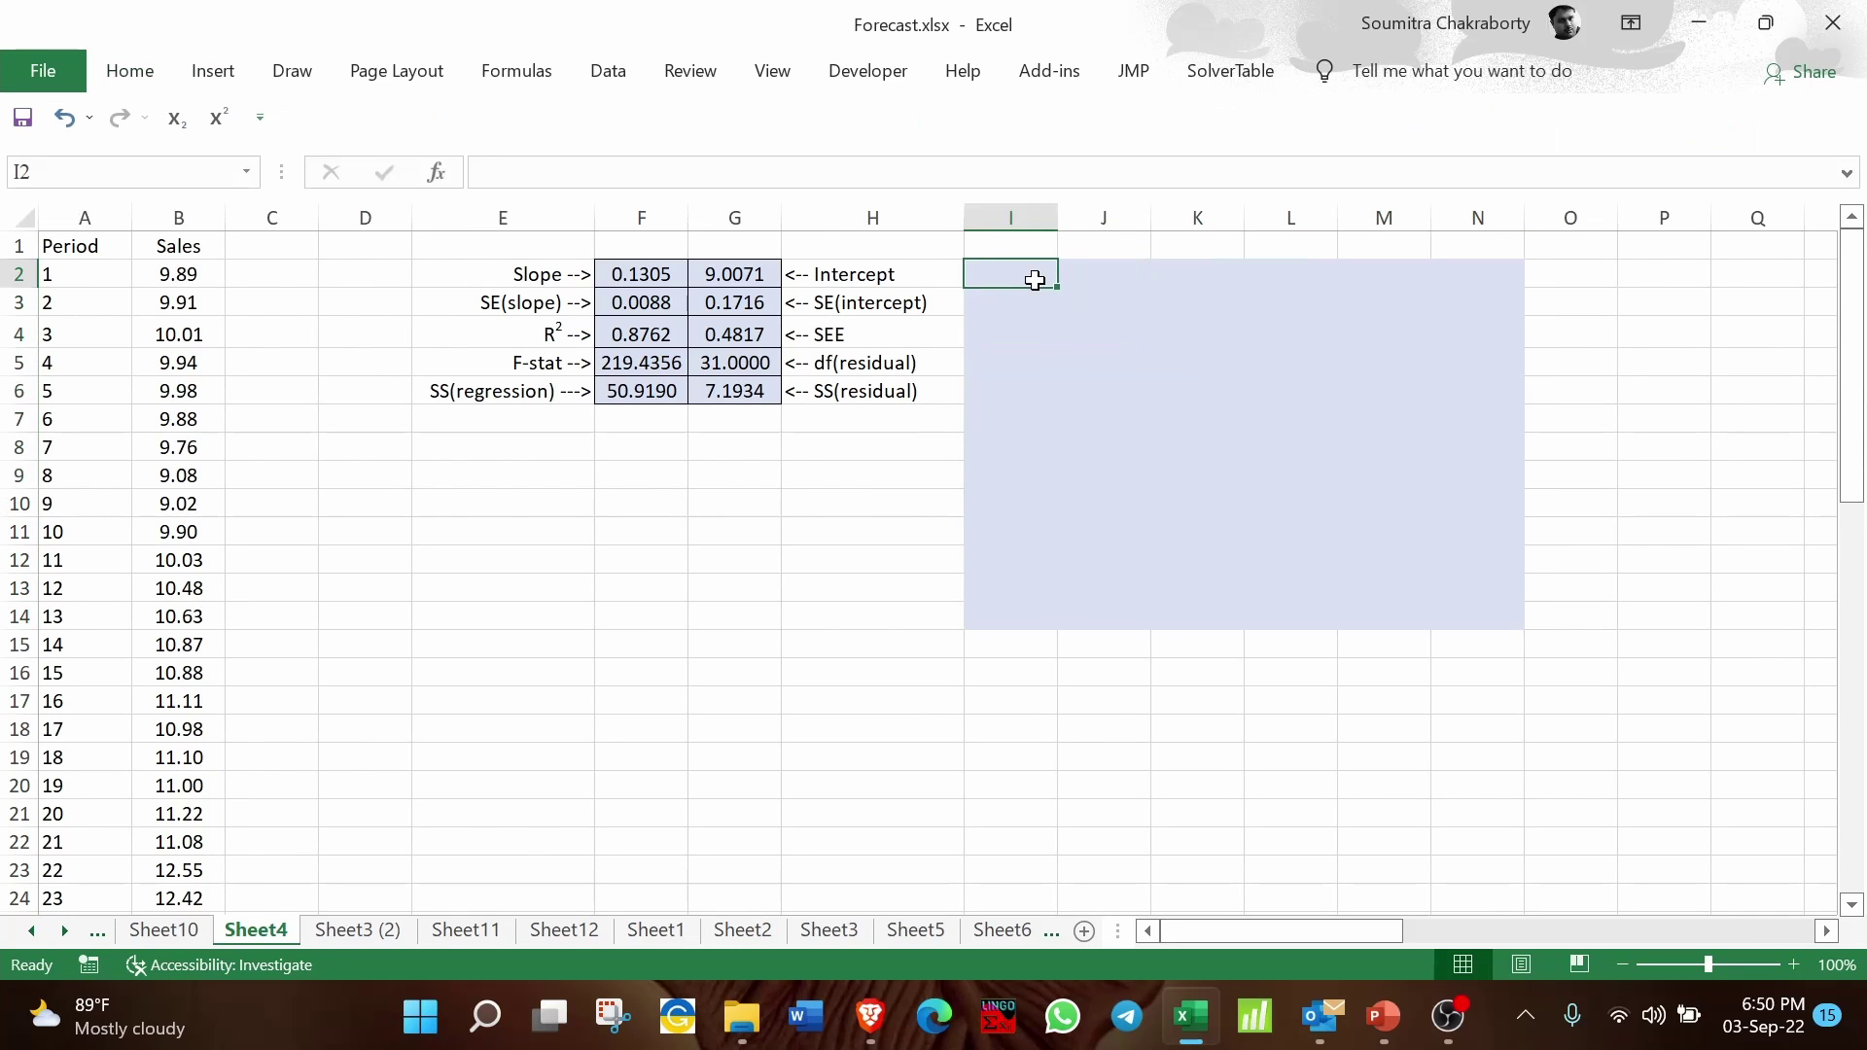
type("1. S")
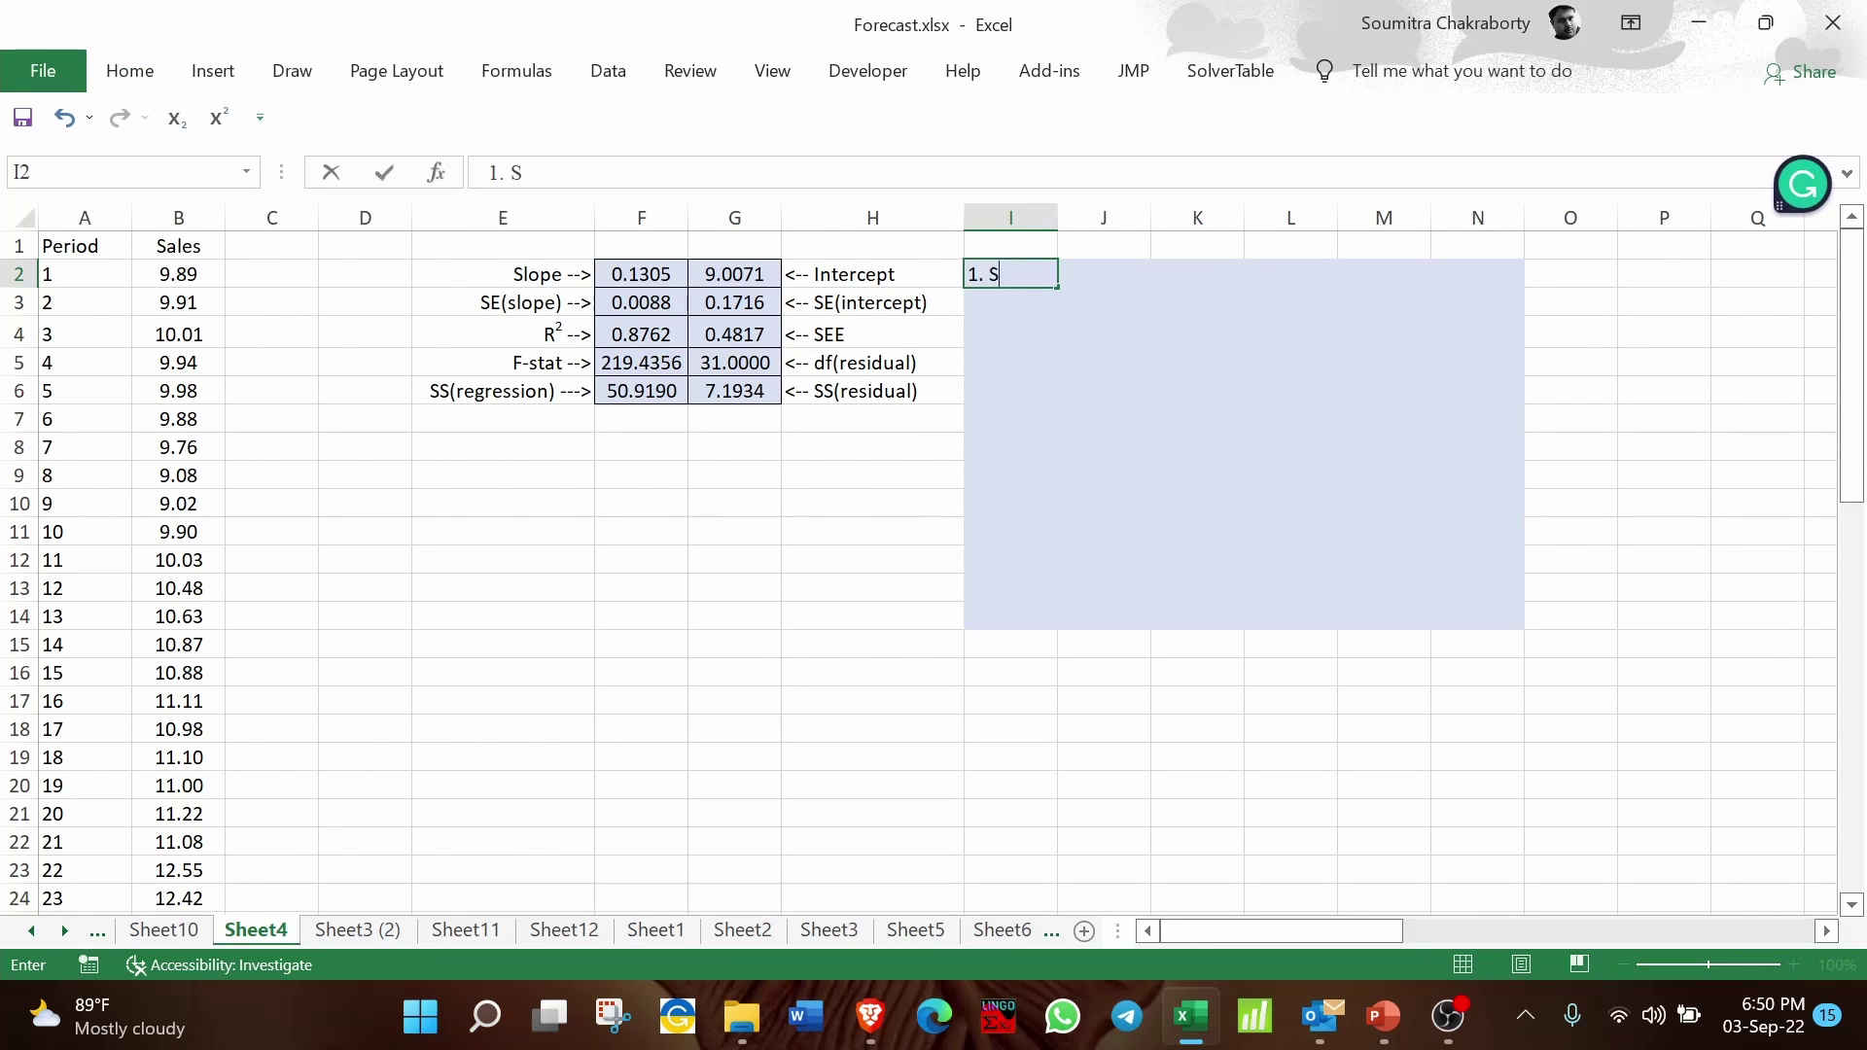
type("elect 2 x 5 range")
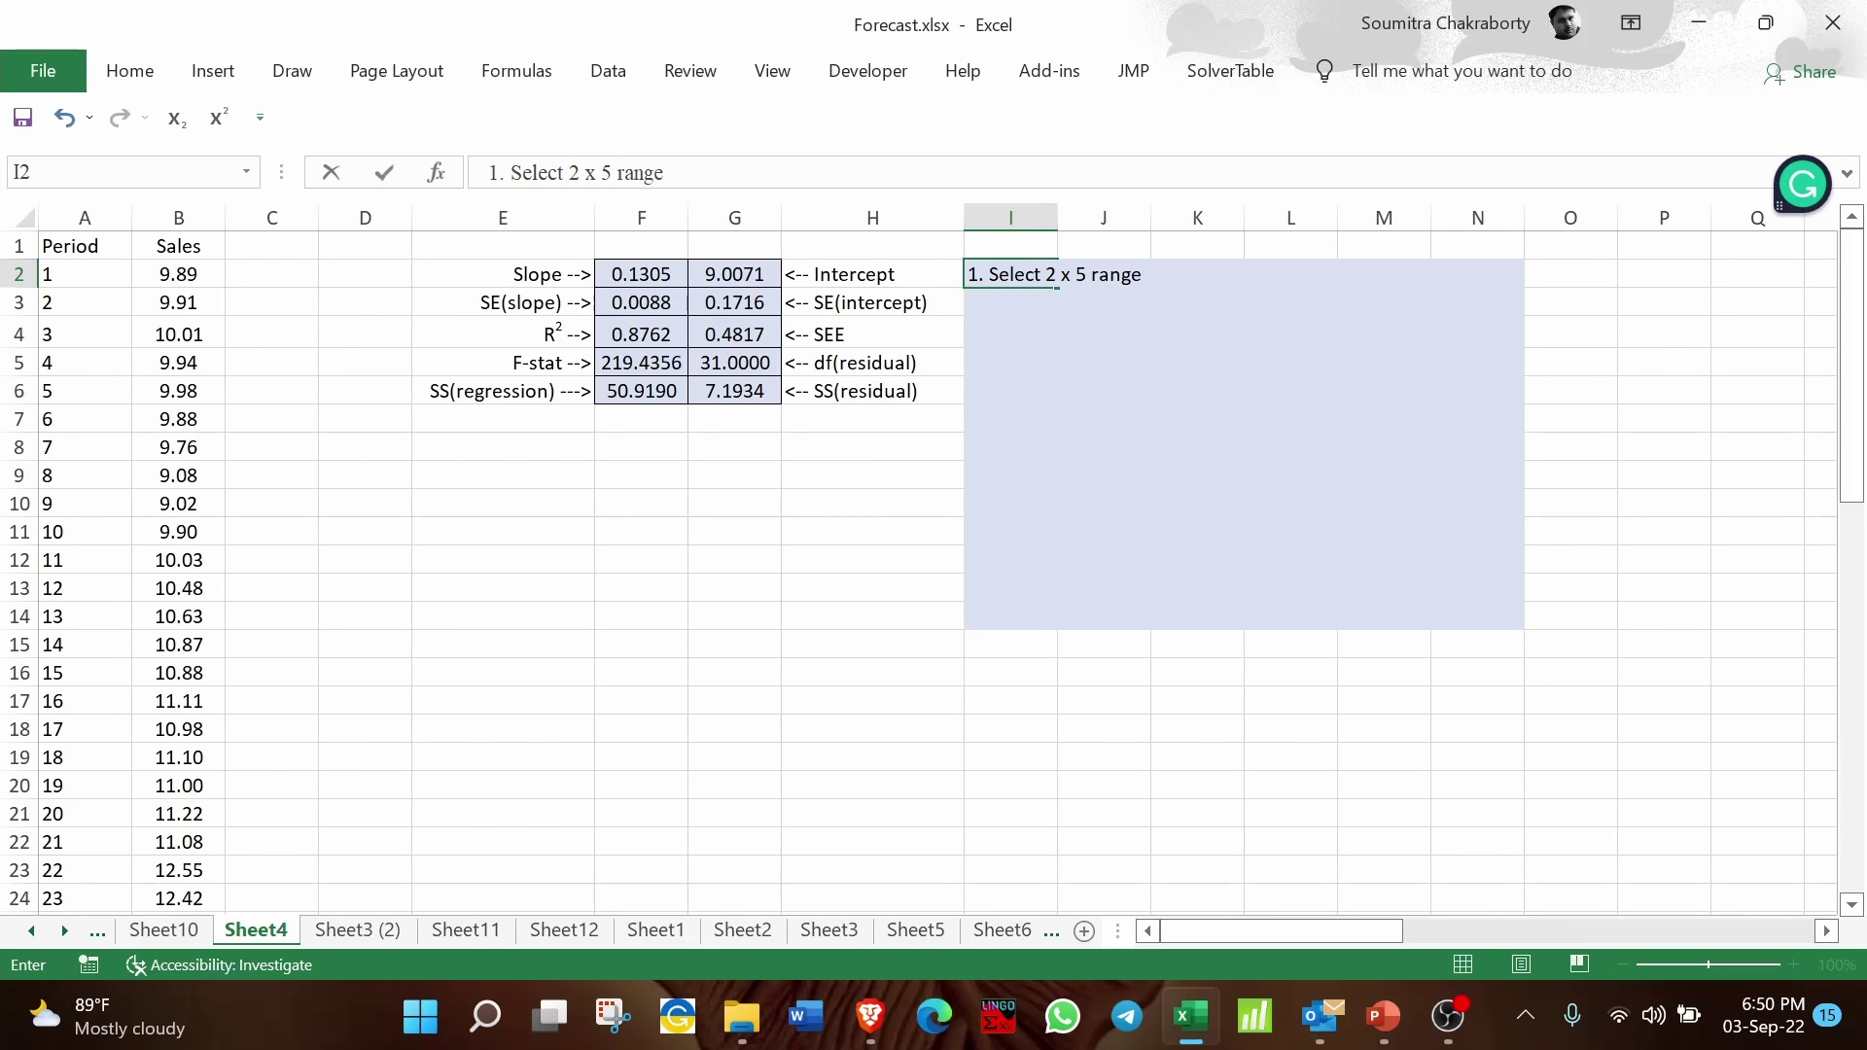
type(" (F2:G6)")
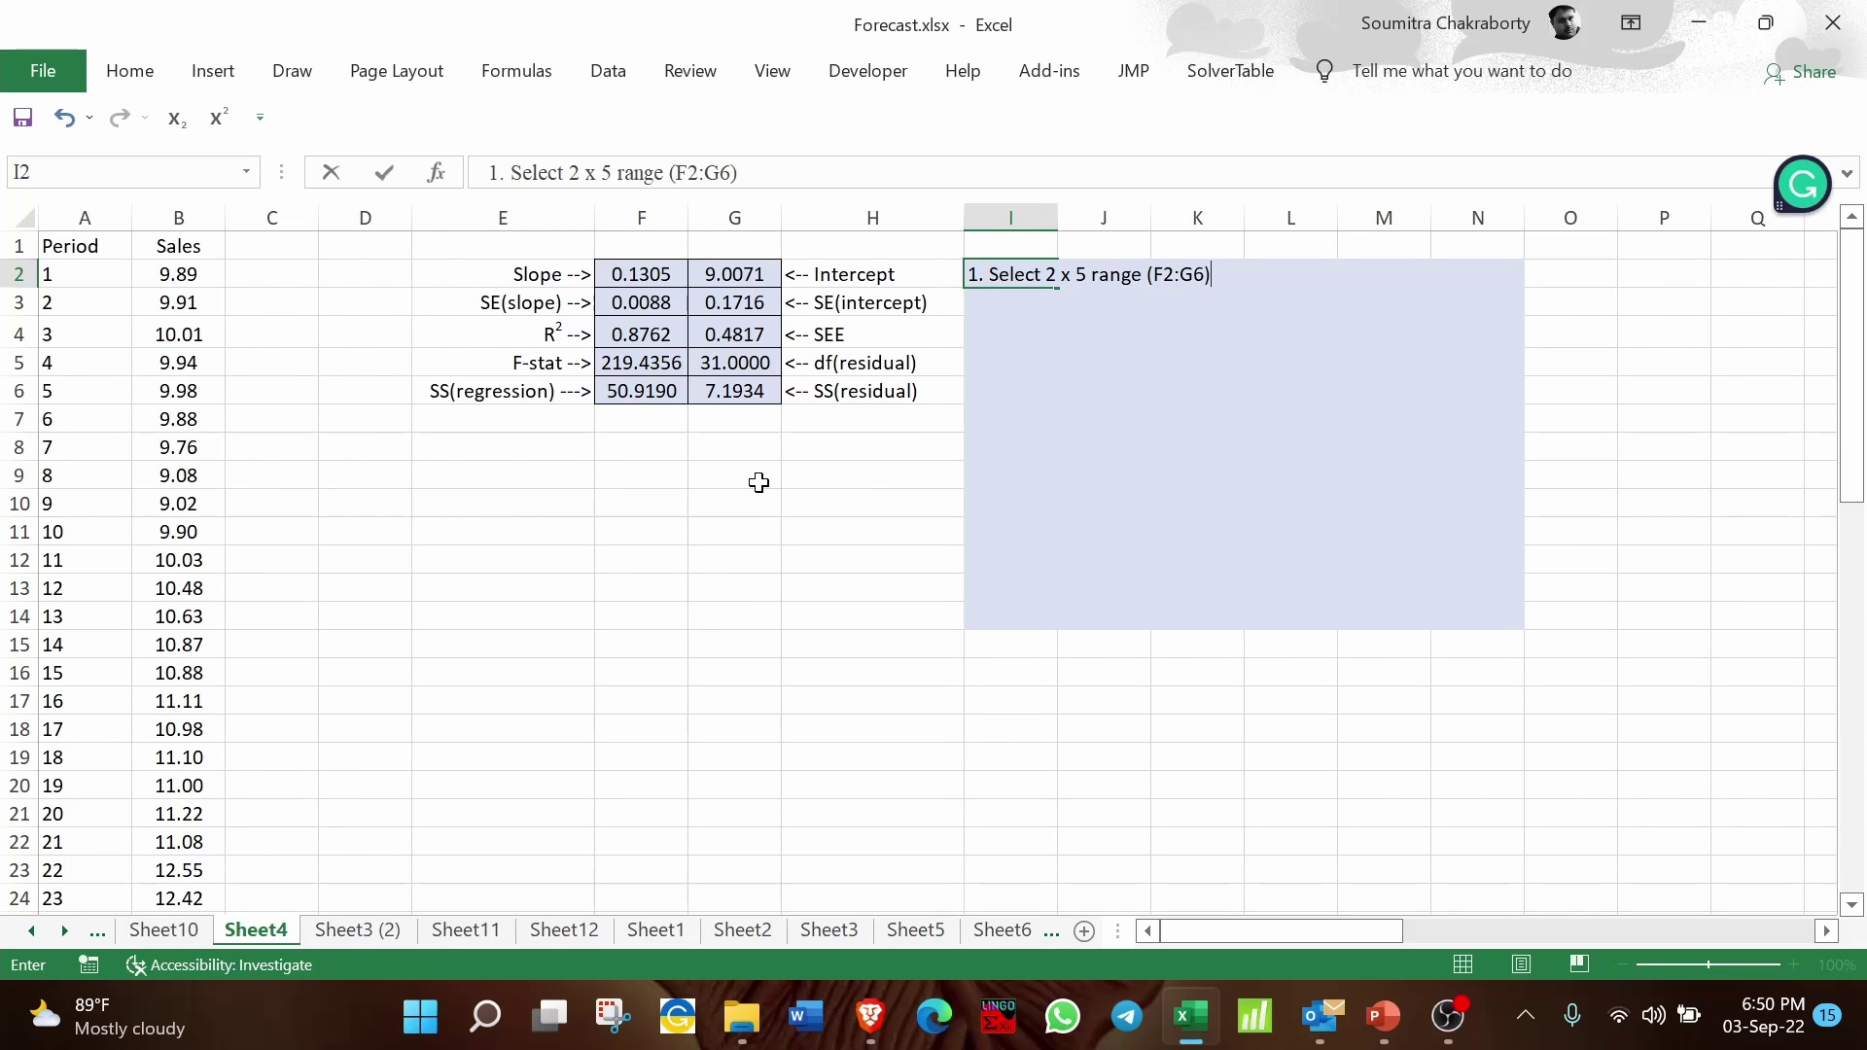
key("Return")
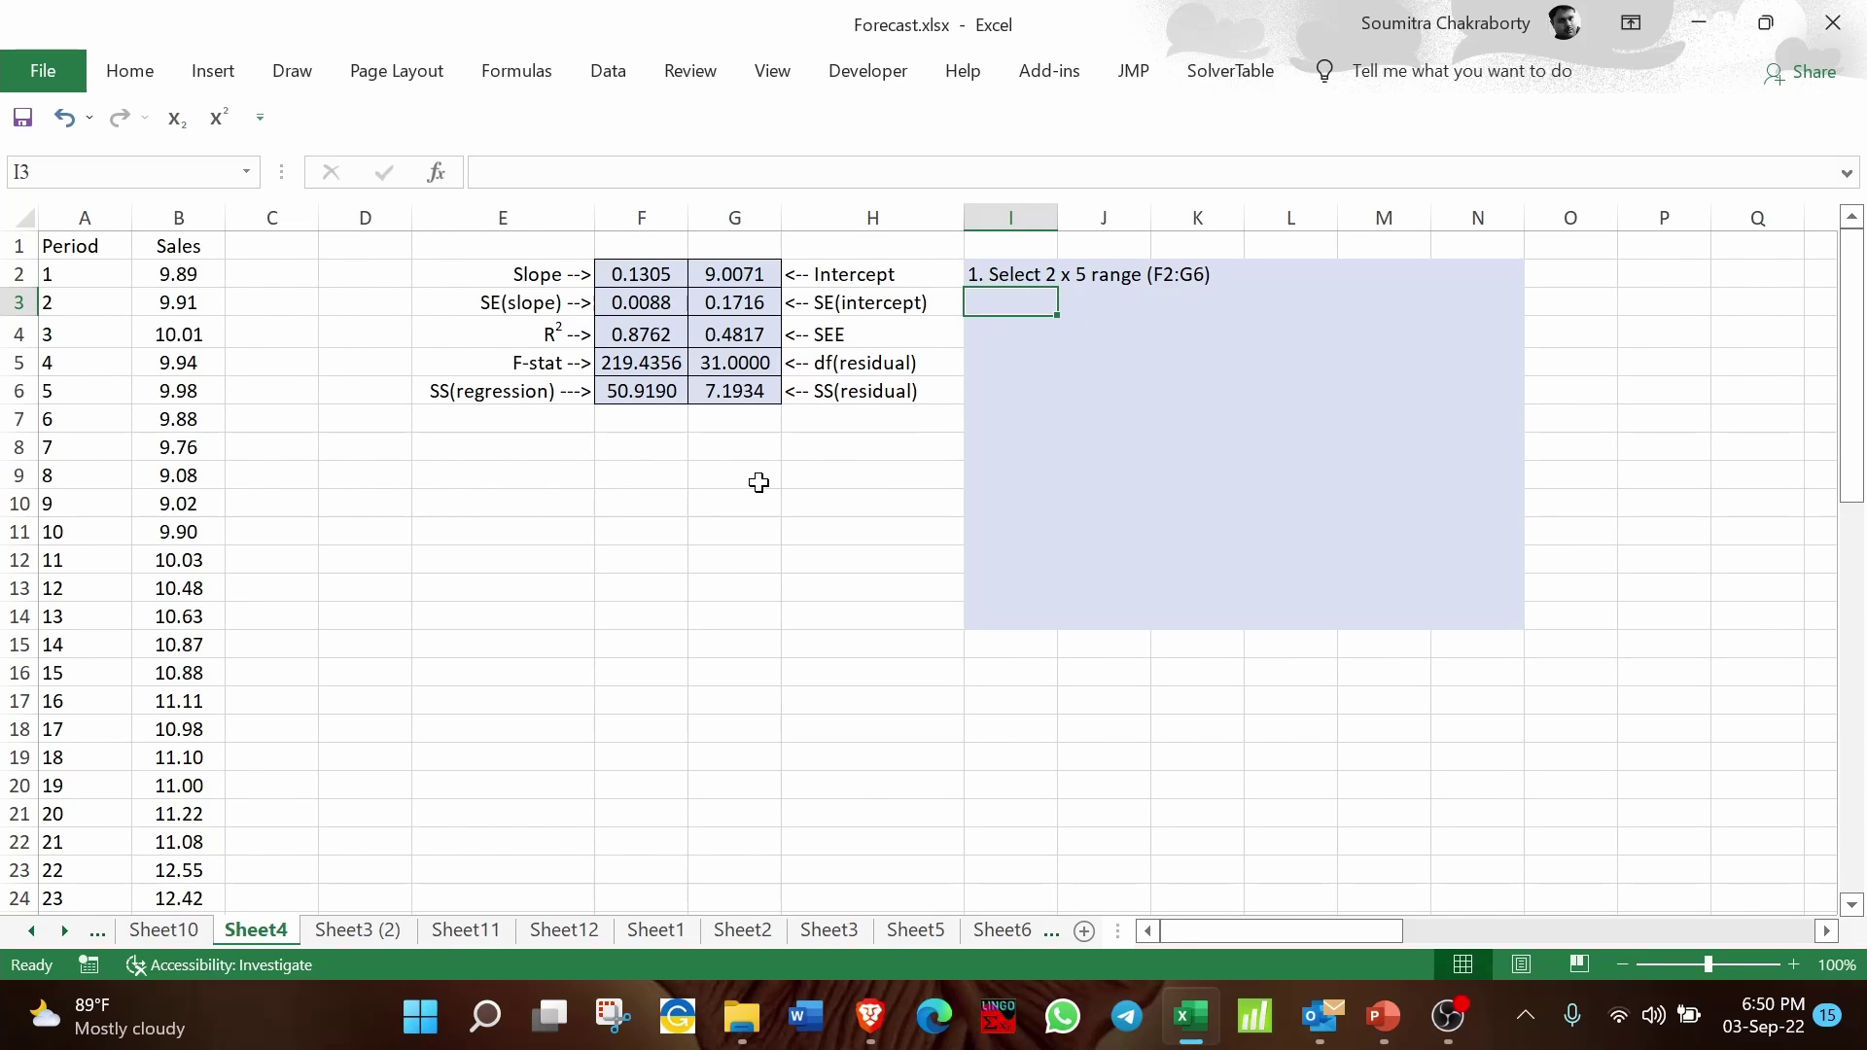
Step: Enter the note "2. Type the LINEST() function" in cell I4, leaving a blank row after the first note
key("Down")
type("2.")
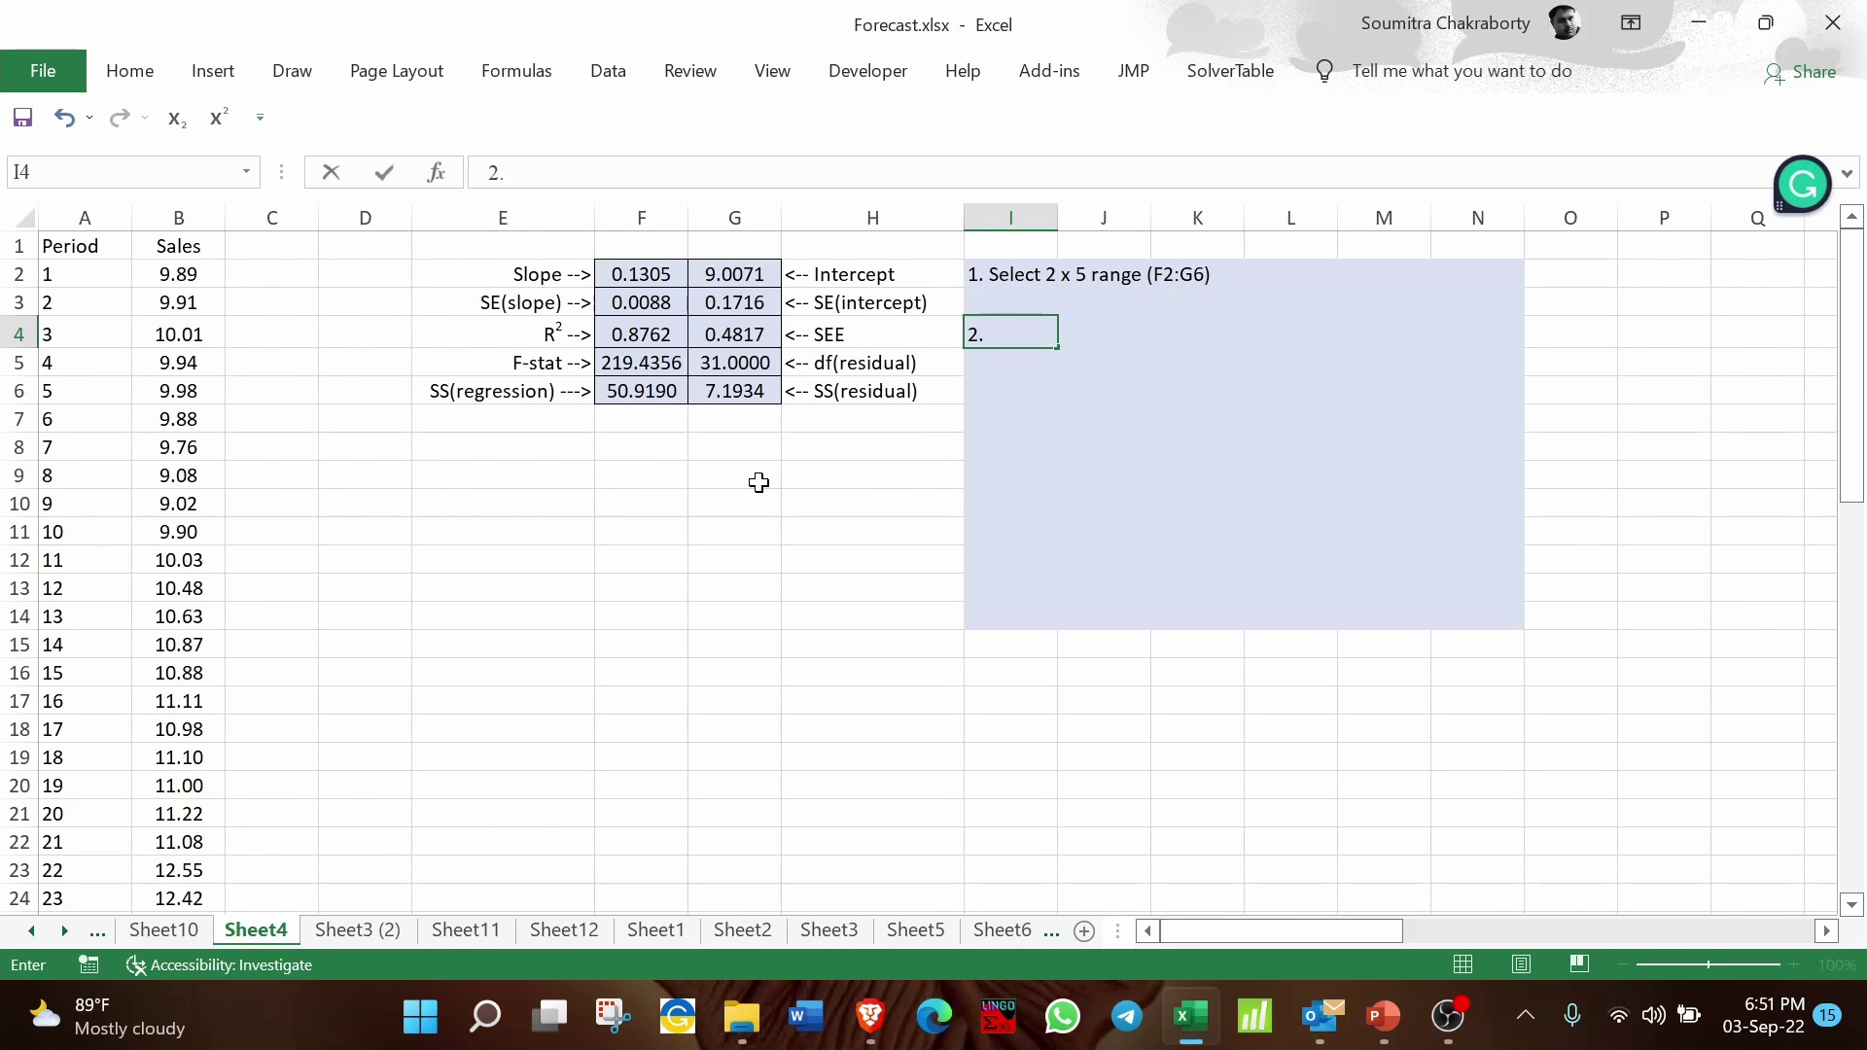
type(" Type the L")
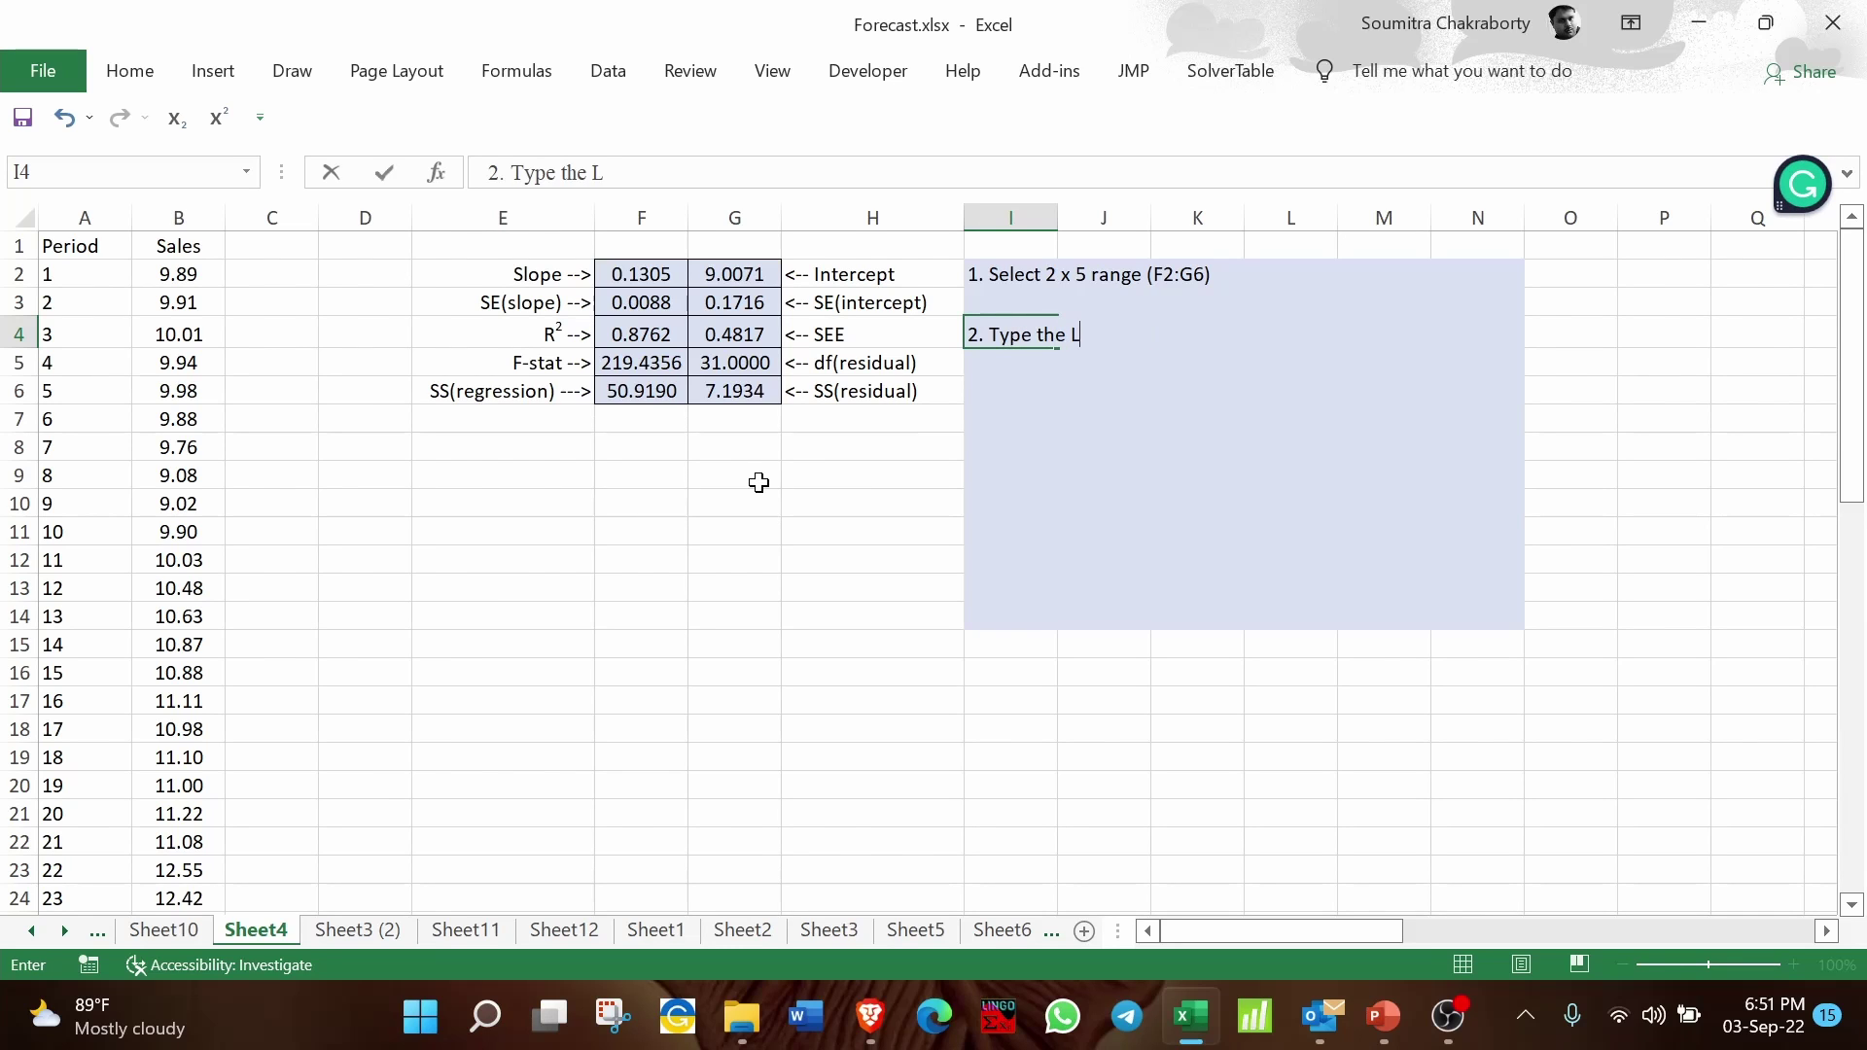
type("INEST() fu")
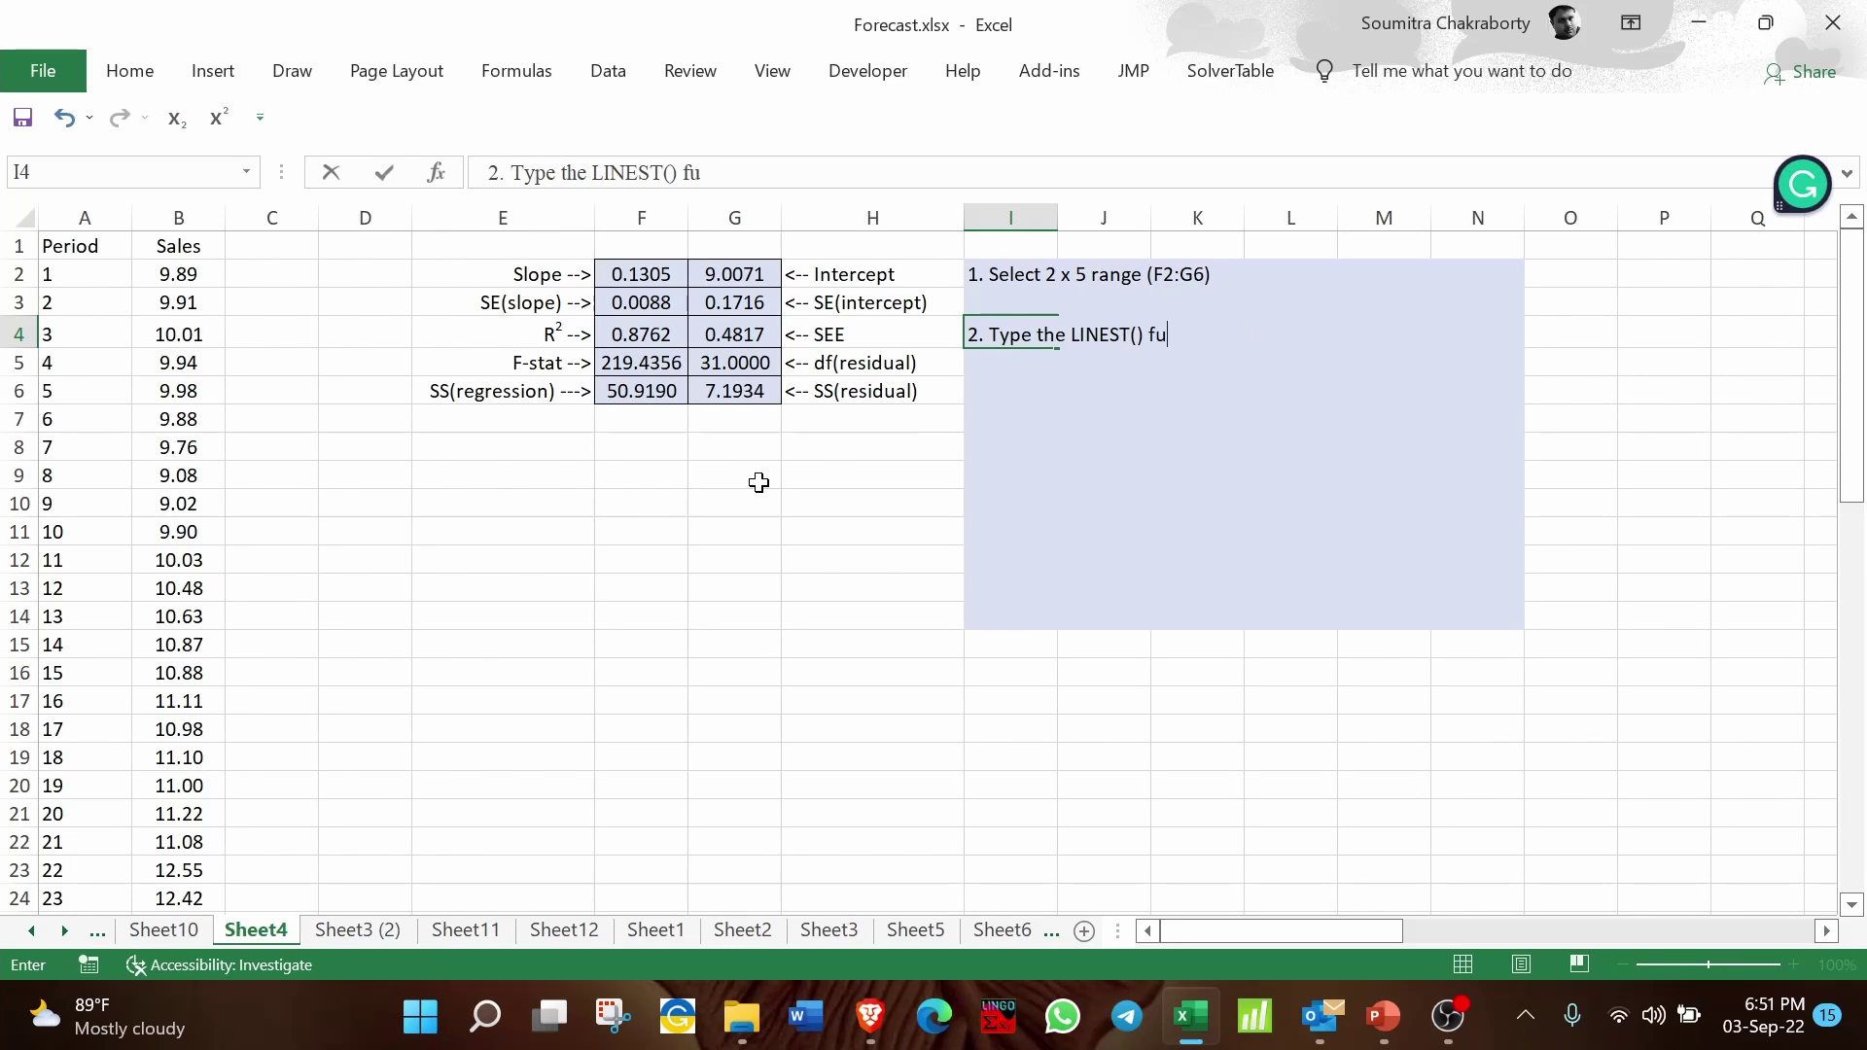
type("nction")
key("Return")
key("Return")
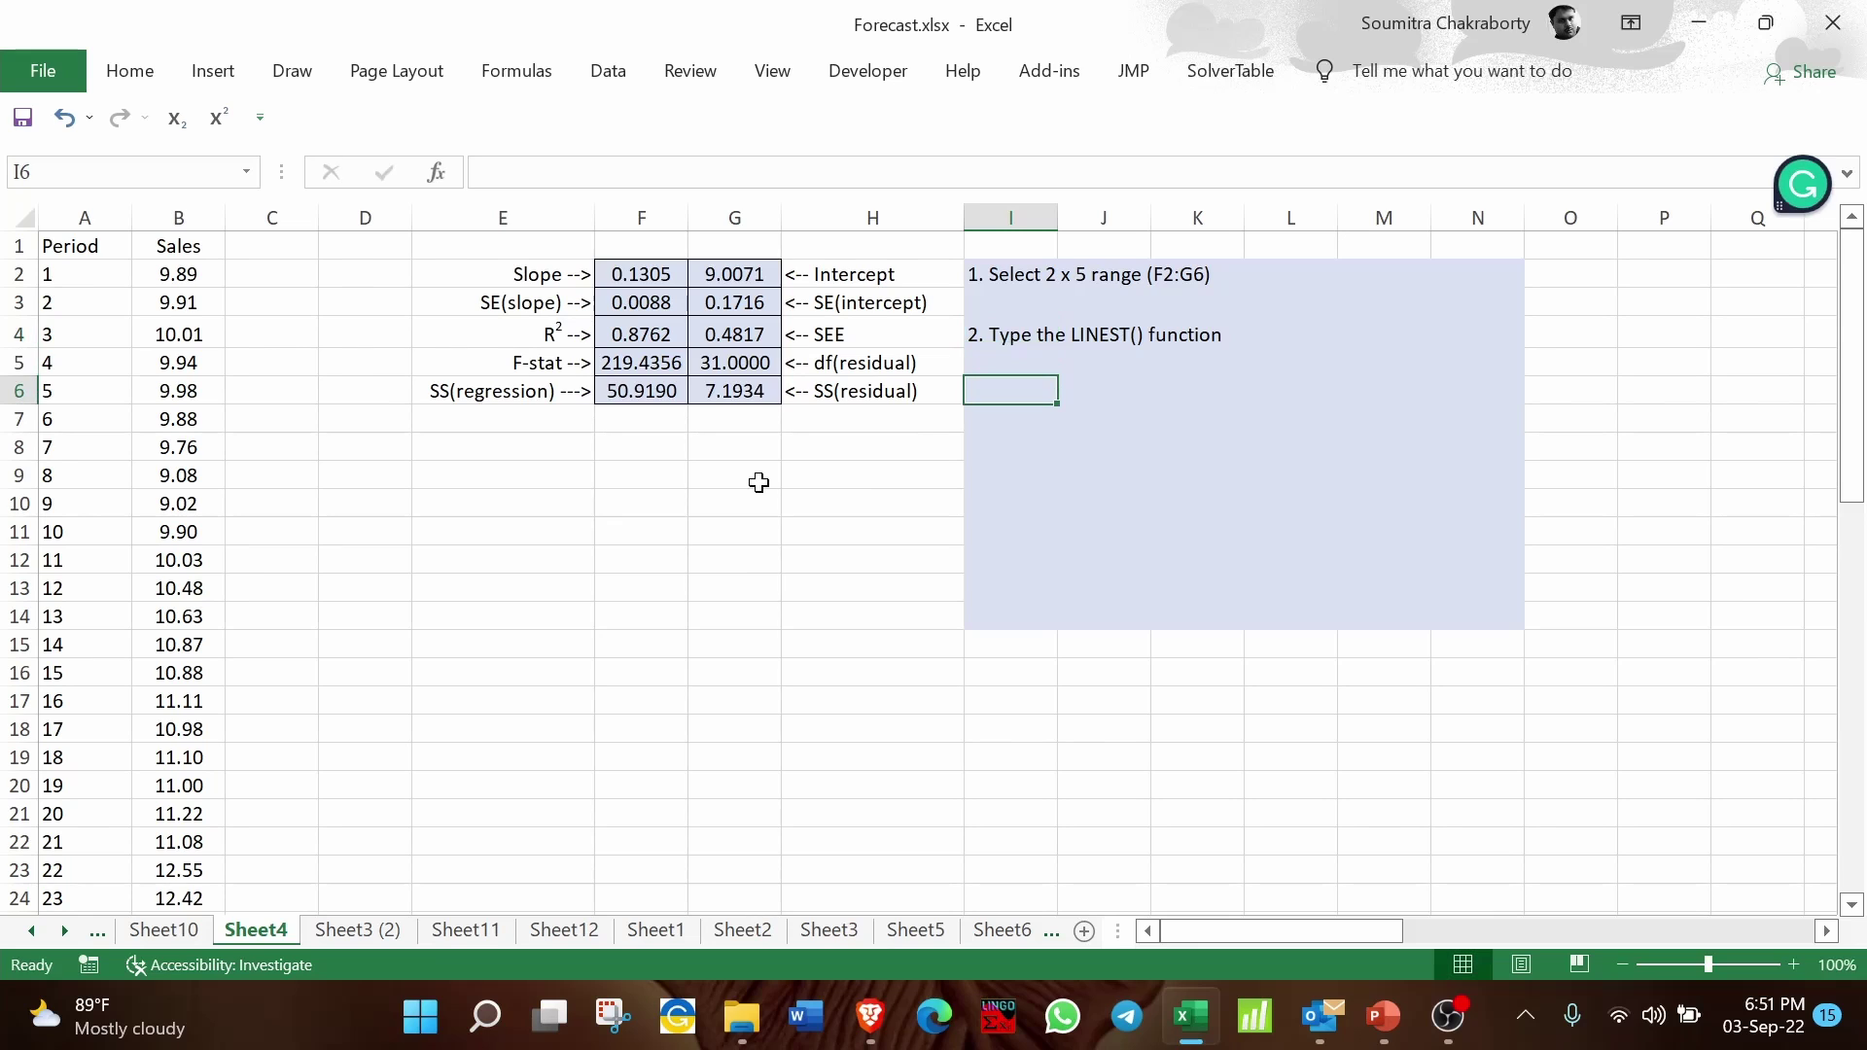
Step: Write the note "3. Press Ctrl + Shift + Enter" in cell I6
type("3. ")
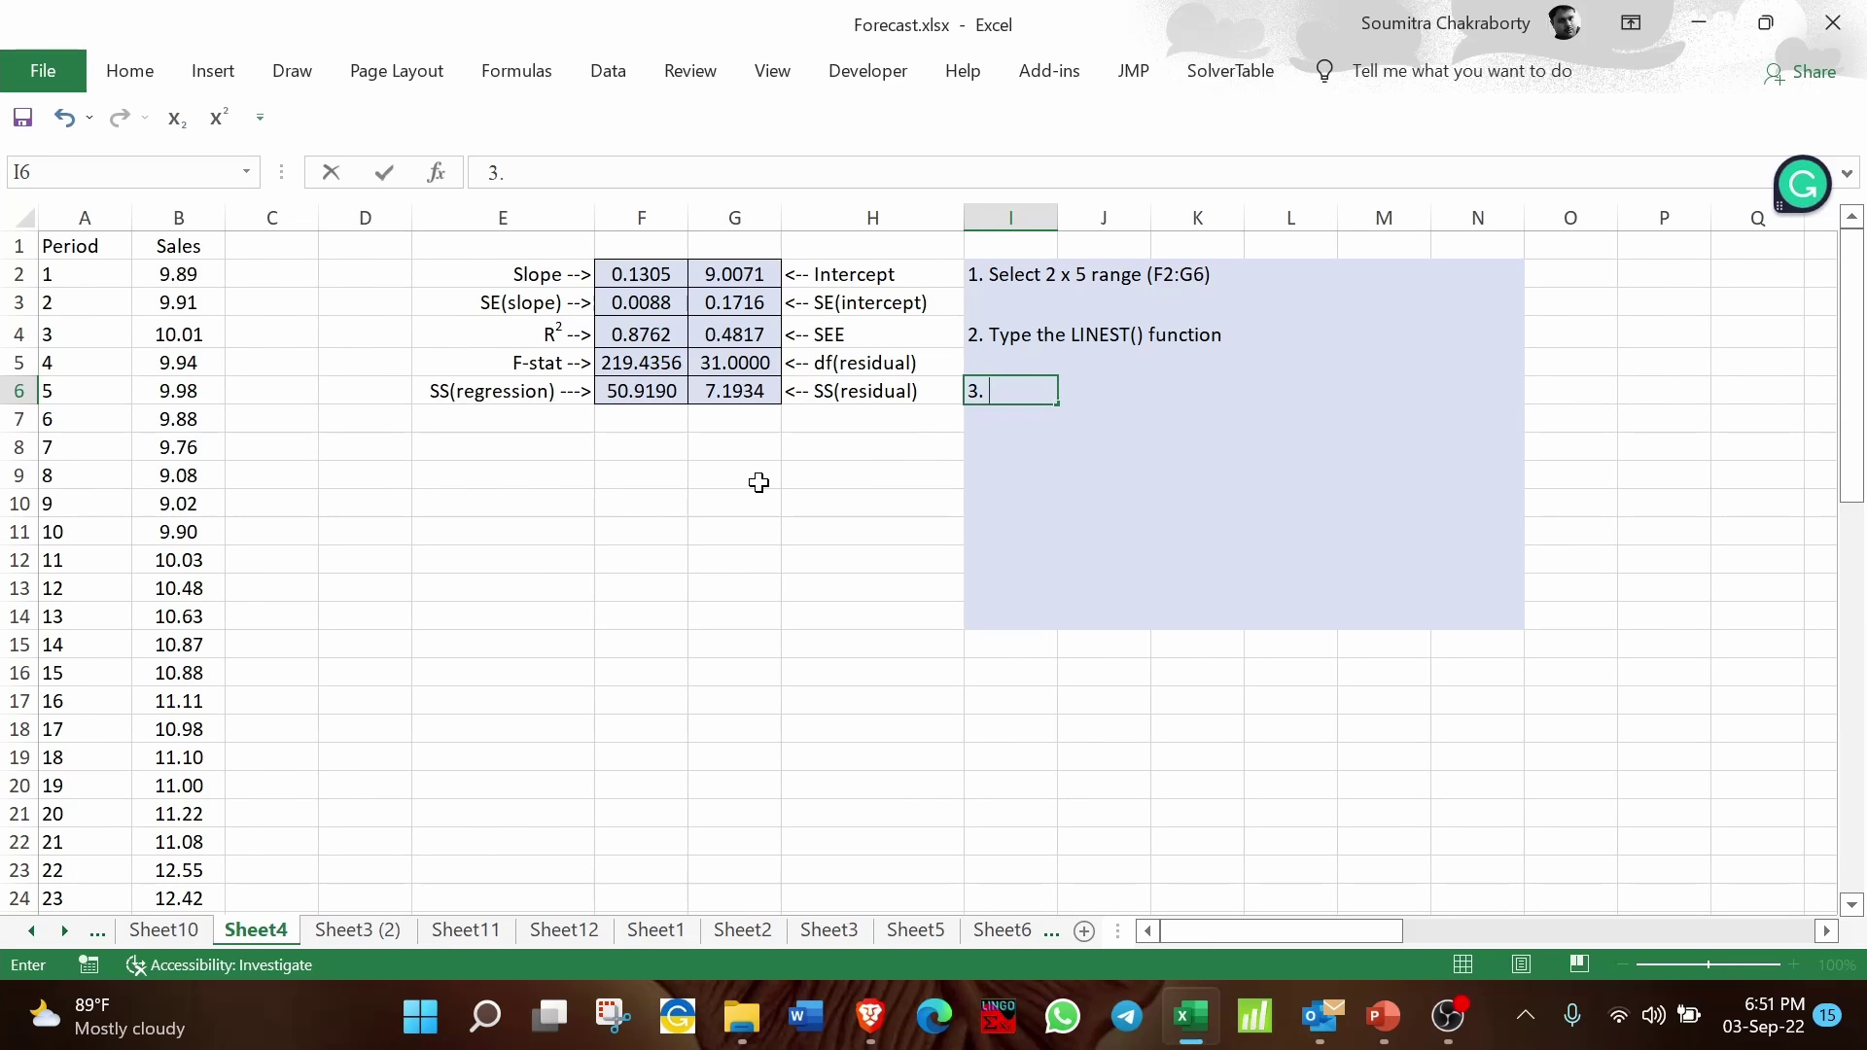
type("Press Ctrl +")
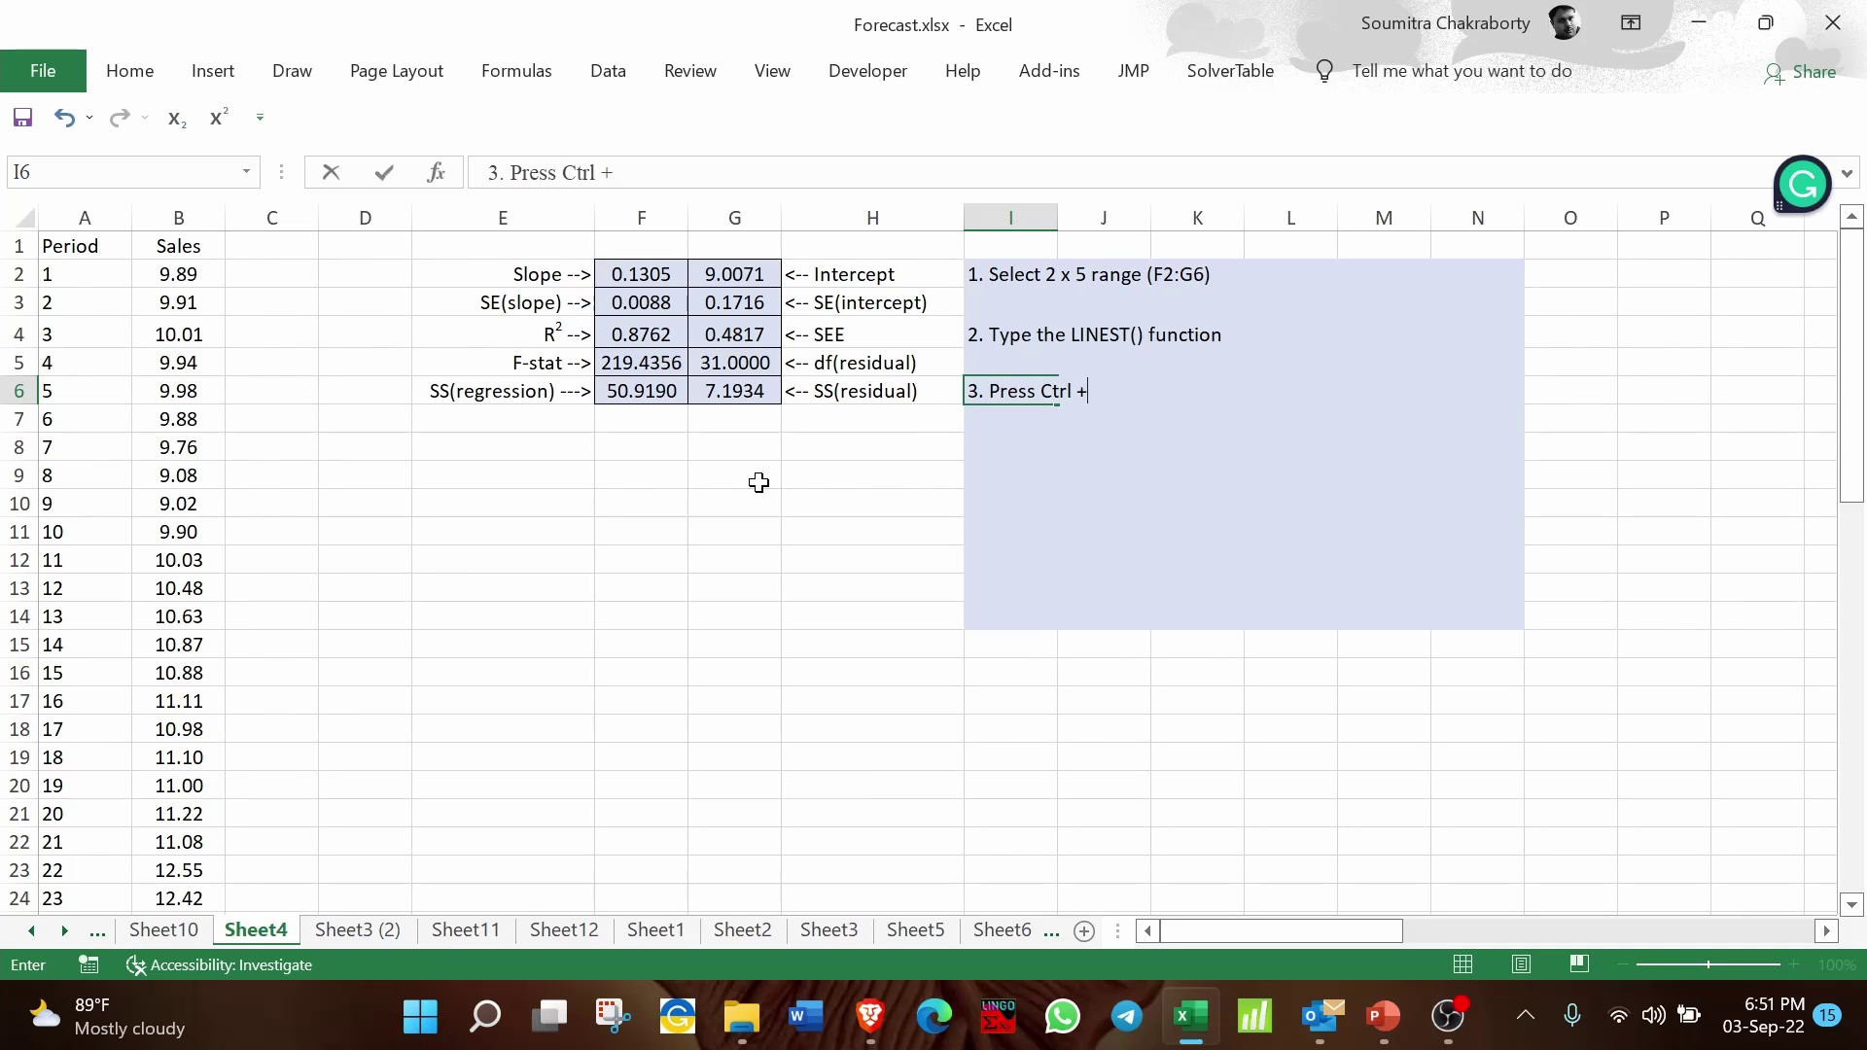
type(" Shift + Enter")
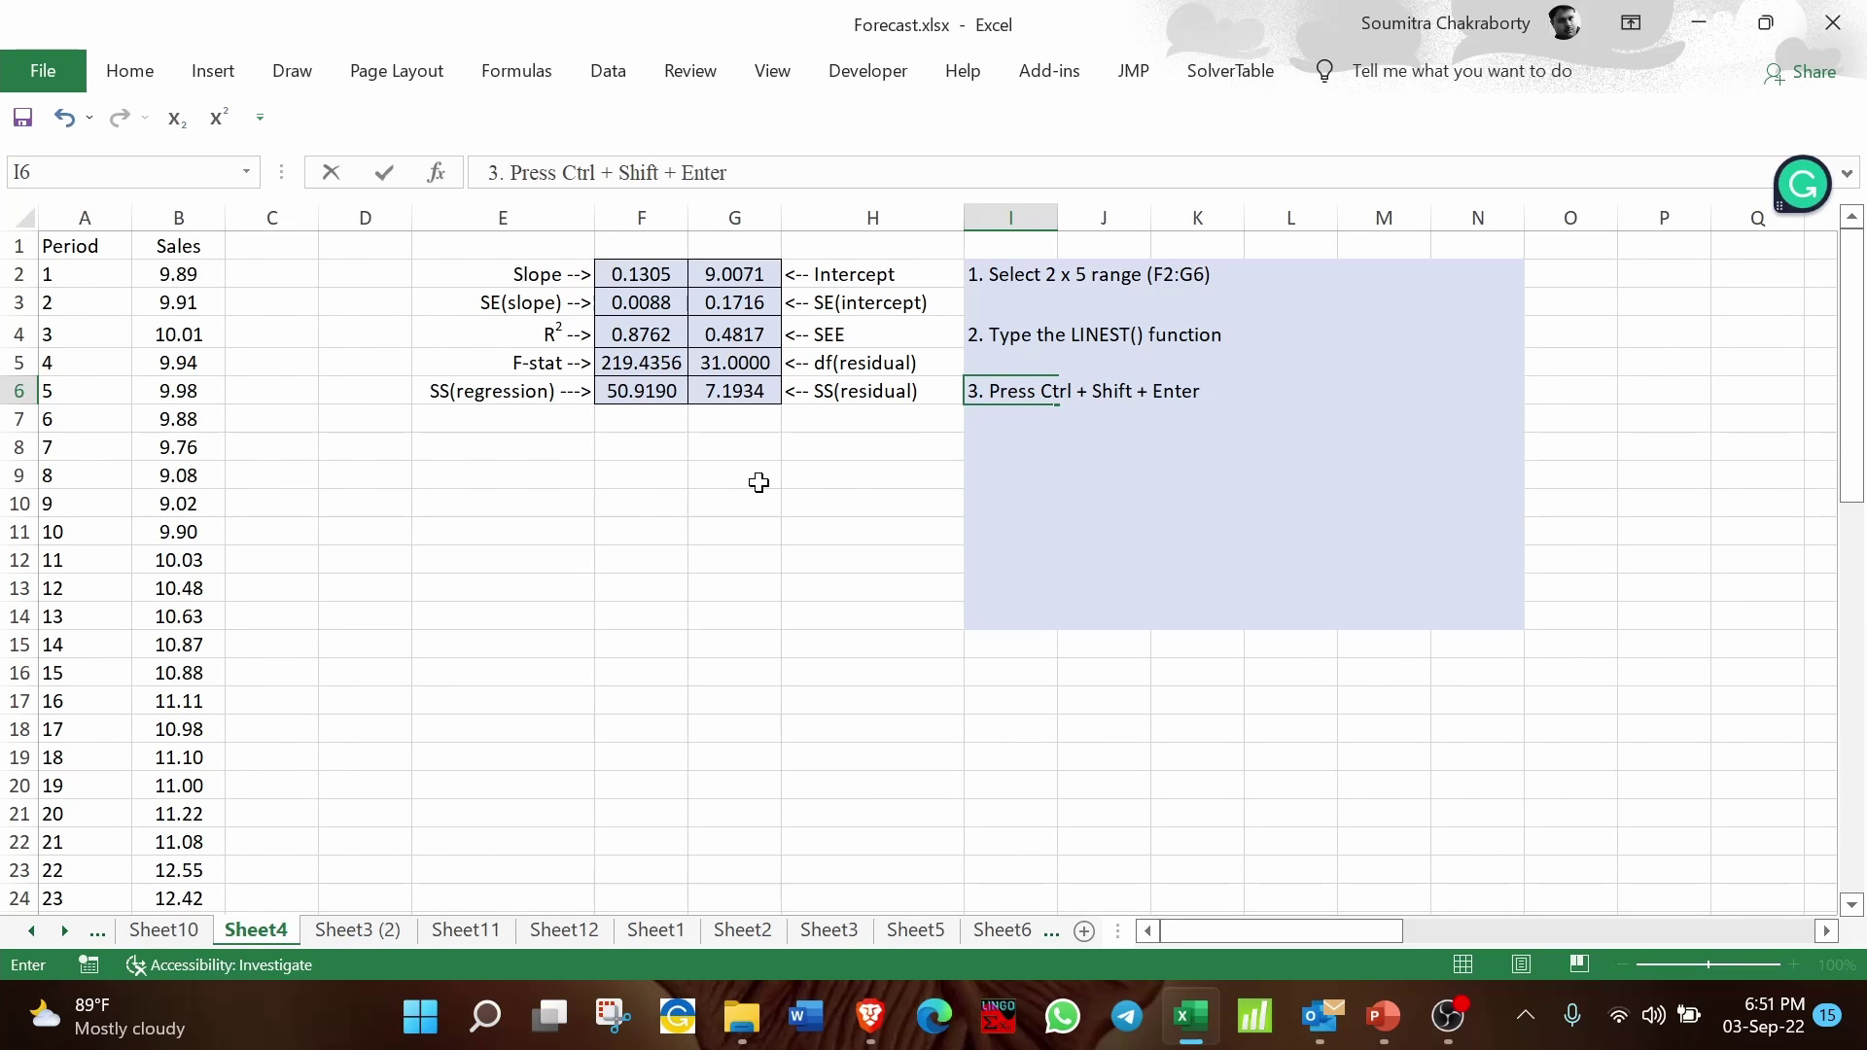
Step: Make only the words "Ctrl + Shift + Enter" in the third note bold at font size 14
left_click_drag(1041, 391, 1204, 391)
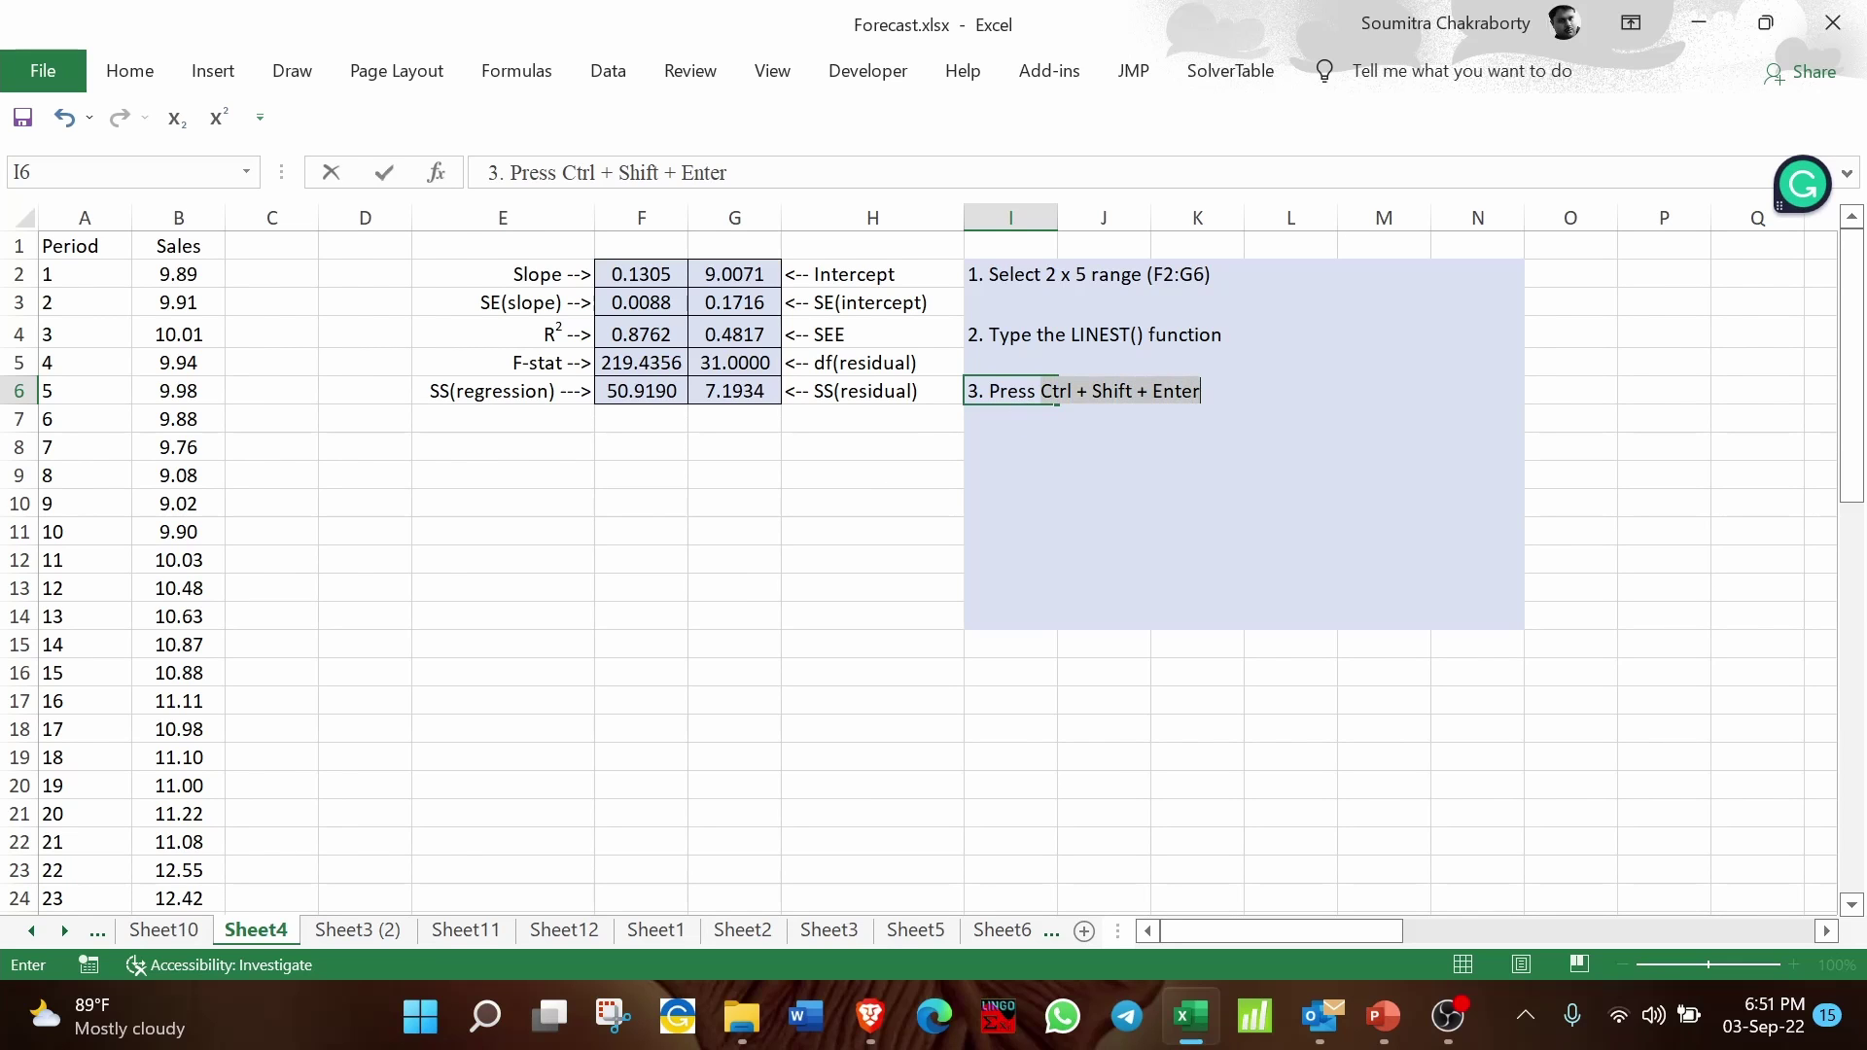
key("ctrl+b")
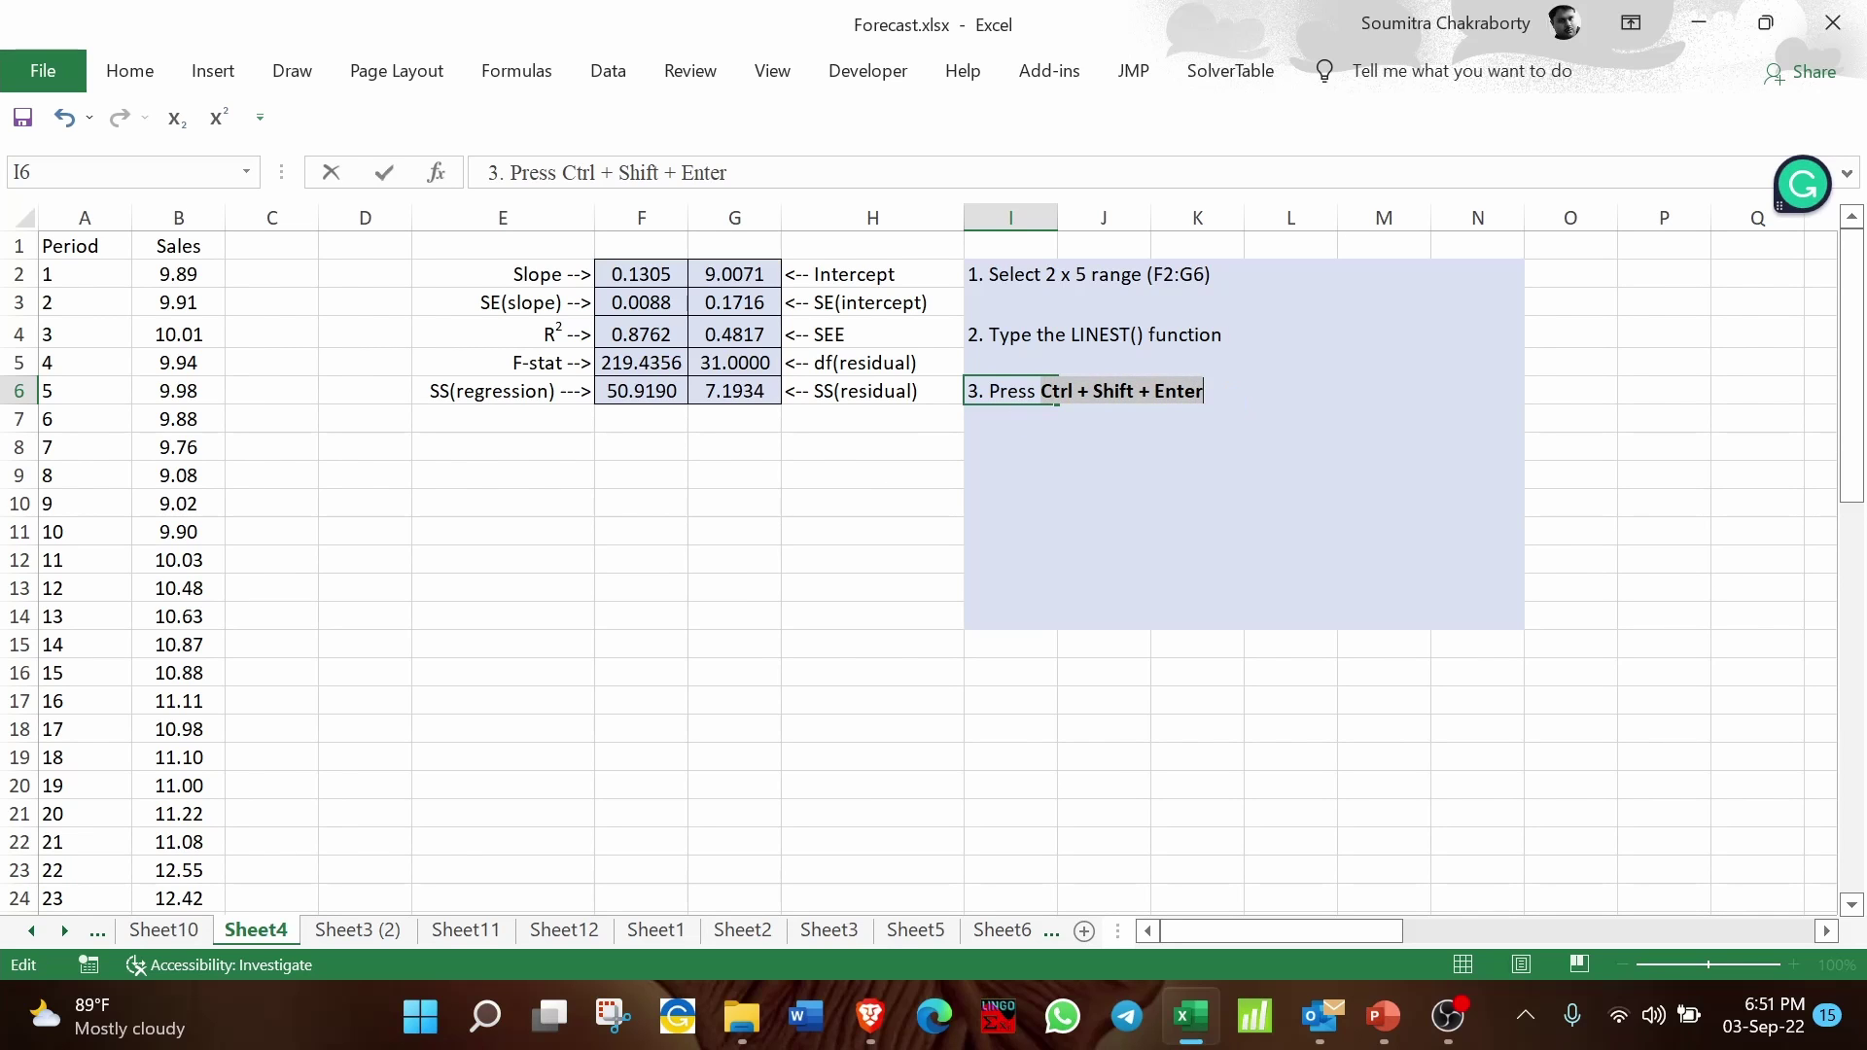
left_click(129, 70)
left_click(397, 126)
left_click(403, 129)
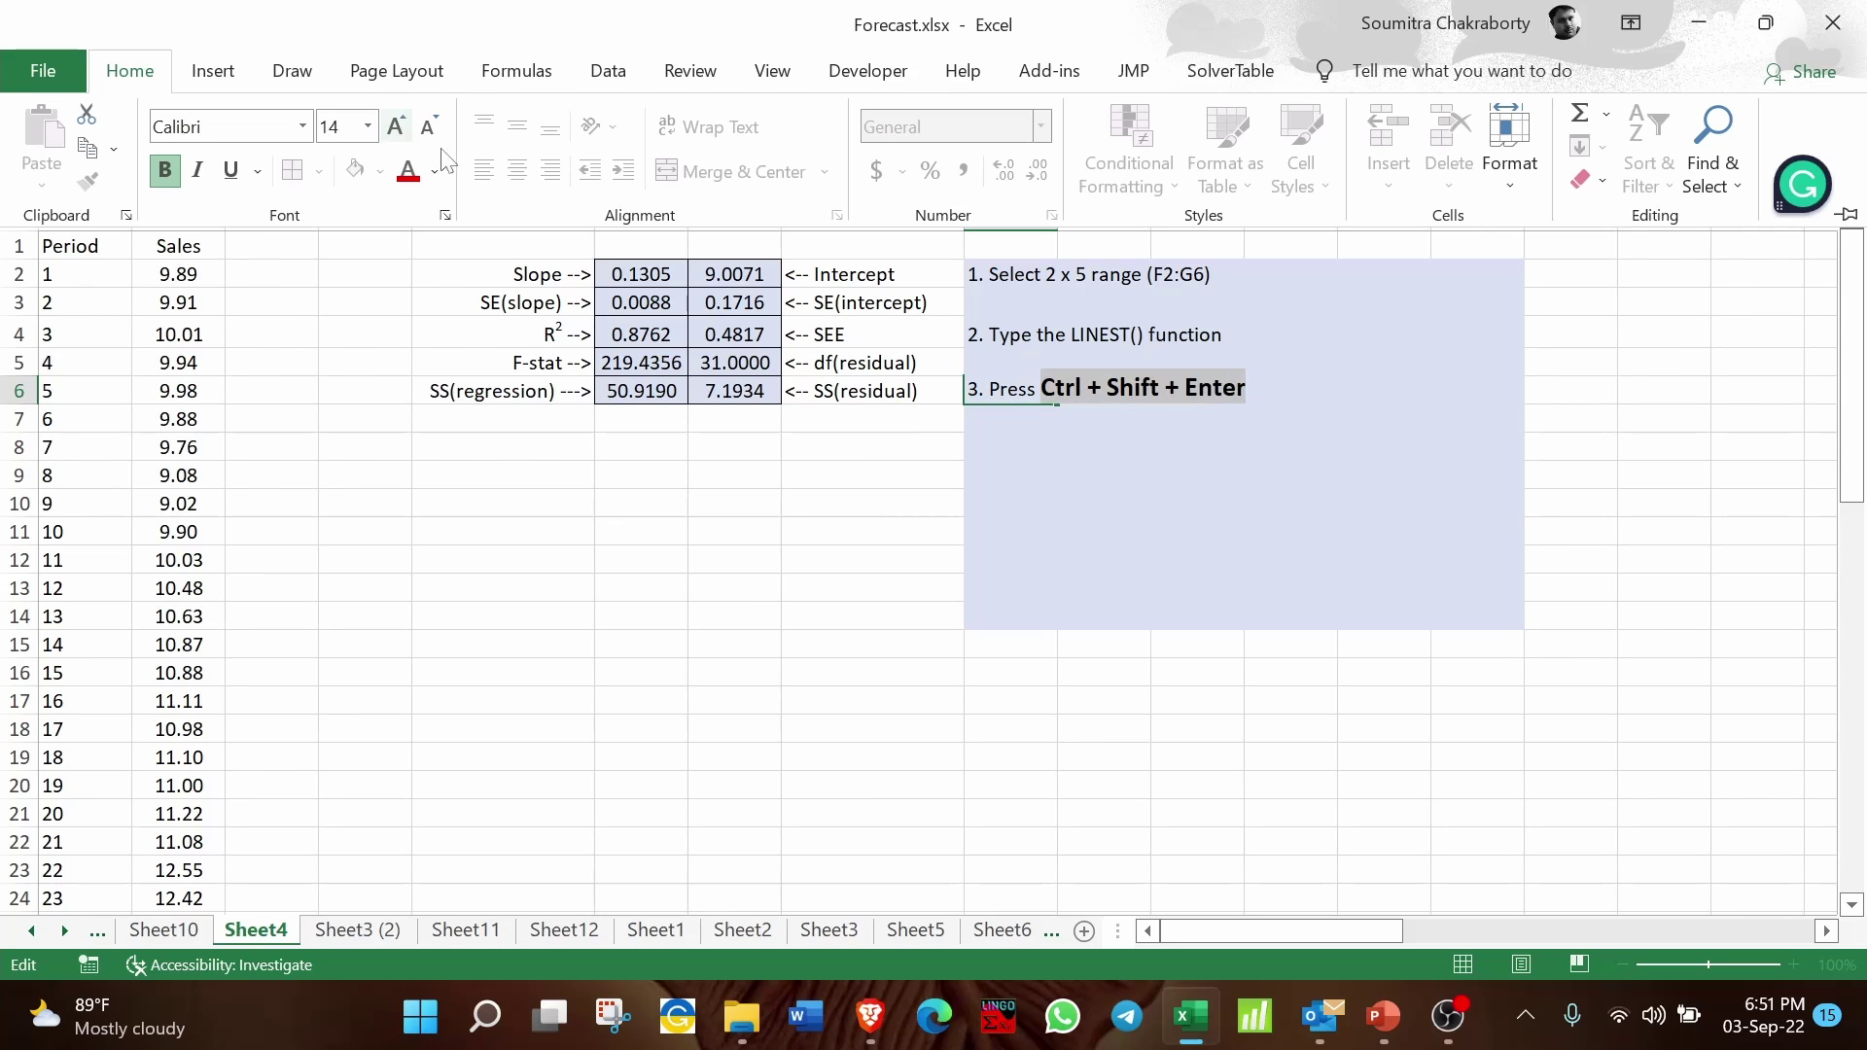
left_click(1643, 364)
left_click(1609, 354)
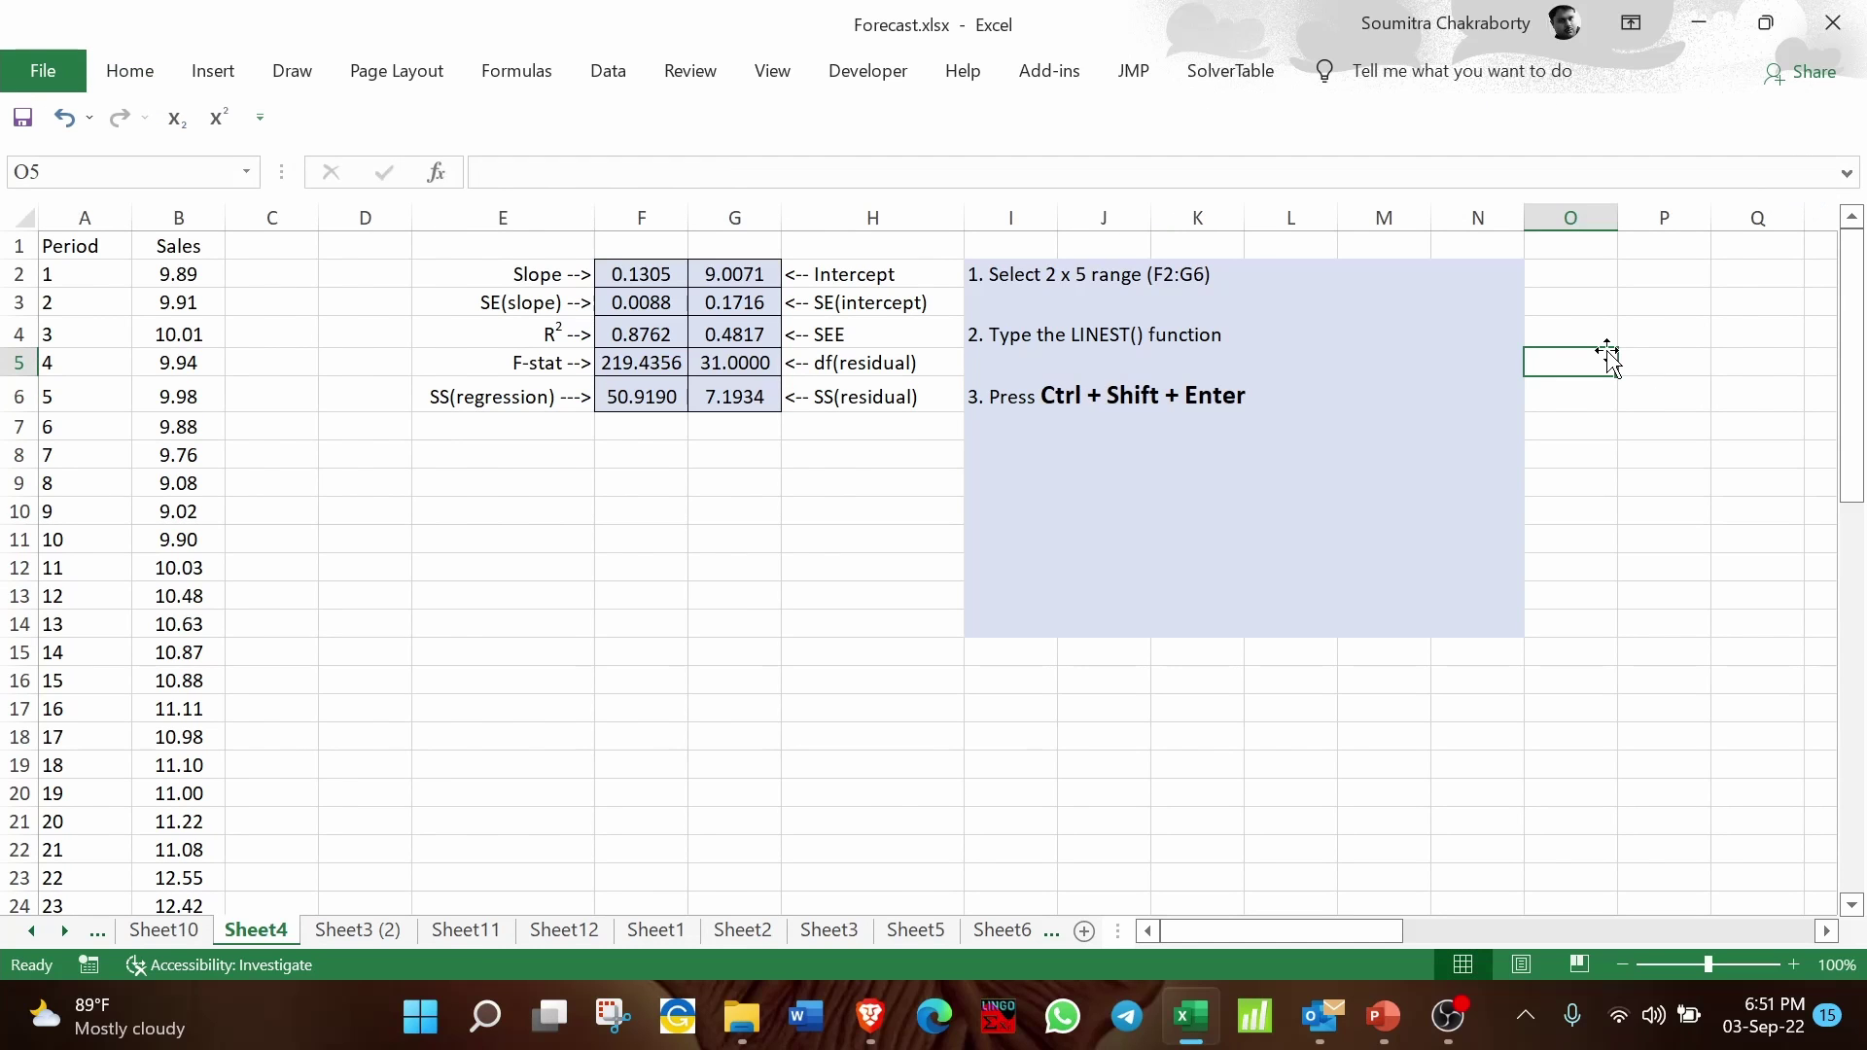
left_click_drag(644, 272, 747, 391)
left_click(1582, 507)
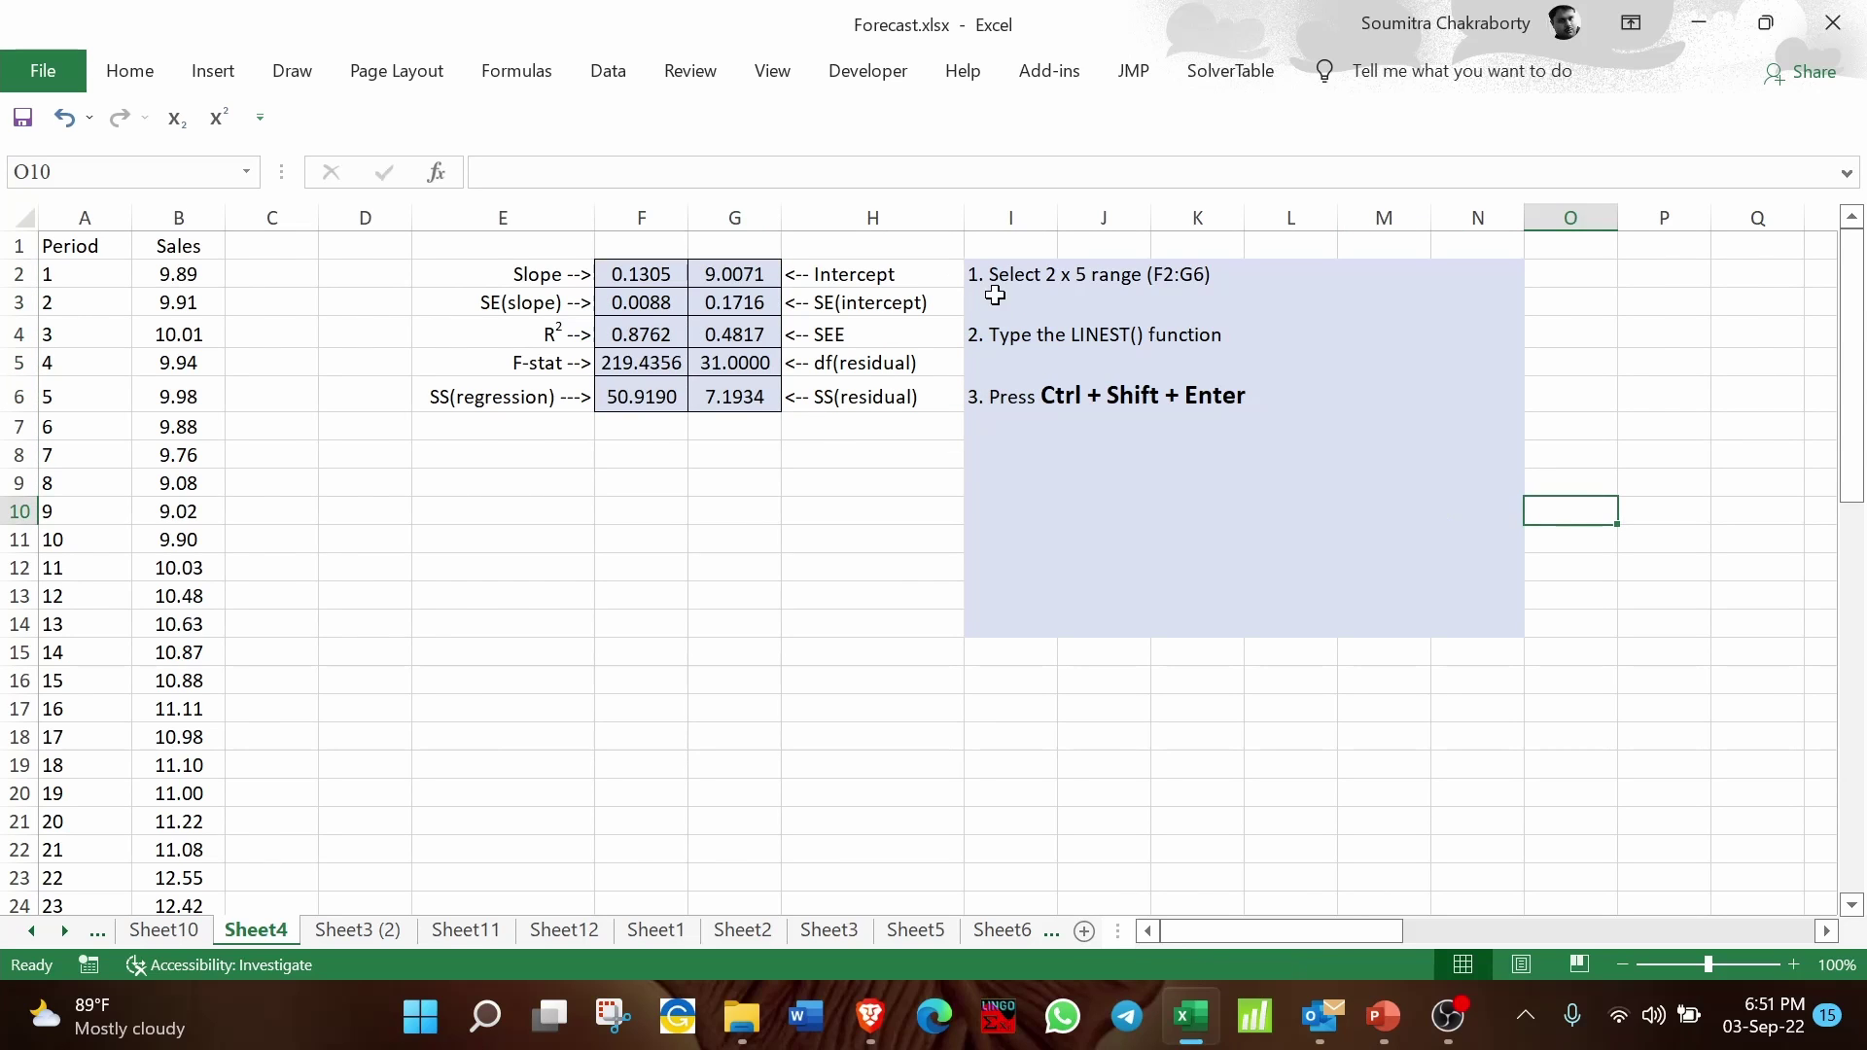
left_click(1738, 445)
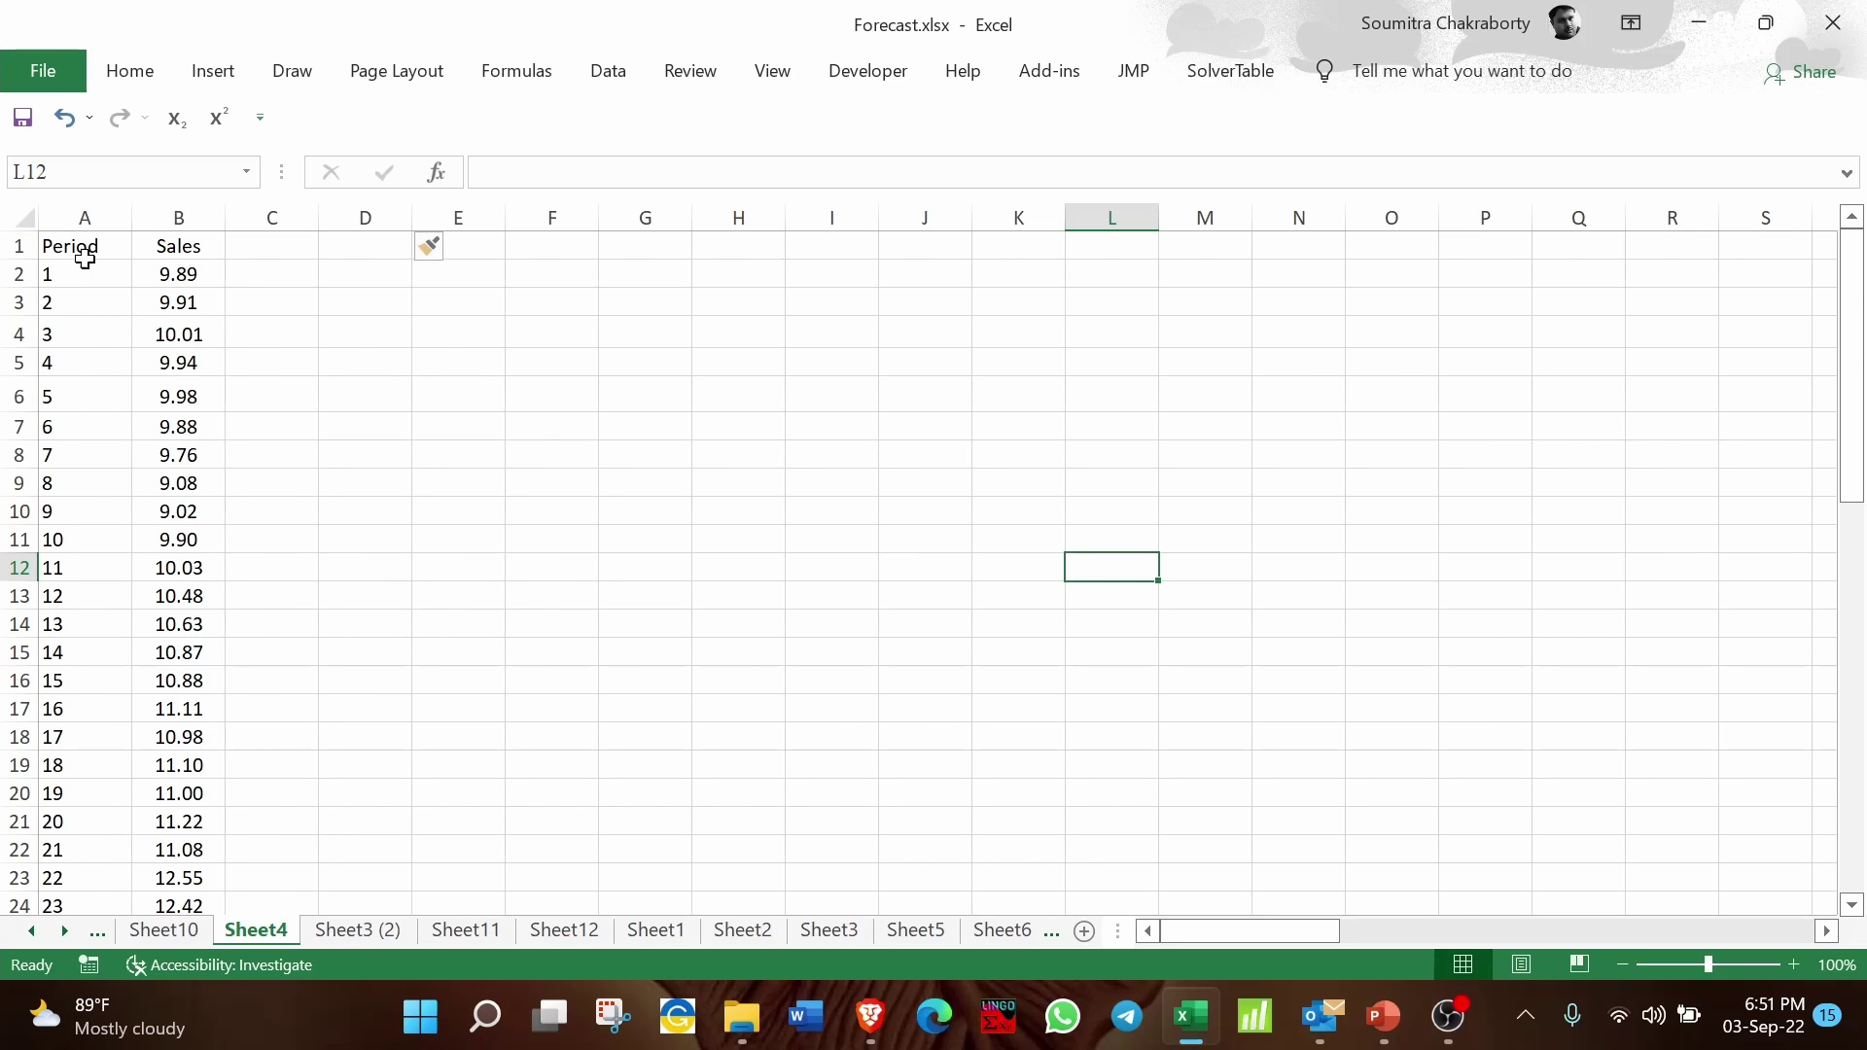
Step: Insert a markers-only scatter chart of Period and Sales from A1:B34 and place it with its upper-left corner near E3
left_click_drag(83, 242, 184, 846)
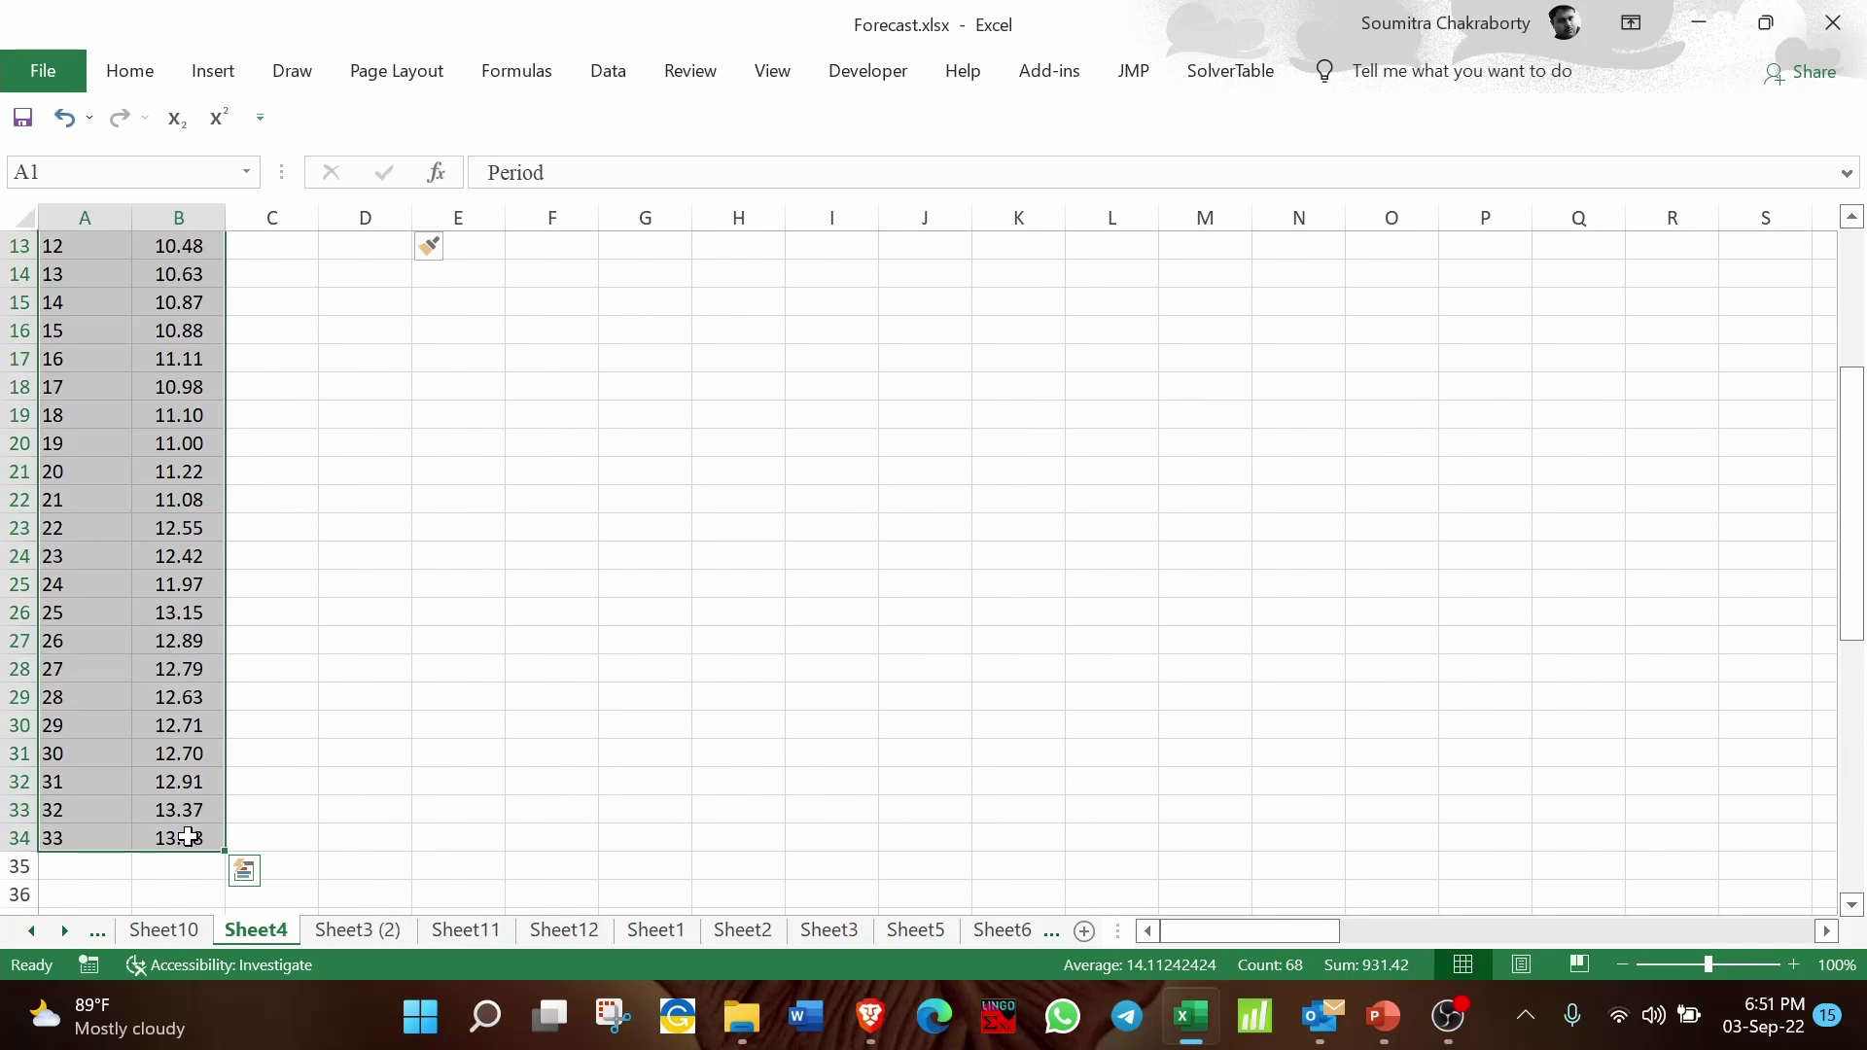
scroll(481, 613, "up", 4)
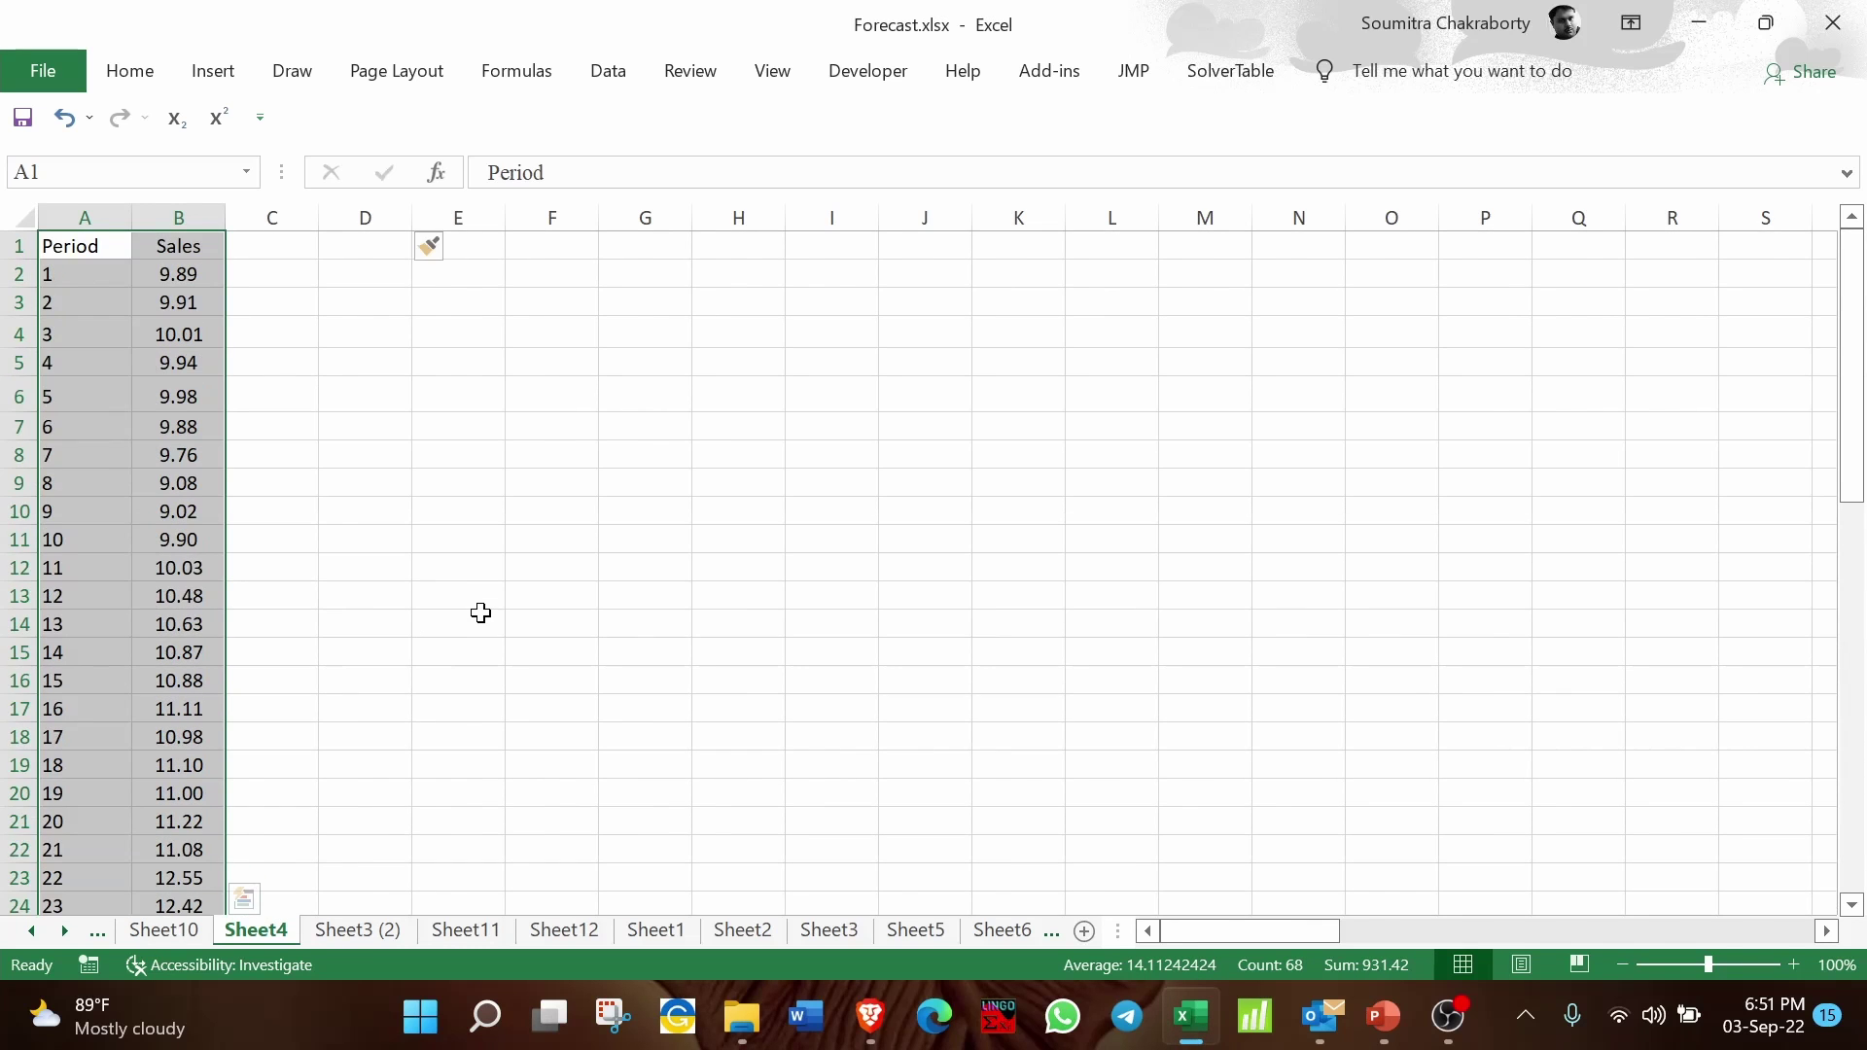
left_click(210, 70)
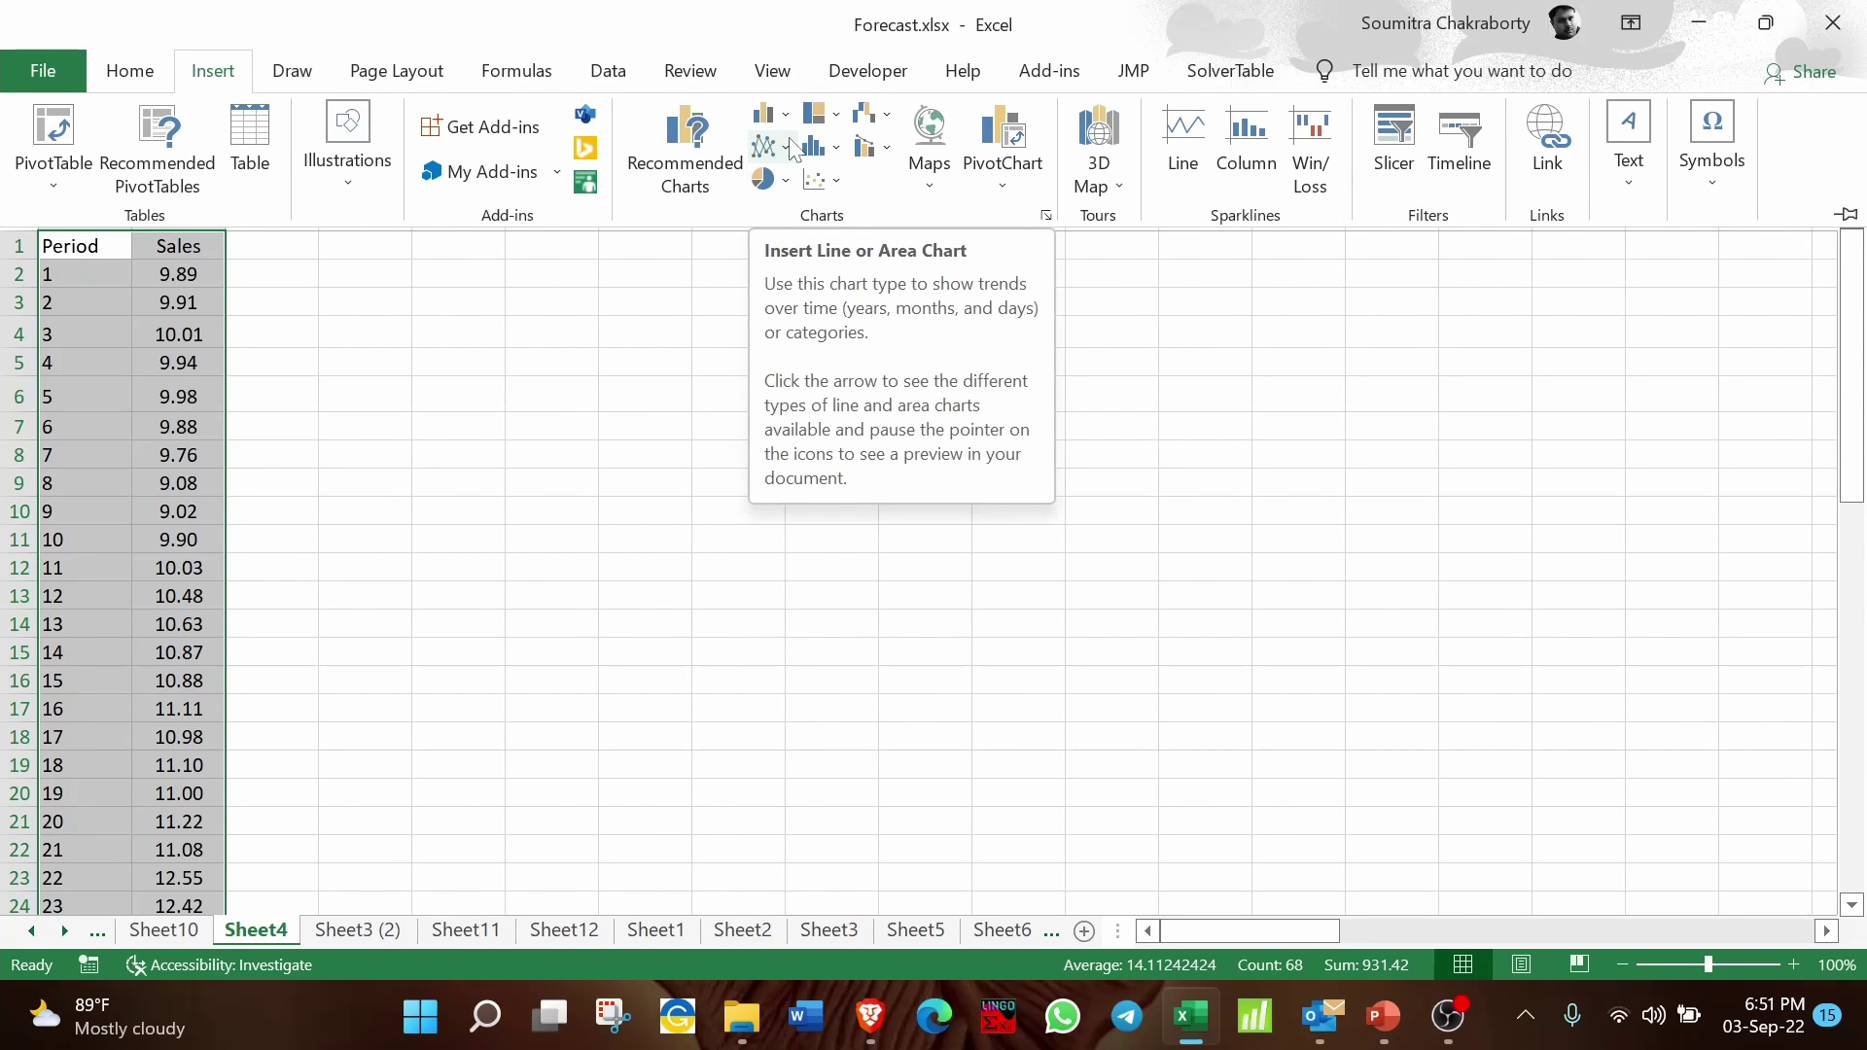
left_click(832, 181)
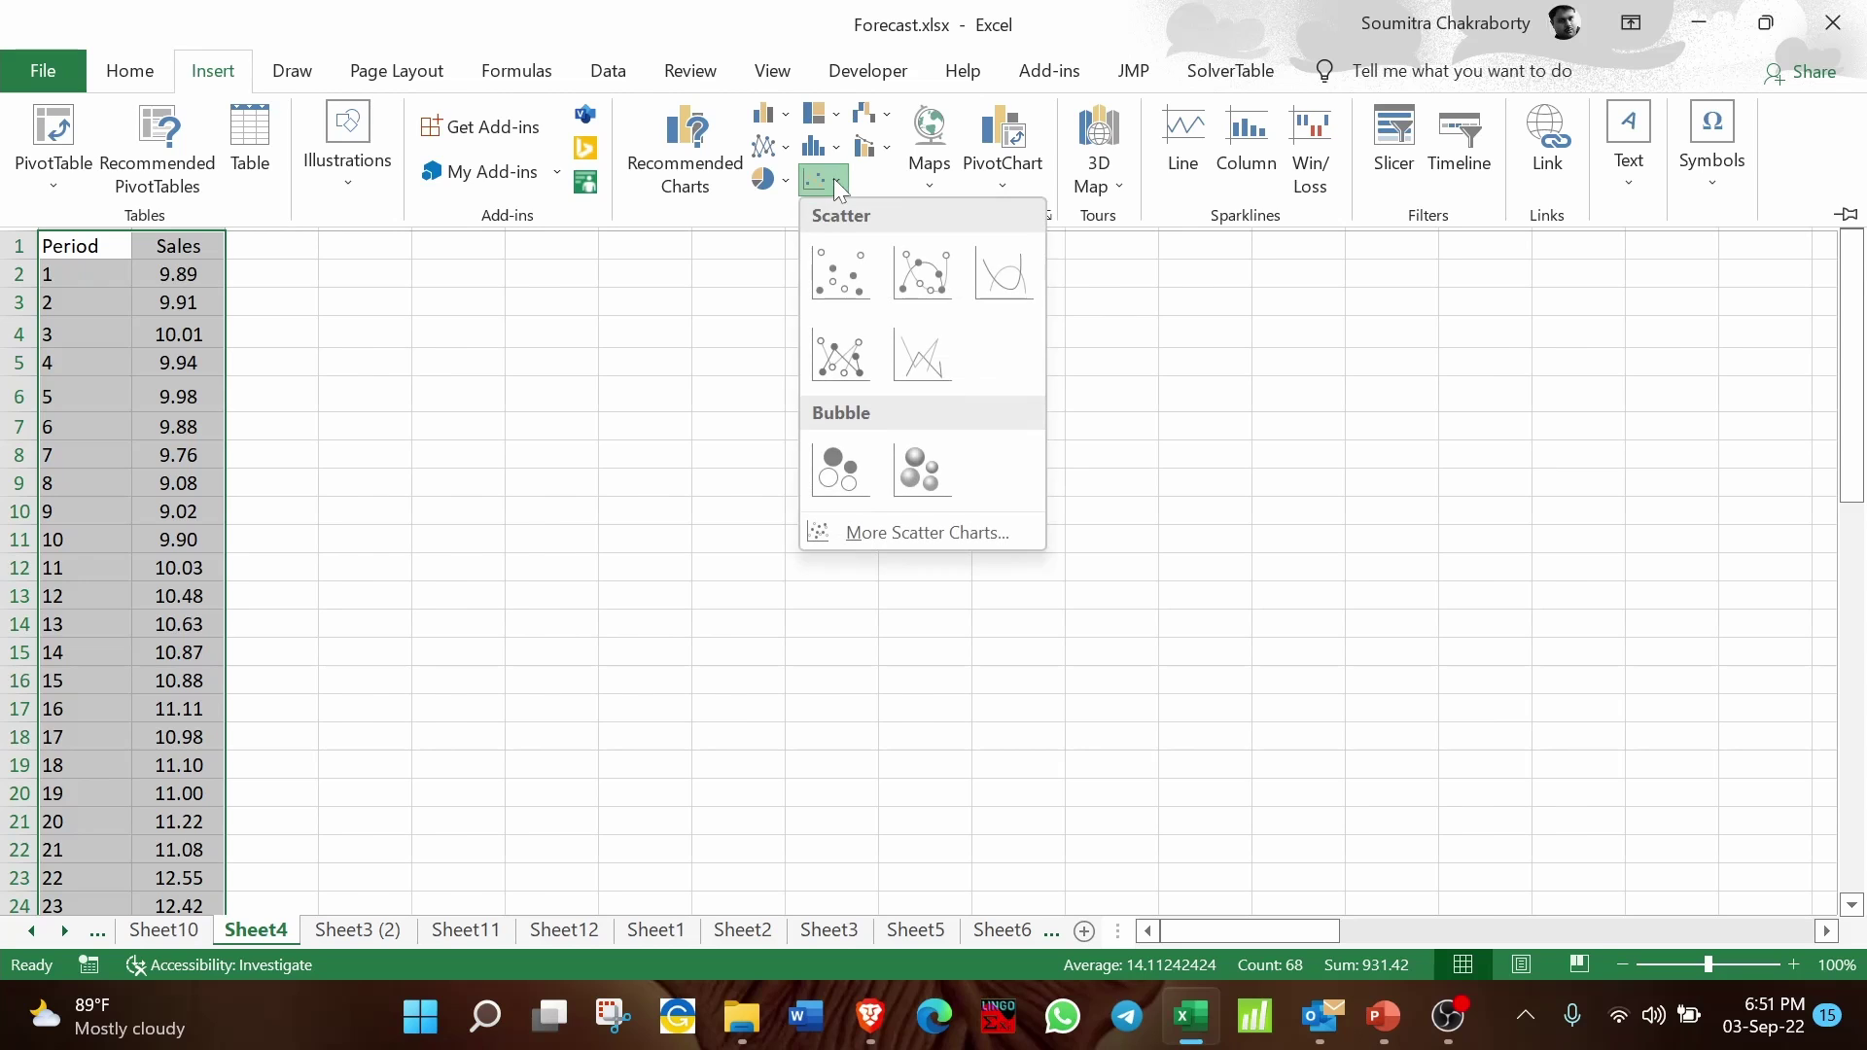
left_click(836, 269)
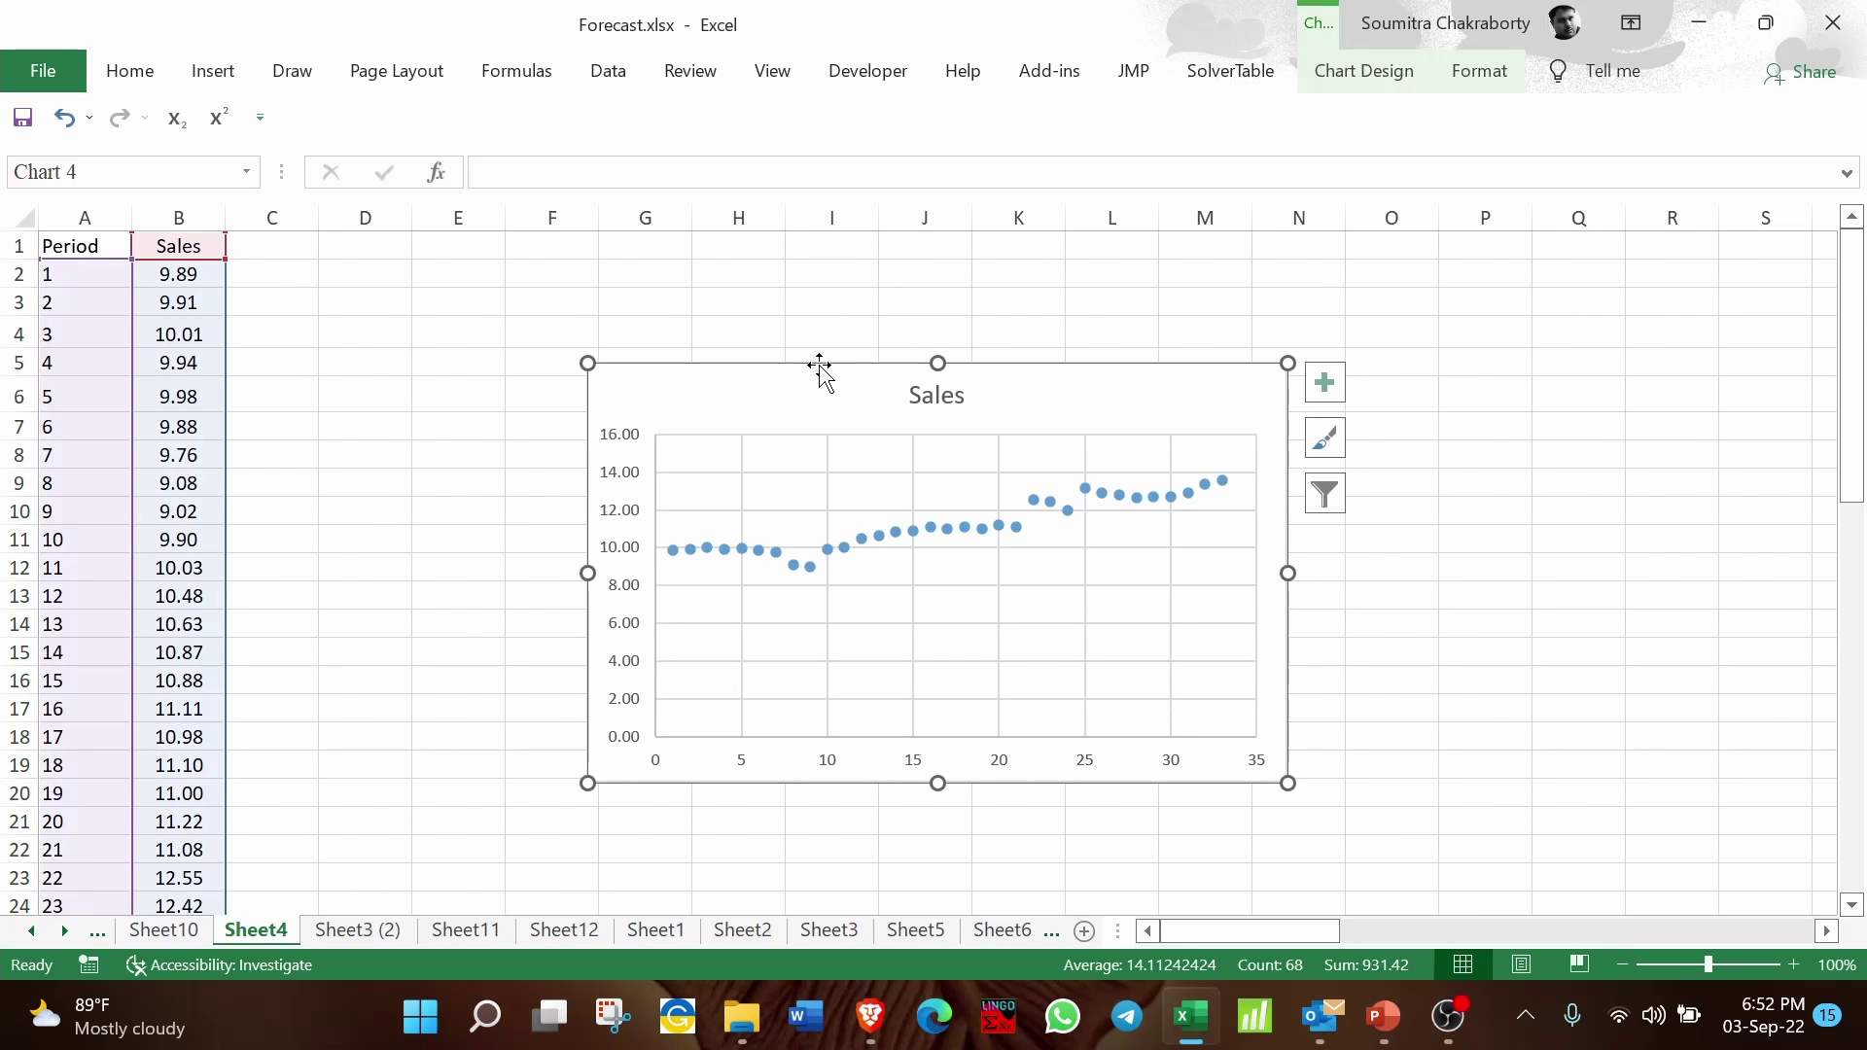
left_click_drag(821, 366, 655, 284)
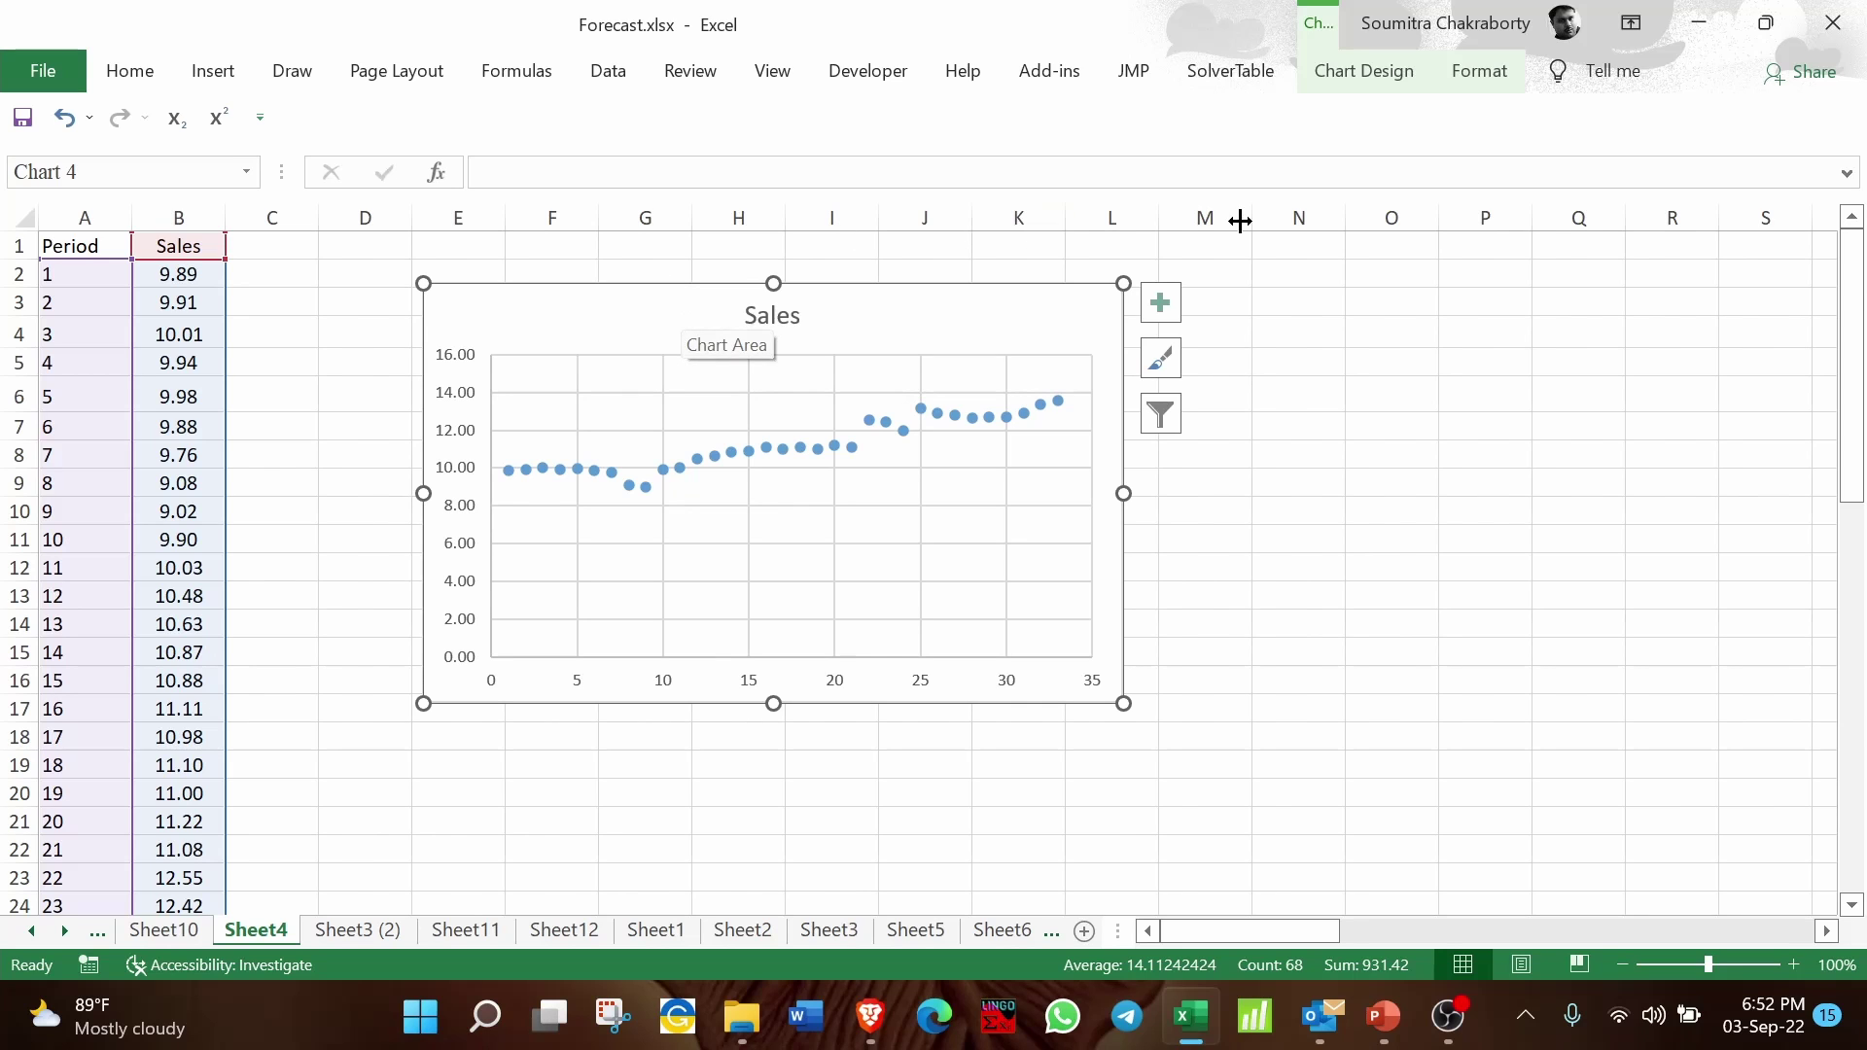
Step: Apply the quick layout with axis titles, linear trendline, equation and R² to the Sales chart, and enlarge it to about column M, row 19
left_click(1396, 83)
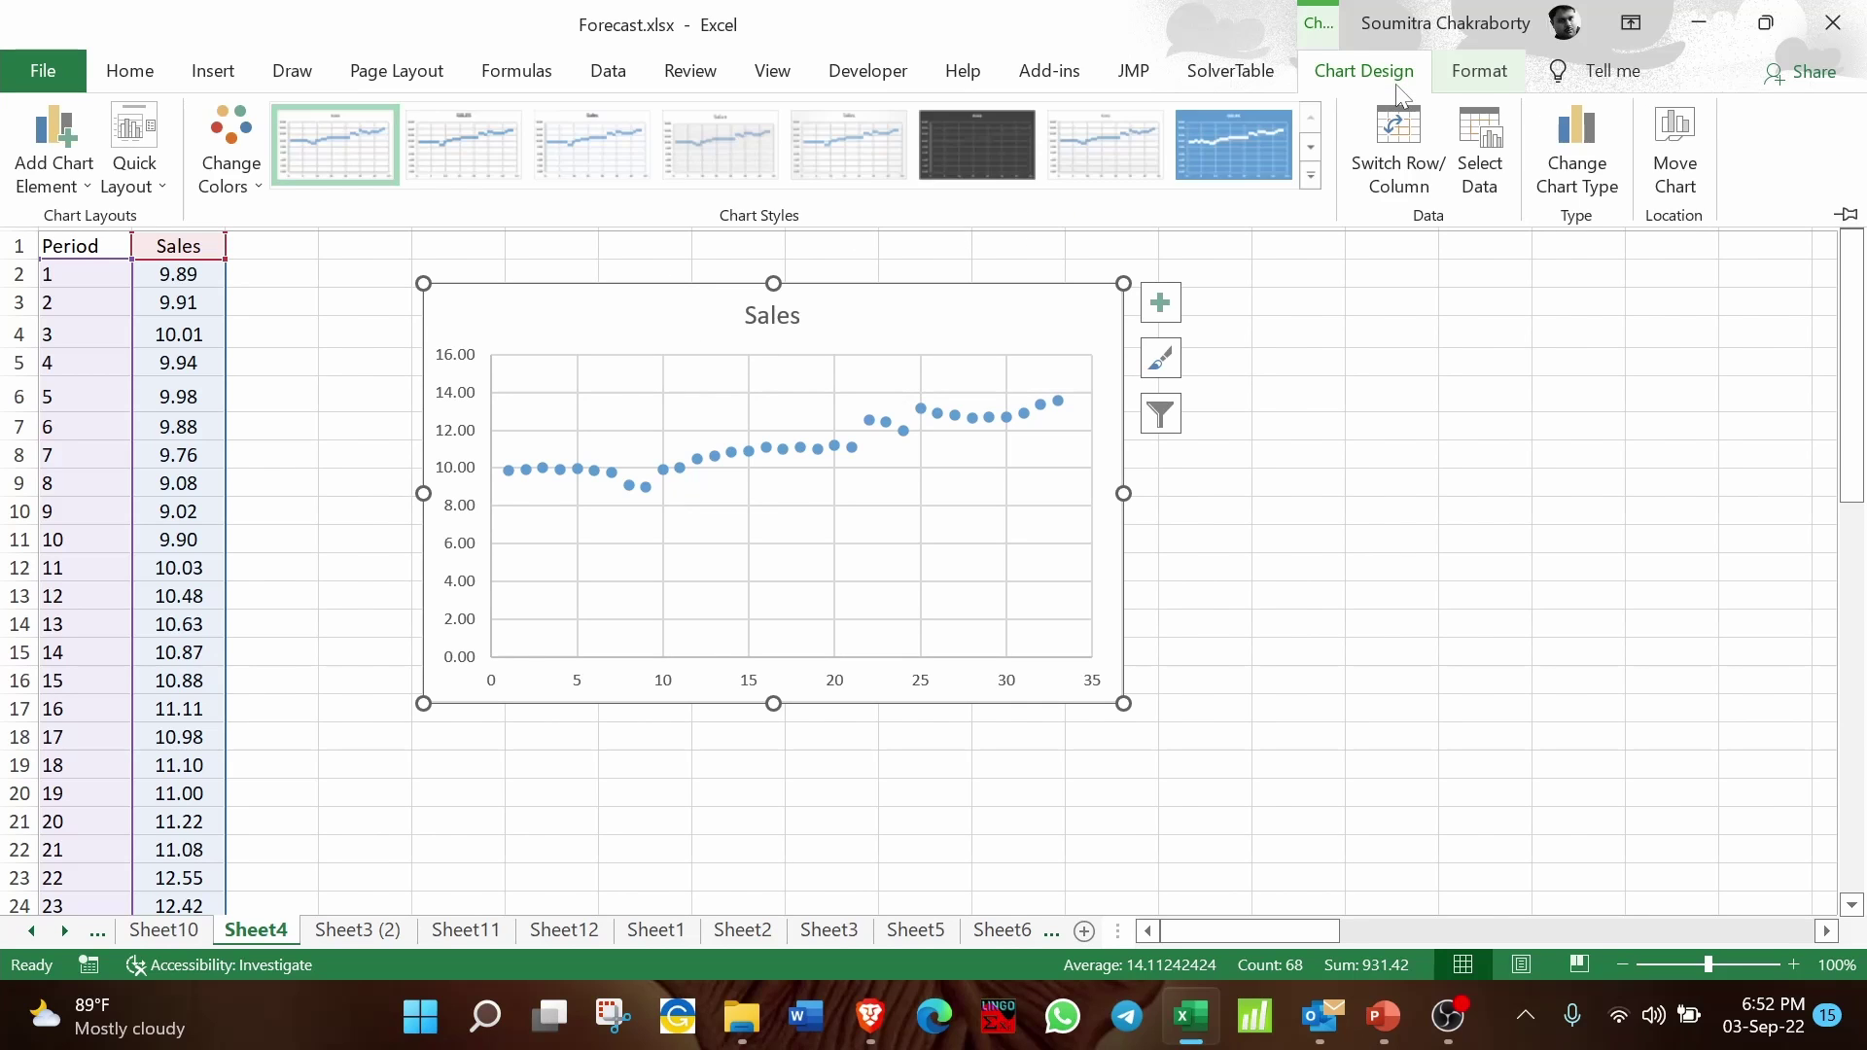
left_click(155, 180)
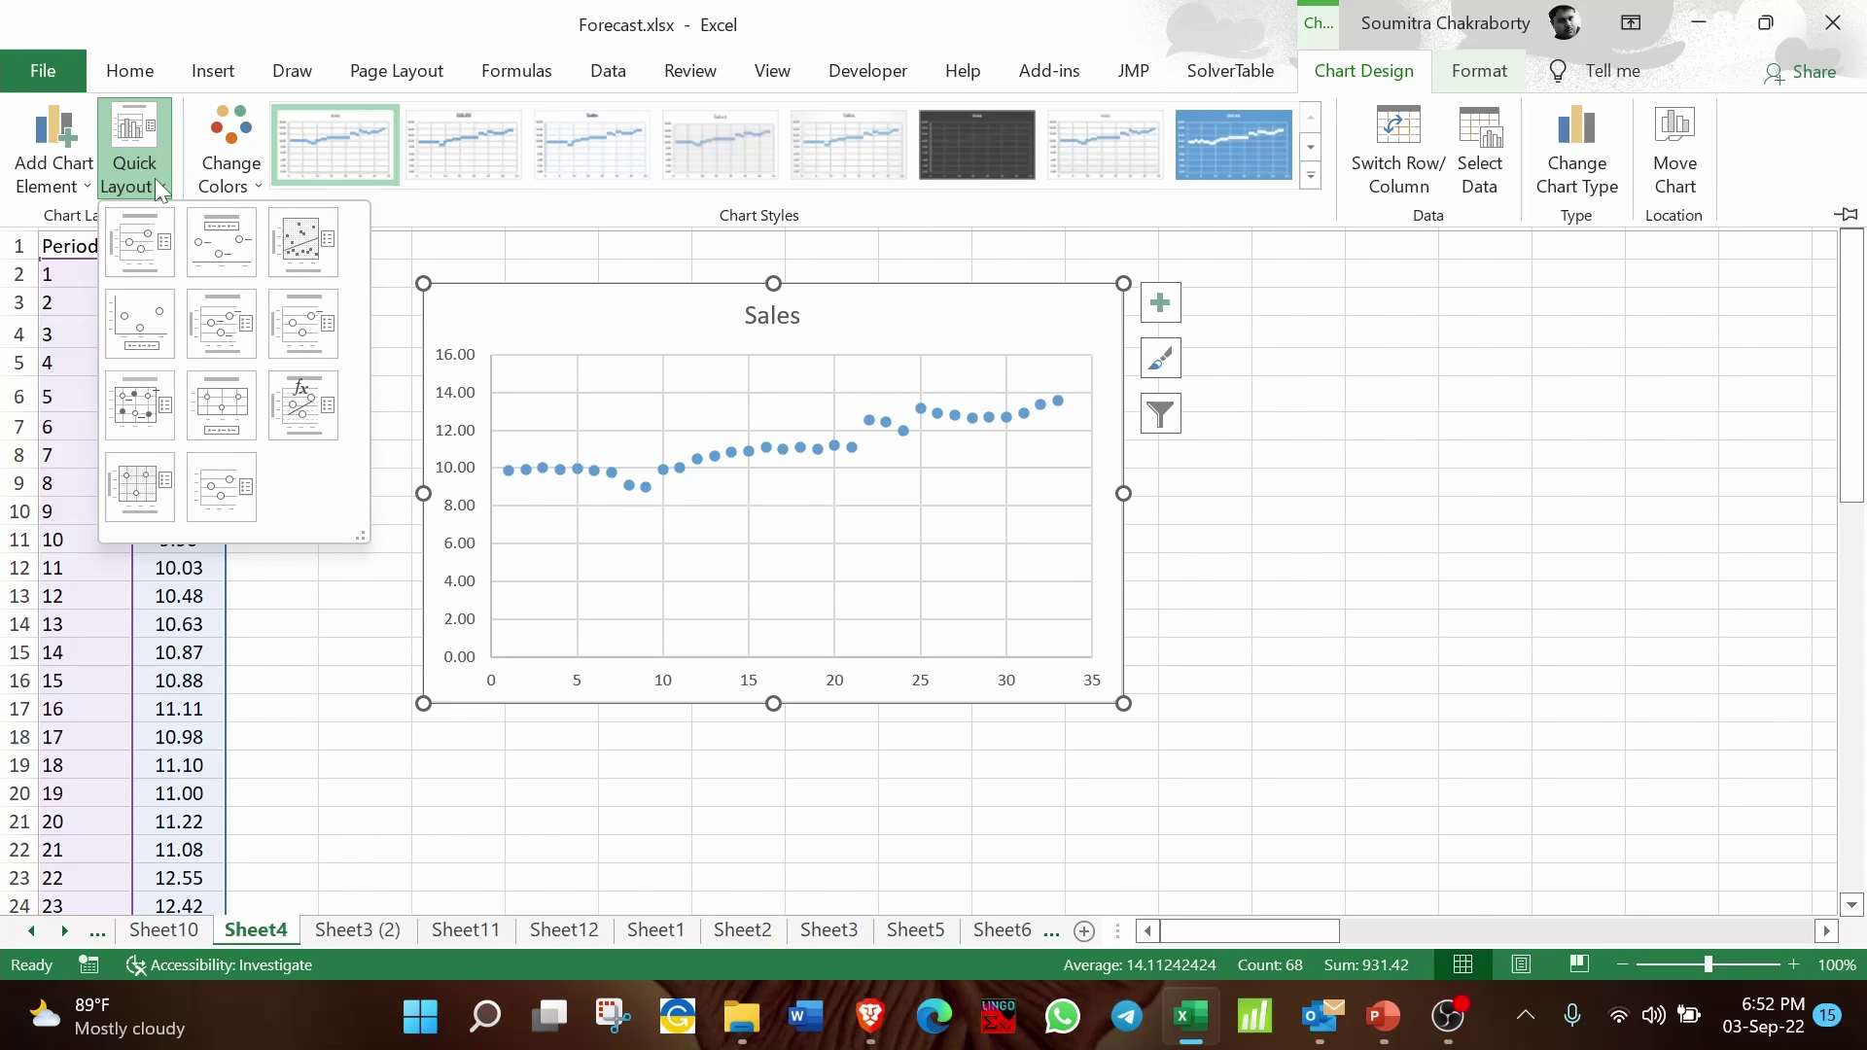
left_click(307, 408)
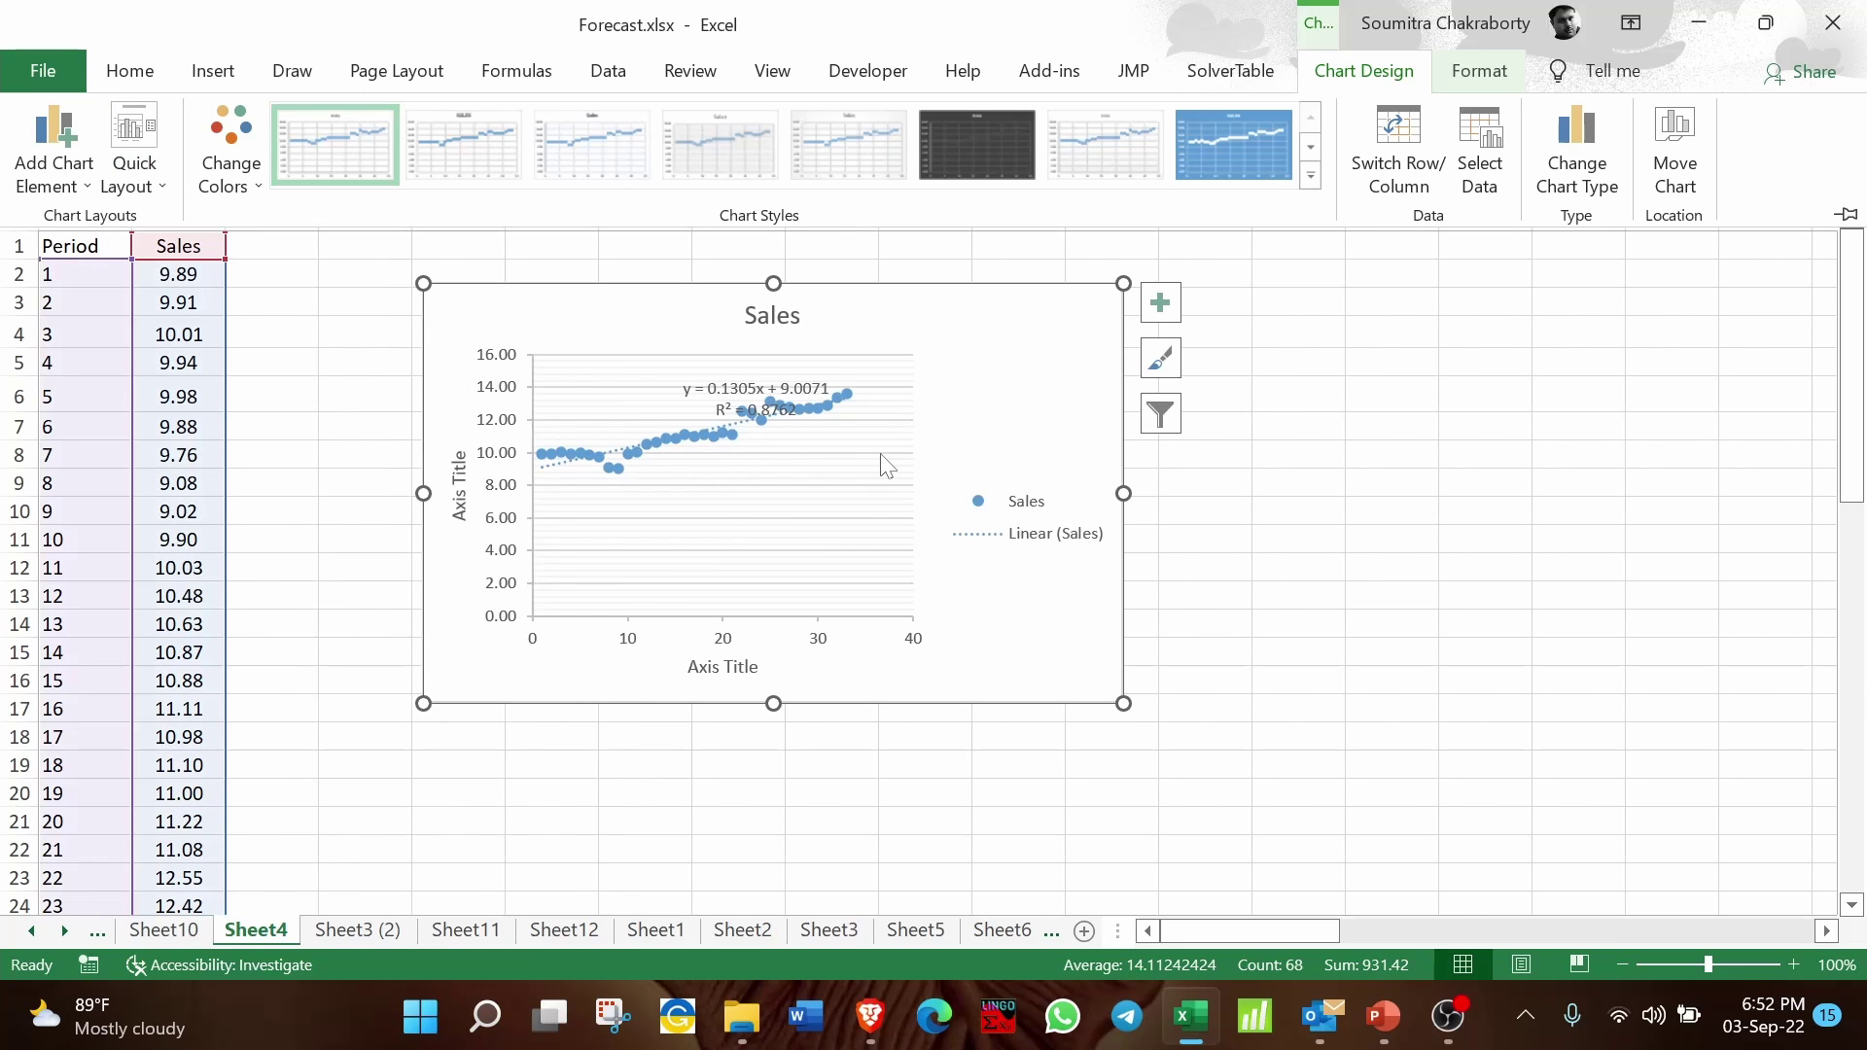
key("ctrl+F1")
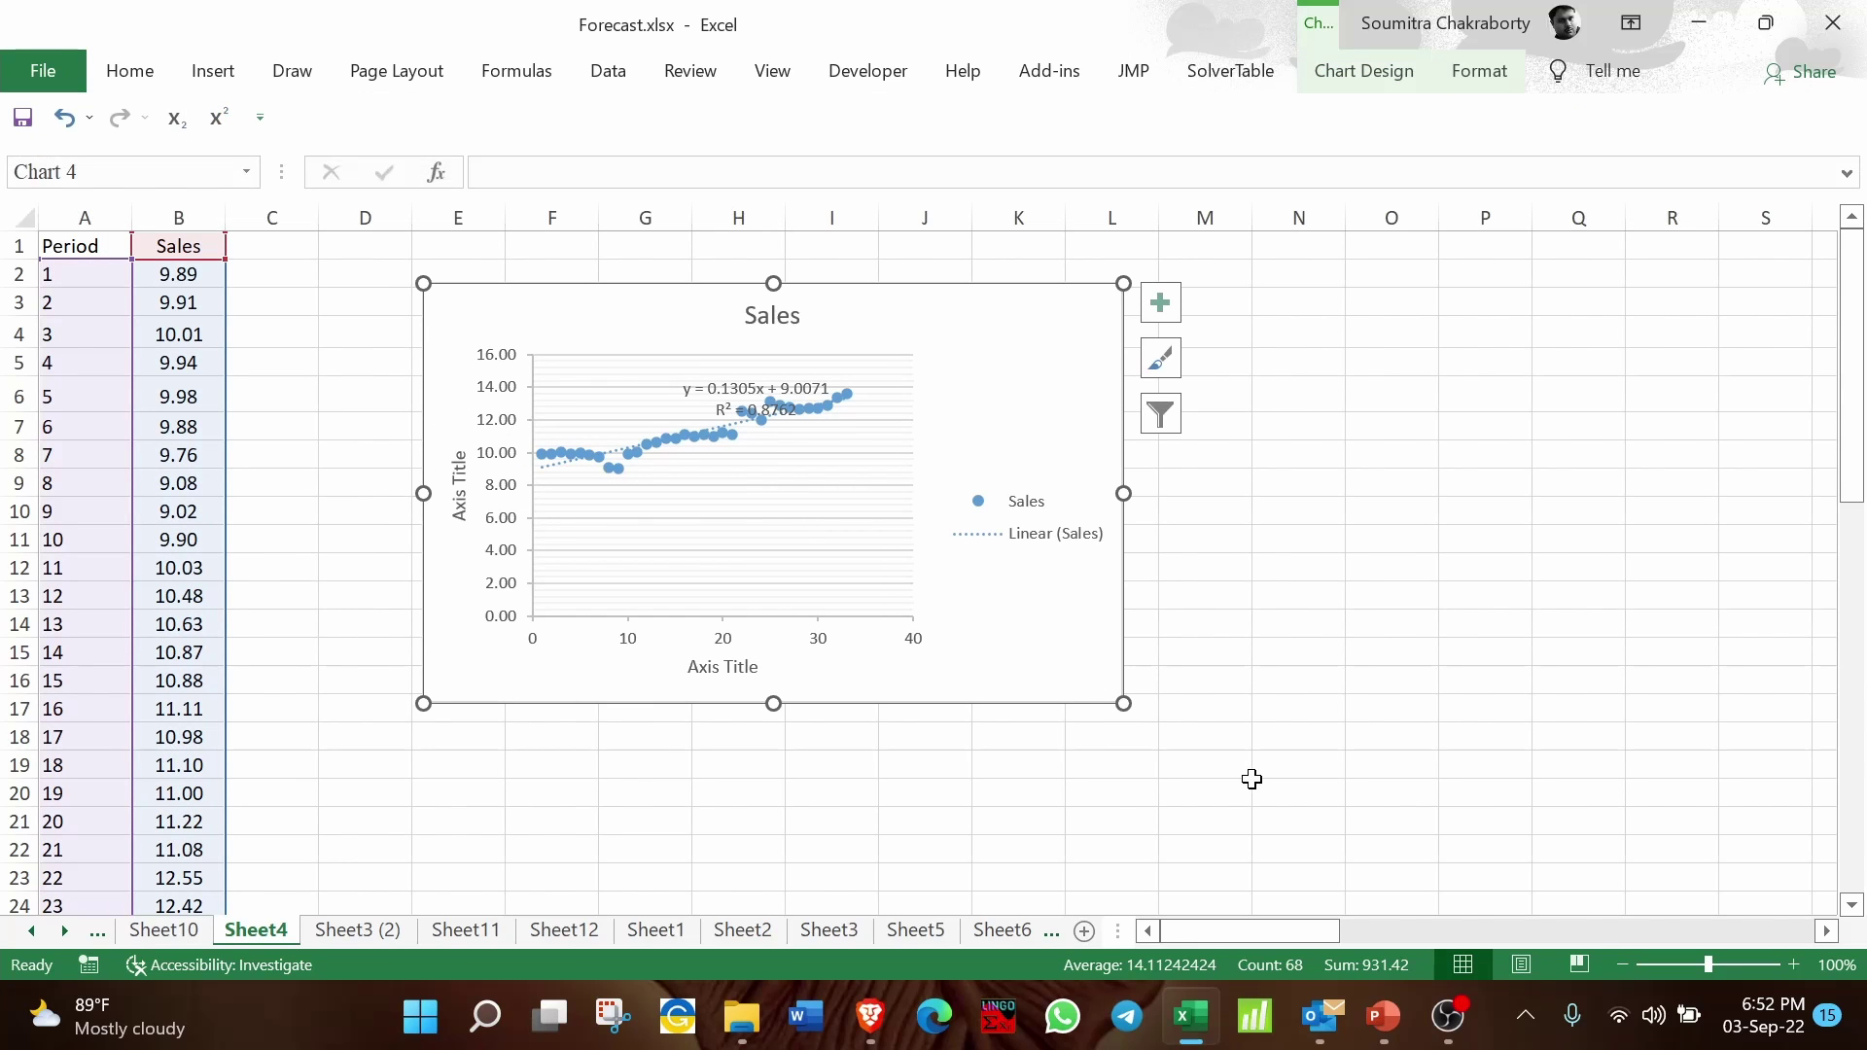
left_click_drag(1123, 704, 1214, 780)
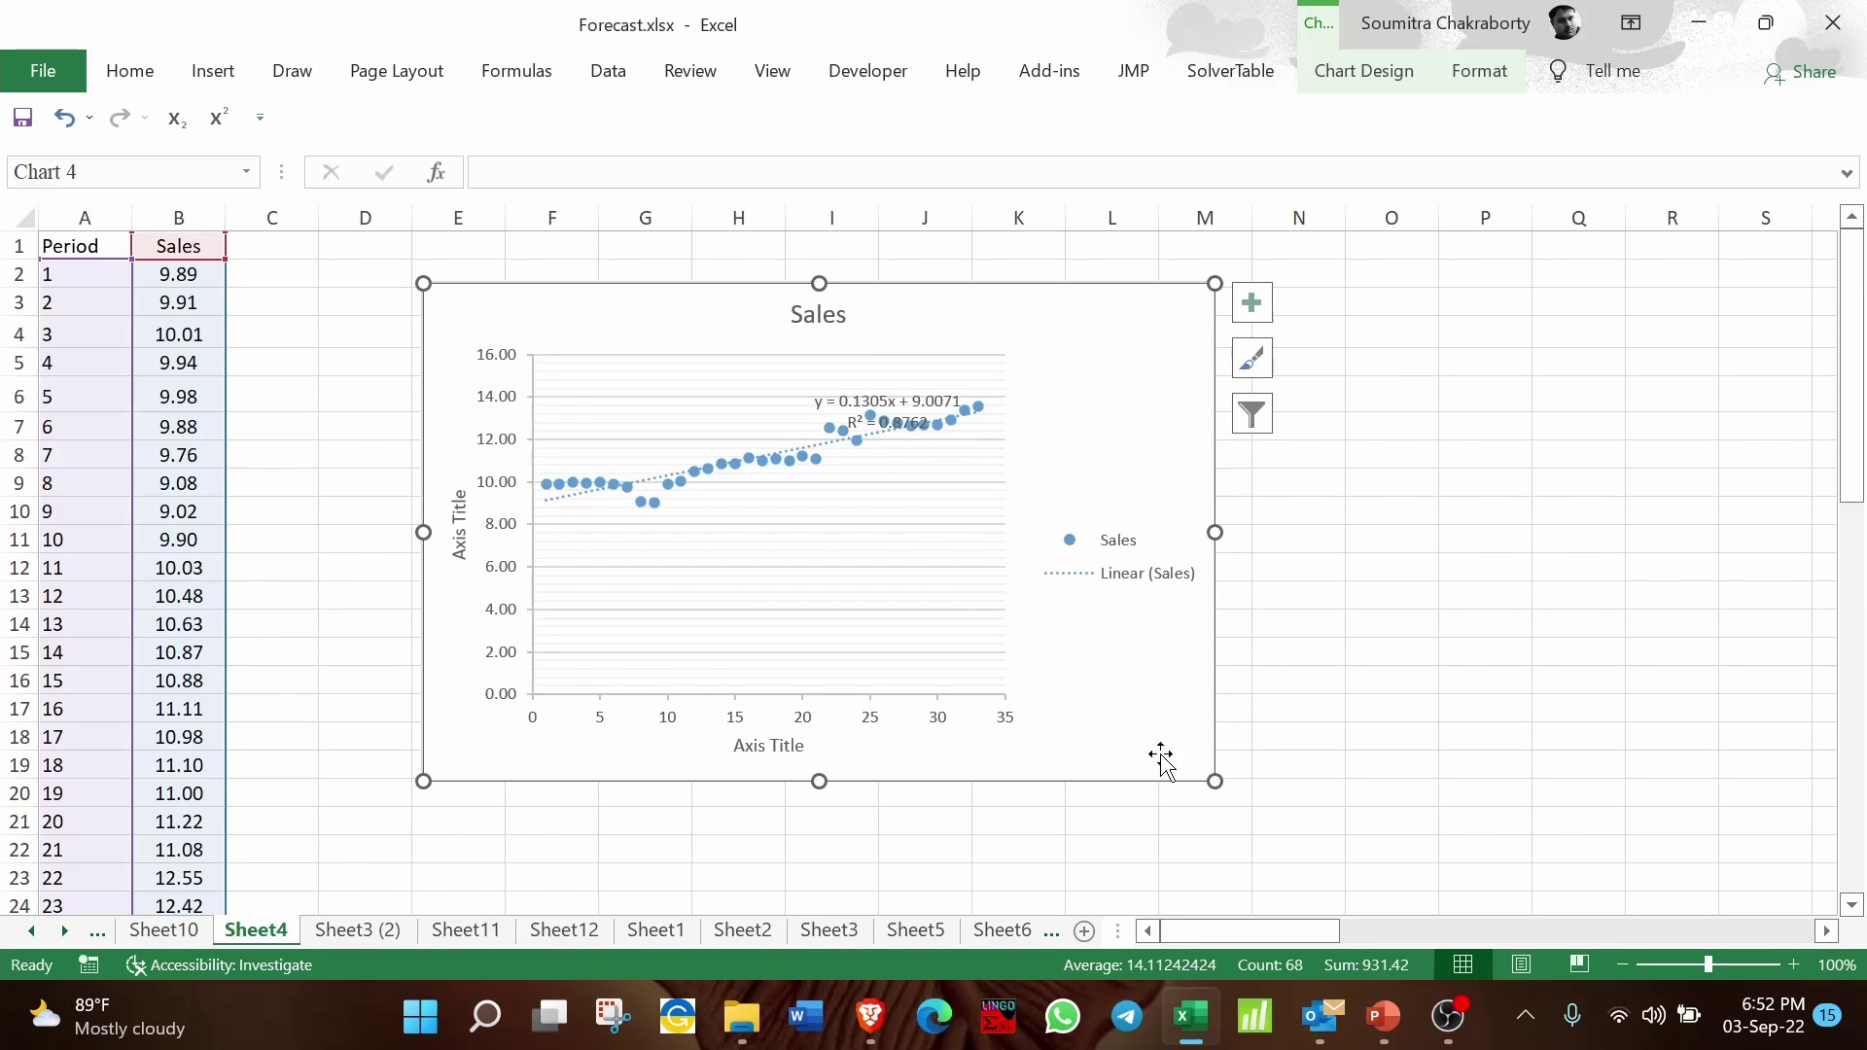
Step: Move the trendline equation label above the data points and format it with a yellow fill and font size 11
left_click(861, 404)
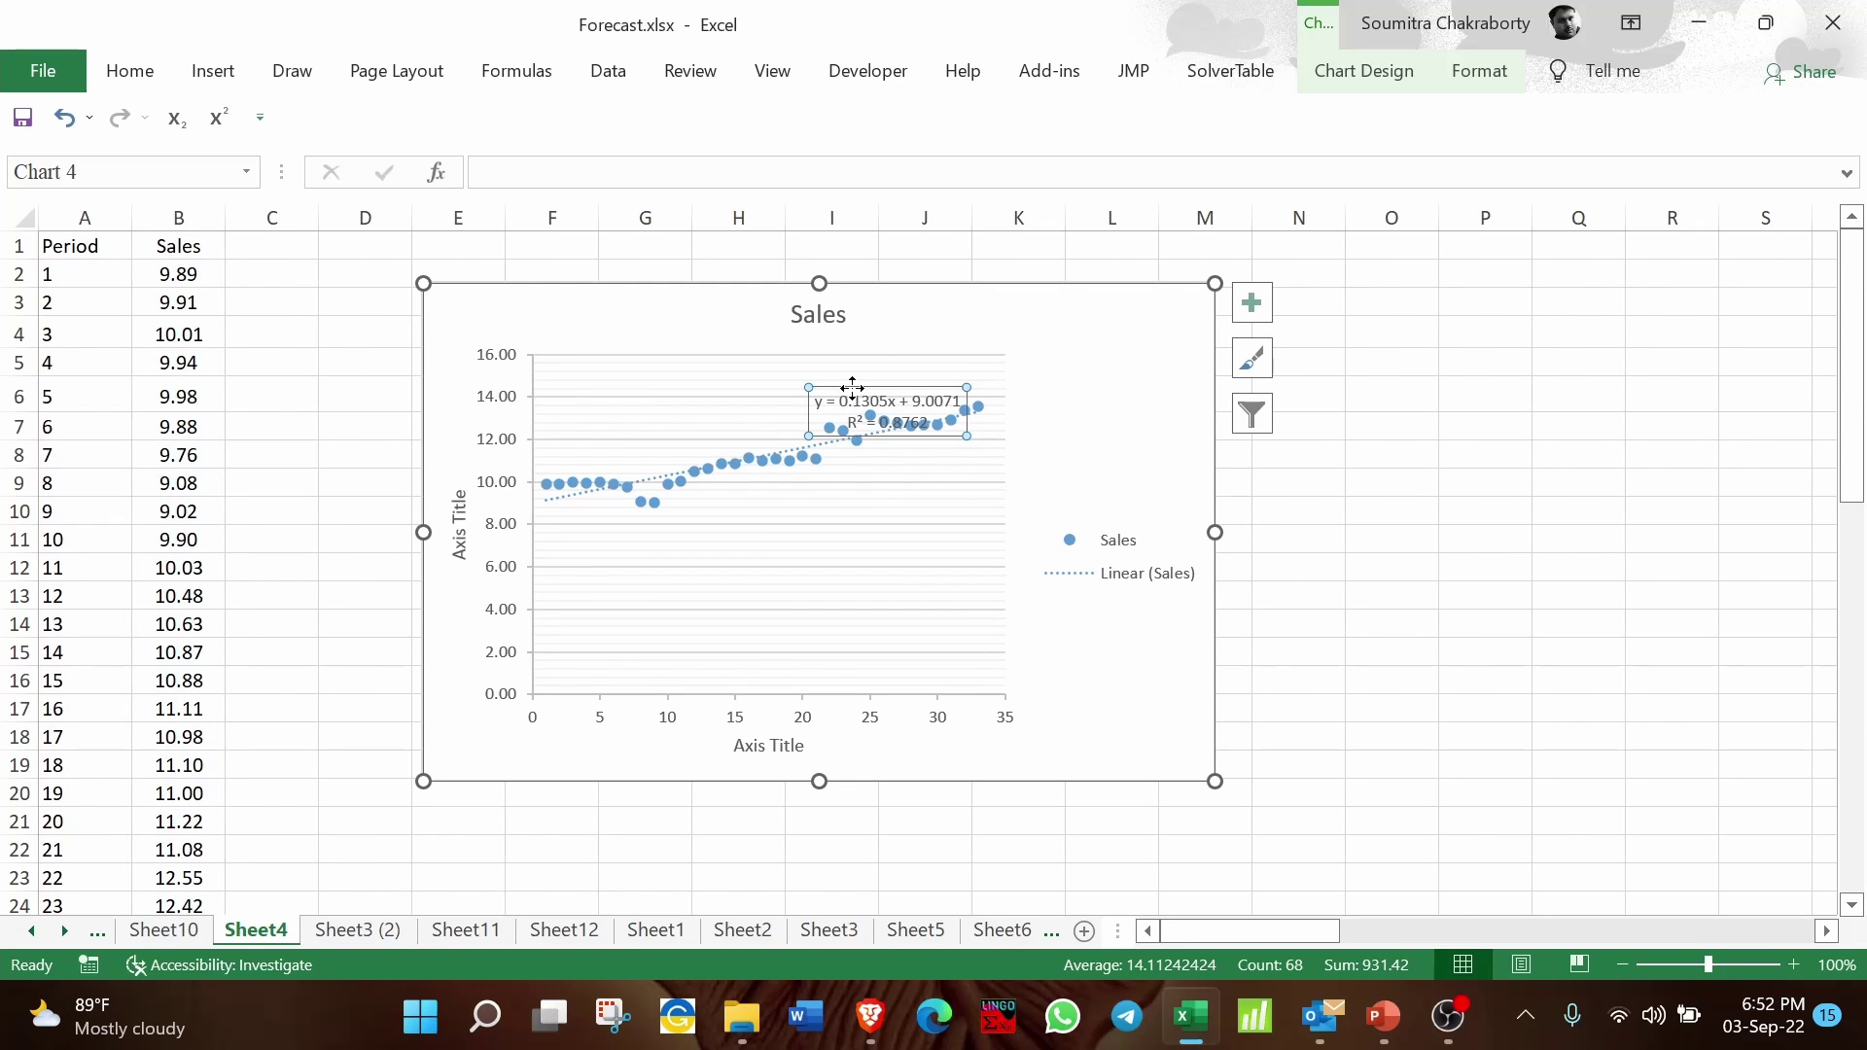
left_click_drag(852, 387, 807, 360)
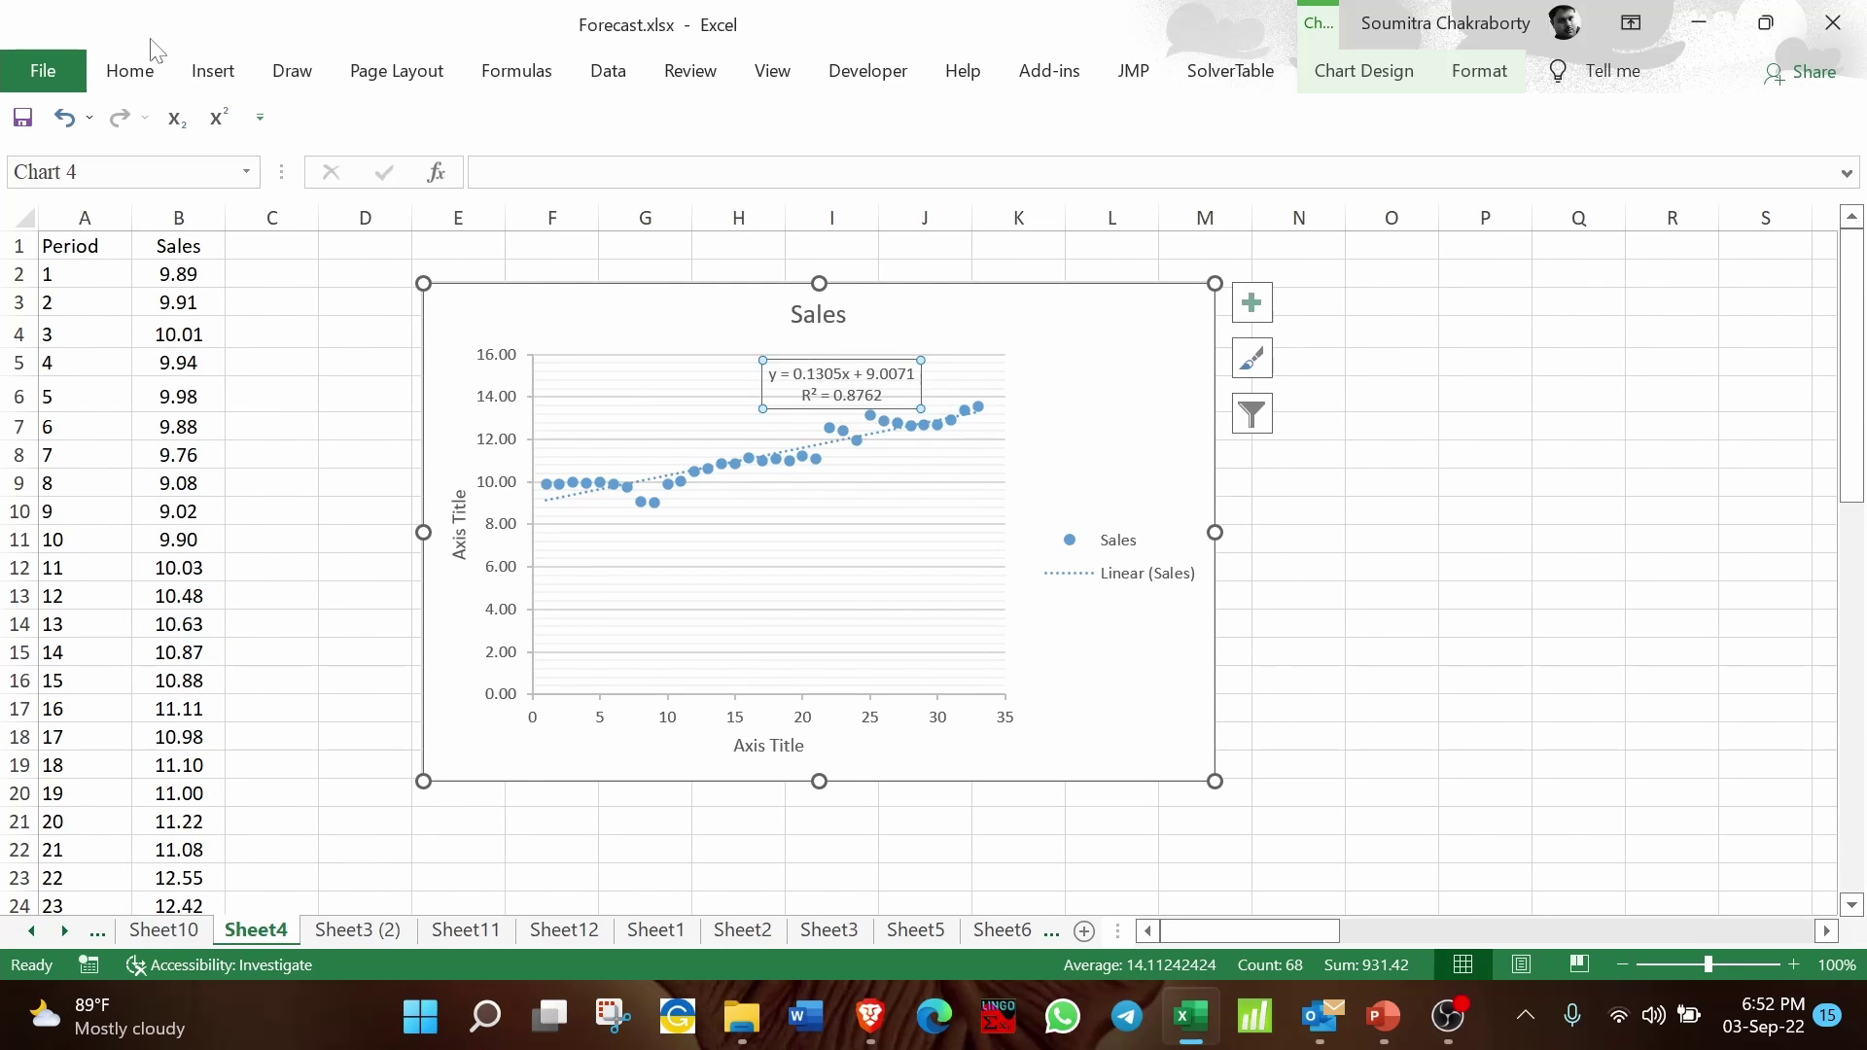
left_click(131, 71)
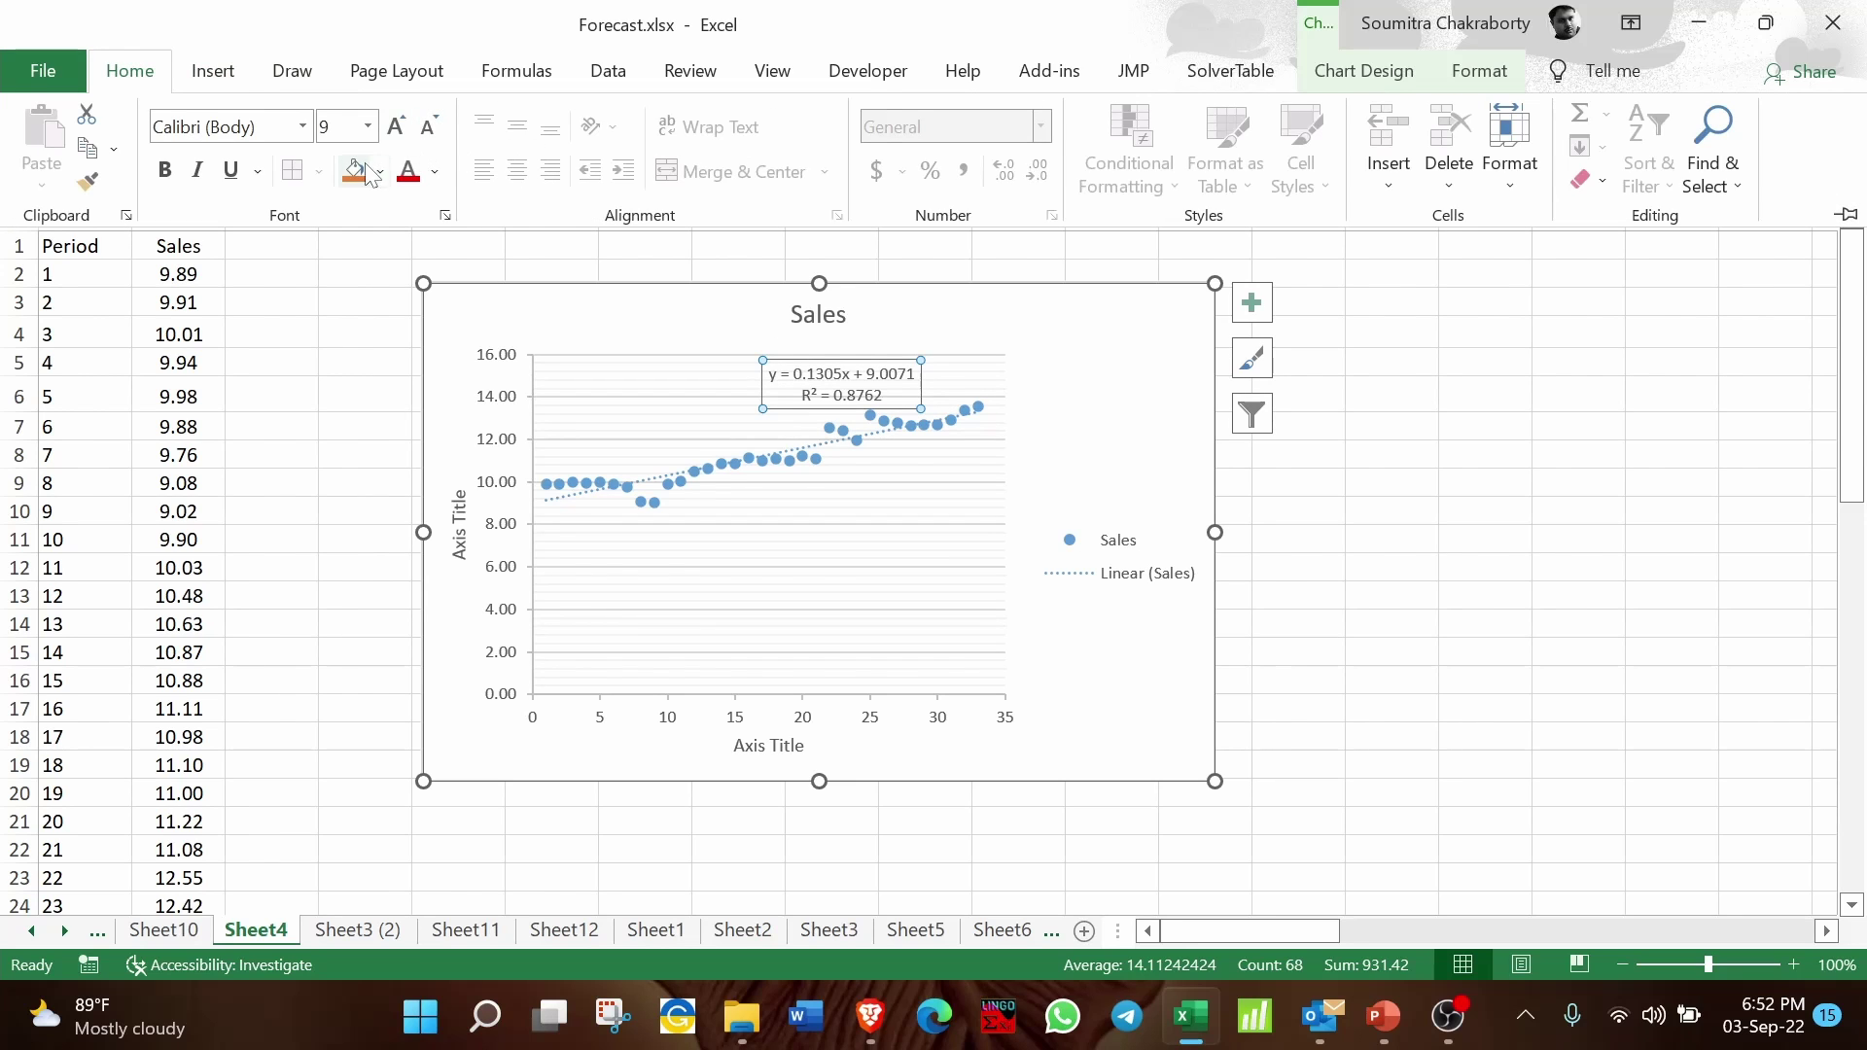
left_click(356, 172)
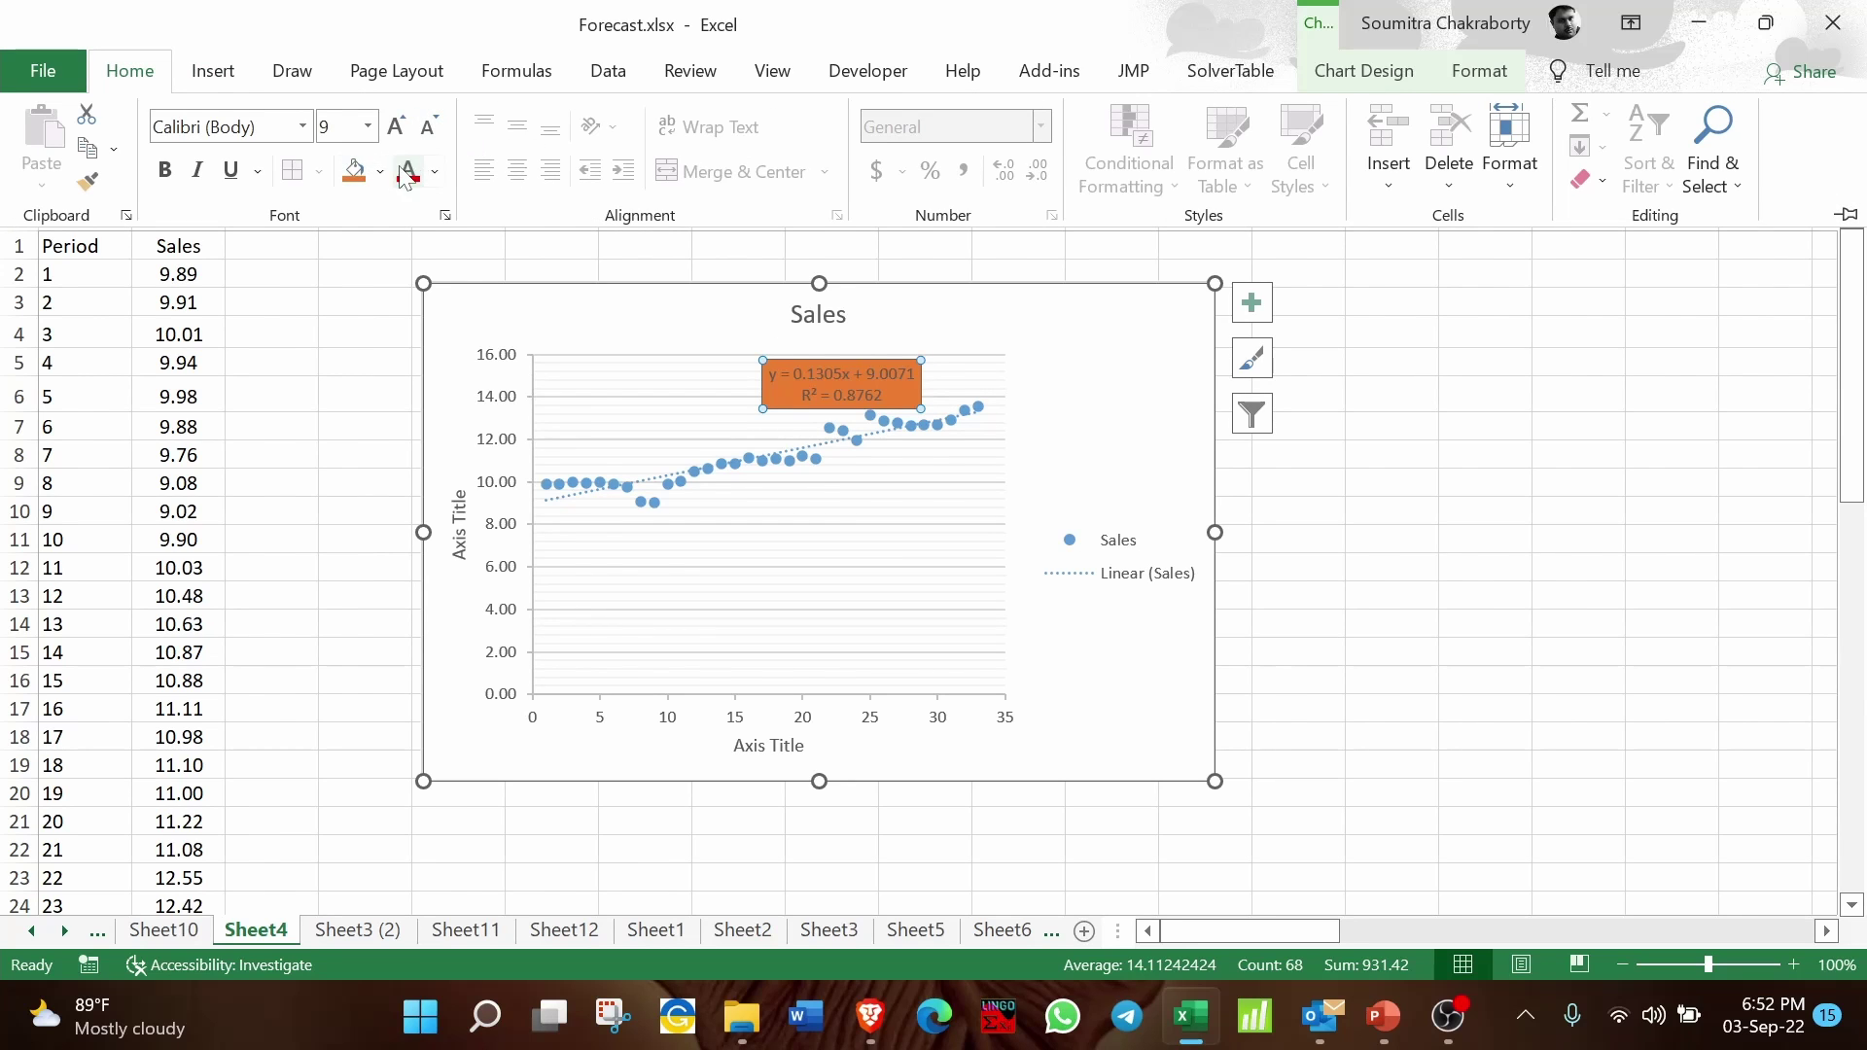
left_click(381, 172)
left_click(433, 438)
left_click(396, 128)
left_click(396, 127)
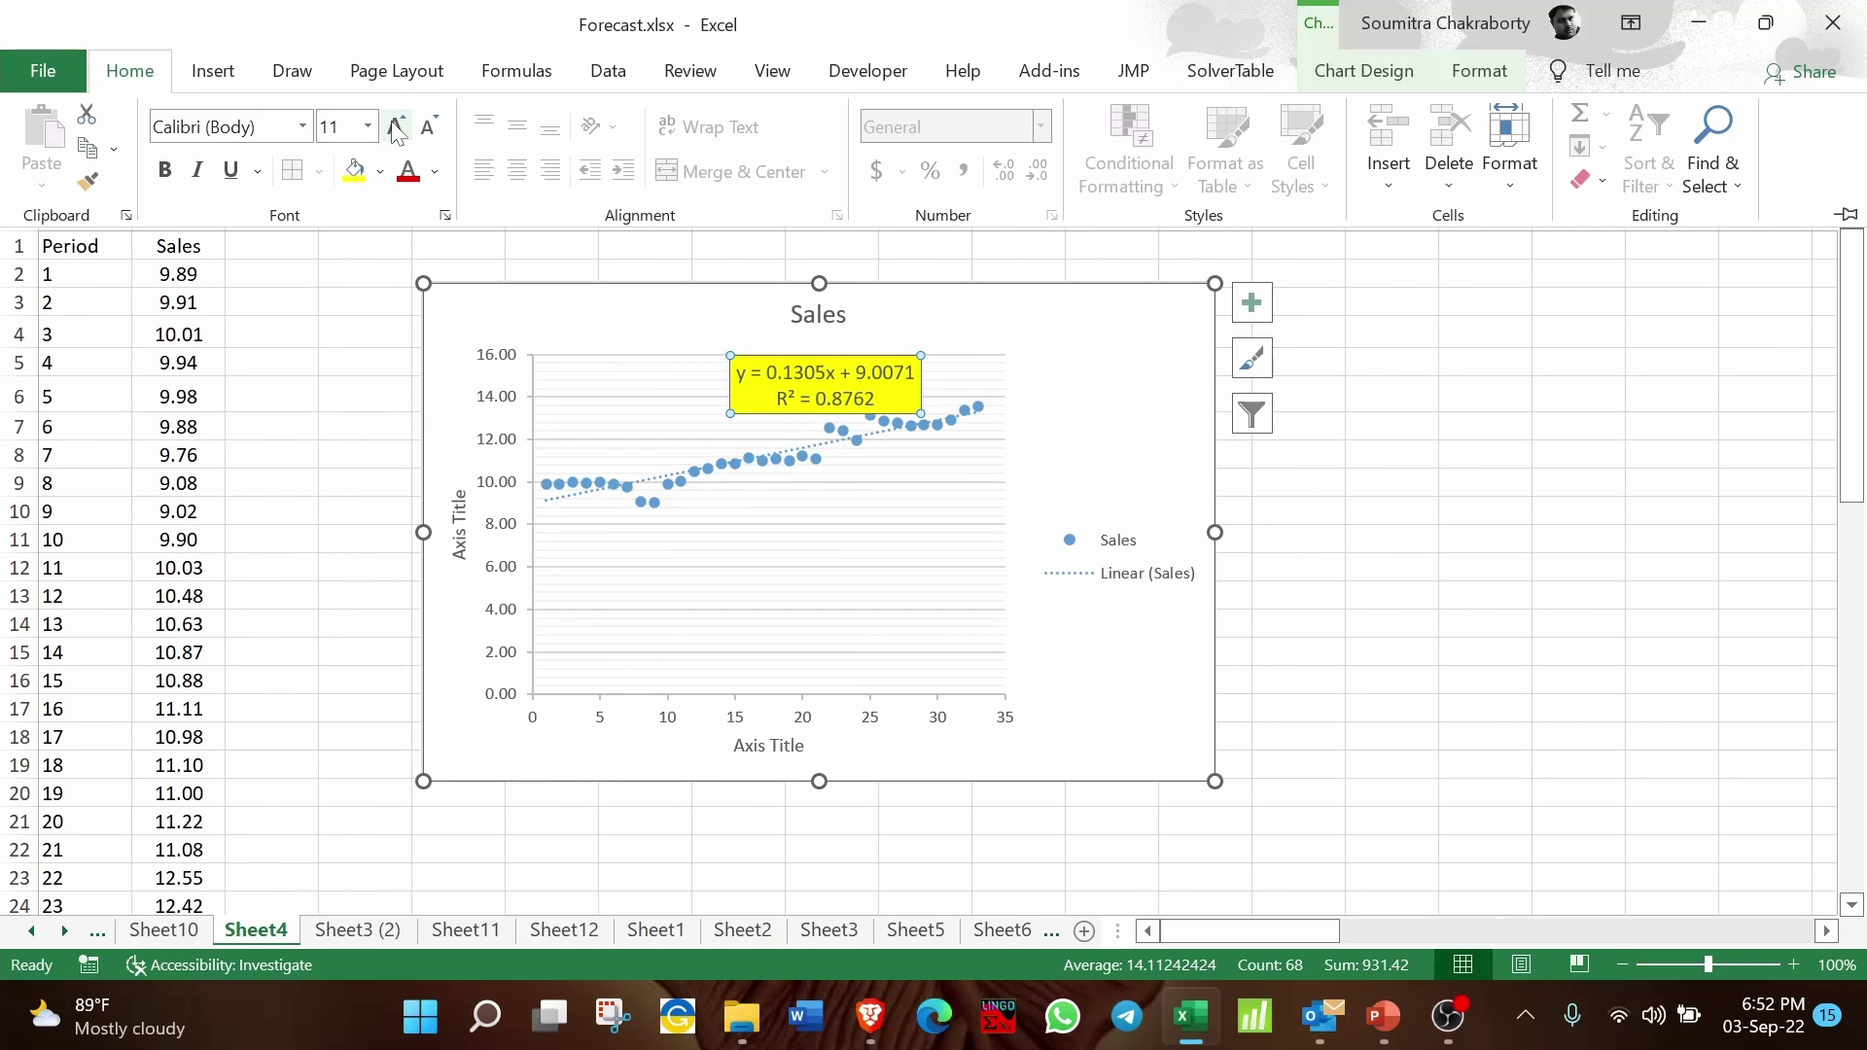
left_click(1347, 488)
left_click(1347, 489)
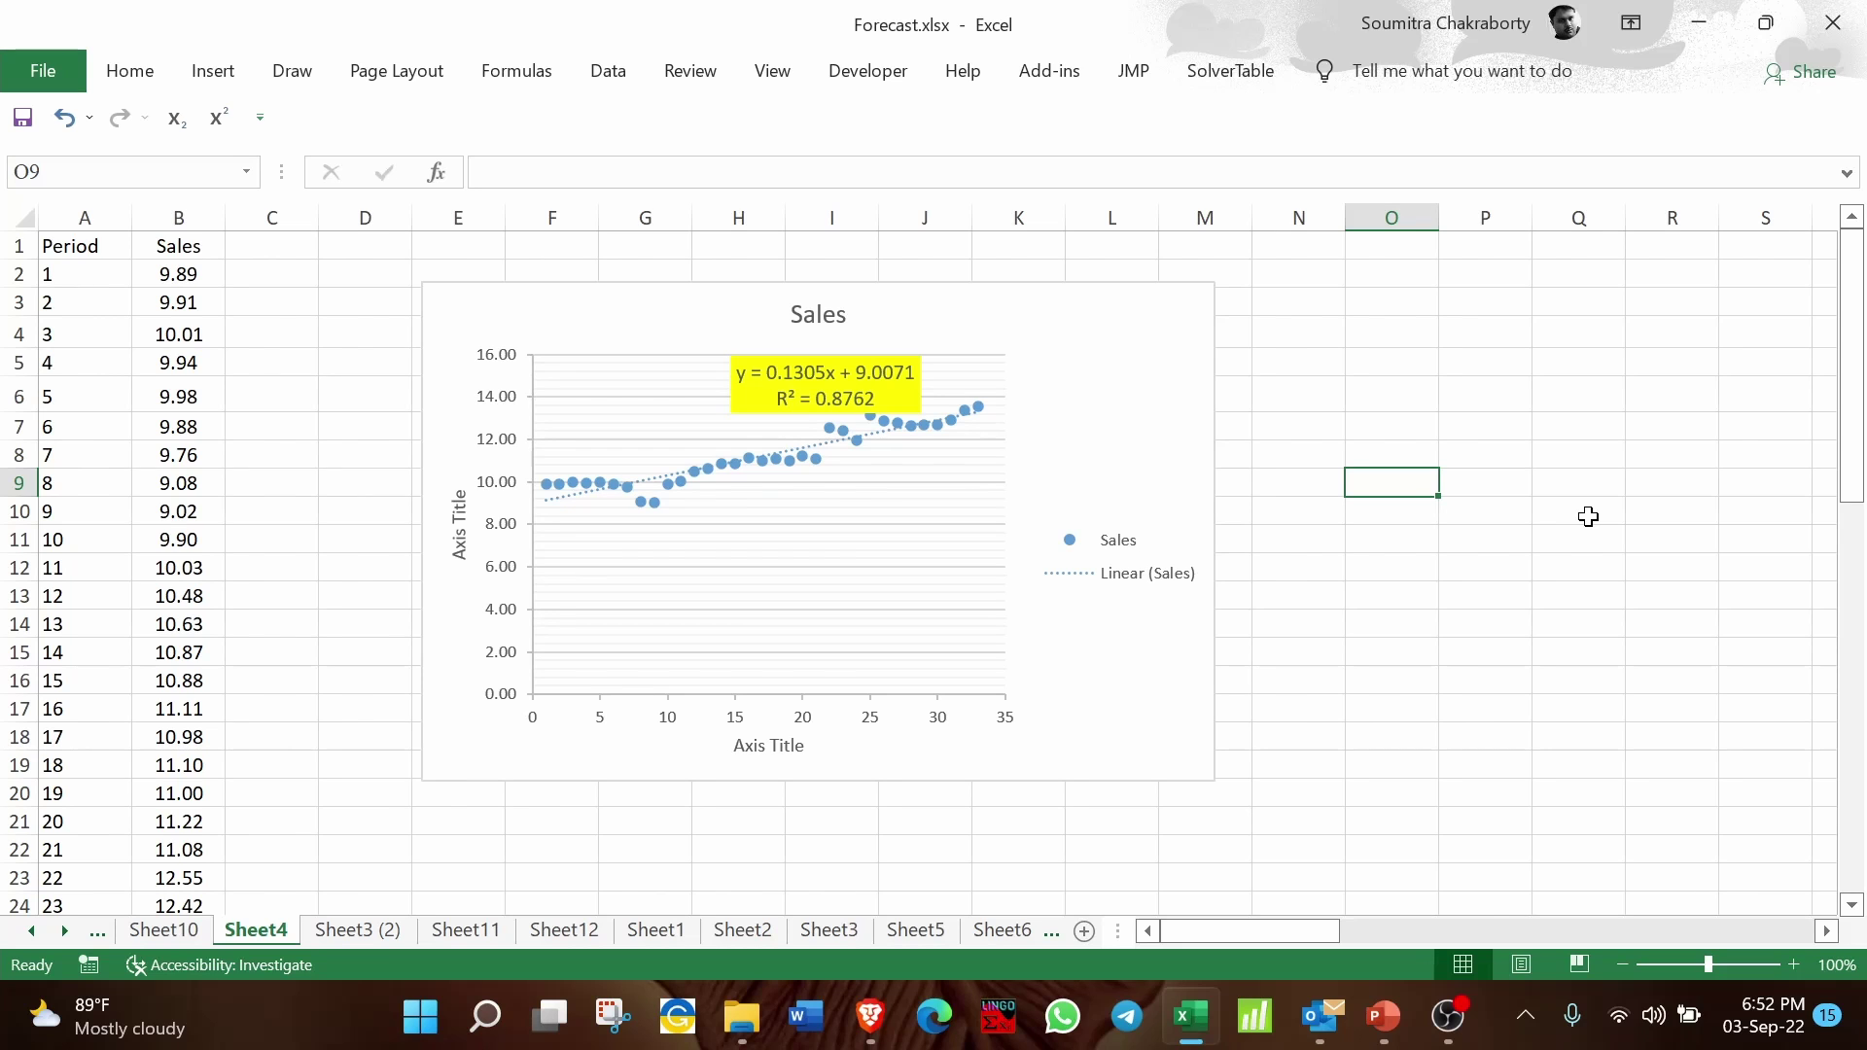
Step: Reapply the quick layout with axis titles, linear trendline, equation and R² to the Sales chart
left_click(744, 317)
left_click(1363, 71)
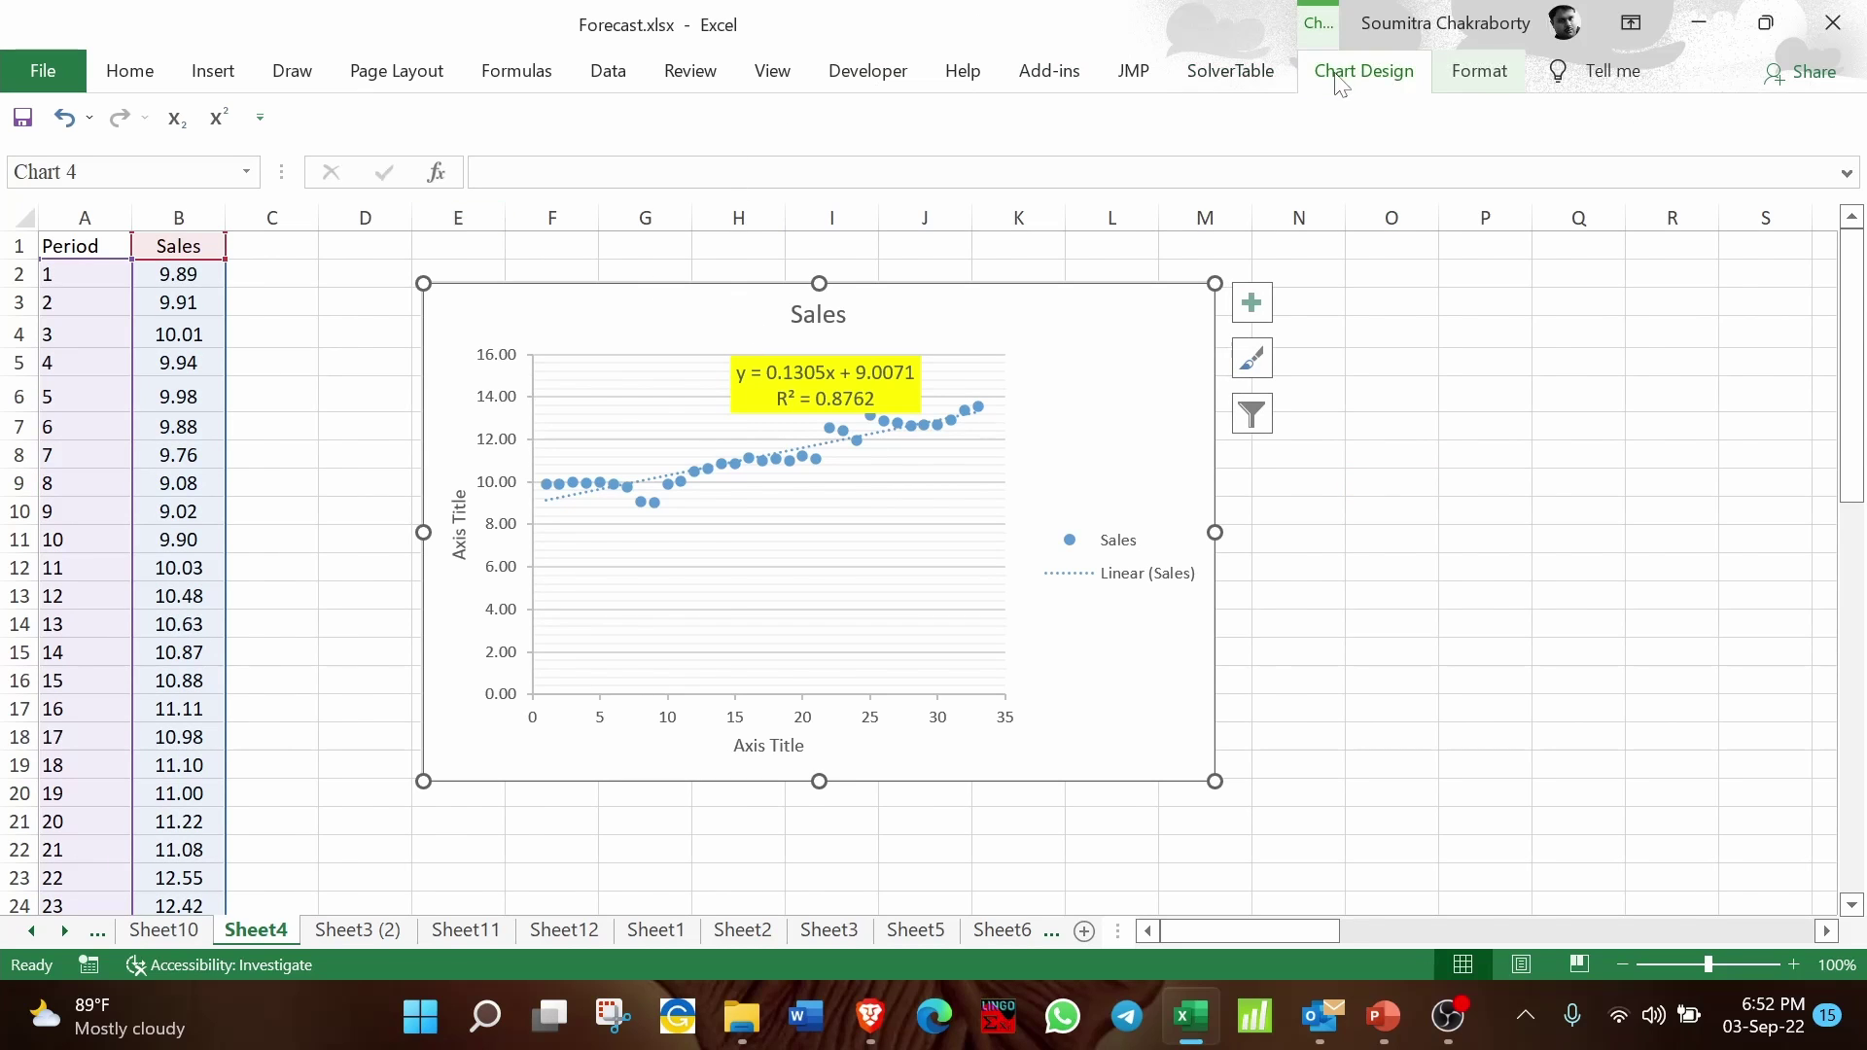
left_click(156, 184)
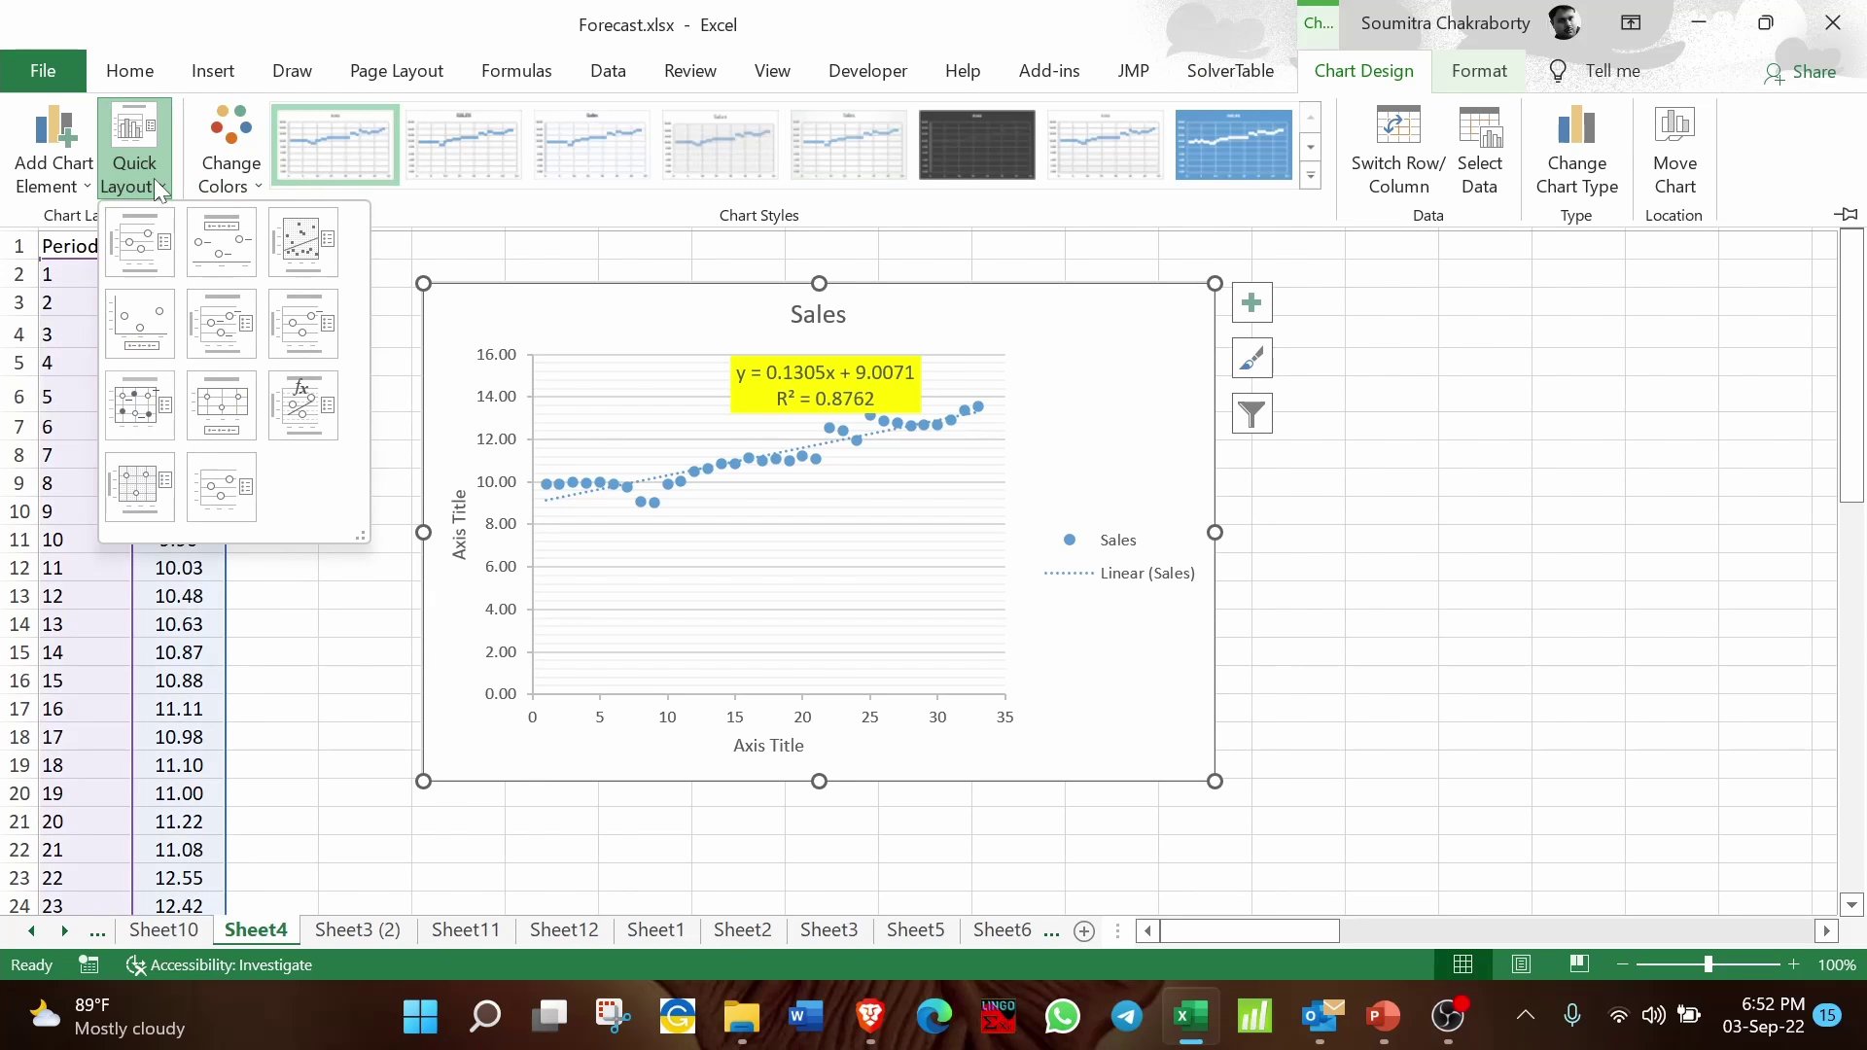
left_click(325, 404)
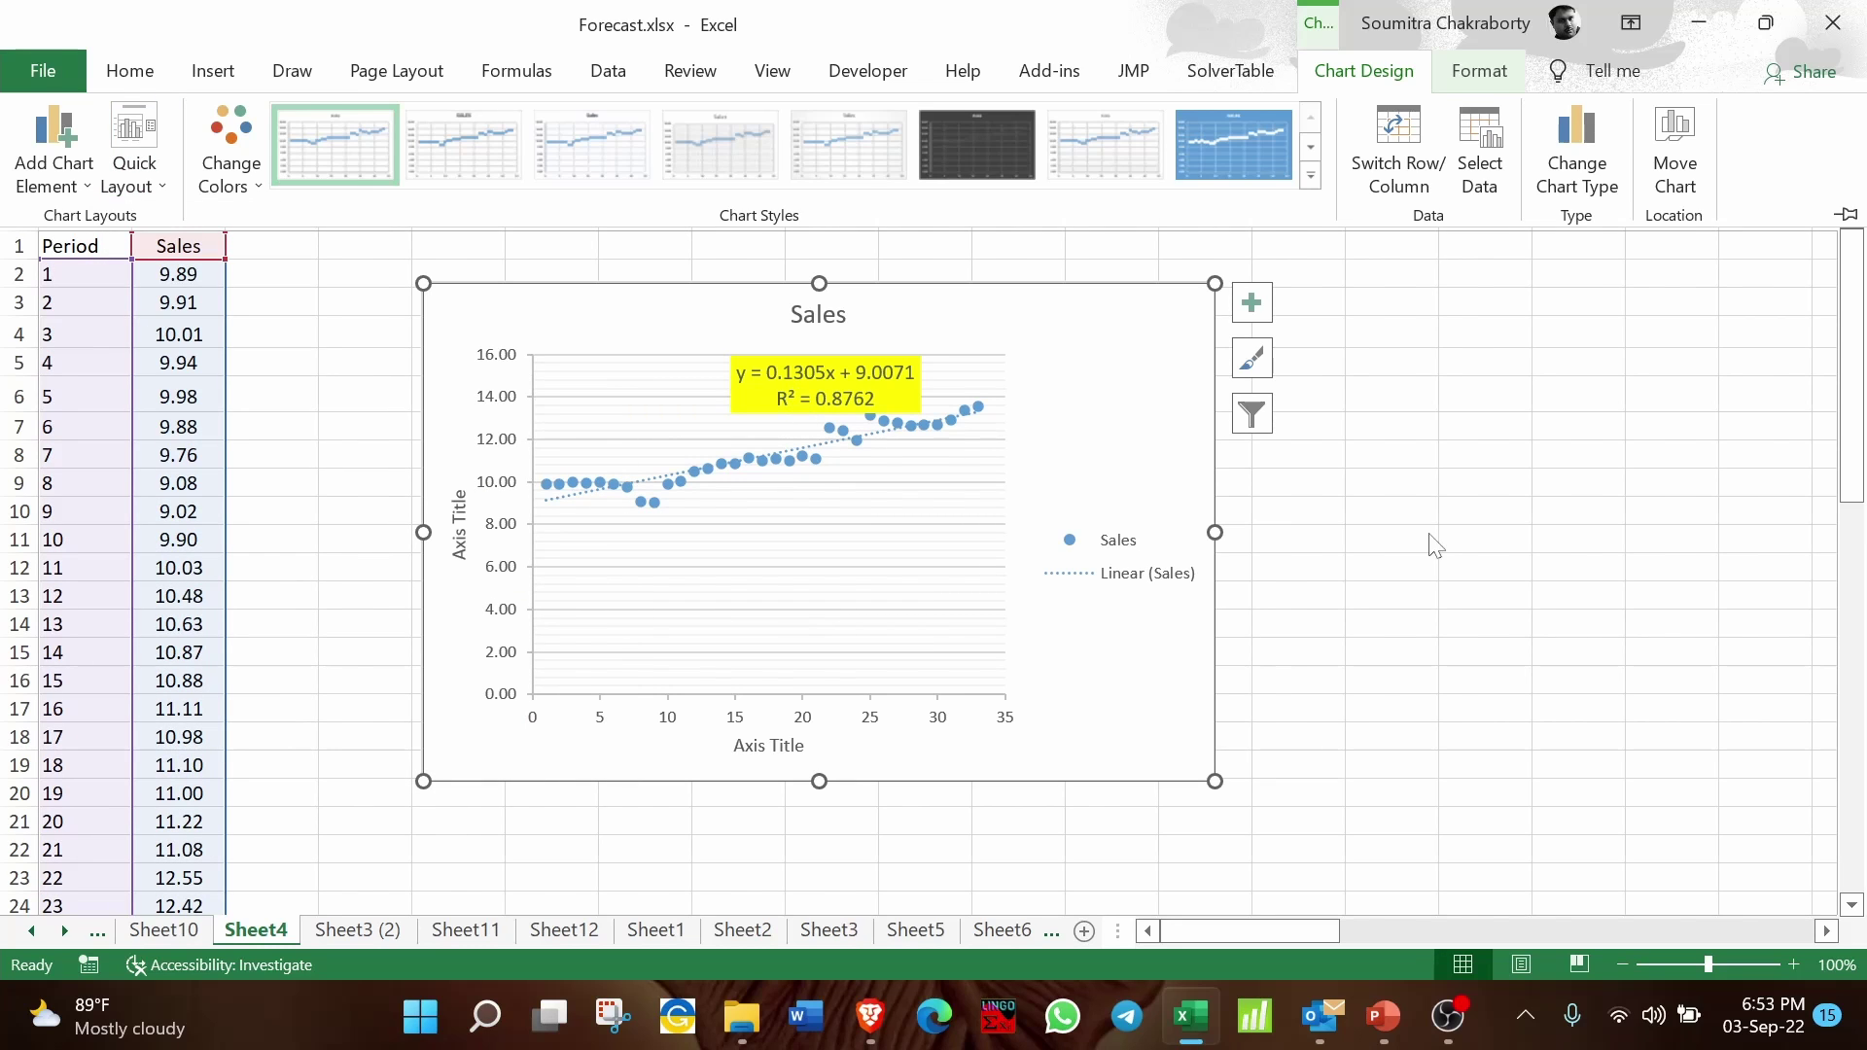
key("ctrl+F1")
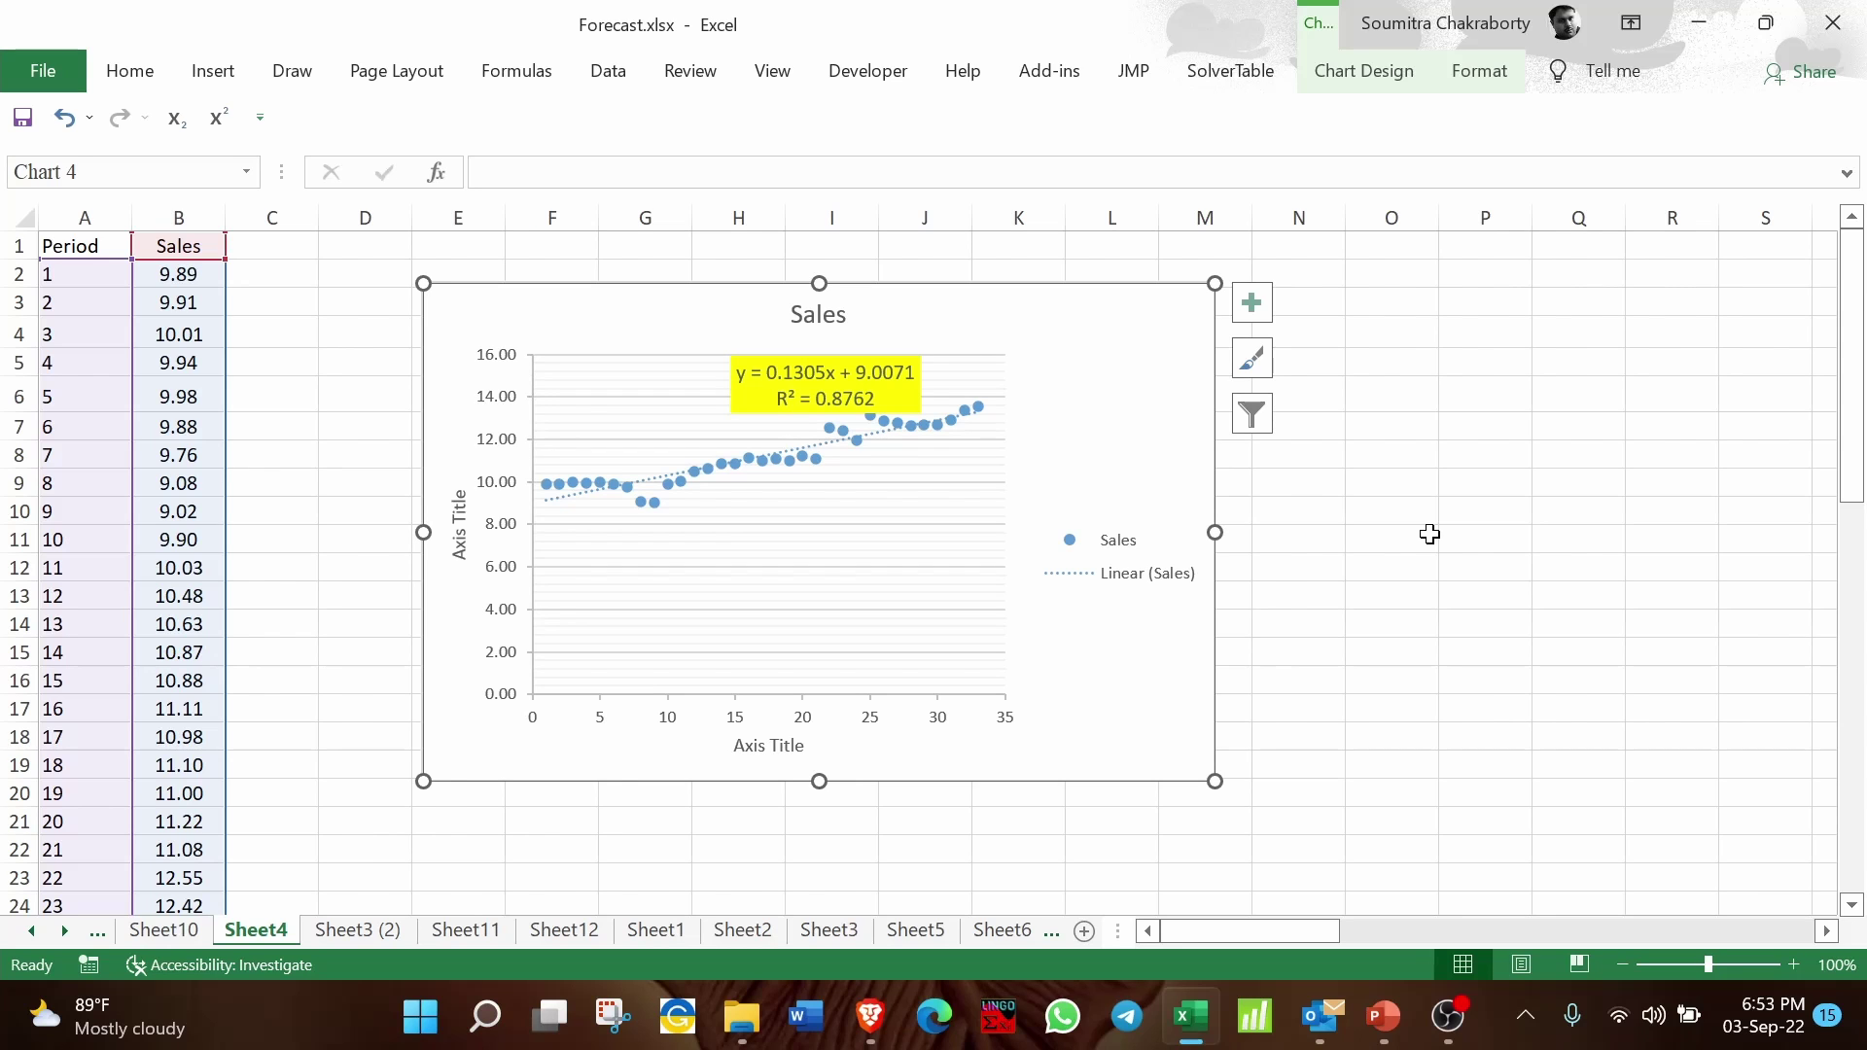
left_click(1430, 534)
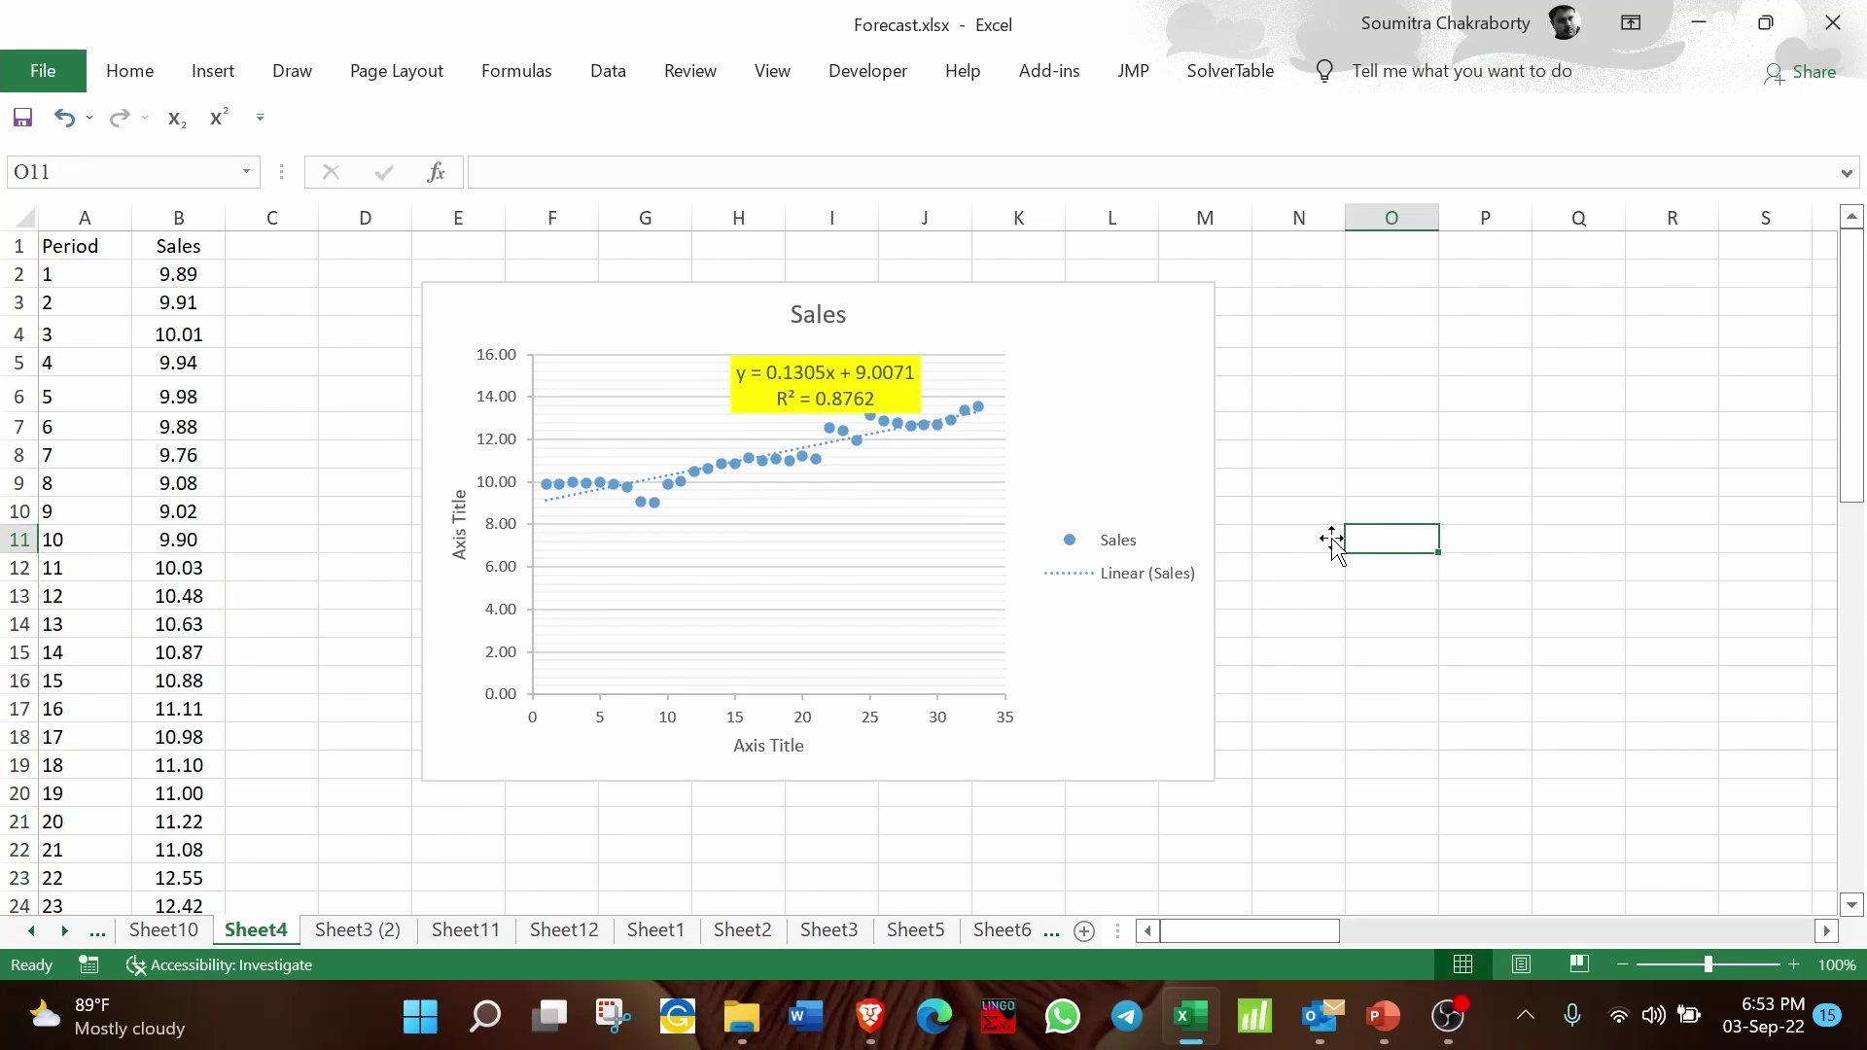
Step: Delete the Sales chart and add a widened column C with the heading Forecast in C1
left_click(1215, 525)
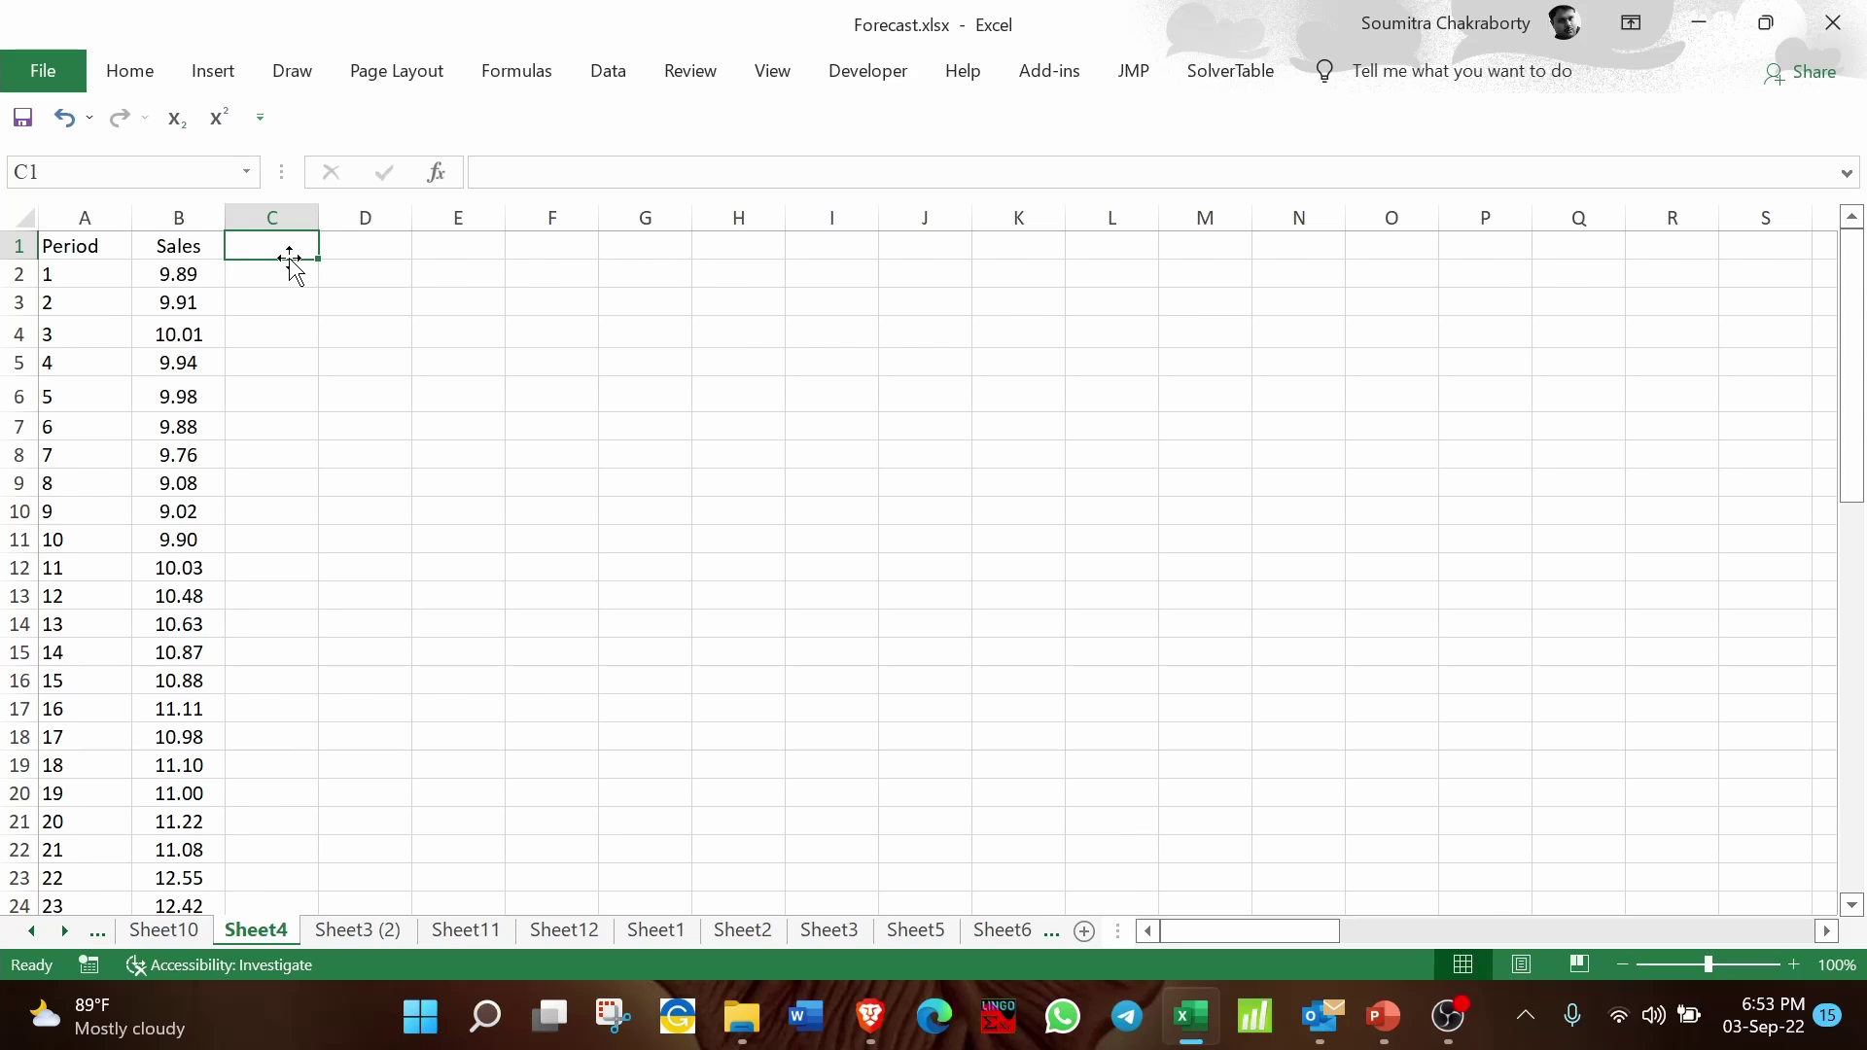
type("Forecast")
key("Return")
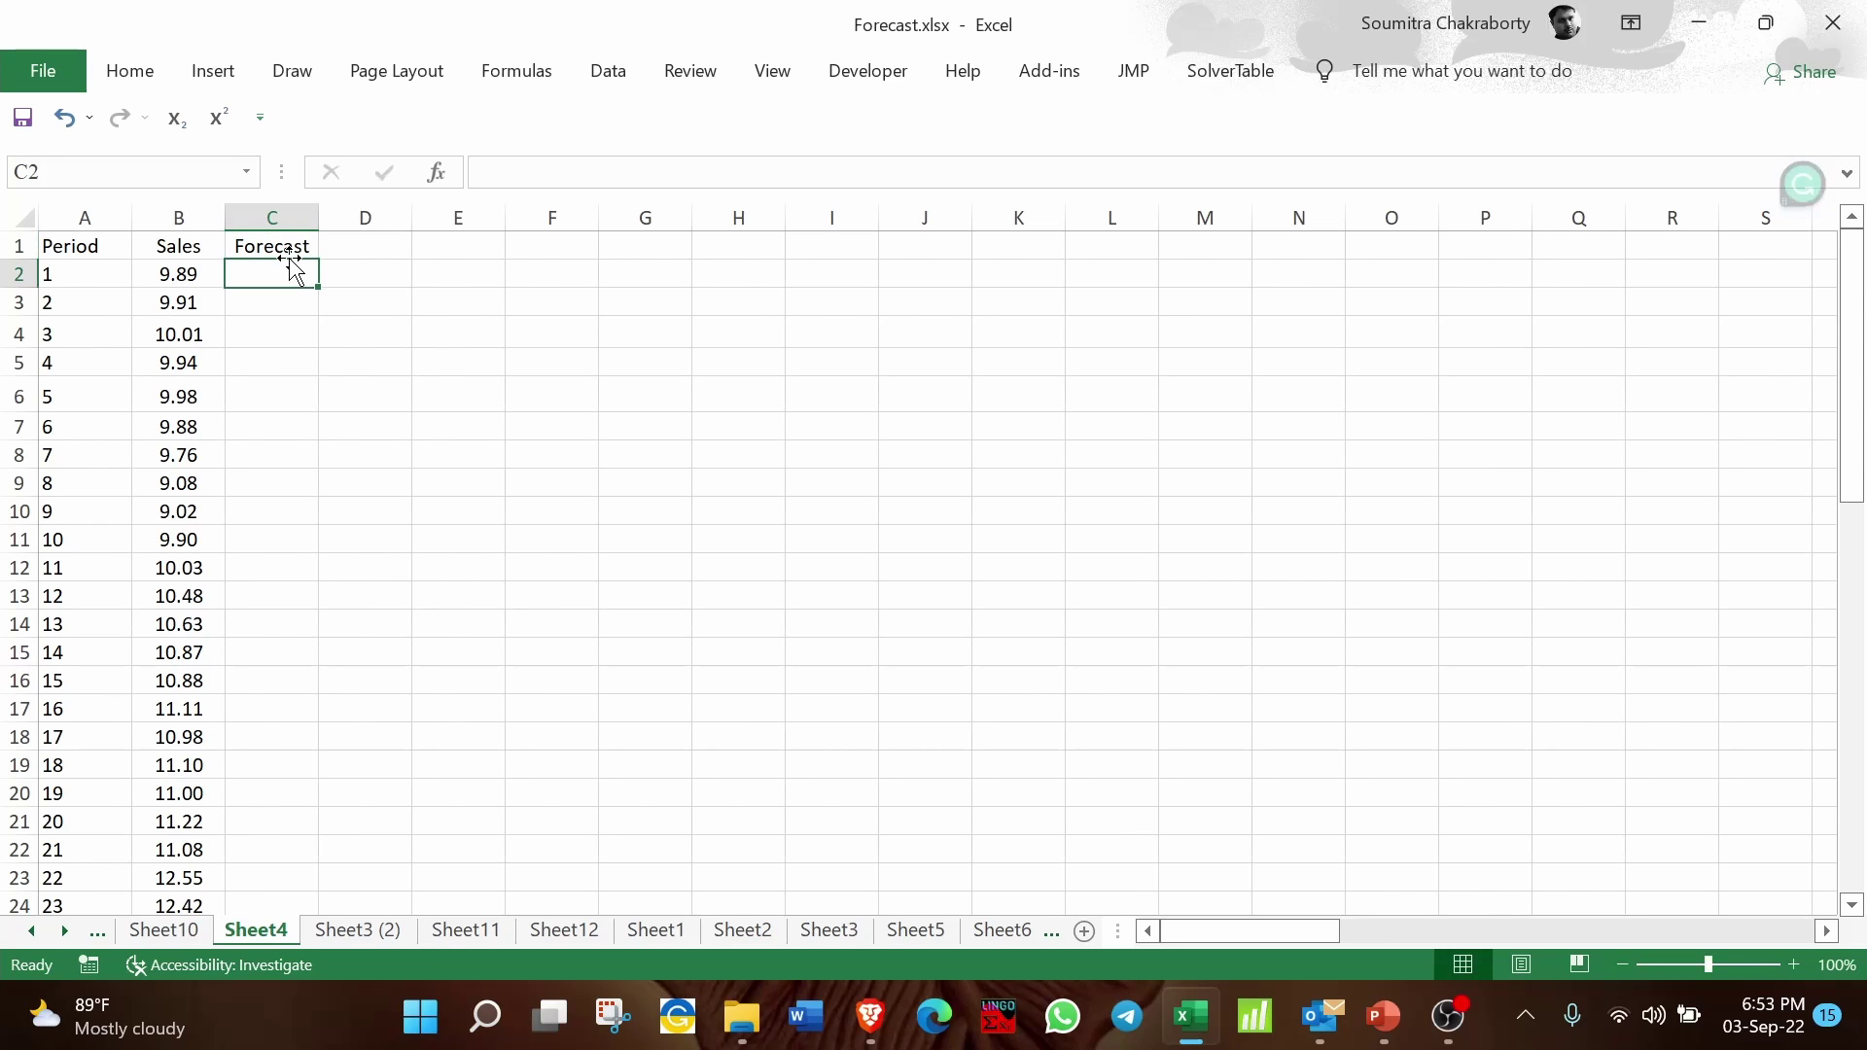
left_click_drag(319, 218, 370, 223)
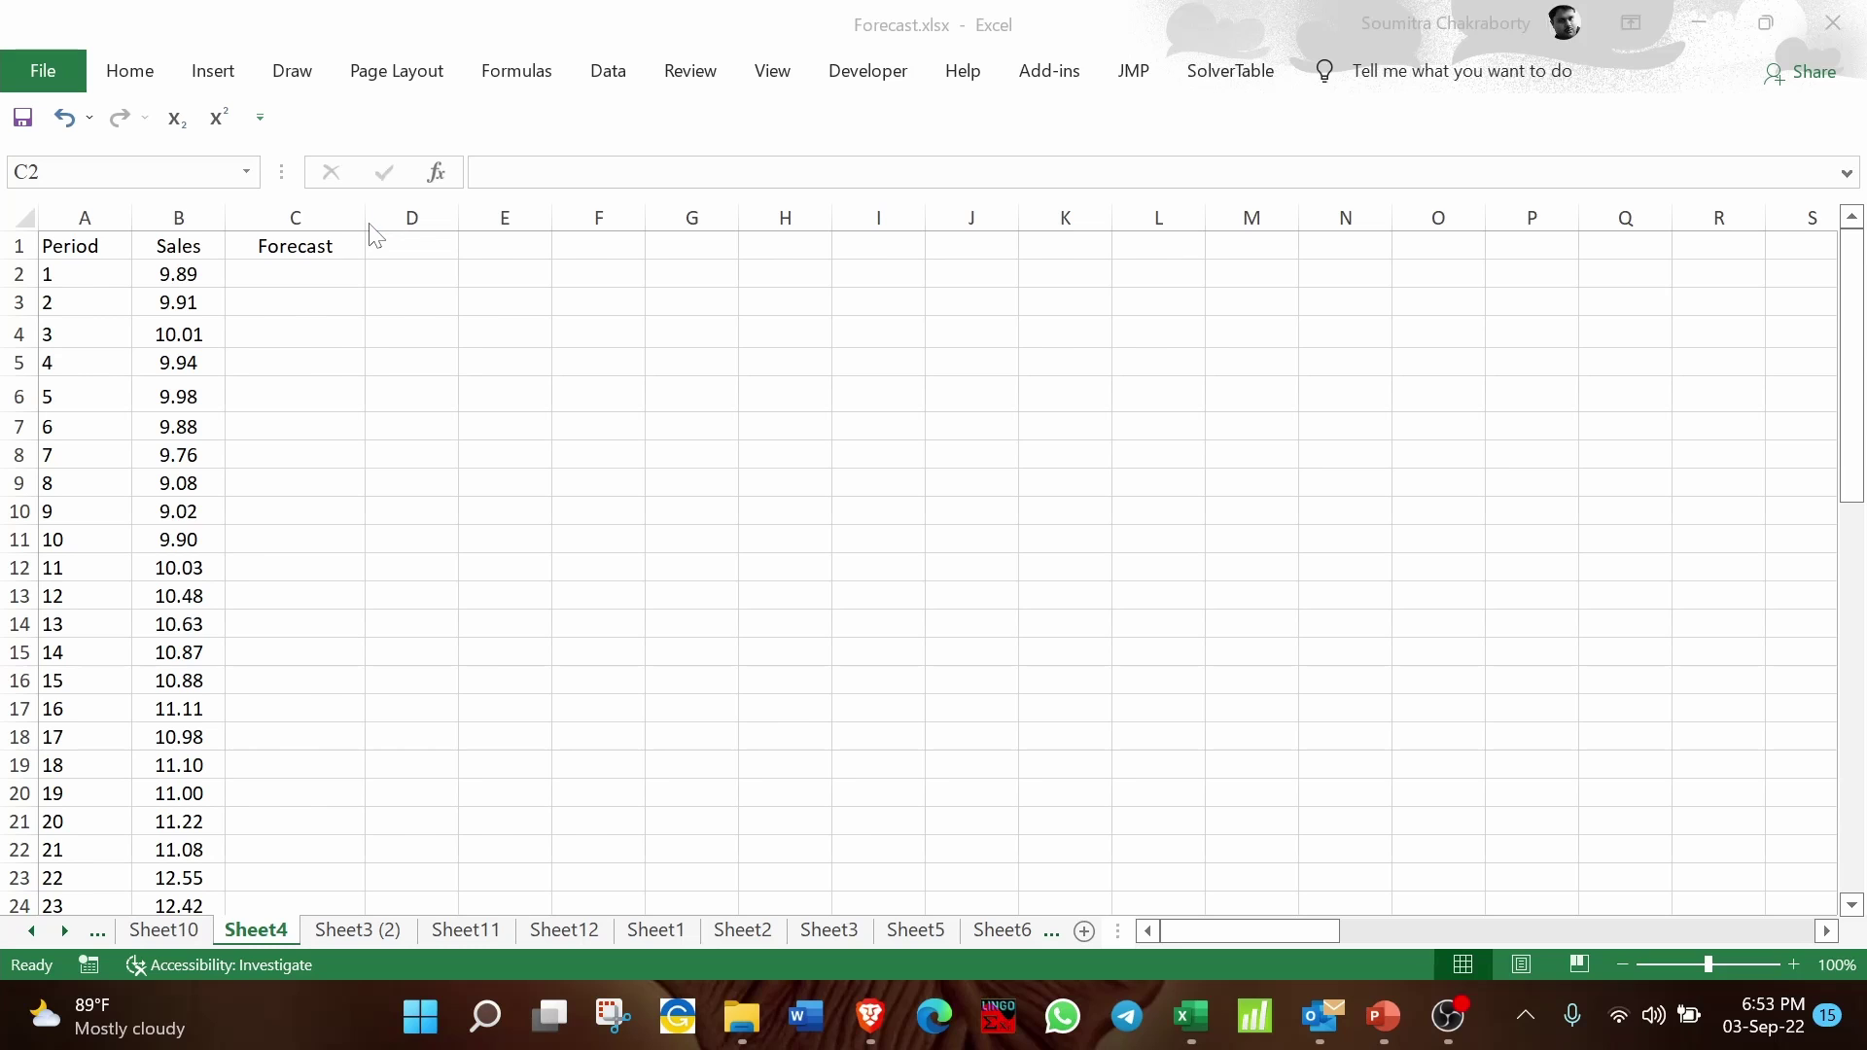
Step: Enter =TREND($B$2:$B$34,$A$2:$A$34,1) in C2 and fill it down the Forecast column to C34
type("=t")
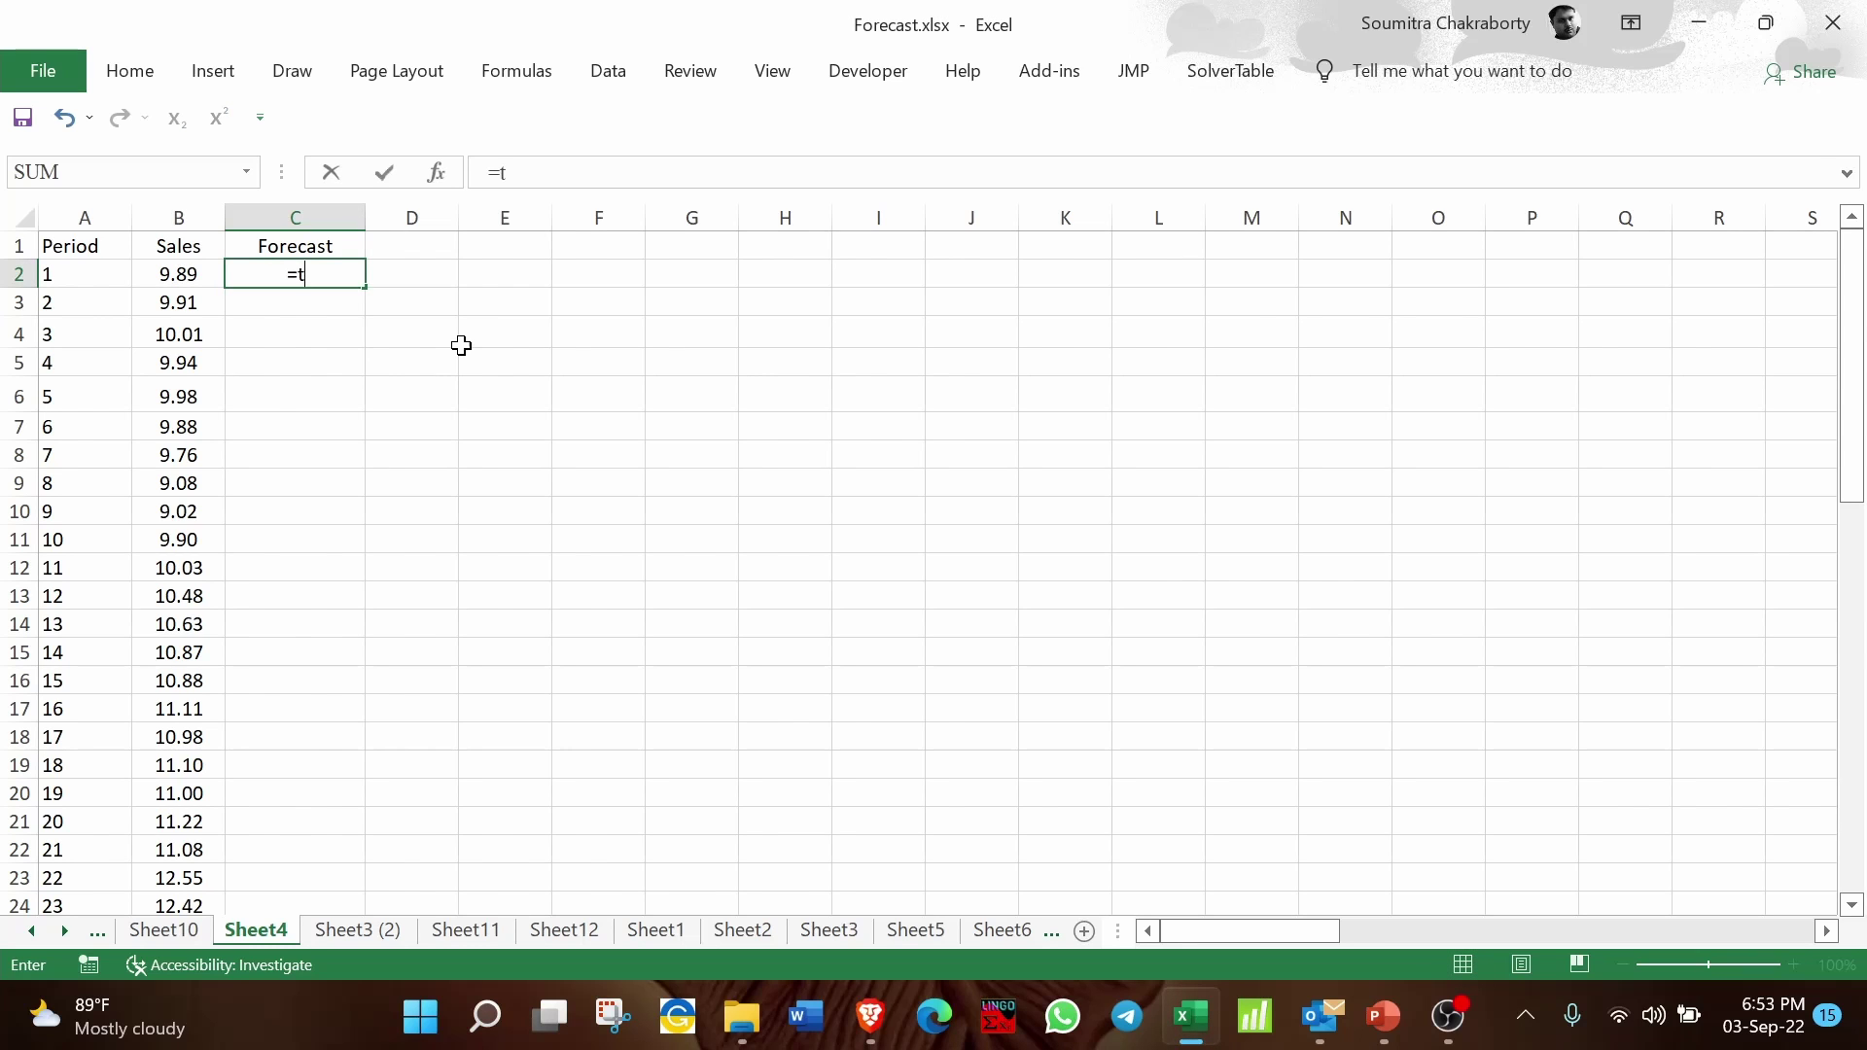
type("rend(")
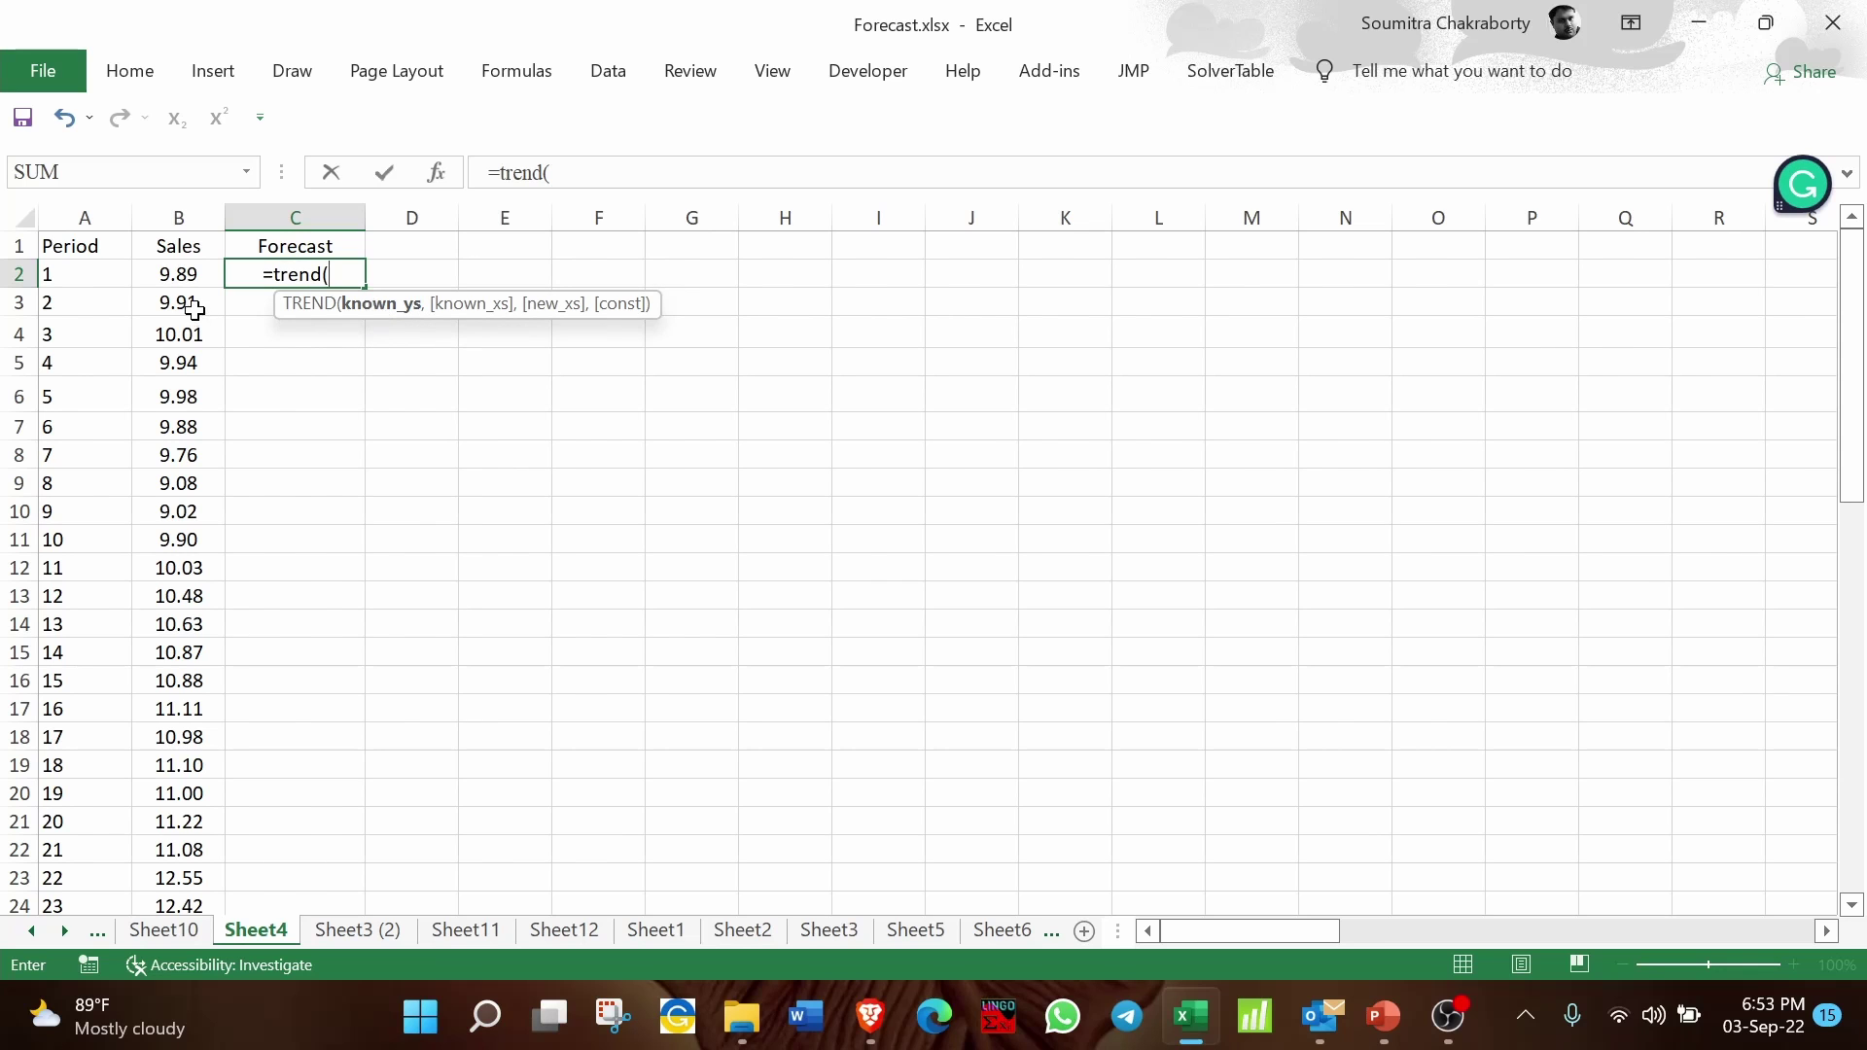
left_click_drag(182, 274, 203, 811)
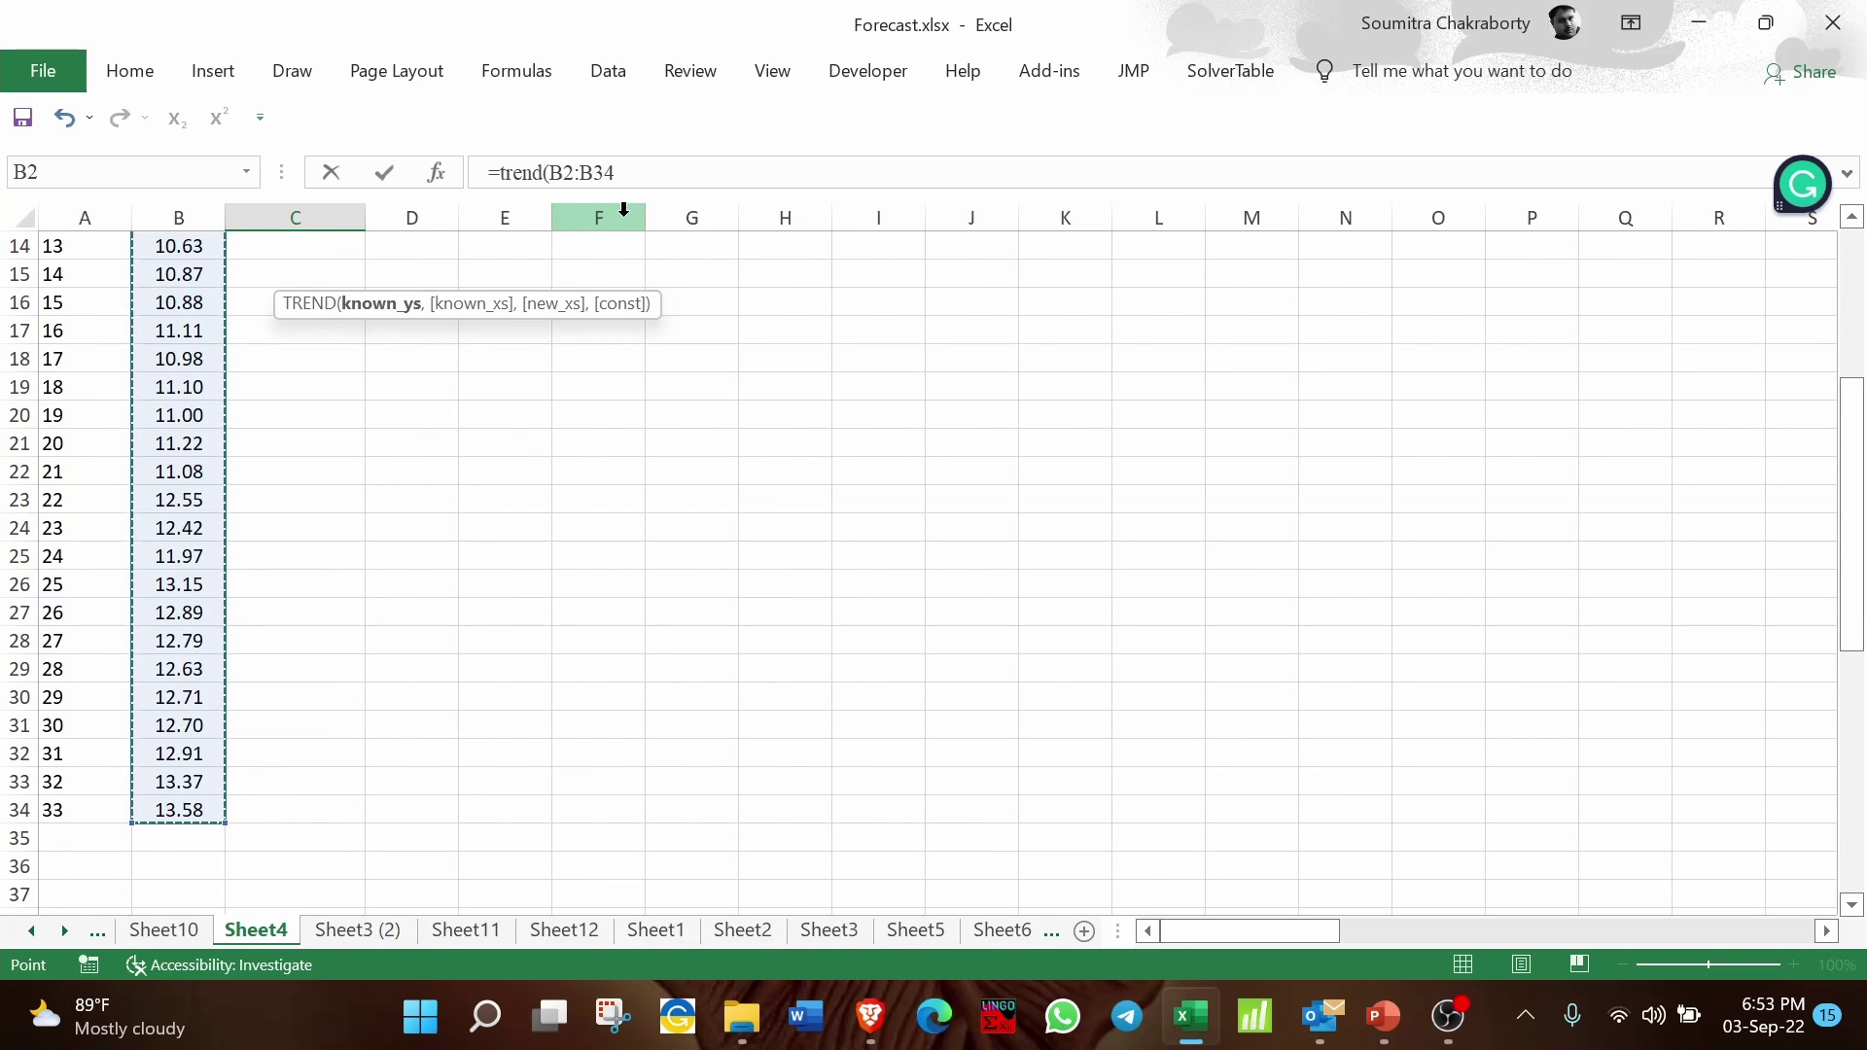
key("F4")
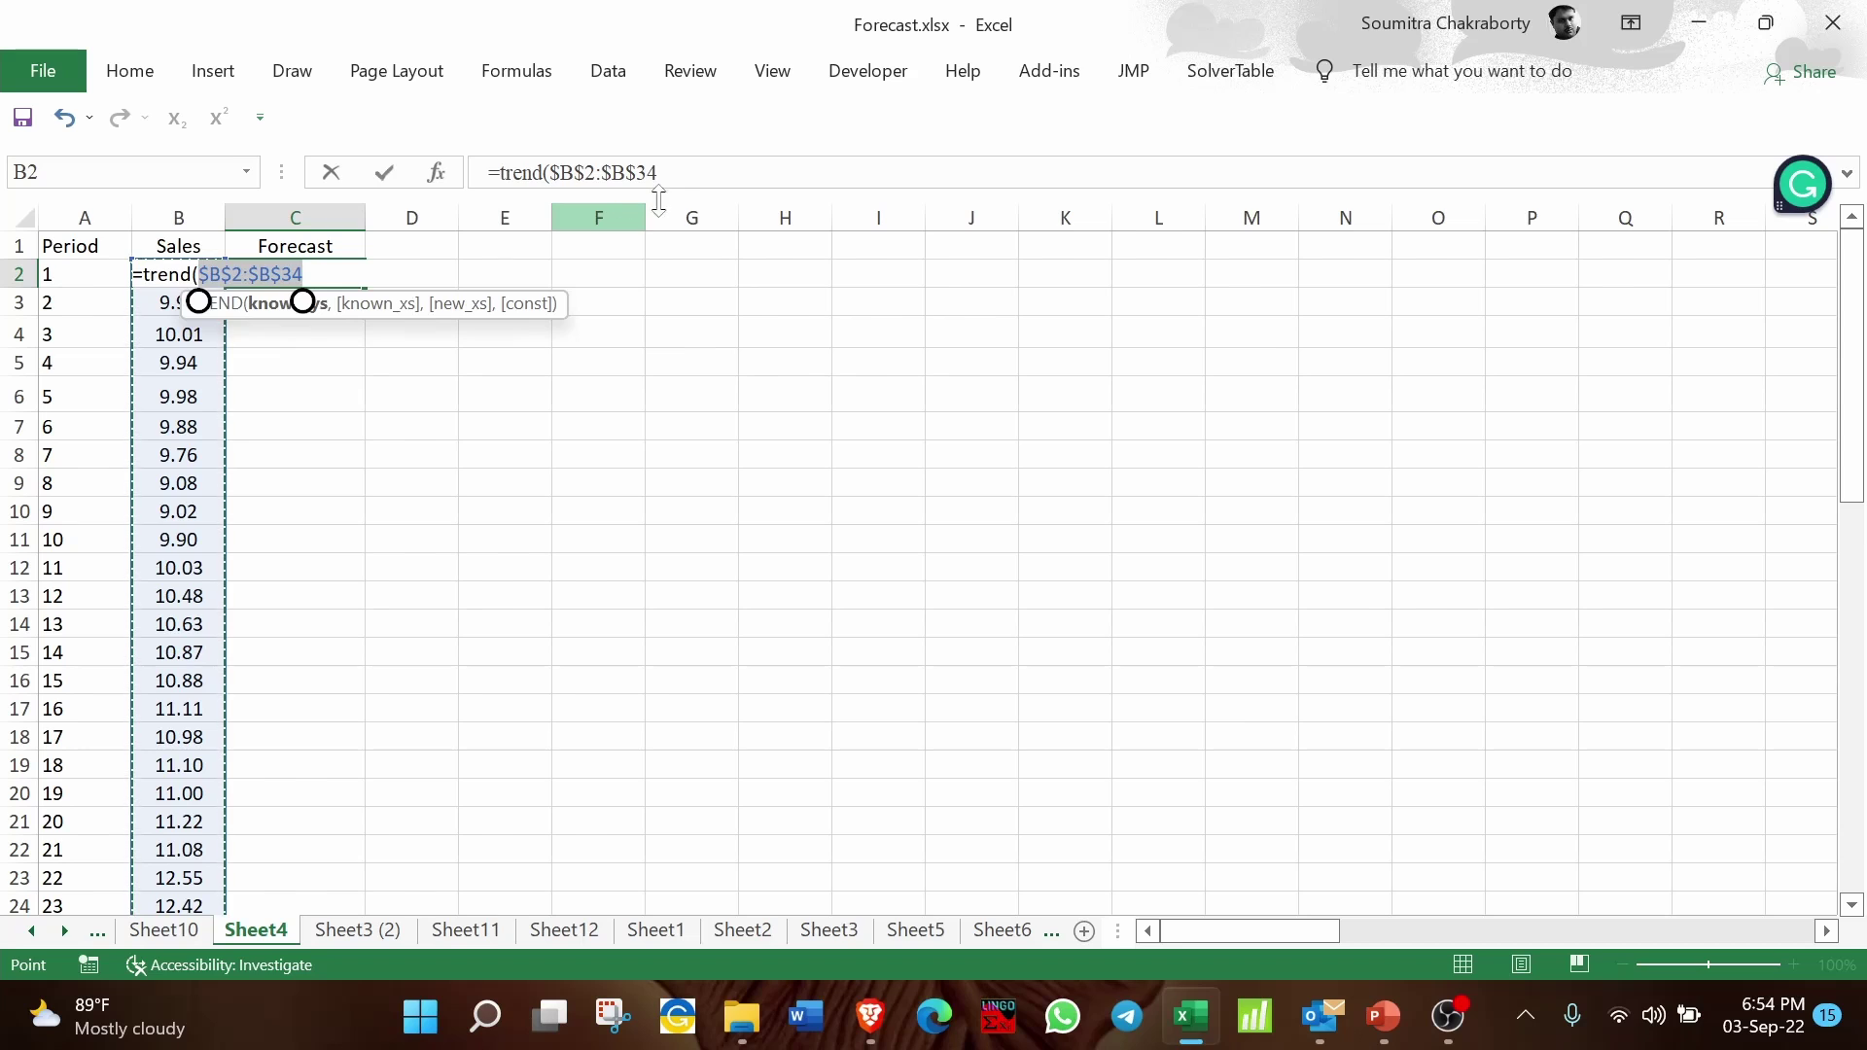
type(",")
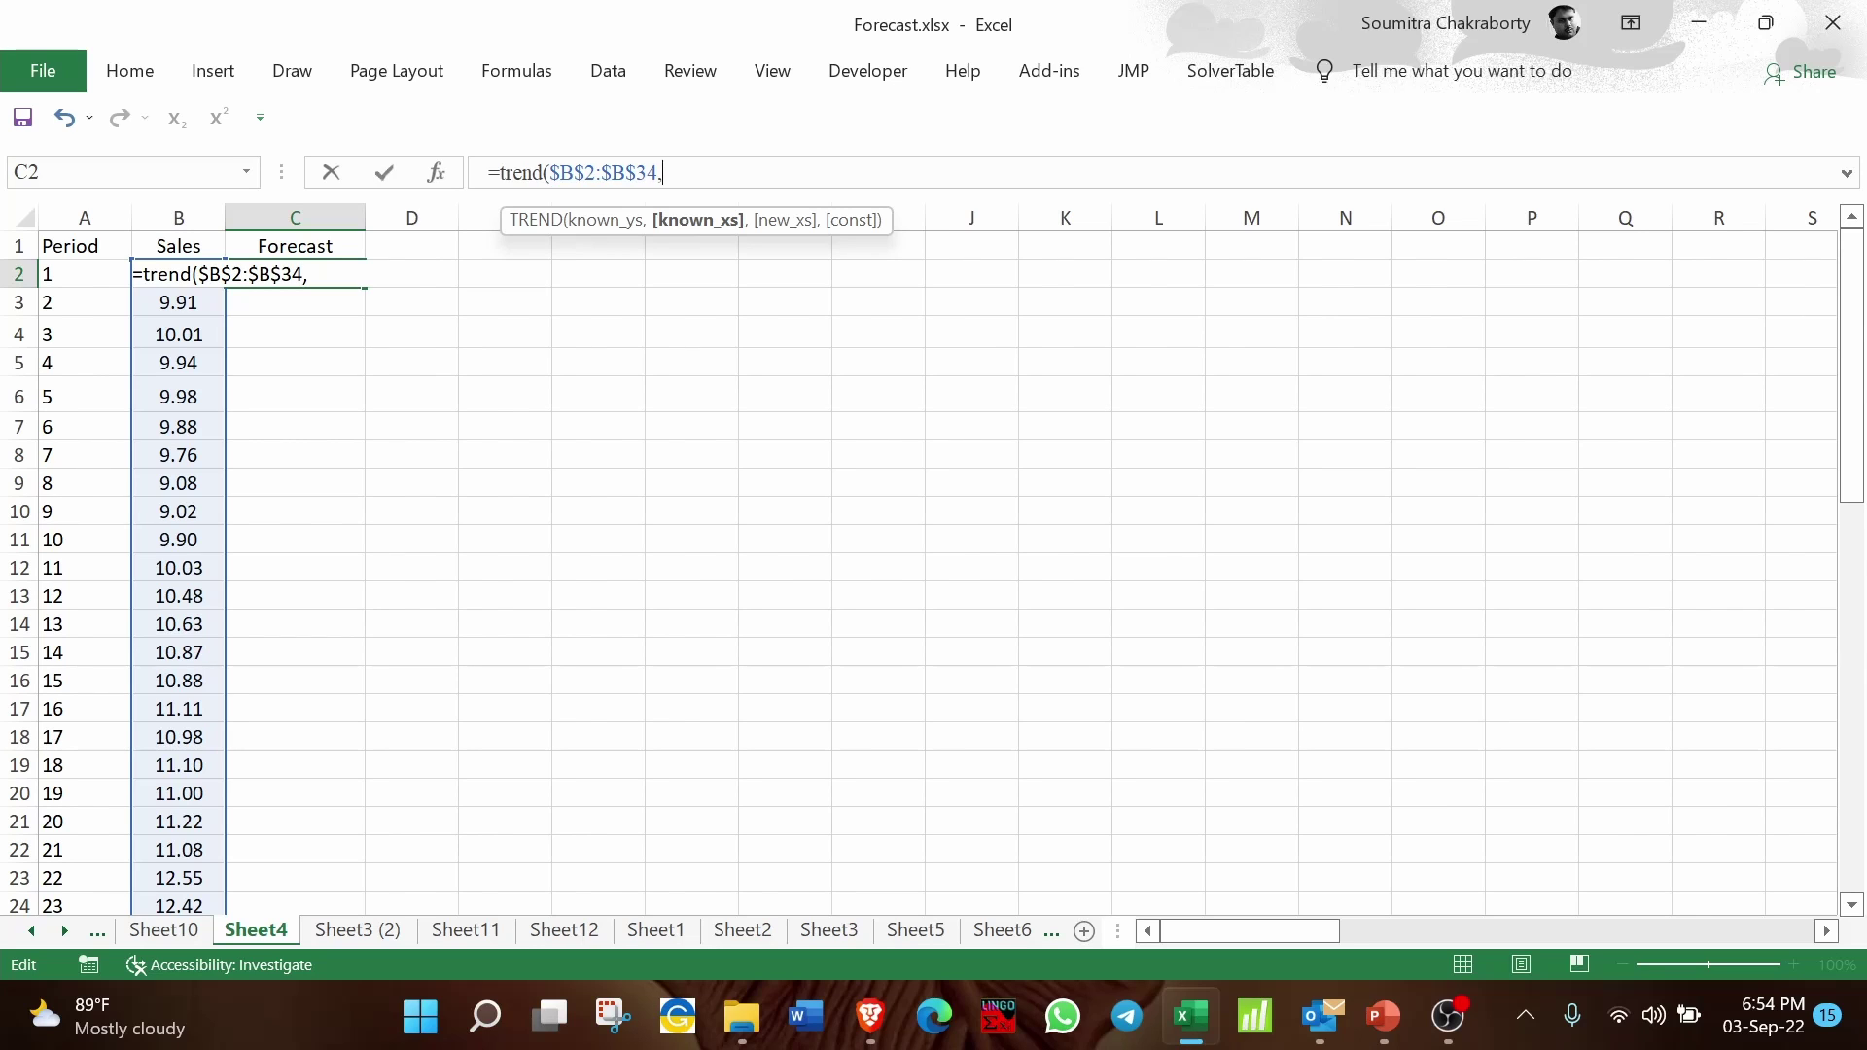
left_click_drag(66, 275, 78, 867)
key("F4")
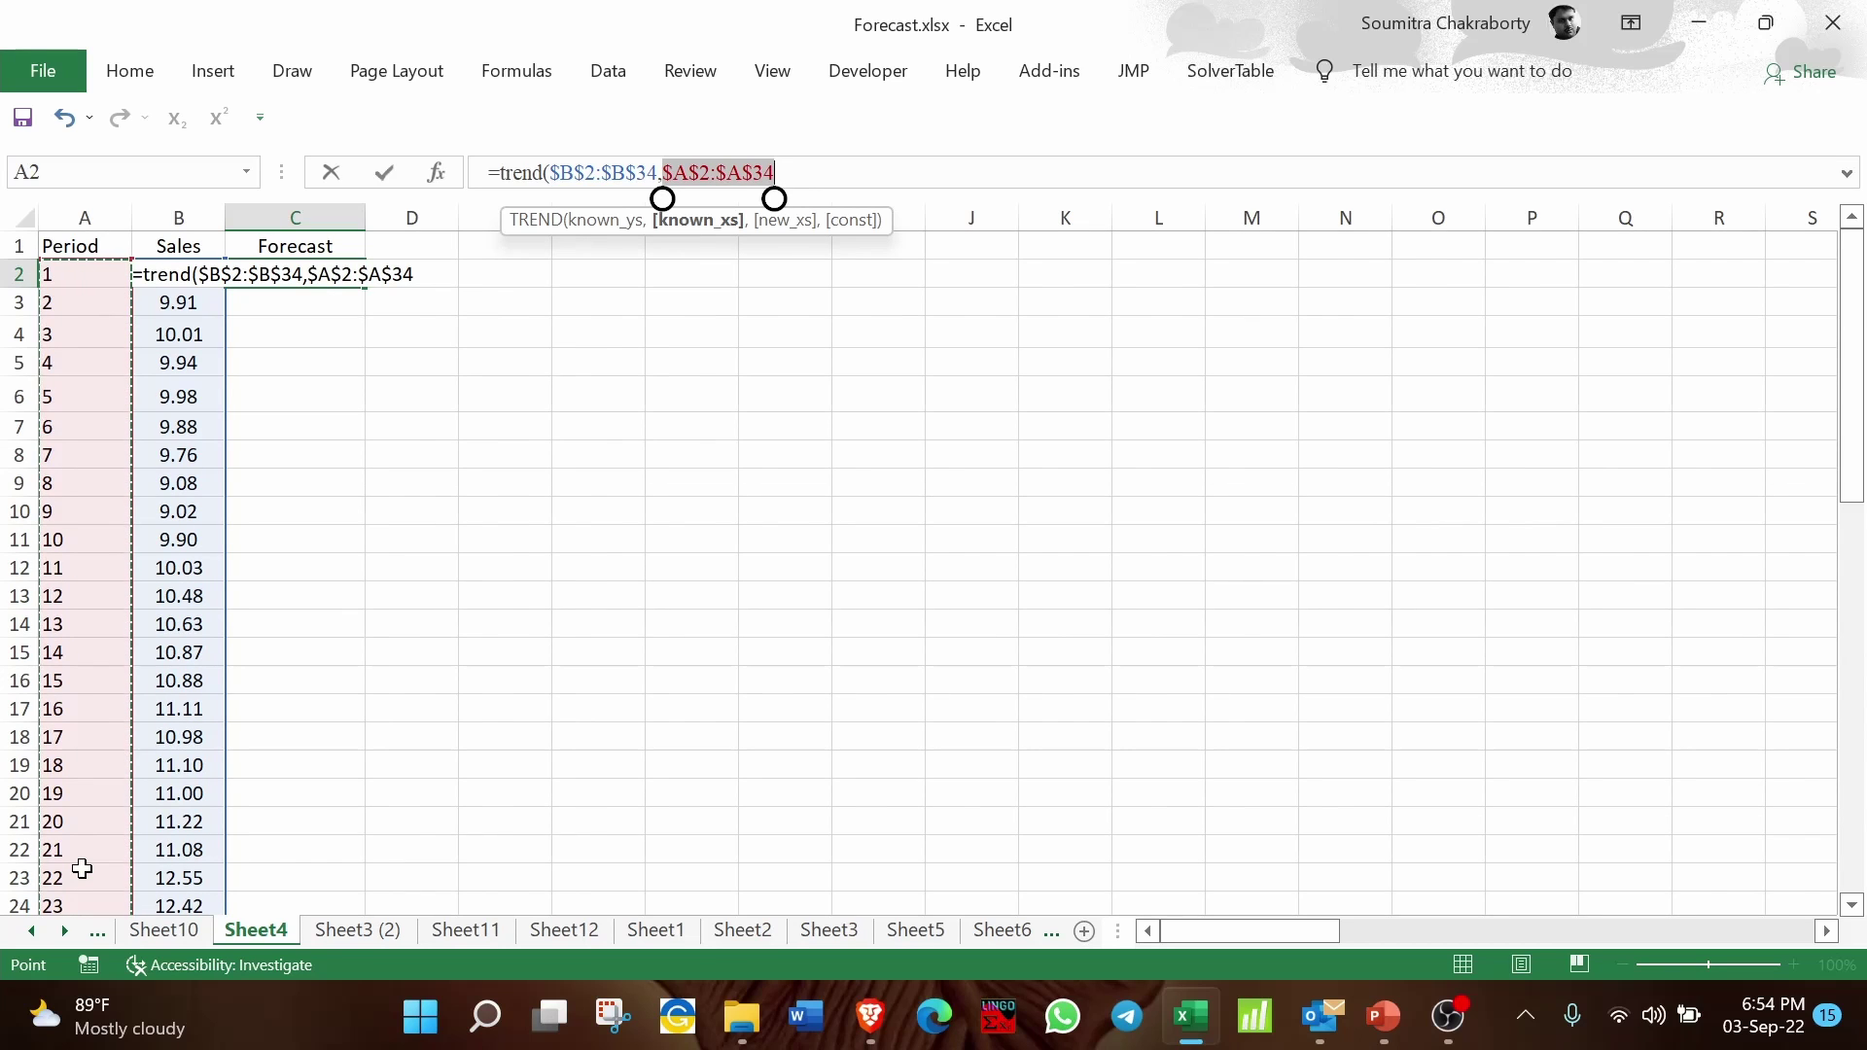
type(",")
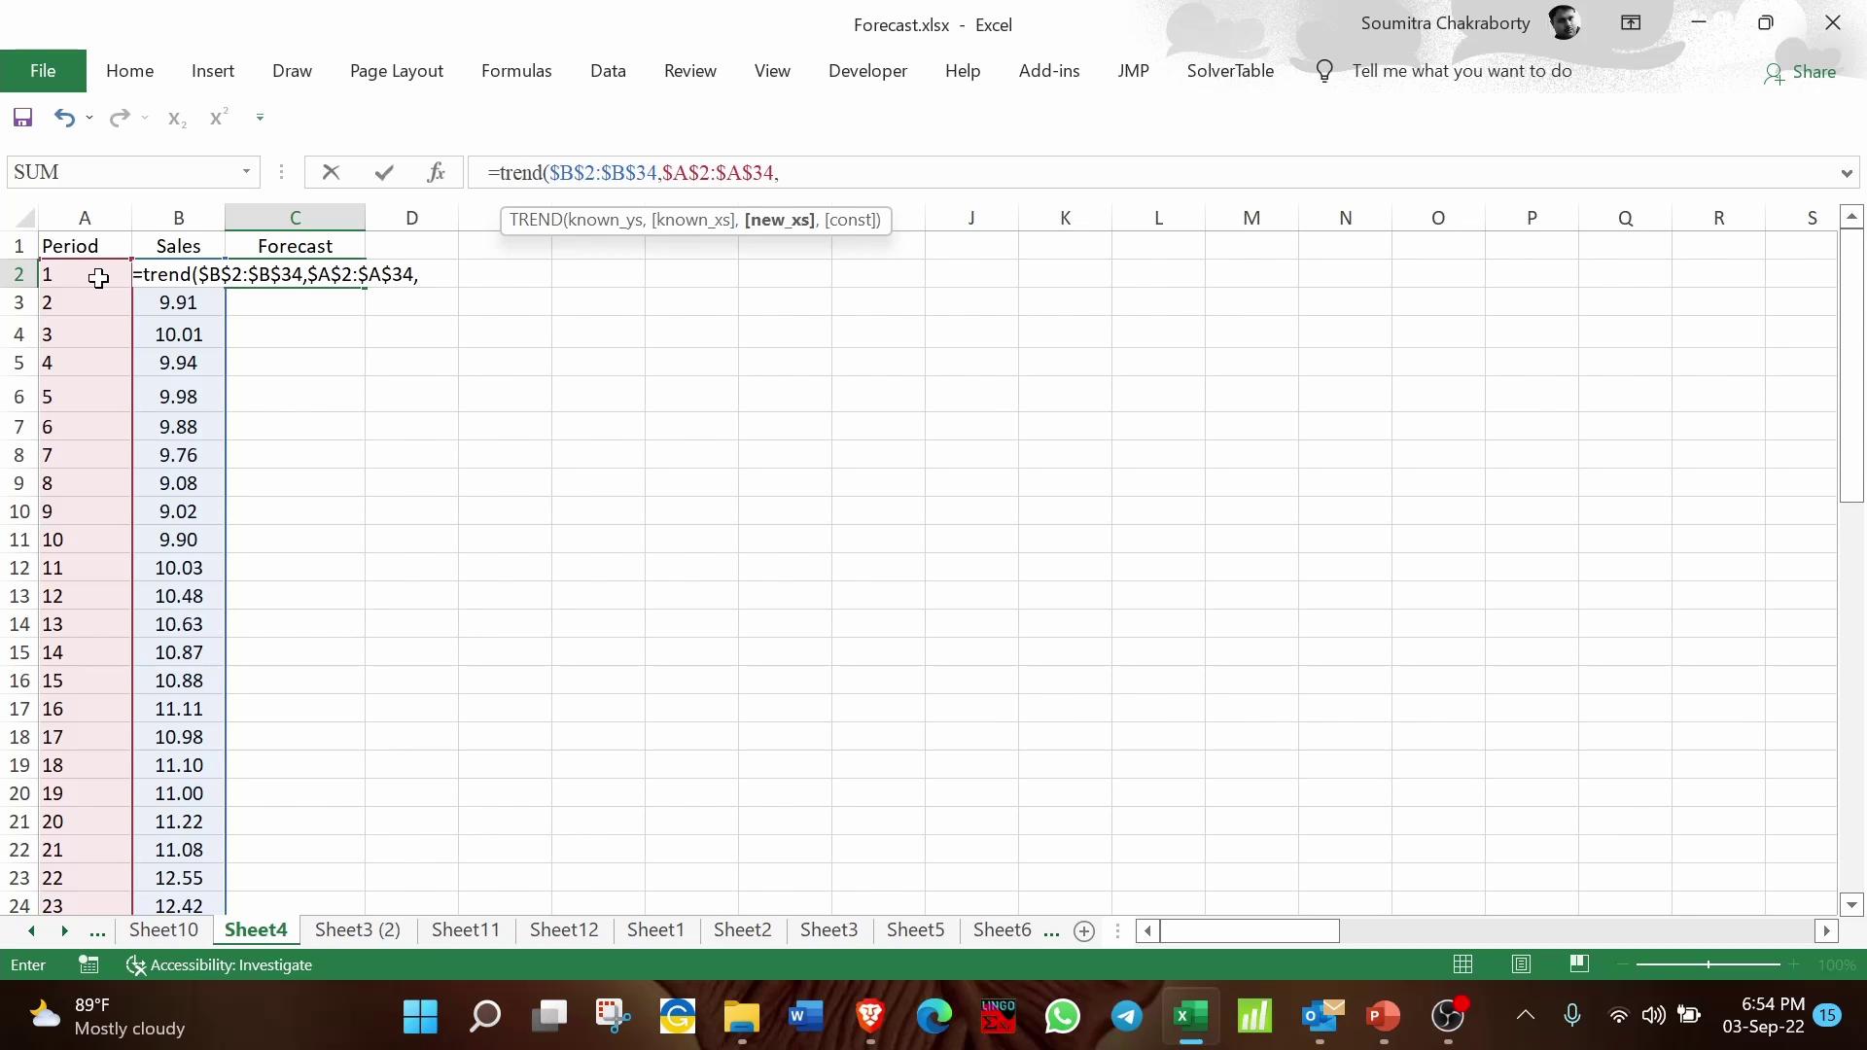
type("1)")
key("Return")
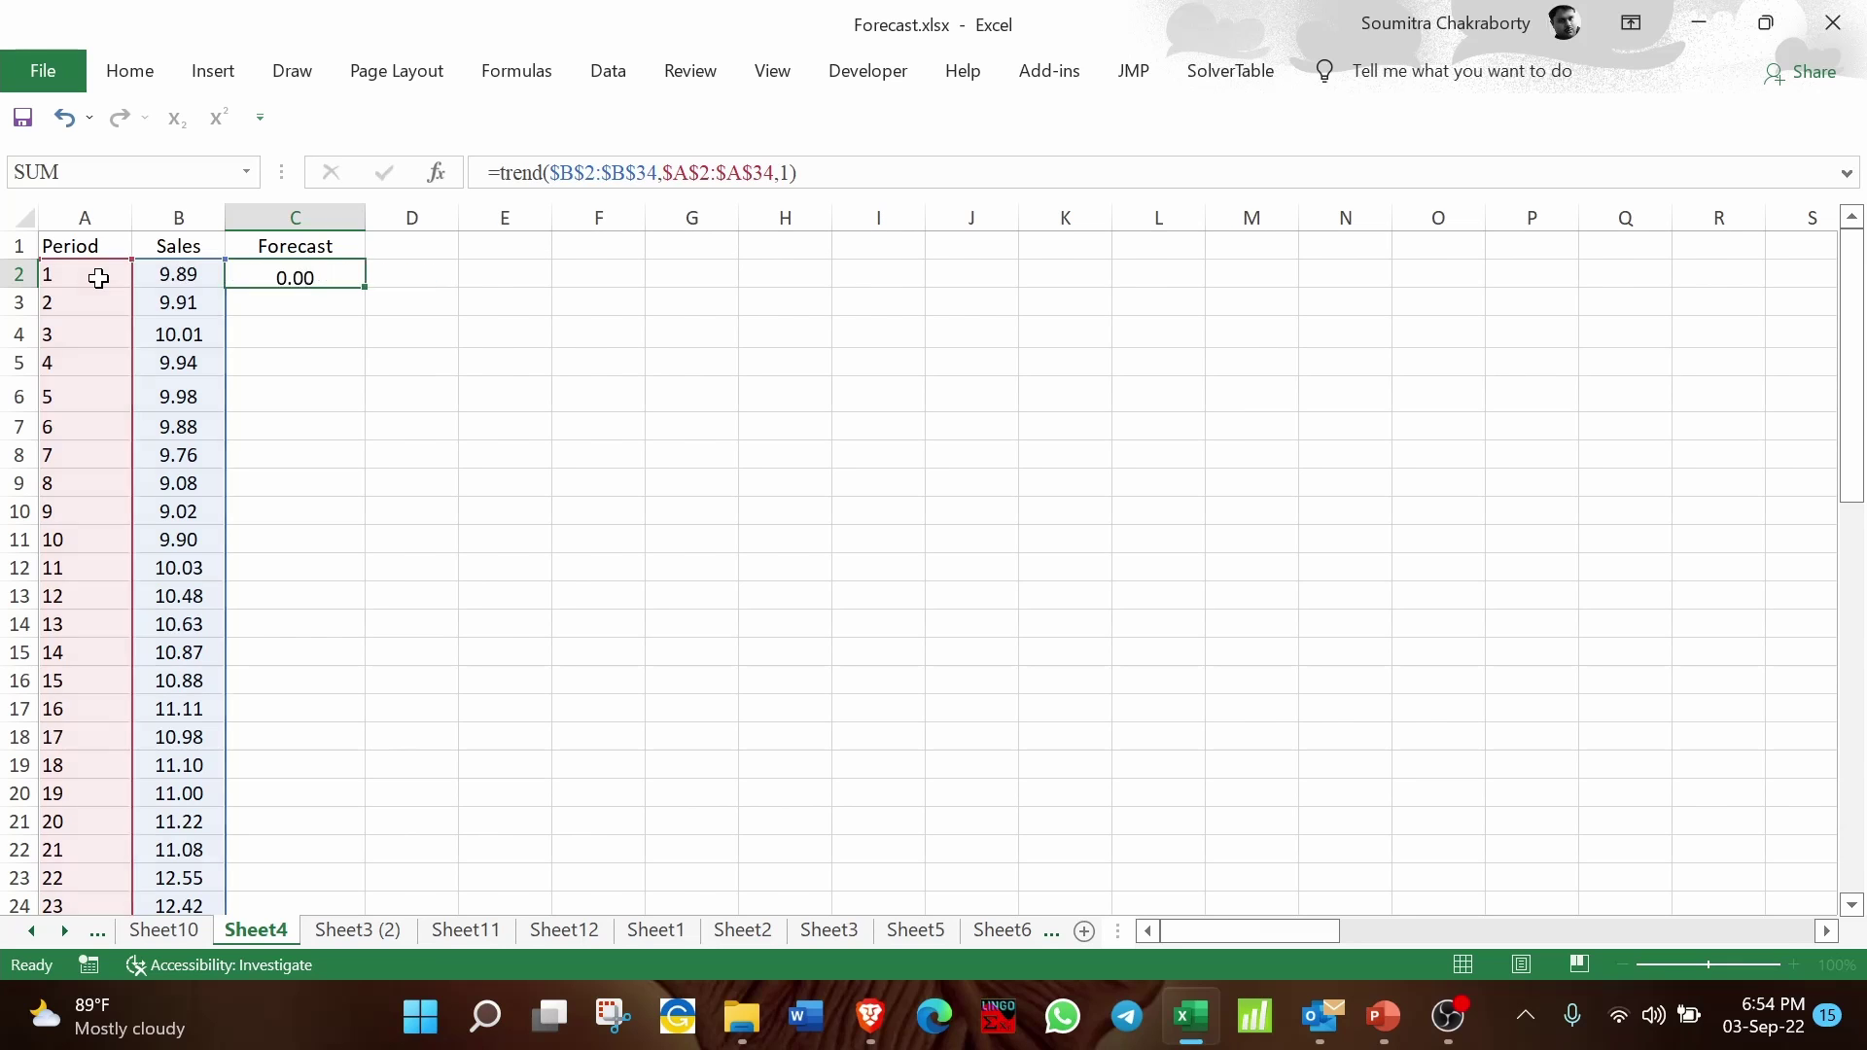
left_click(316, 274)
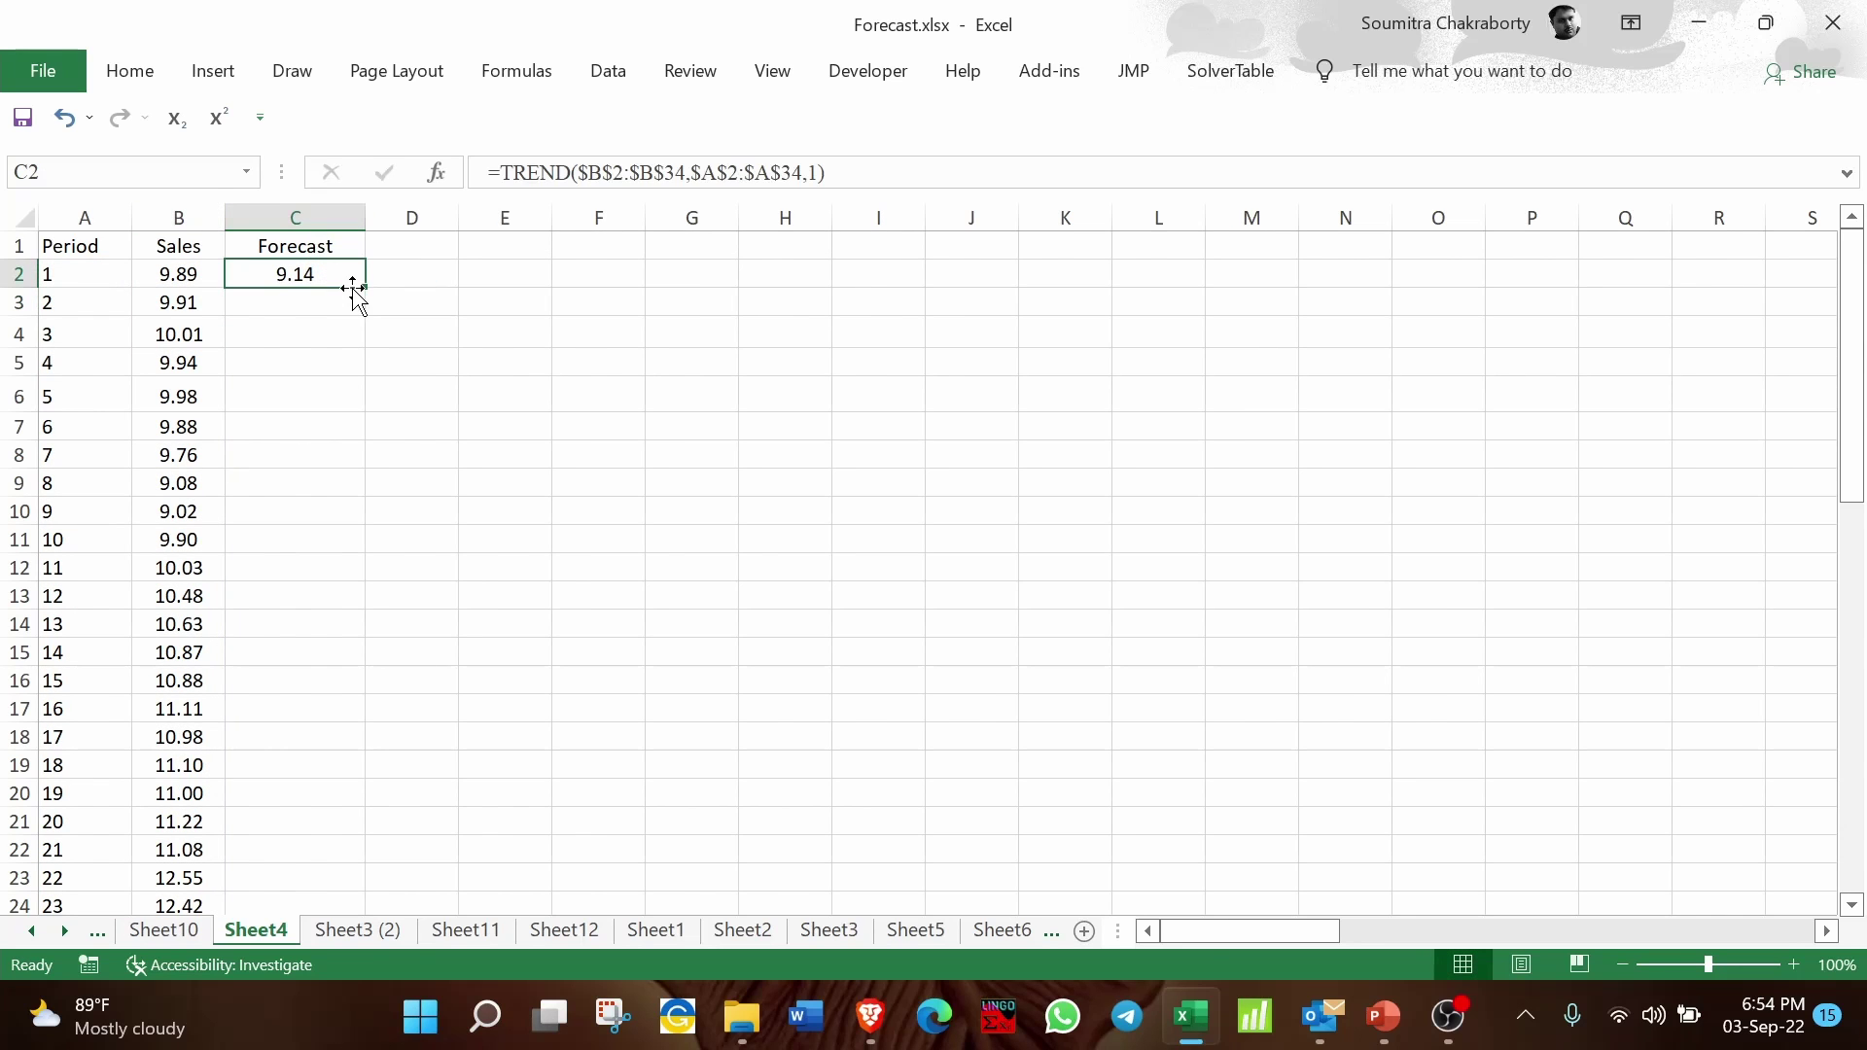
double_click(365, 286)
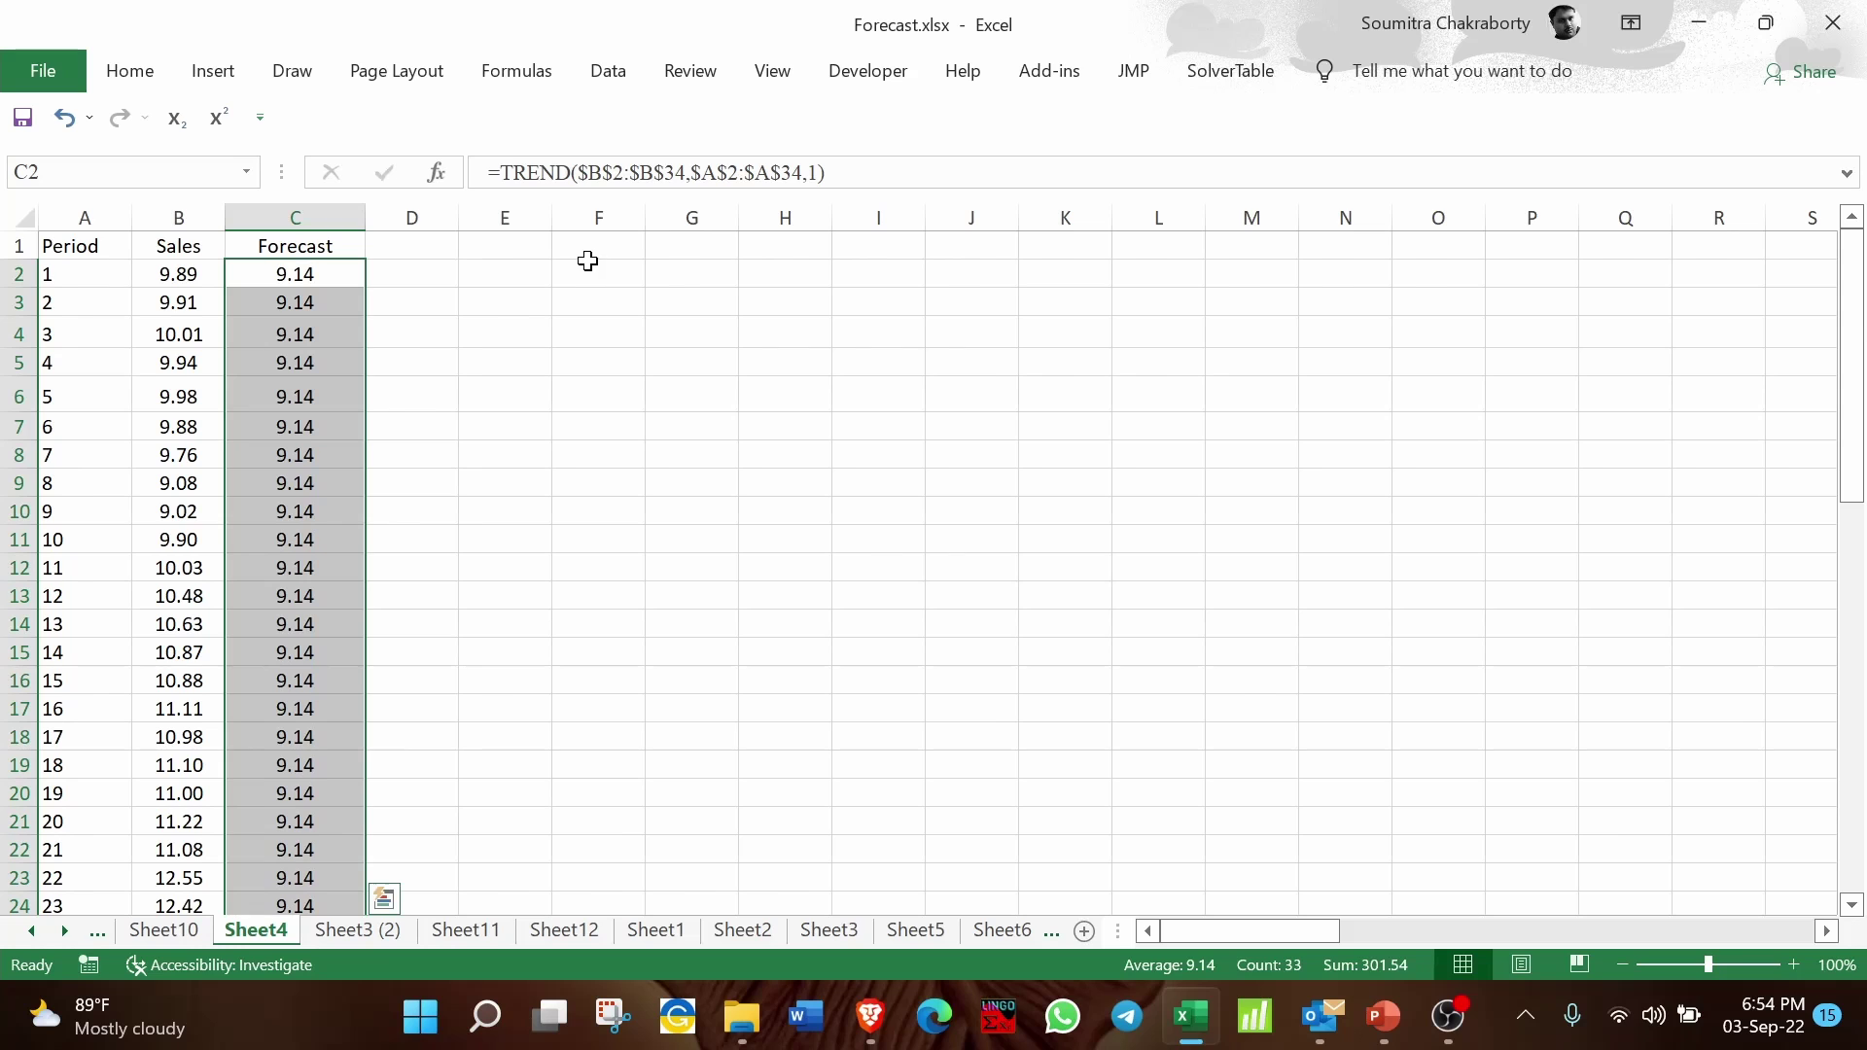
Step: Replace the fixed 1 in C2's TREND formula with a reference to A2 and refill the Forecast column down to C34
left_click(286, 273)
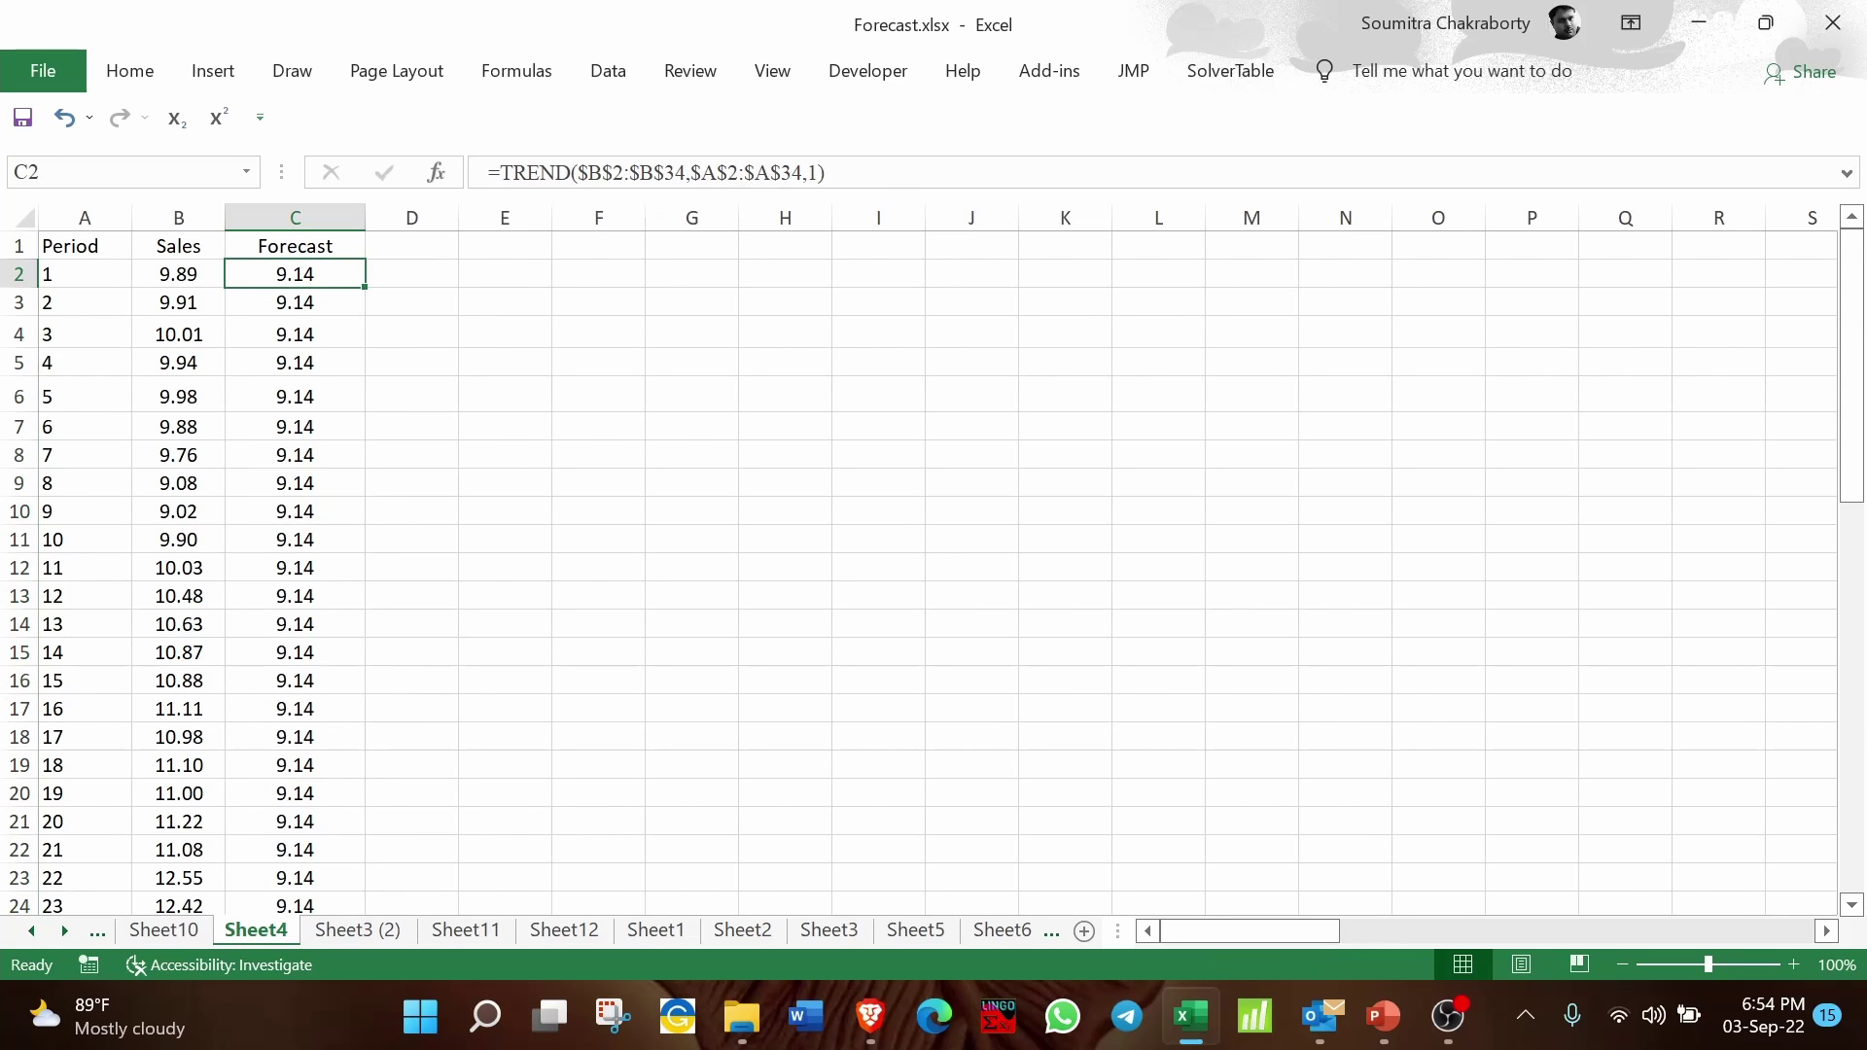
double_click(812, 172)
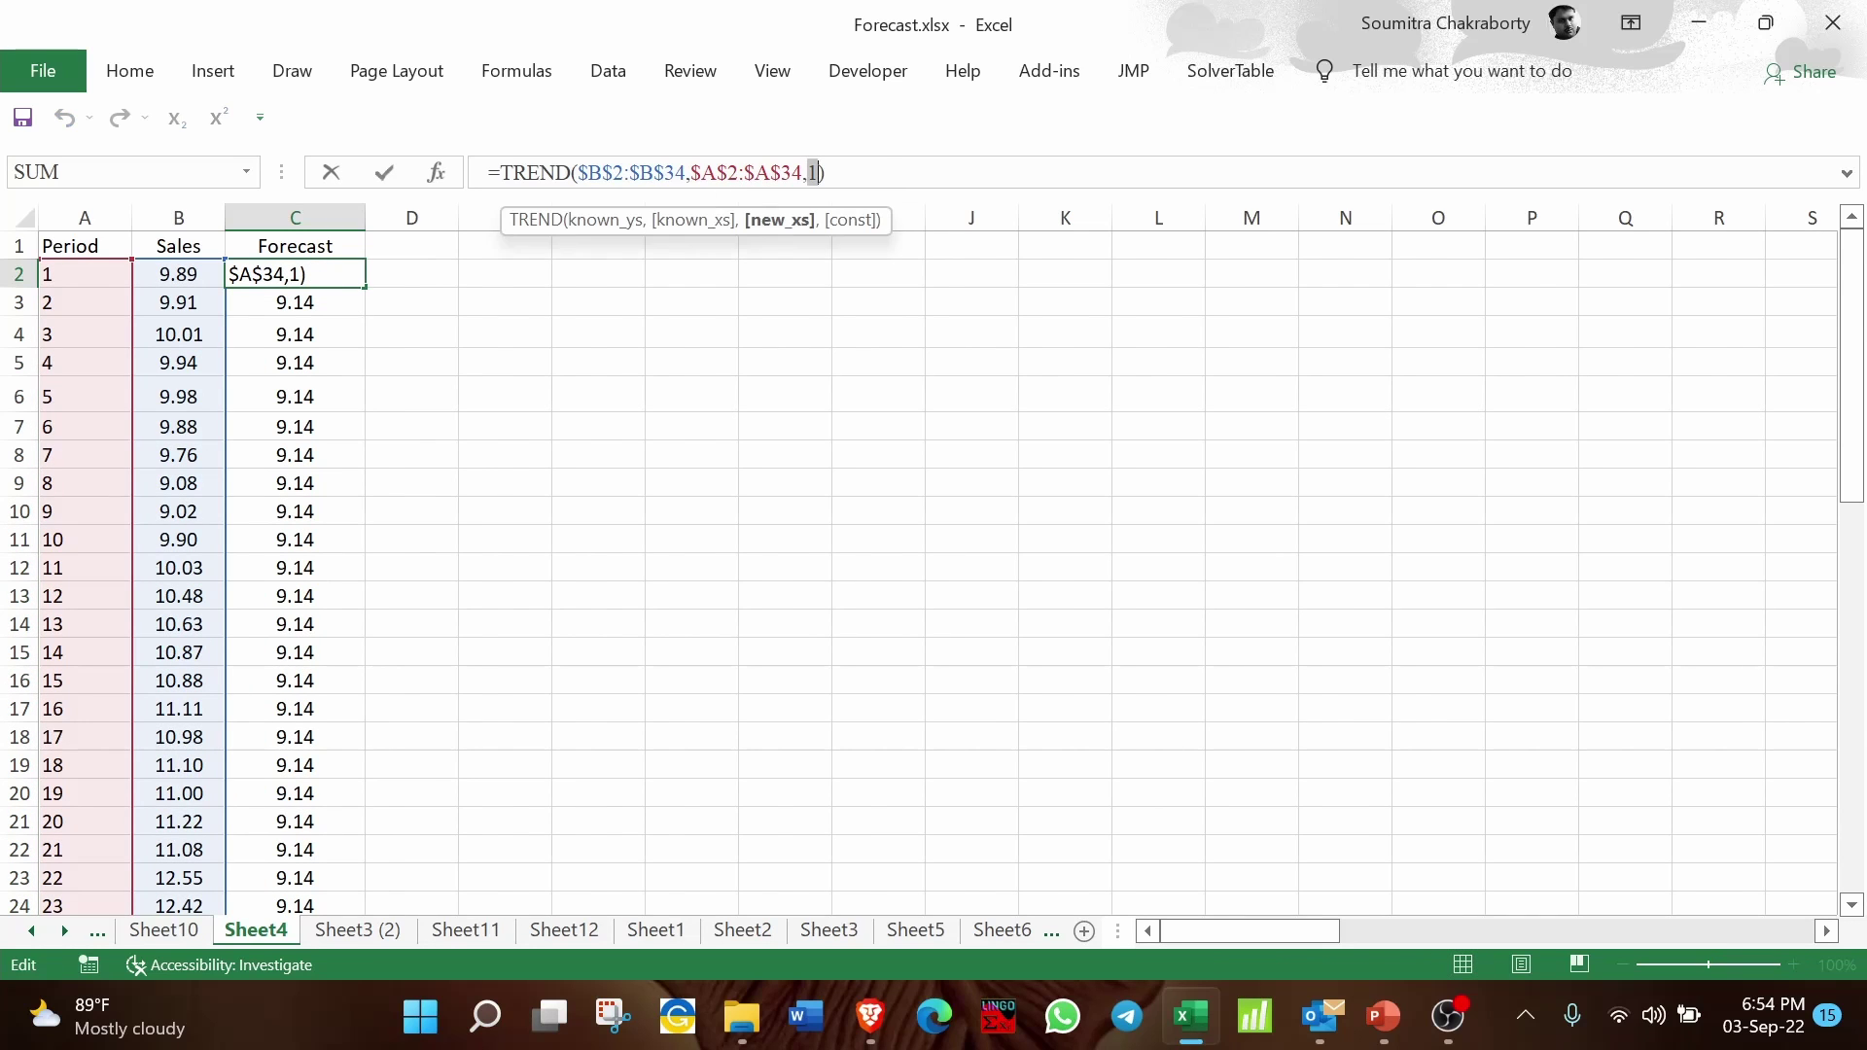
left_click(90, 277)
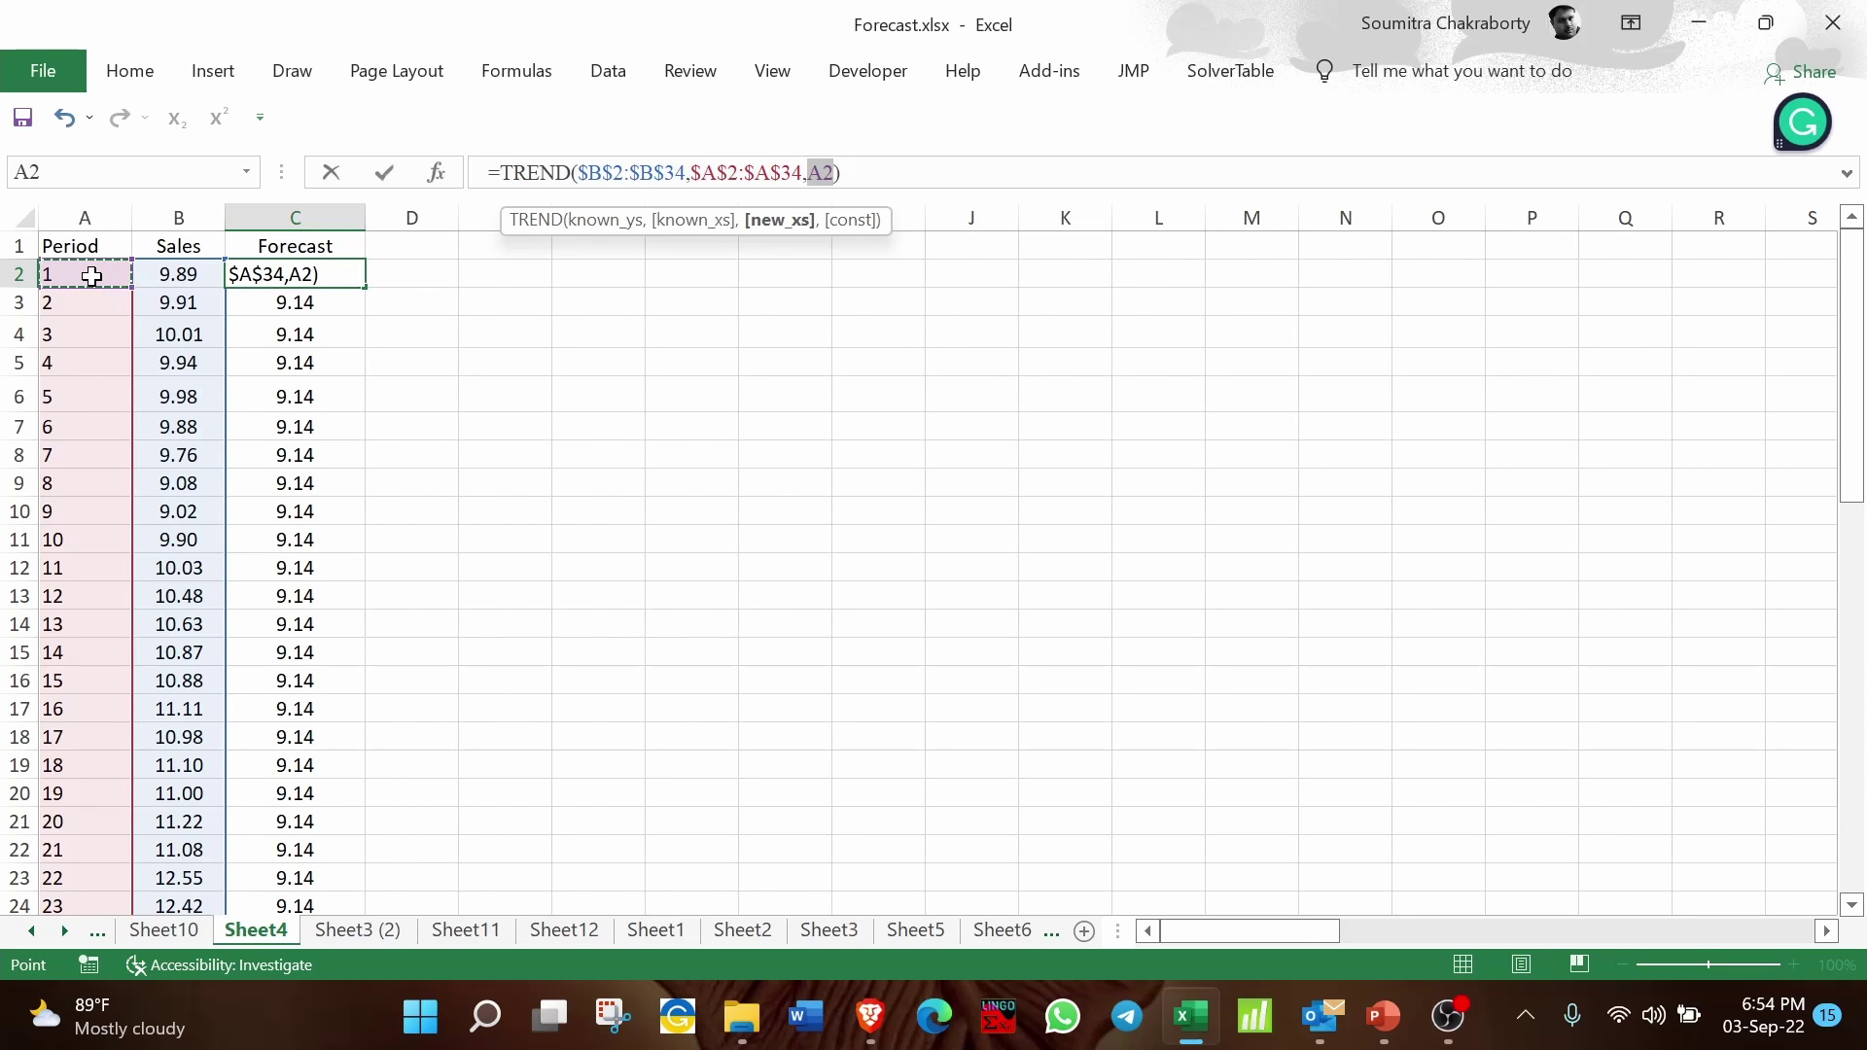
key("Return")
left_click(311, 275)
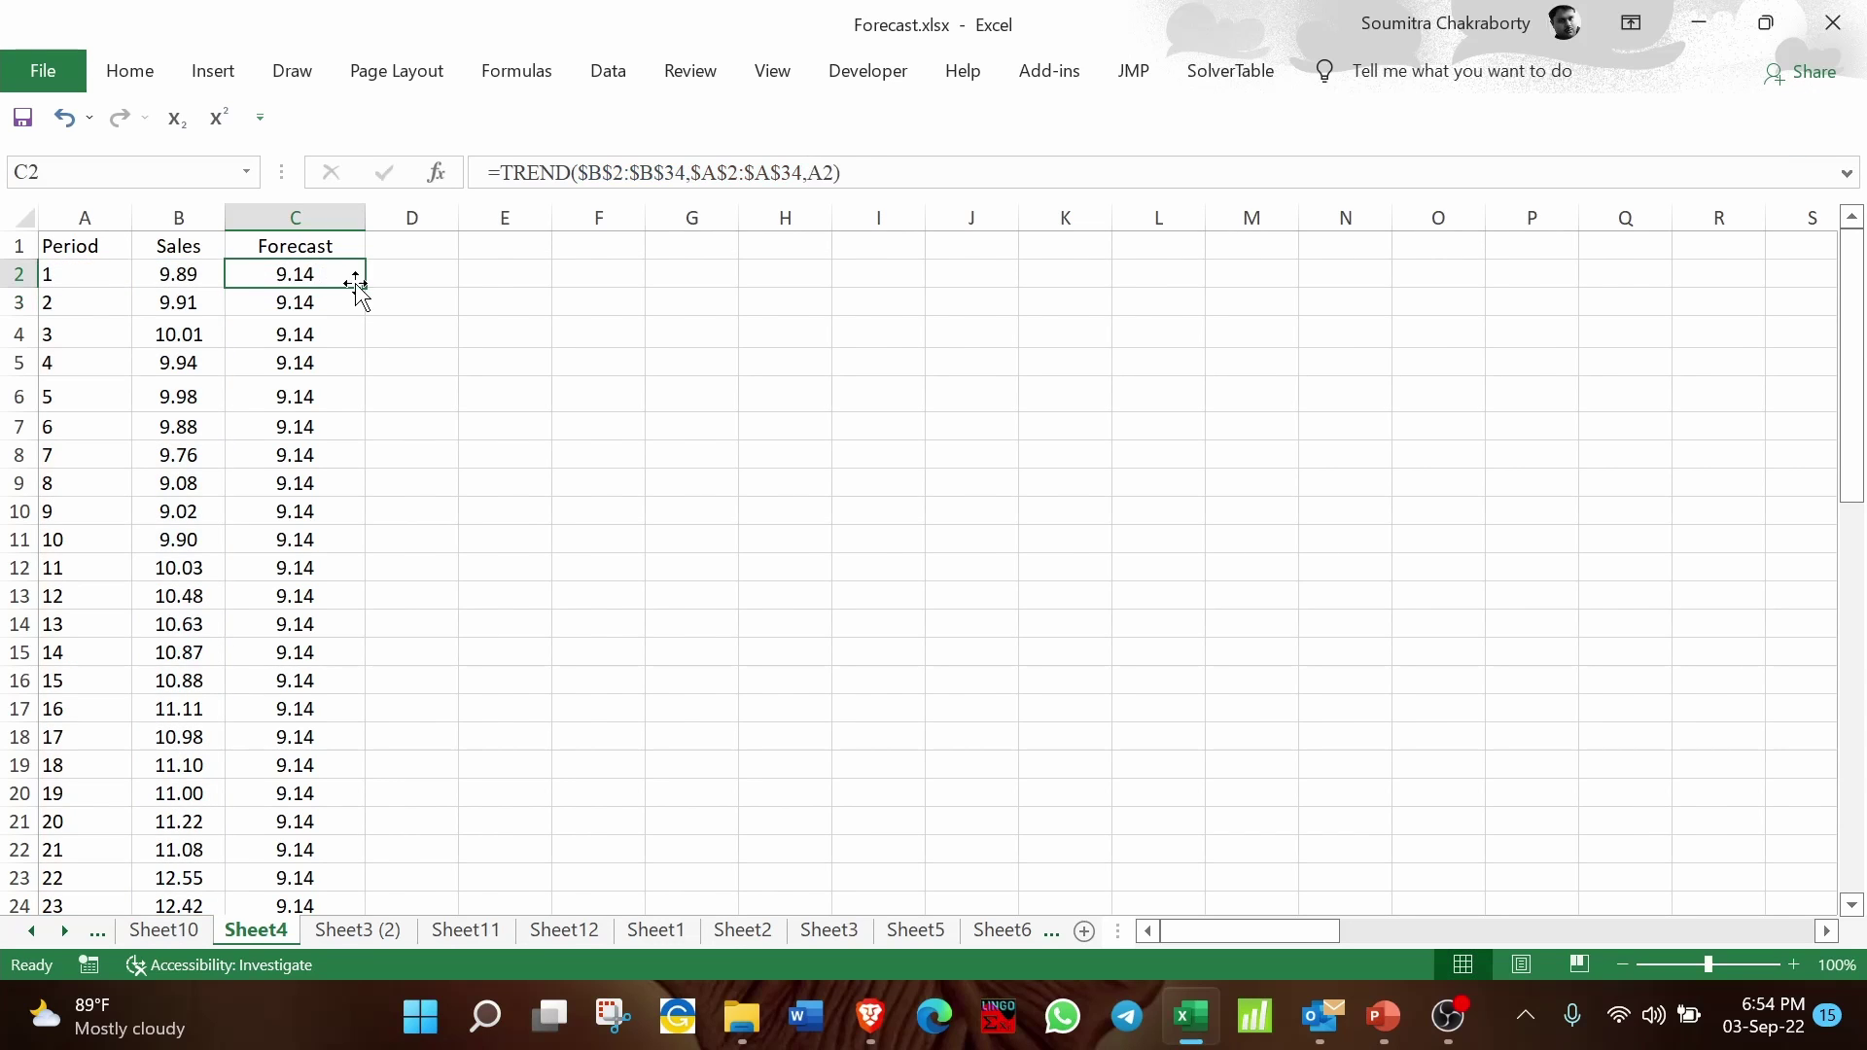
double_click(355, 288)
scroll(355, 292, "up", 7)
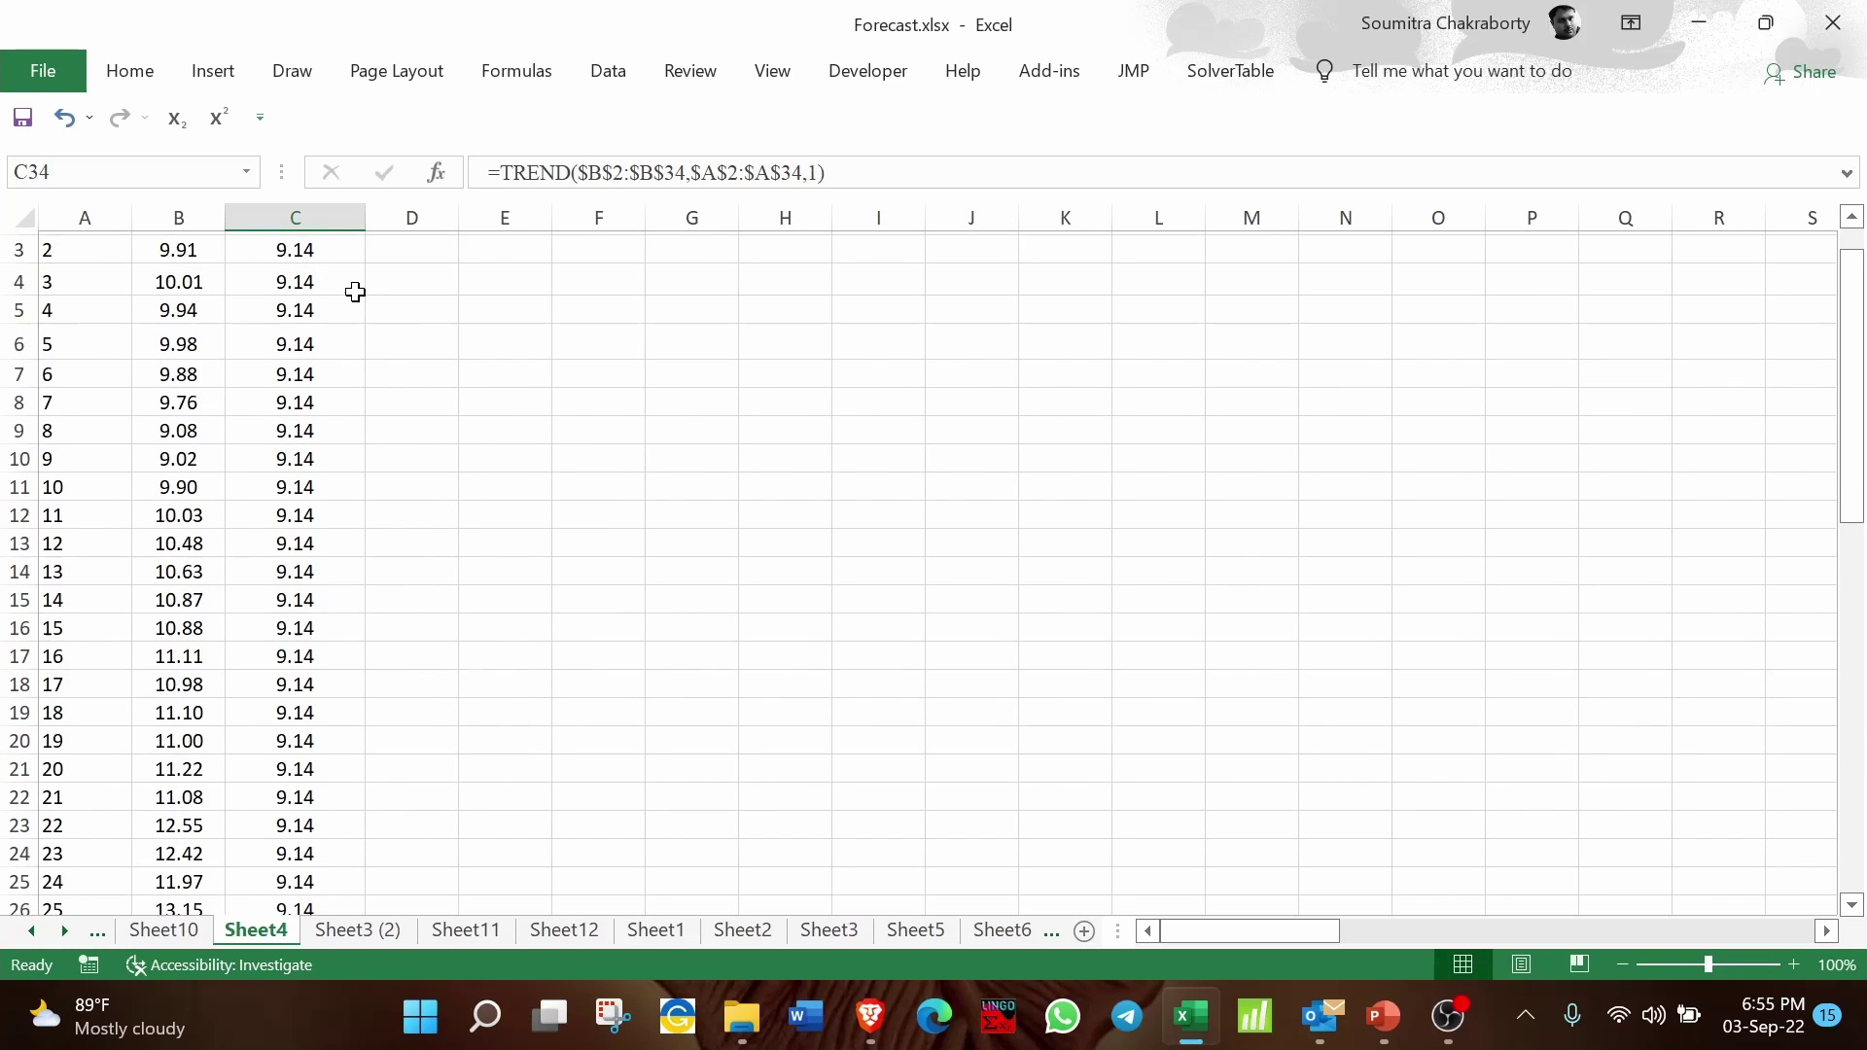
left_click(354, 281)
double_click(365, 289)
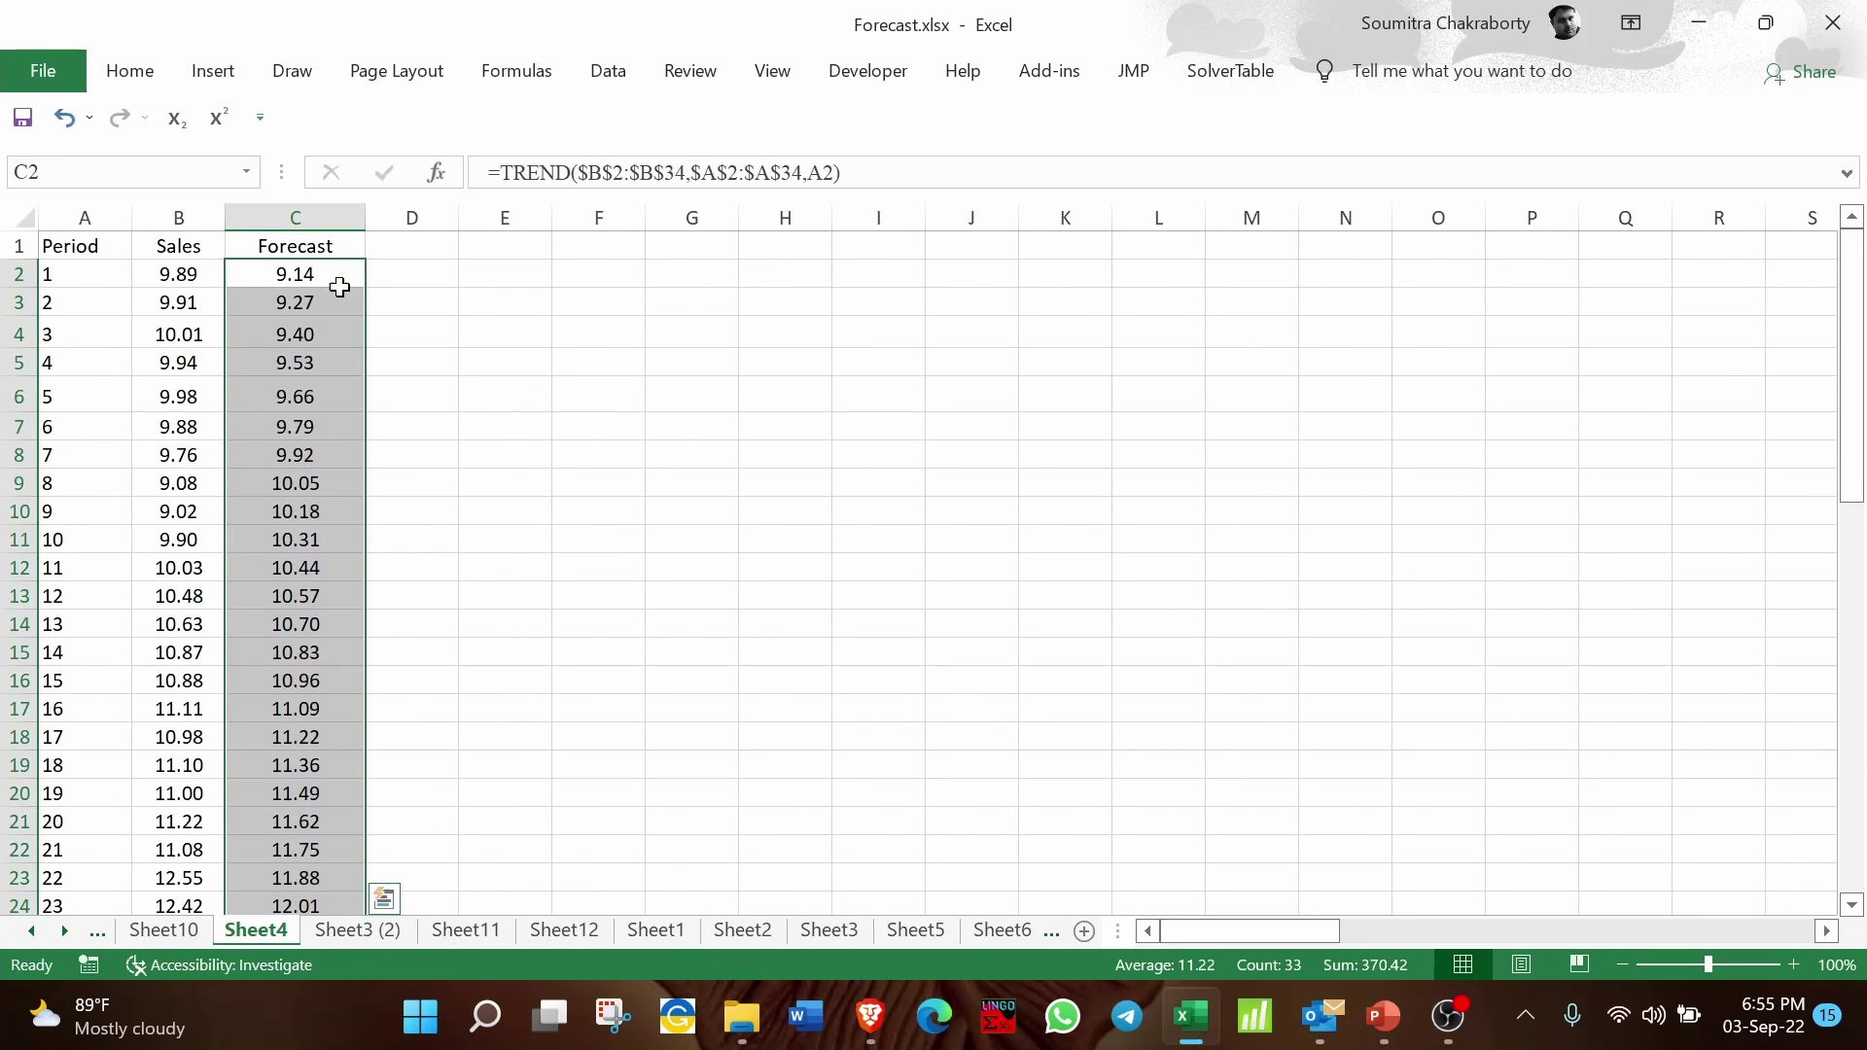
left_click(635, 416)
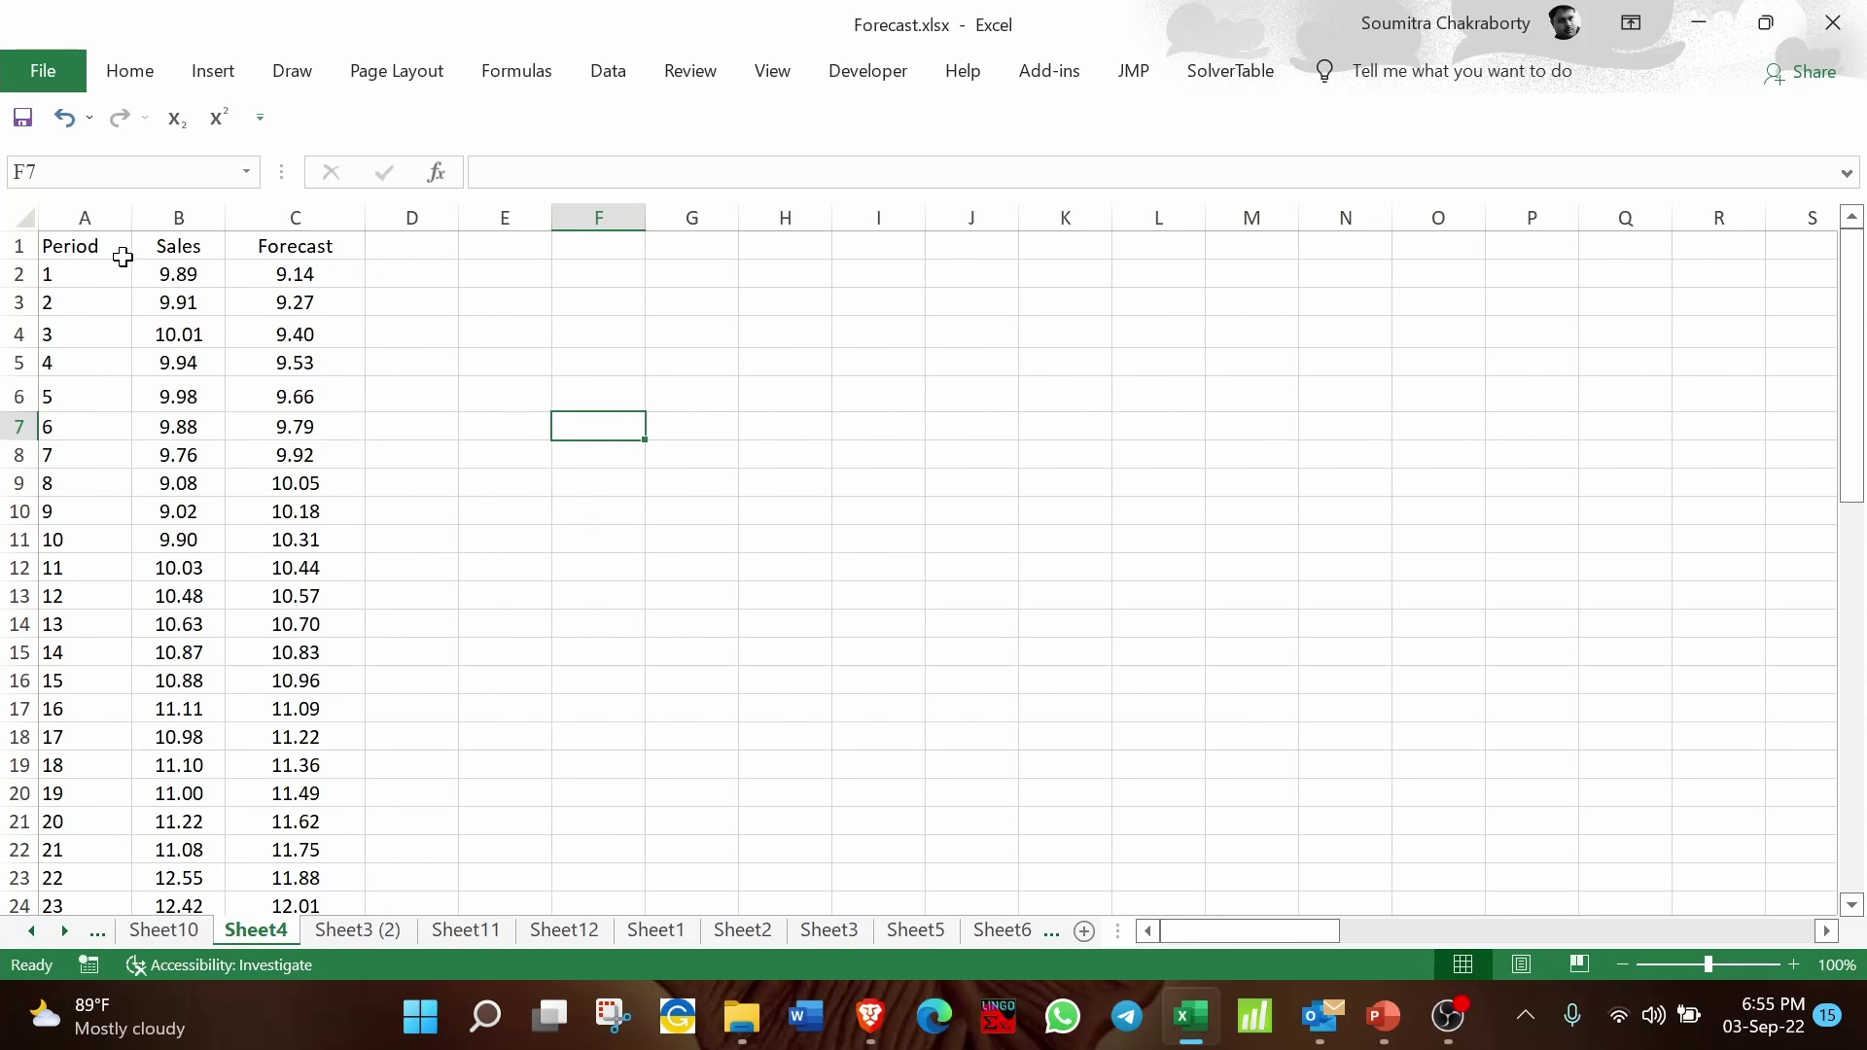
Step: Insert a markers-only scatter chart of Period, Sales and Forecast from A1:C34
left_click_drag(124, 249, 302, 860)
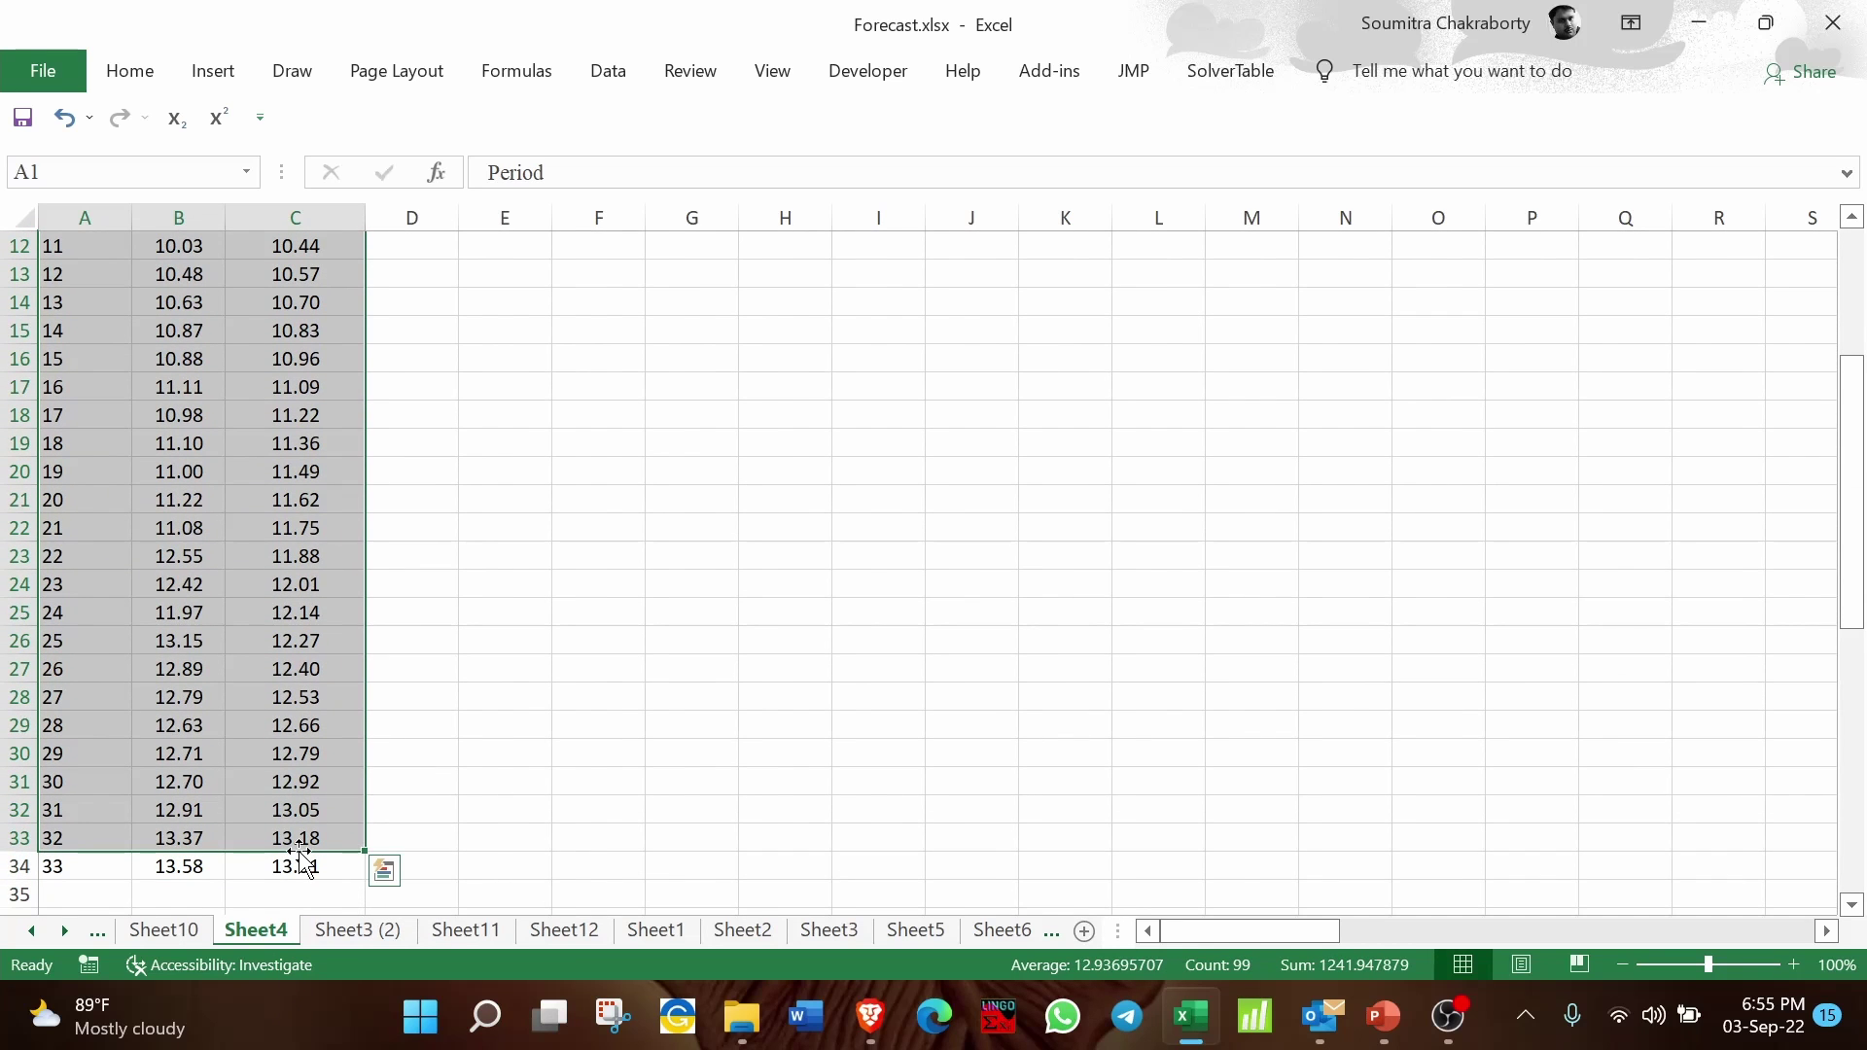
left_click(301, 861, "shift")
scroll(301, 583, "up", 4)
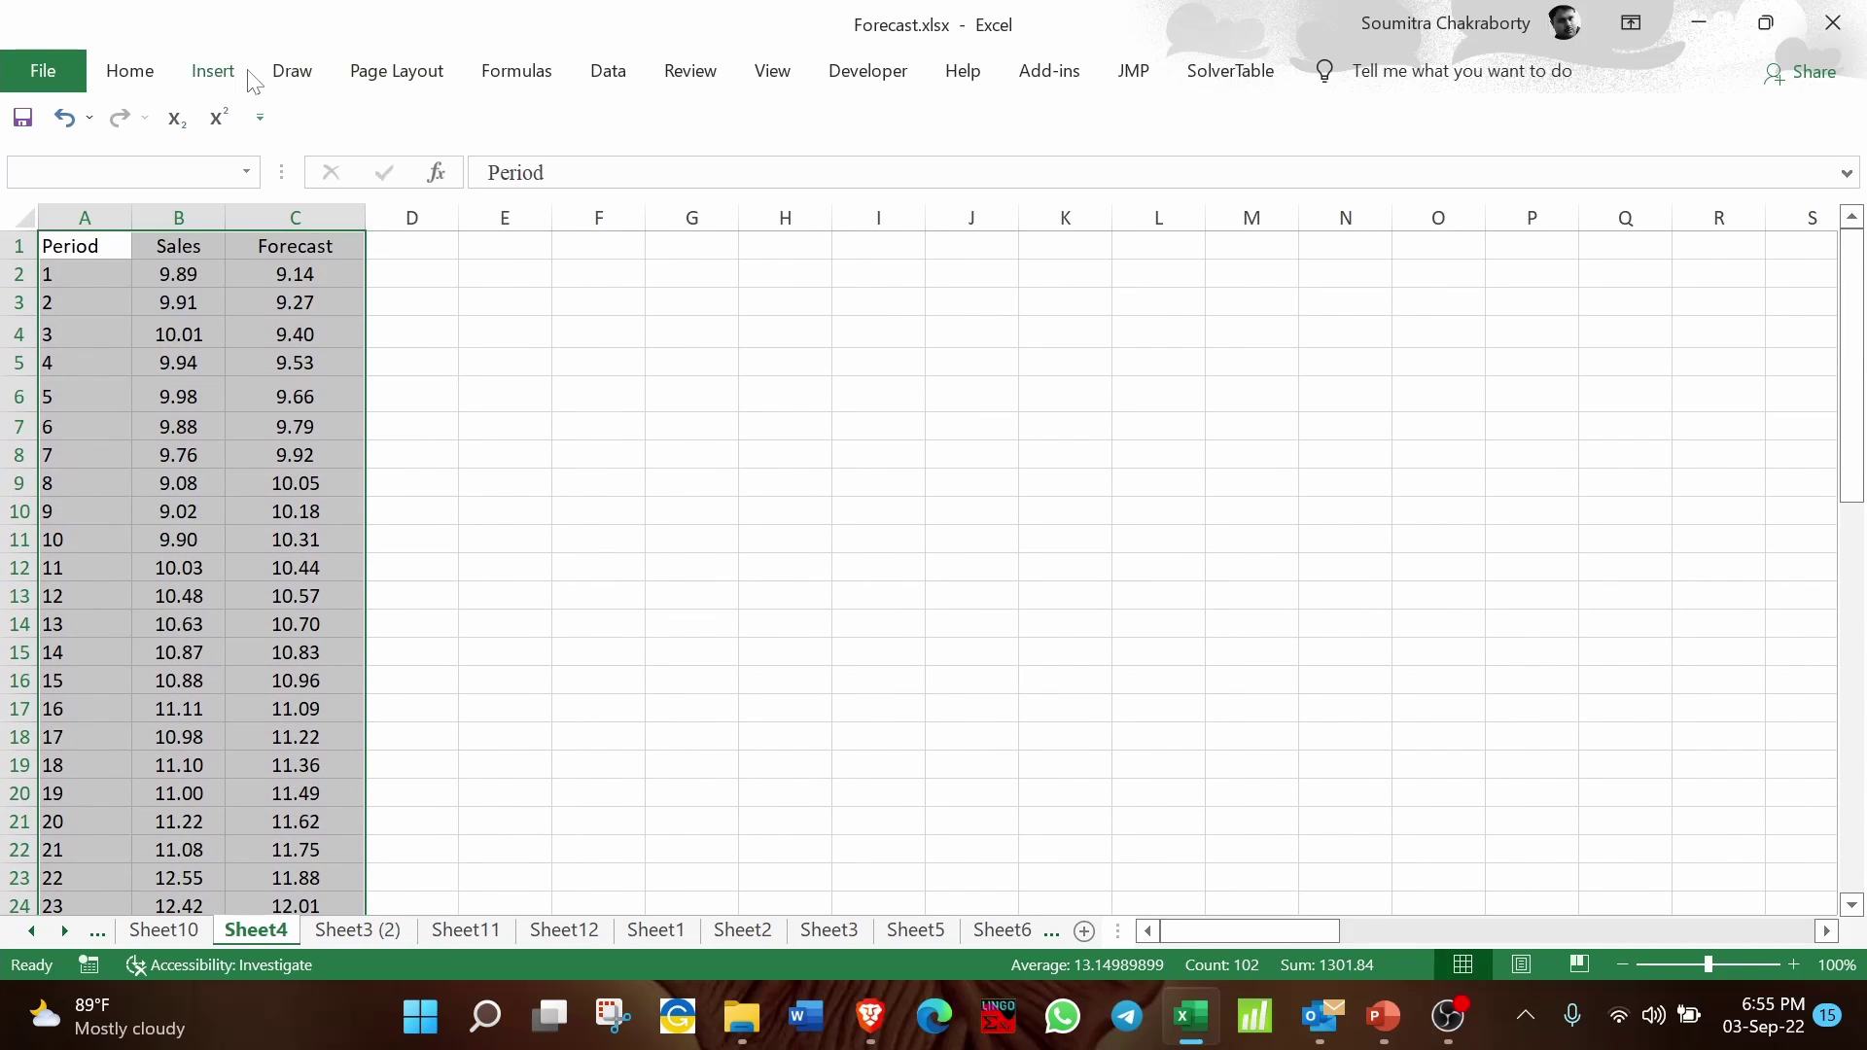
left_click(243, 76)
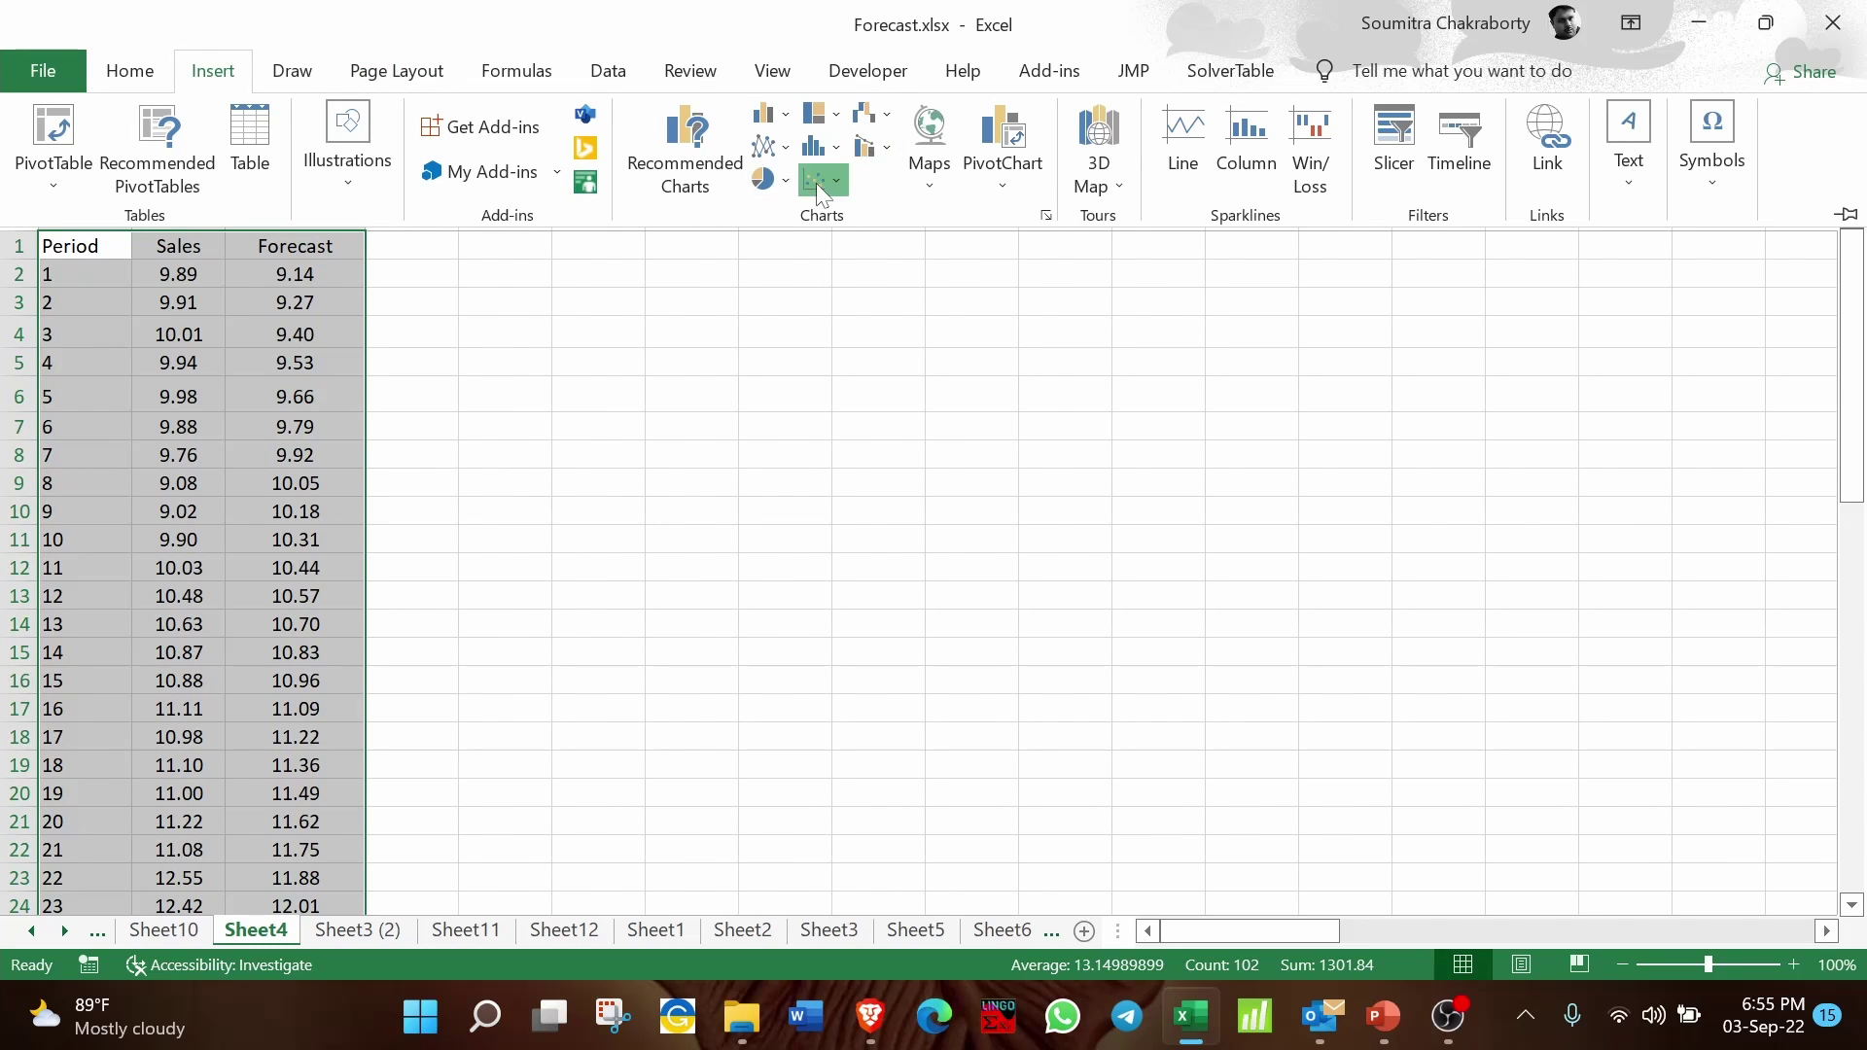
left_click(819, 189)
left_click(836, 269)
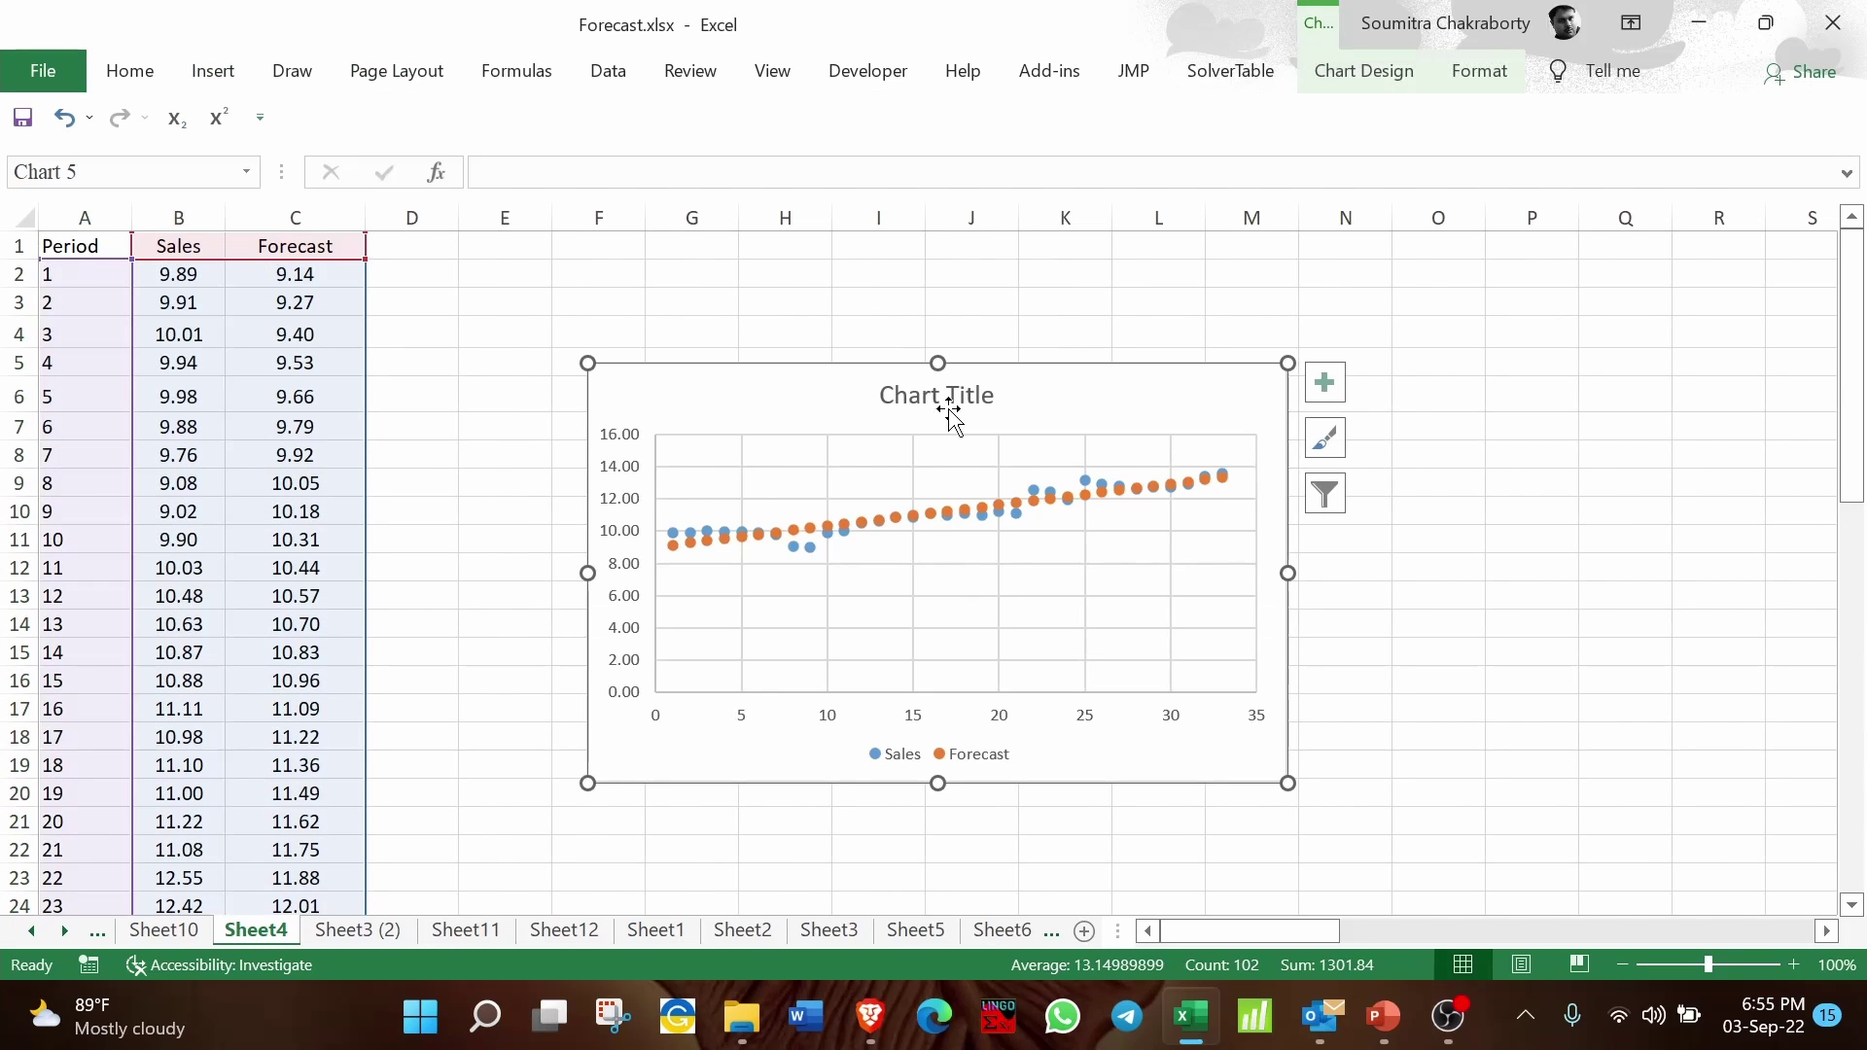
Step: Change the Forecast series to a scatter line without markers and move the chart so its upper-left corner is near H5
right_click(937, 525)
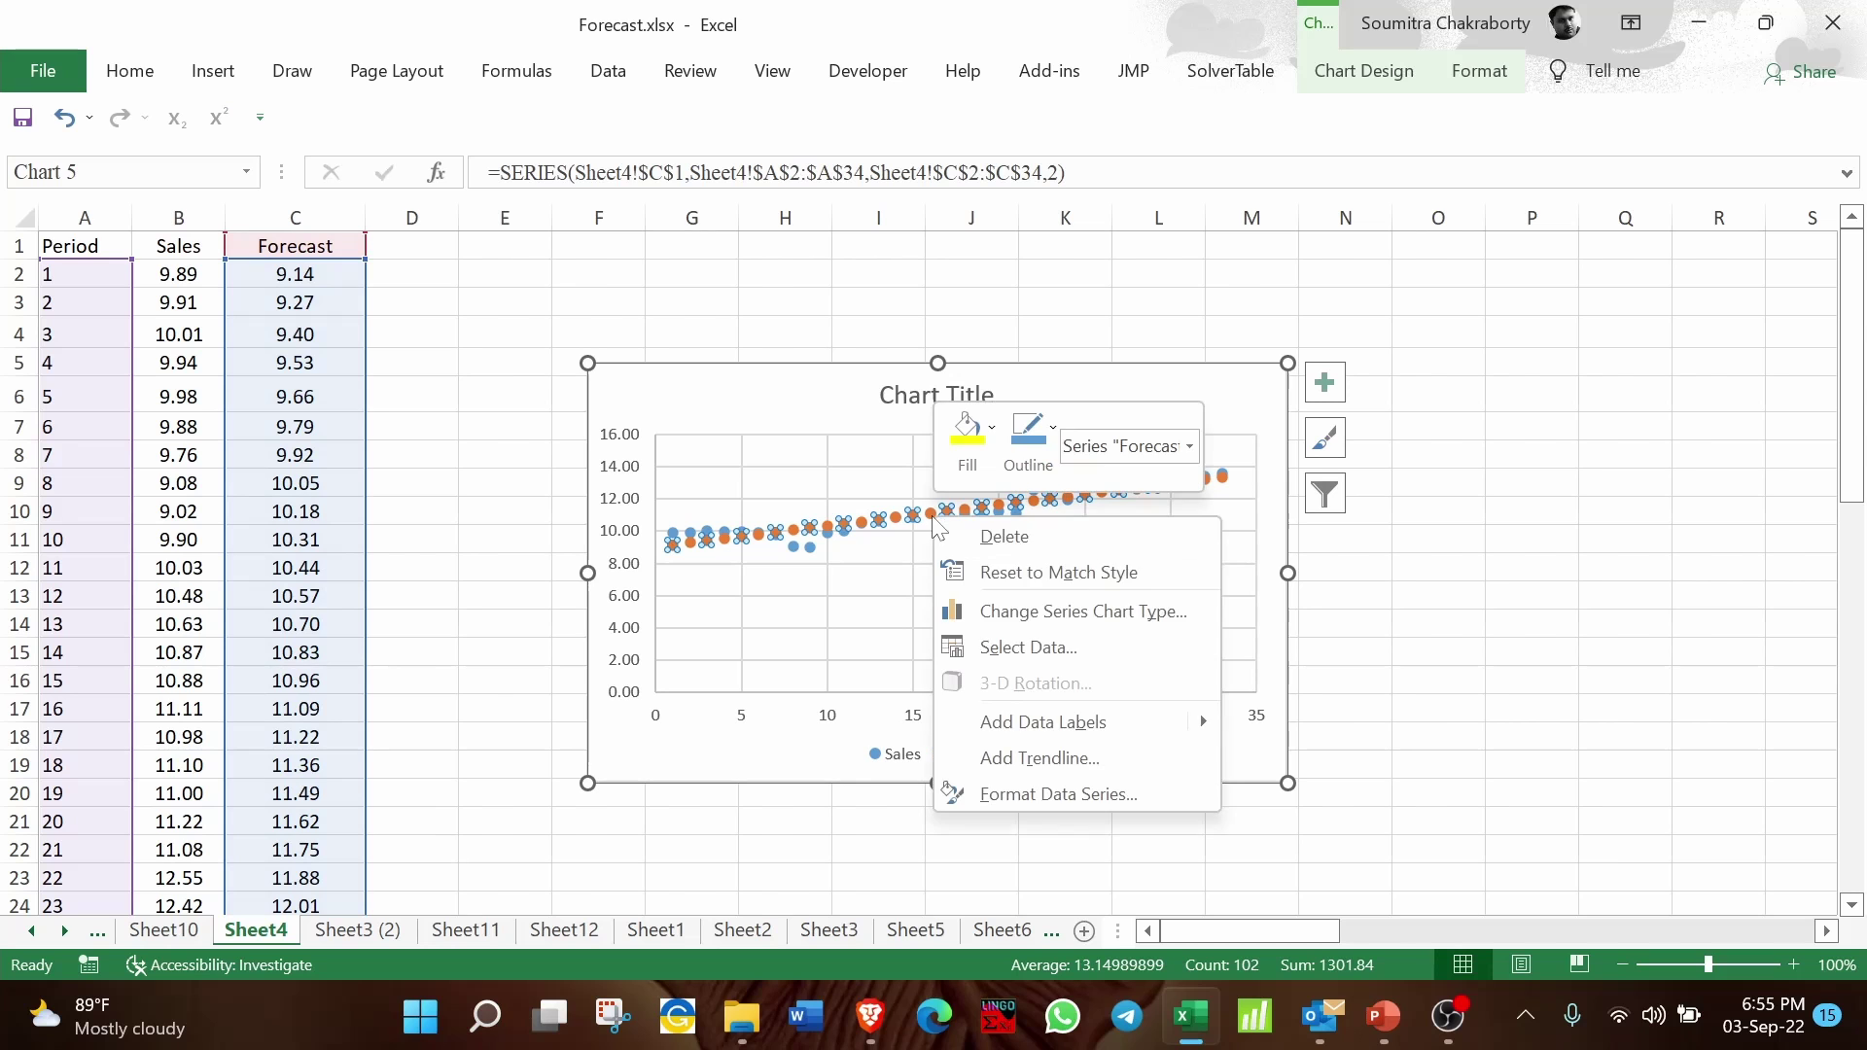
left_click(1023, 612)
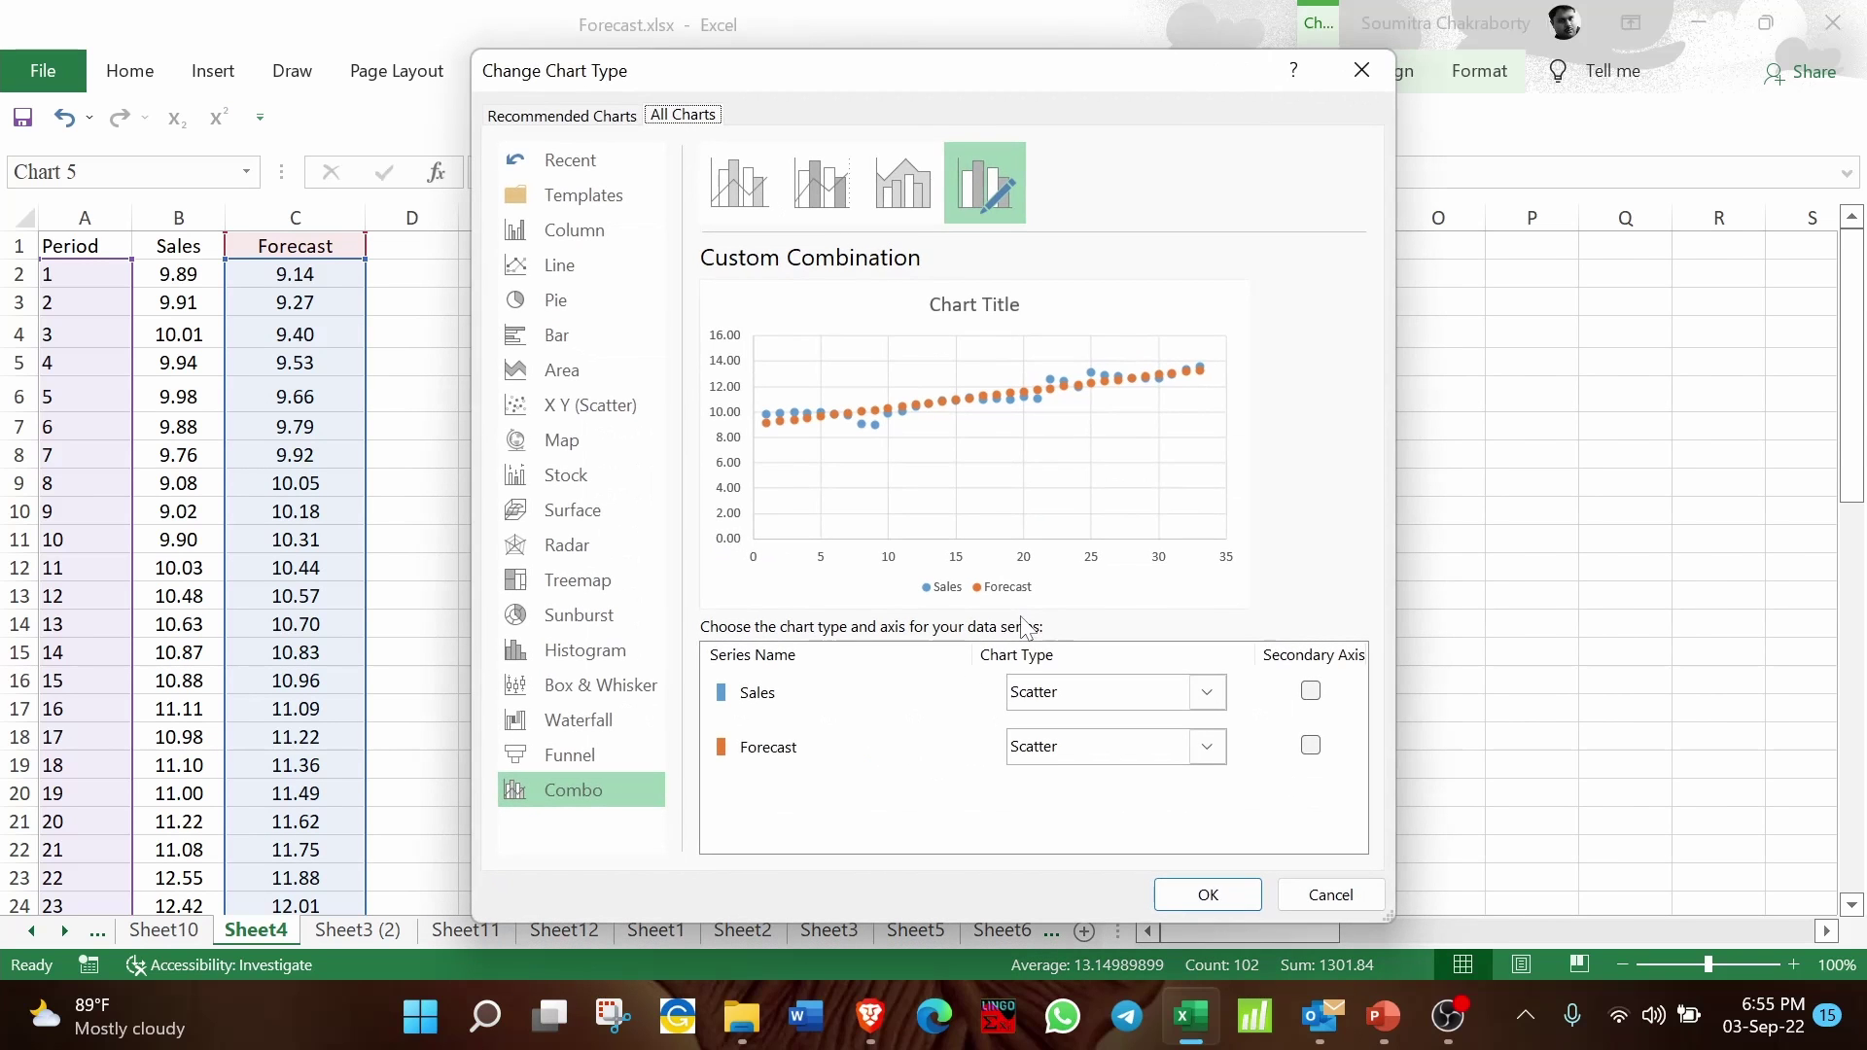
left_click(1206, 746)
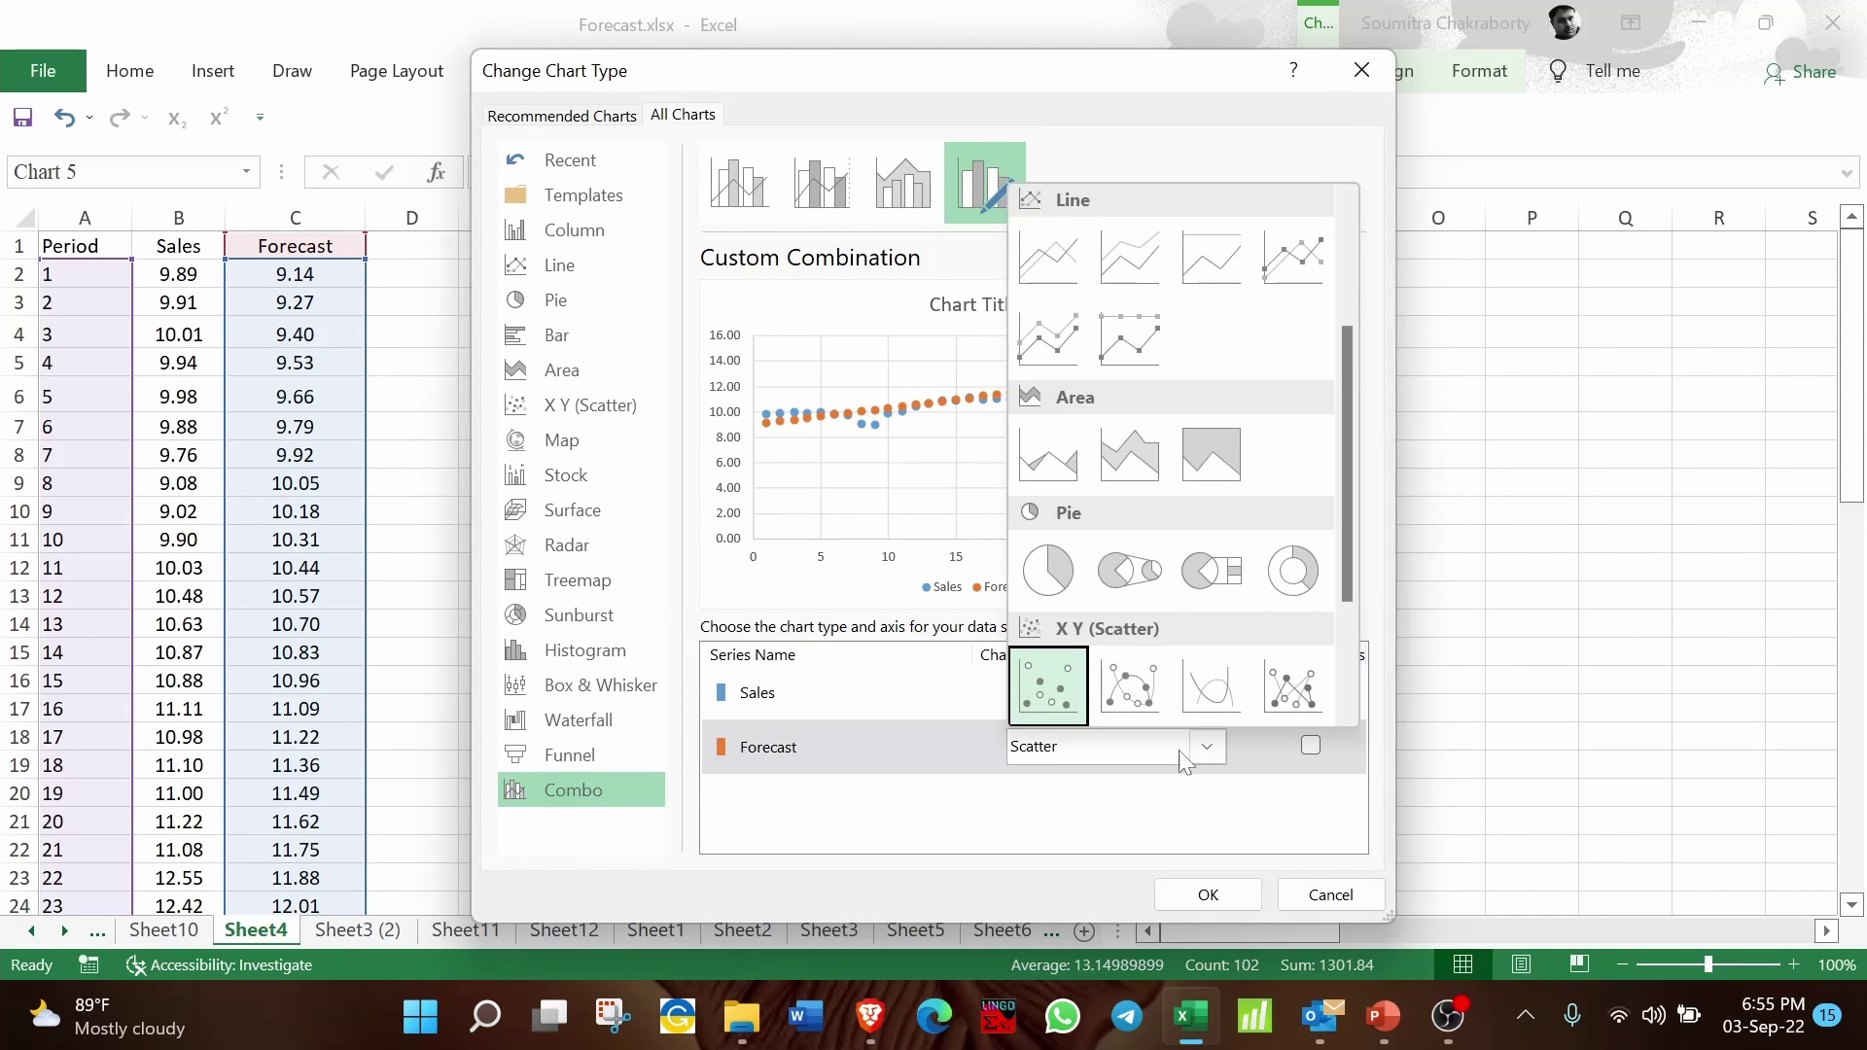
left_click(1134, 688)
left_click(1208, 894)
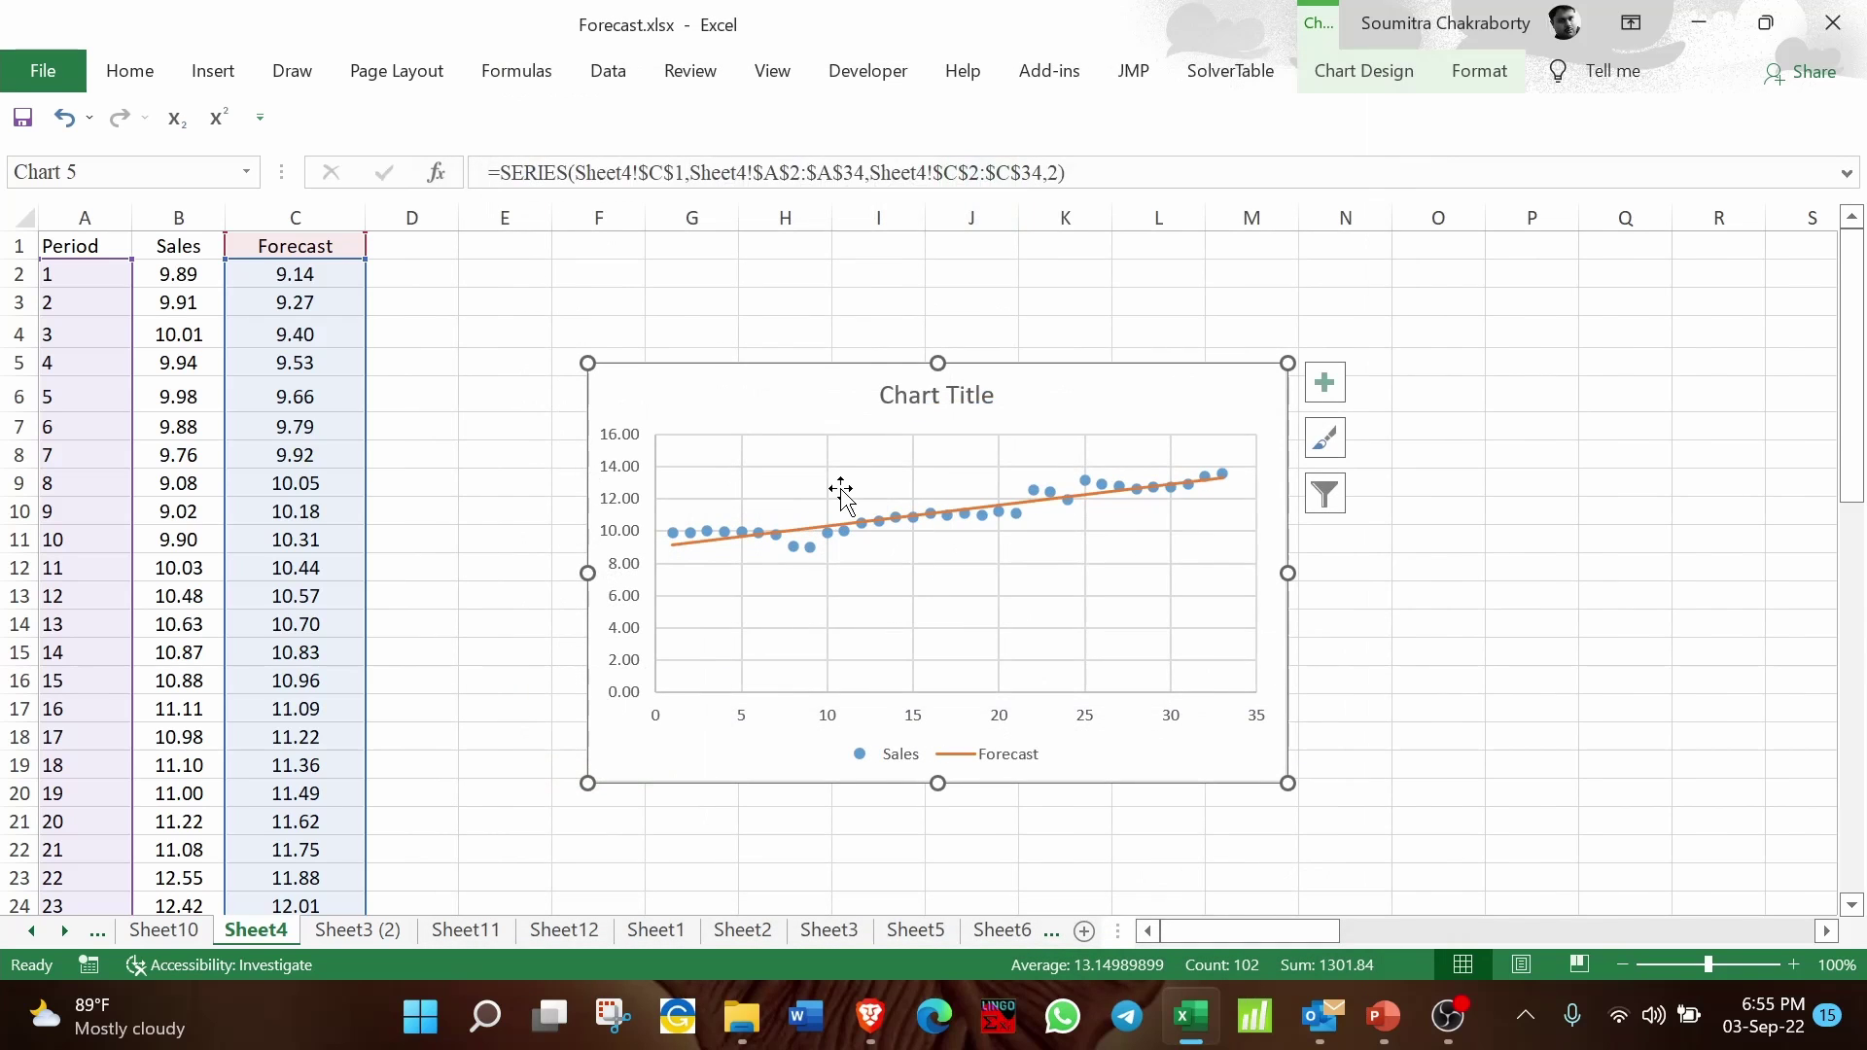
left_click(870, 540)
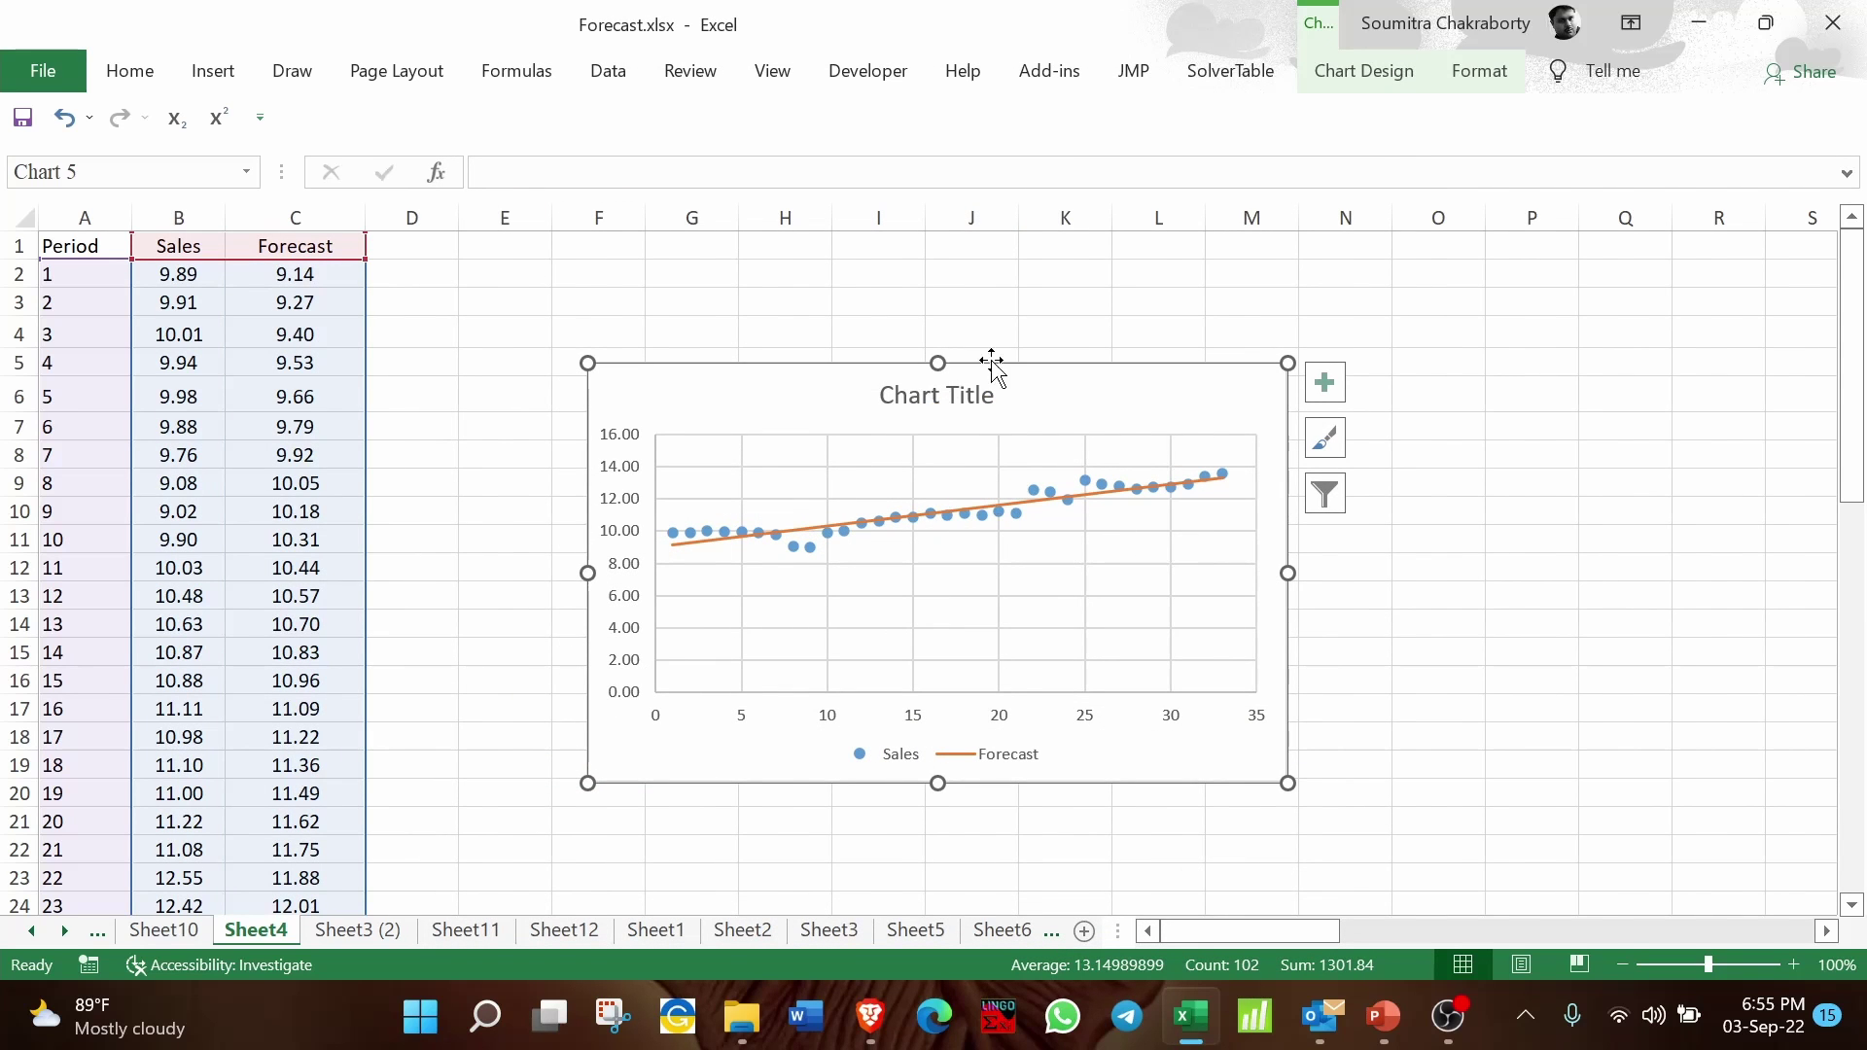
left_click_drag(678, 365, 840, 347)
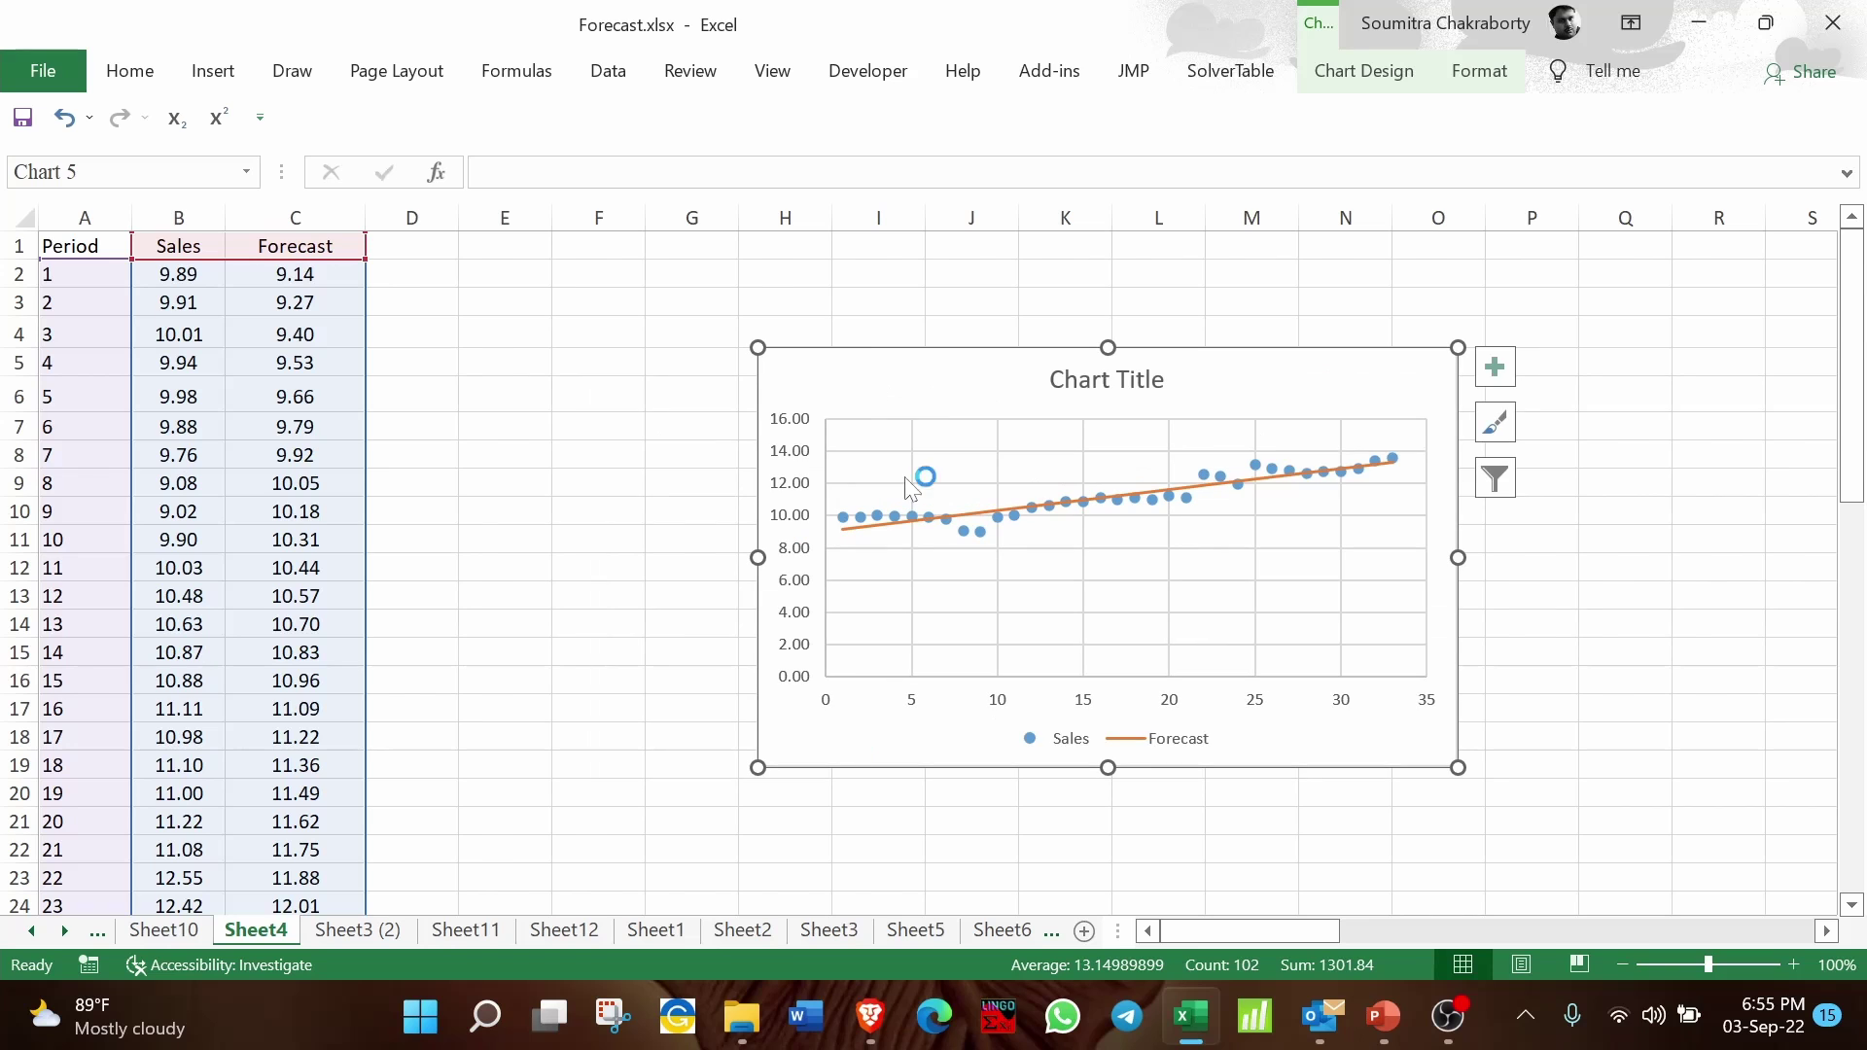
Step: Inspect the Forecast series in the scatter chart and shift the chart so its left edge aligns with column I
left_click(897, 541)
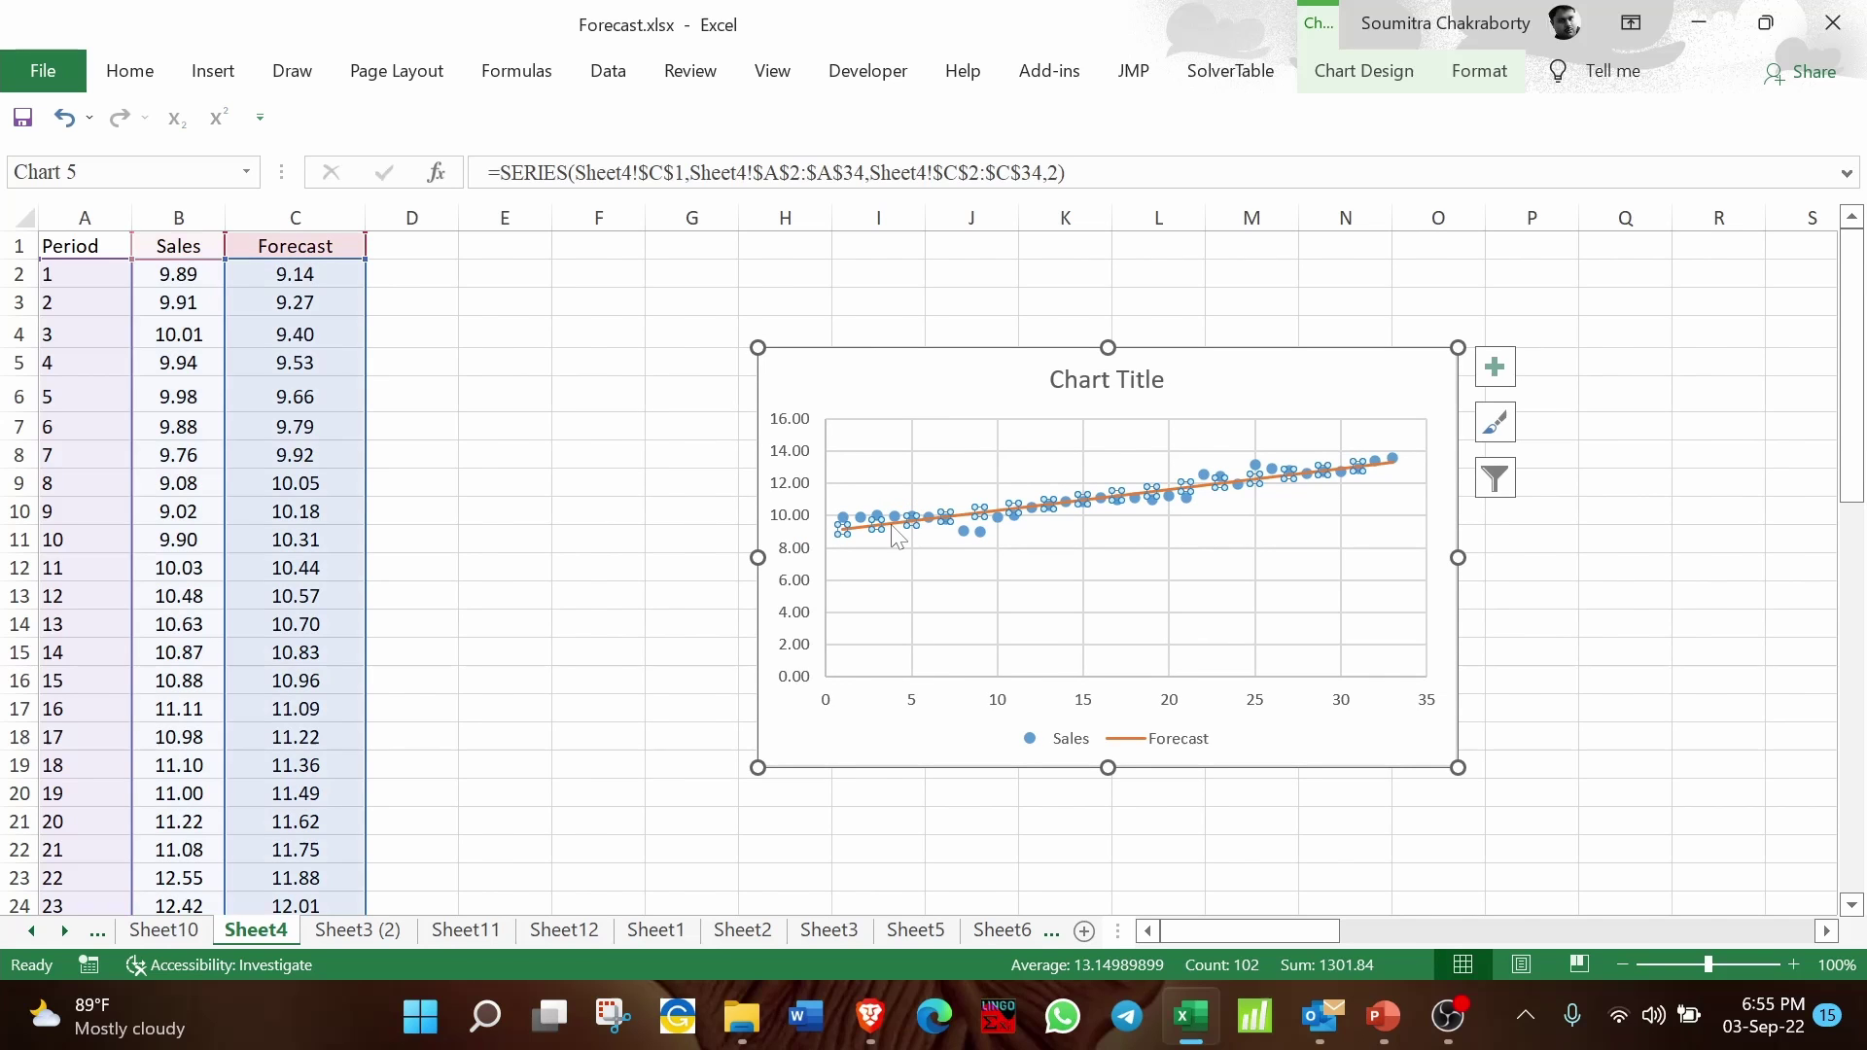
left_click(969, 545)
left_click(434, 570)
left_click(1699, 811)
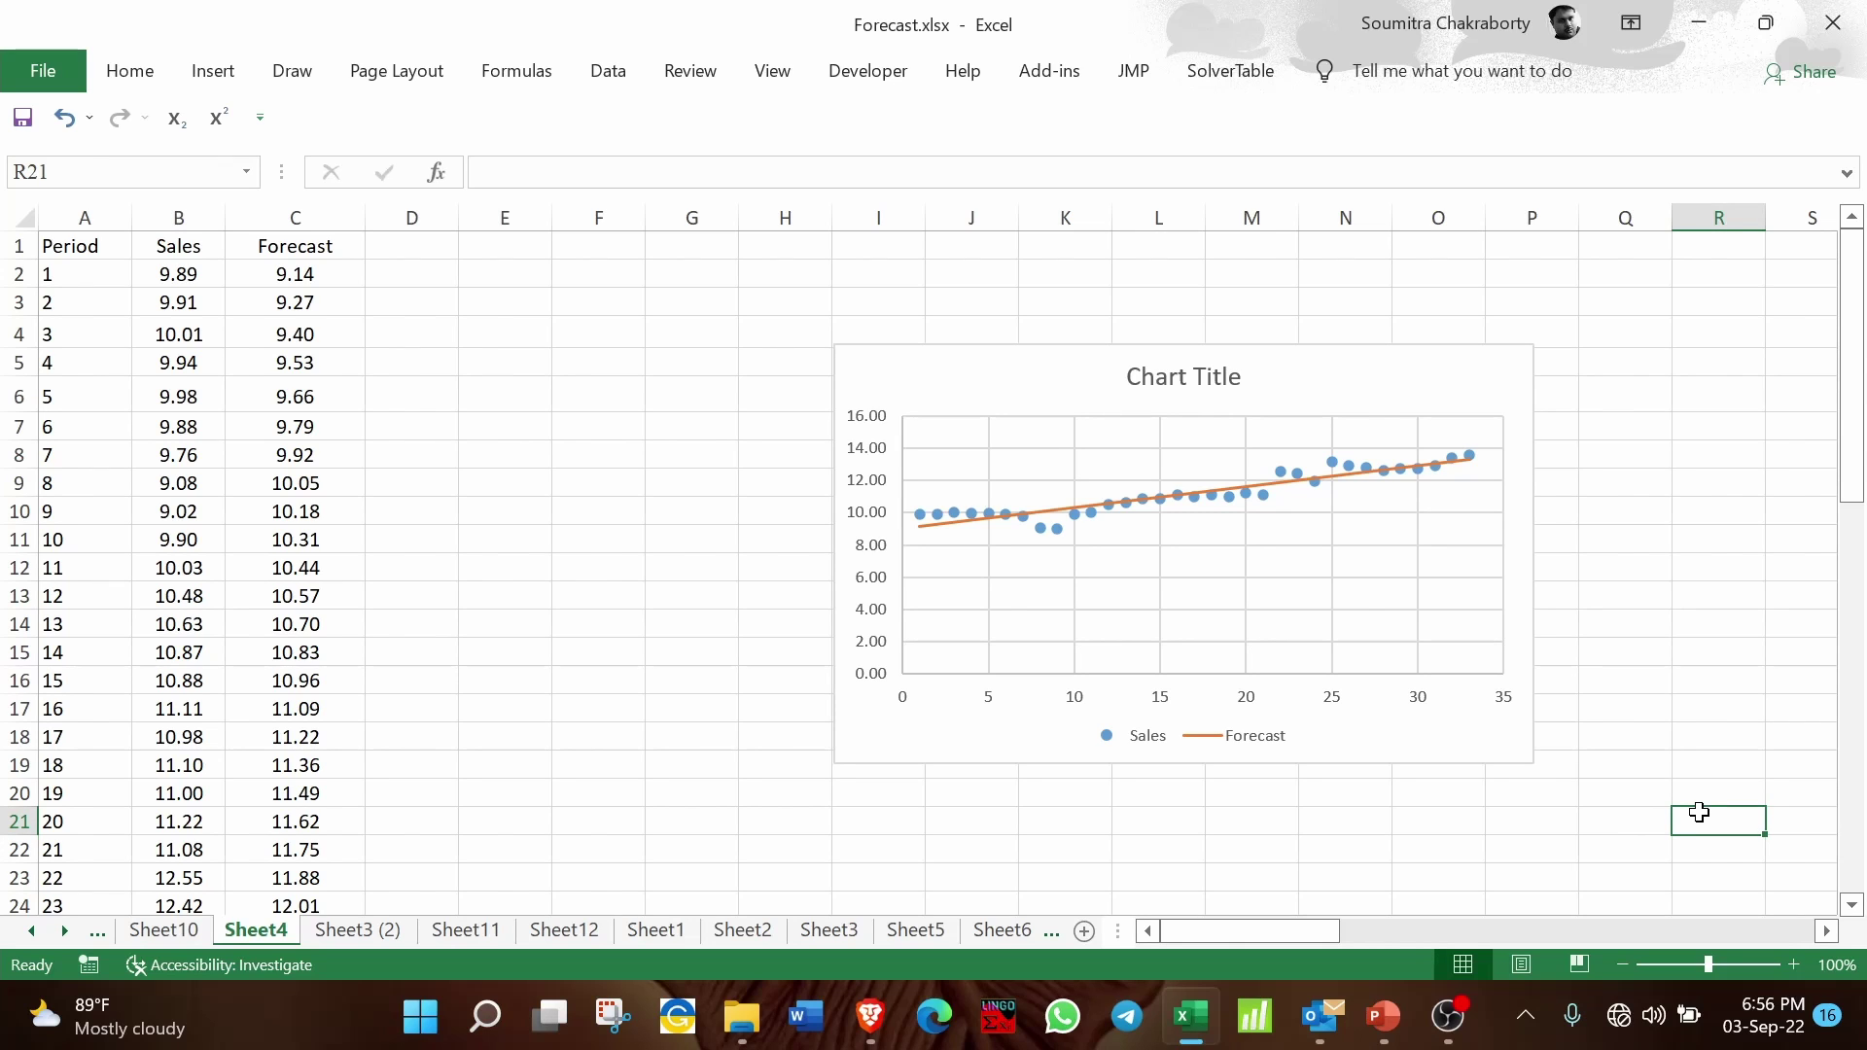
Step: Review the TREND formula in C2 argument by argument: known_ys $B$2:$B$34, known_xs $A$2:$A$34 and new_xs A2
left_click(321, 274)
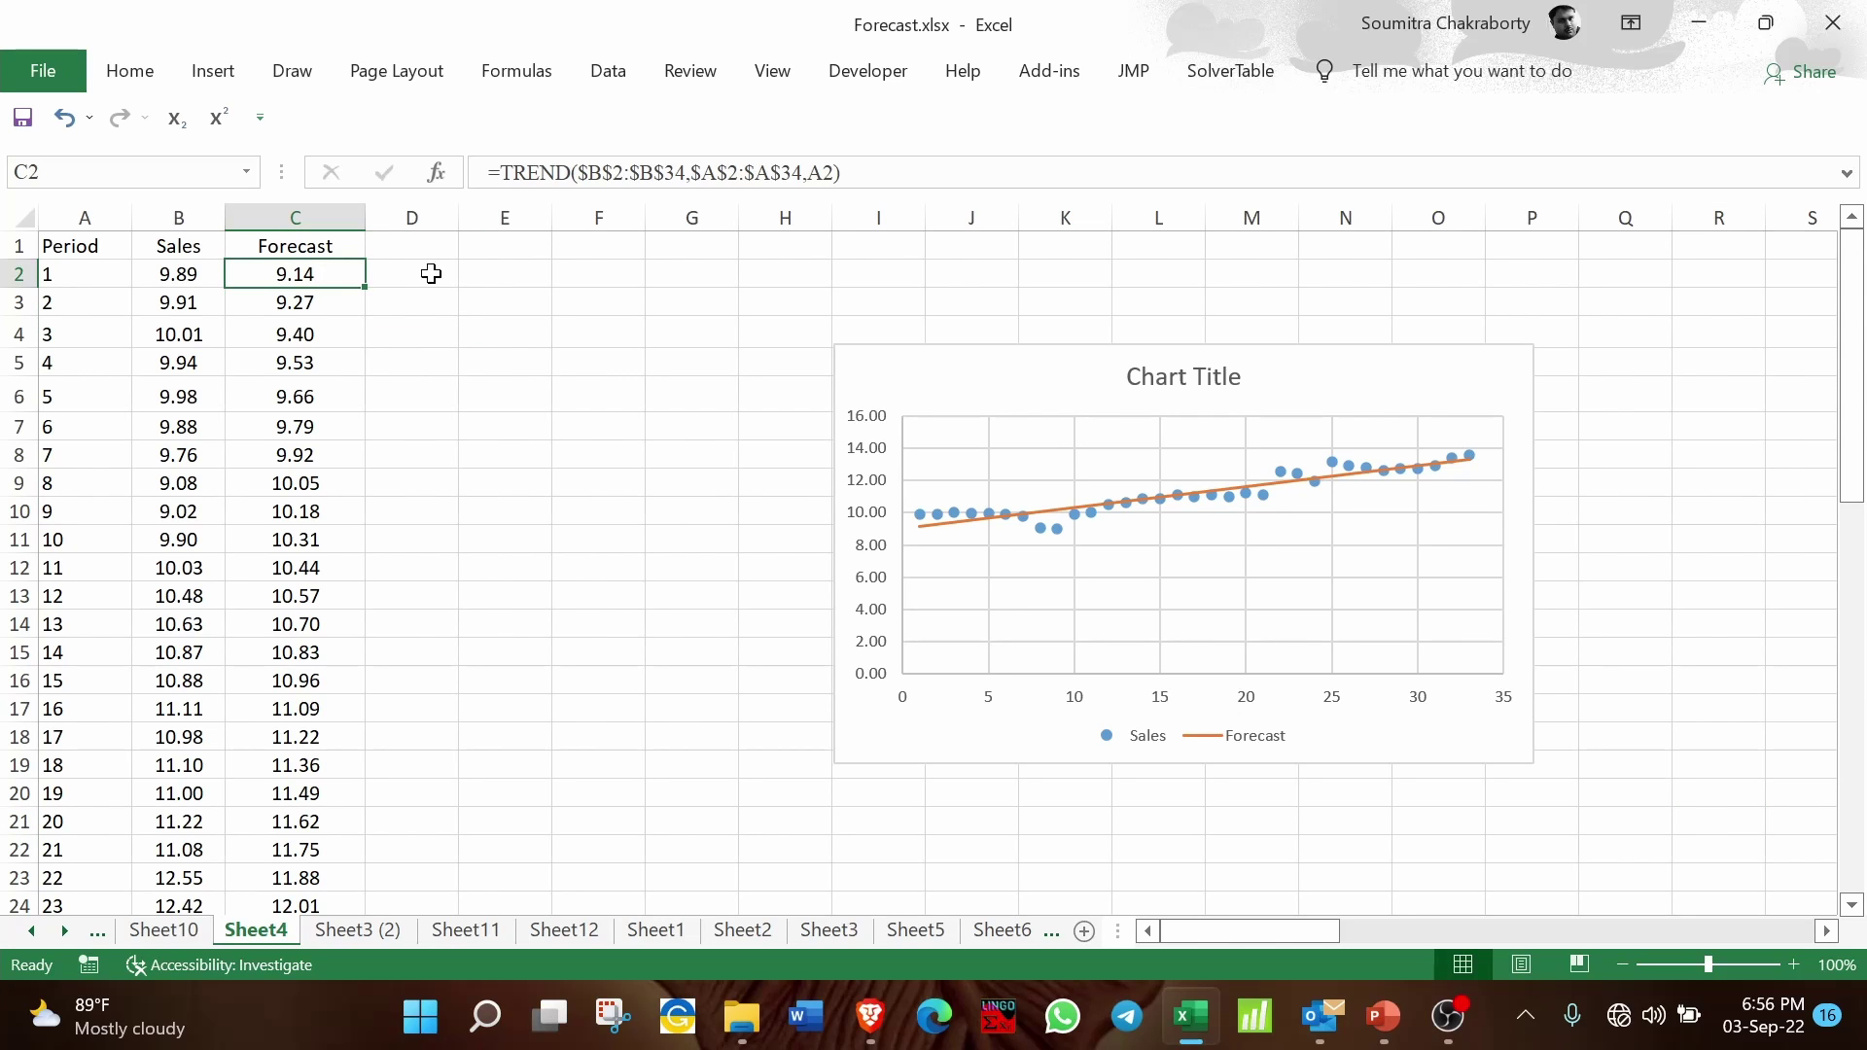
left_click(518, 277)
left_click(340, 282)
left_click(498, 172)
left_click_drag(489, 173, 842, 172)
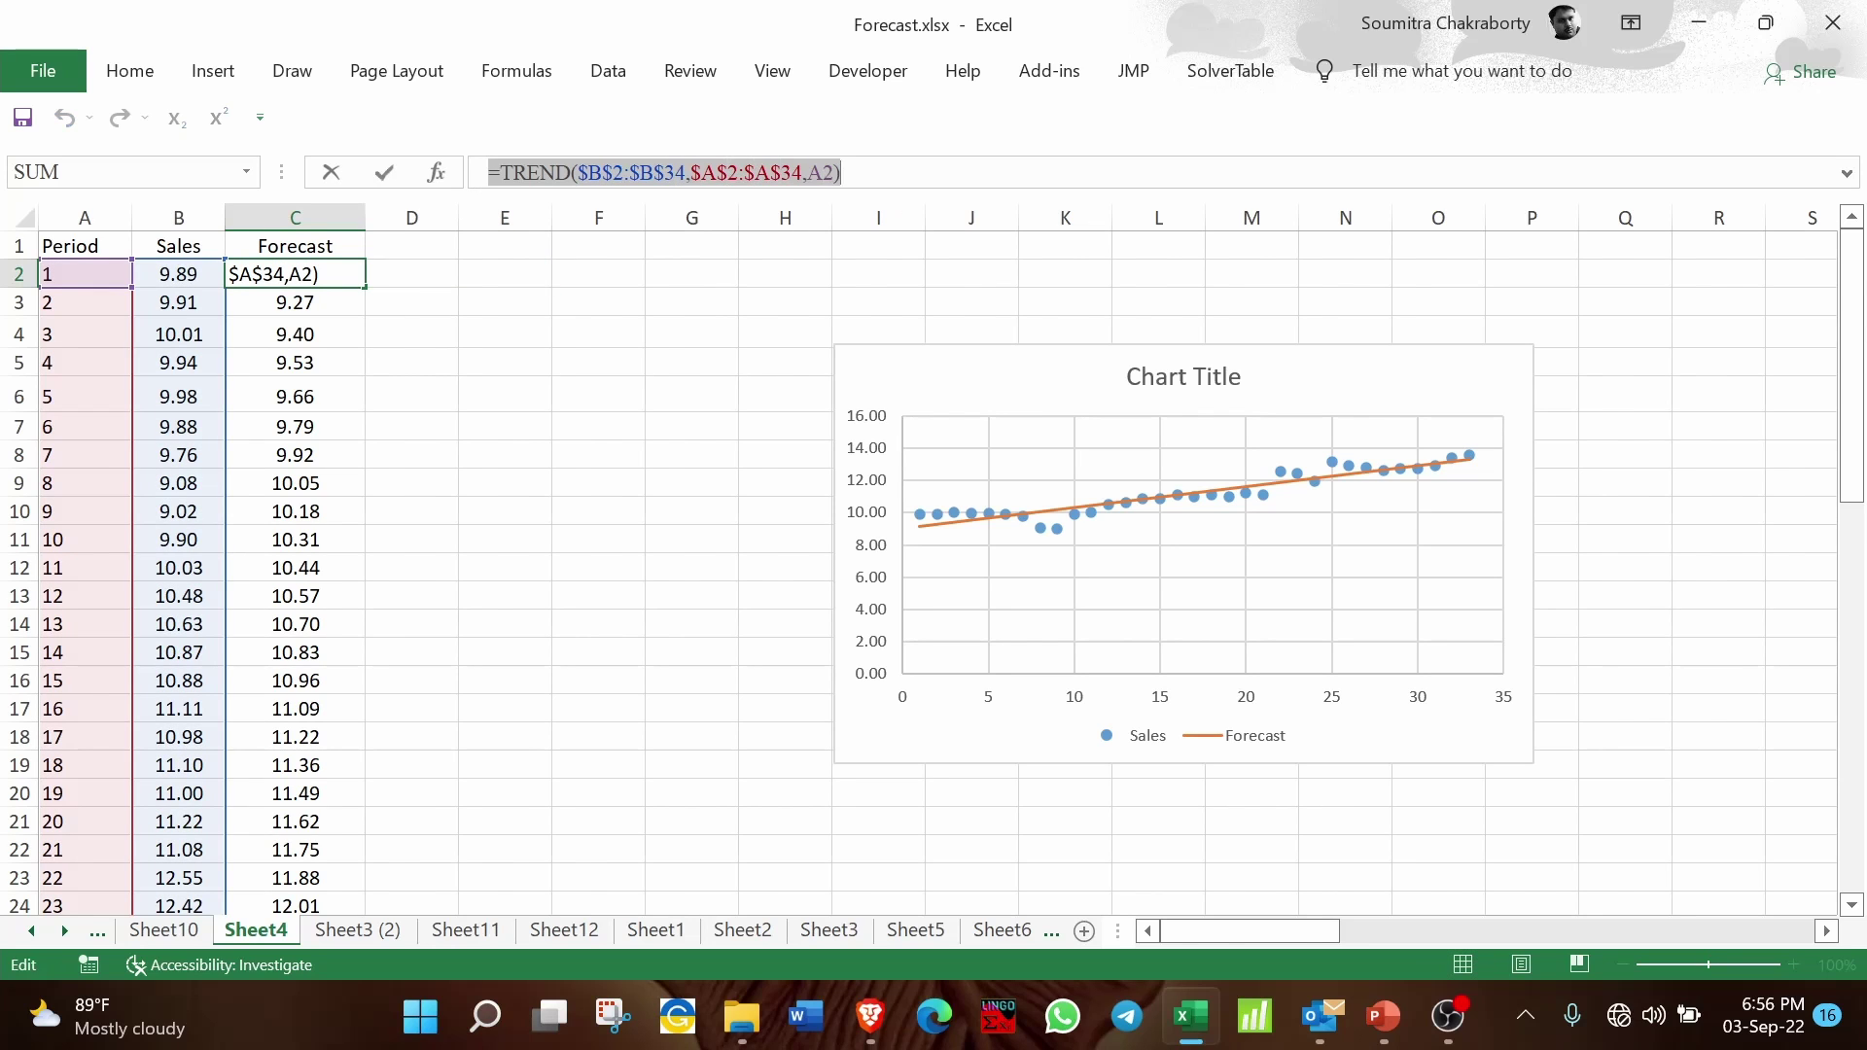
key("Escape")
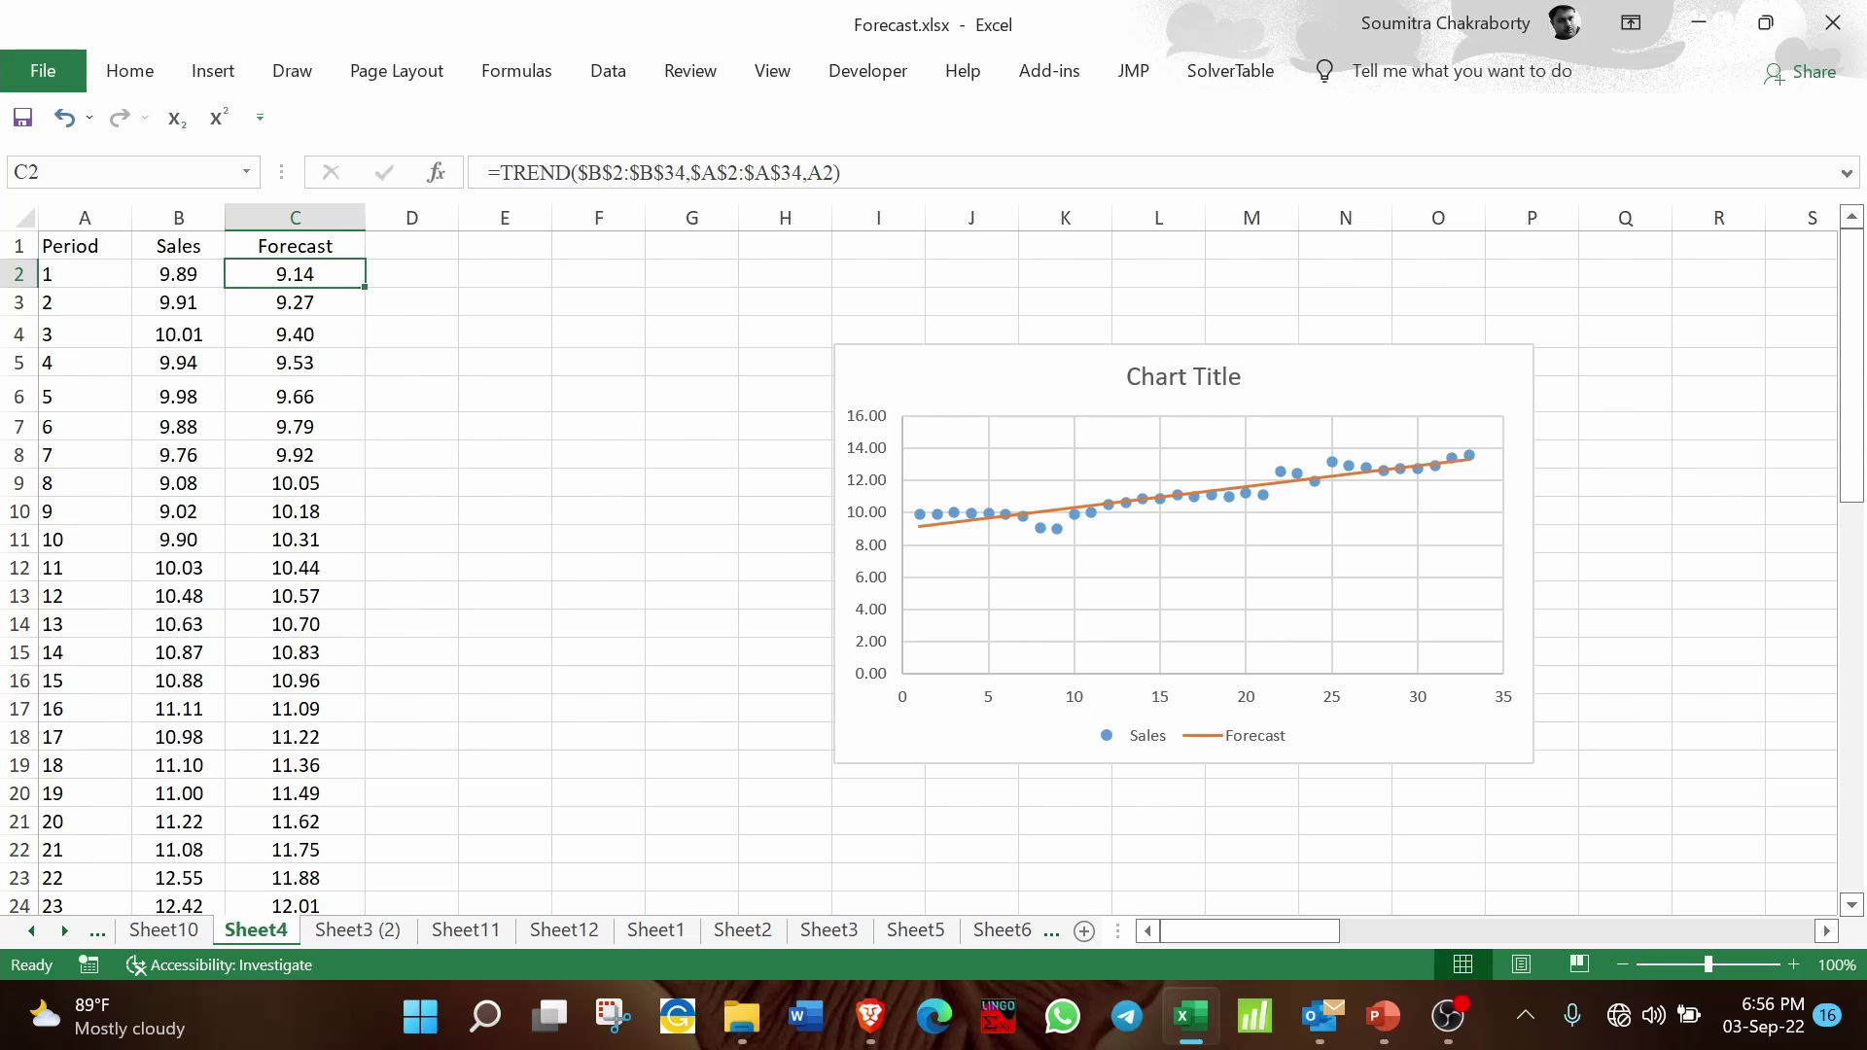
left_click_drag(578, 172, 687, 172)
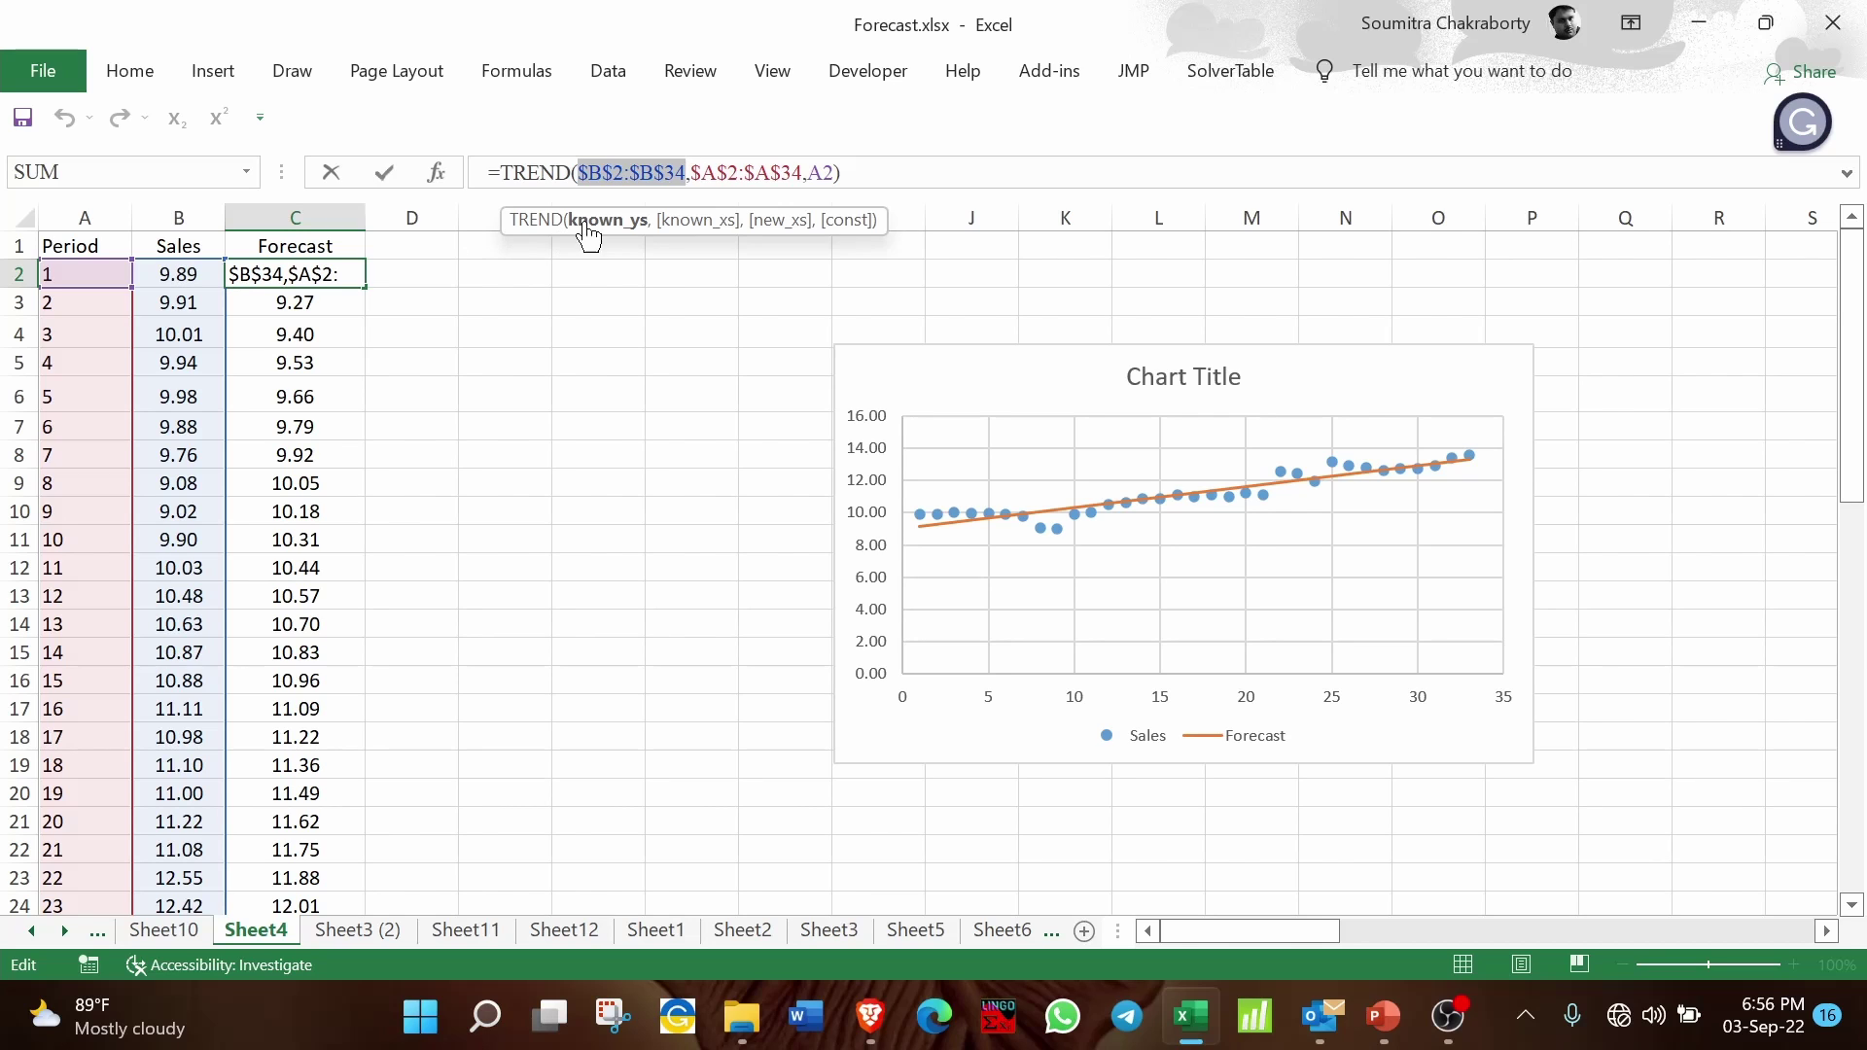
left_click_drag(691, 173, 803, 173)
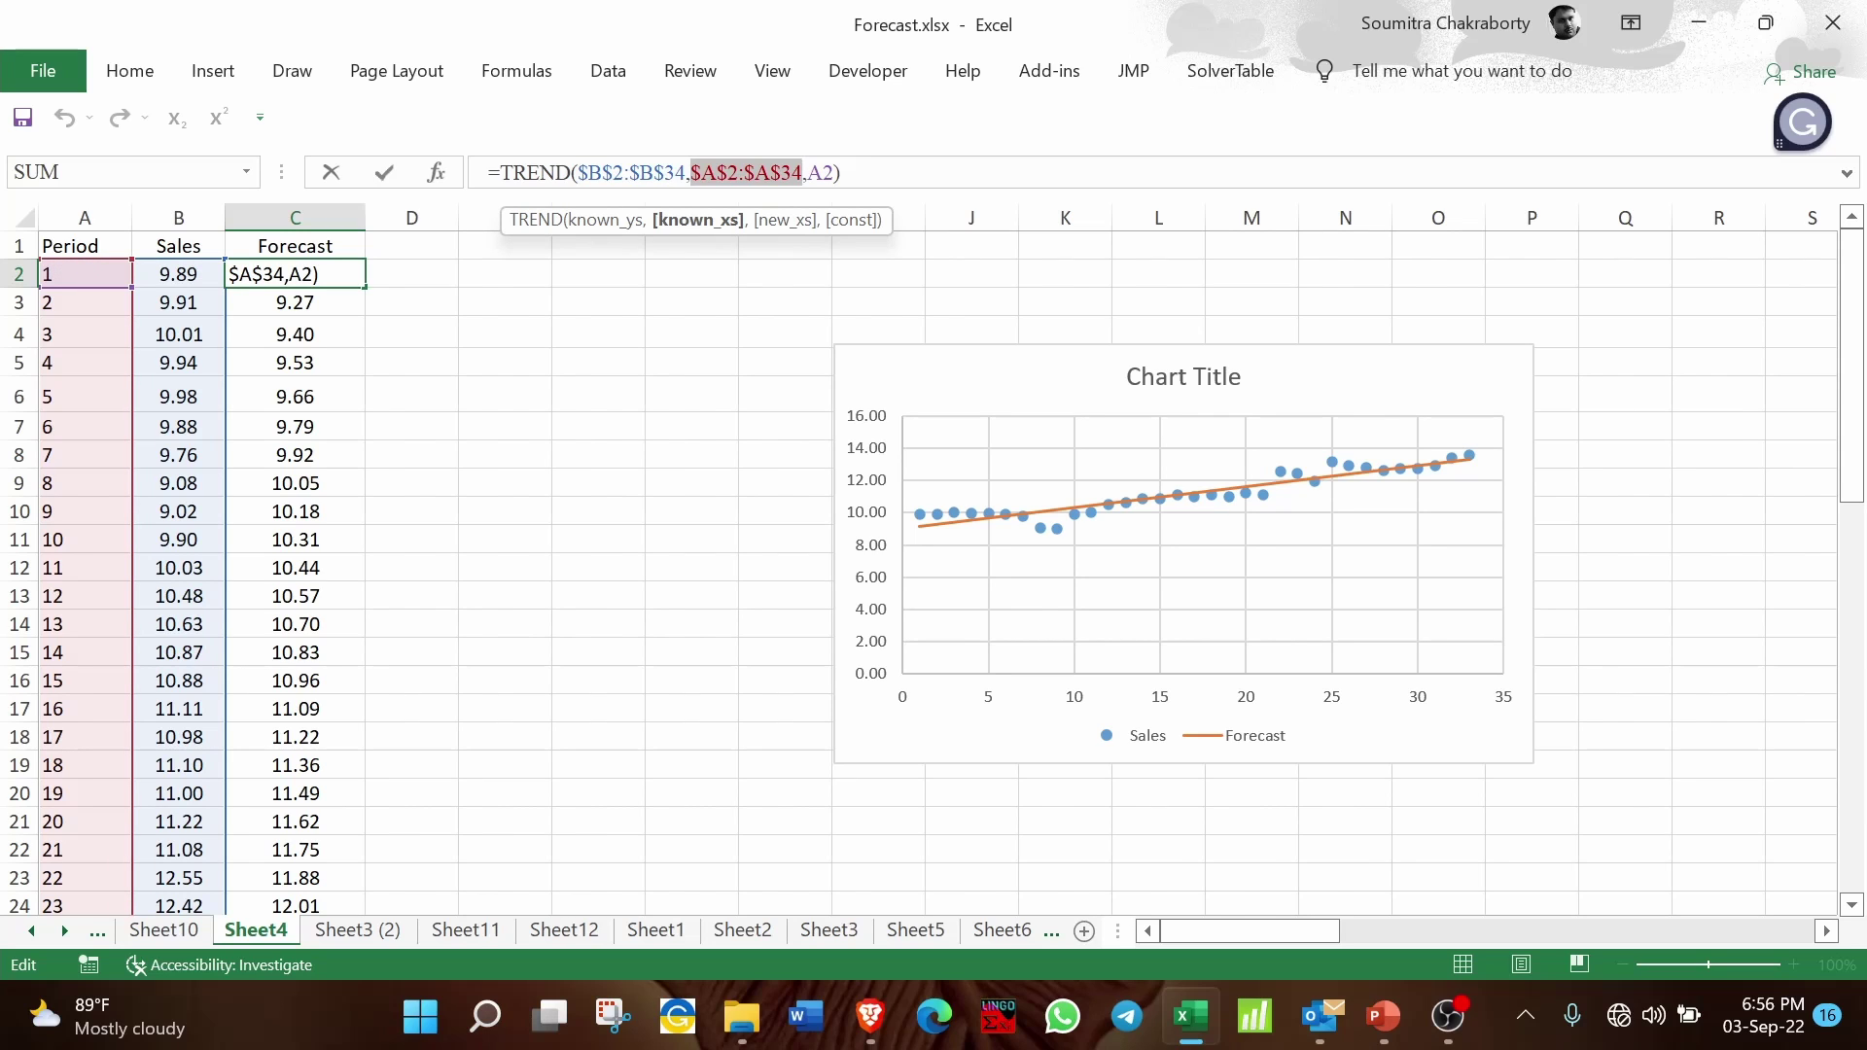
double_click(820, 173)
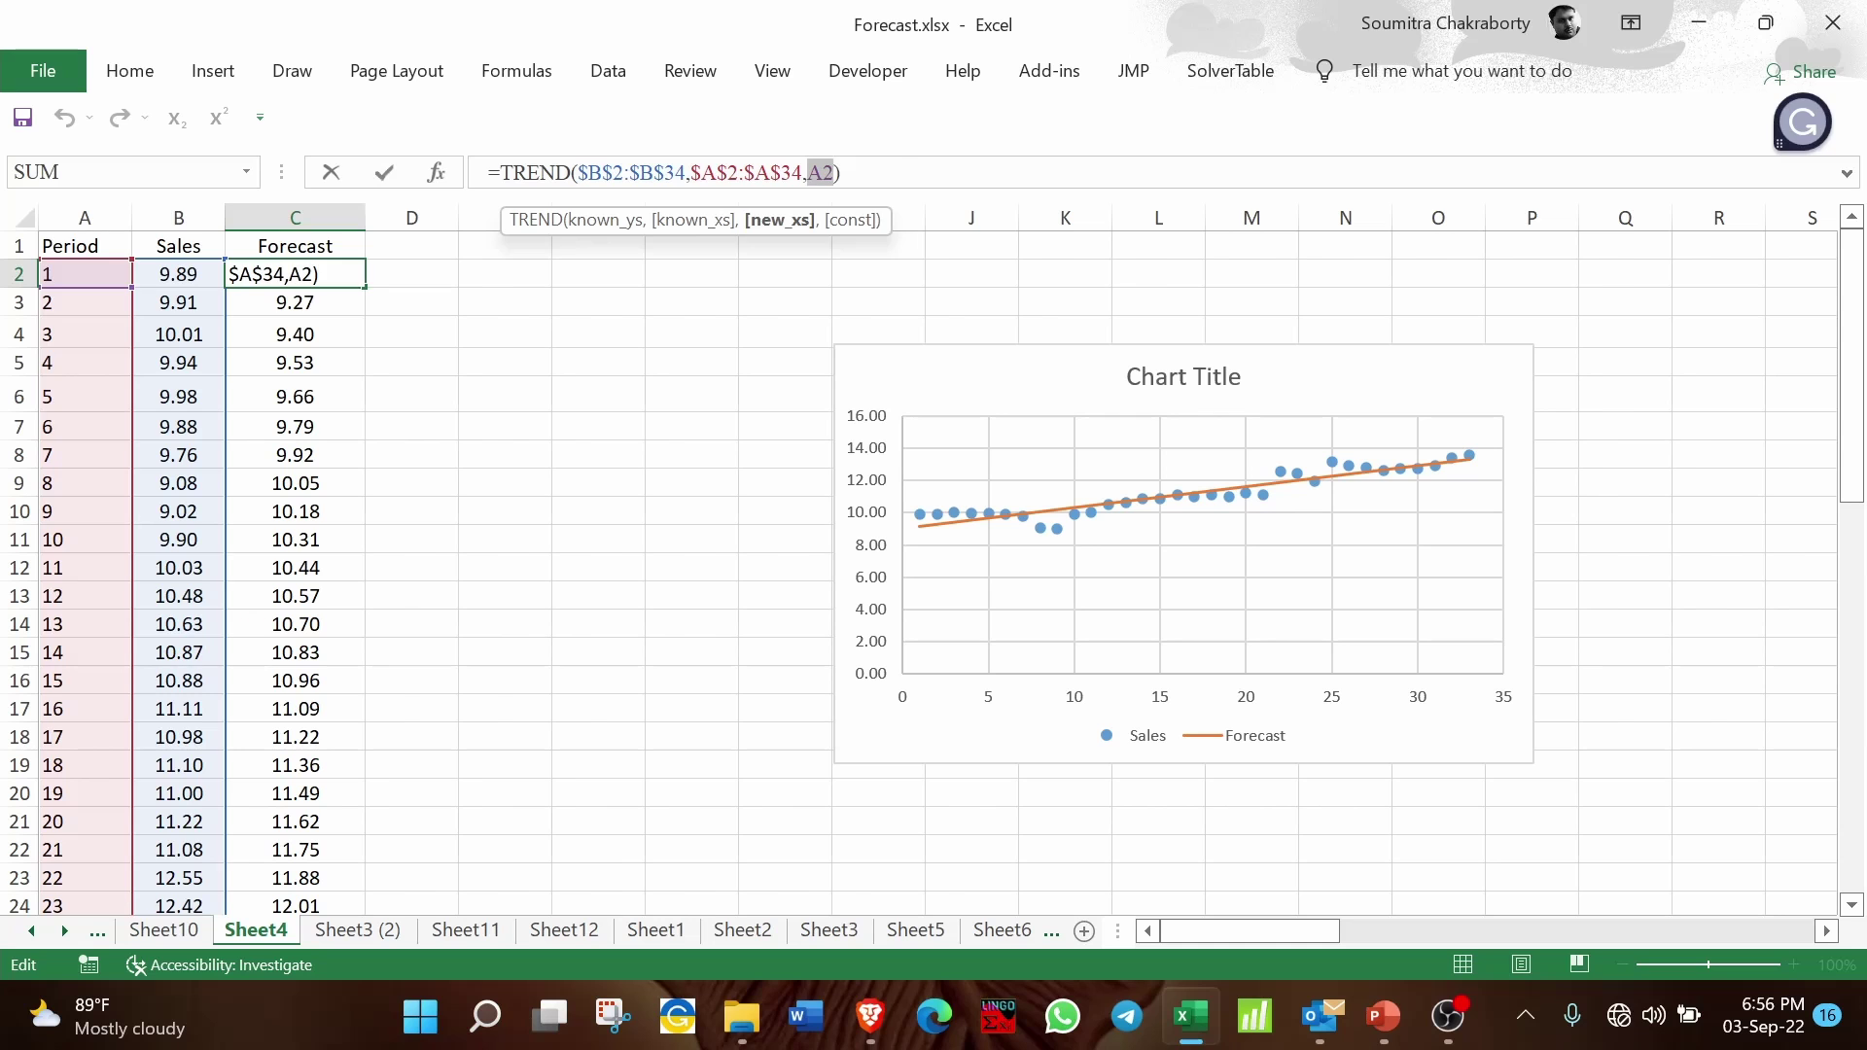
key("Return")
Step: Extend the Period series through 37 in A35:A38 and fill the TREND formula from C34 down to C38
scroll(498, 457, "down", 5)
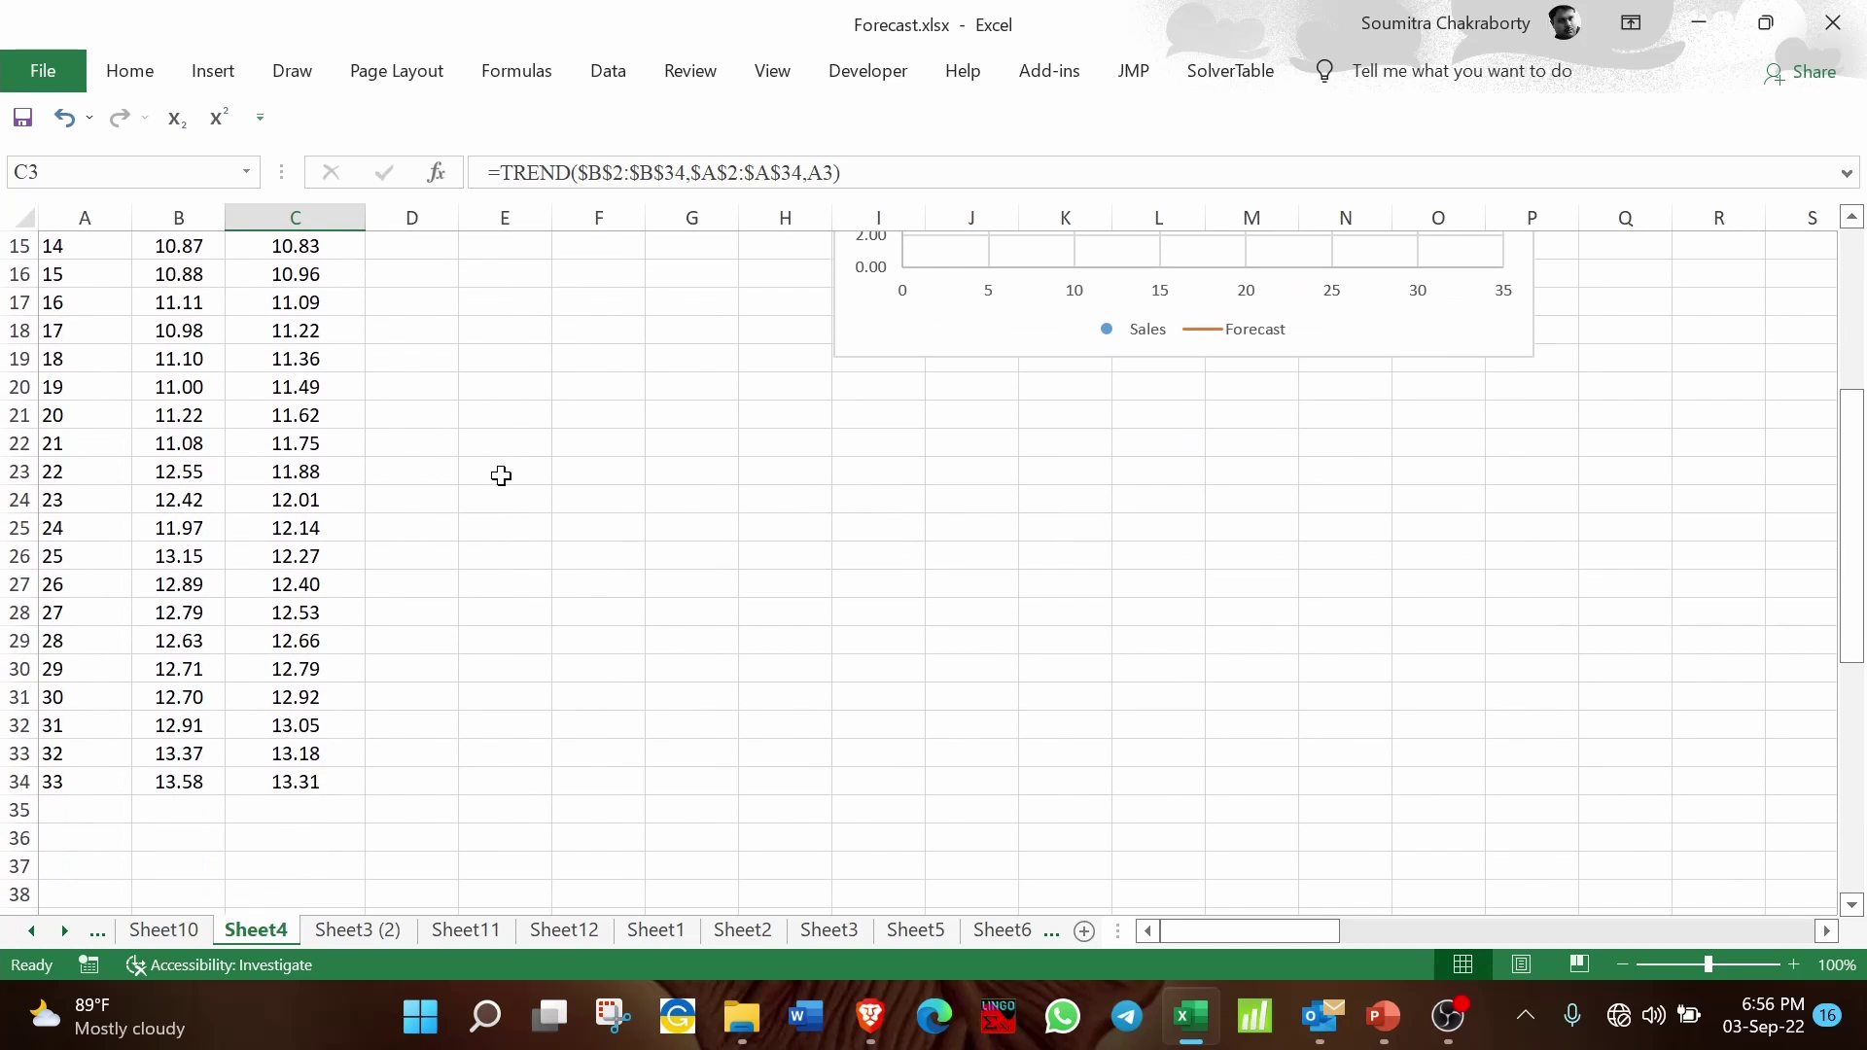
scroll(501, 476, "down", 2)
left_click_drag(79, 552, 130, 700)
left_click_drag(122, 613, 118, 687)
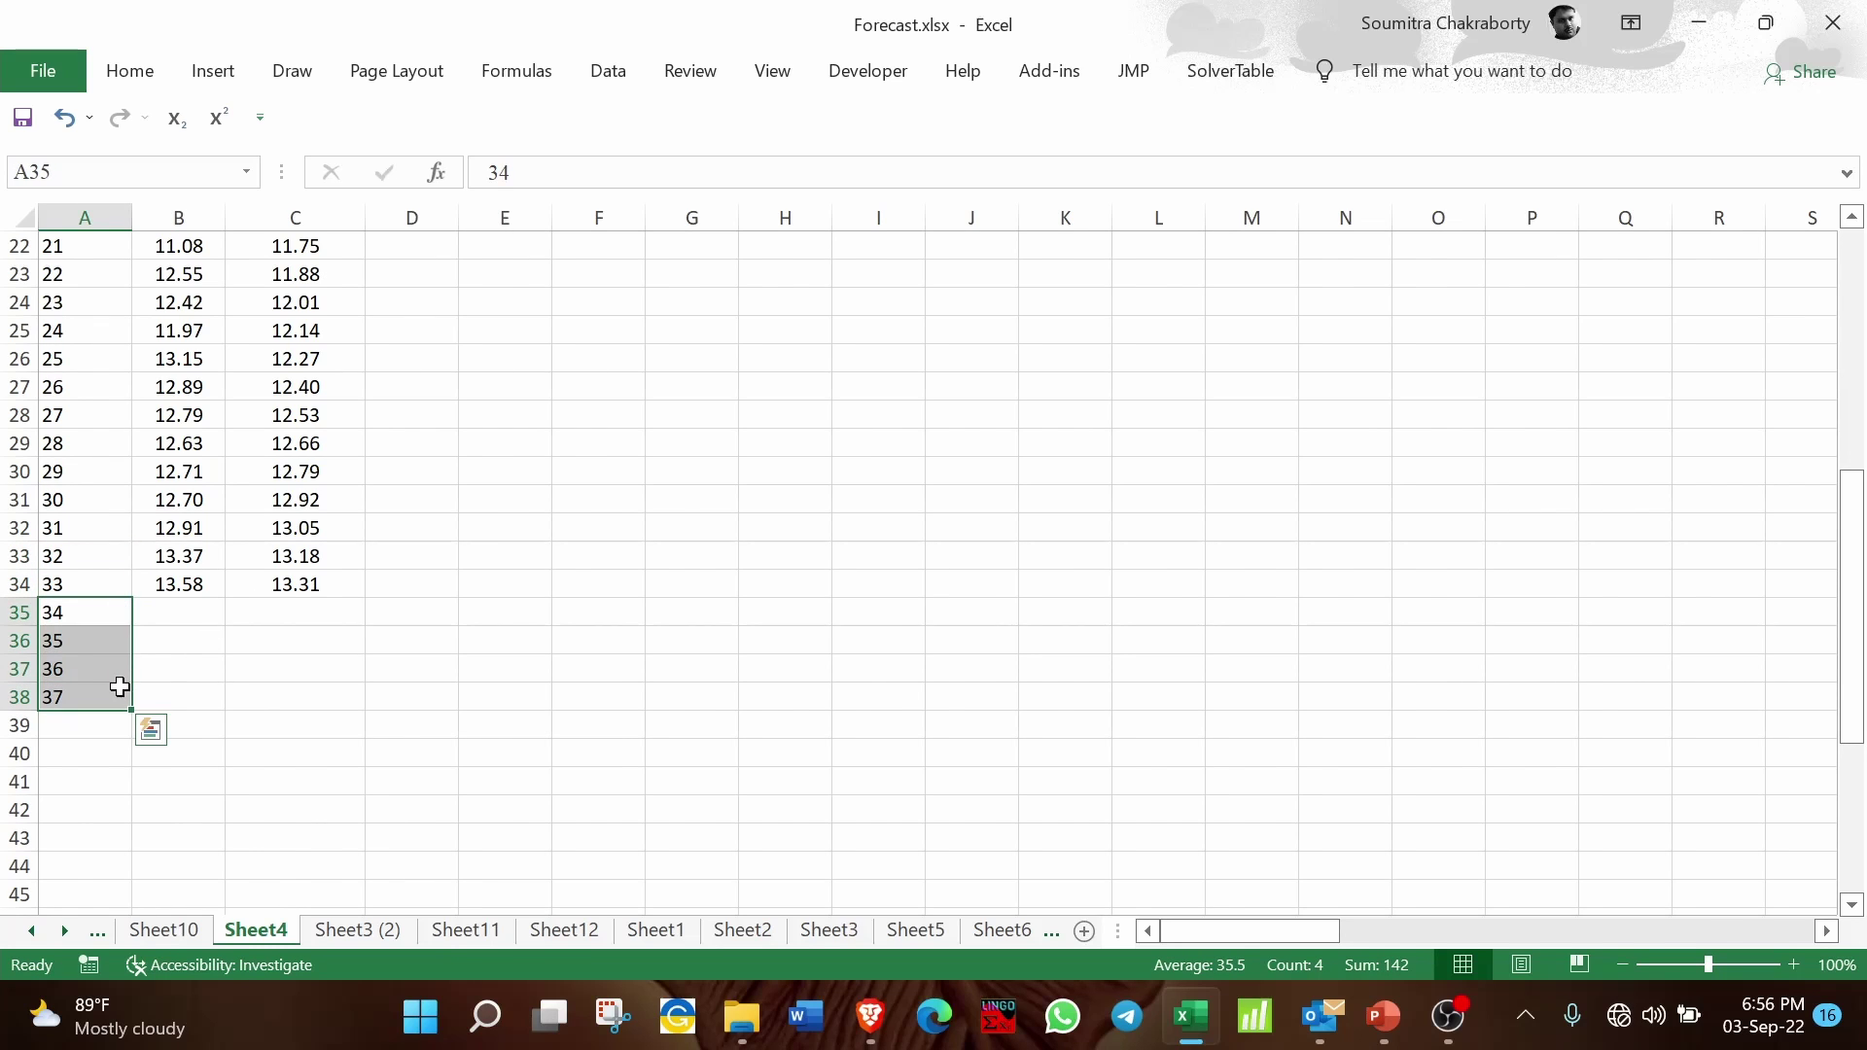
left_click(289, 586)
left_click_drag(367, 600, 361, 706)
left_click(342, 603)
left_click_drag(342, 601, 340, 692)
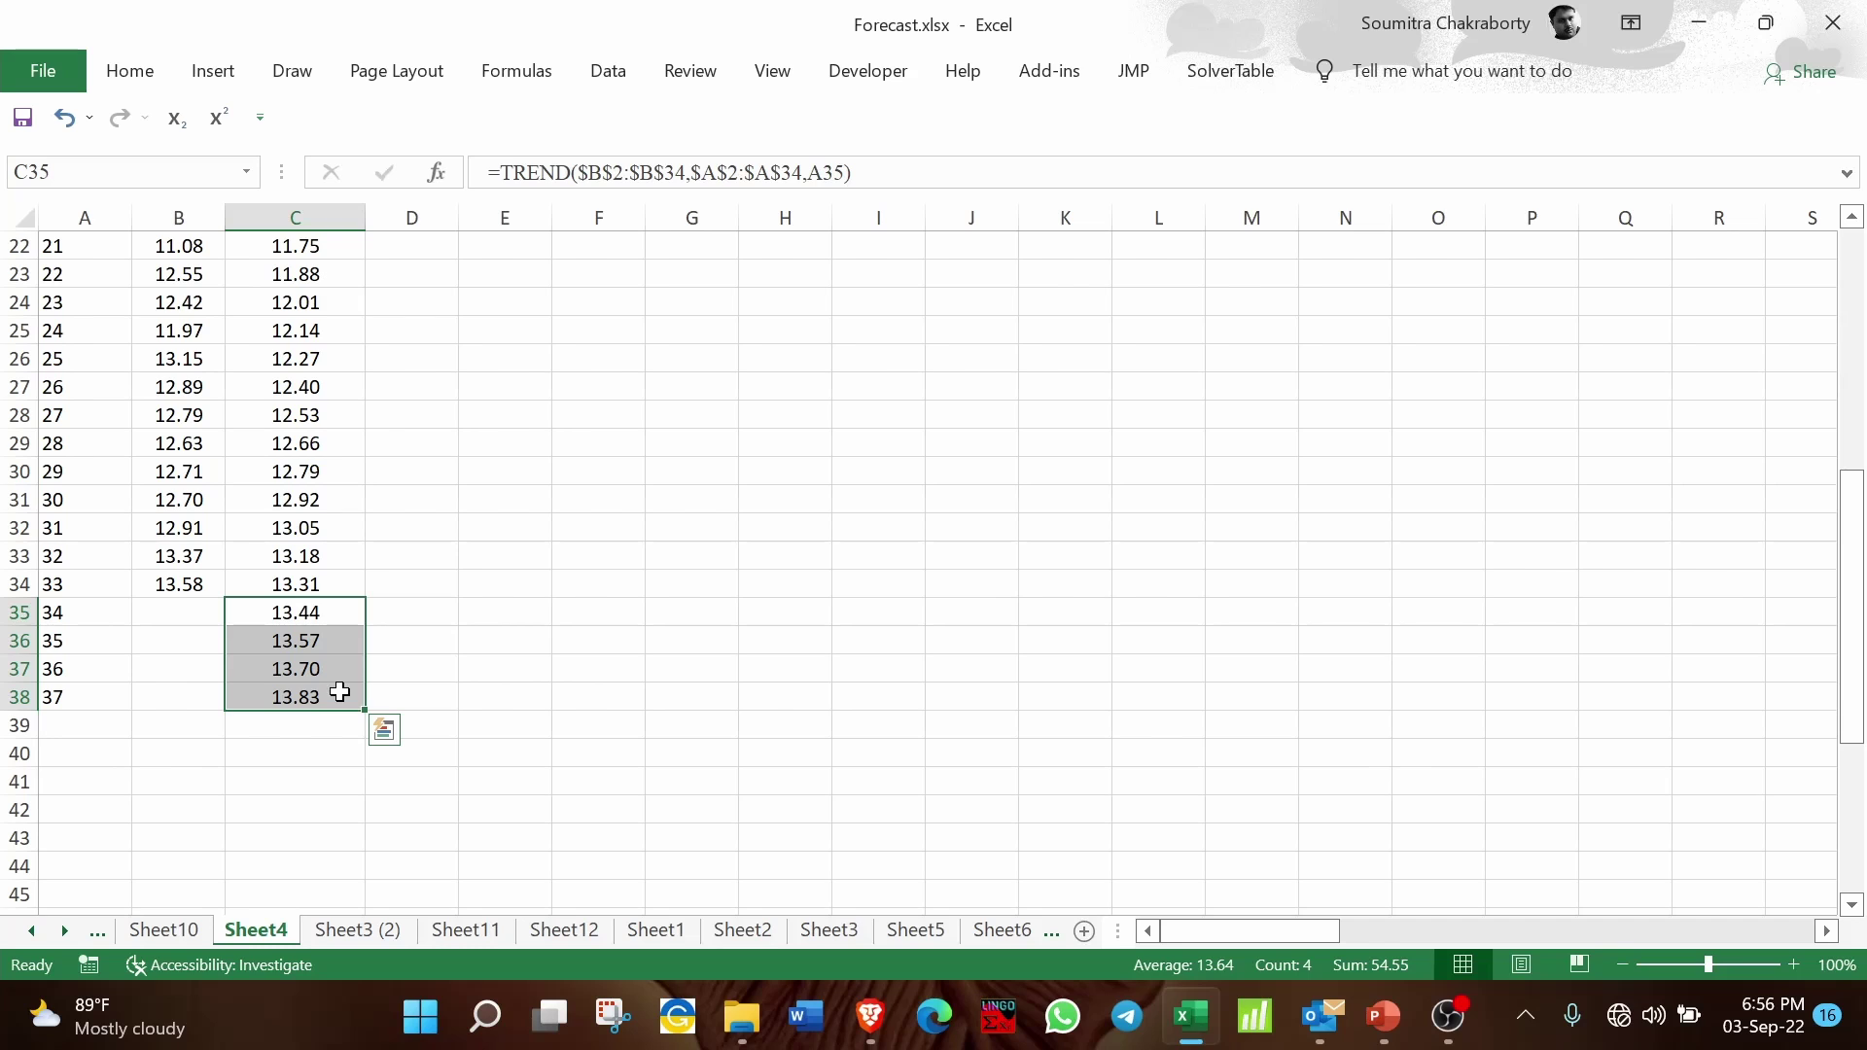
Step: Check the cell references used by the TREND formulas in C35 and C36
double_click(329, 609)
key("Return")
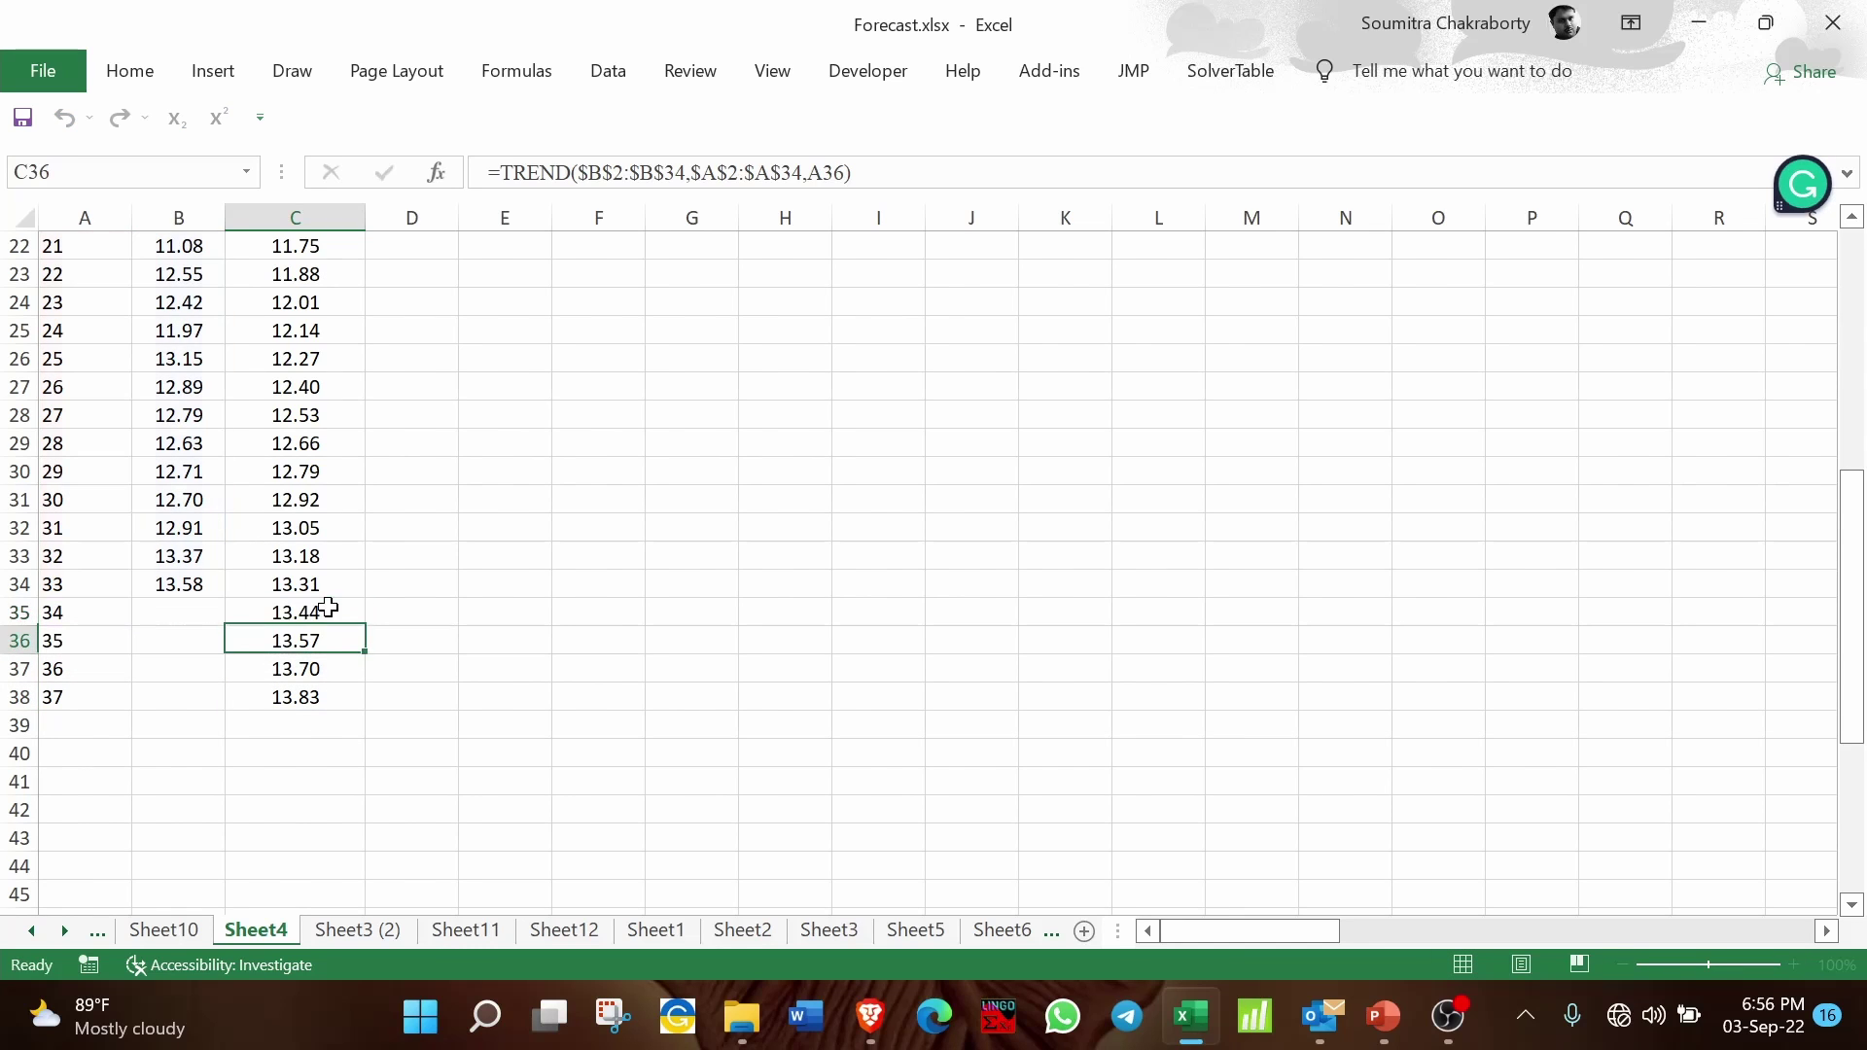
double_click(341, 642)
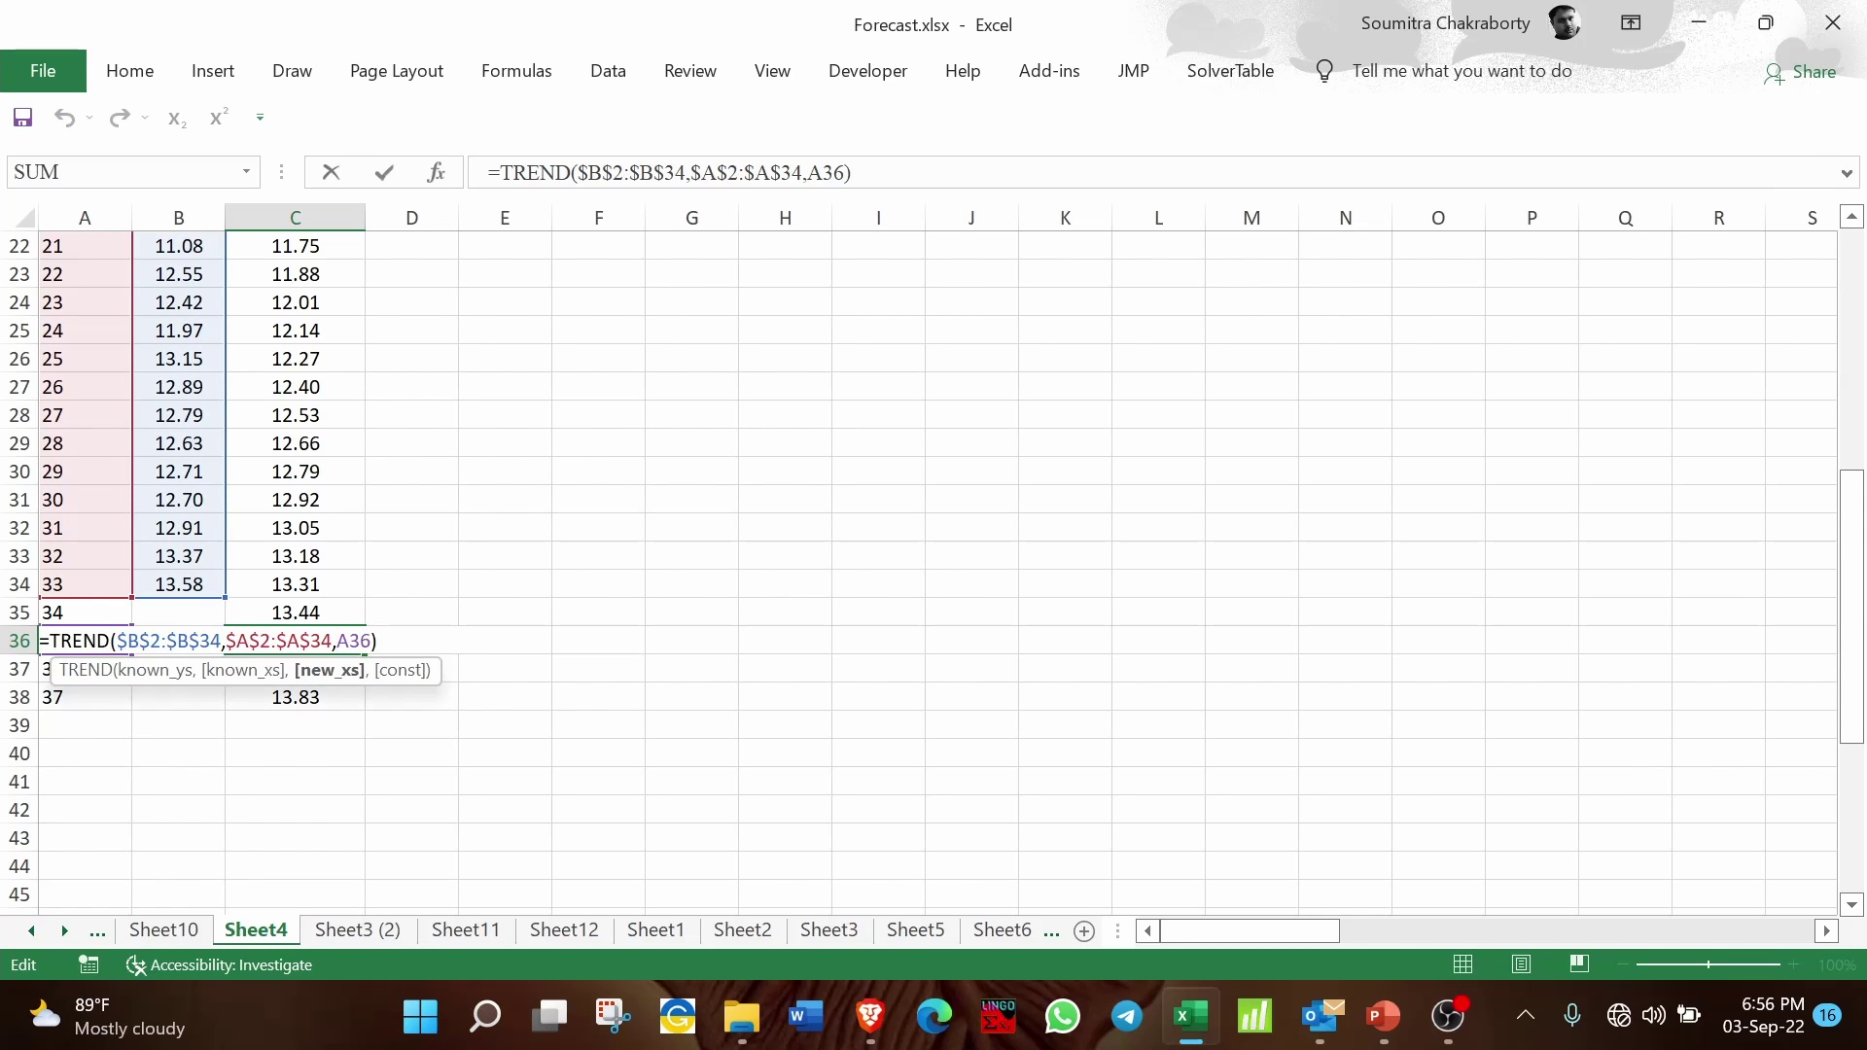
key("Return")
Step: Delete the scatter chart and enter =SLOPE(B2:B34,A2:A34) in G1
scroll(341, 643, "up", 1)
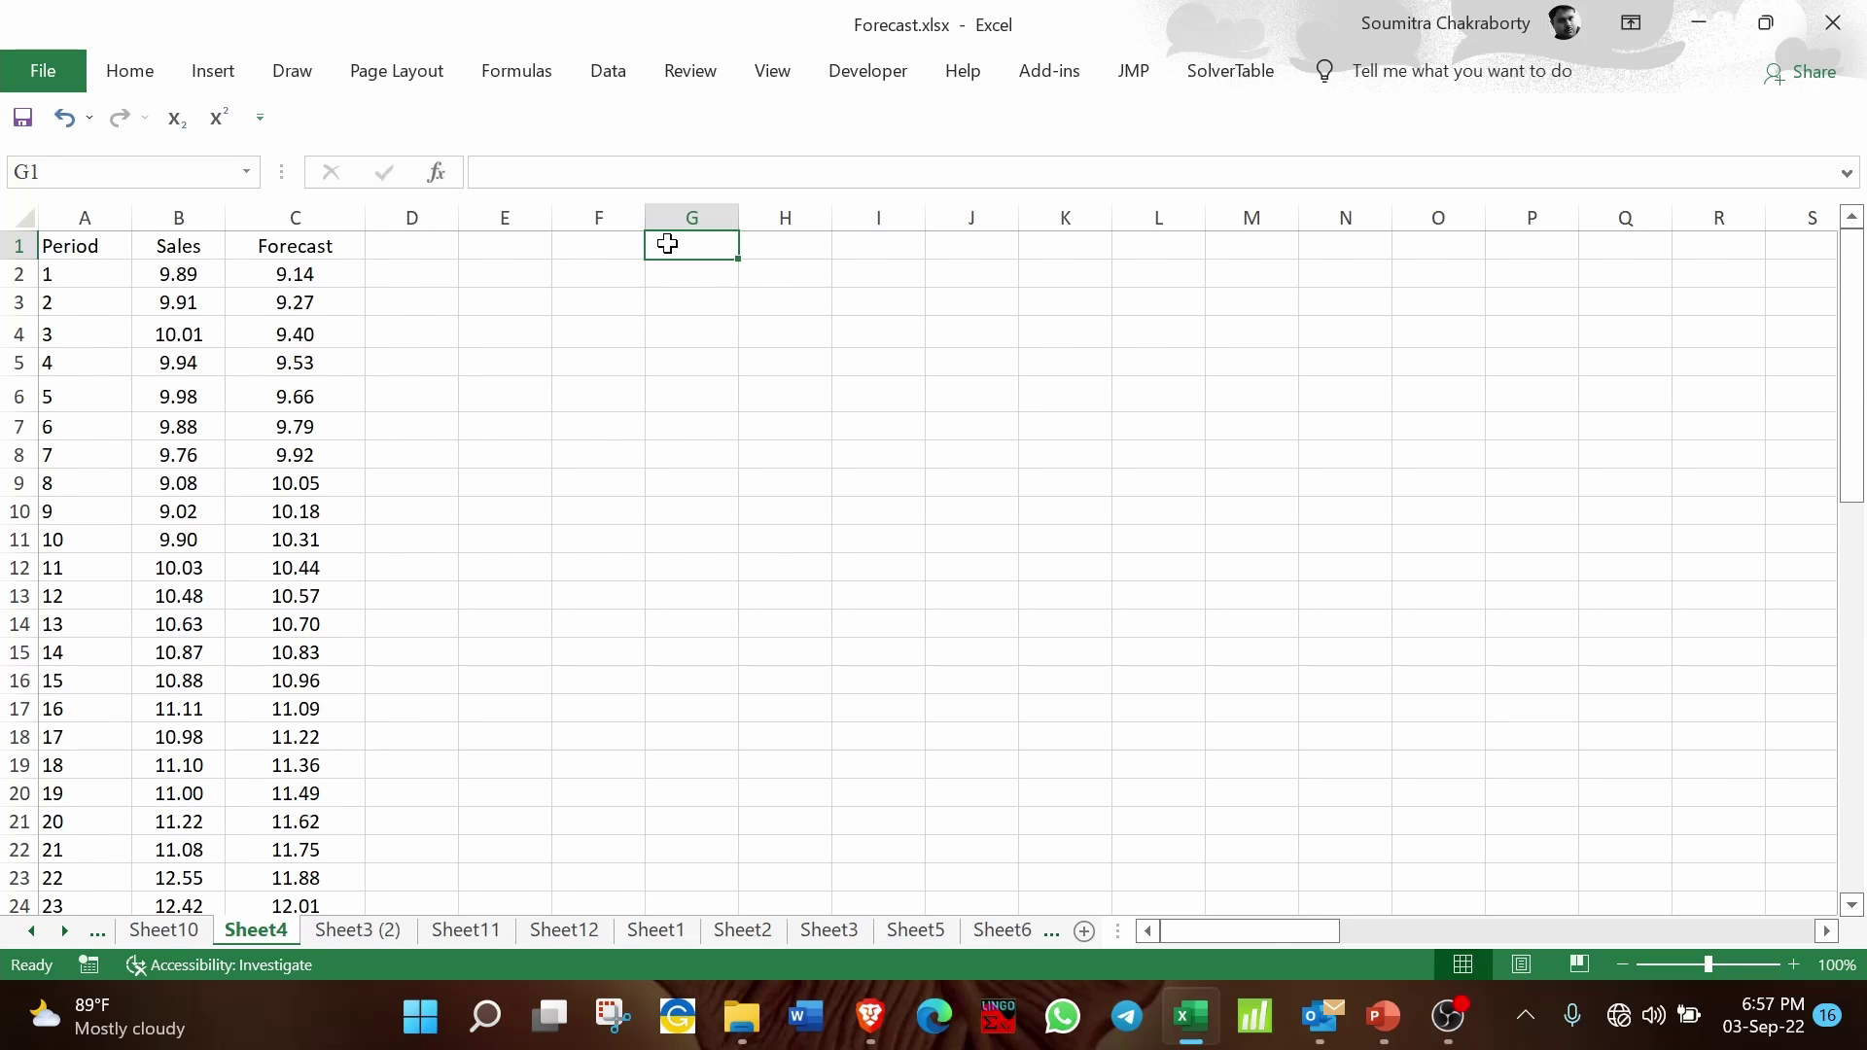
type("=sl")
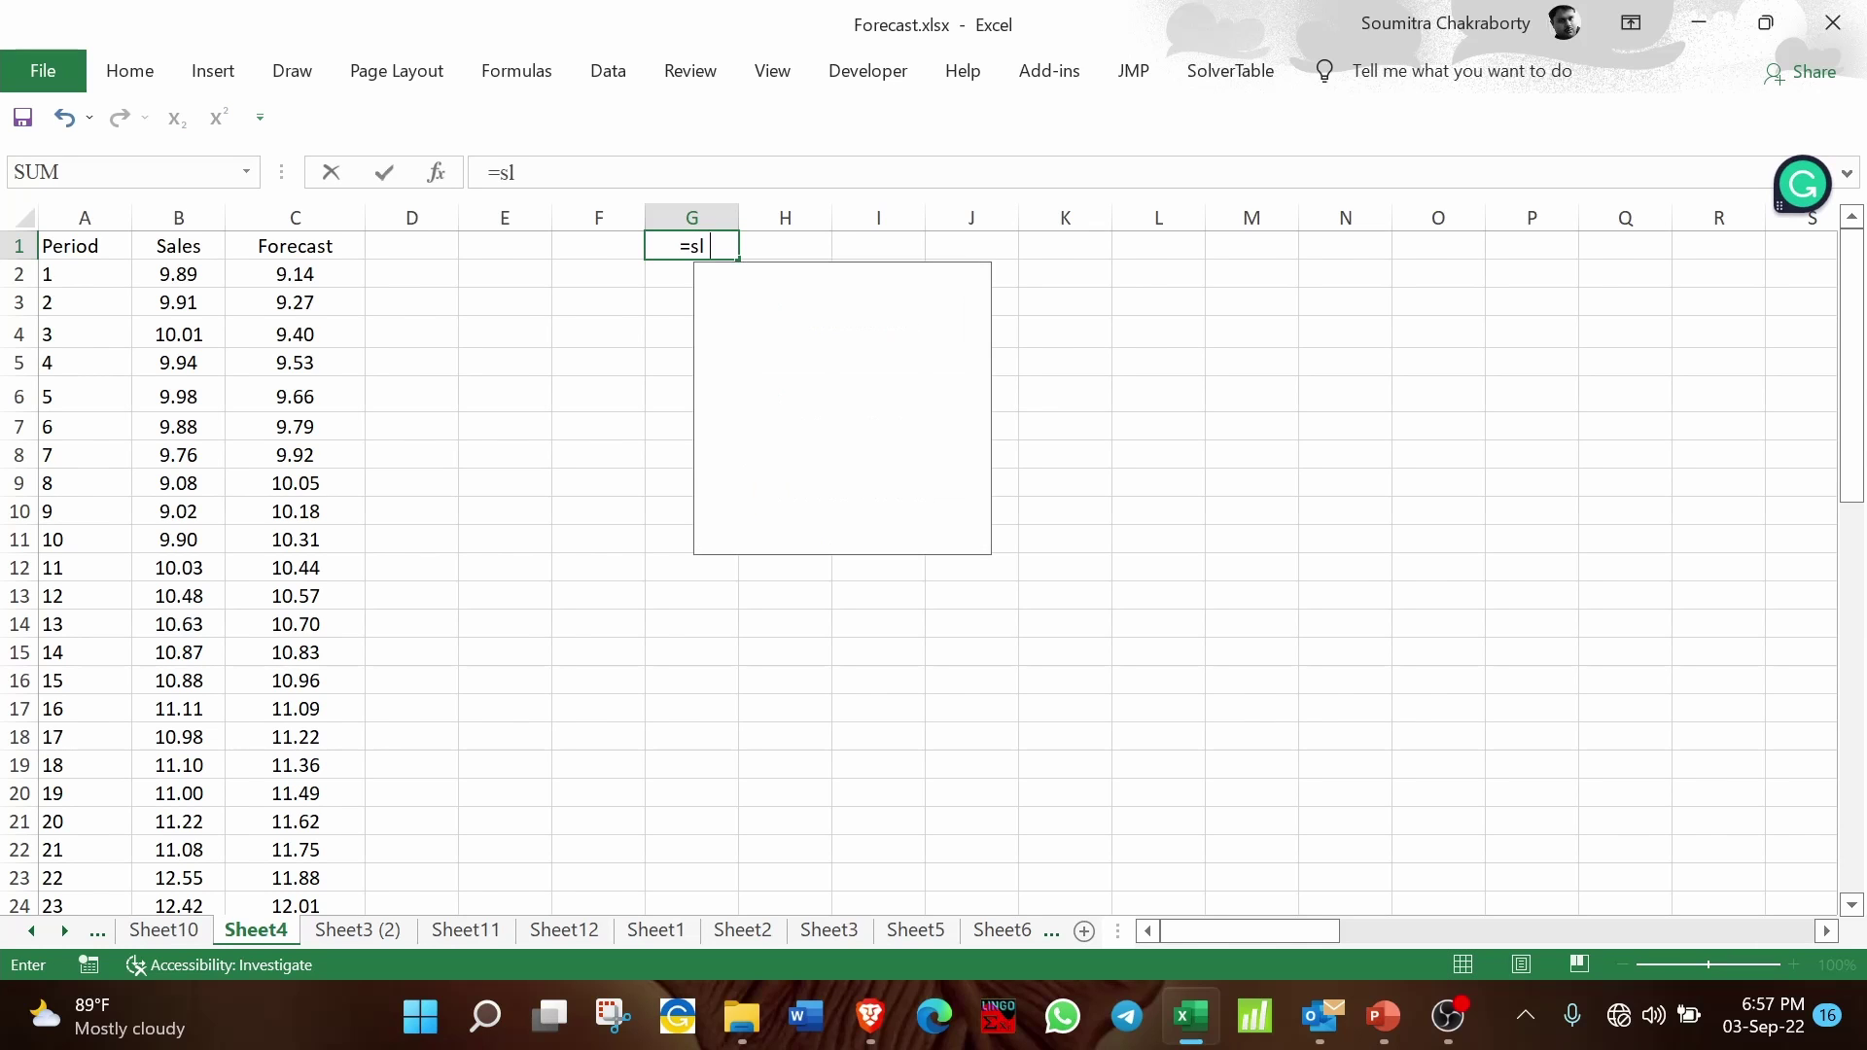
type("ope(")
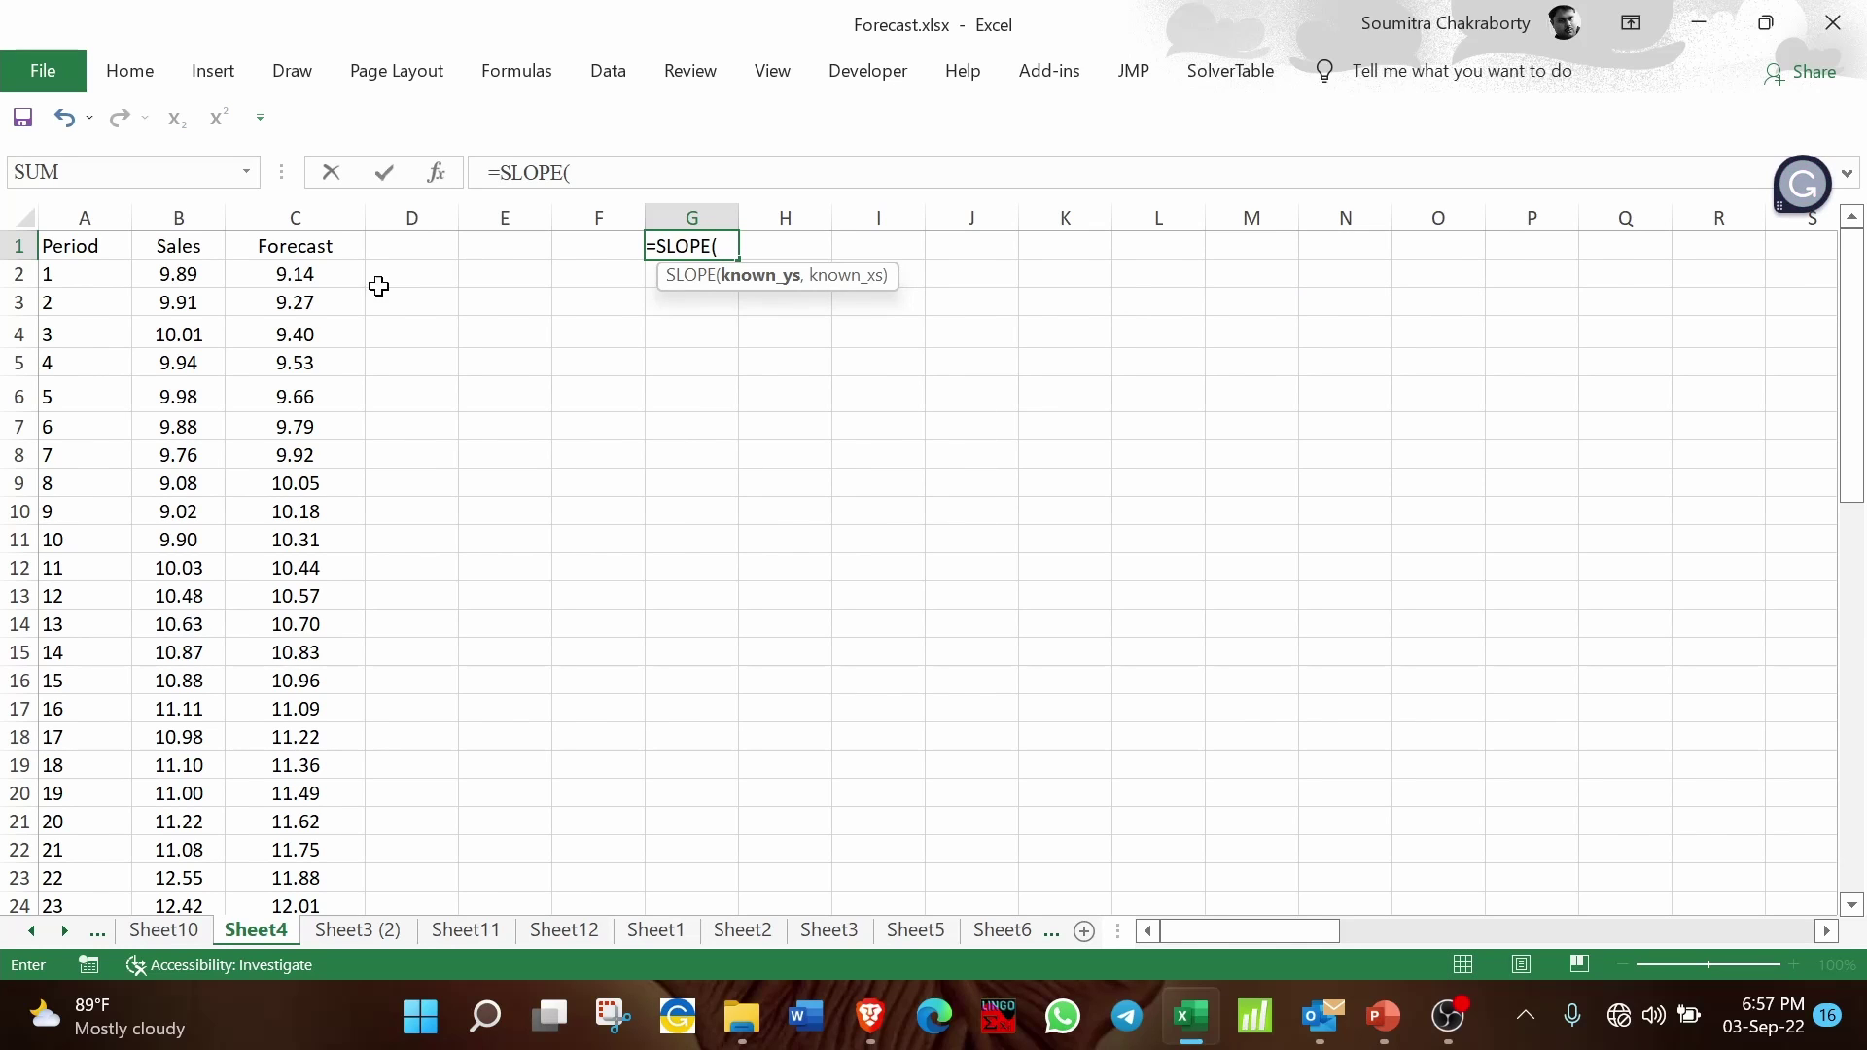
left_click_drag(195, 276, 73, 268)
type(",")
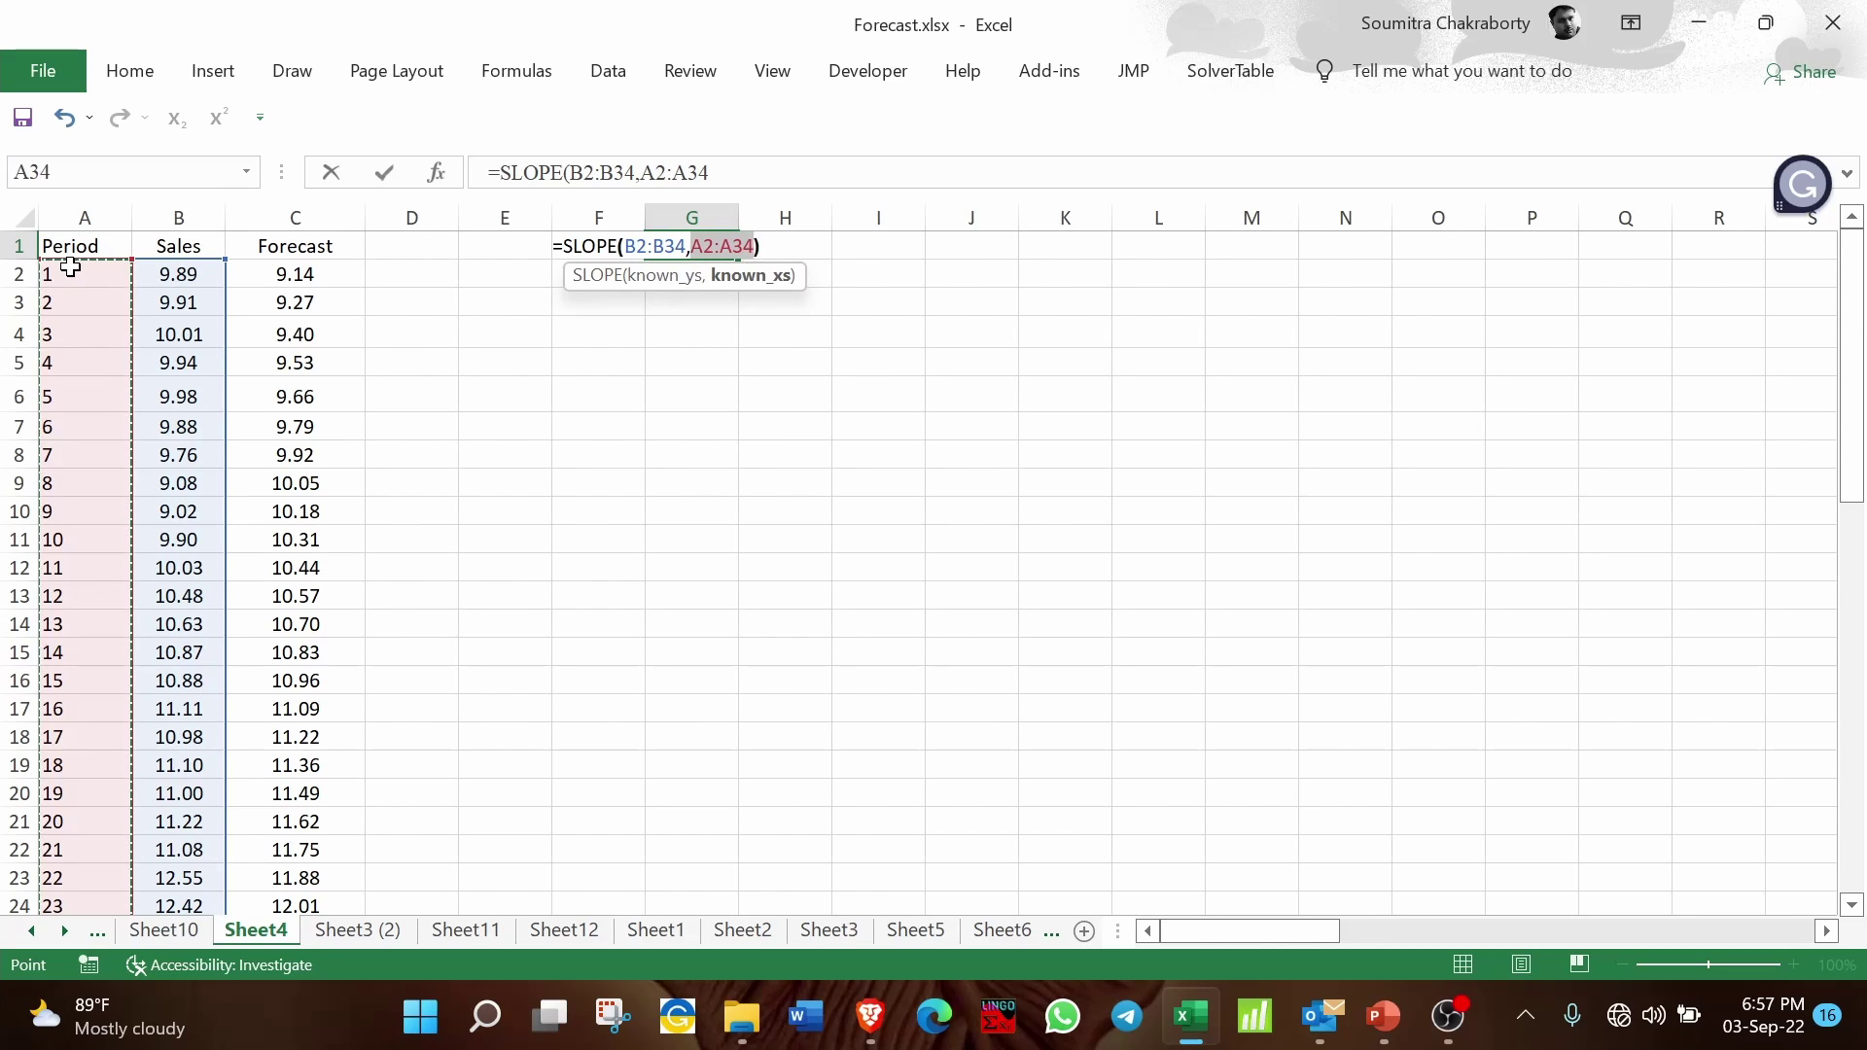
type(")")
key("Return")
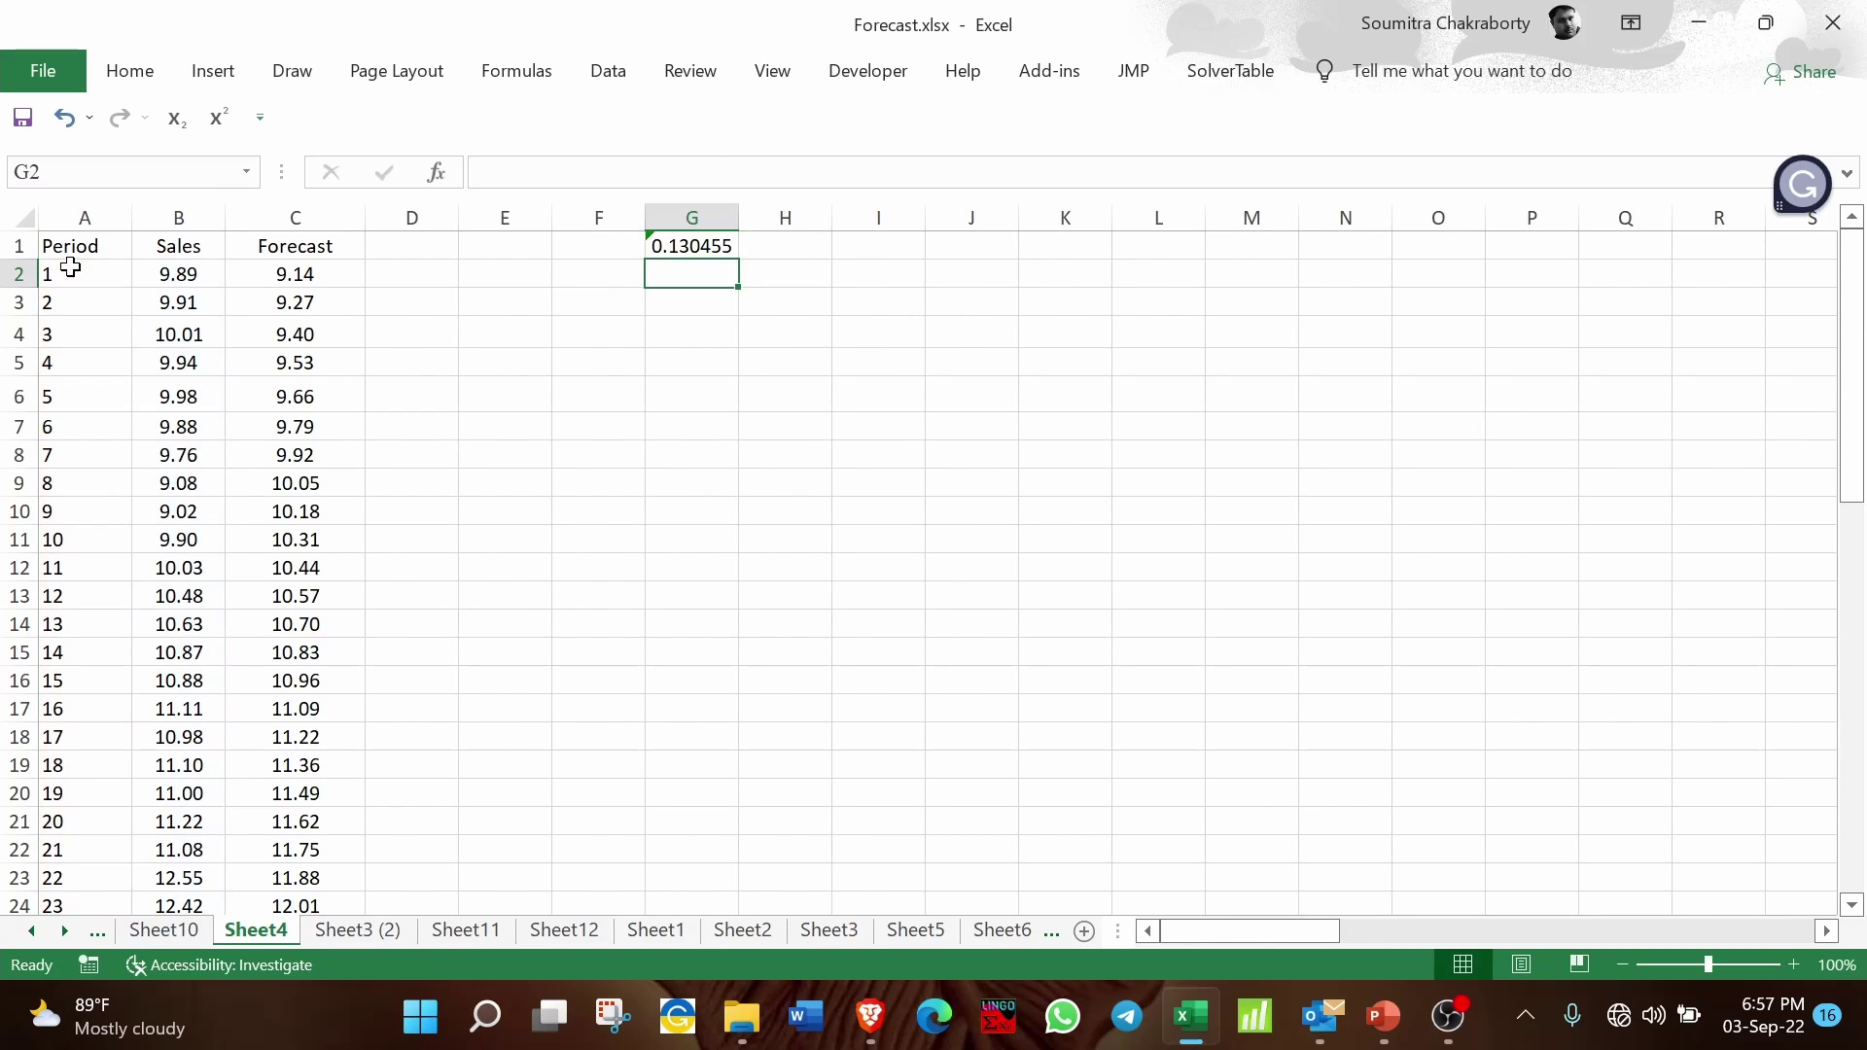
Step: Move the SLOPE formula from G1 to H2
left_click(697, 248)
left_click_drag(700, 261, 778, 290)
left_click(776, 302)
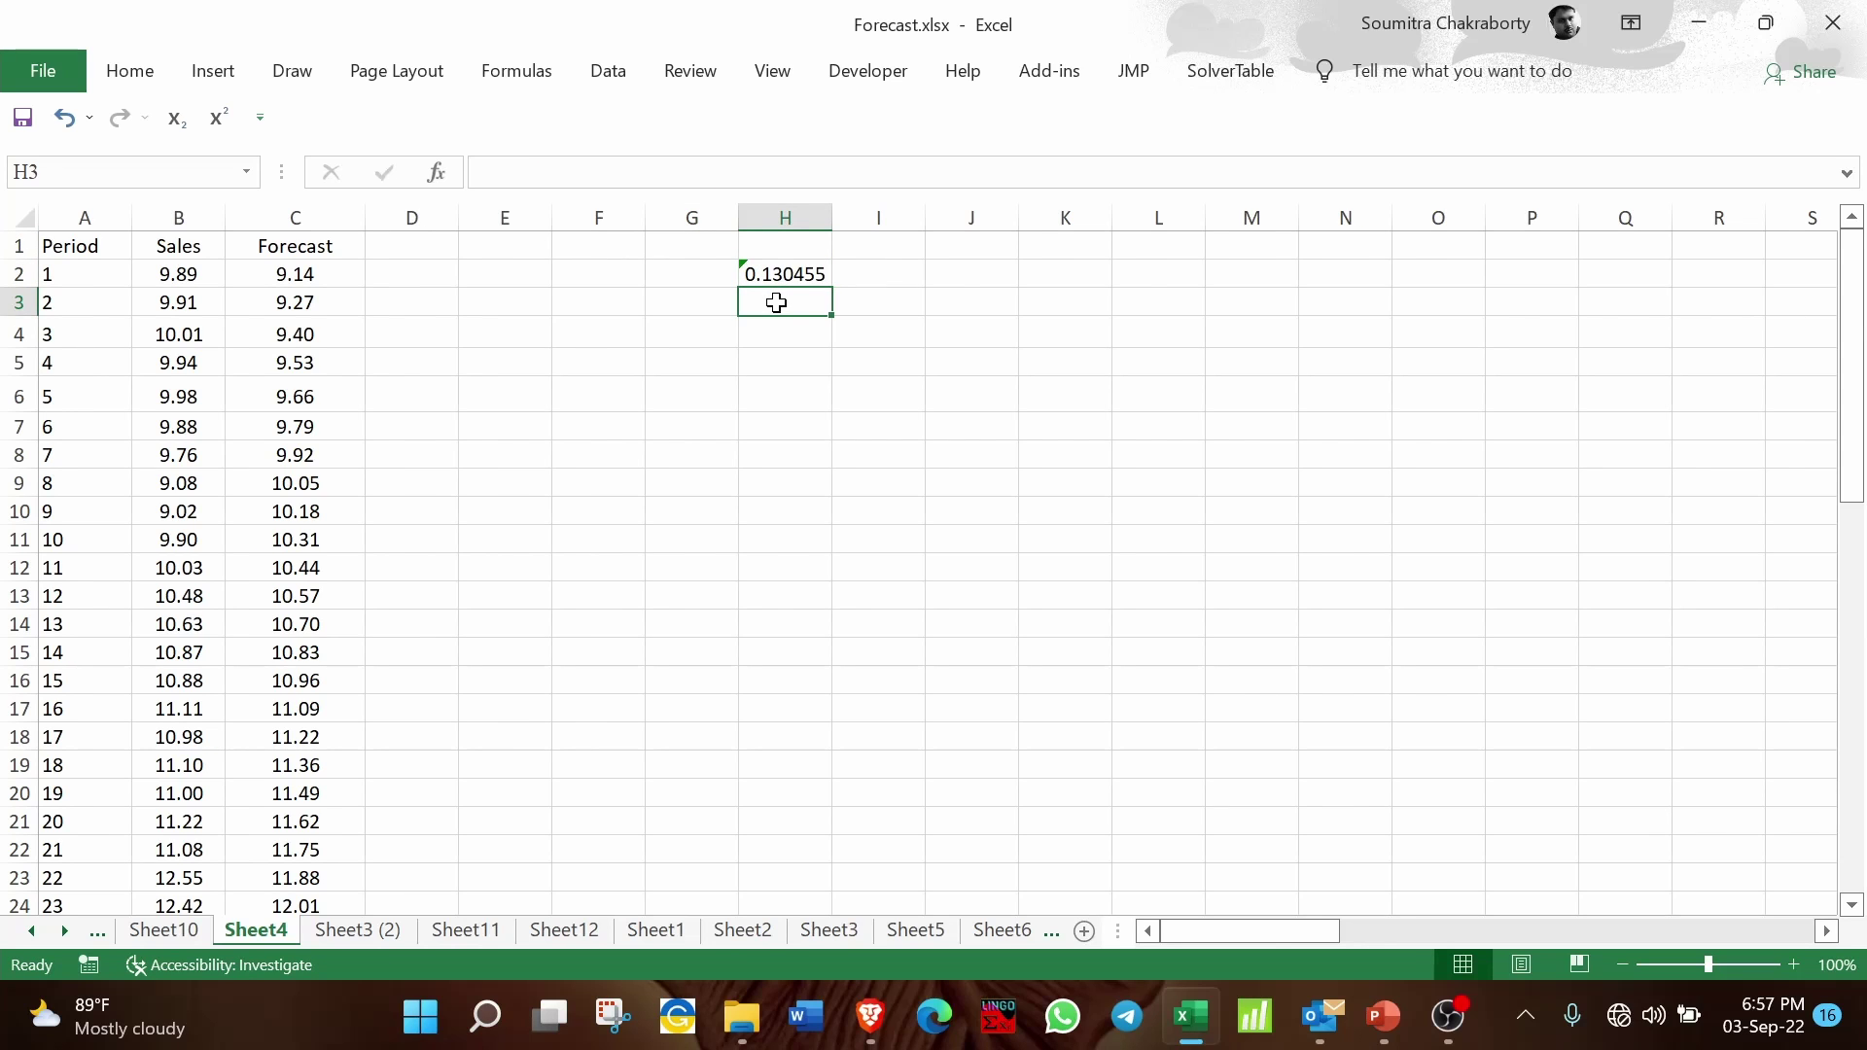
Step: Copy the SLOPE formula text from H2 into H3 and change its function to get =INTERCEPT(B2:B34,A2:A34)
left_click(783, 275)
key("F2")
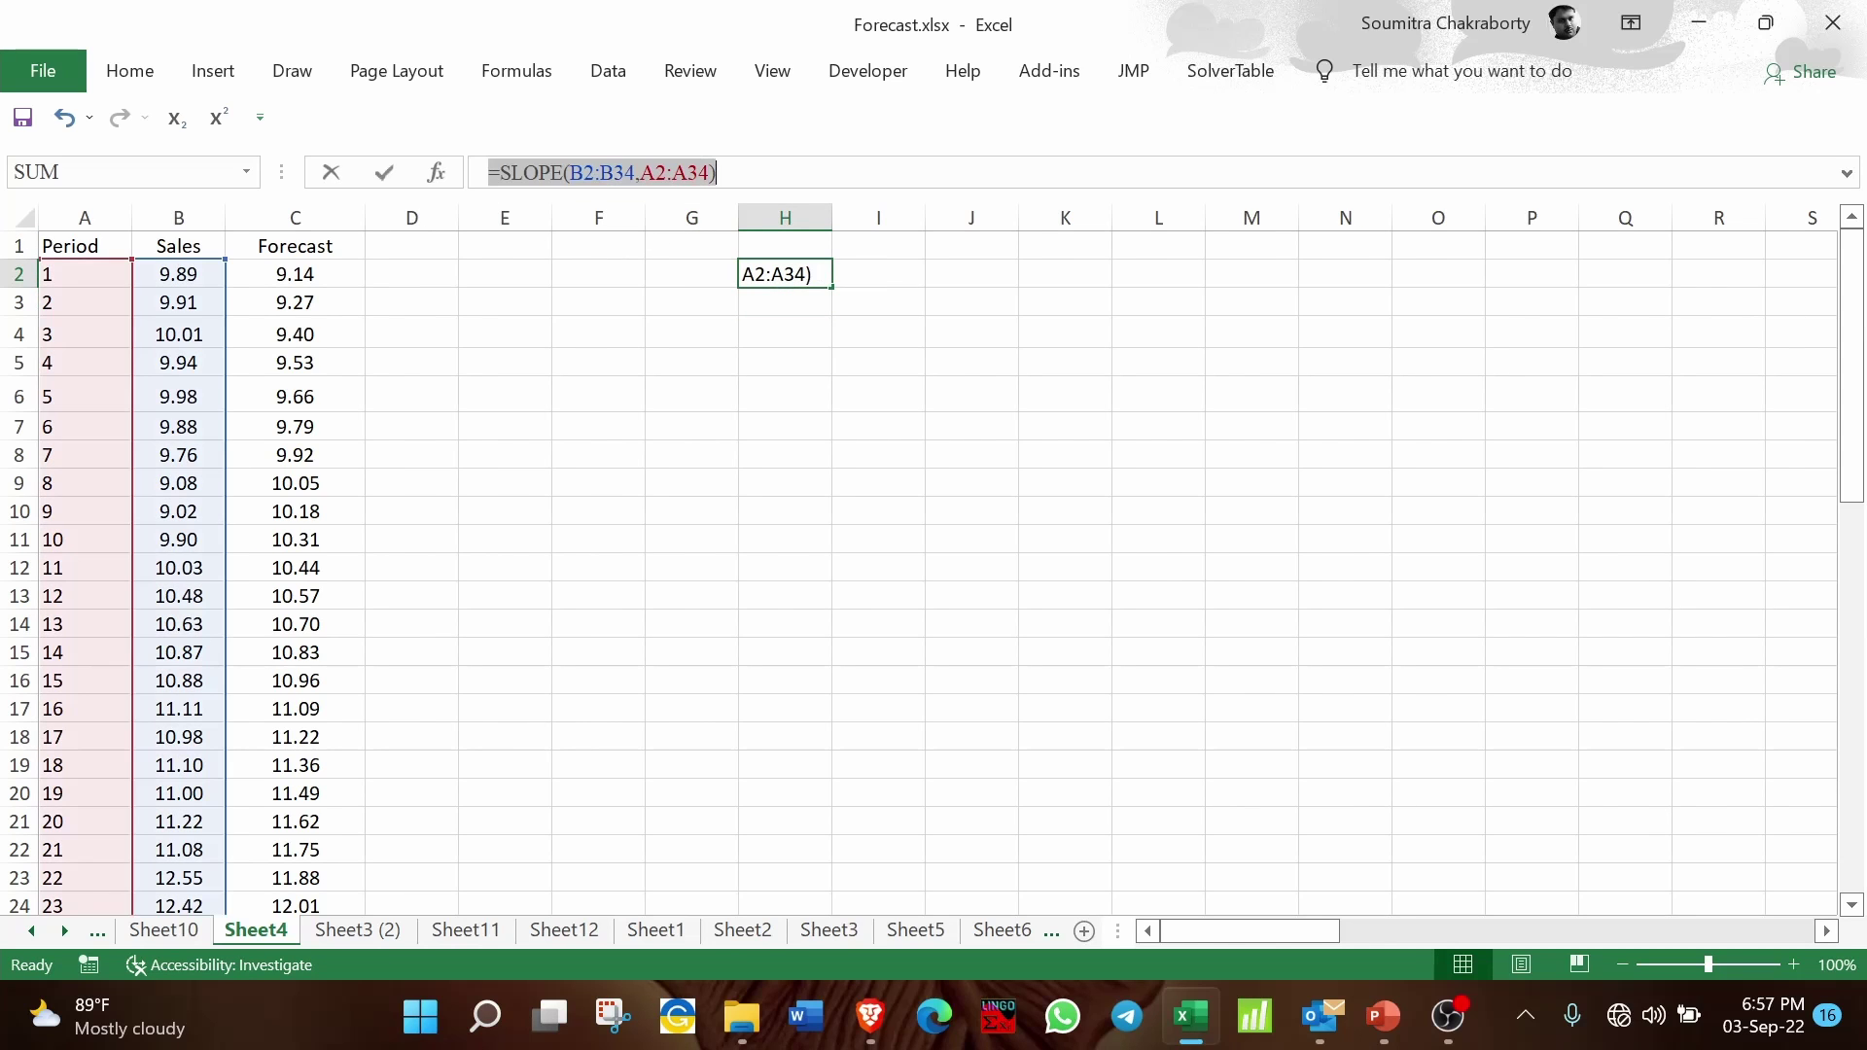
key("Return")
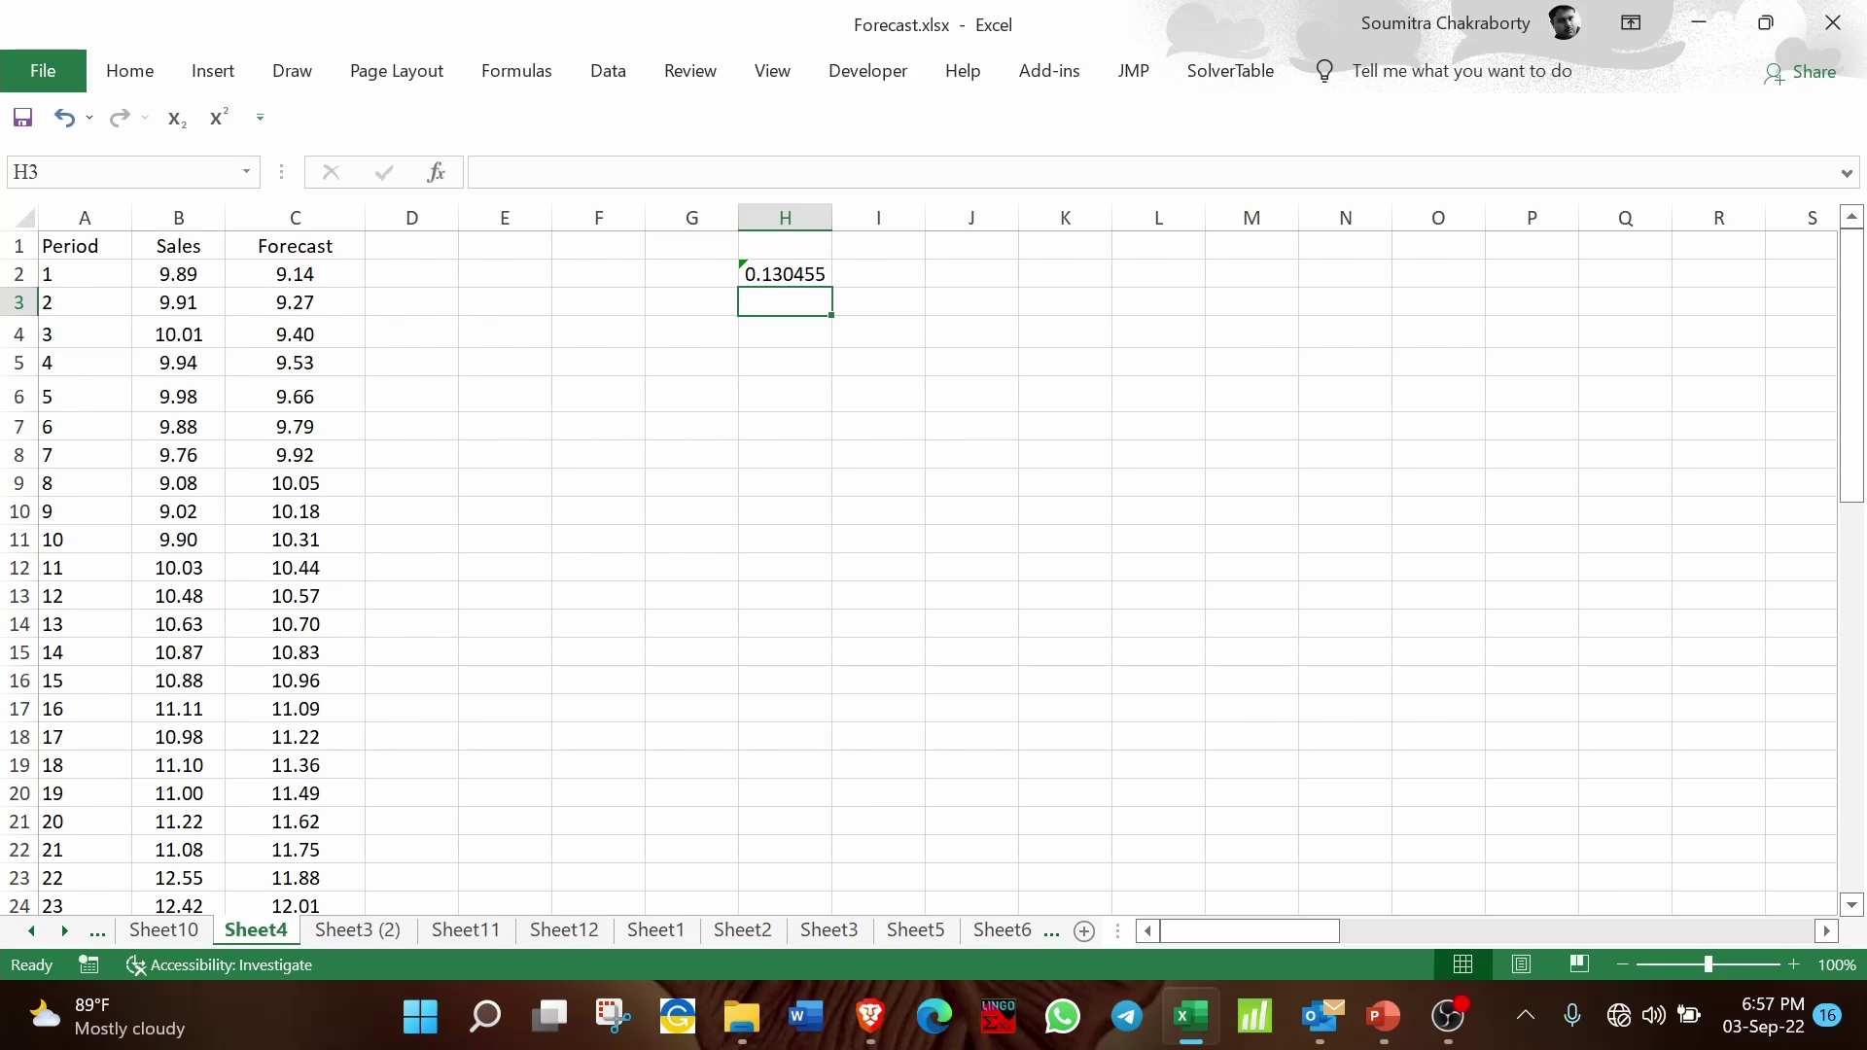
type("=SLOPE(B2:B34,A2:A34)")
left_click_drag(499, 172, 564, 172)
type("inter")
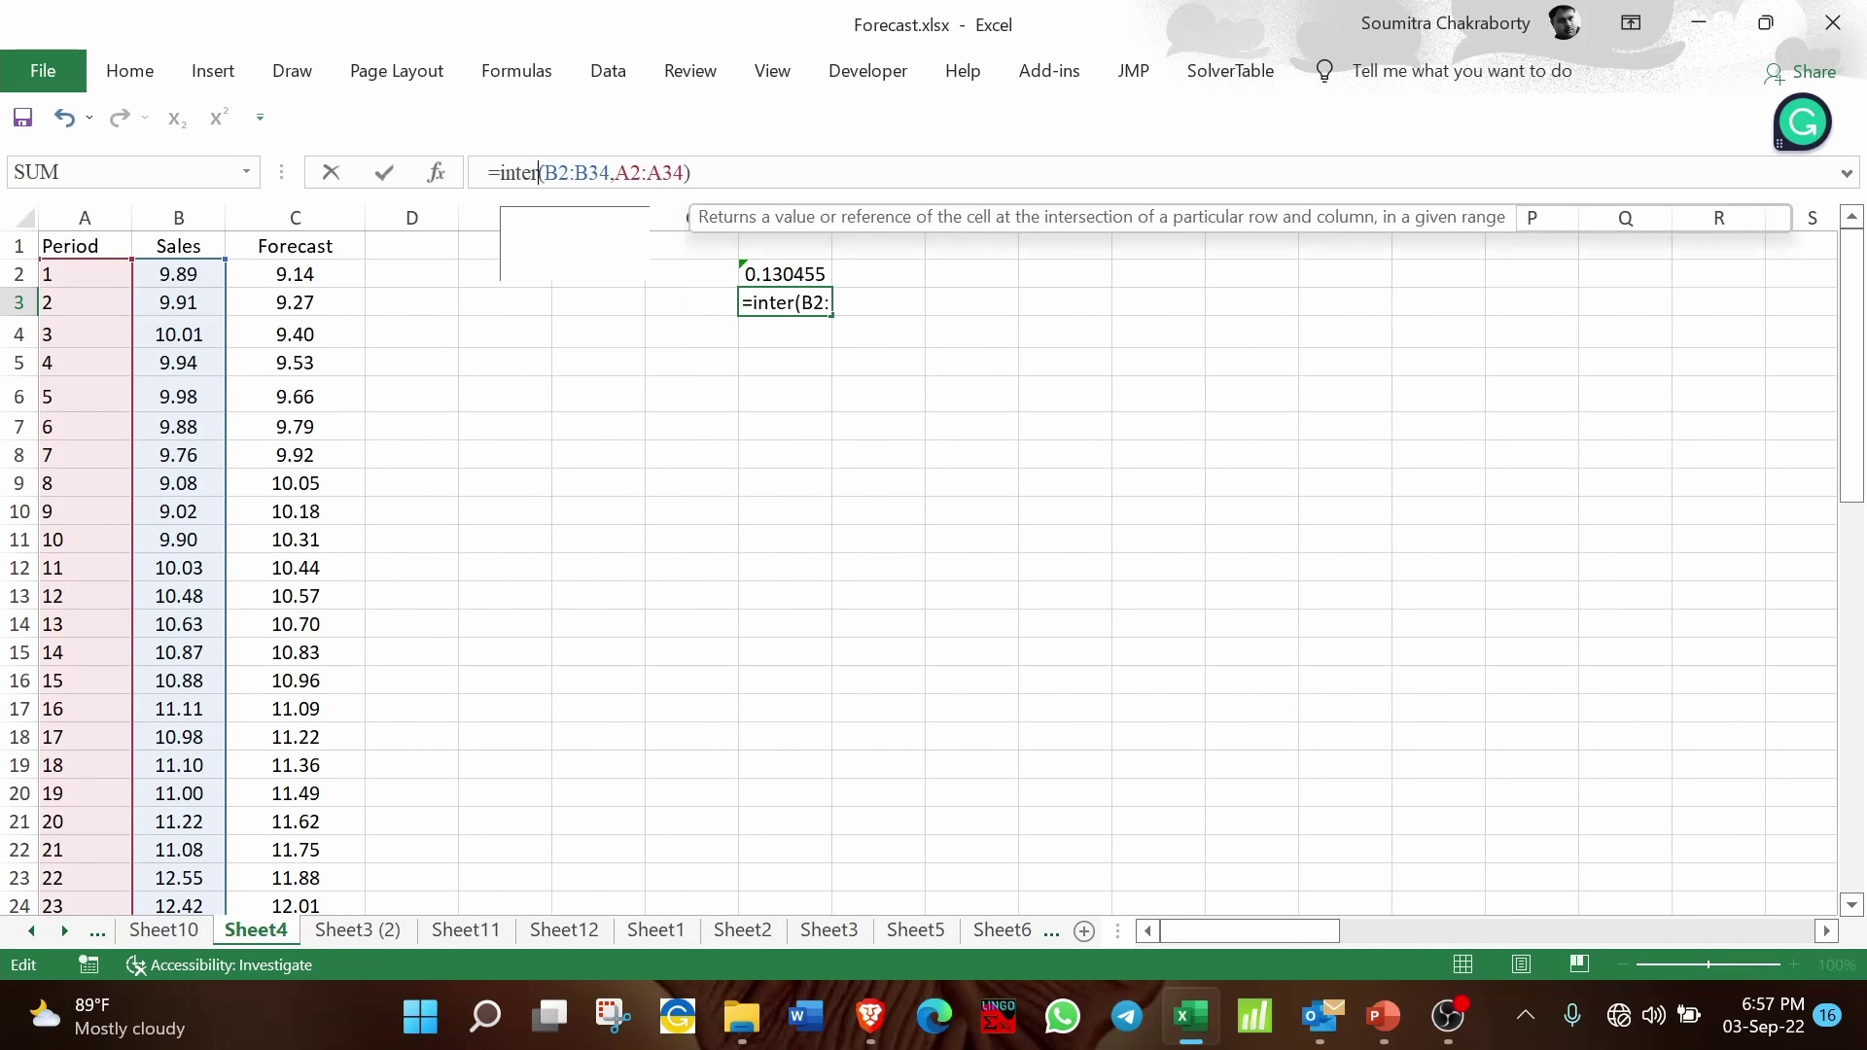
type("c")
key("Tab")
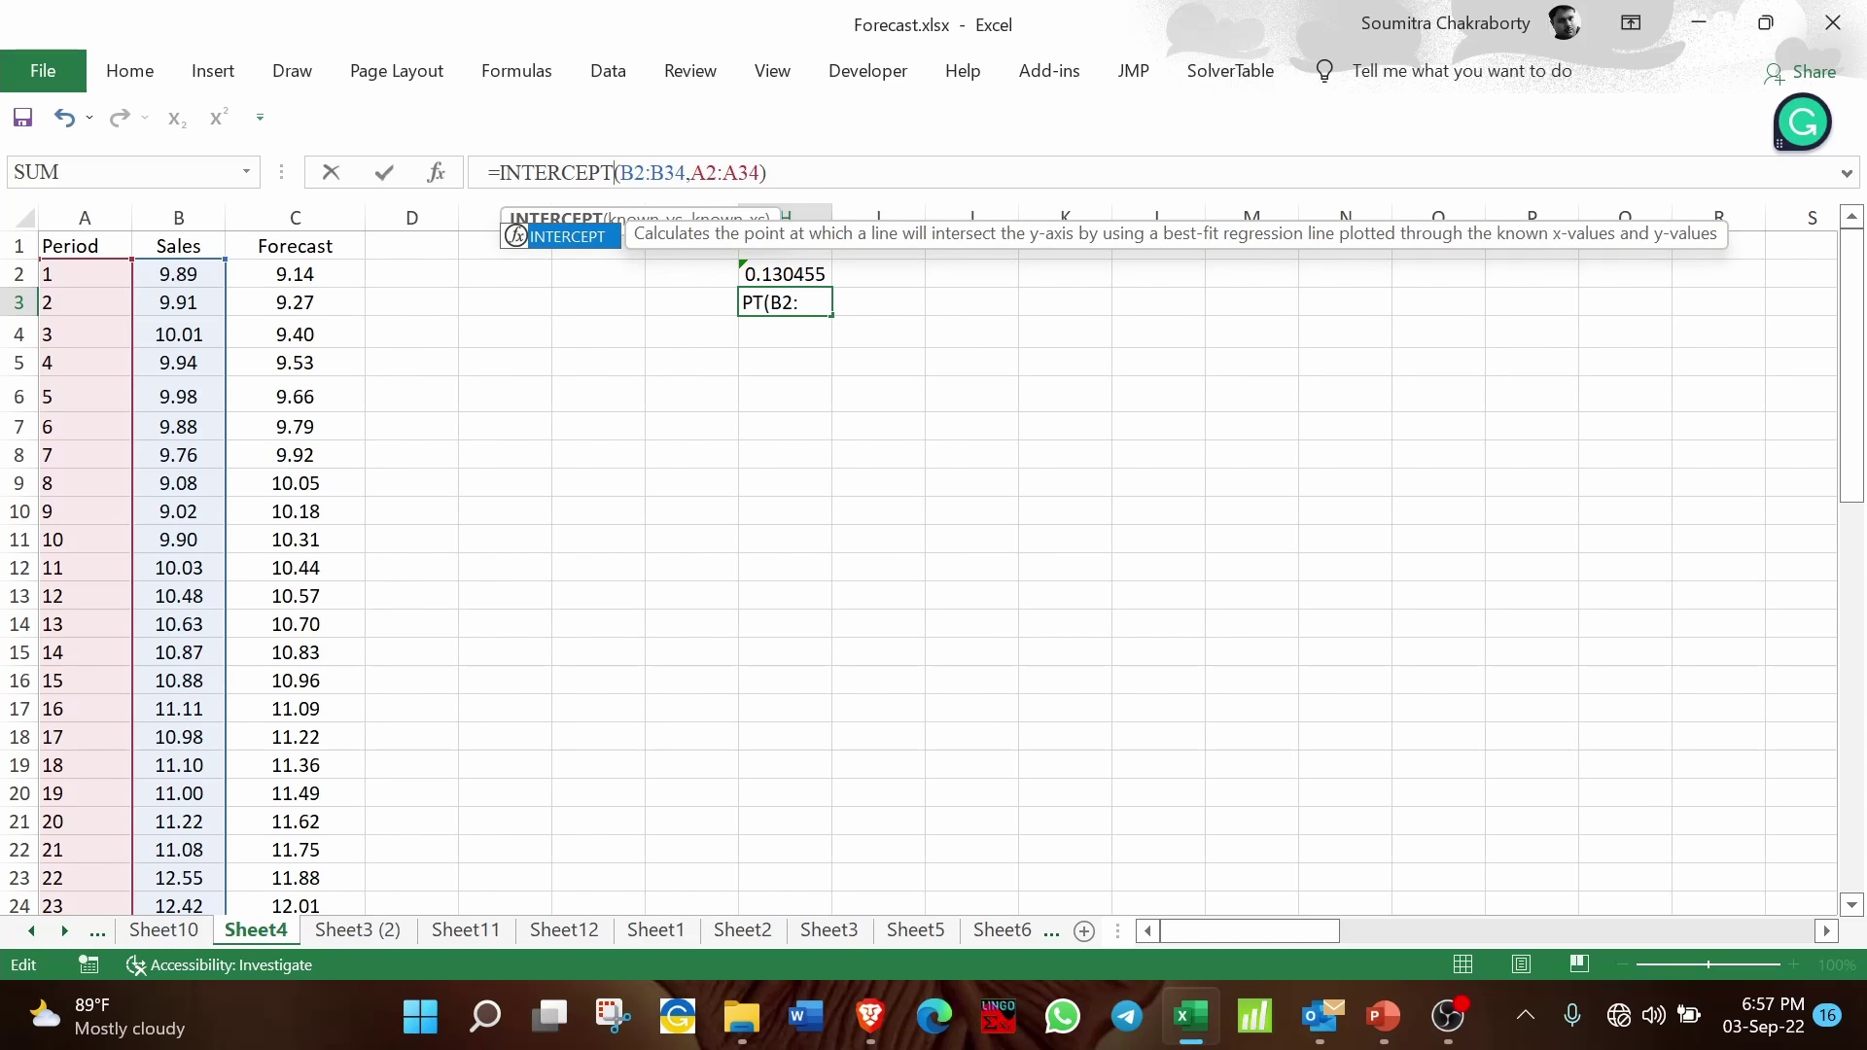
key("Return")
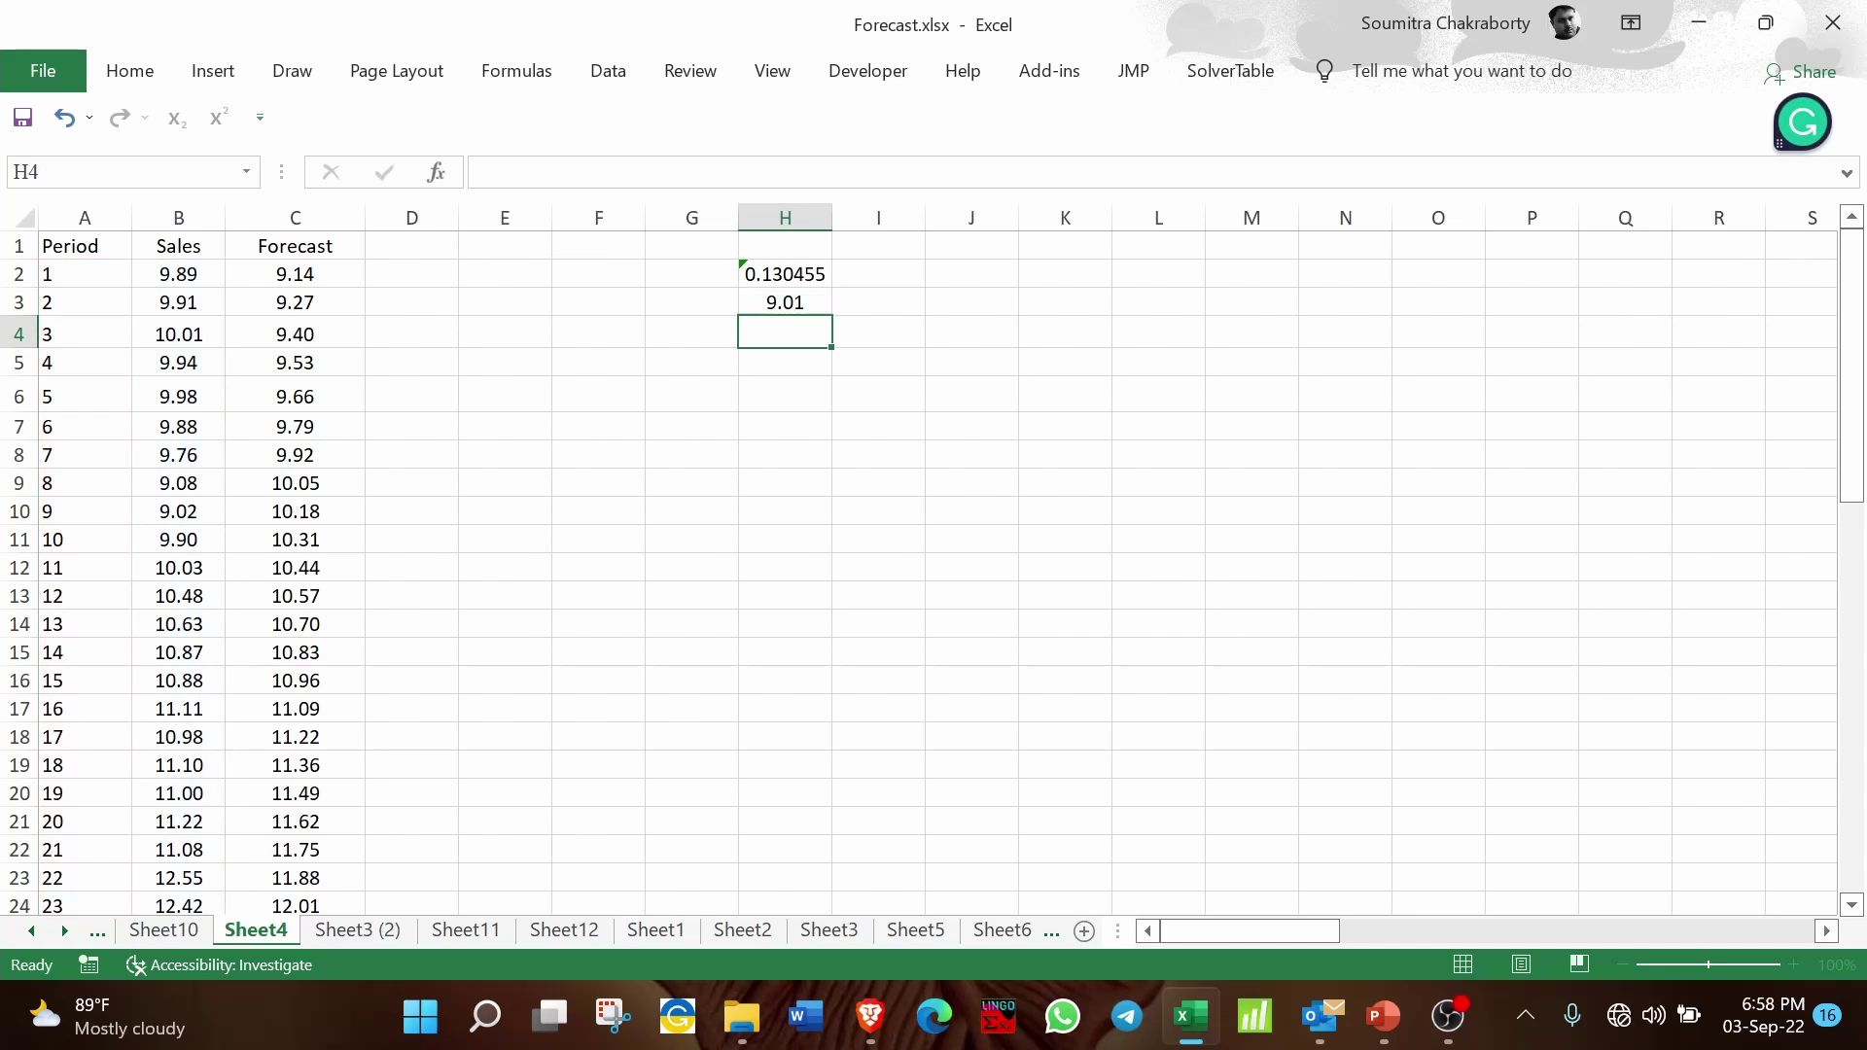
Step: Increase the displayed precision of the slope and intercept in H2:H3 to eight decimal places
left_click(794, 301)
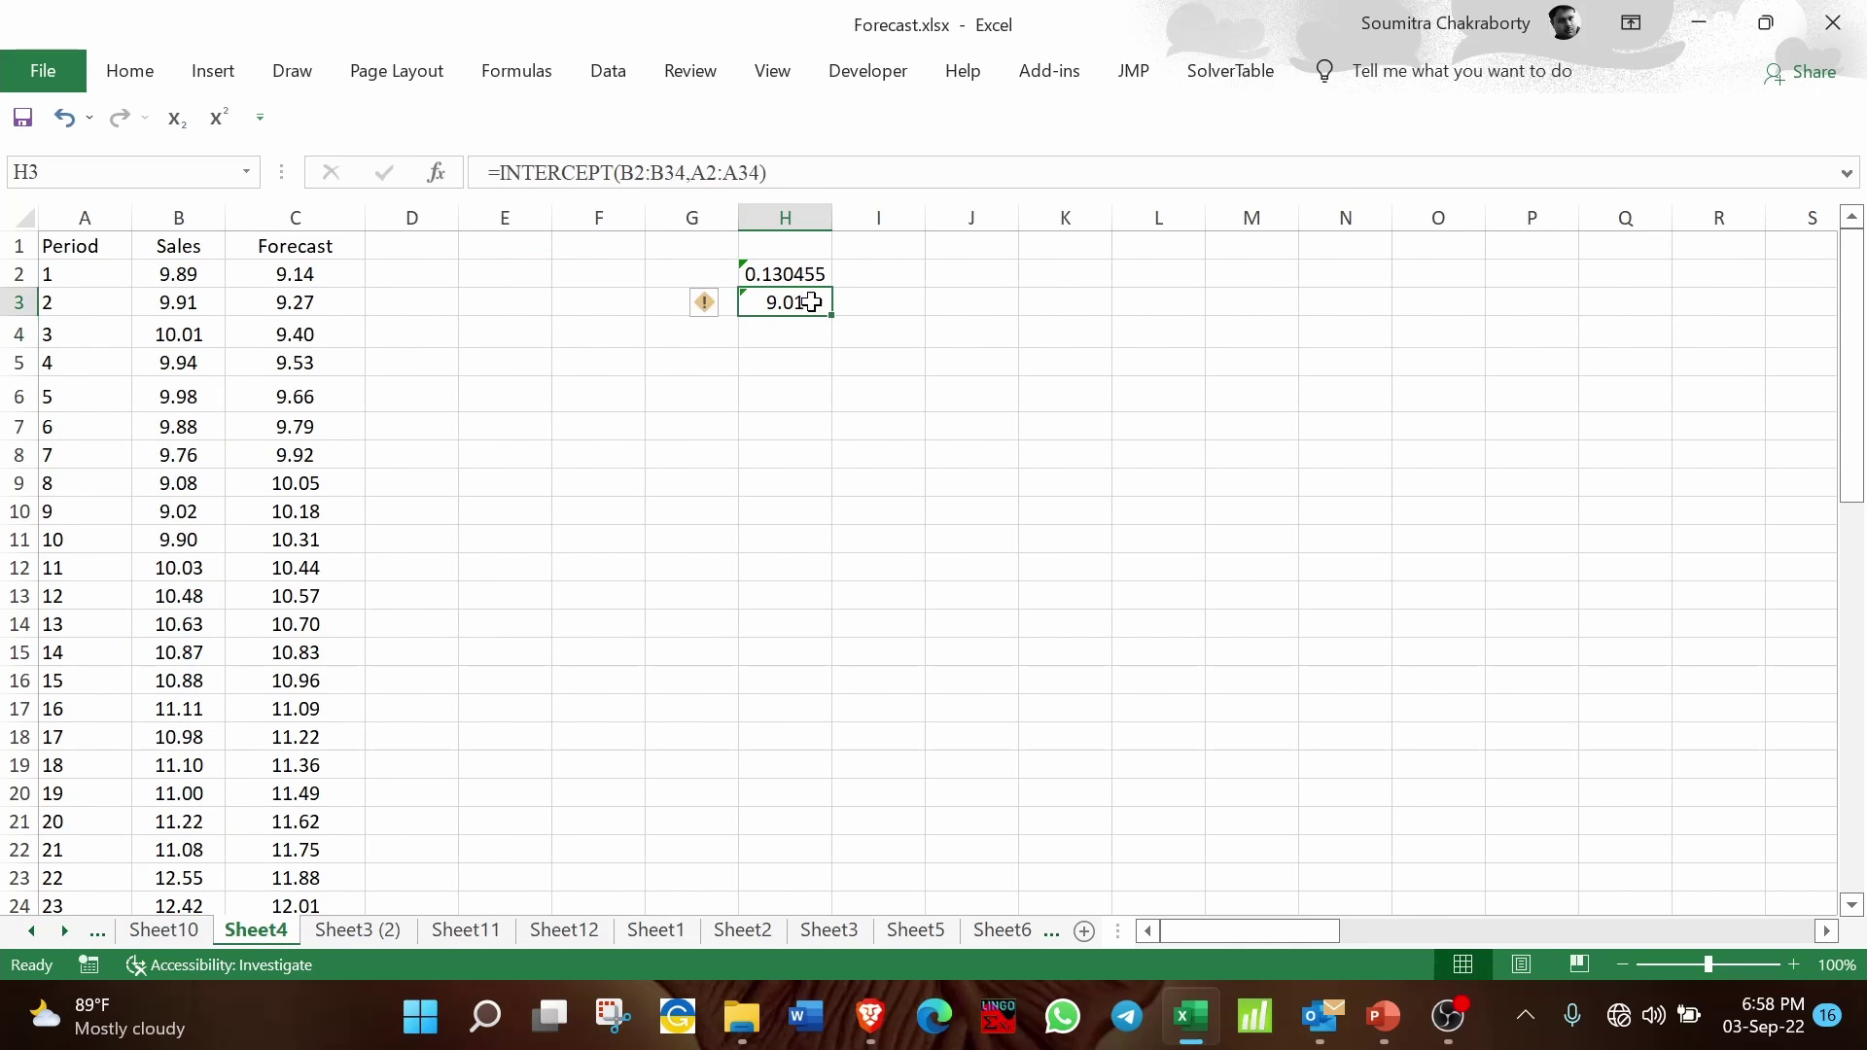
left_click(816, 275)
left_click_drag(816, 275, 807, 303)
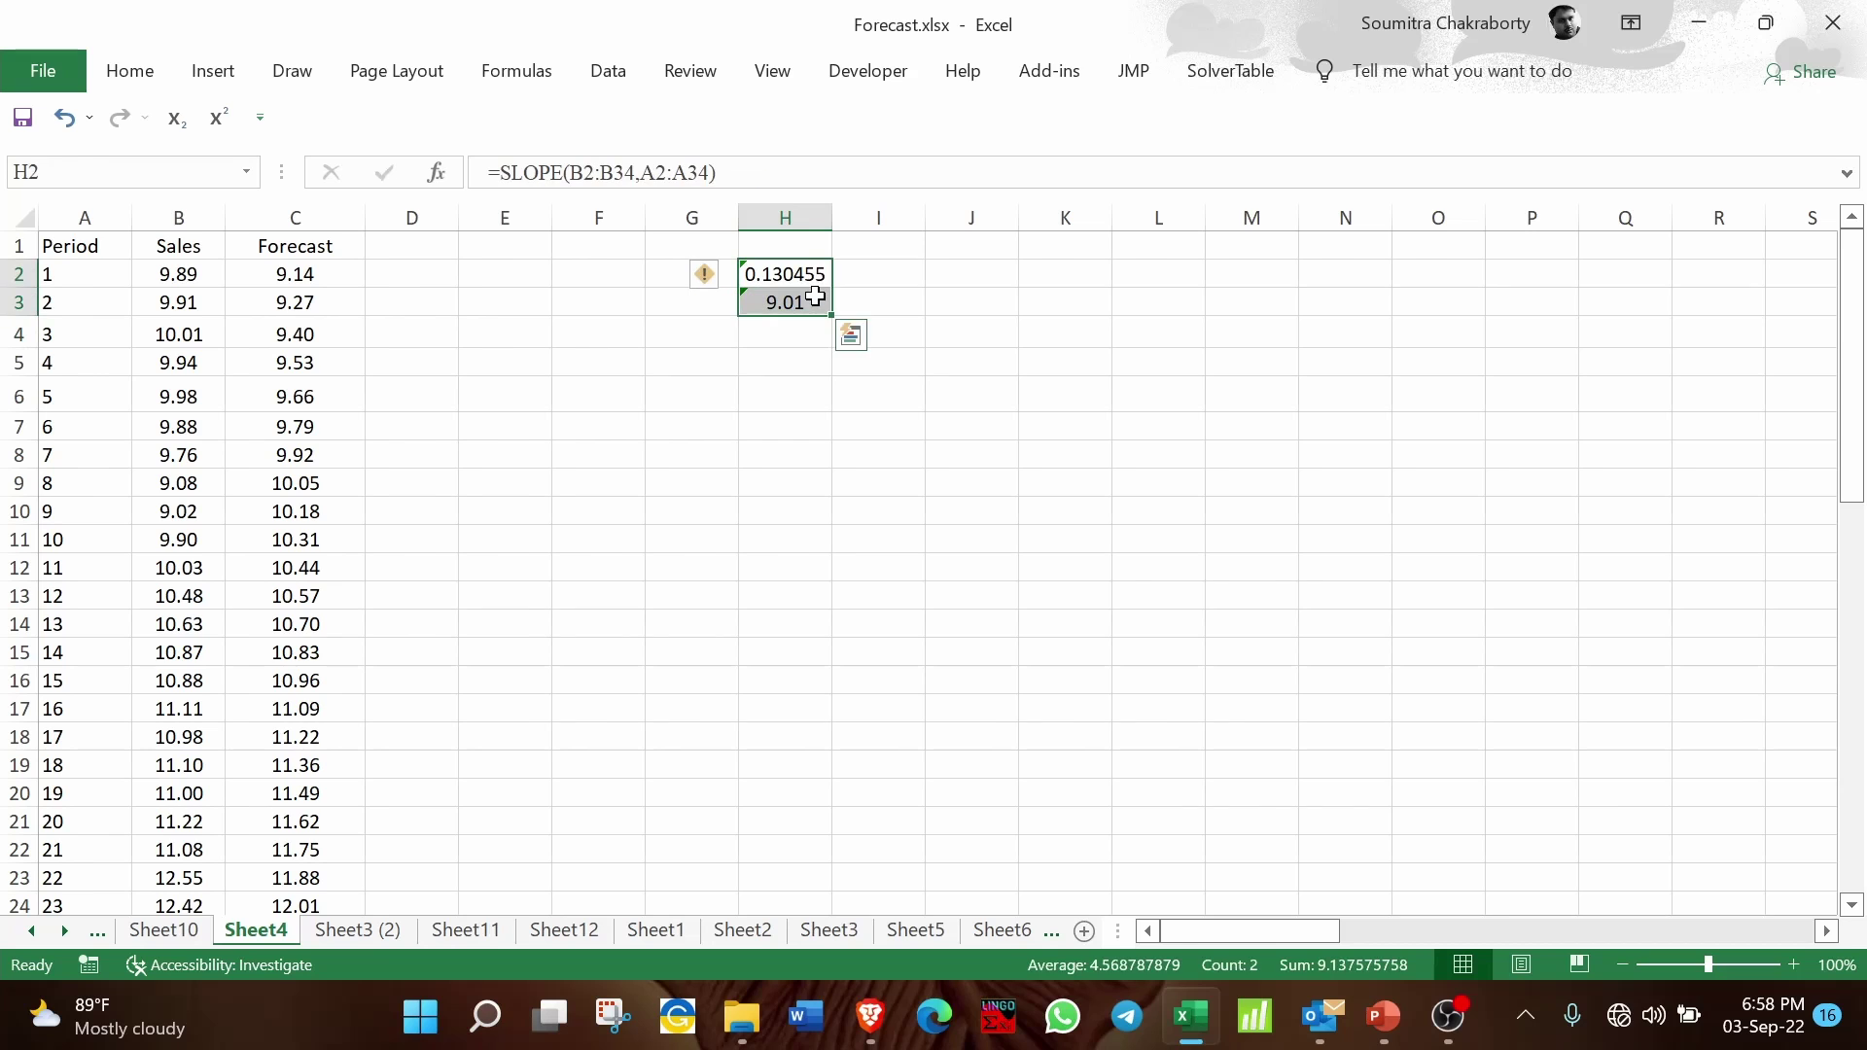
left_click(129, 70)
left_click(1004, 170)
left_click(1003, 170)
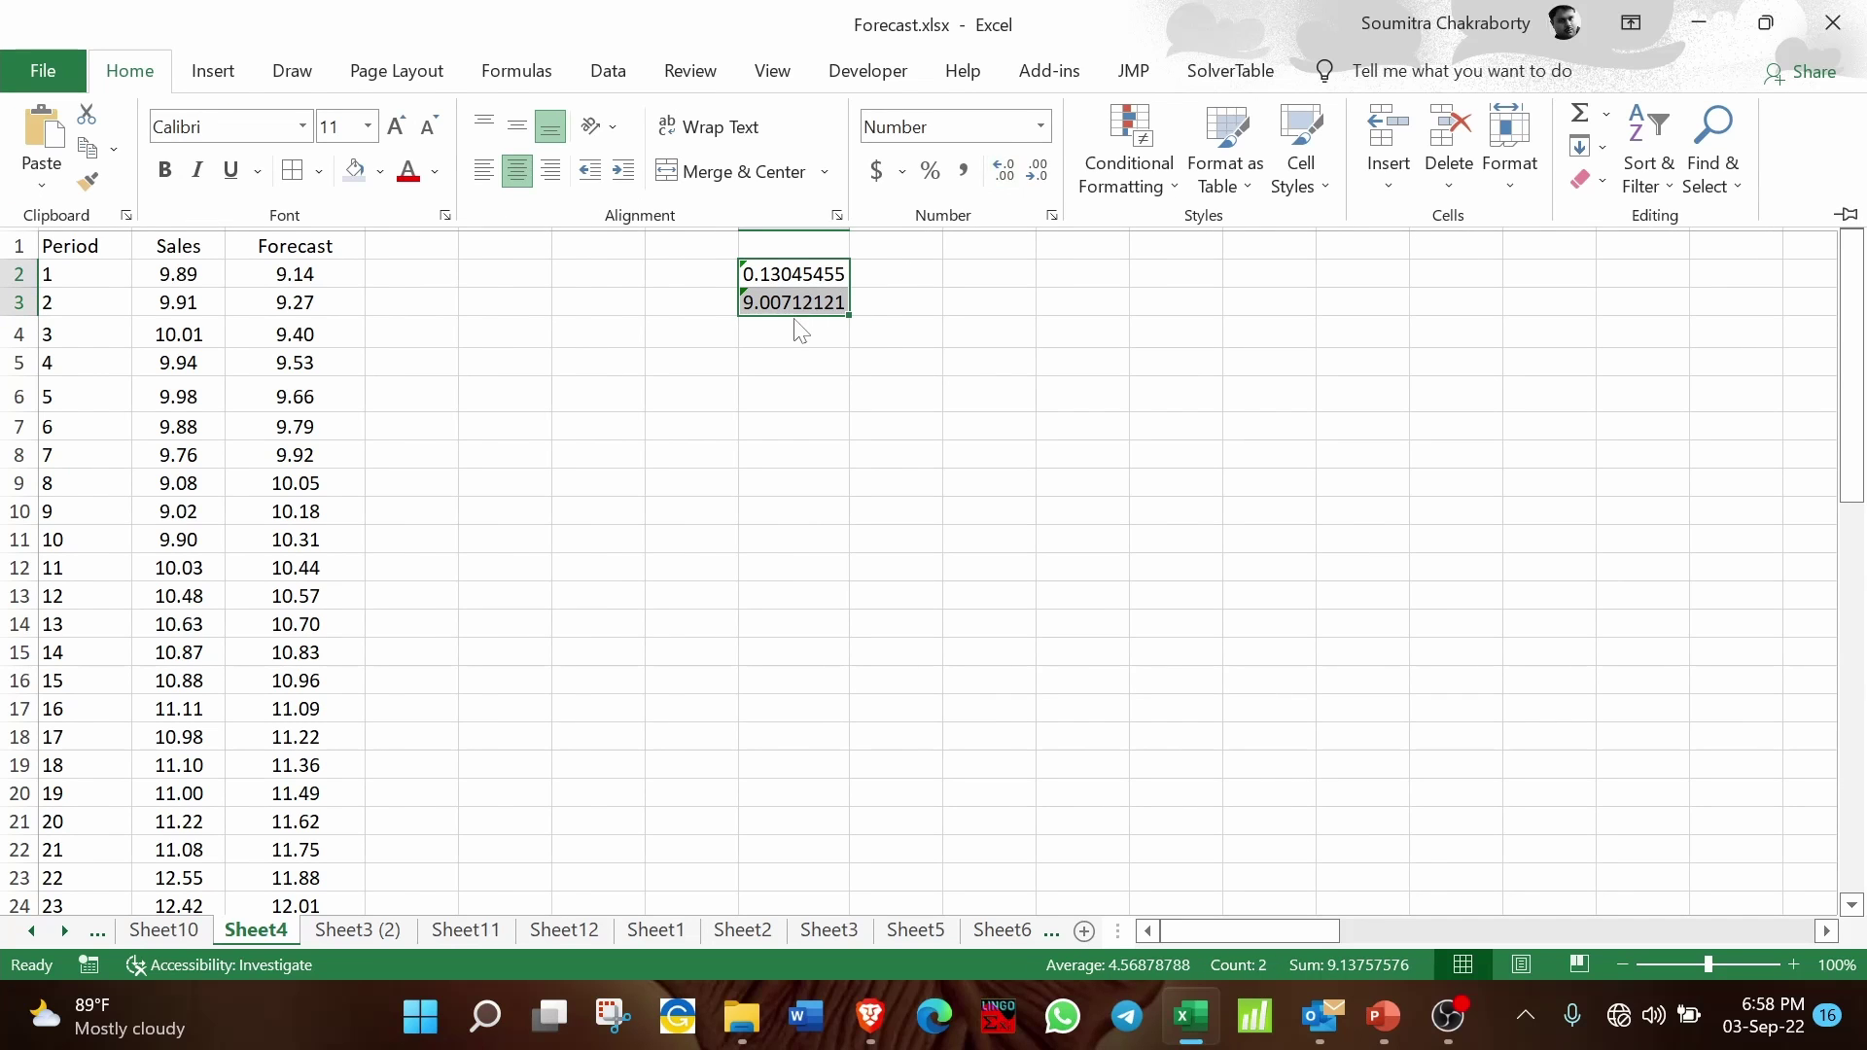
Step: Copy the SLOPE formula text from H2 into H4 and change its function to get =RSQ(B2:B34,A2:A34)
left_click(791, 277)
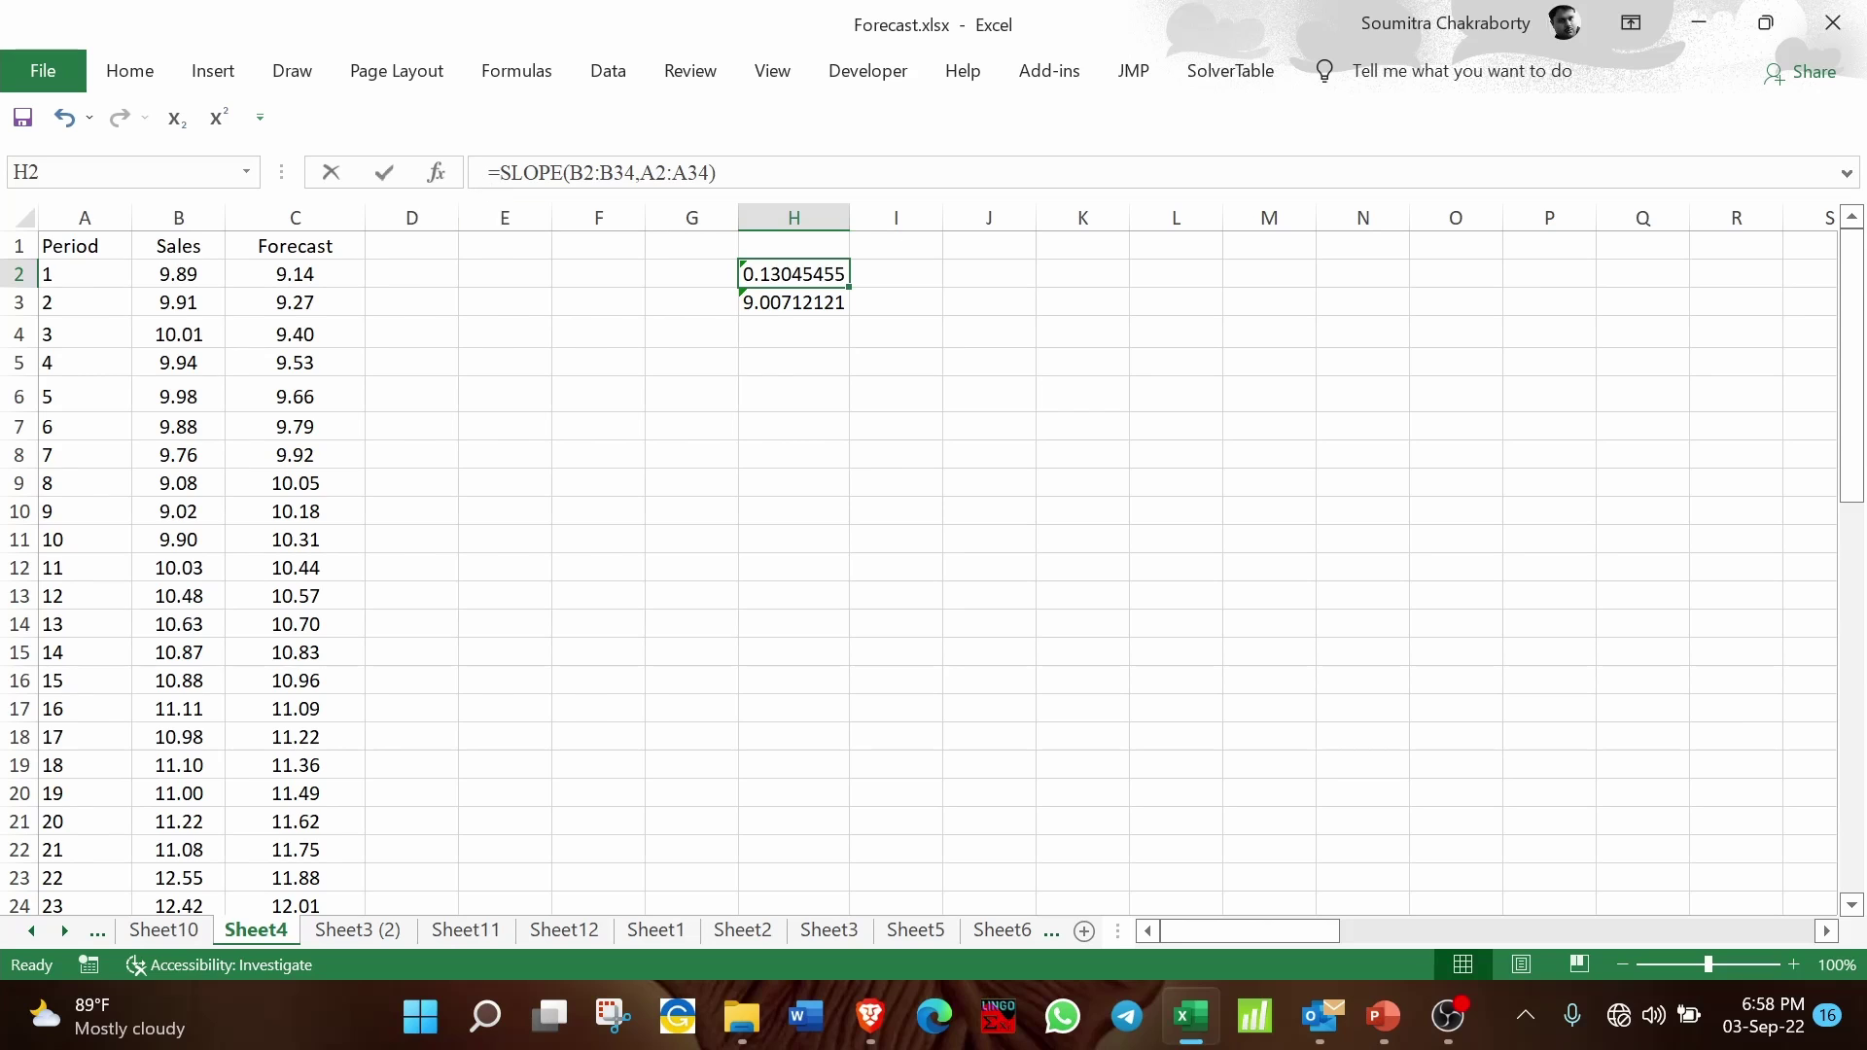
left_click_drag(489, 172, 716, 172)
key("ctrl+c")
key("Return")
key("Down")
key("Down")
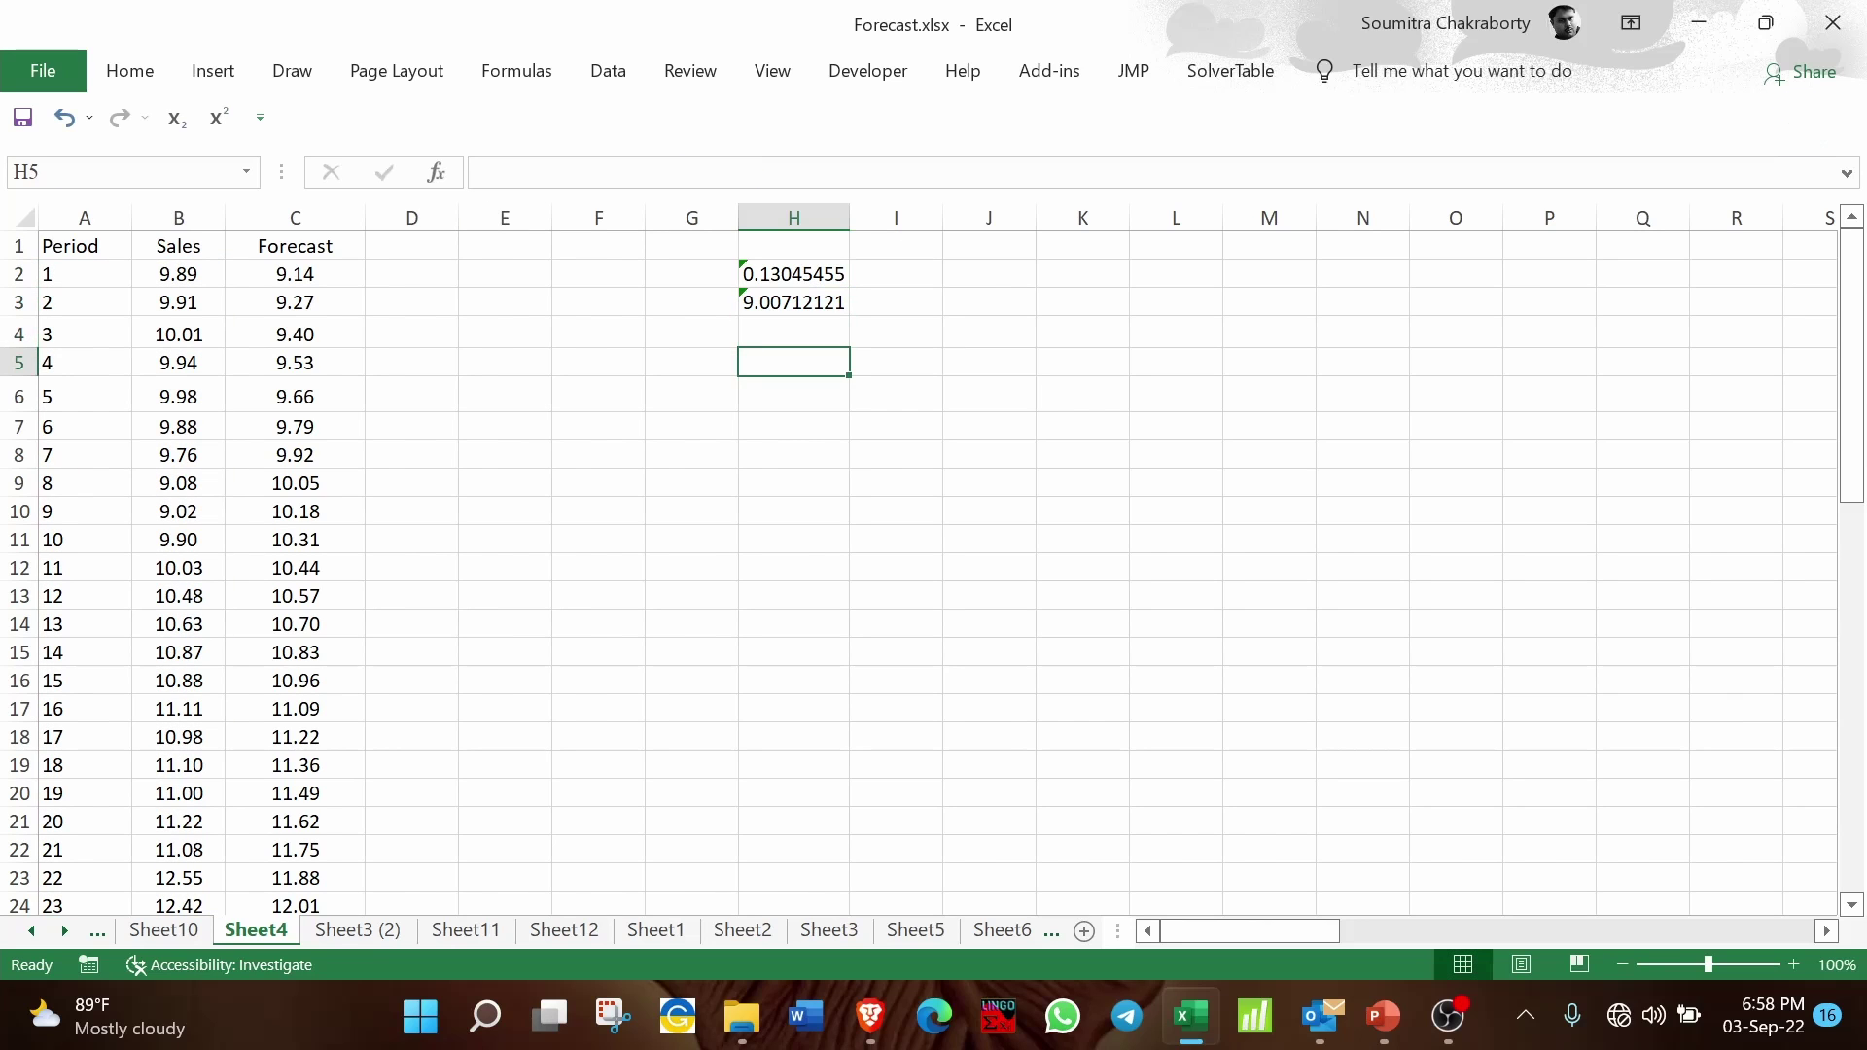
key("Up")
key("ctrl+v")
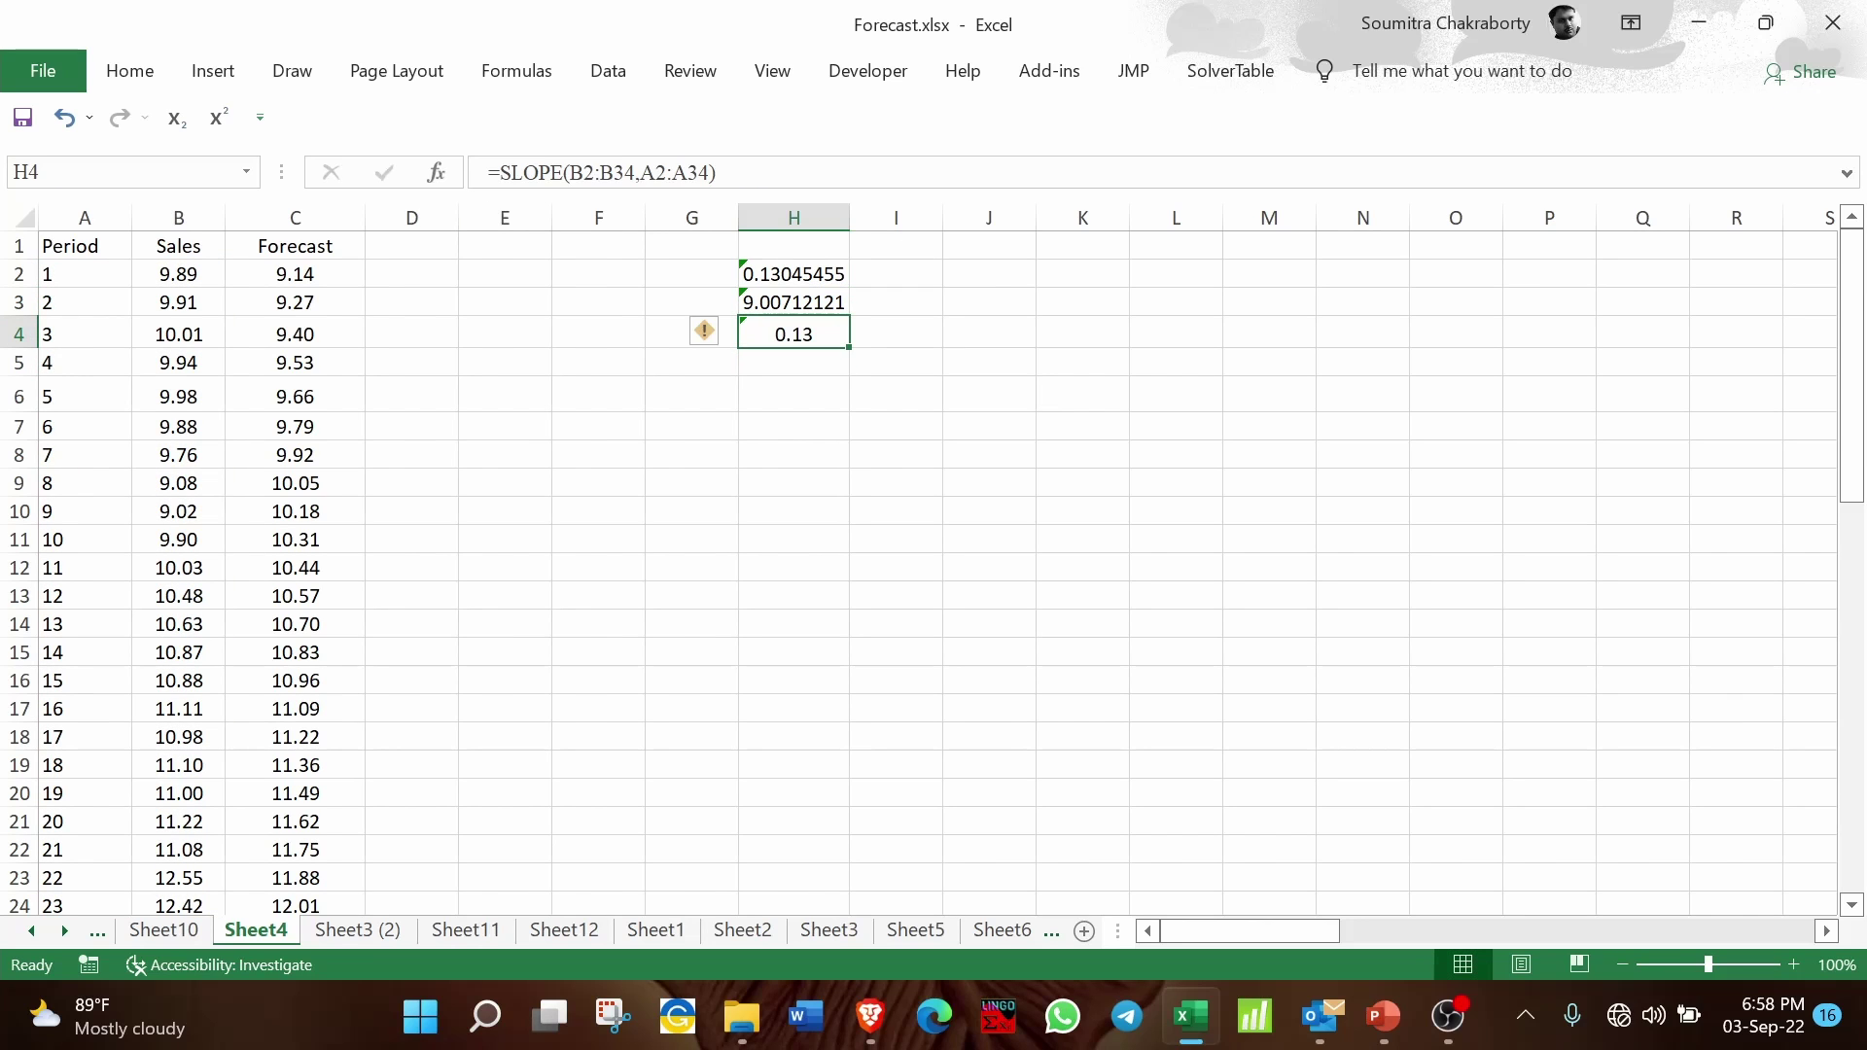
left_click_drag(500, 172, 524, 172)
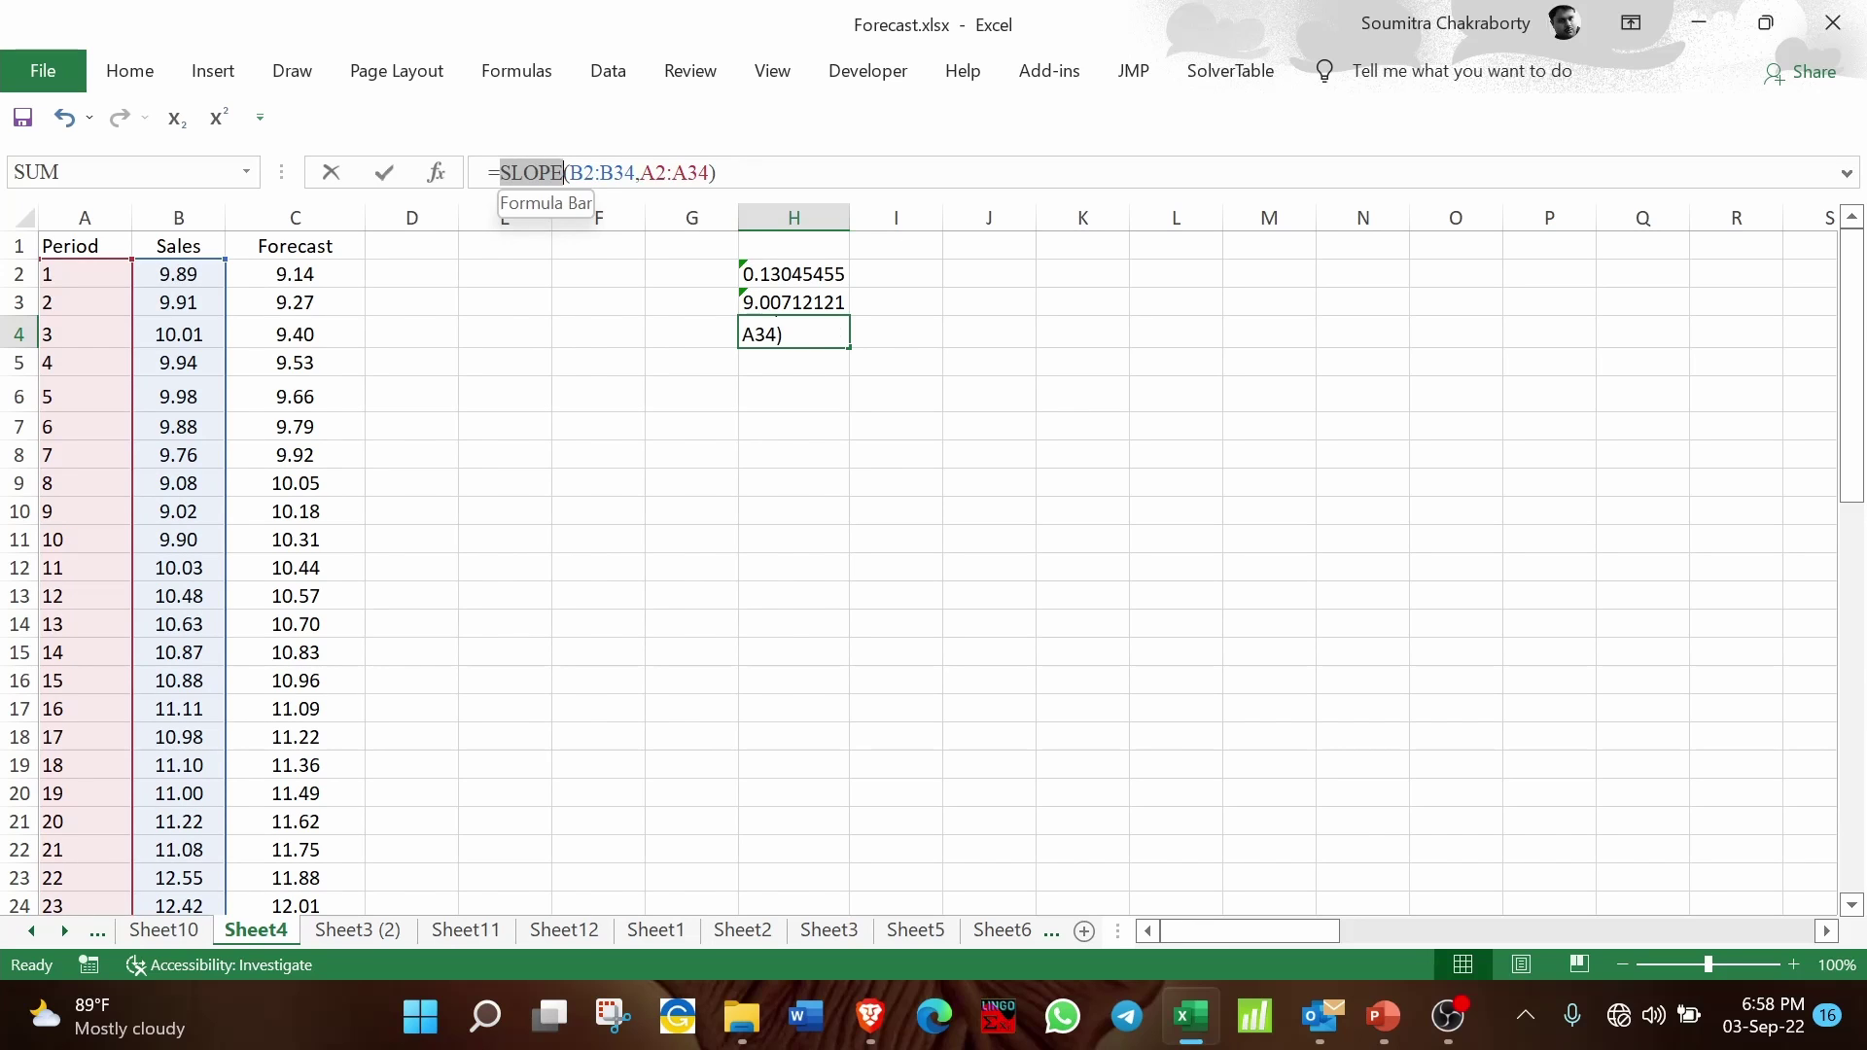
type("R")
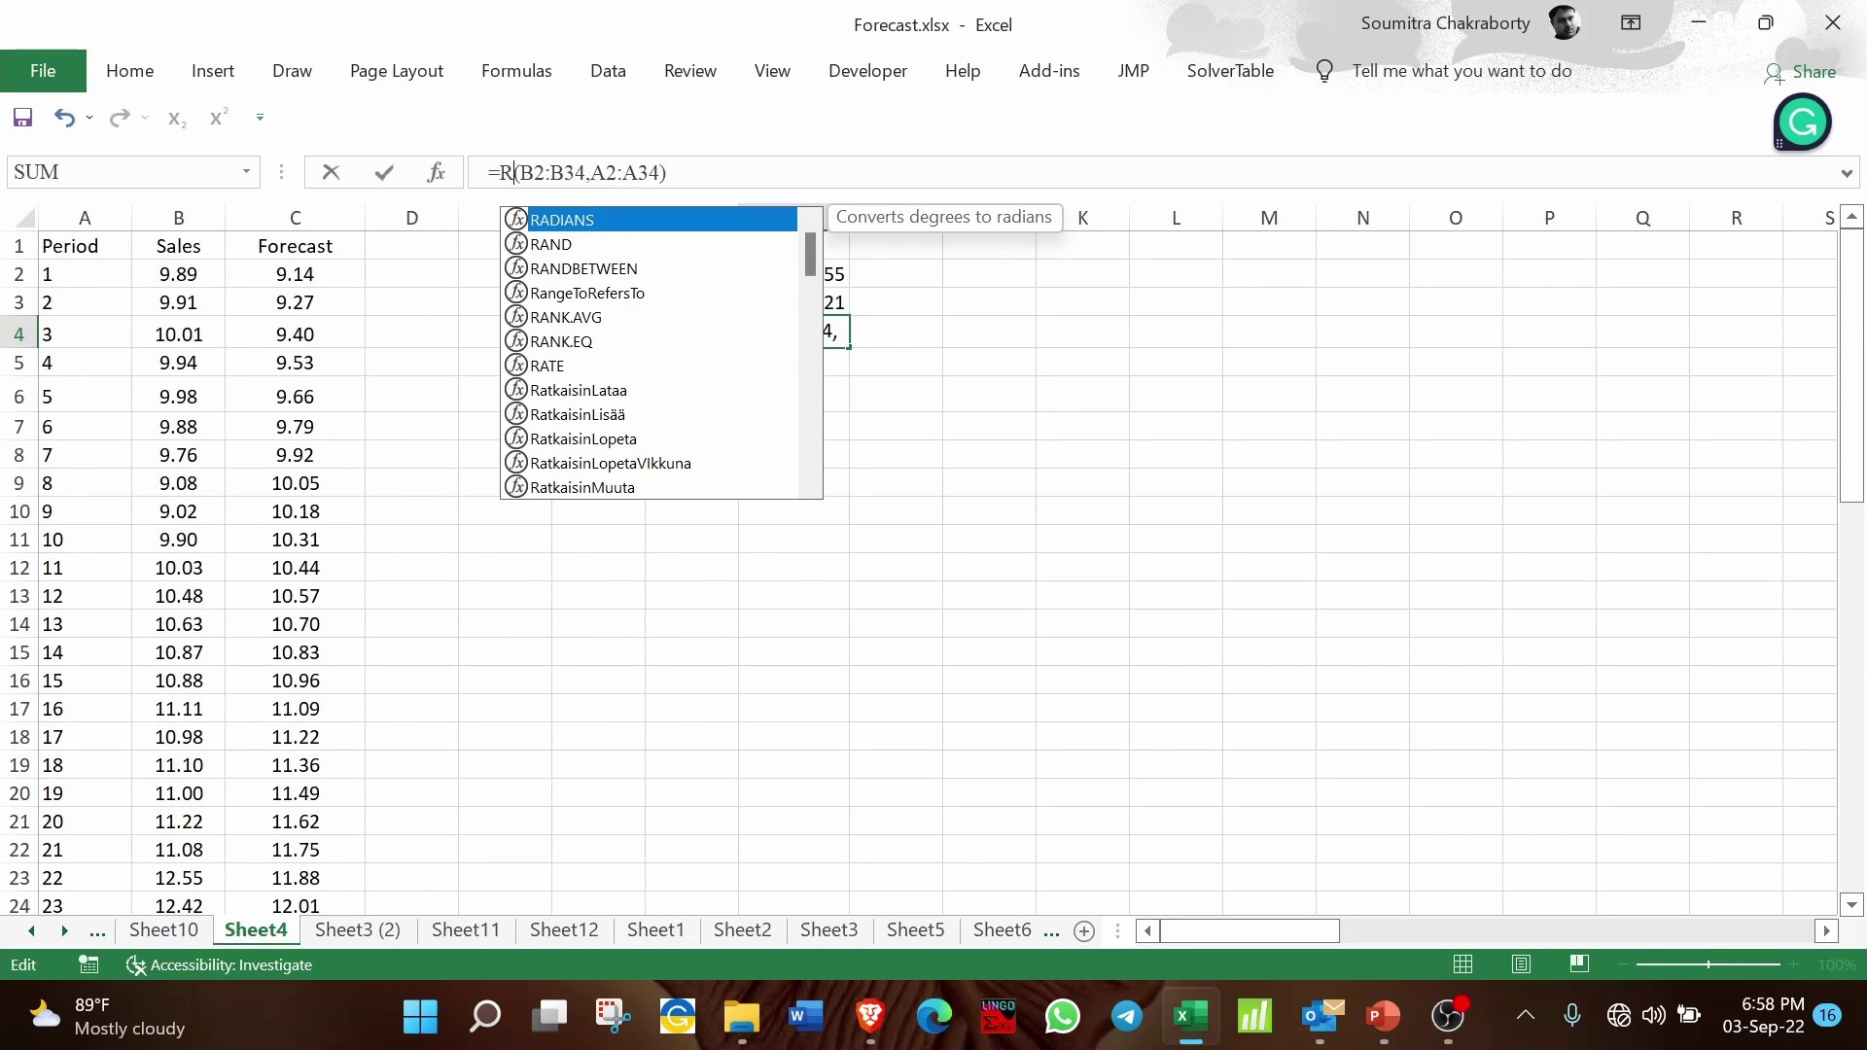
type("SQ")
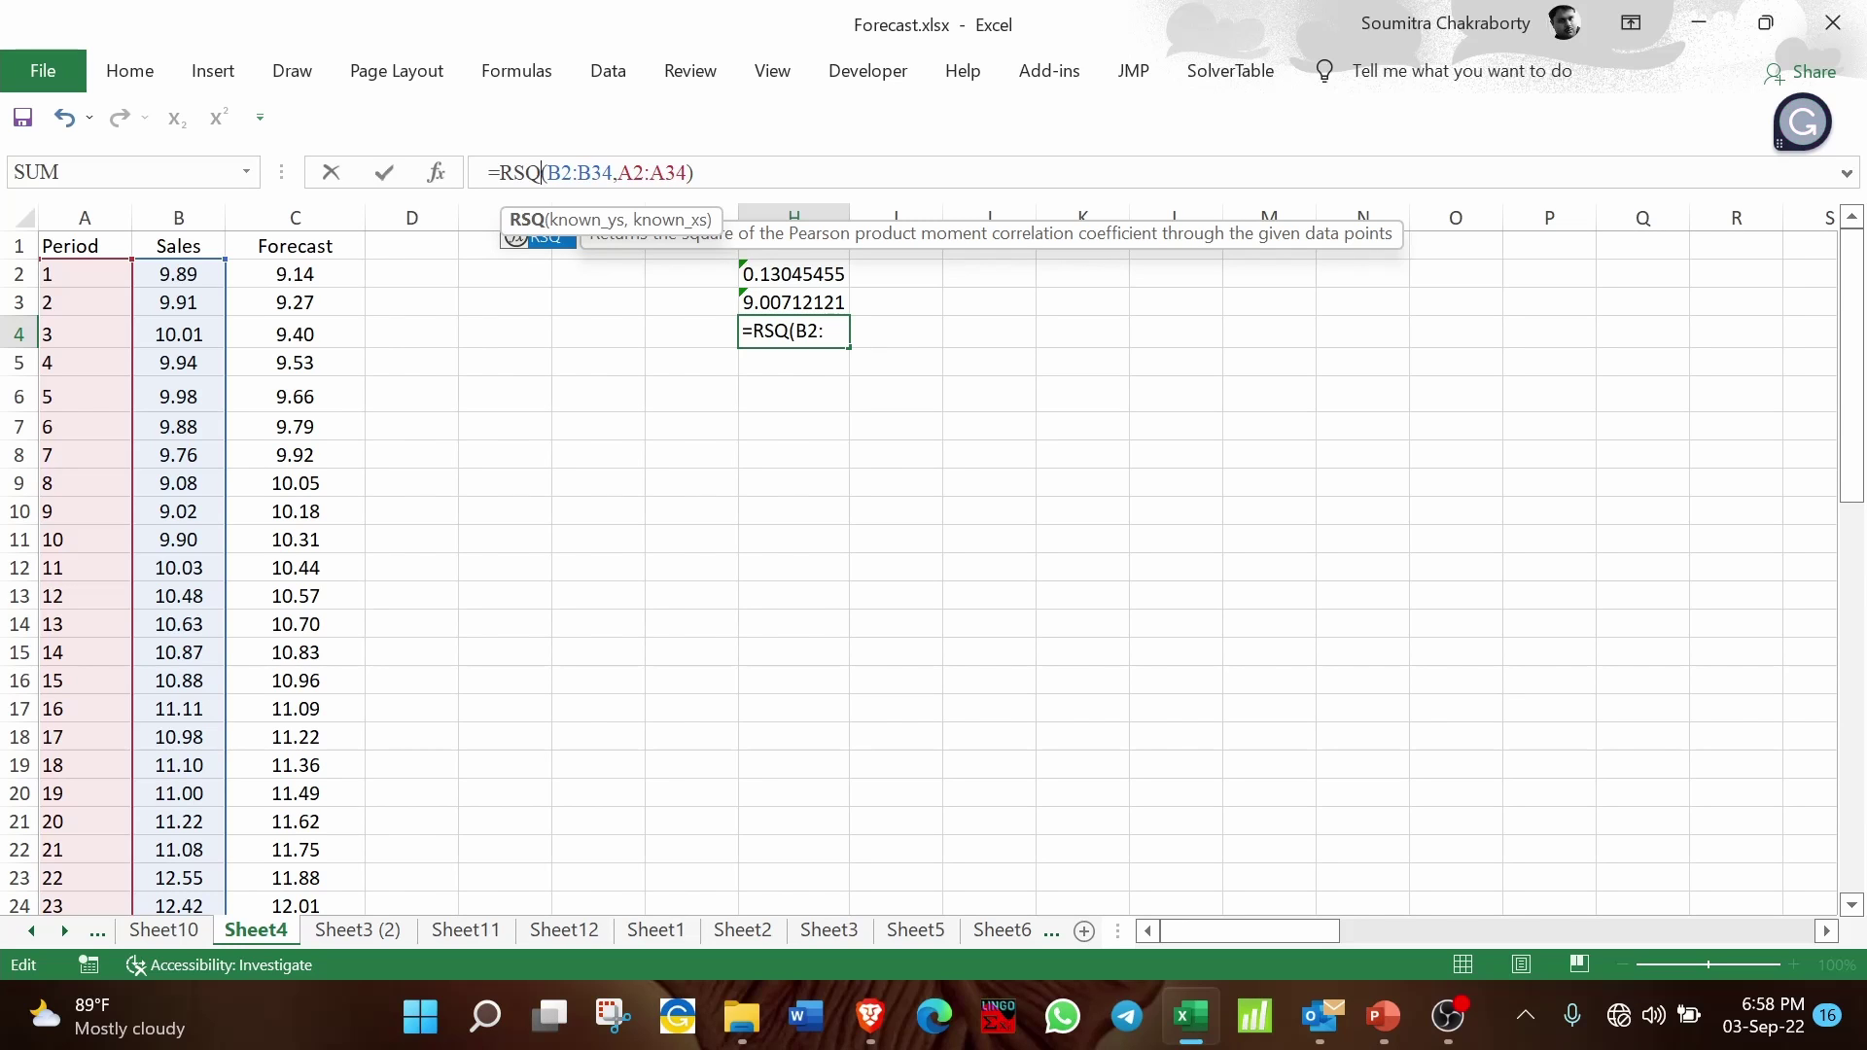
key("Return")
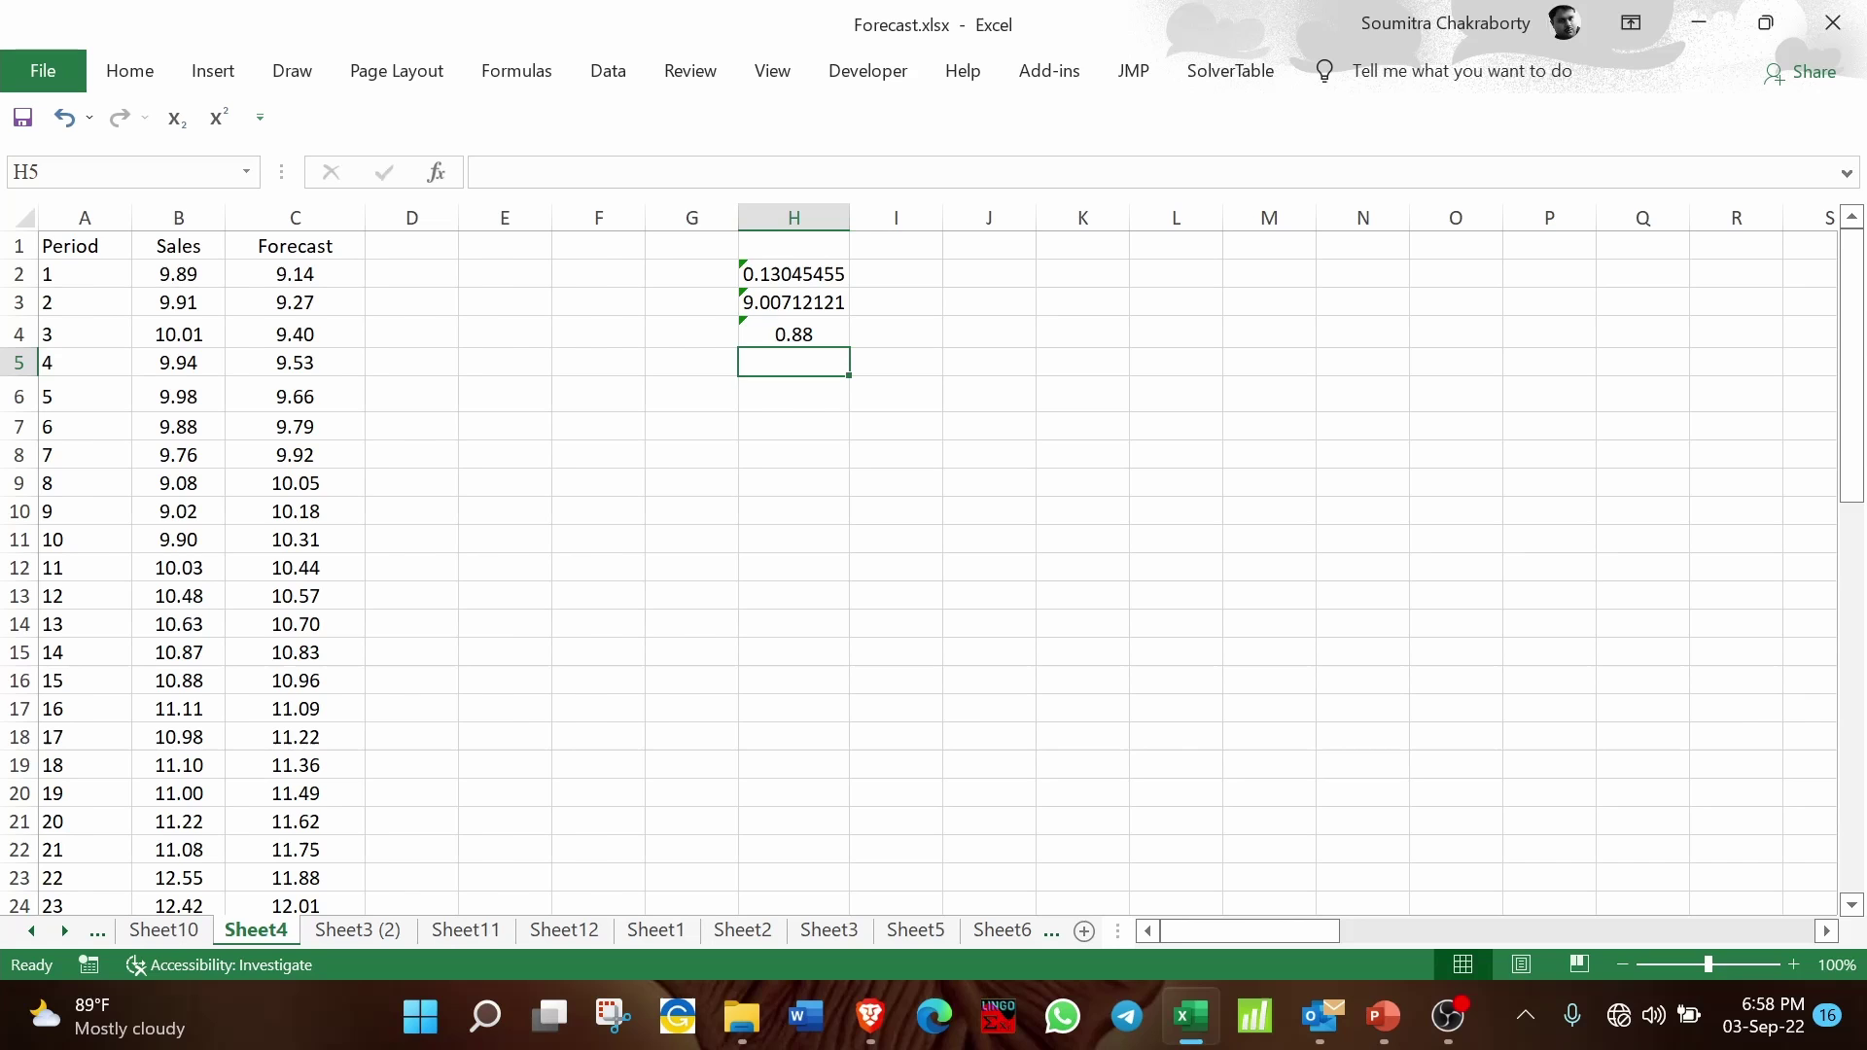
Step: Increase the displayed precision of the RSQ result in H4 to five decimal places
left_click(789, 333)
left_click(129, 70)
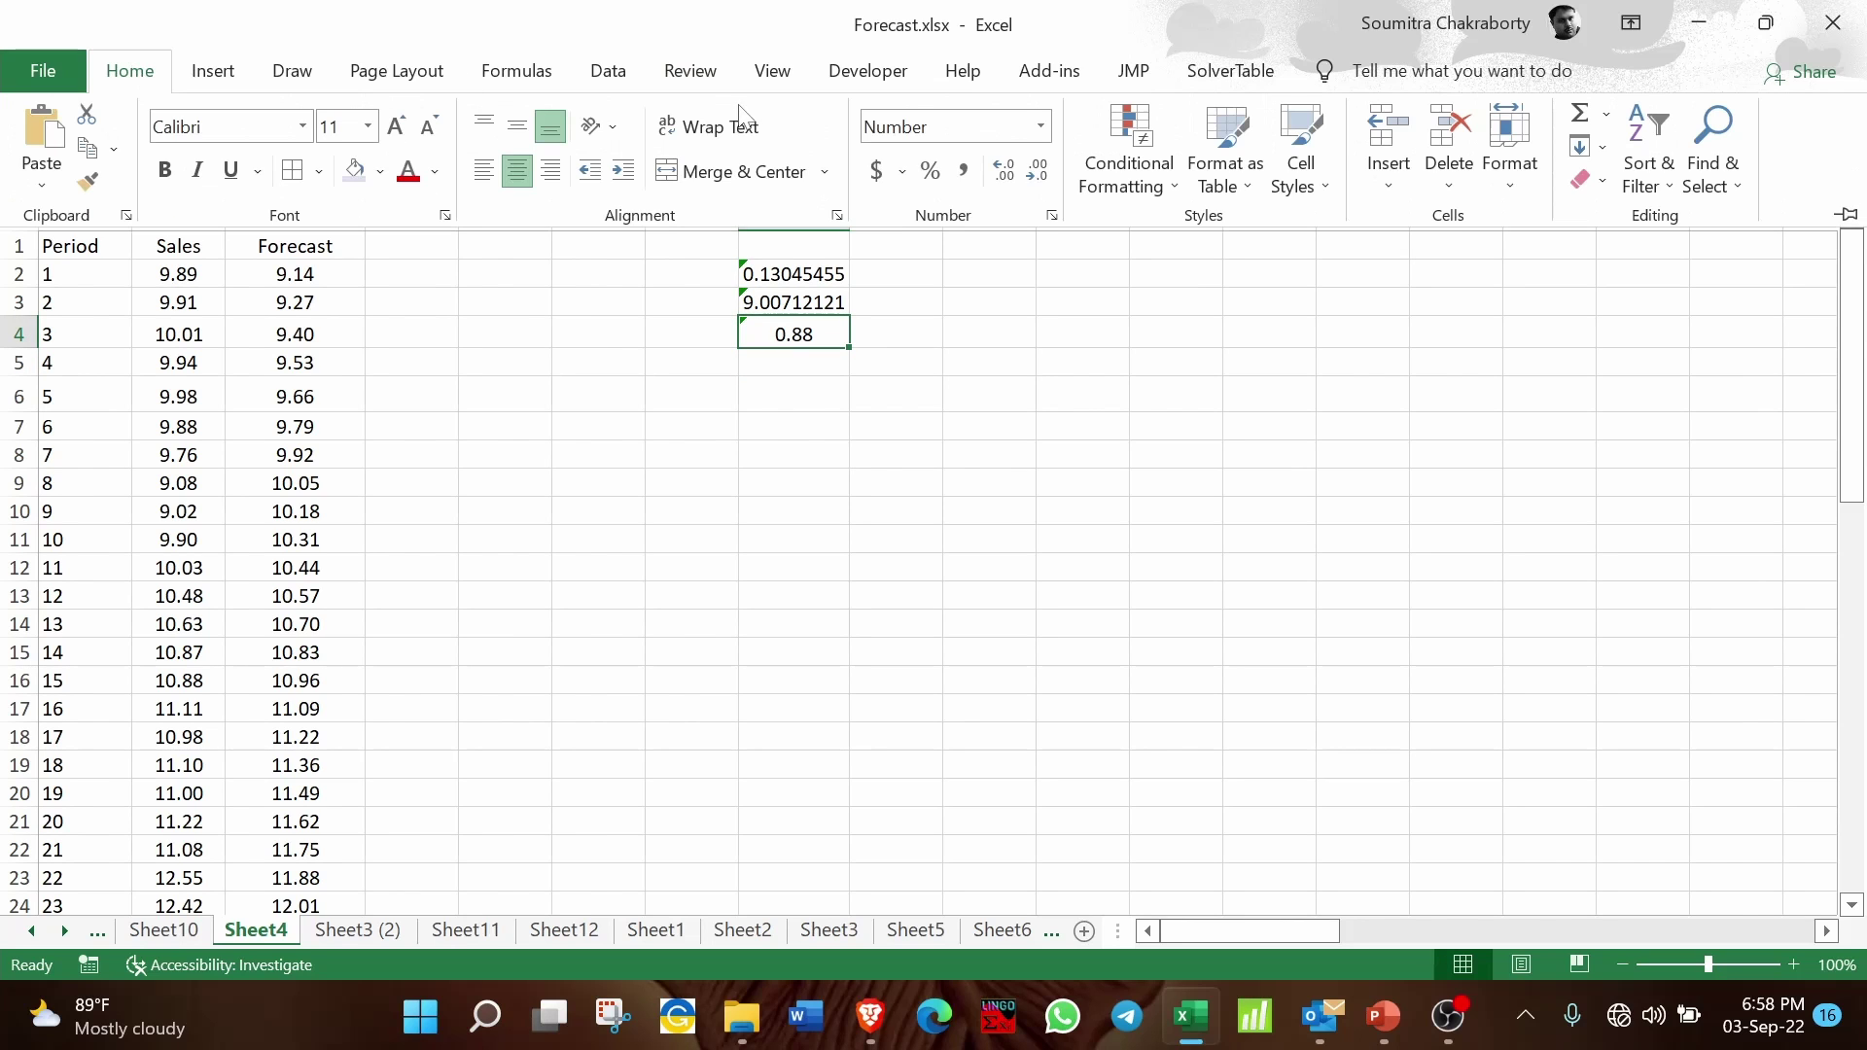
left_click(1003, 172)
left_click(1003, 172)
left_click(1004, 172)
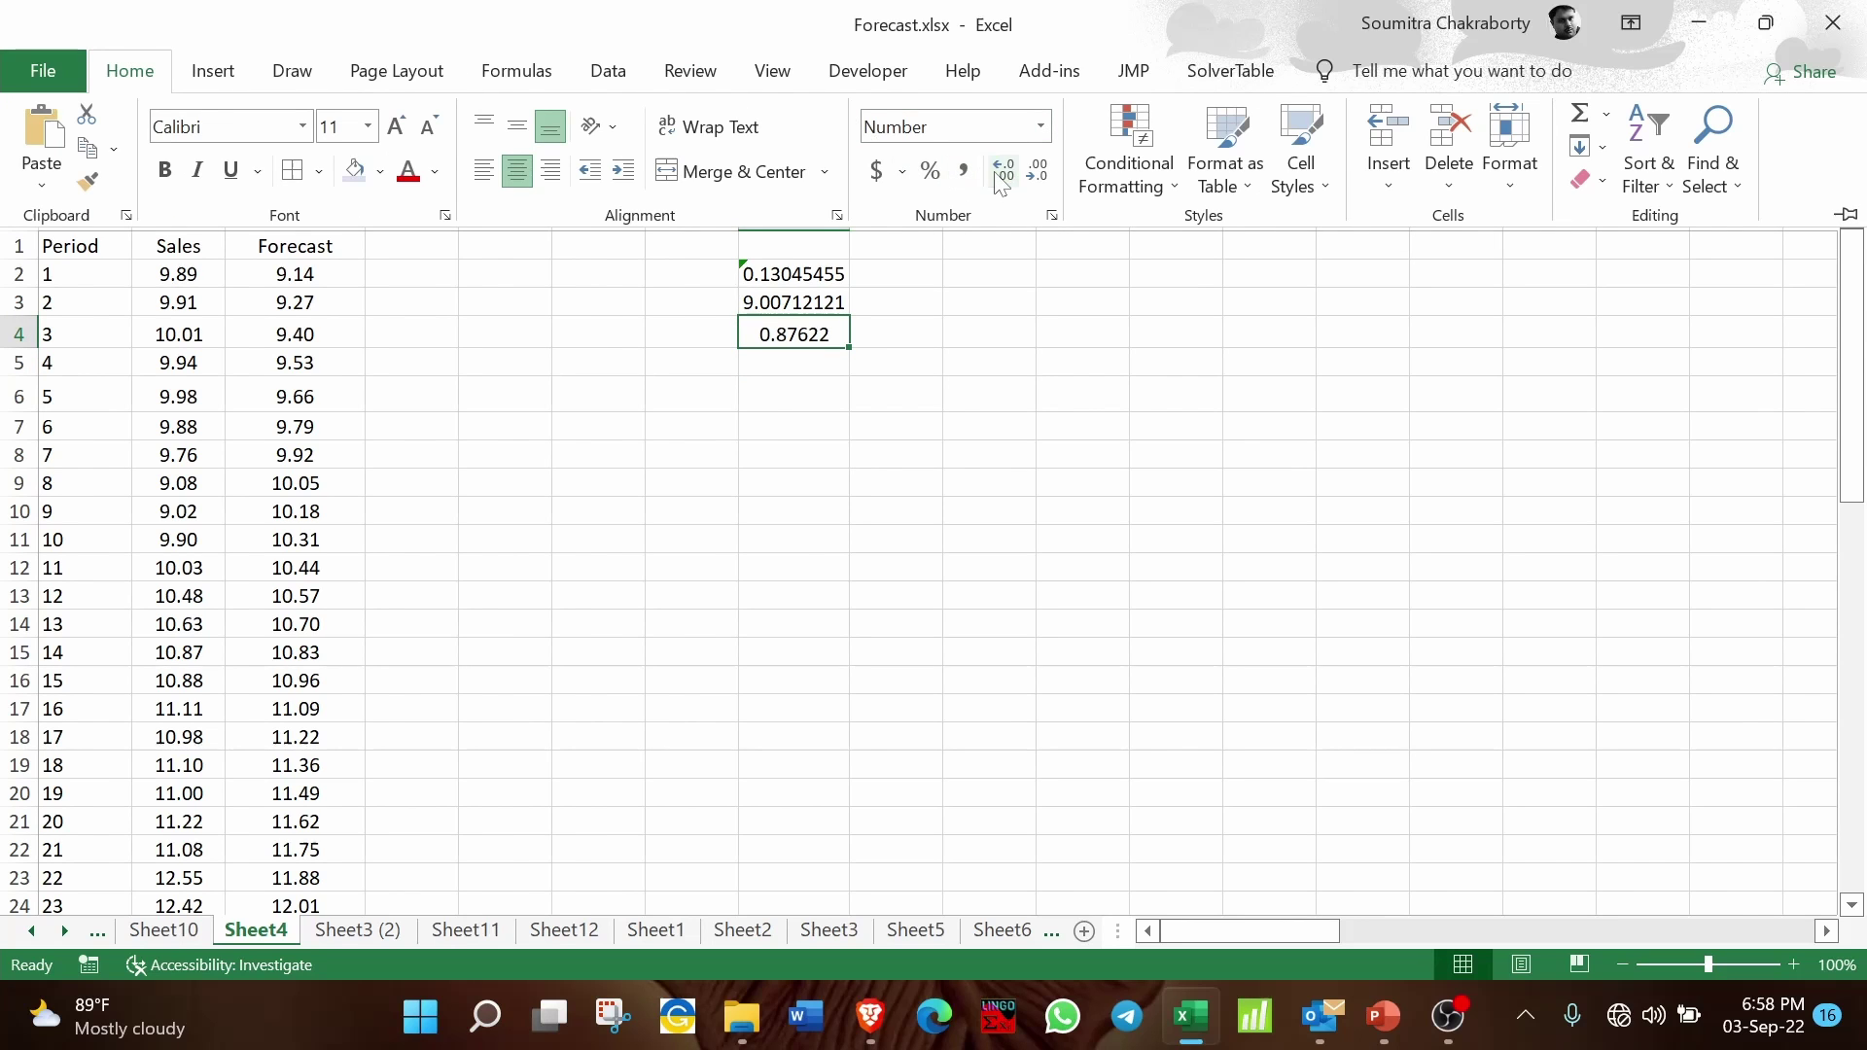
left_click(951, 393)
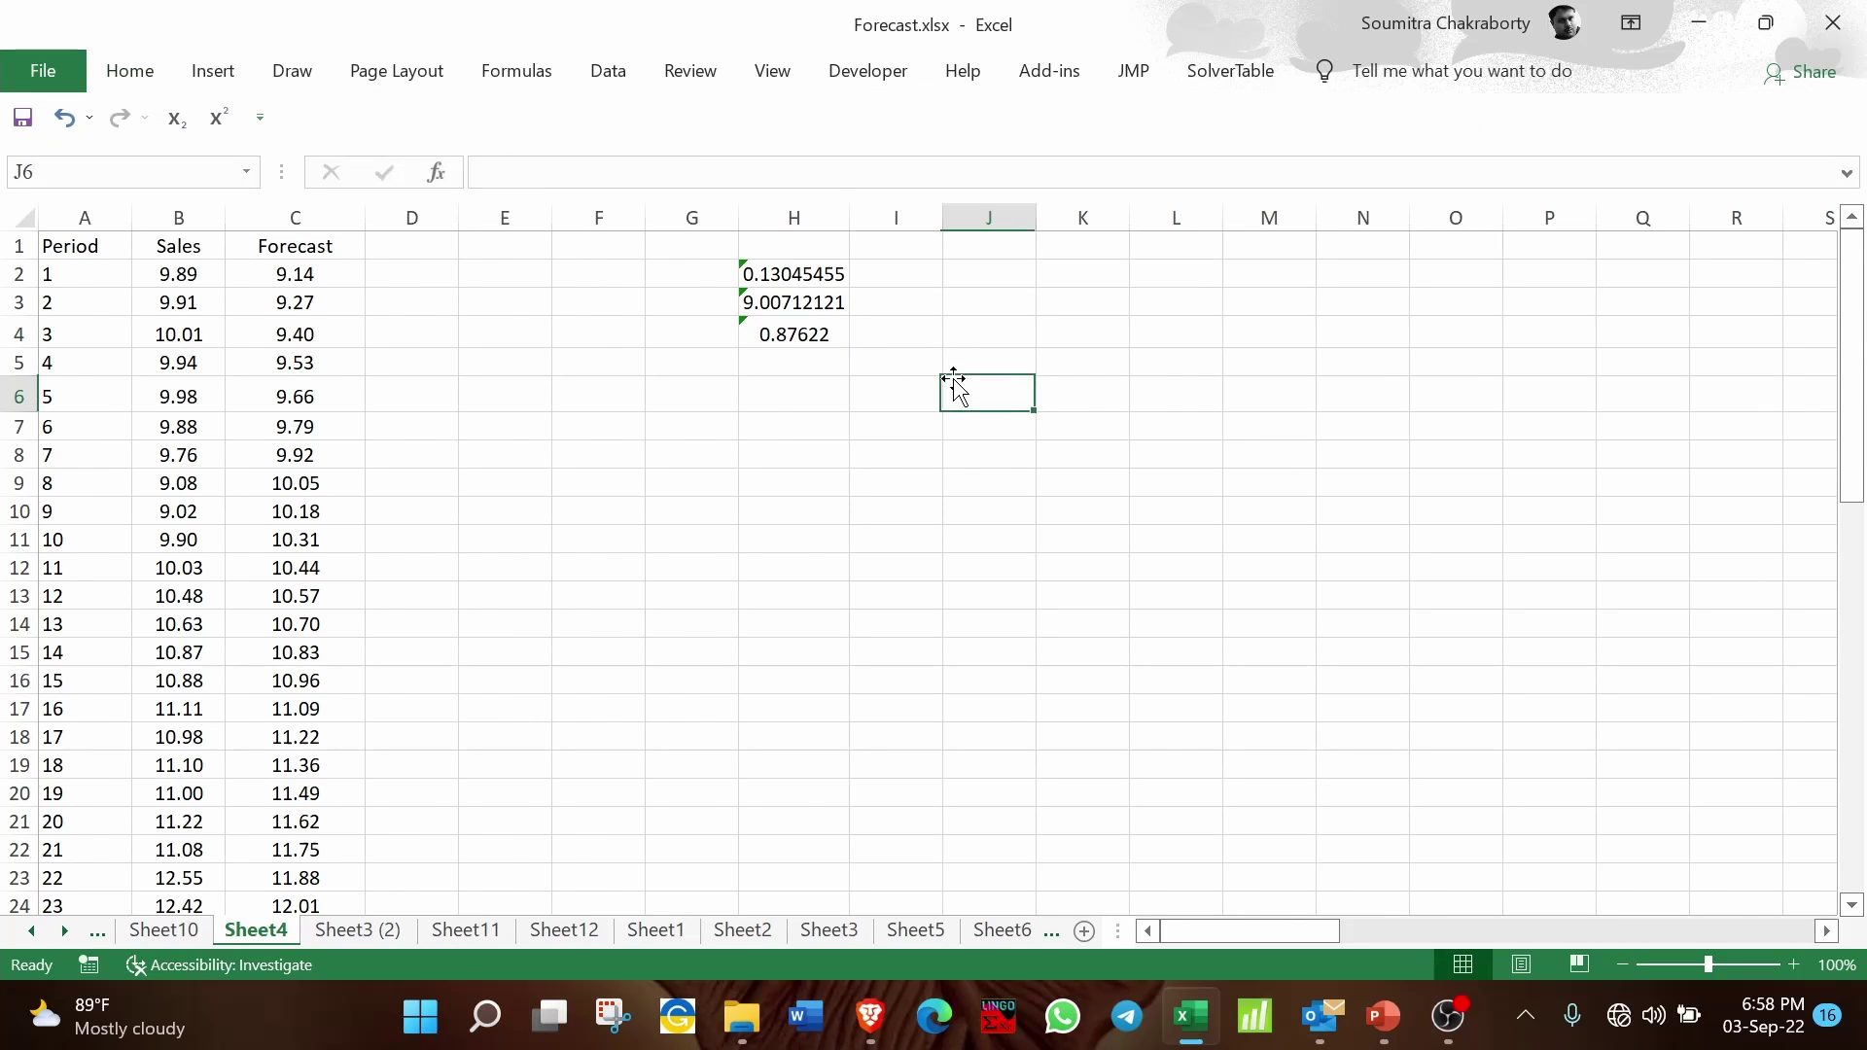
Step: Add a Forecast heading in D1 and enter =$H$3+$H$2*A2 in D2
left_click(414, 246)
type("Forecast")
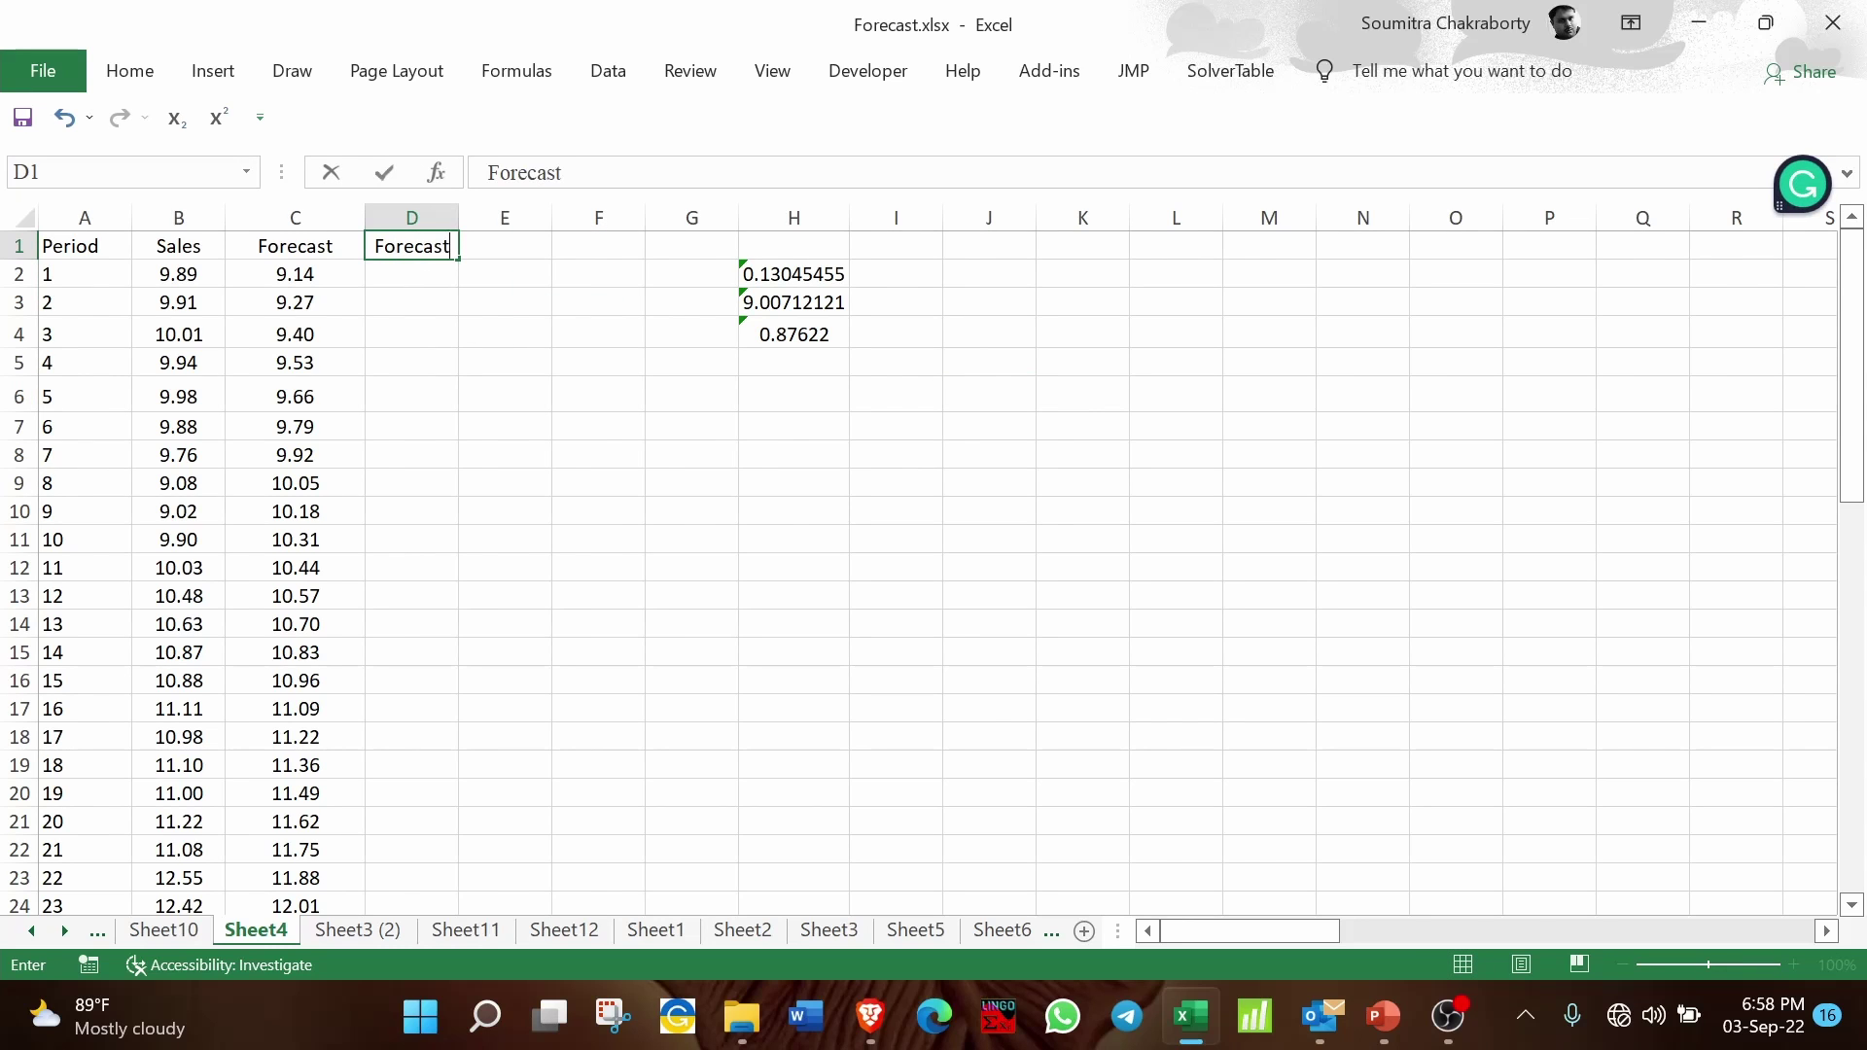
key("Return")
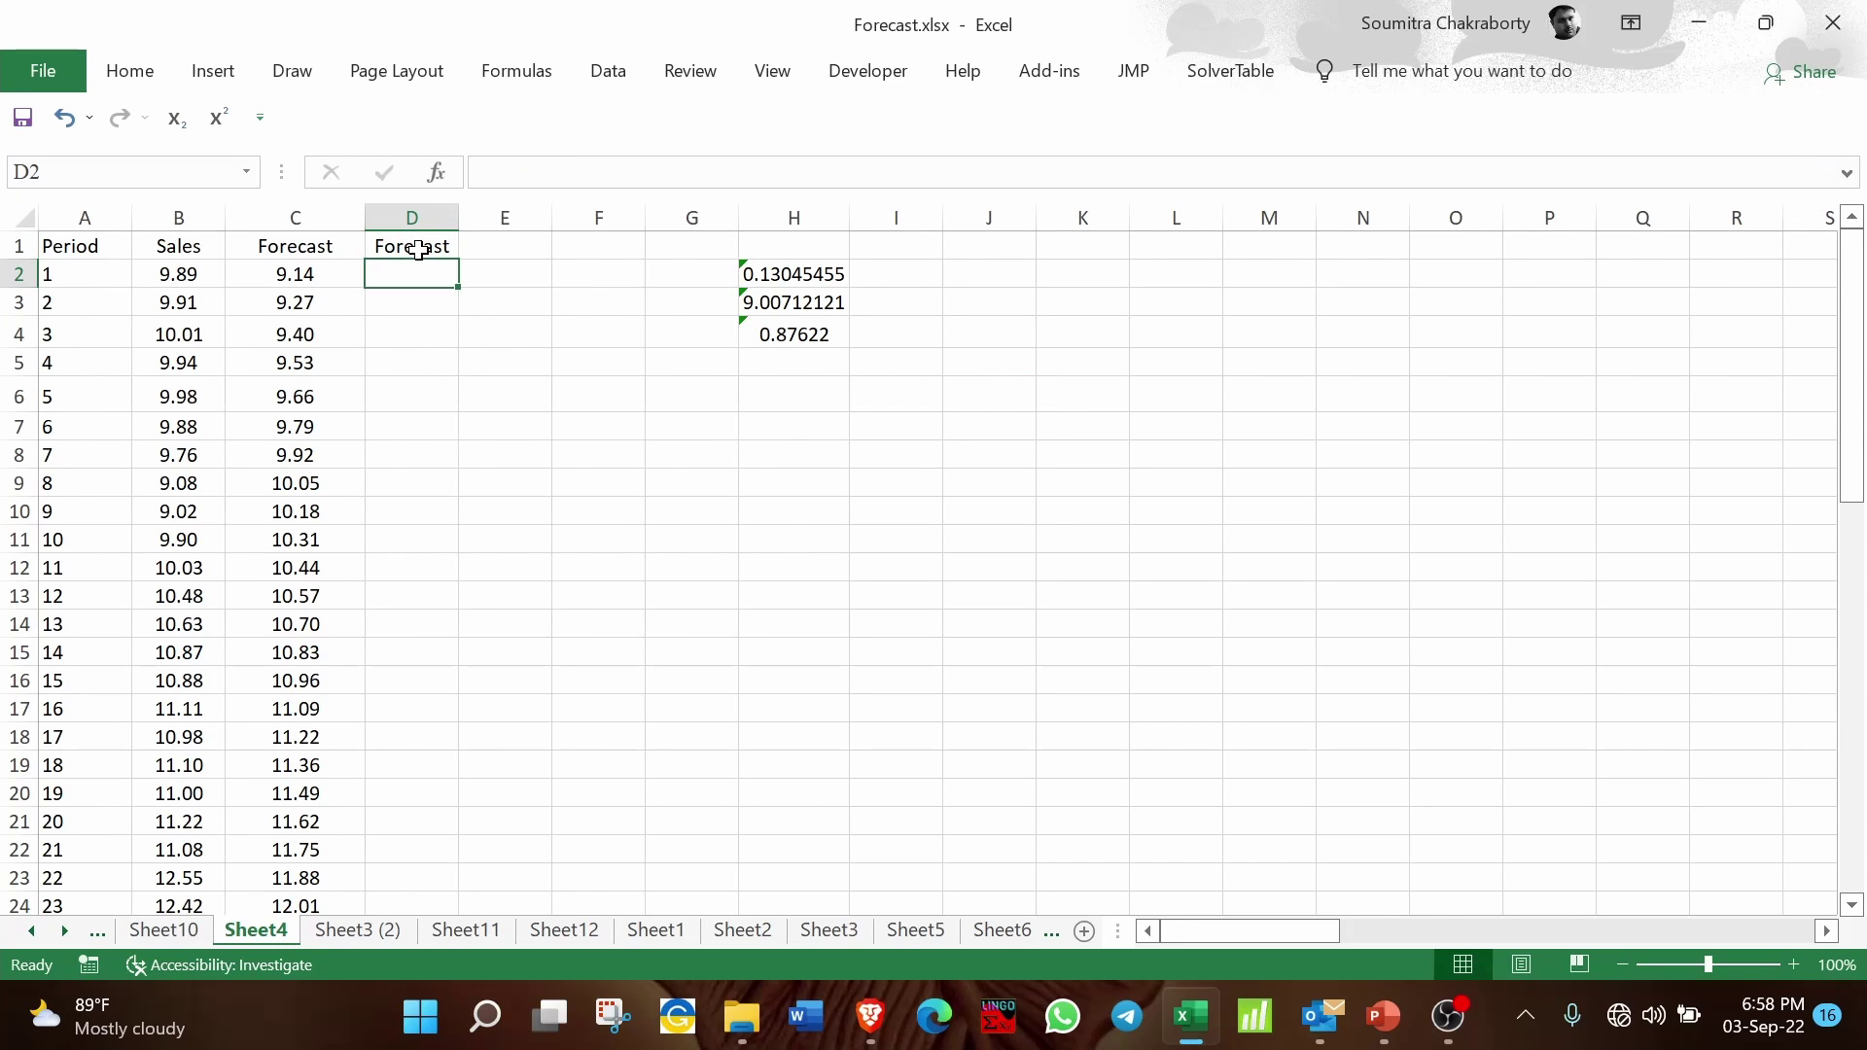
type("=")
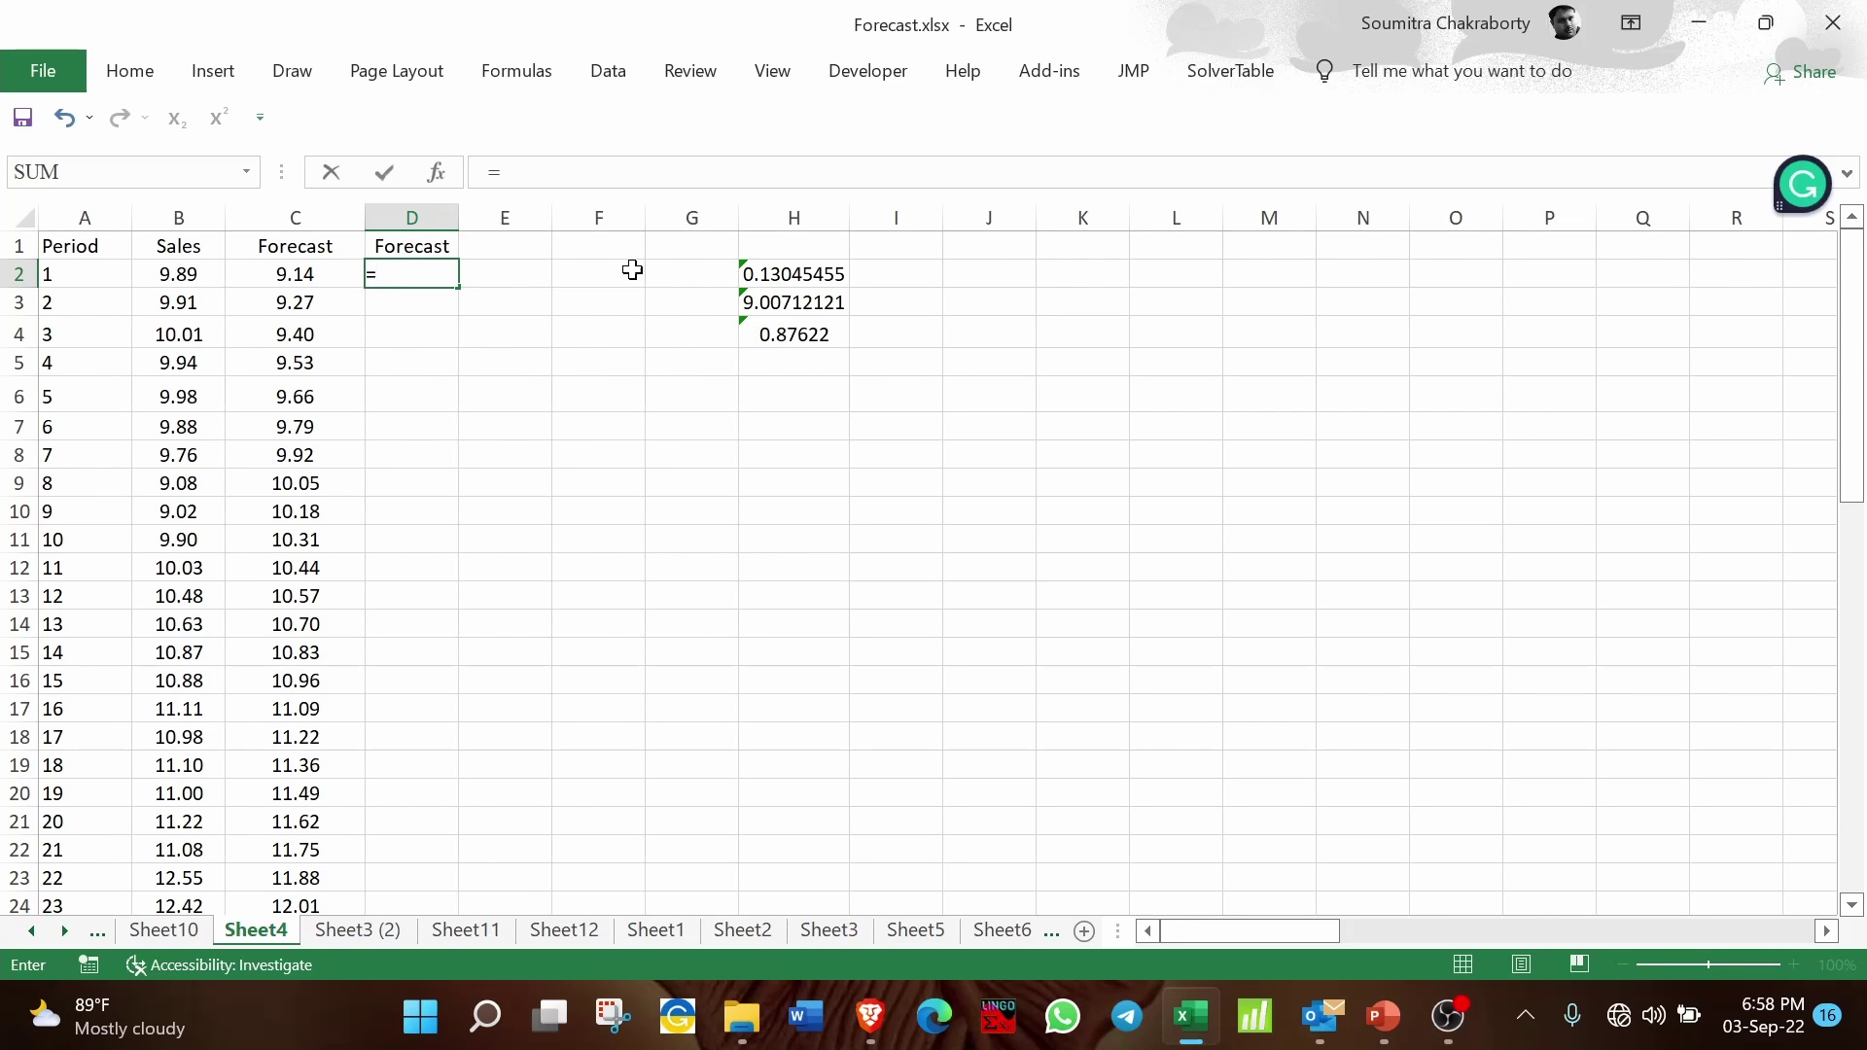
left_click(774, 300)
key("F4")
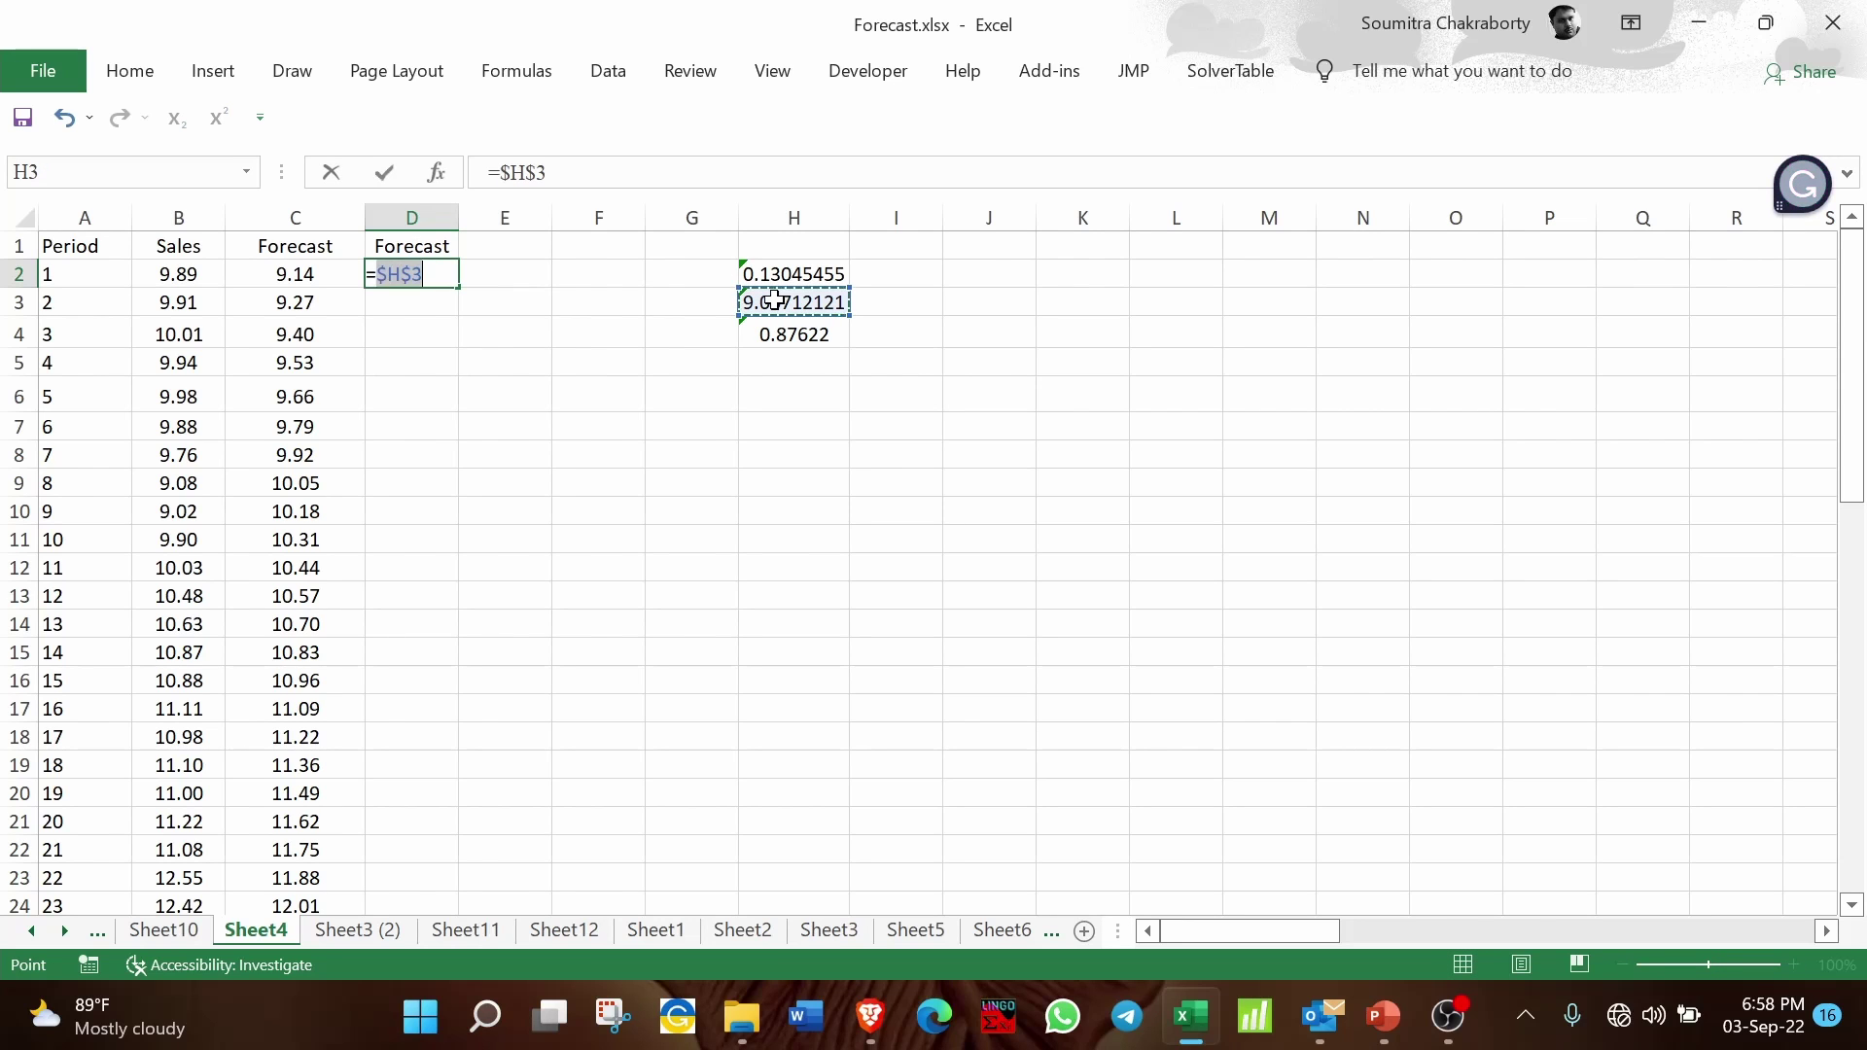
type("+")
left_click(779, 275)
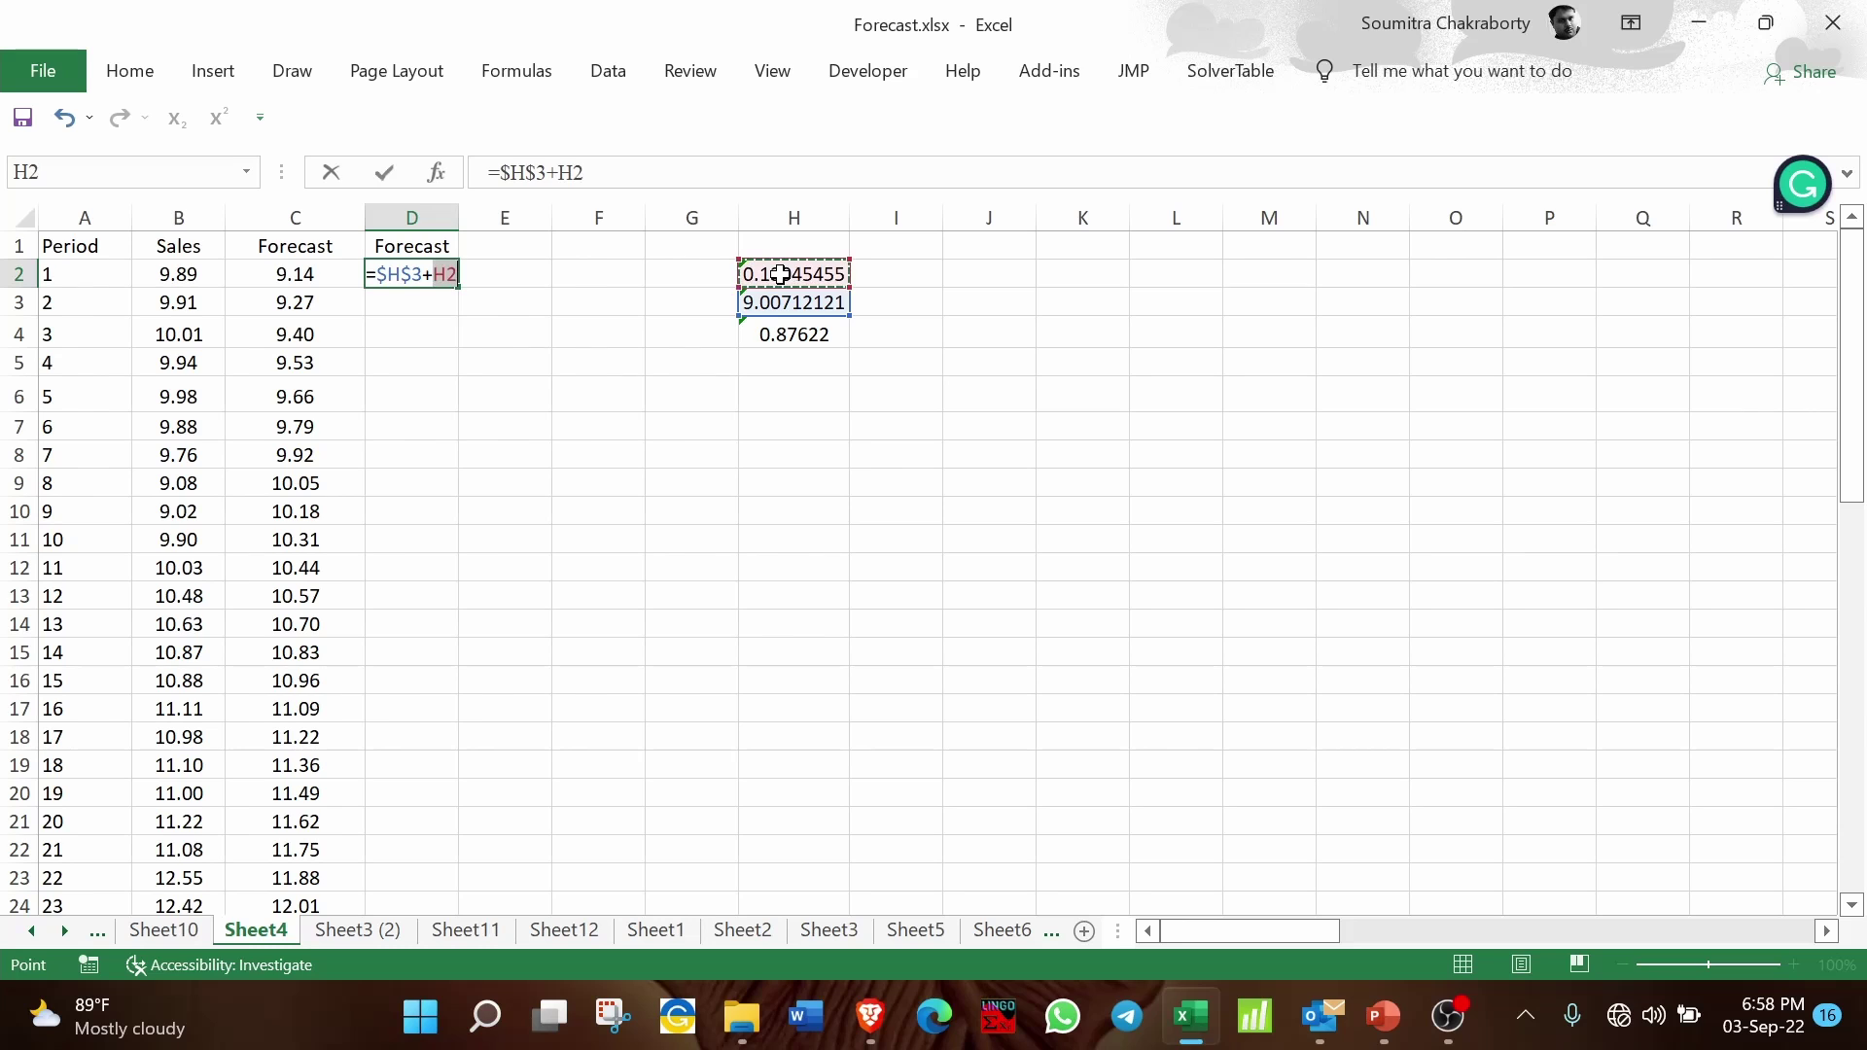
key("F4")
type("*")
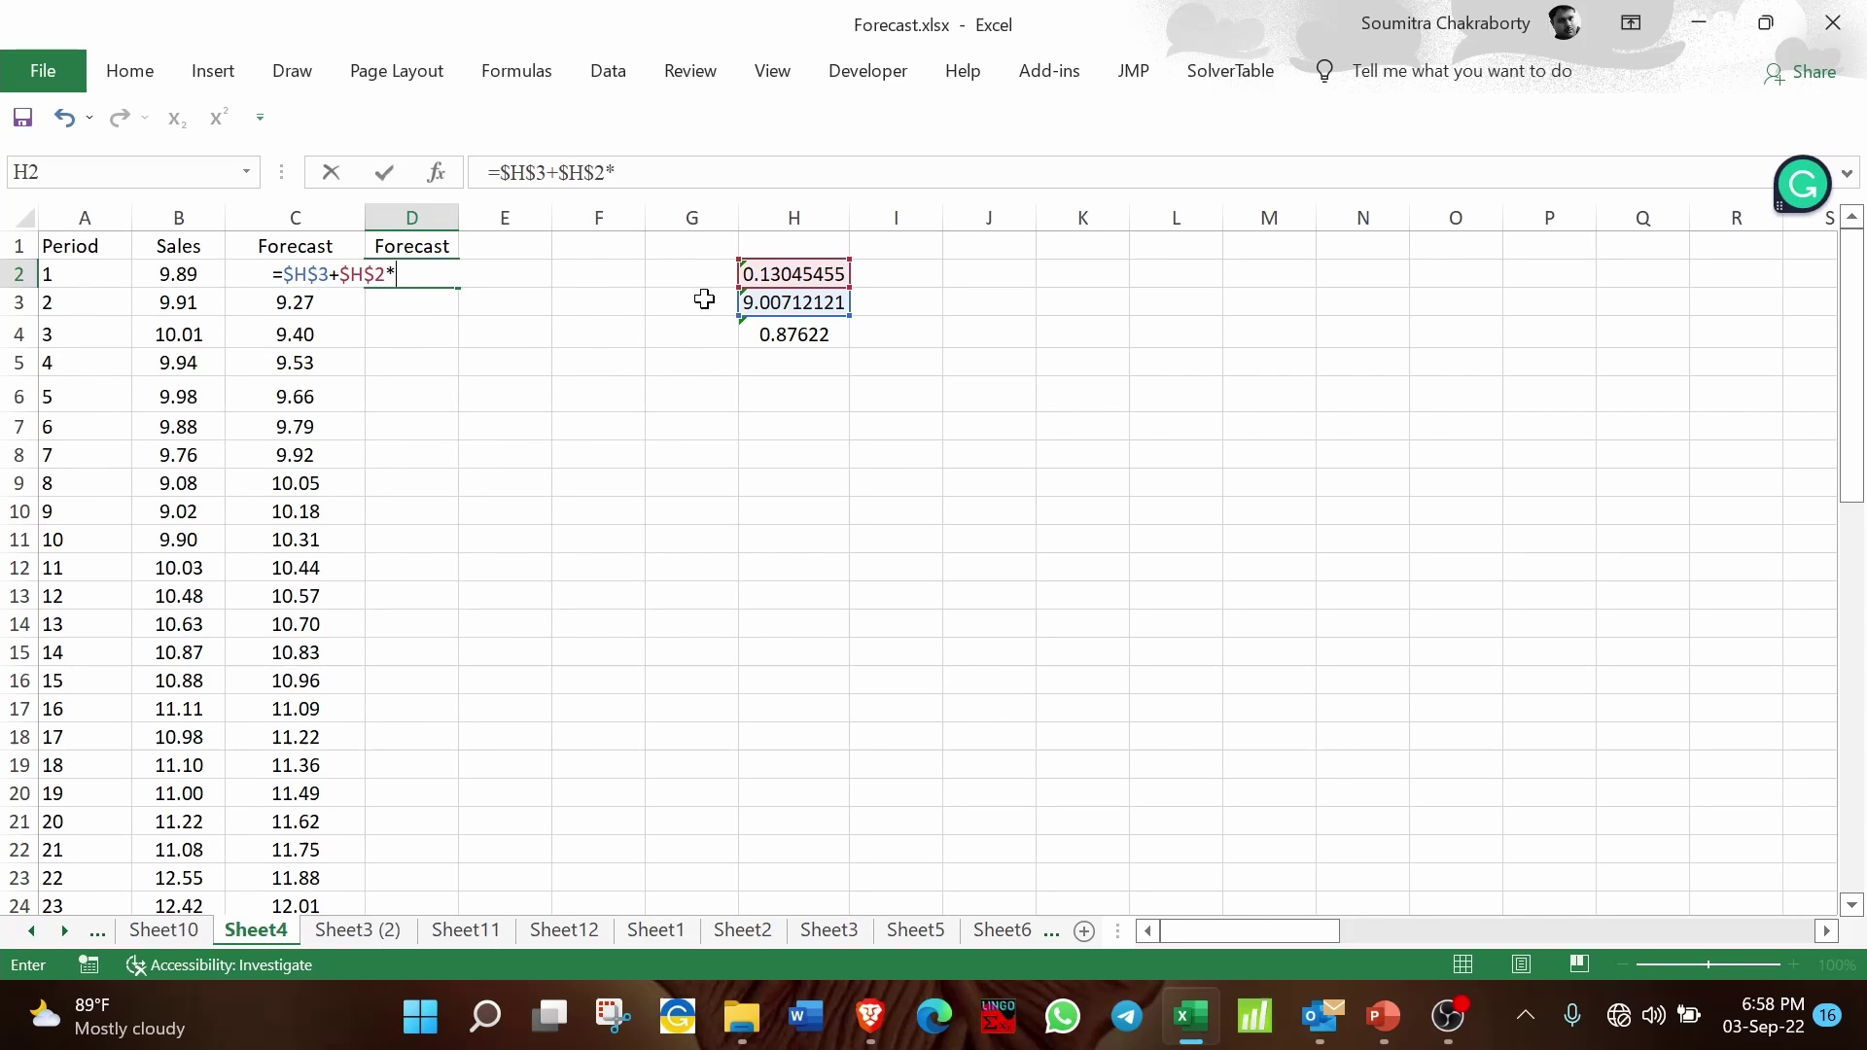
left_click(85, 276)
key("Return")
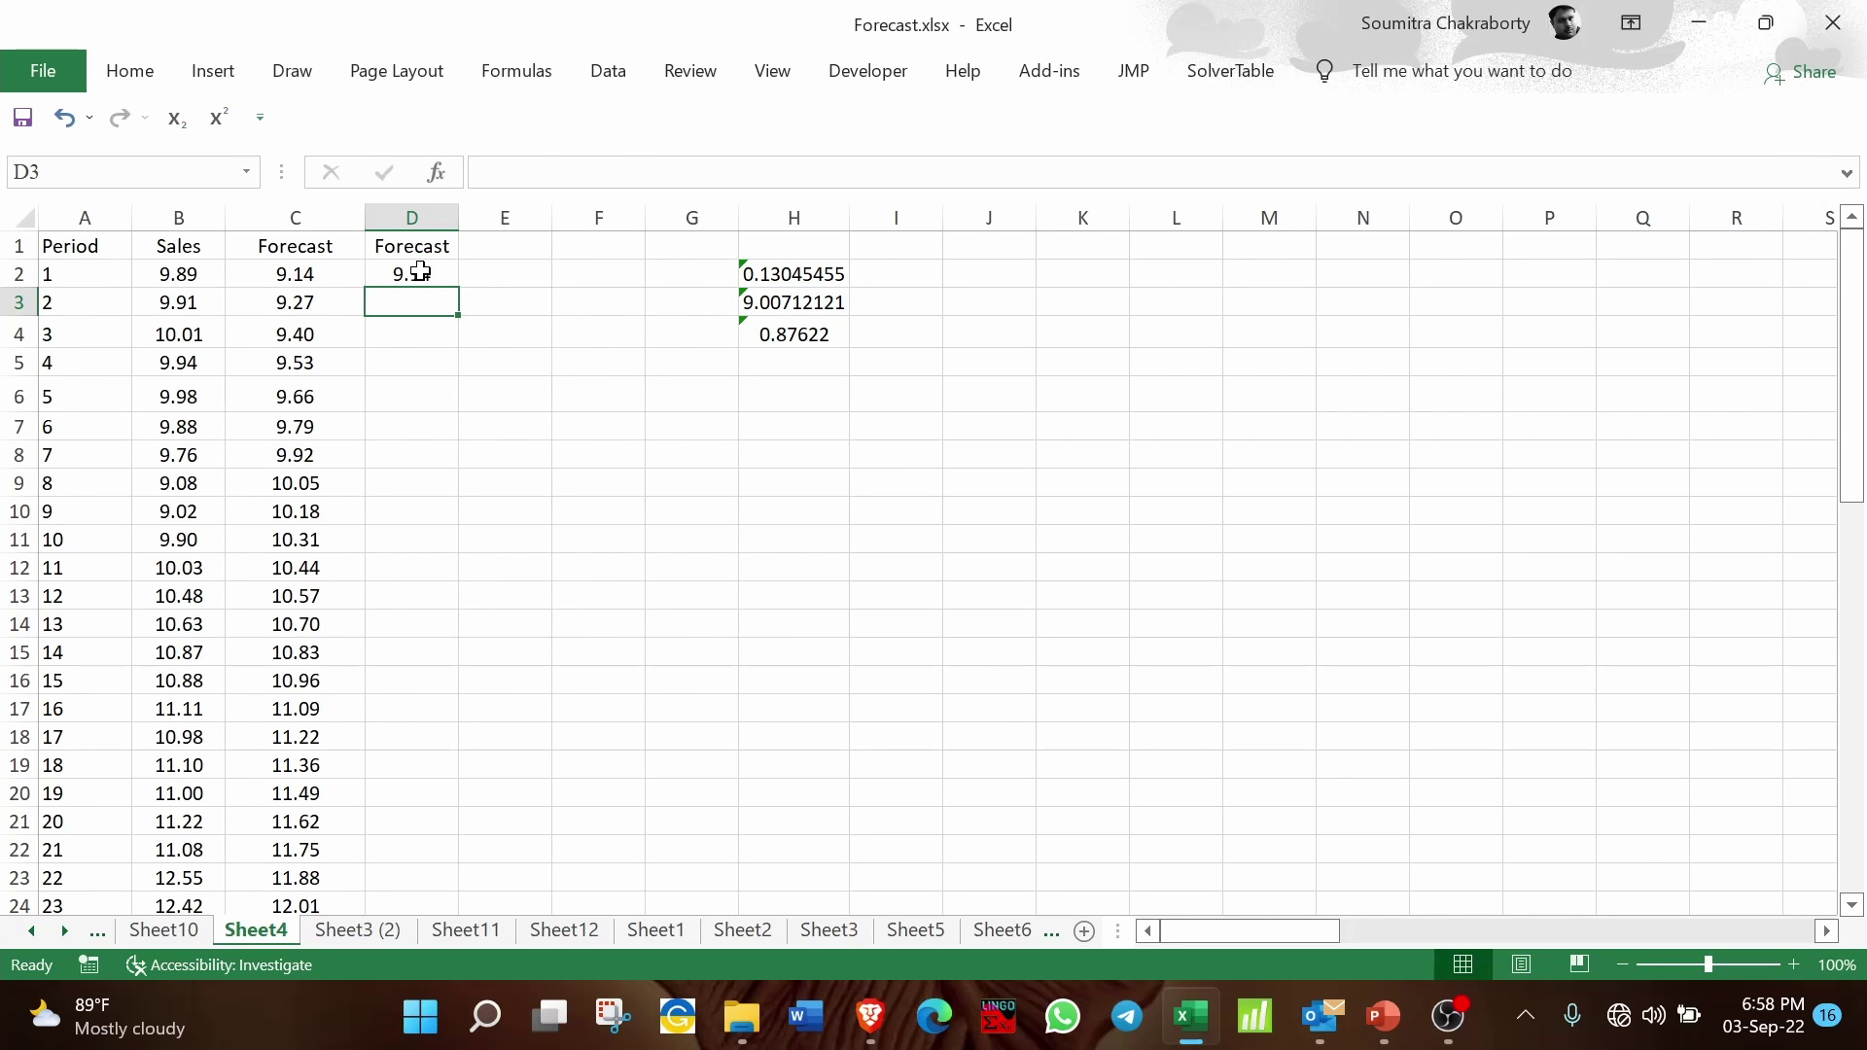
Step: Fill the D2 forecast formula down column D for all periods and compare it with the column C forecasts
left_click(414, 274)
double_click(459, 288)
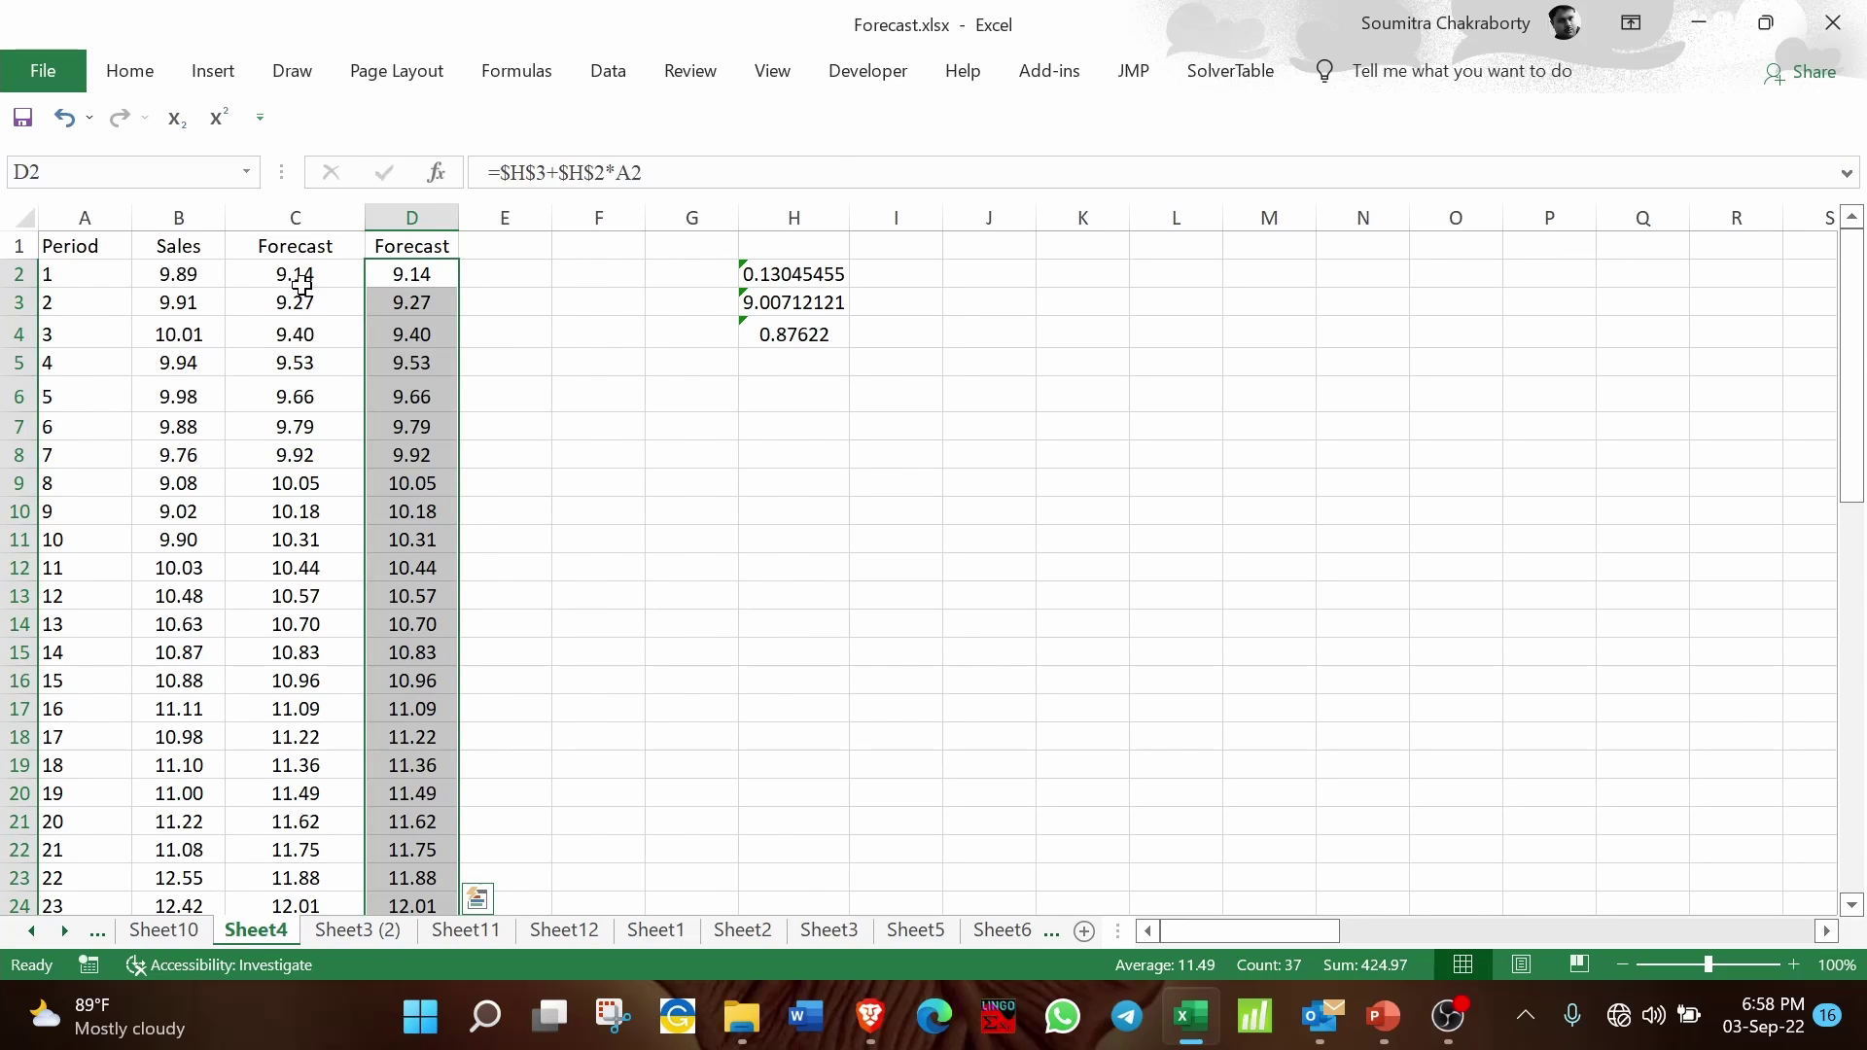
left_click_drag(299, 283, 431, 650)
left_click(961, 541)
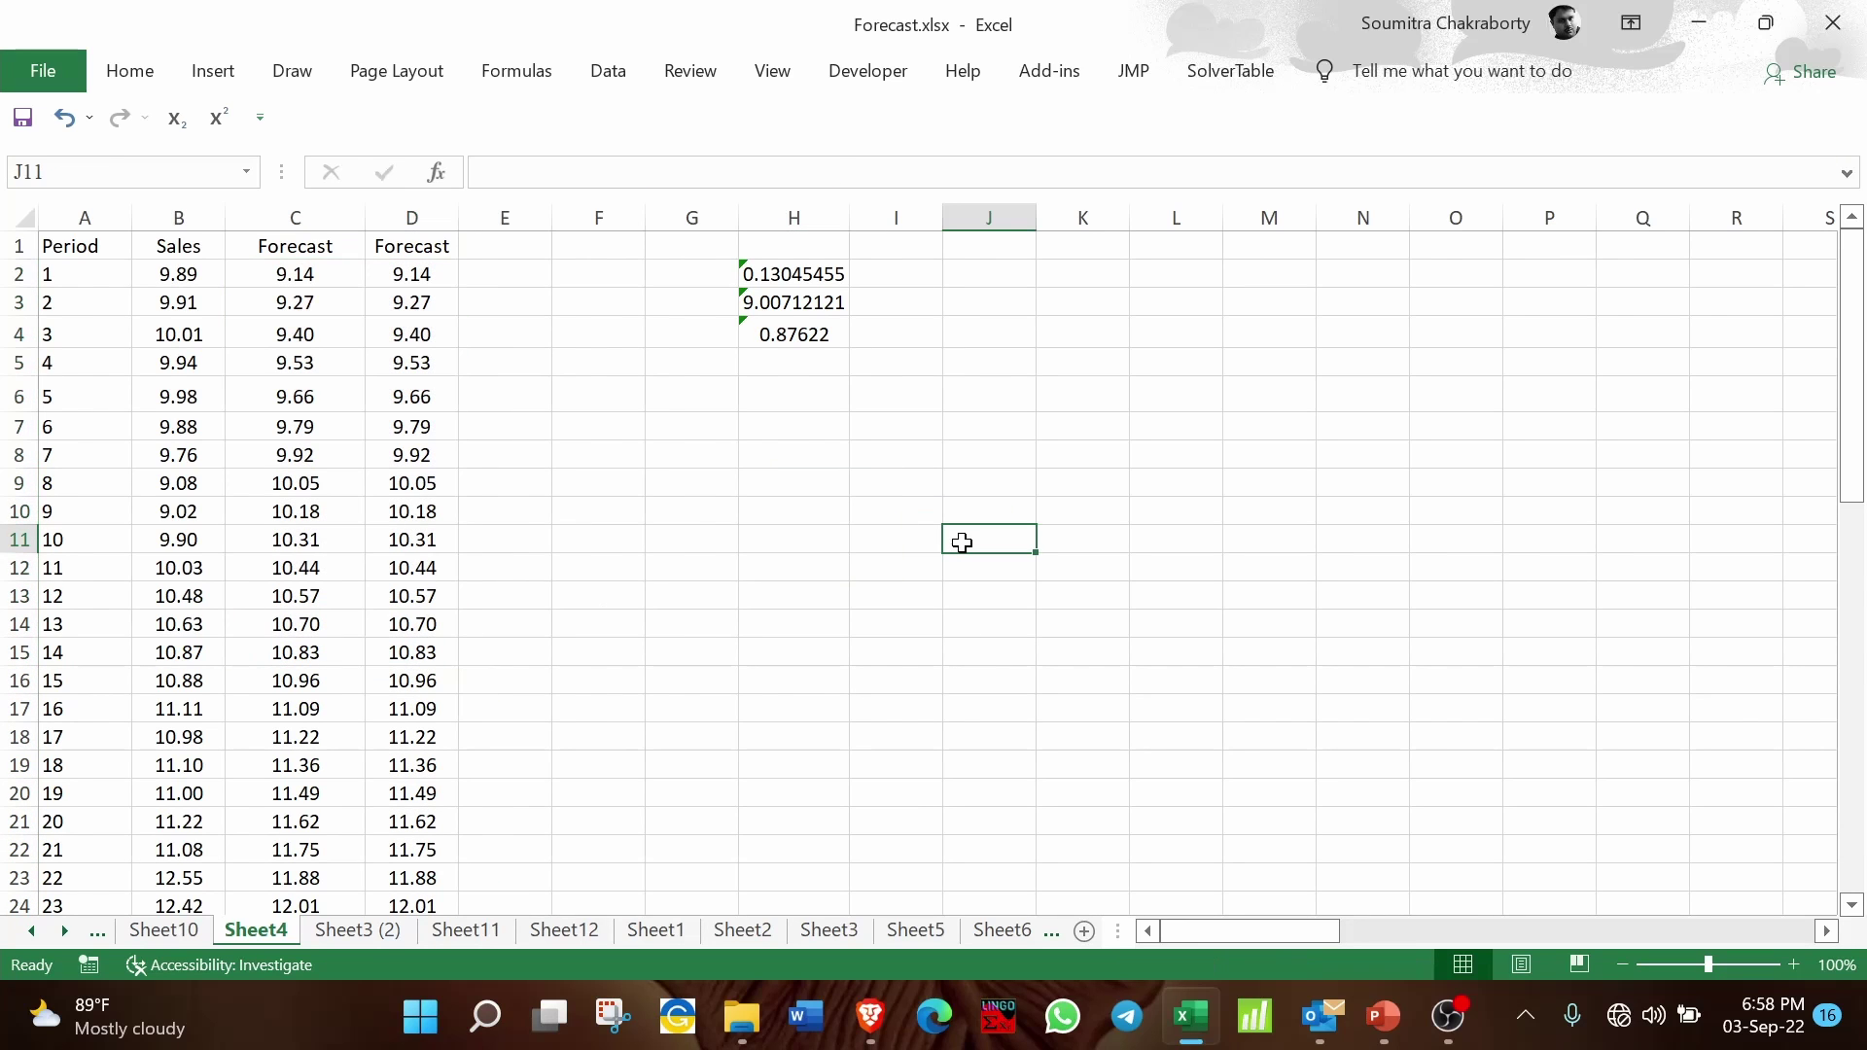